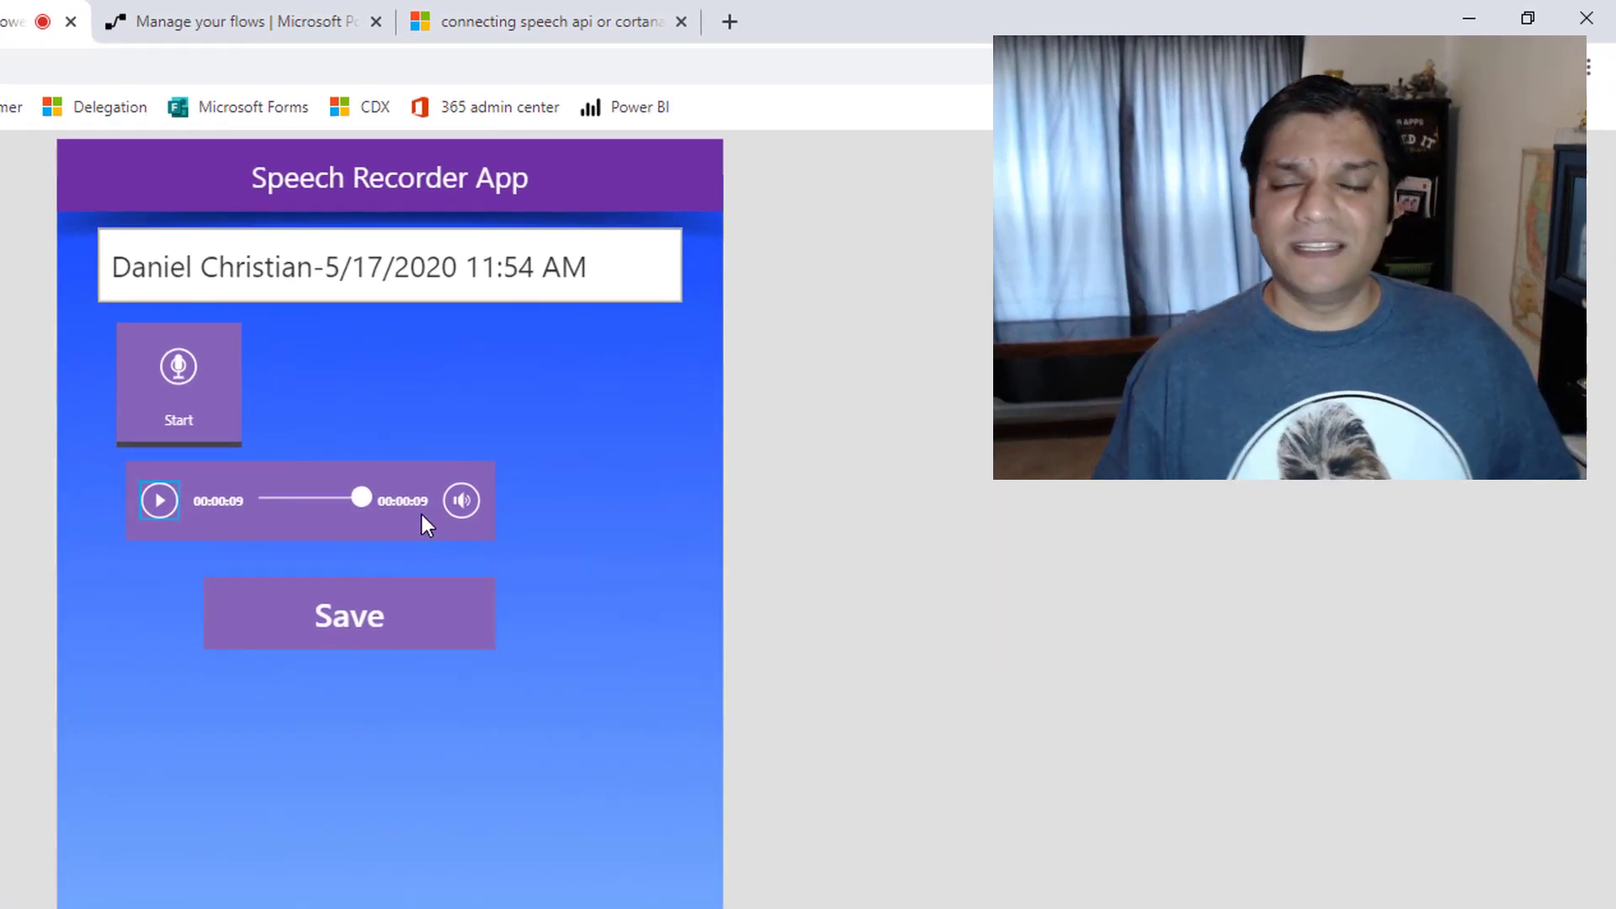
Save the current recording in the Speech Recorder App and play back the saved clip
{"action": "left_click", "coordinate": [397, 614]}
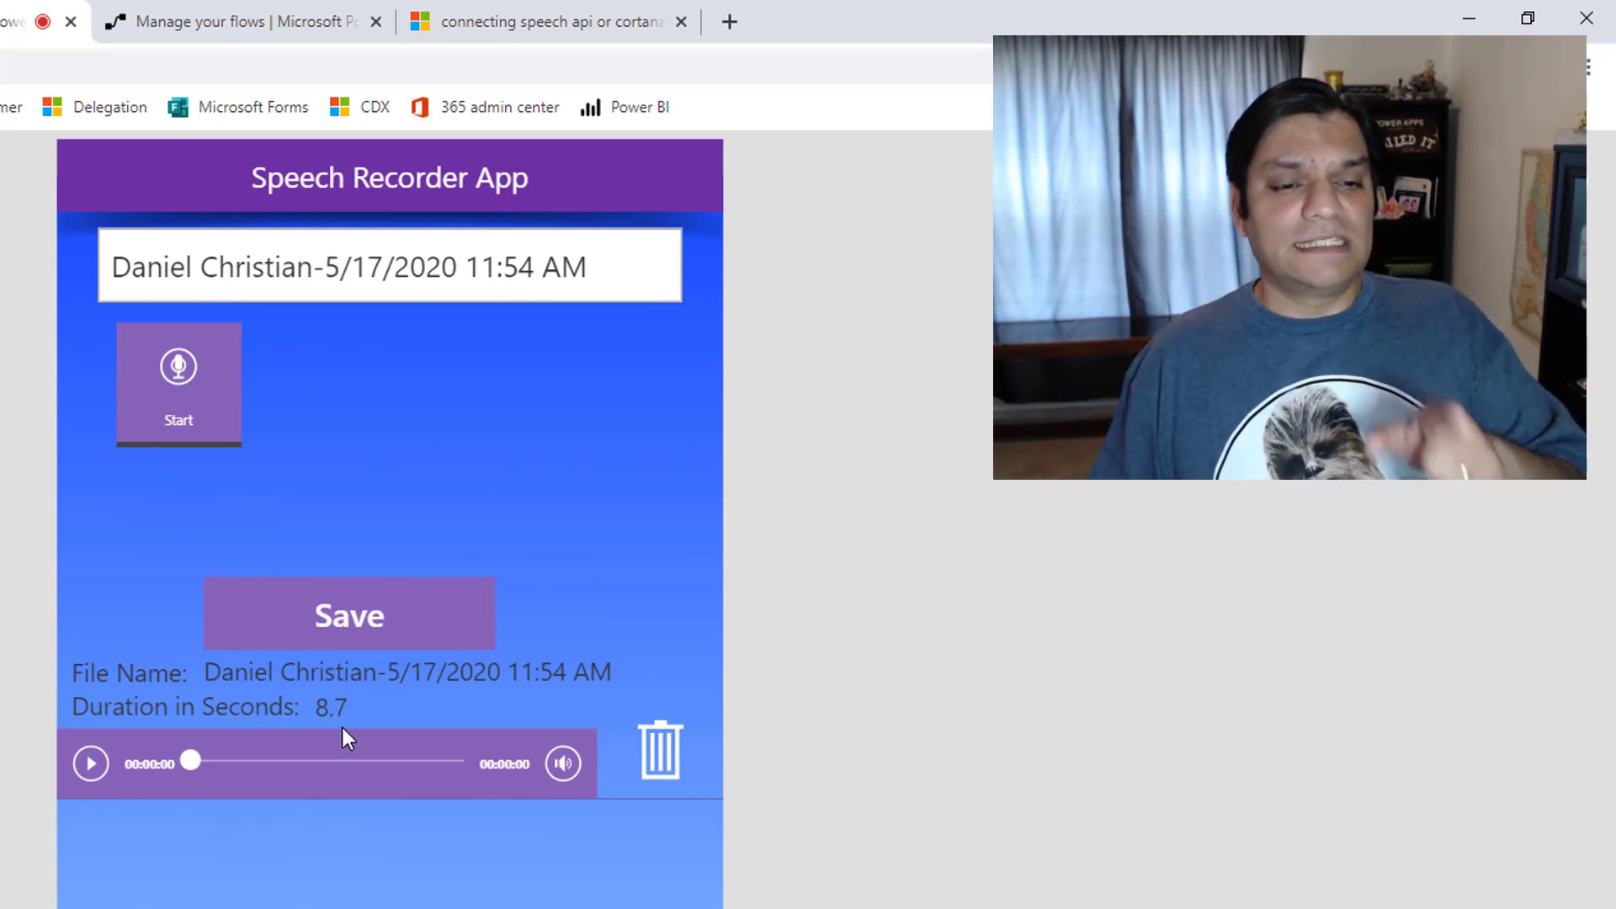
{"action": "left_click", "coordinate": [92, 764]}
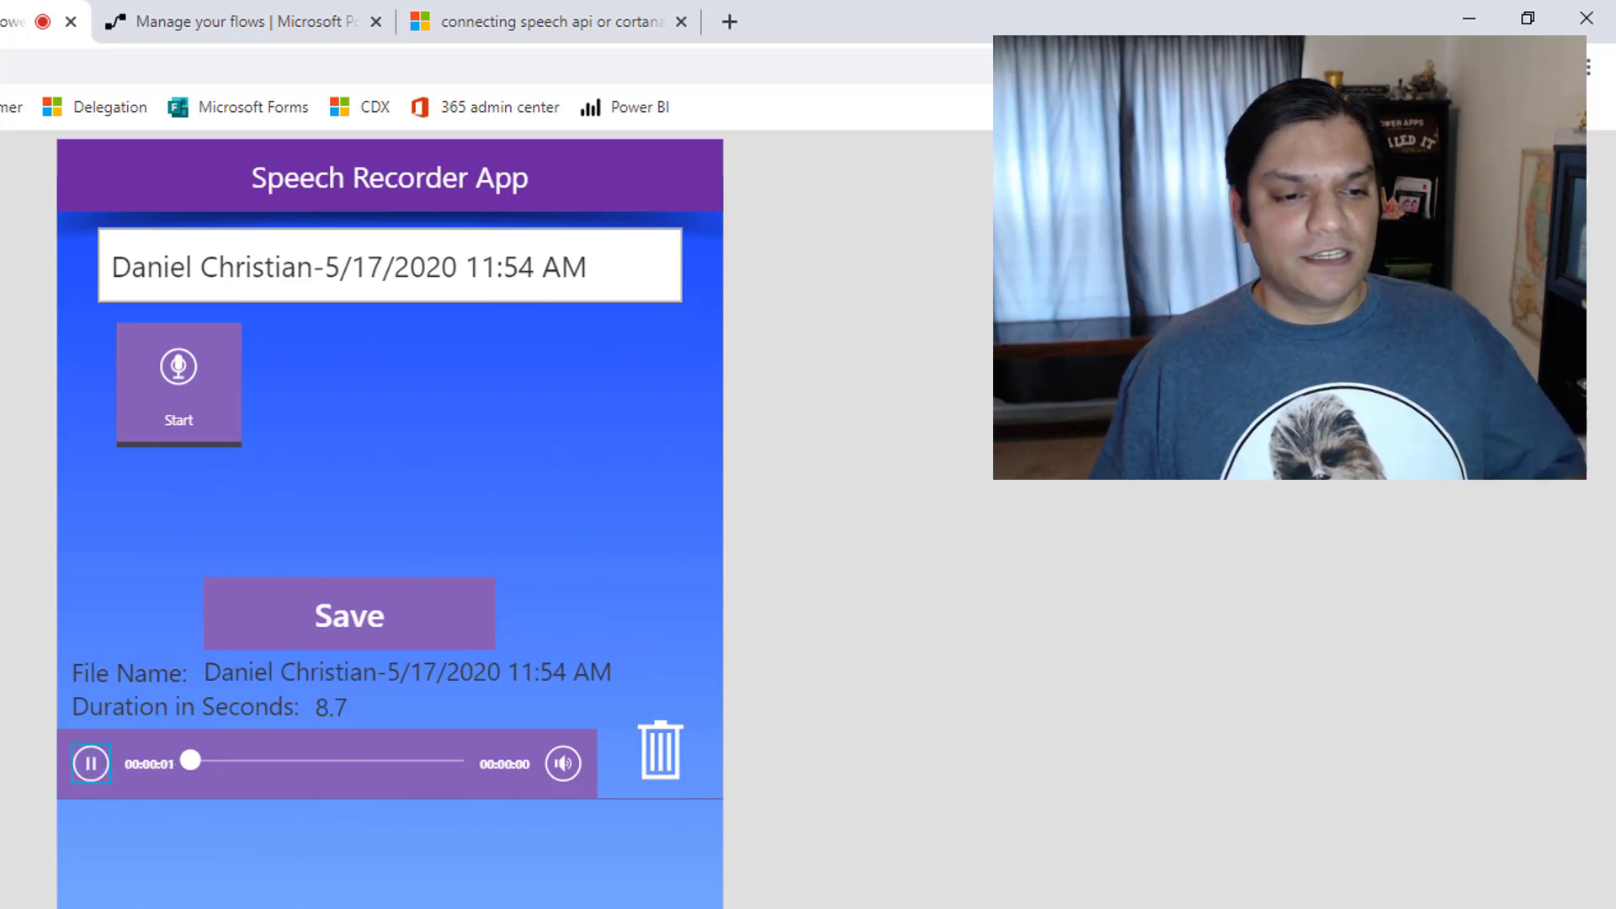
{"action": "left_click", "coordinate": [95, 768]}
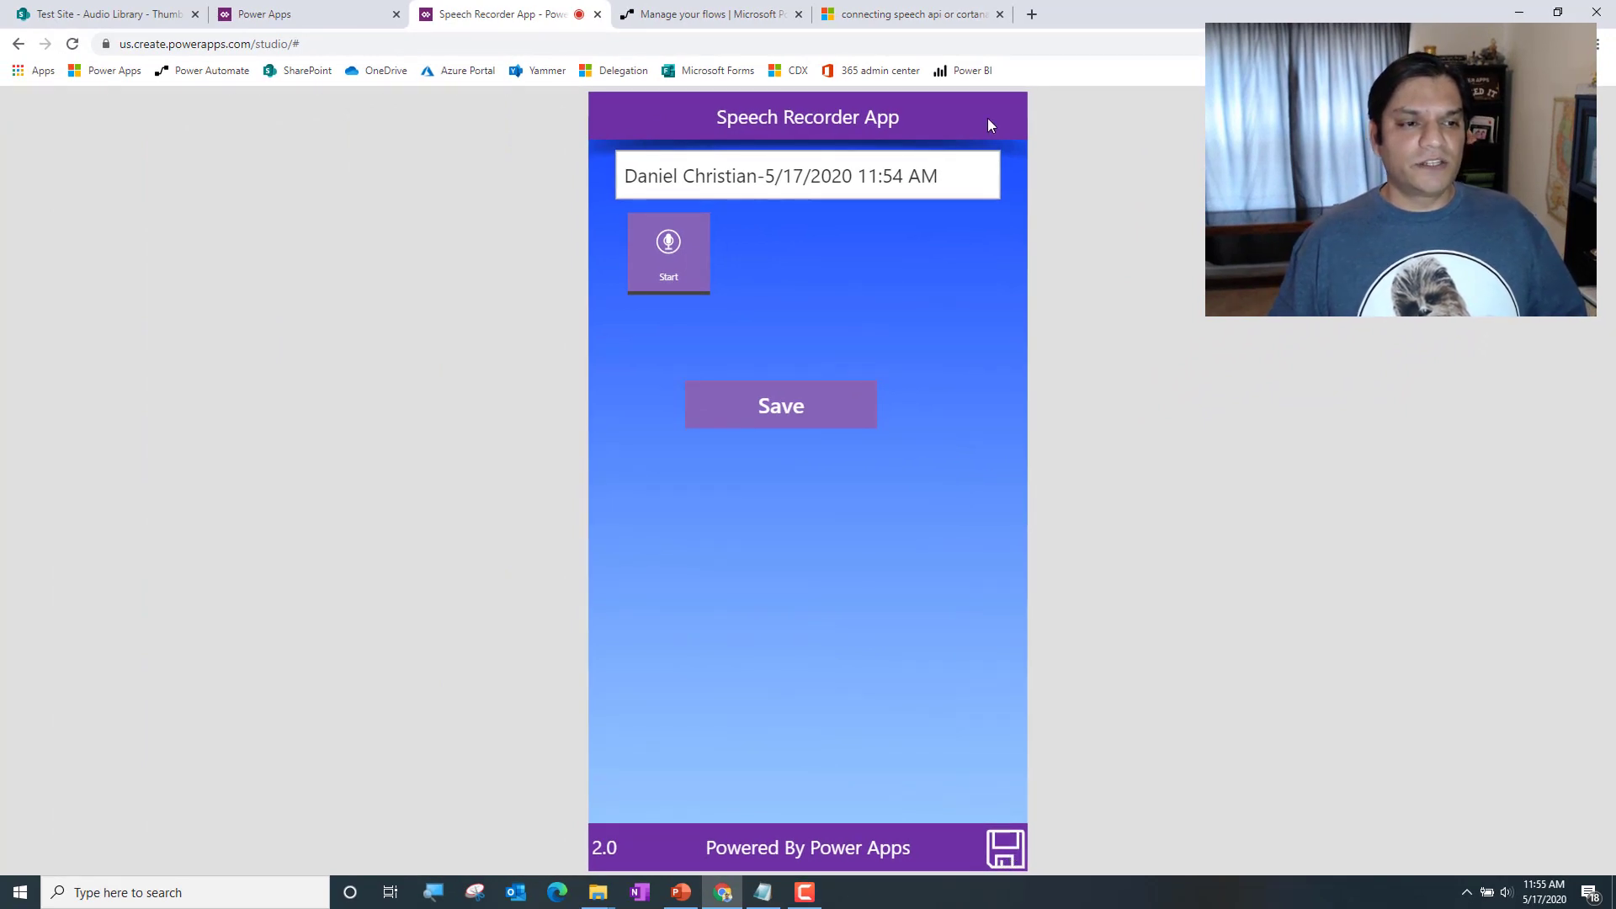
Check the refreshed run history of the Save Audio To SPO flow and the refreshed Audio Library in SharePoint for the uploaded recording
{"action": "left_click", "coordinate": [707, 14]}
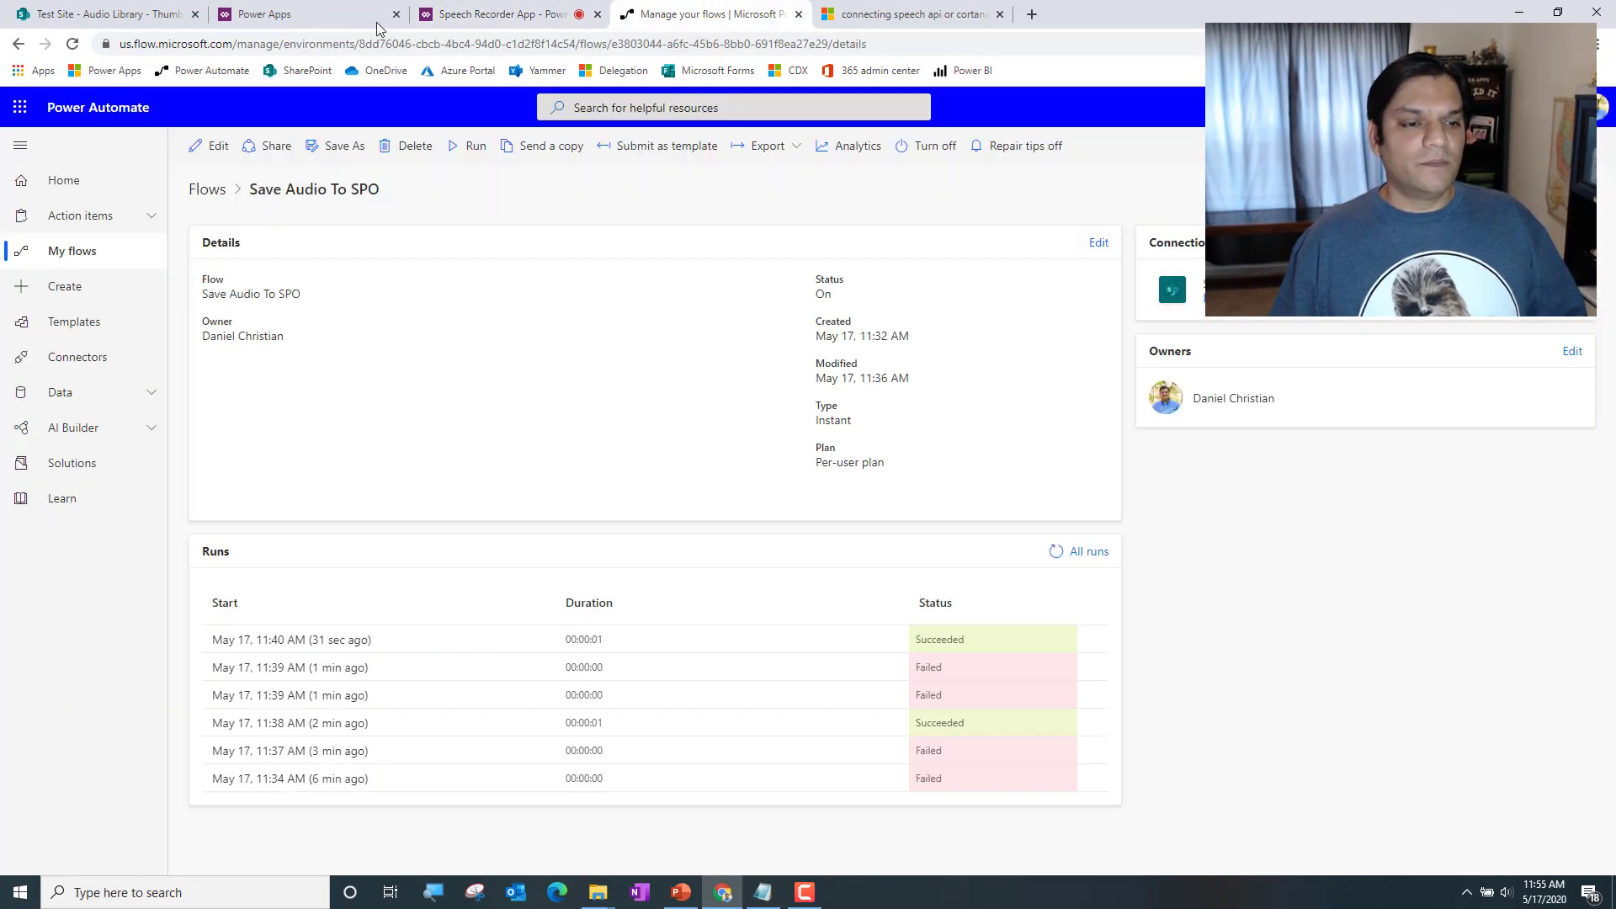
{"action": "left_click", "coordinate": [72, 44]}
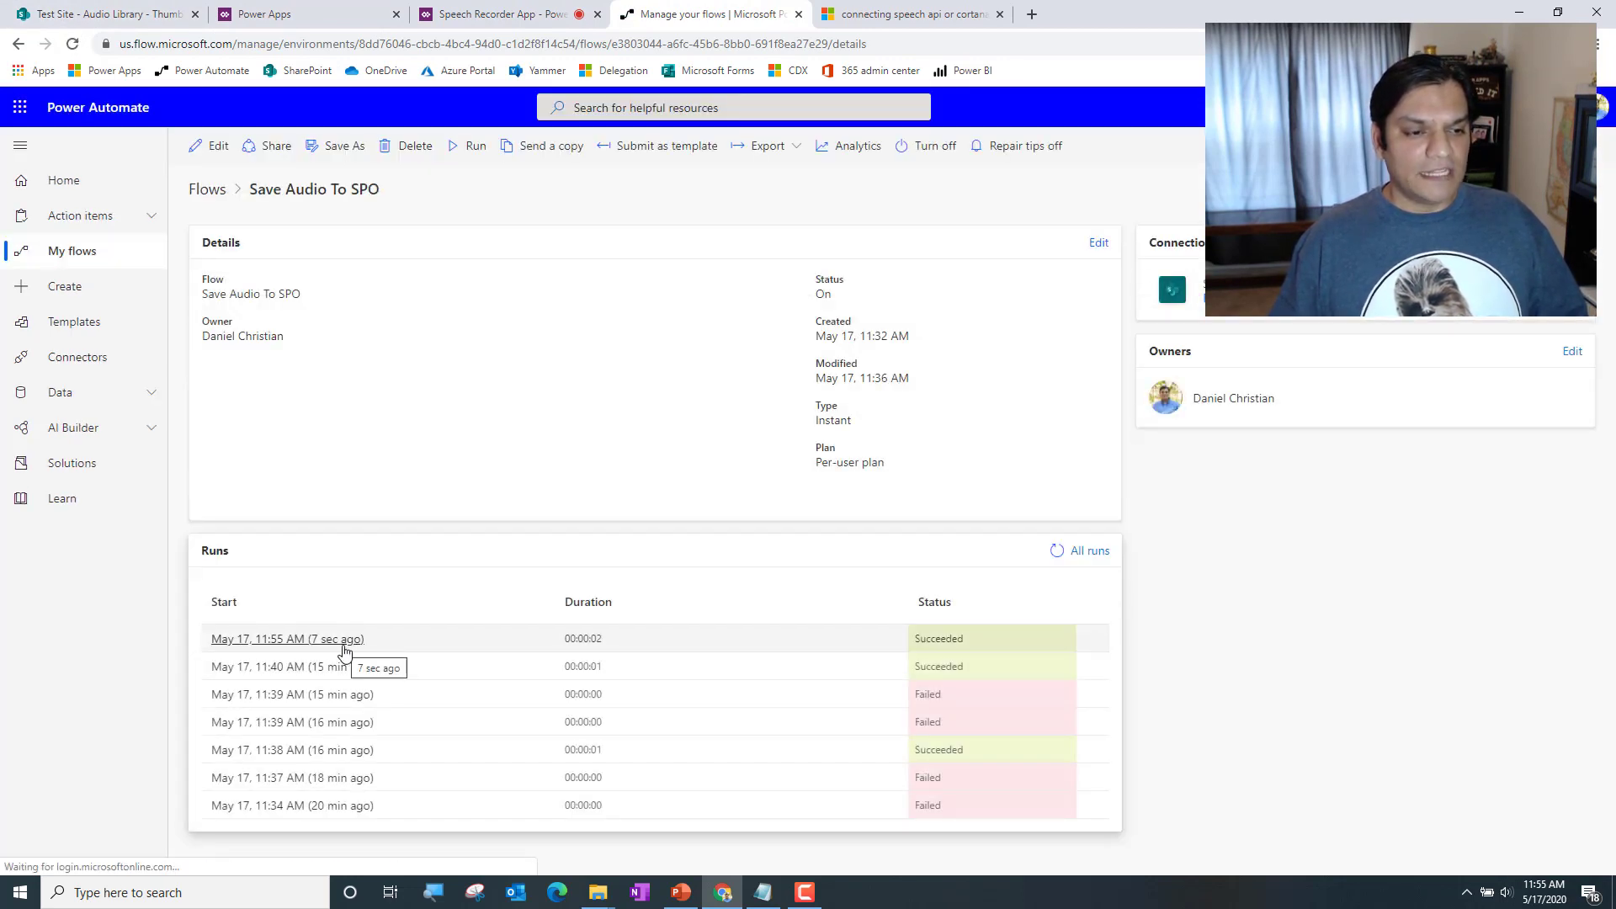
{"action": "left_click", "coordinate": [107, 14]}
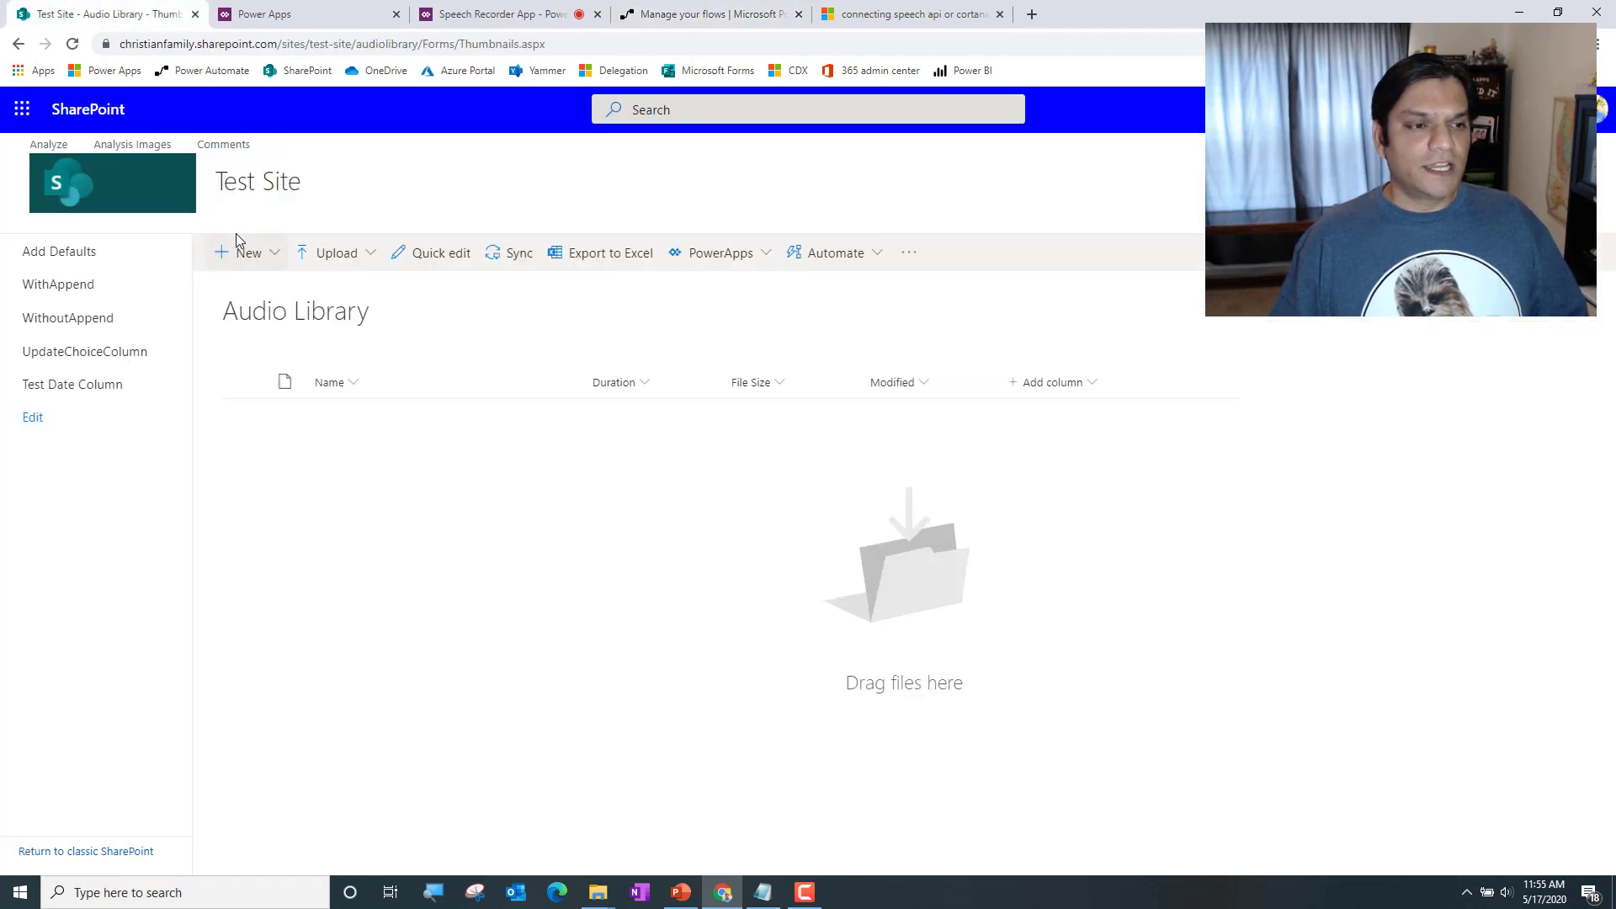
{"action": "left_click", "coordinate": [73, 43]}
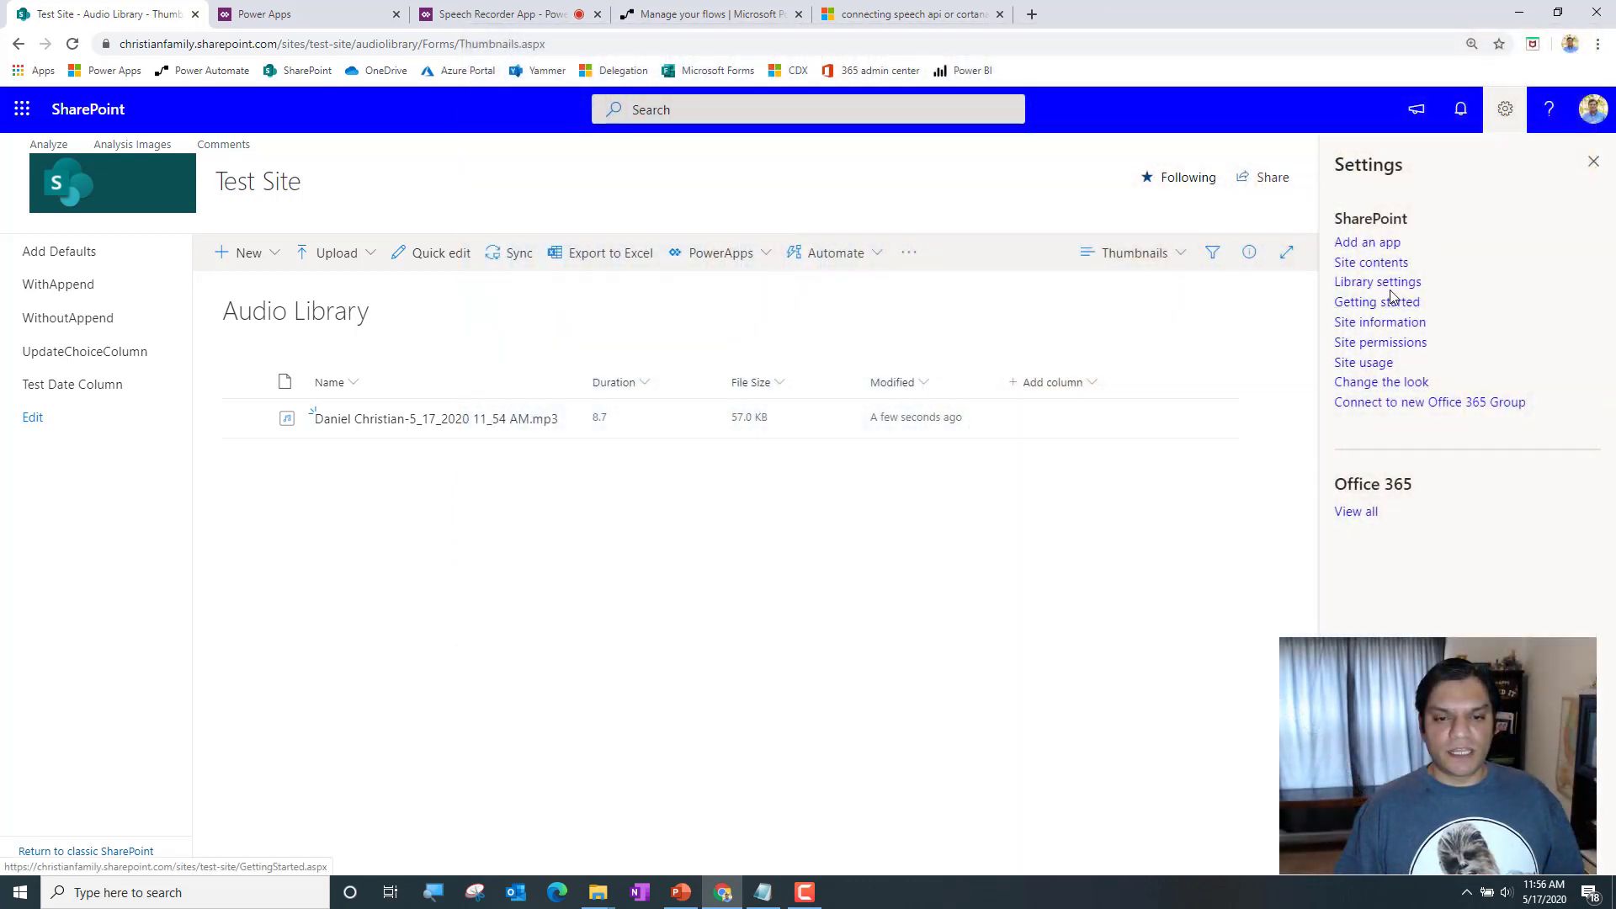
Look at the Audio Library's settings page, and go to the site contents of Test Site
{"action": "left_click", "coordinate": [1381, 283]}
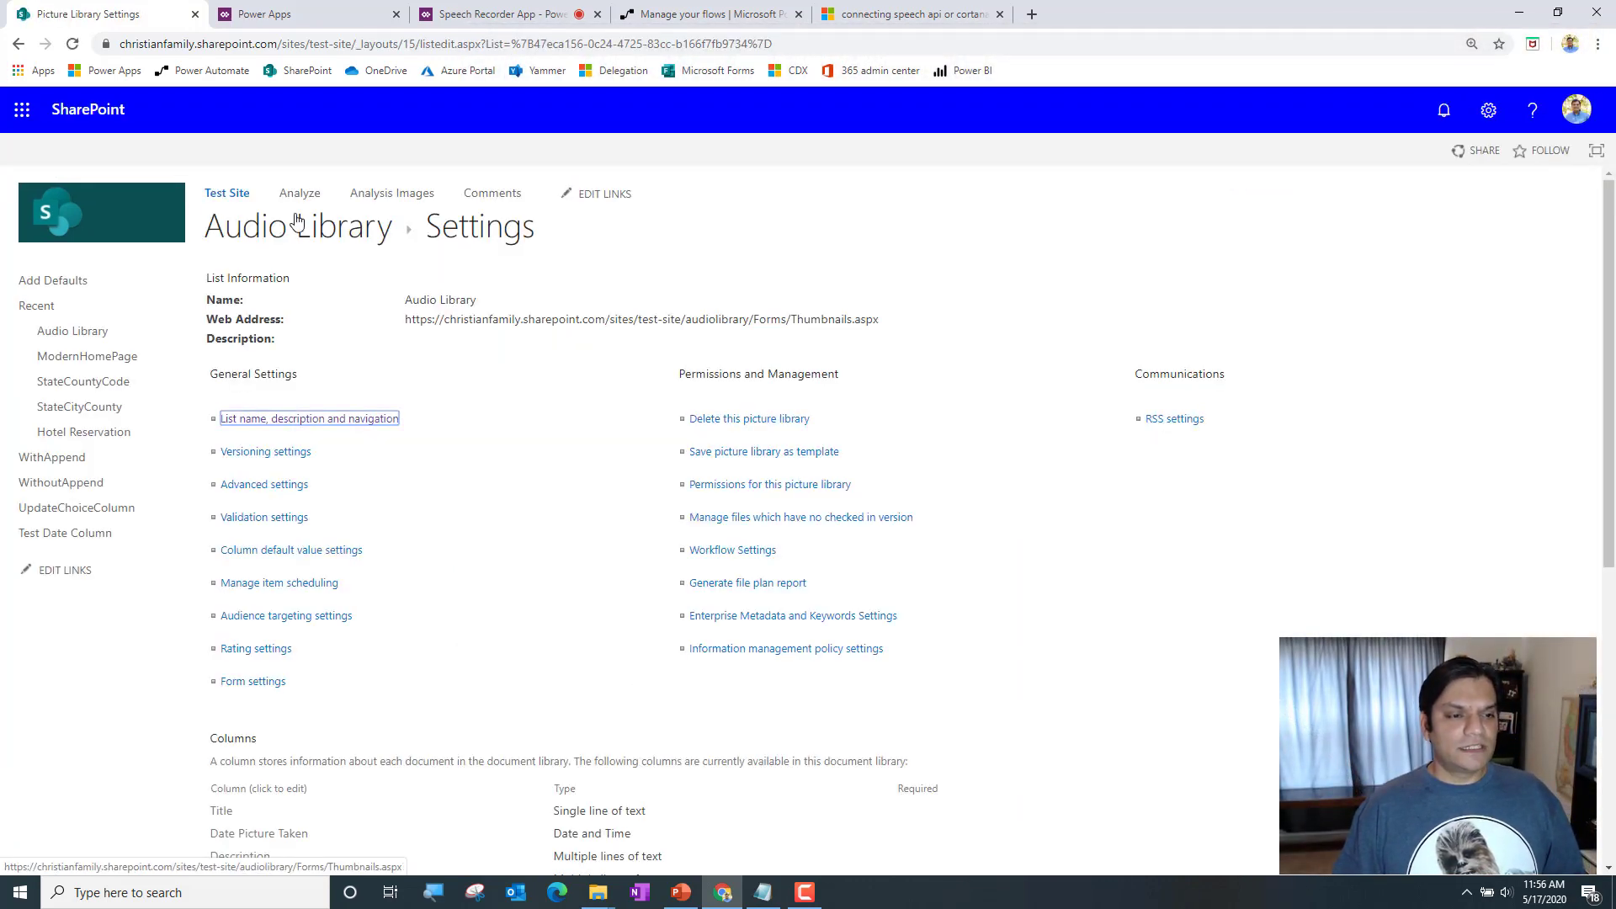
{"action": "left_click", "coordinate": [1494, 122]}
{"action": "left_click", "coordinate": [1385, 303]}
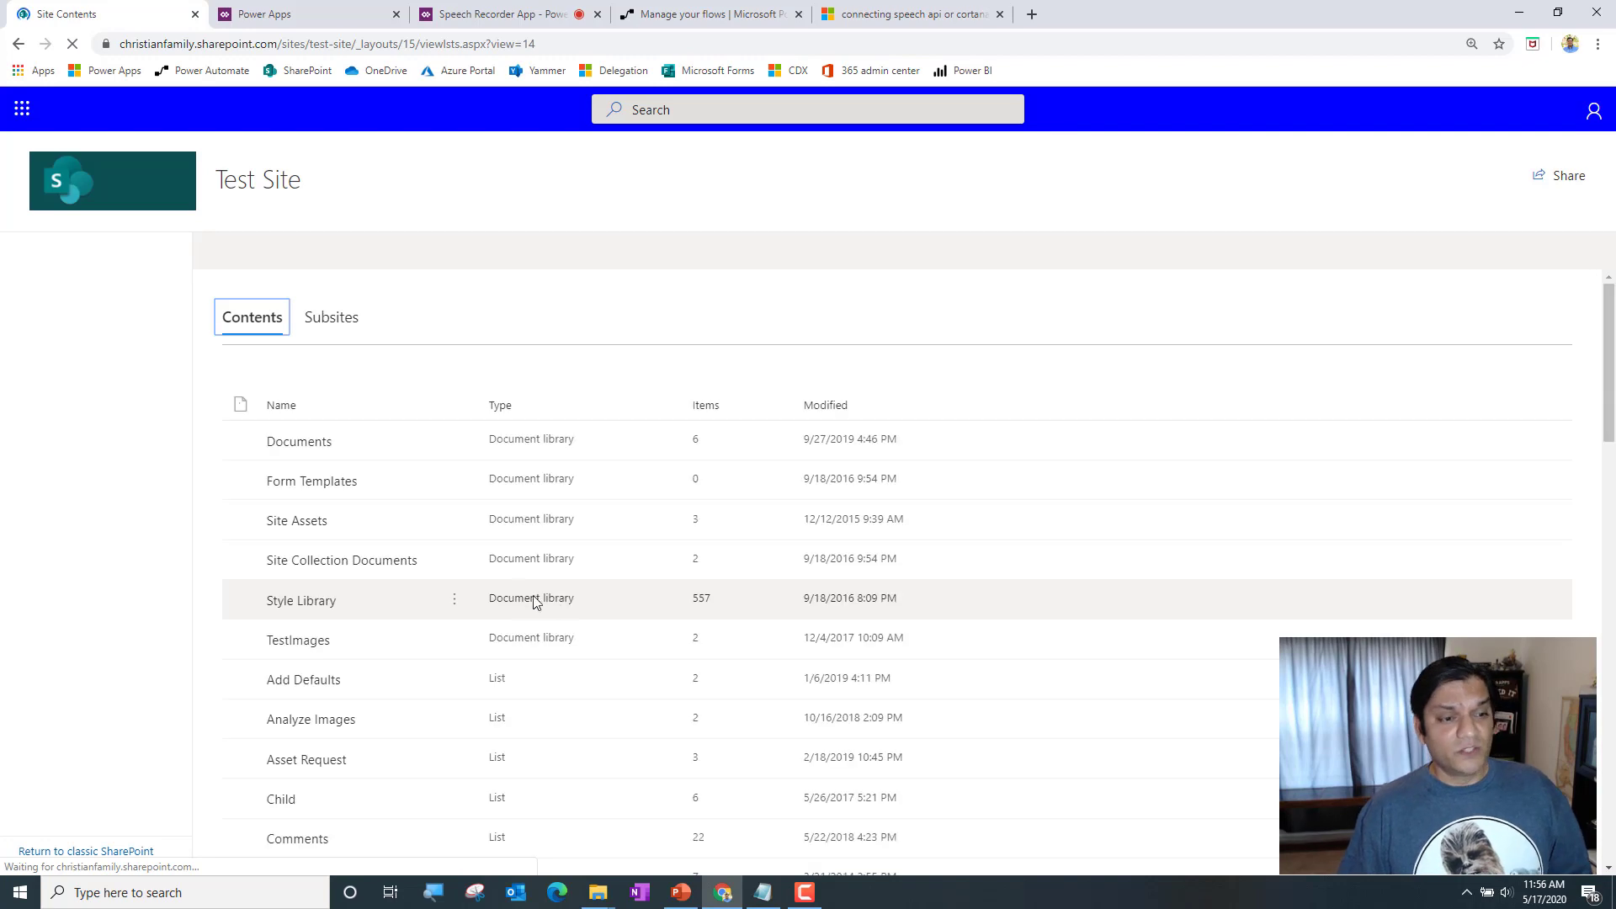
{"action": "left_click", "coordinate": [264, 262]}
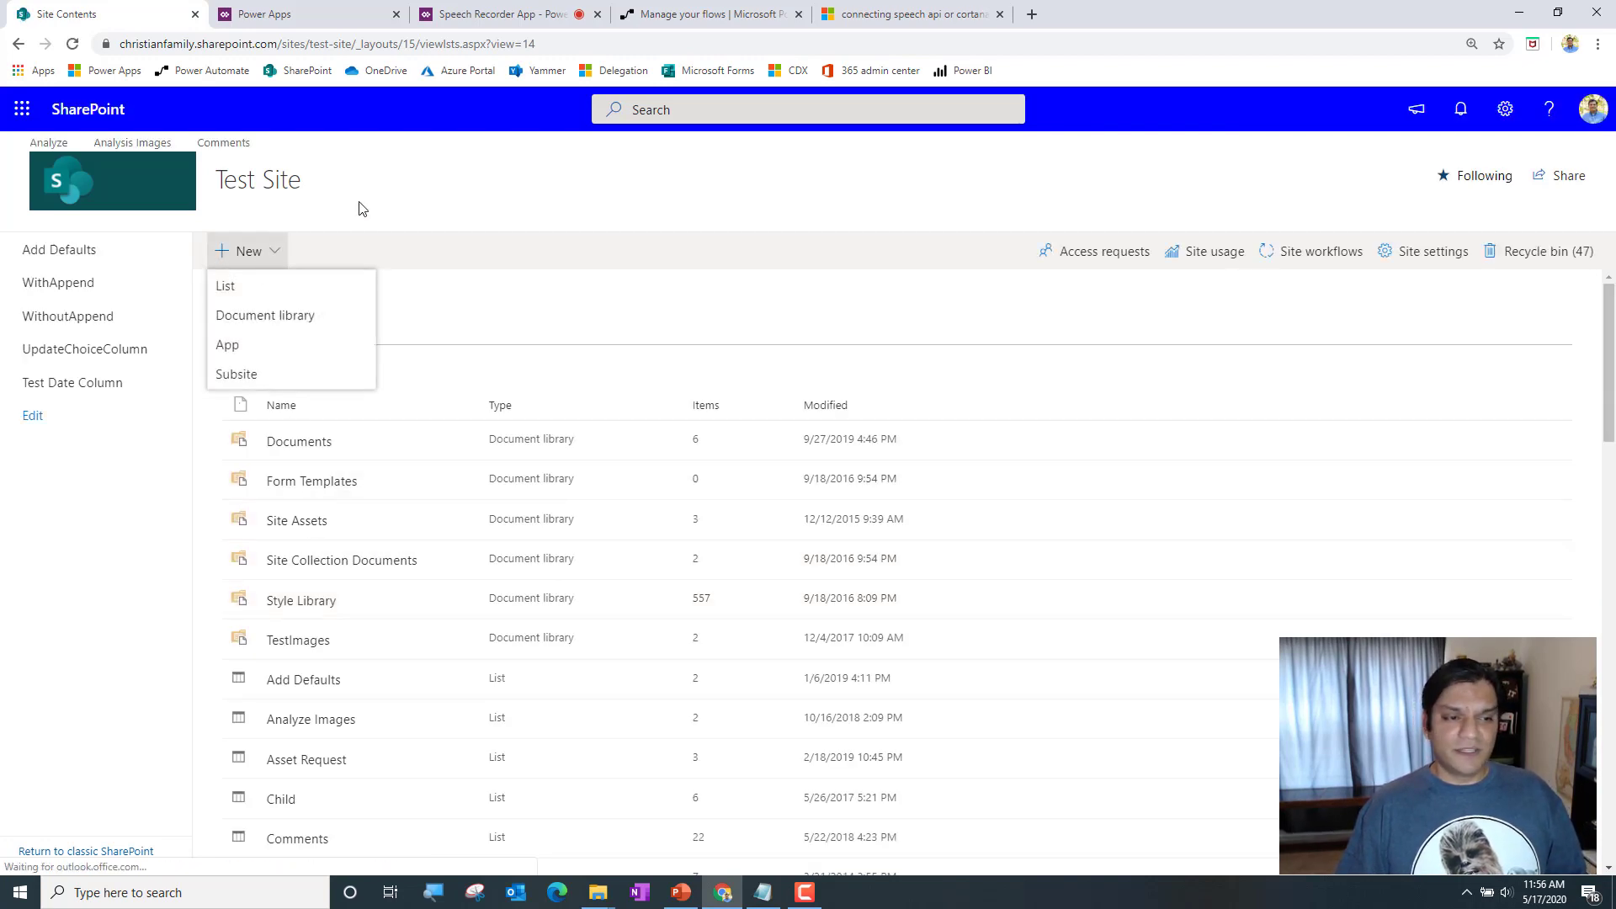
{"action": "left_click", "coordinate": [278, 327]}
{"action": "left_click", "coordinate": [1441, 418]}
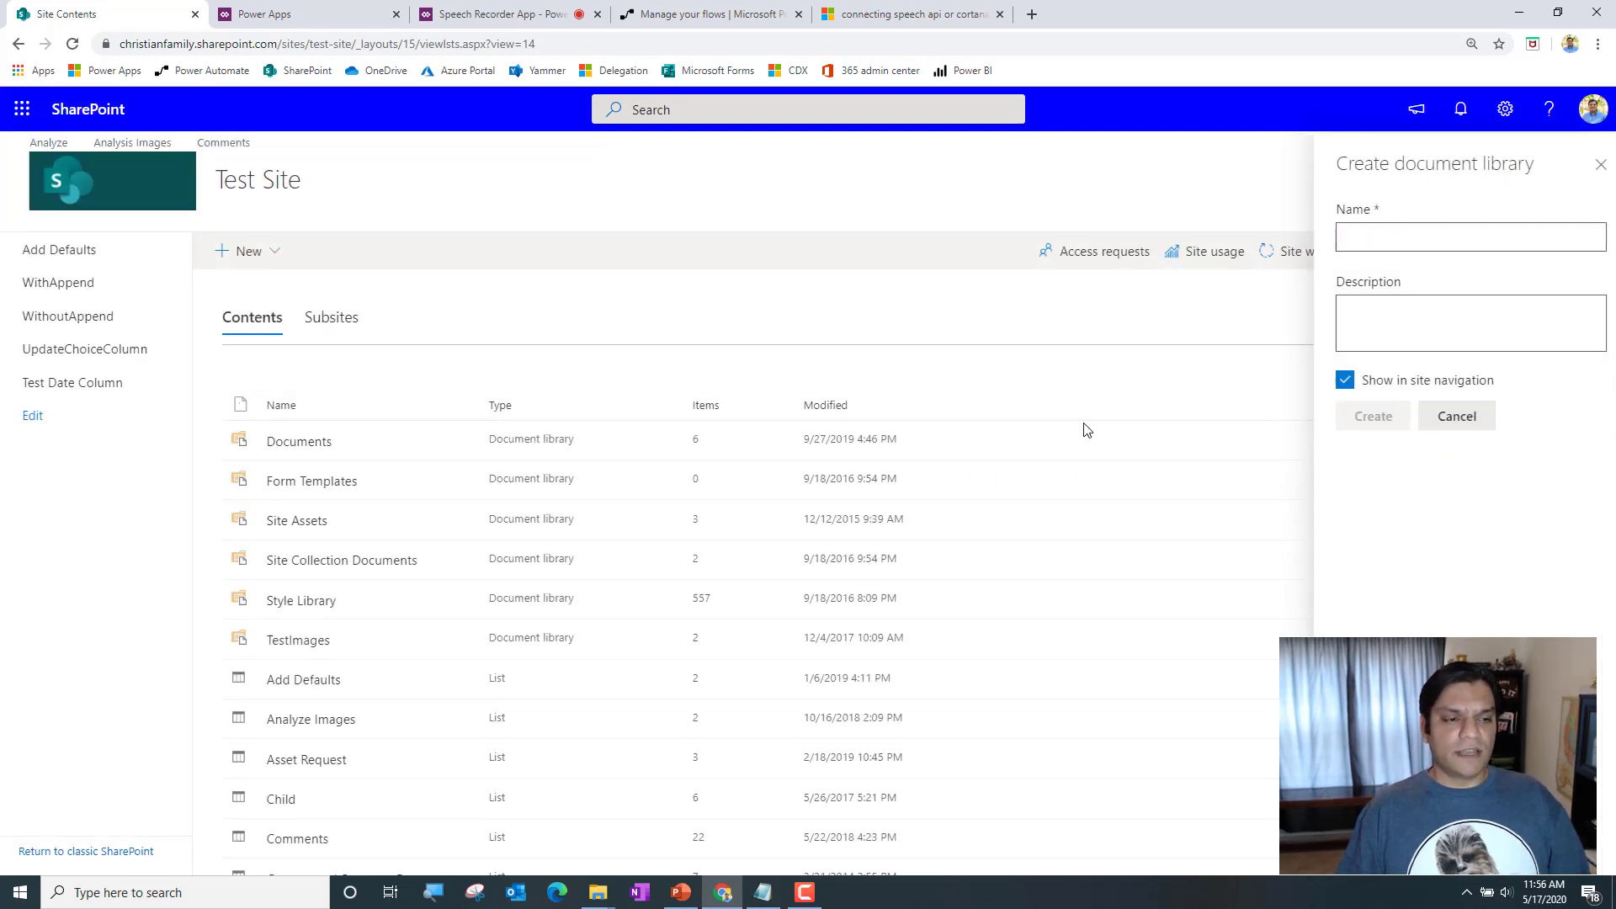
Add a Picture Library app named "Test Audio Library" to the site
{"action": "left_click", "coordinate": [242, 251]}
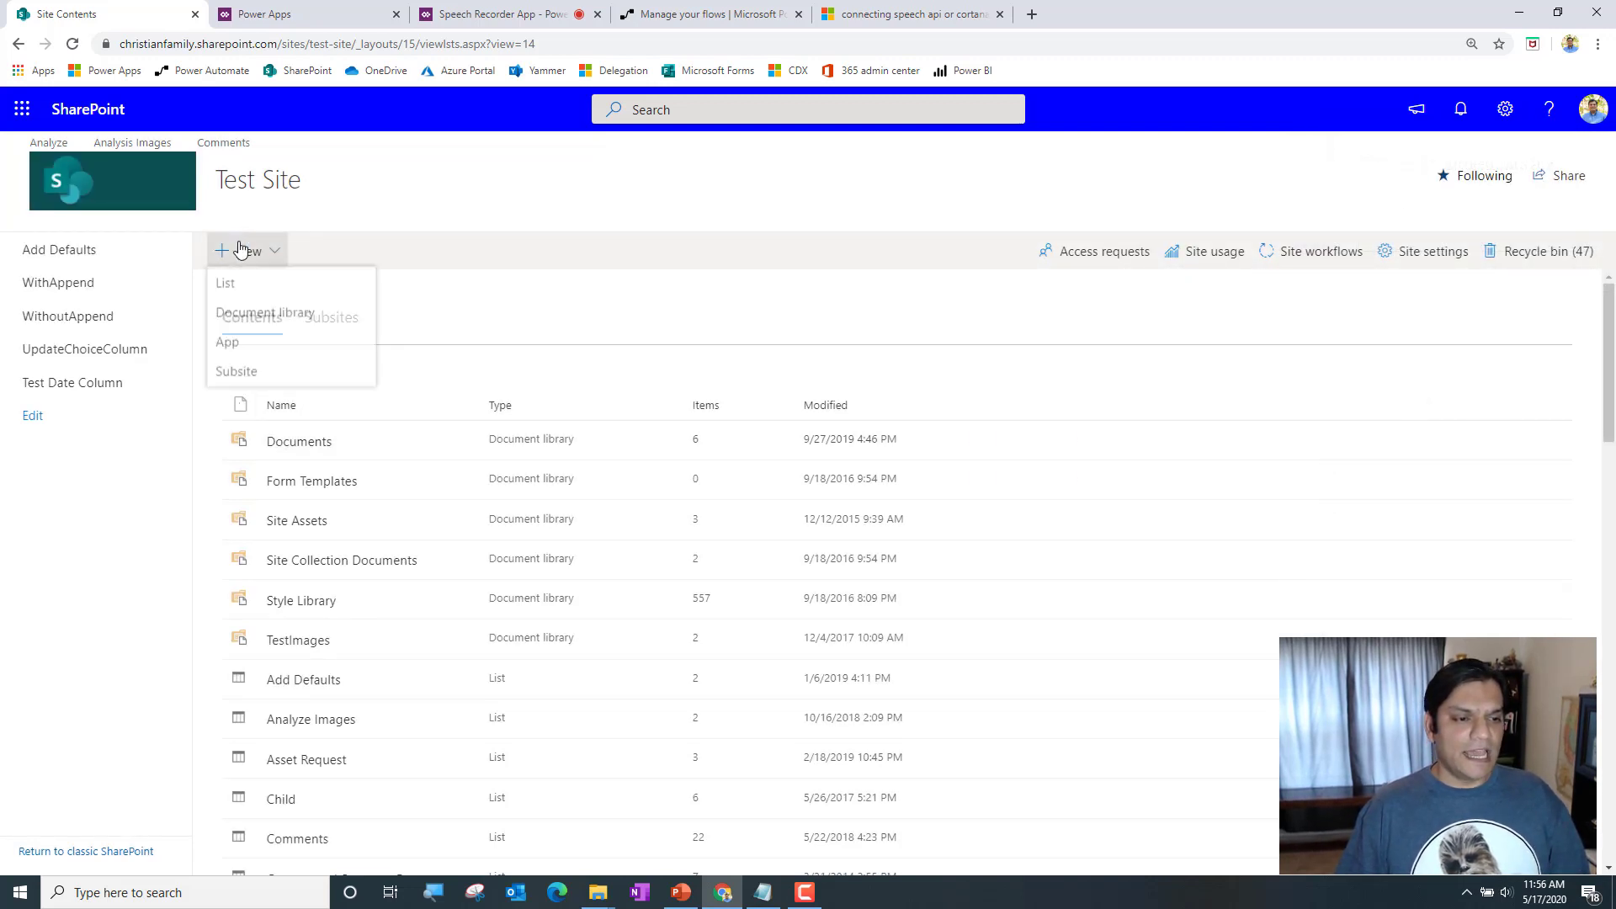
{"action": "left_click", "coordinate": [227, 344]}
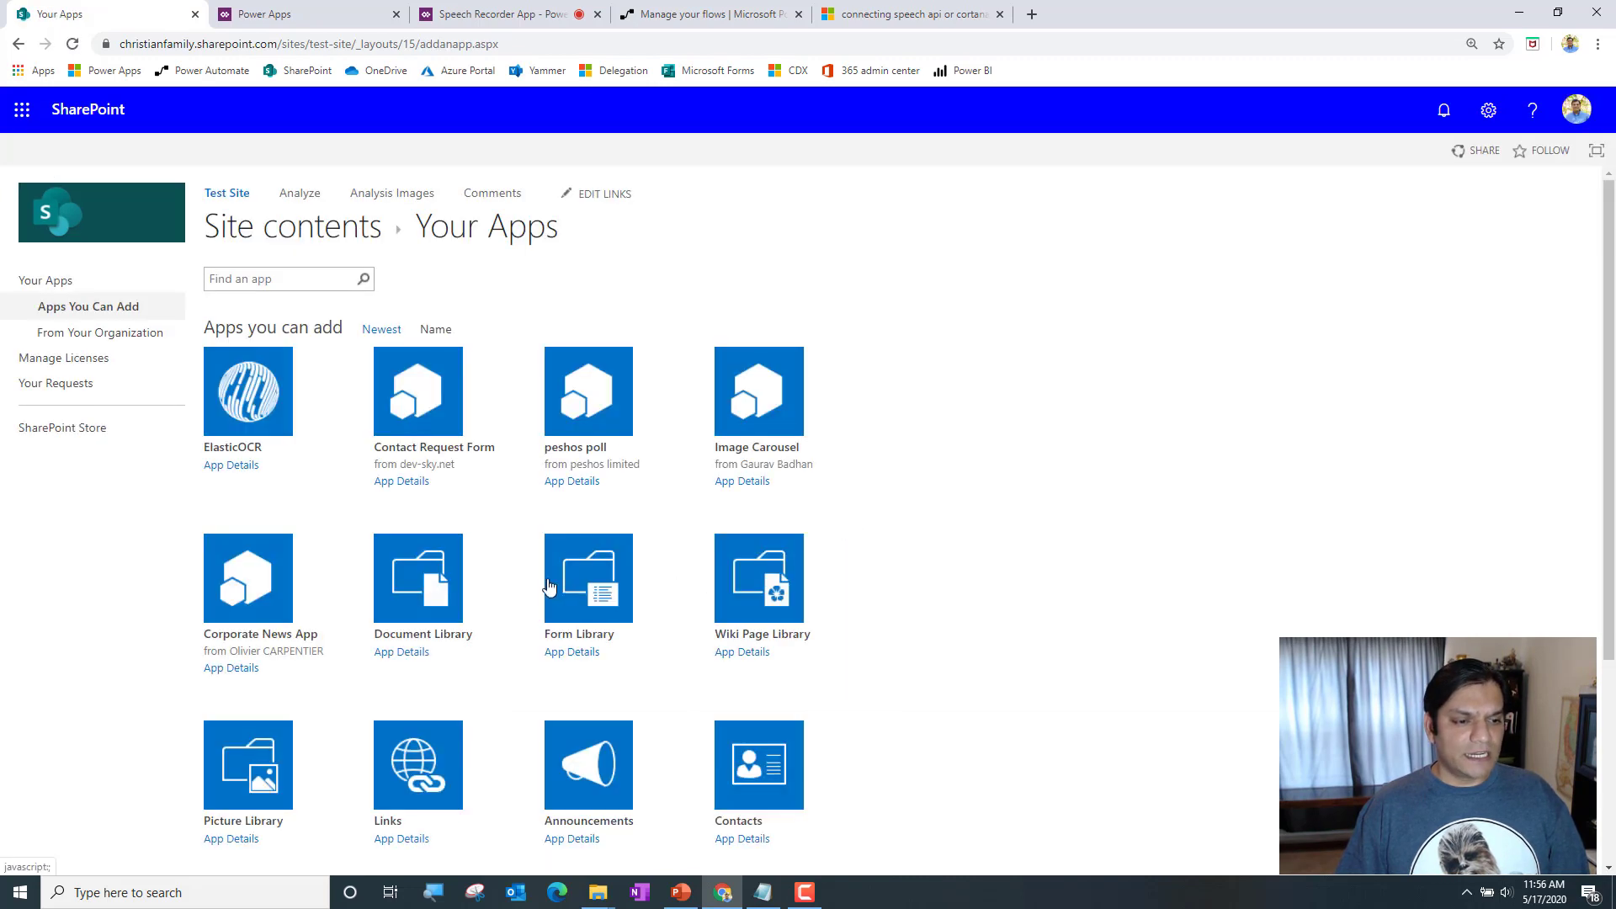
{"action": "scroll", "coordinate": [485, 597], "scroll_direction": "down", "scroll_amount": 2}
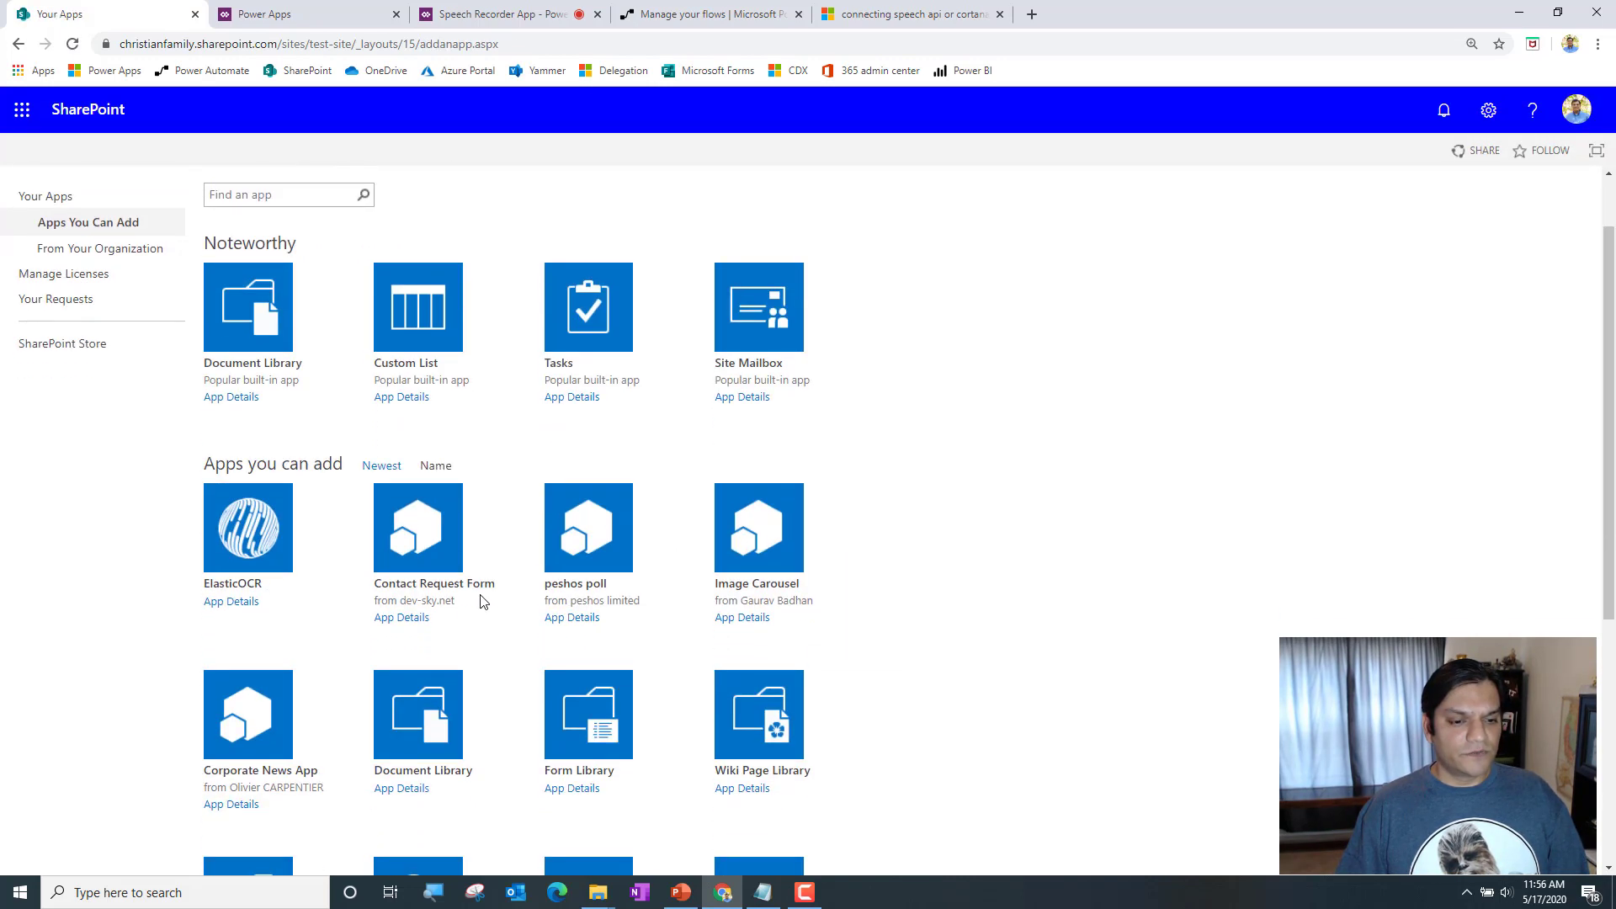
{"action": "left_click", "coordinate": [282, 806]}
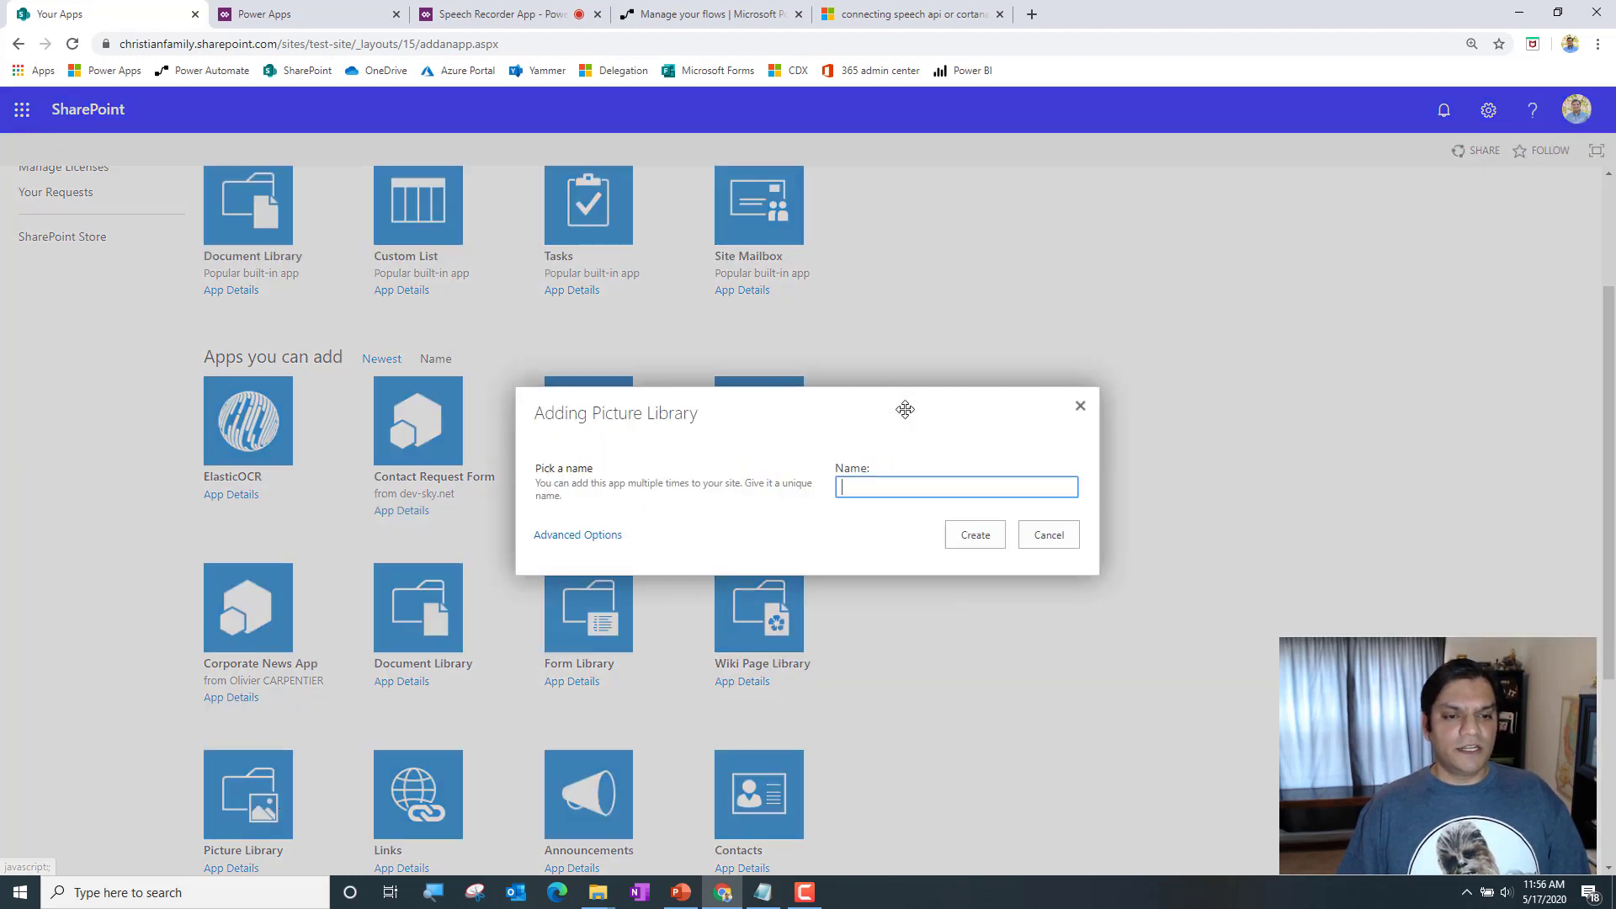
{"action": "left_click", "coordinate": [945, 484]}
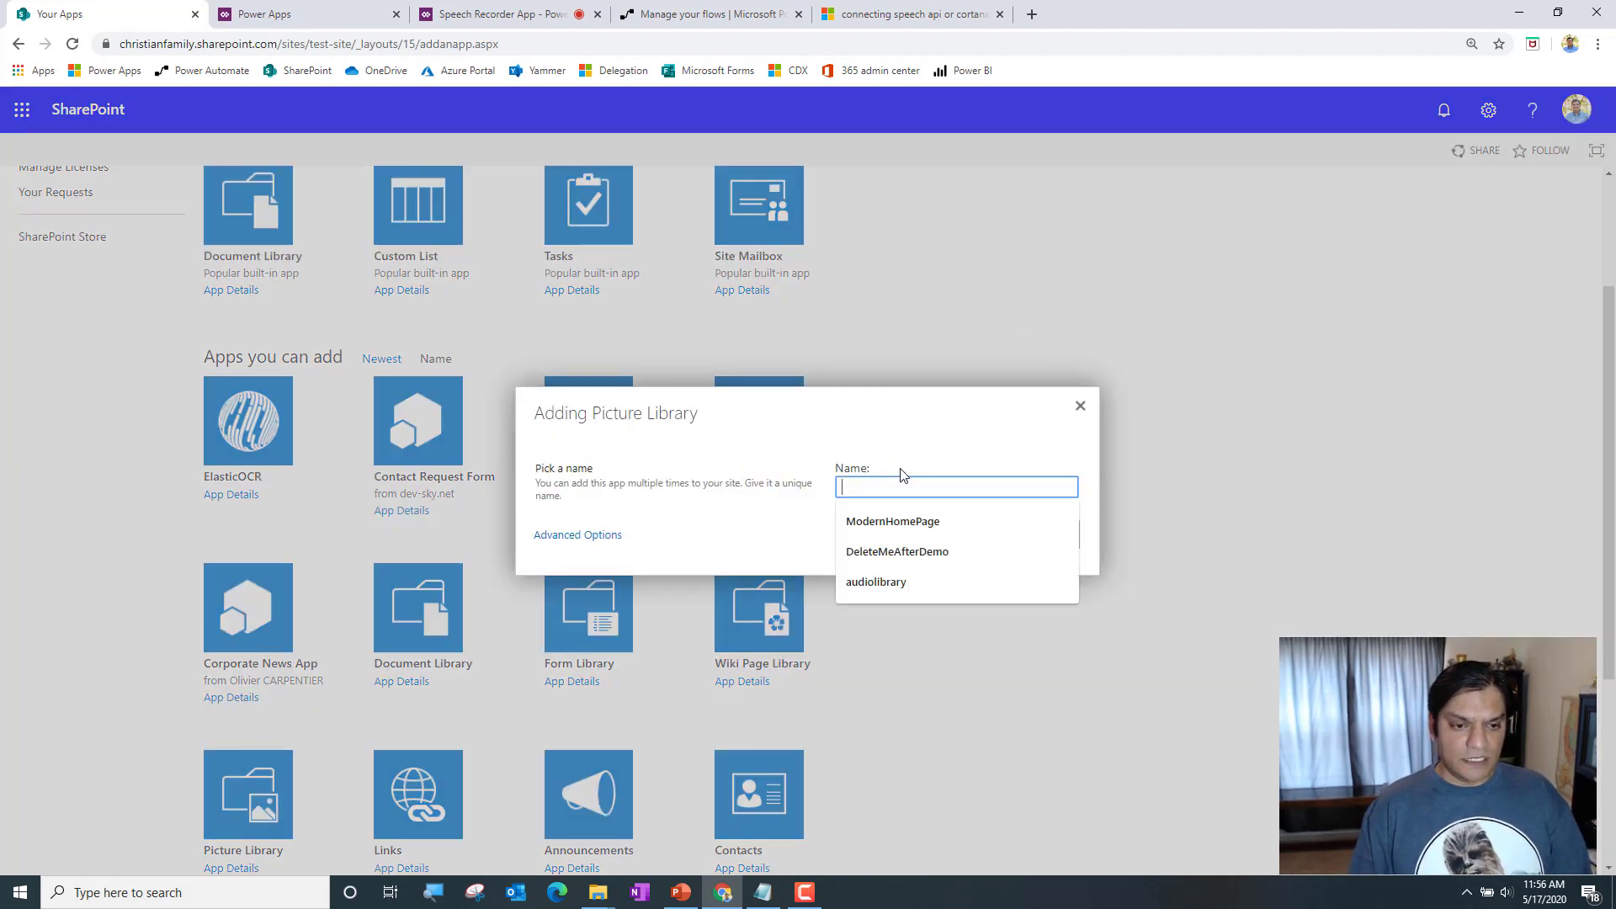
{"action": "type", "text": "Test Audio Library"}
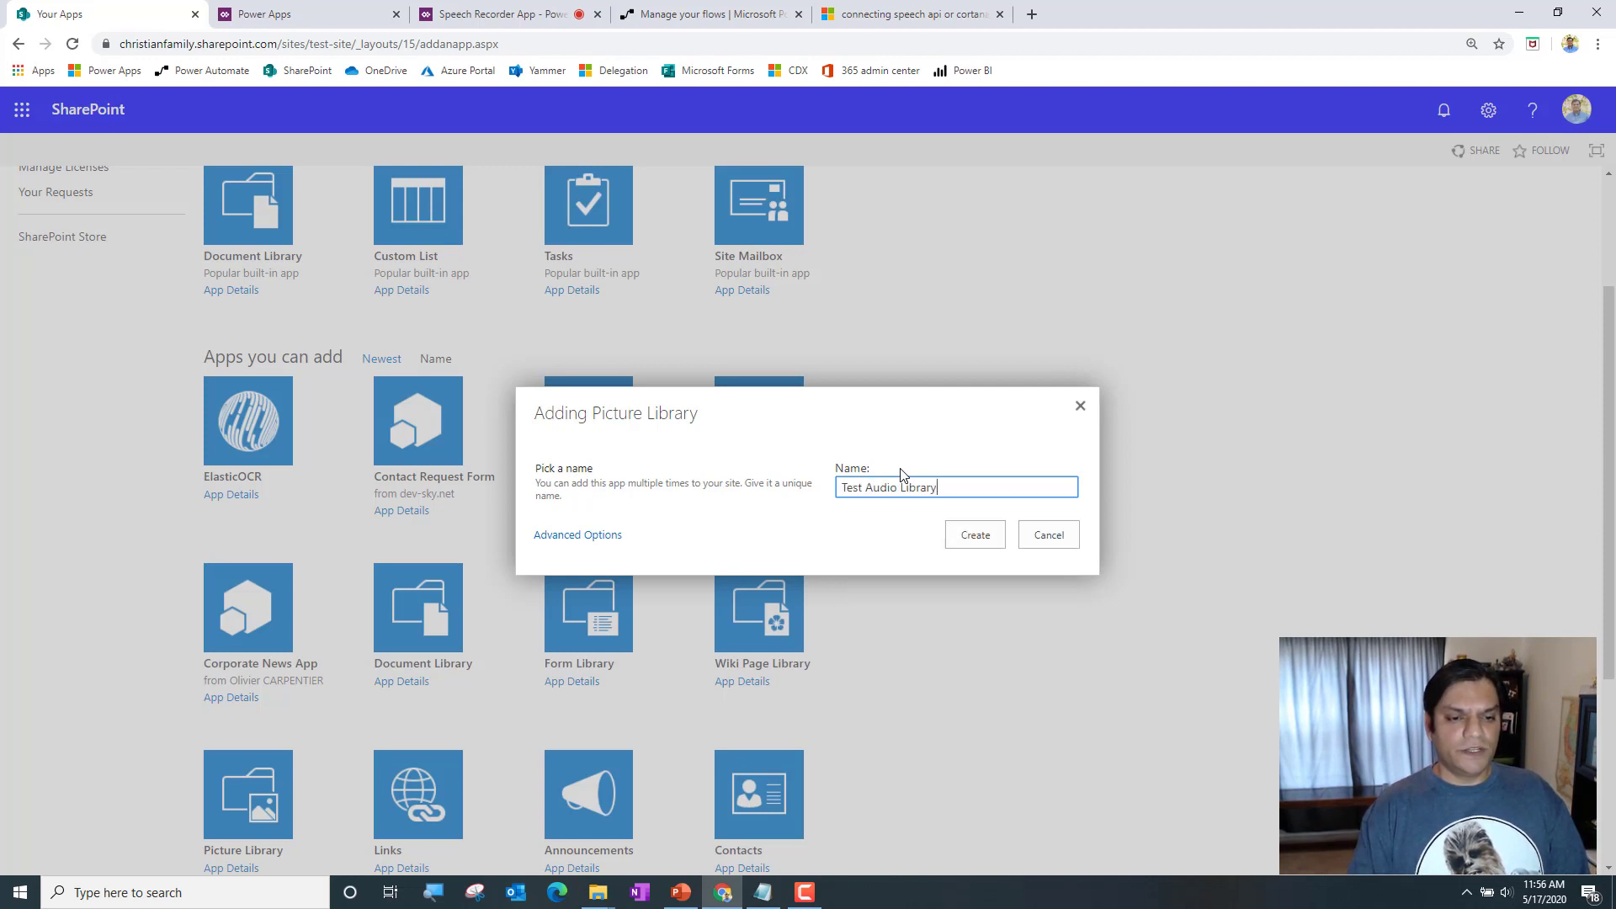
{"action": "left_click", "coordinate": [998, 543]}
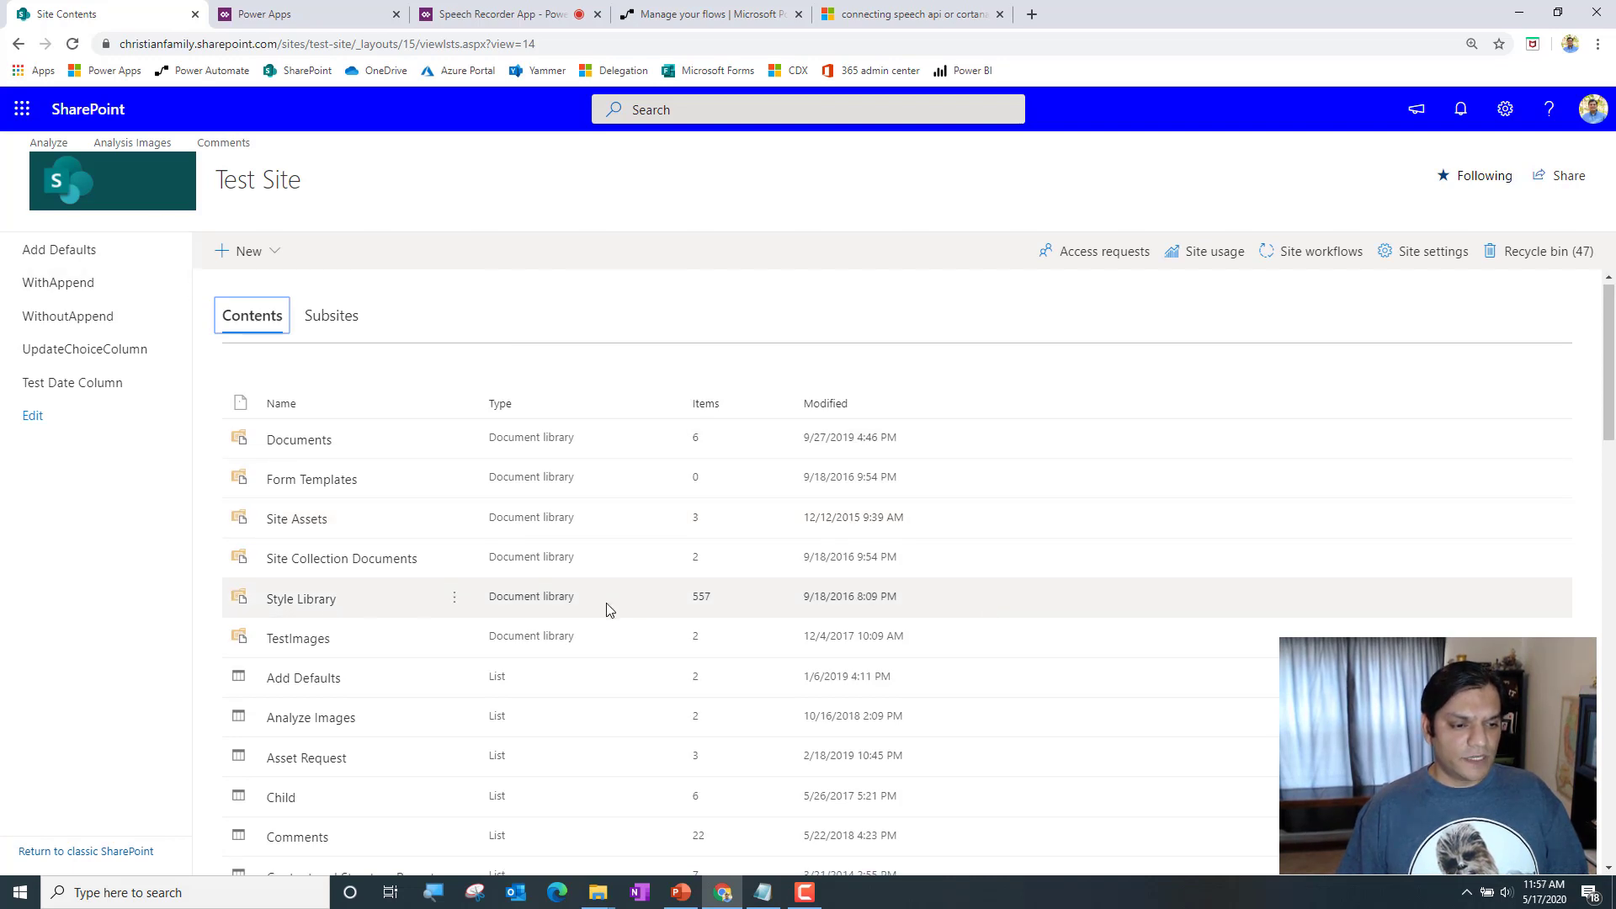
Find Test Audio Library in the site contents and open it in a new browser tab
{"action": "scroll", "coordinate": [589, 623], "scroll_direction": "down", "scroll_amount": 2}
{"action": "scroll", "coordinate": [556, 649], "scroll_direction": "down", "scroll_amount": 4}
{"action": "scroll", "coordinate": [552, 653], "scroll_direction": "down", "scroll_amount": 3}
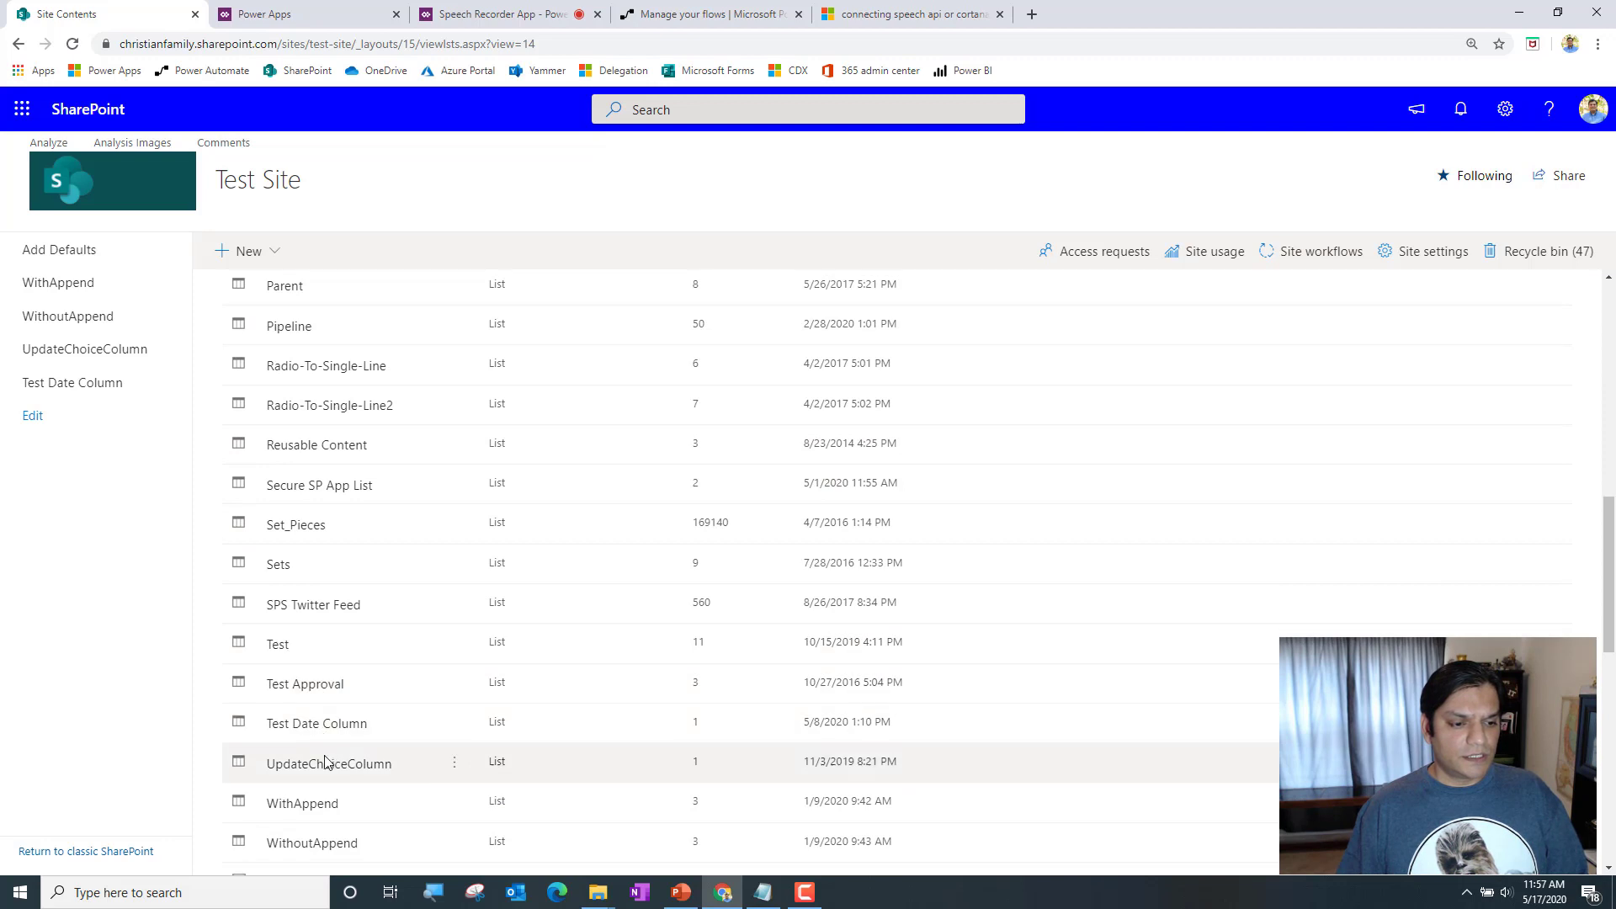
{"action": "scroll", "coordinate": [327, 762], "scroll_direction": "down", "scroll_amount": 2}
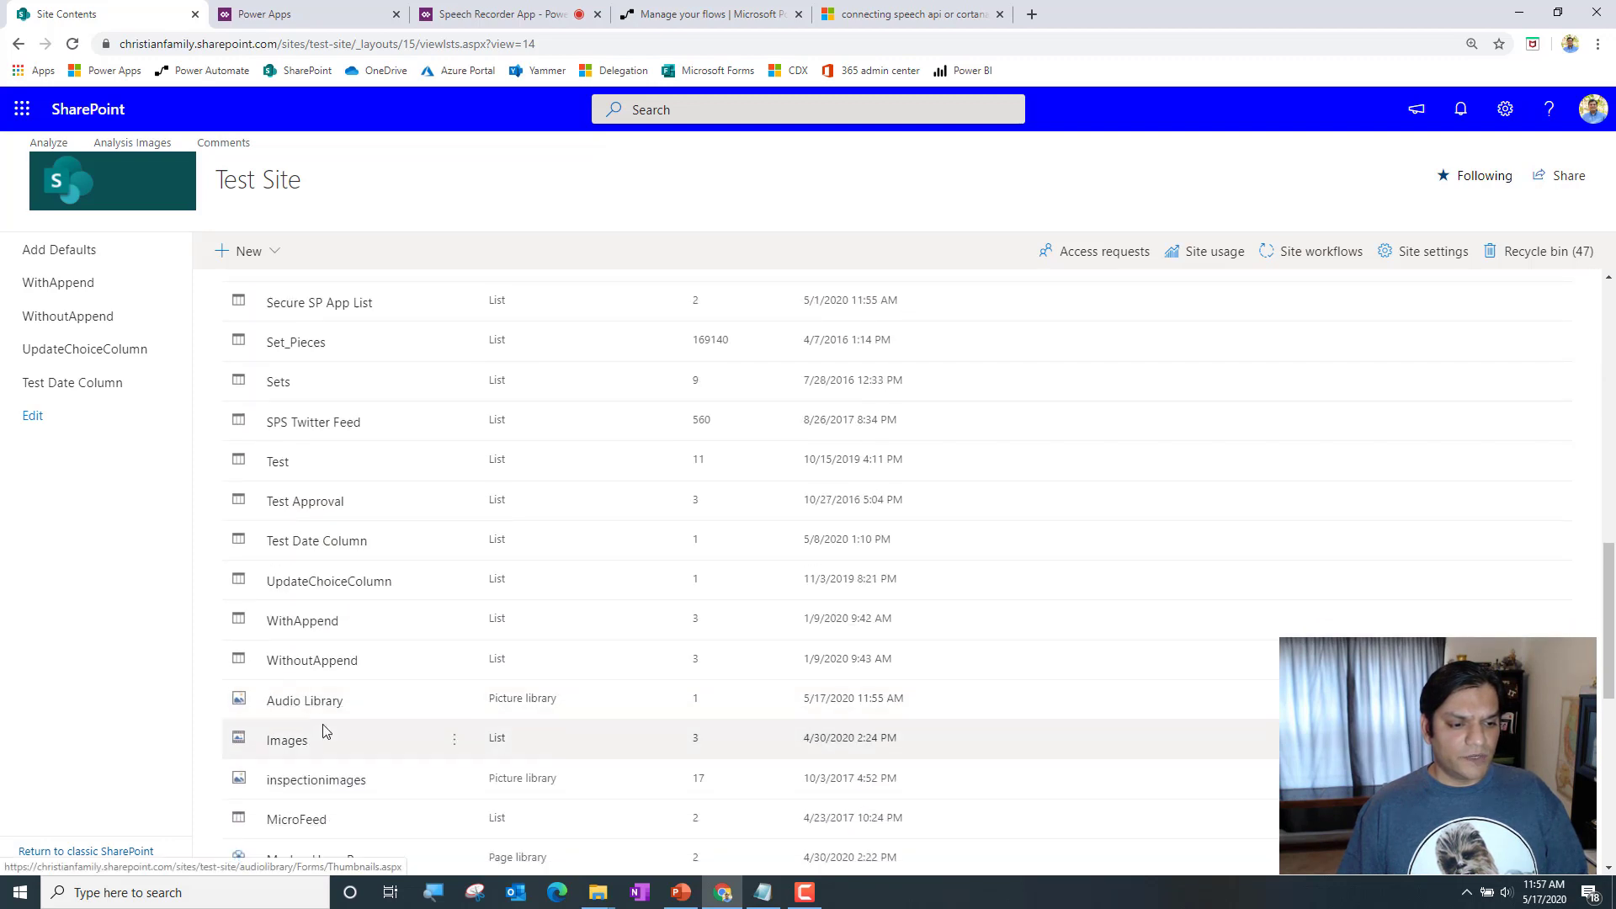
{"action": "scroll", "coordinate": [323, 733], "scroll_direction": "down", "scroll_amount": 5}
{"action": "scroll", "coordinate": [324, 732], "scroll_direction": "down", "scroll_amount": 2}
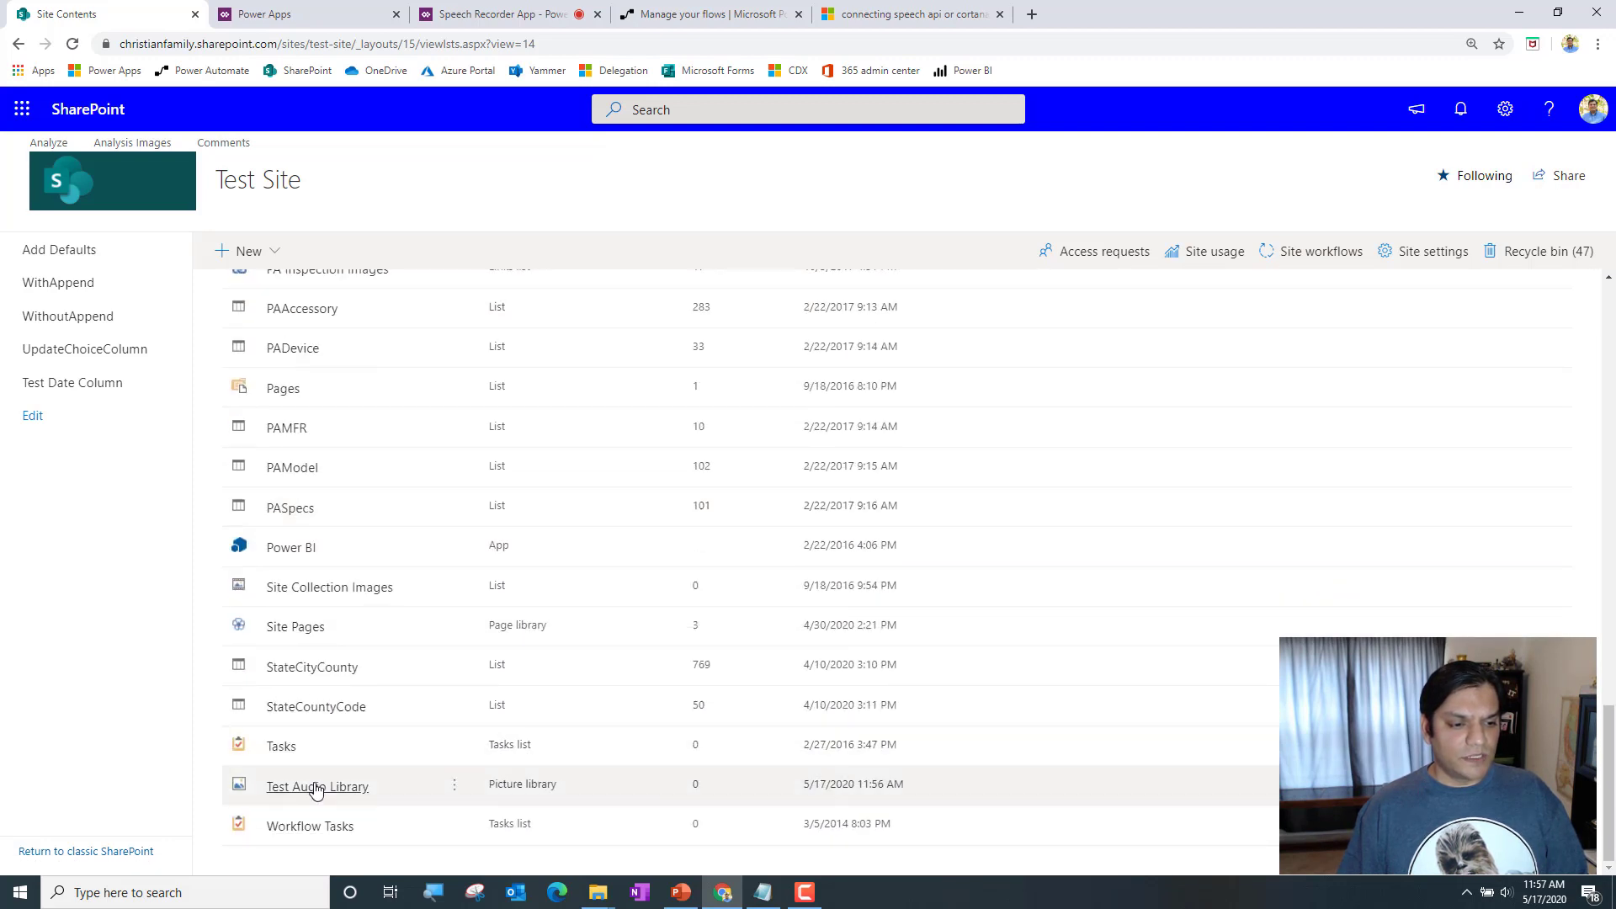
{"action": "left_click", "coordinate": [341, 795]}
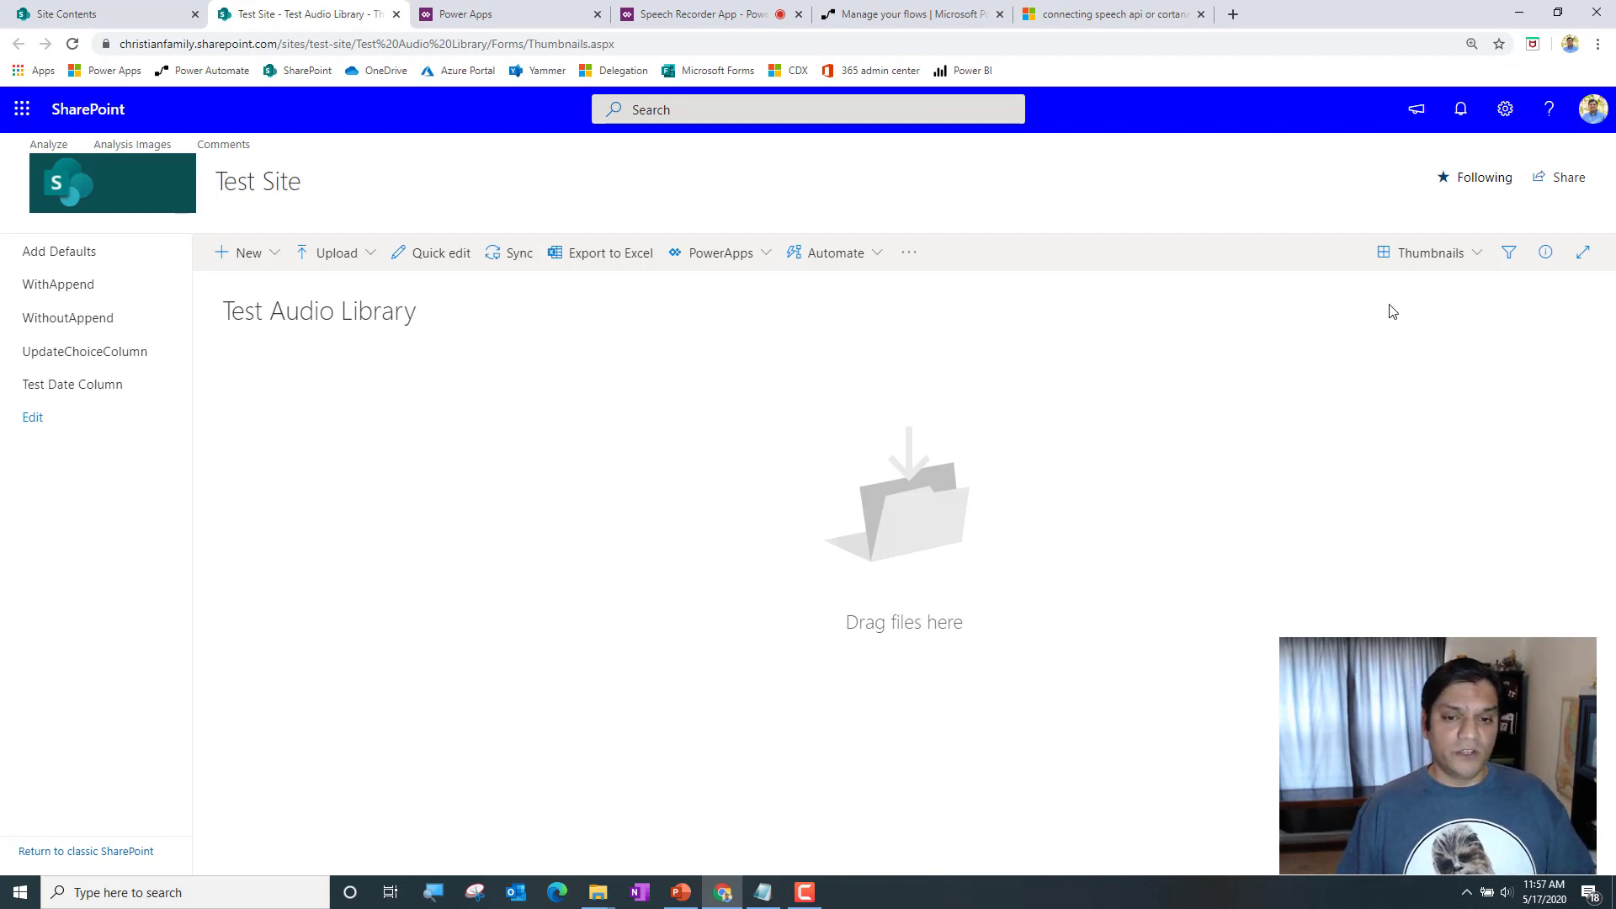
Open the library settings of Test Audio Library
{"action": "left_click", "coordinate": [1451, 259]}
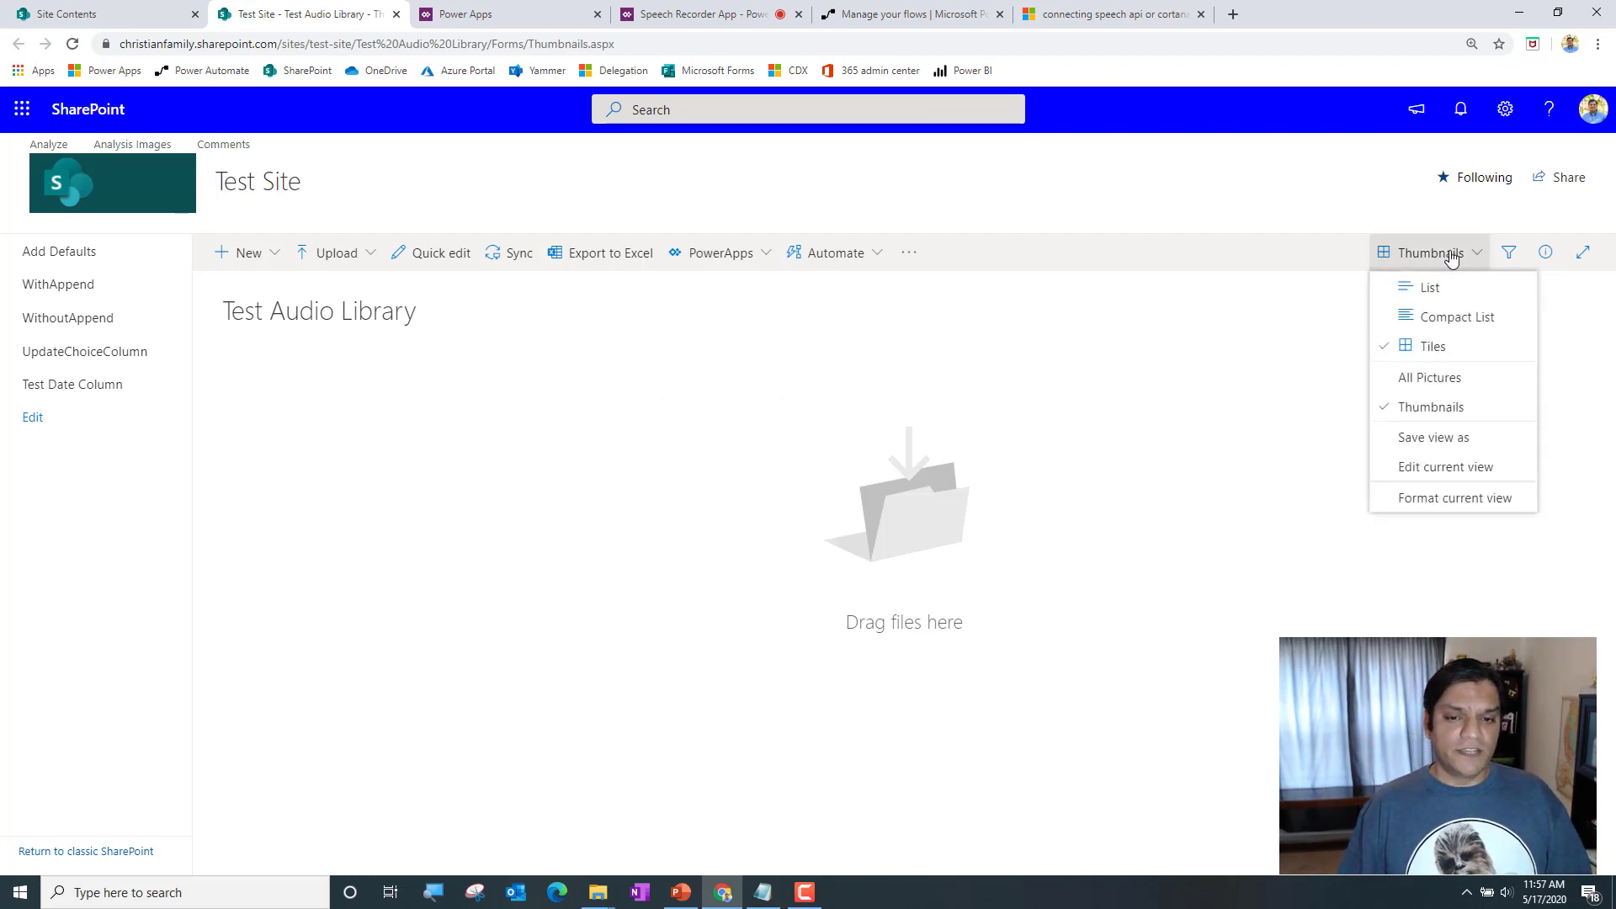
{"action": "left_click", "coordinate": [1451, 256]}
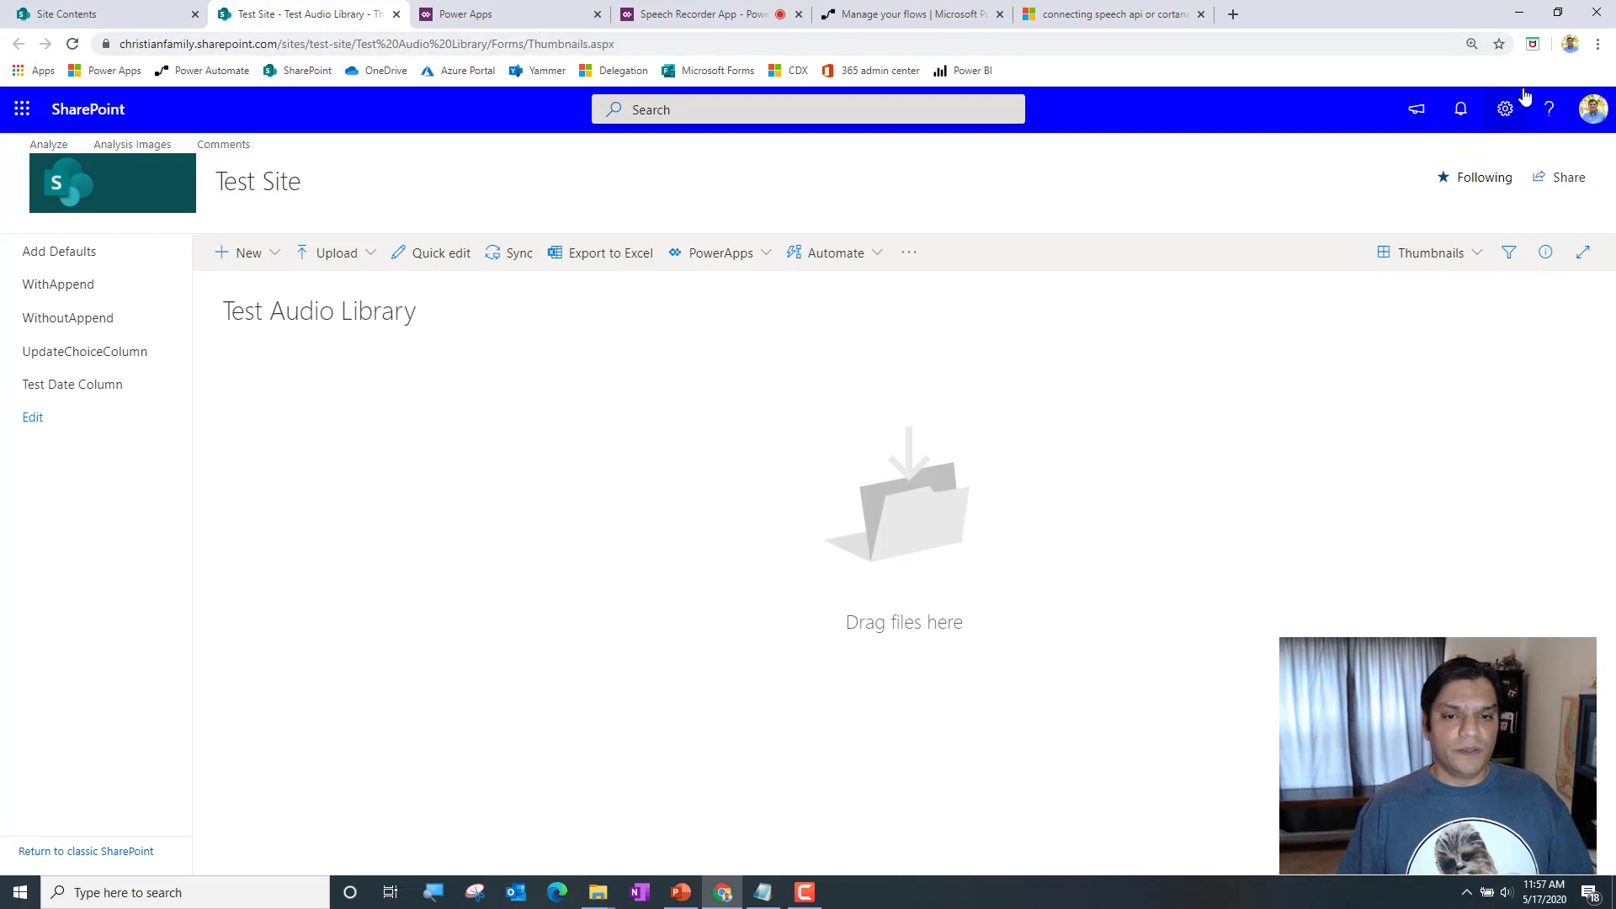
{"action": "left_click", "coordinate": [1513, 116]}
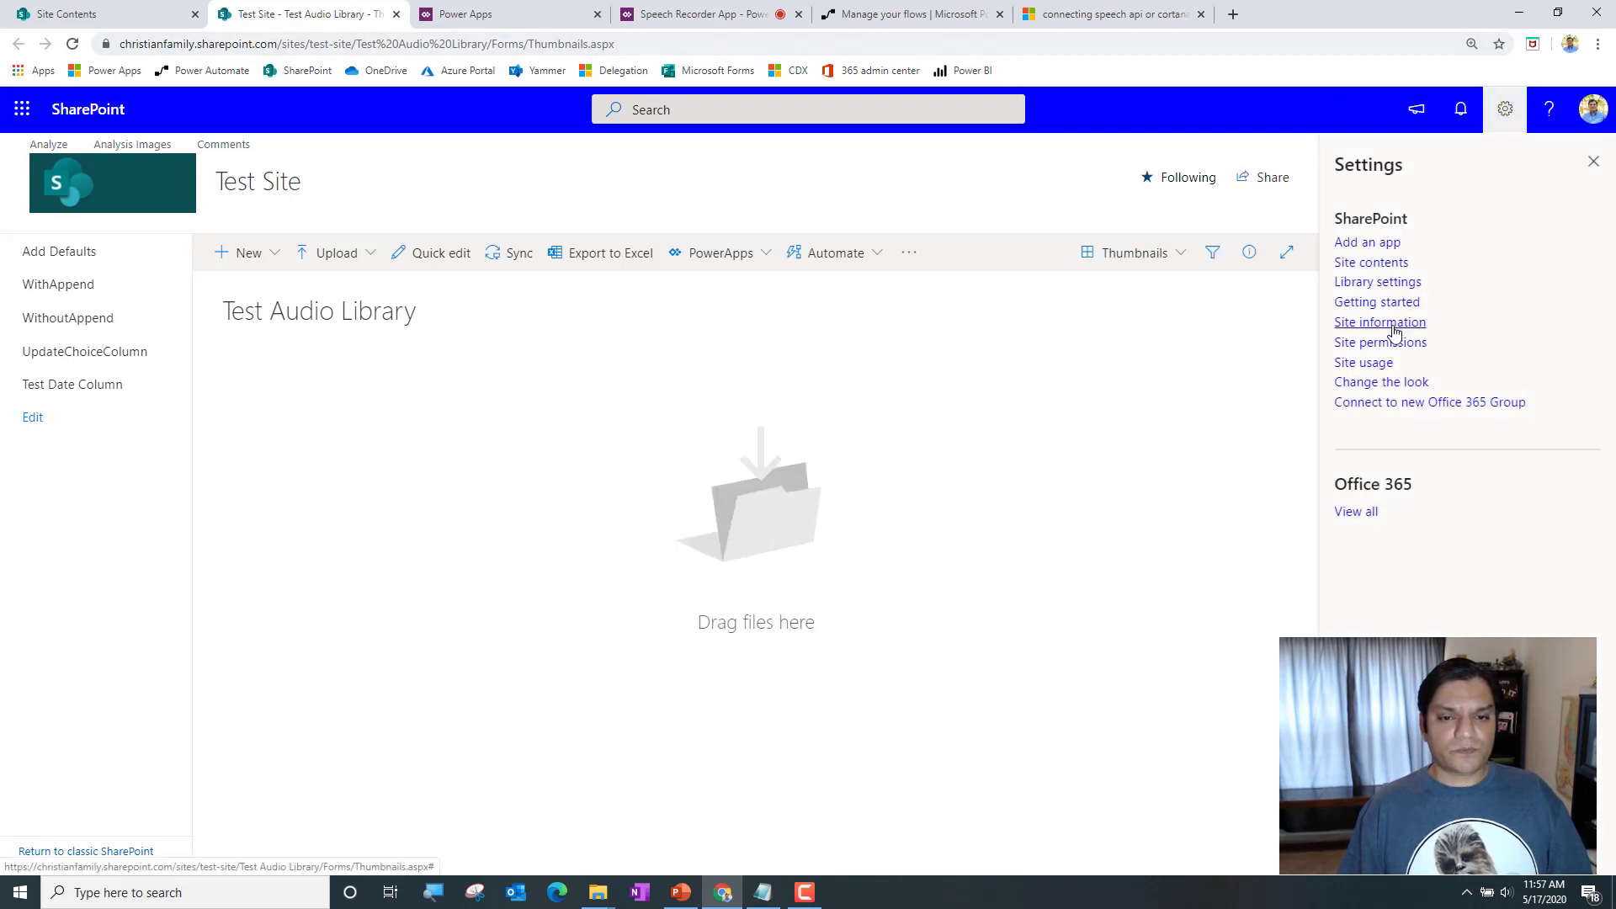
{"action": "left_click", "coordinate": [1386, 282]}
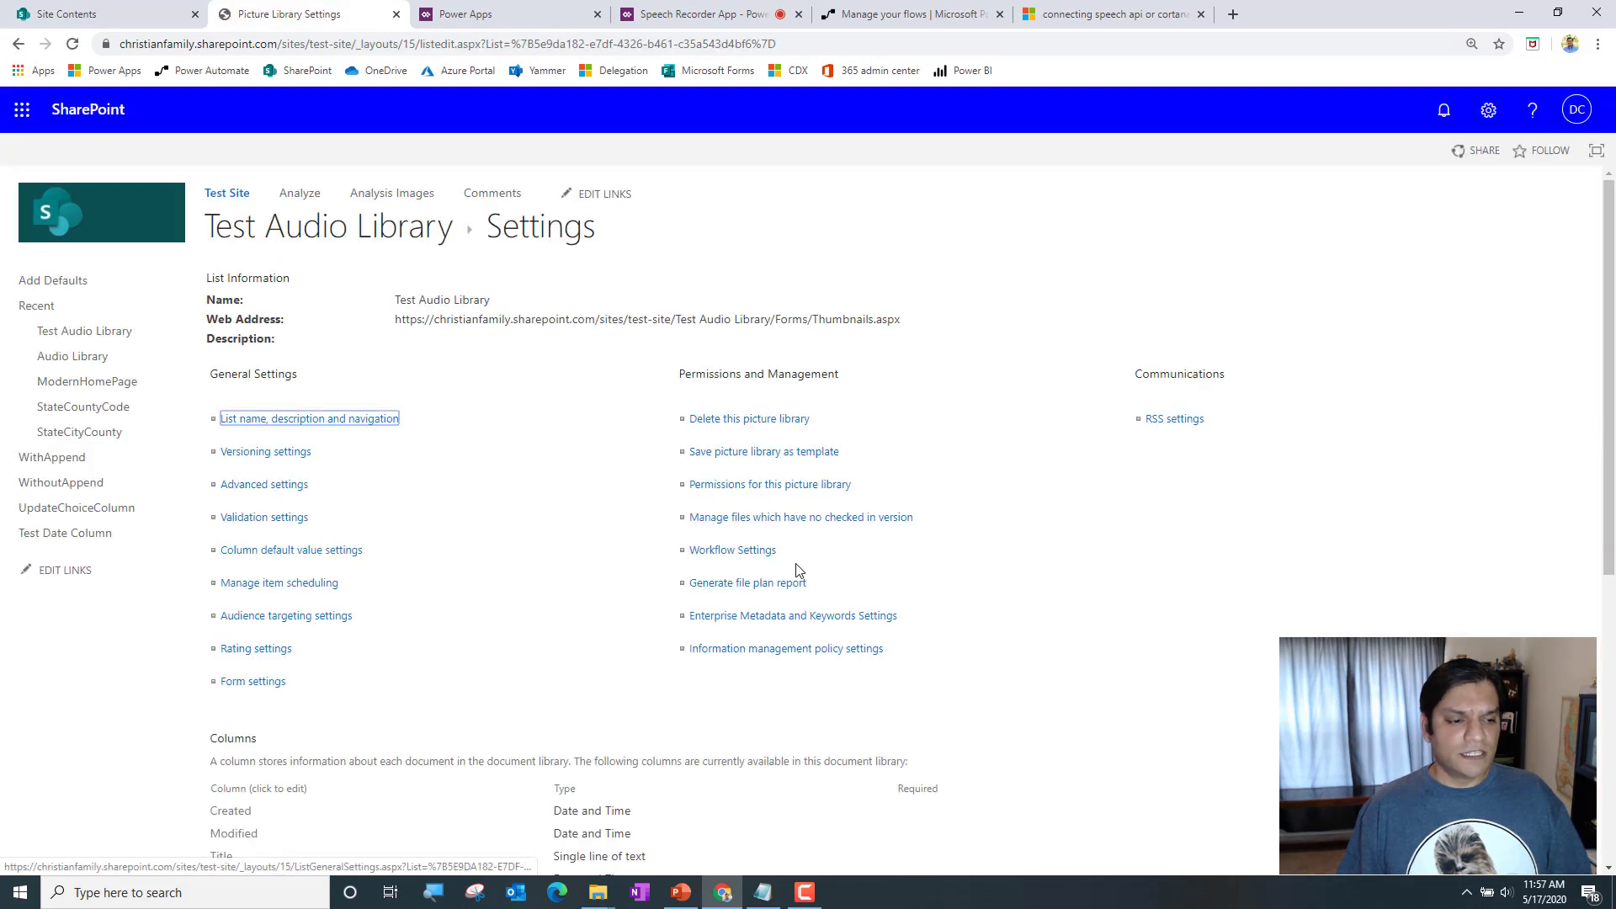
Create a Number column named "duration" in Test Audio Library, keeping the other column settings at their defaults
{"action": "scroll", "coordinate": [798, 571], "scroll_direction": "down", "scroll_amount": 3}
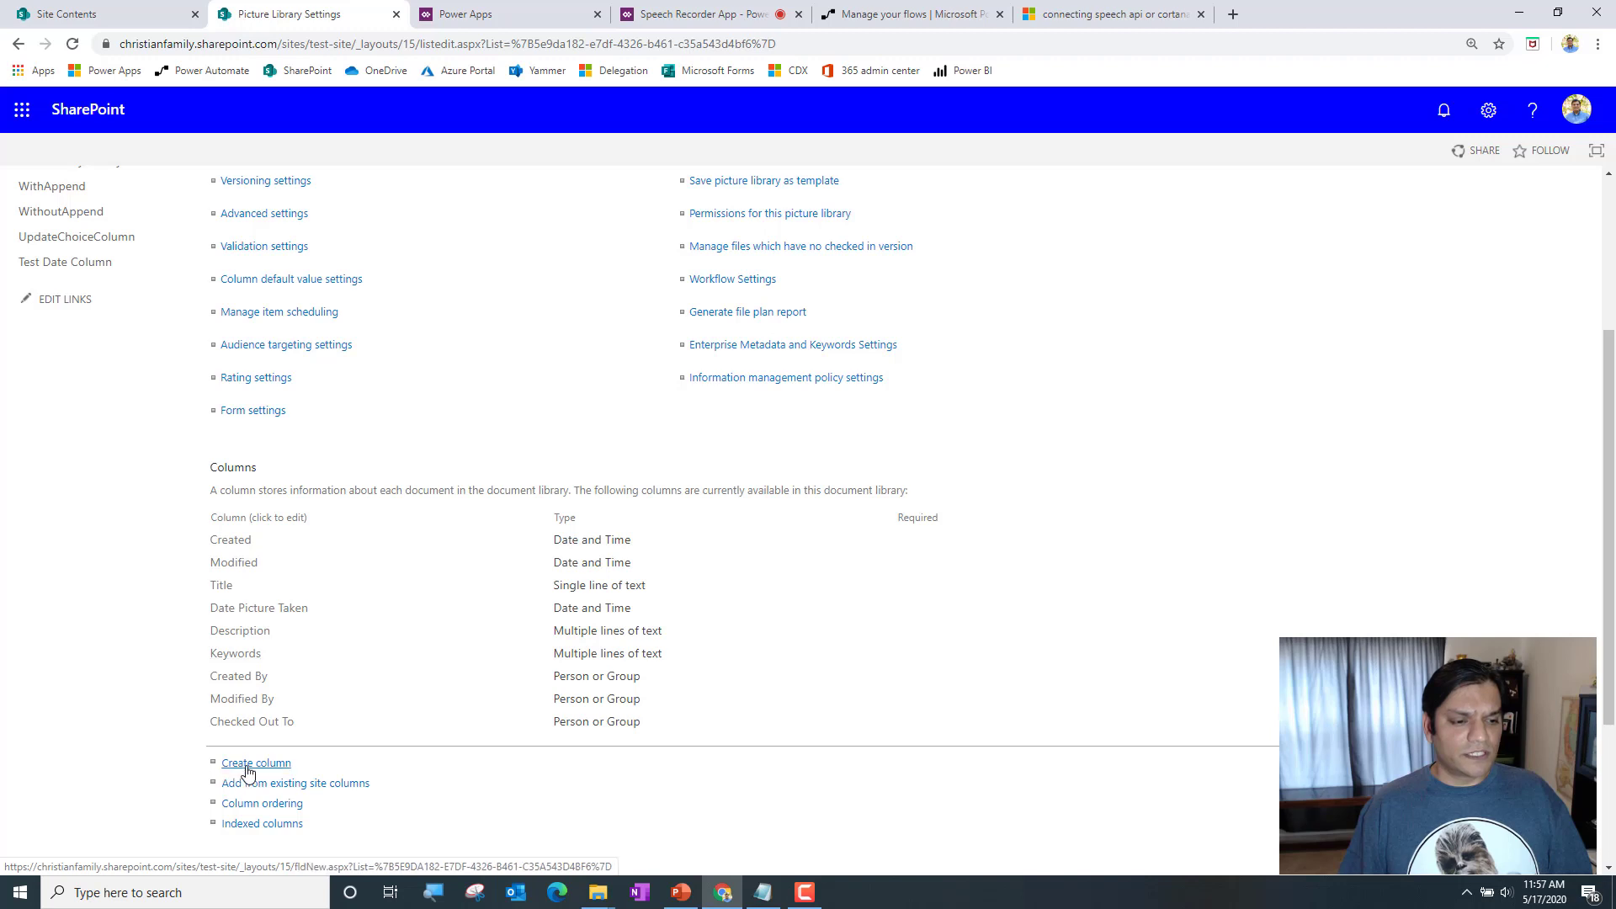
{"action": "left_click", "coordinate": [249, 767]}
{"action": "middle_click", "coordinate": [118, 7]}
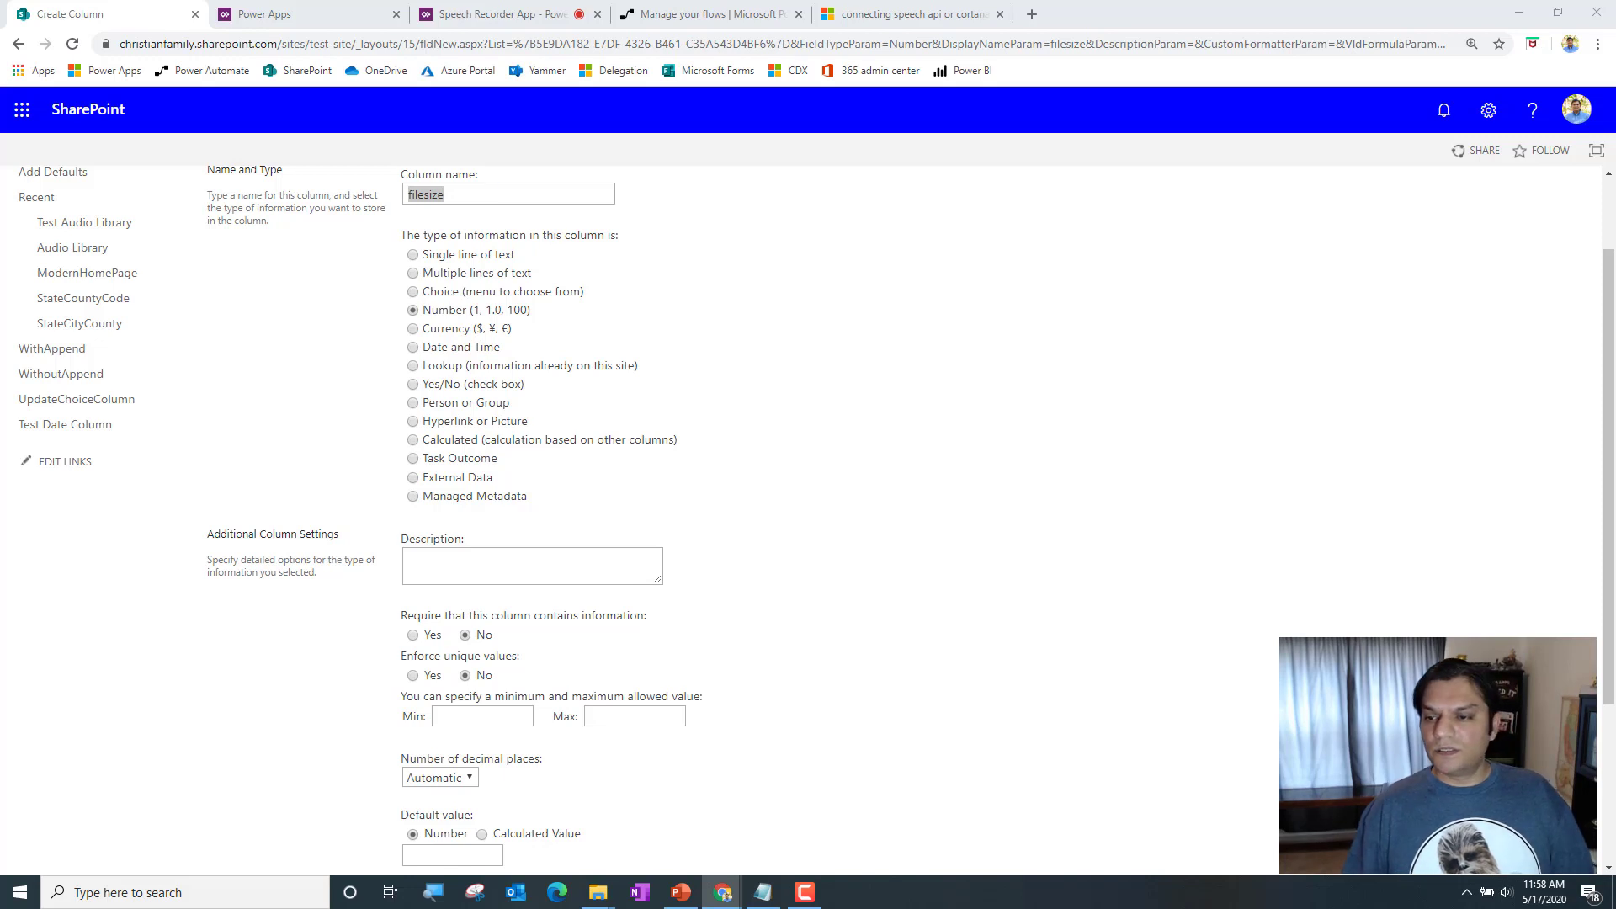
{"action": "key", "text": "alt+Tab"}
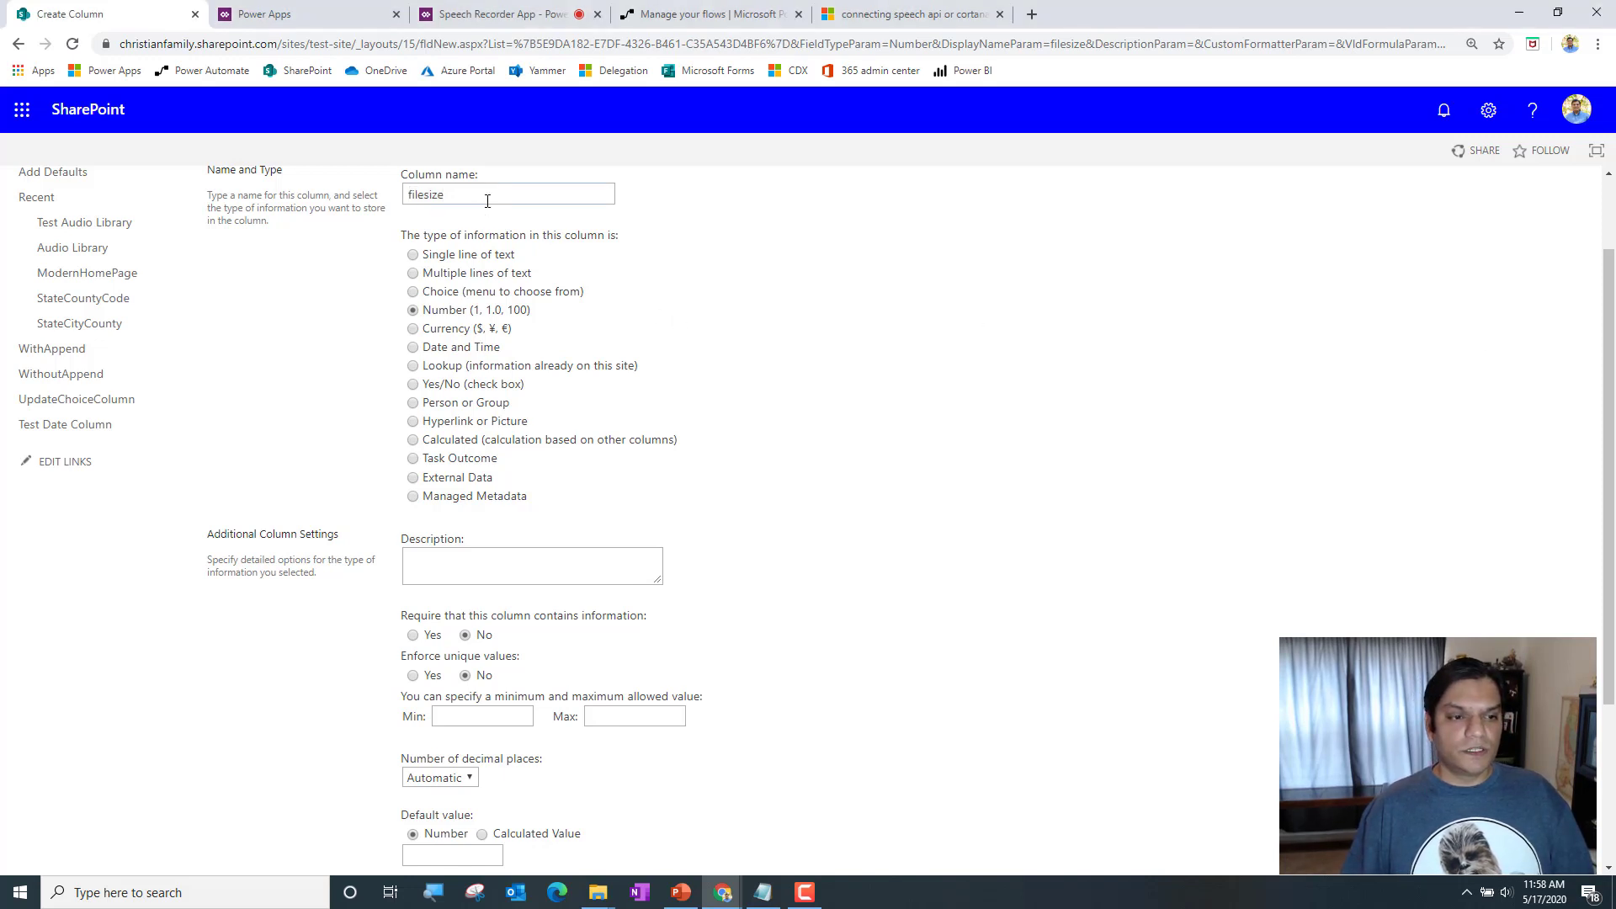
{"action": "type", "text": "duration"}
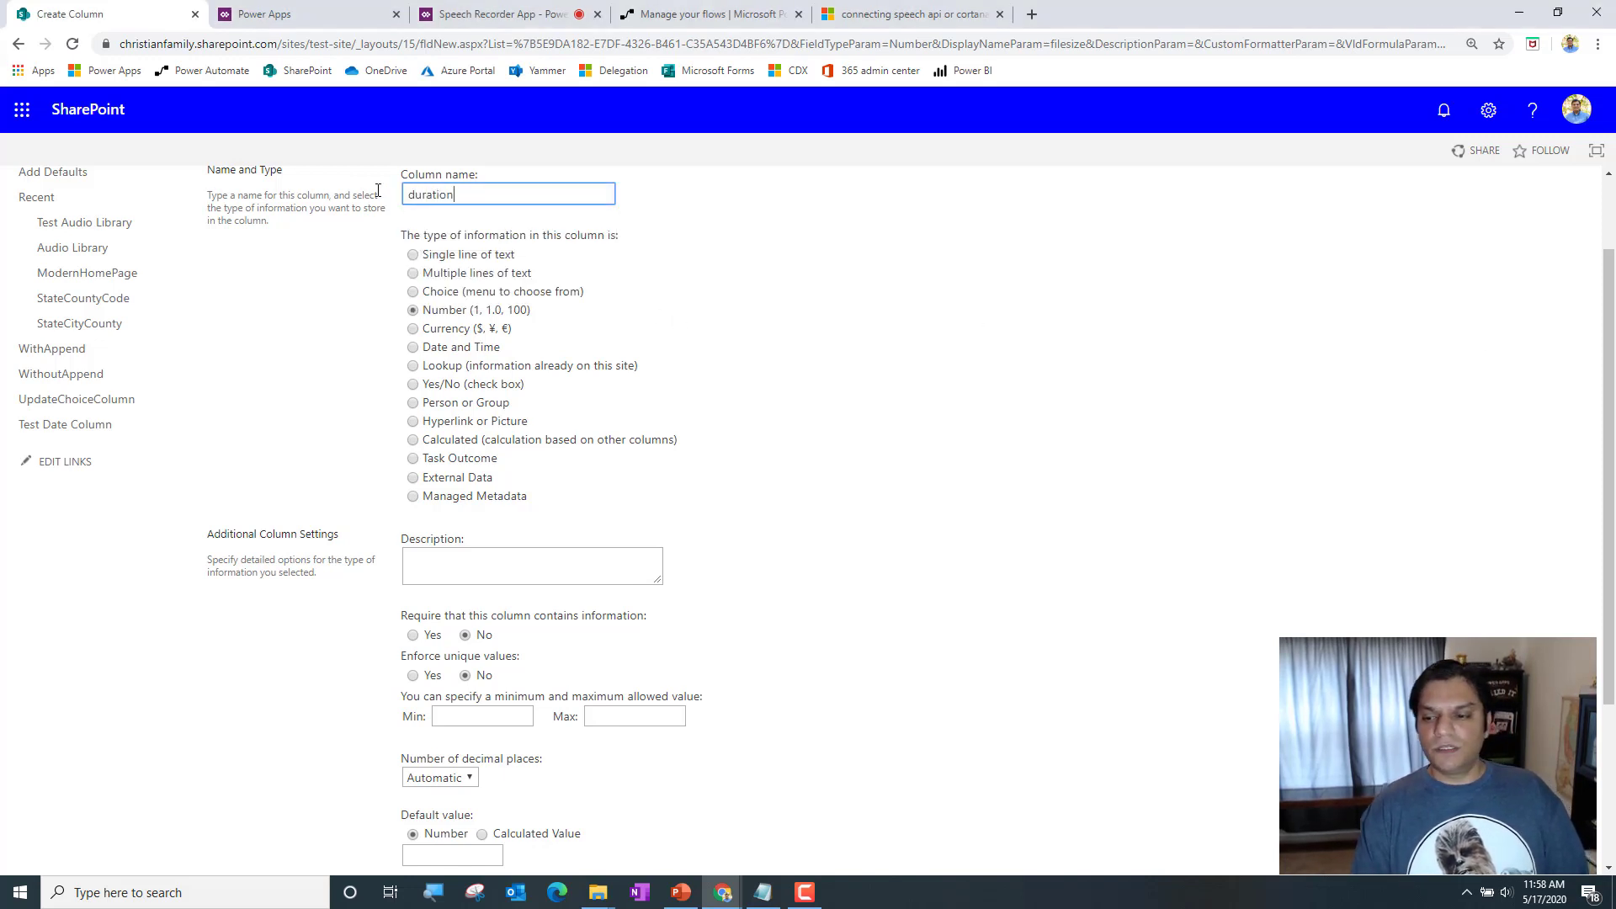
{"action": "left_click", "coordinate": [963, 570]}
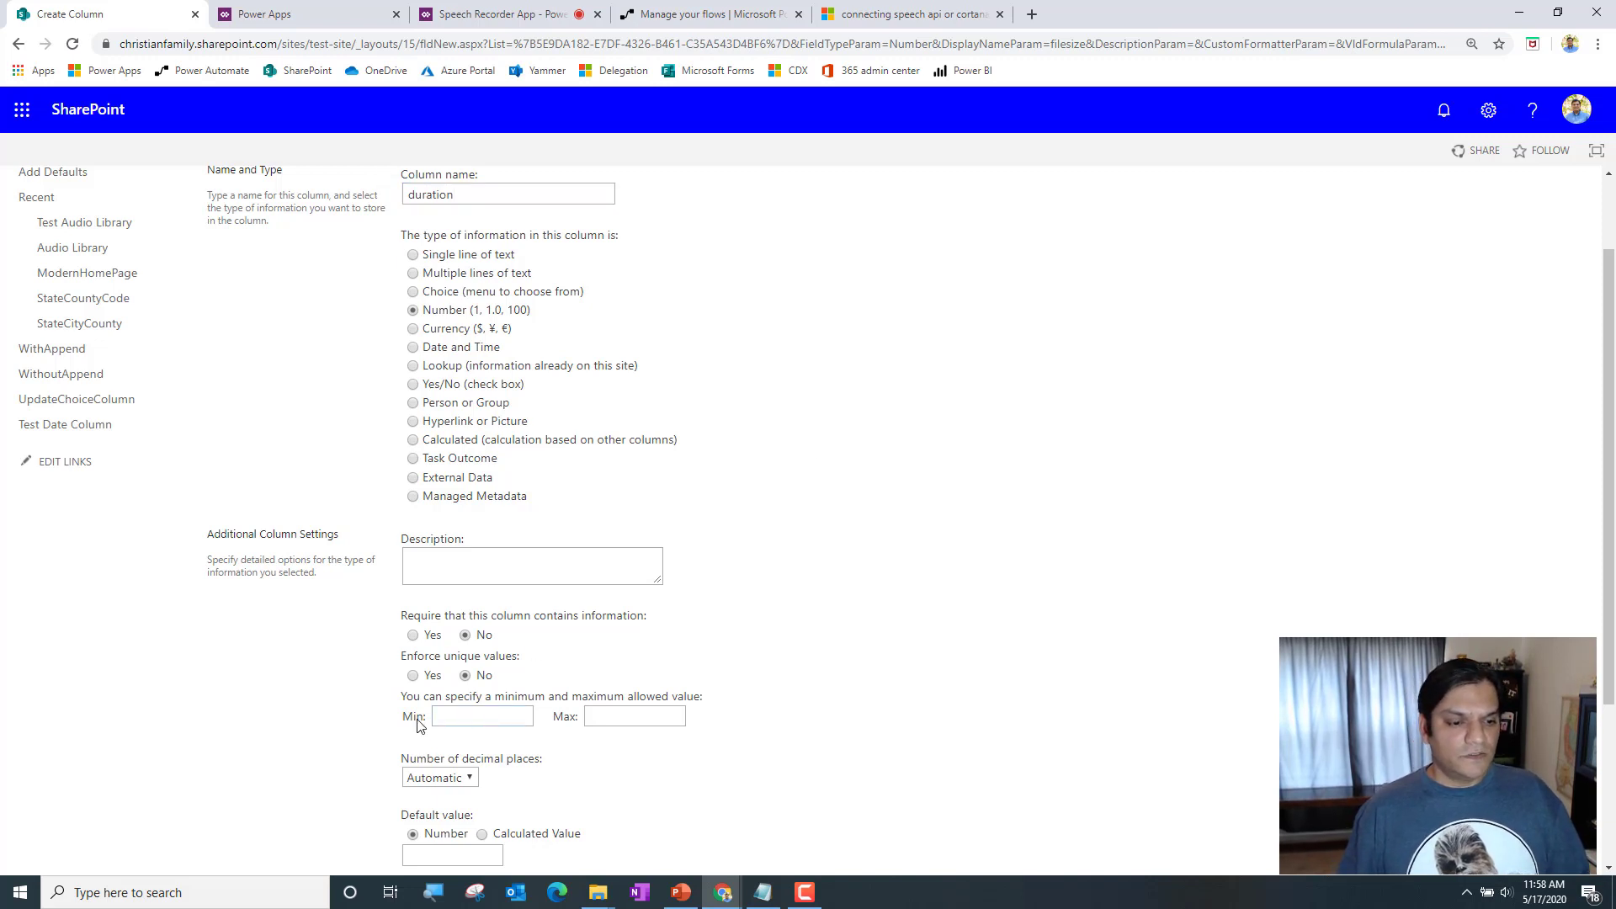
{"action": "scroll", "coordinate": [944, 705], "scroll_direction": "down", "scroll_amount": 3}
{"action": "key", "text": "Return"}
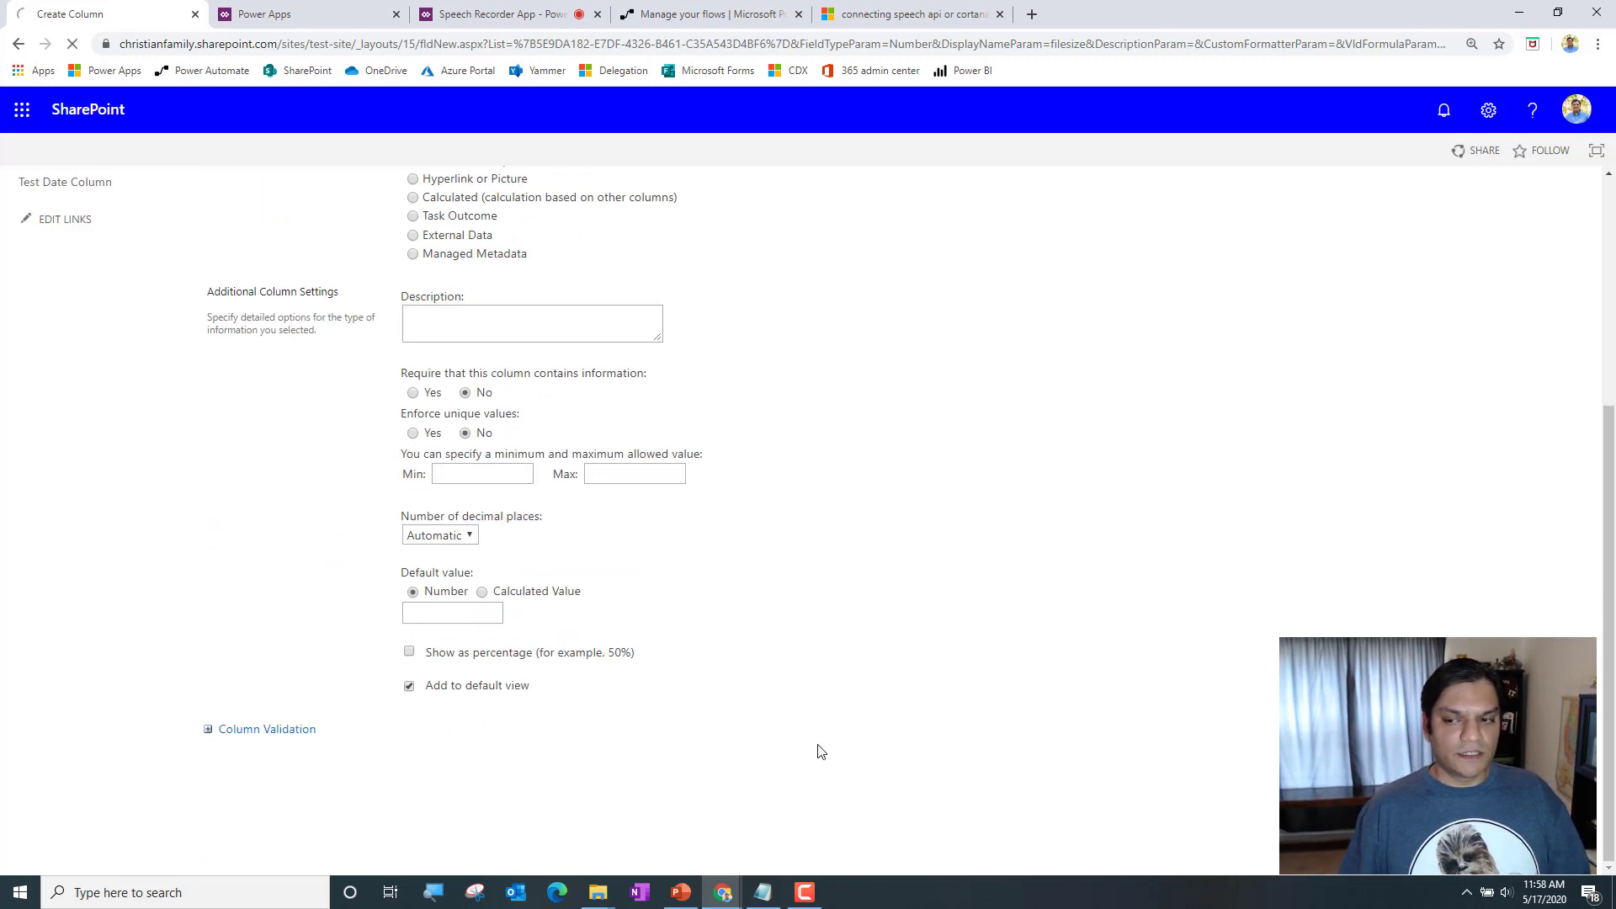
Rename the duration column of the picture library to "Duration" and return to Test Audio Library
{"action": "scroll", "coordinate": [316, 656], "scroll_direction": "down", "scroll_amount": 4}
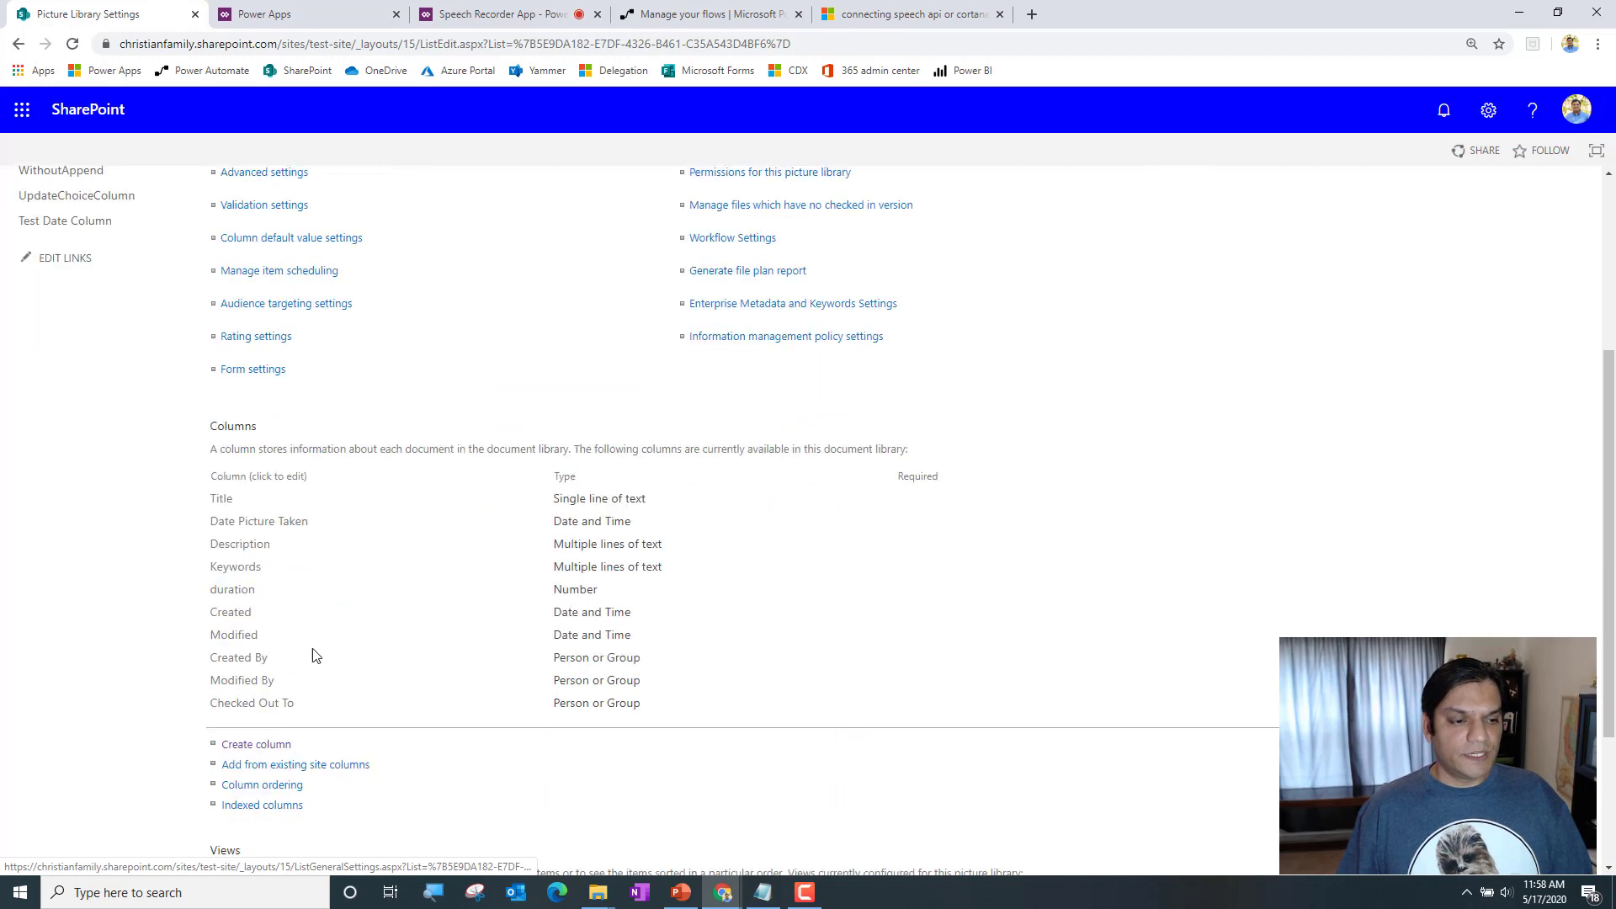
{"action": "left_click", "coordinate": [248, 549]}
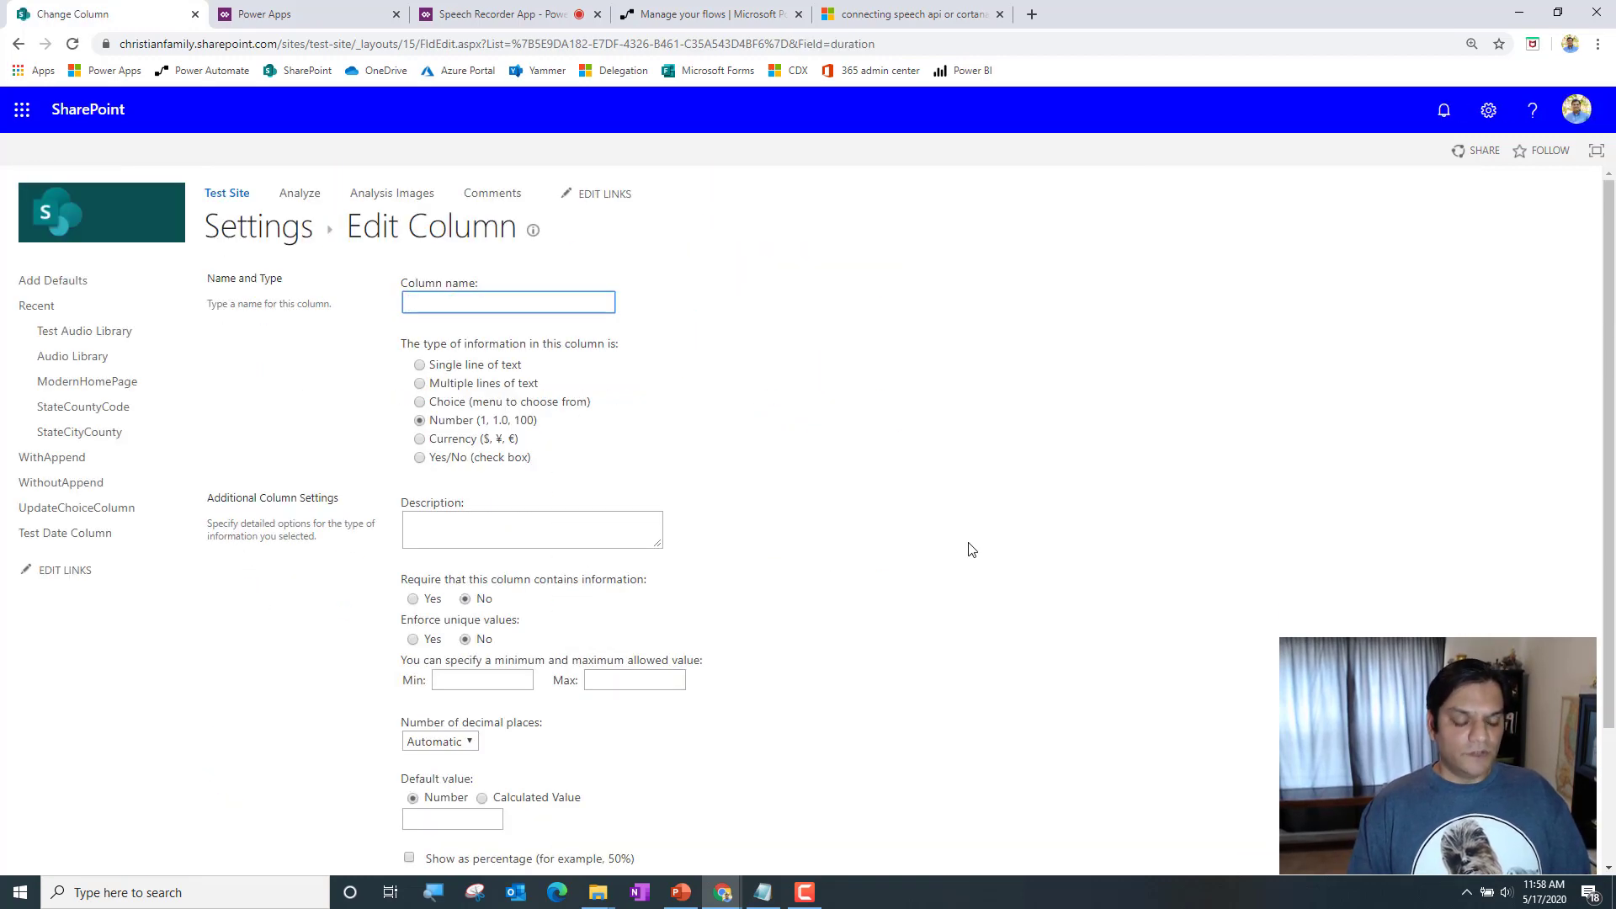
{"action": "type", "text": "Duration"}
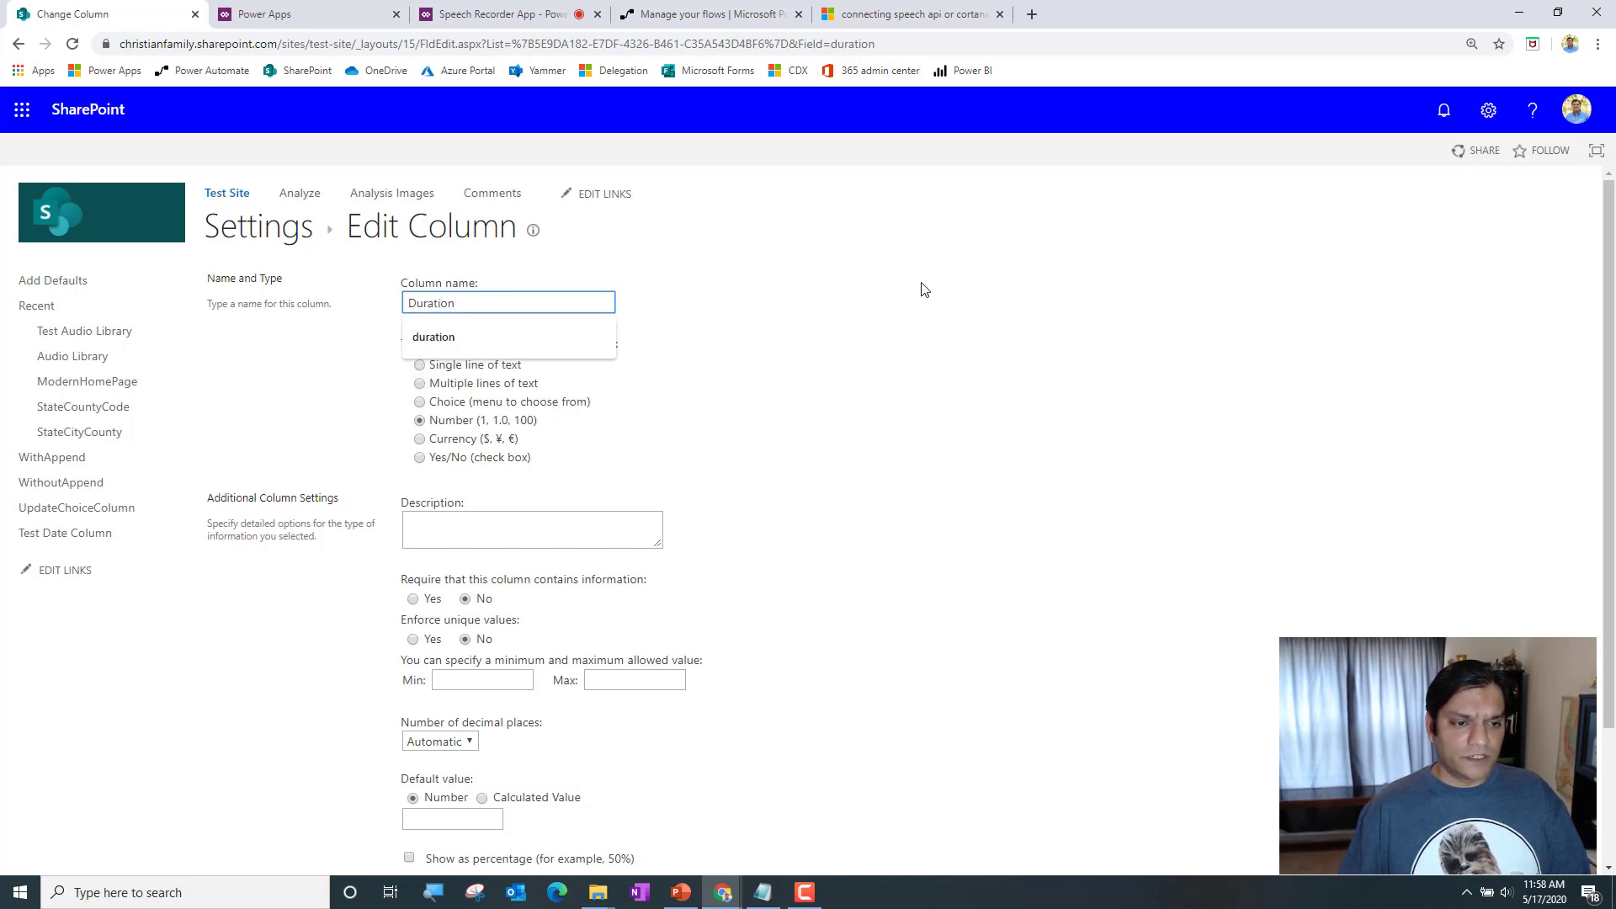
{"action": "scroll", "coordinate": [1114, 581], "scroll_direction": "down", "scroll_amount": 2}
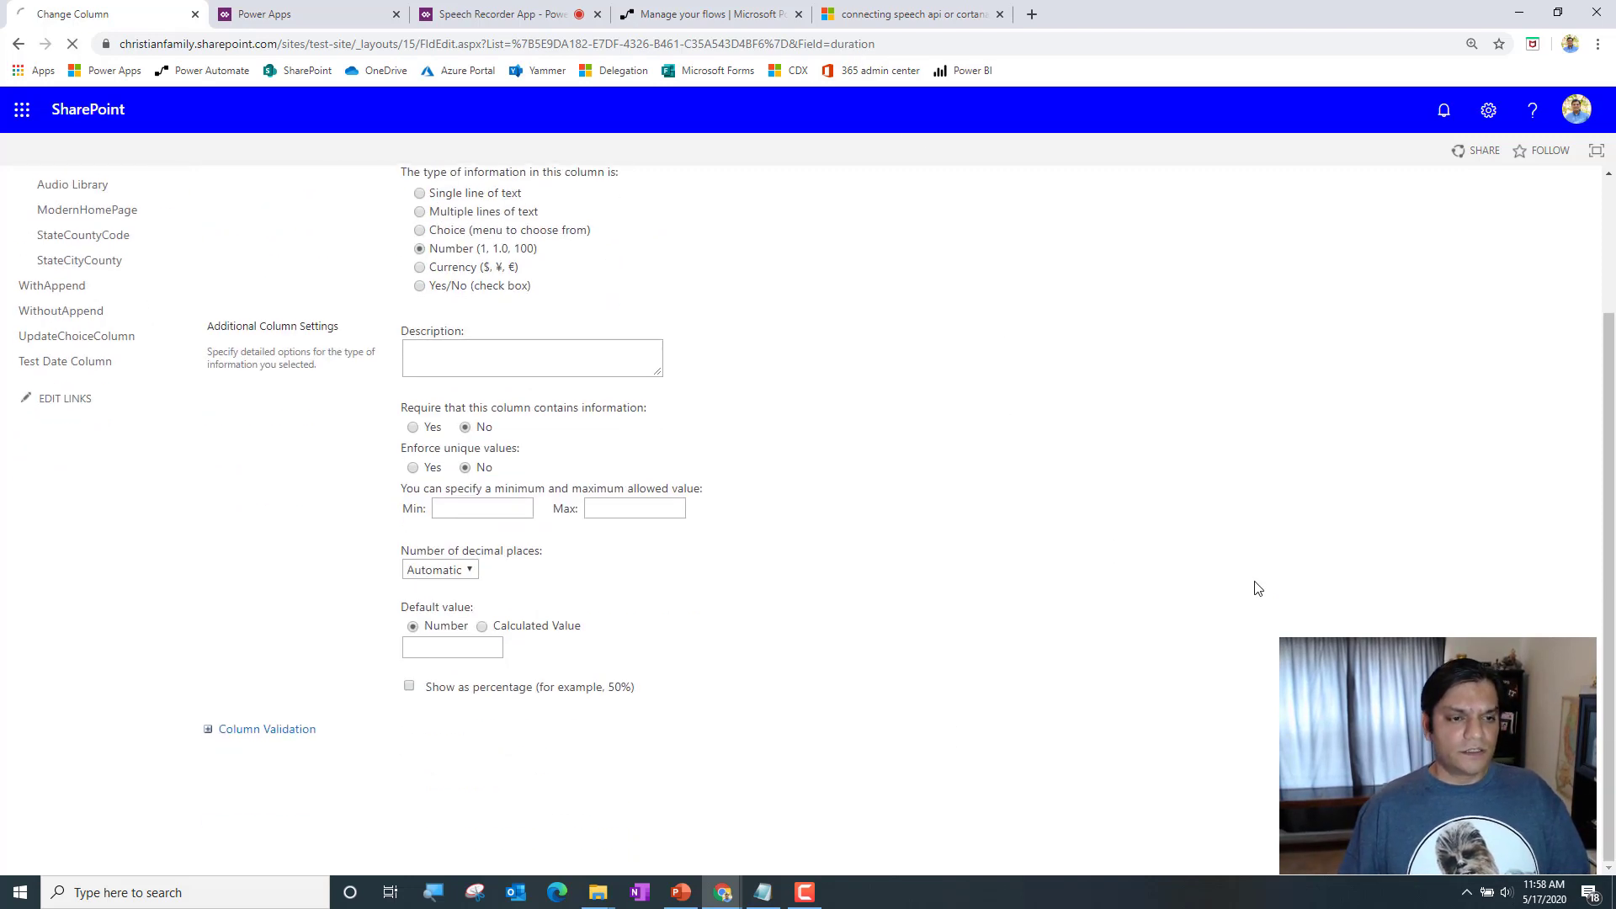
{"action": "left_click", "coordinate": [267, 240]}
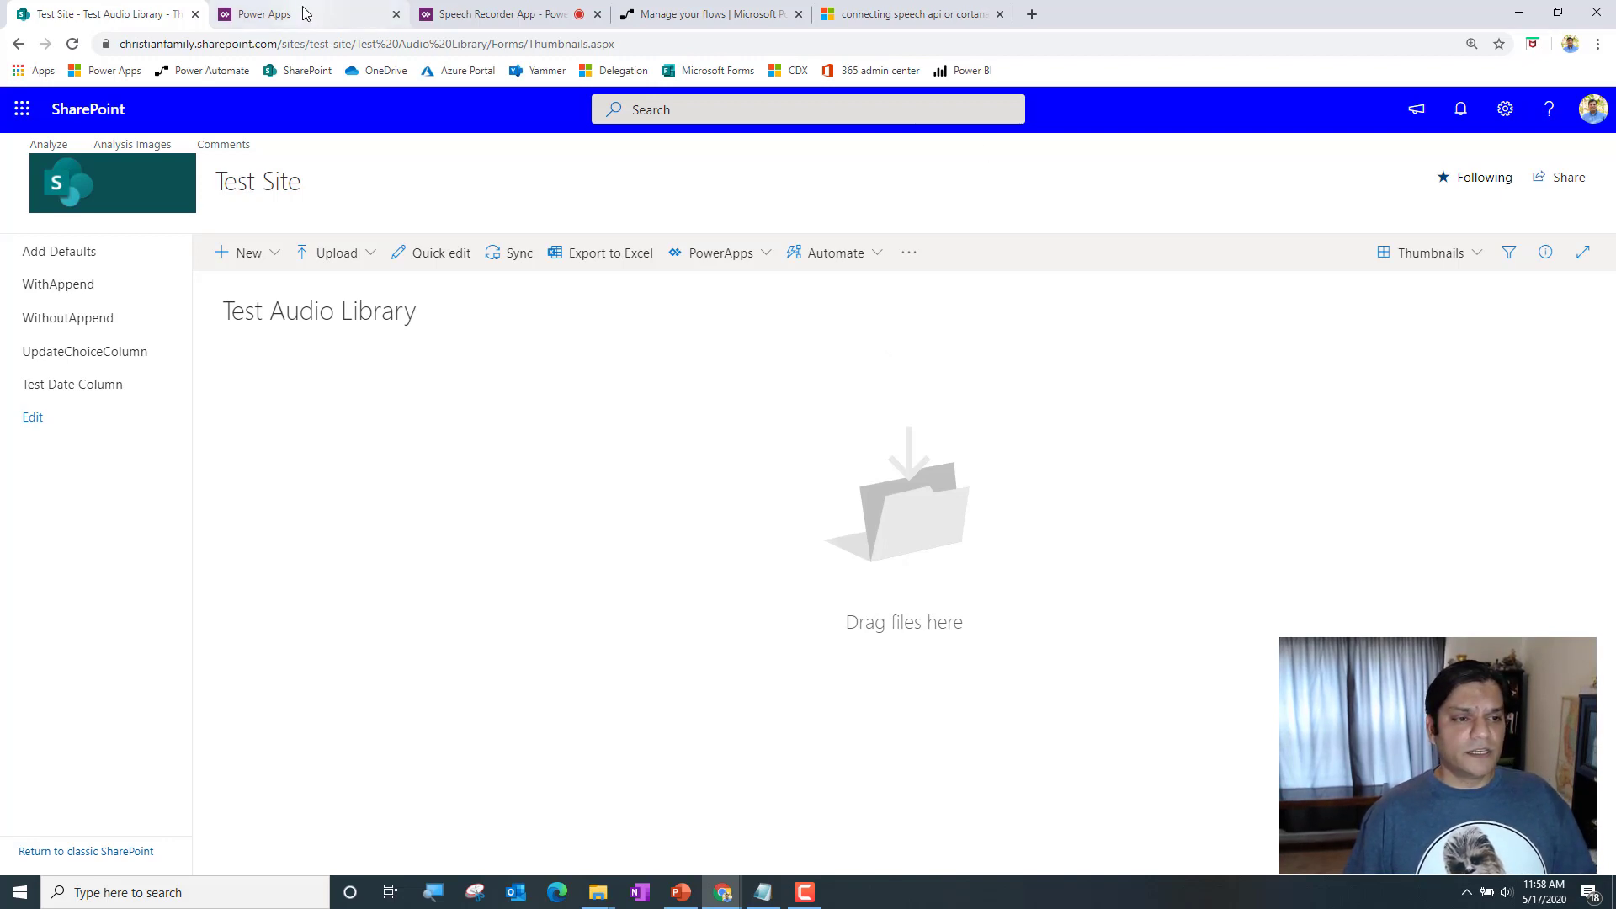
Close the browser tab with the Speech Recorder App preview
{"action": "left_click", "coordinate": [336, 15]}
{"action": "left_click", "coordinate": [510, 14]}
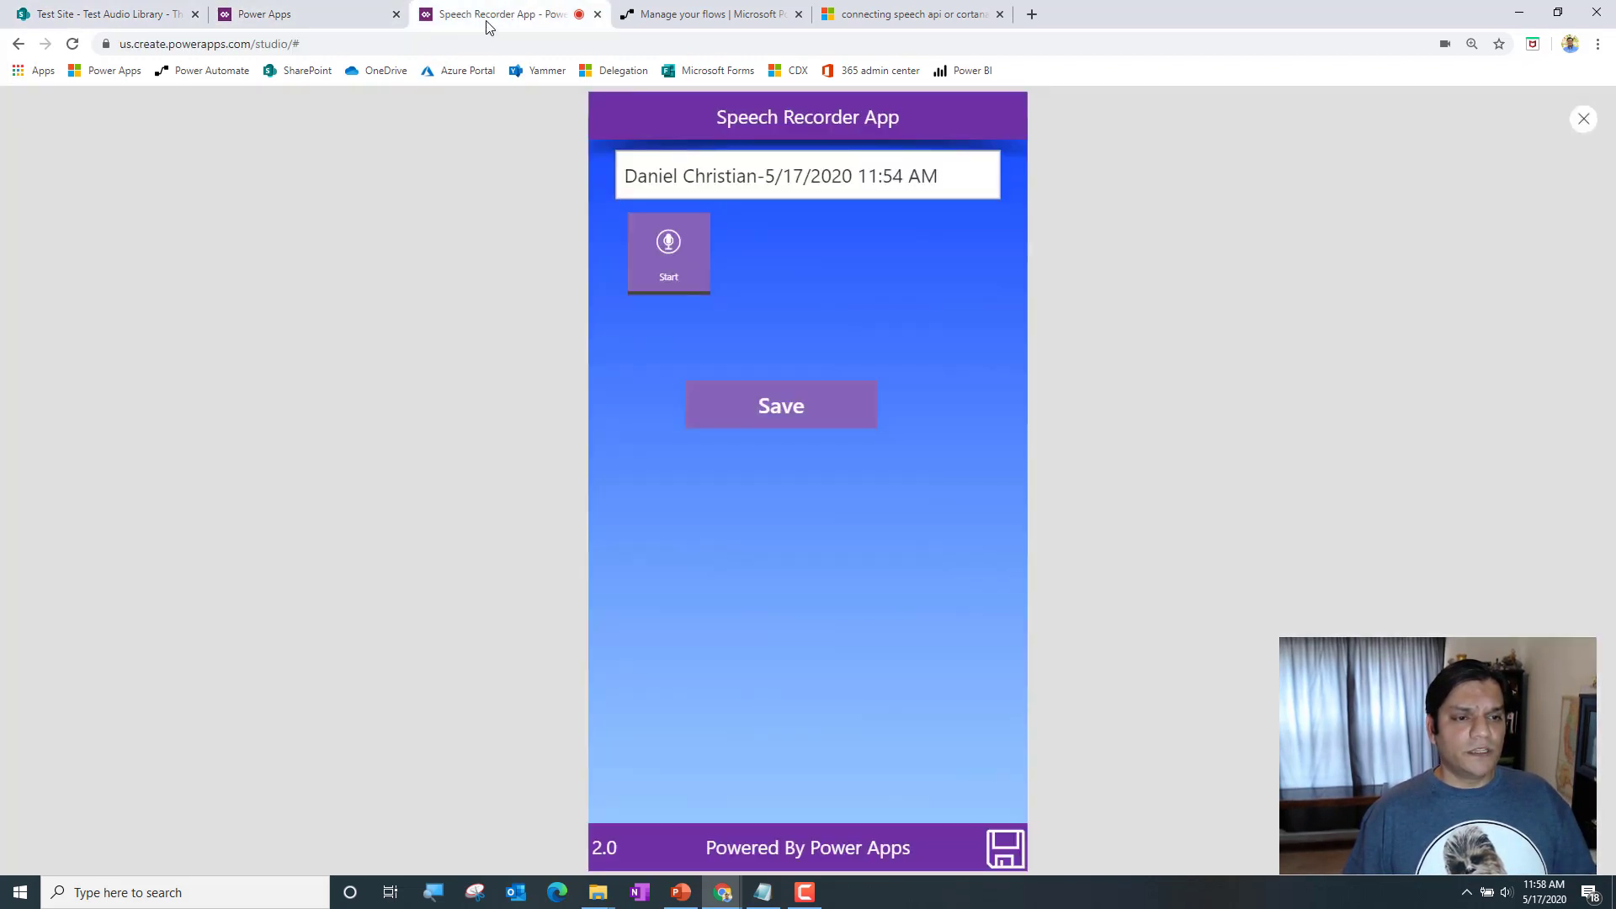
{"action": "key", "text": "ctrl+w"}
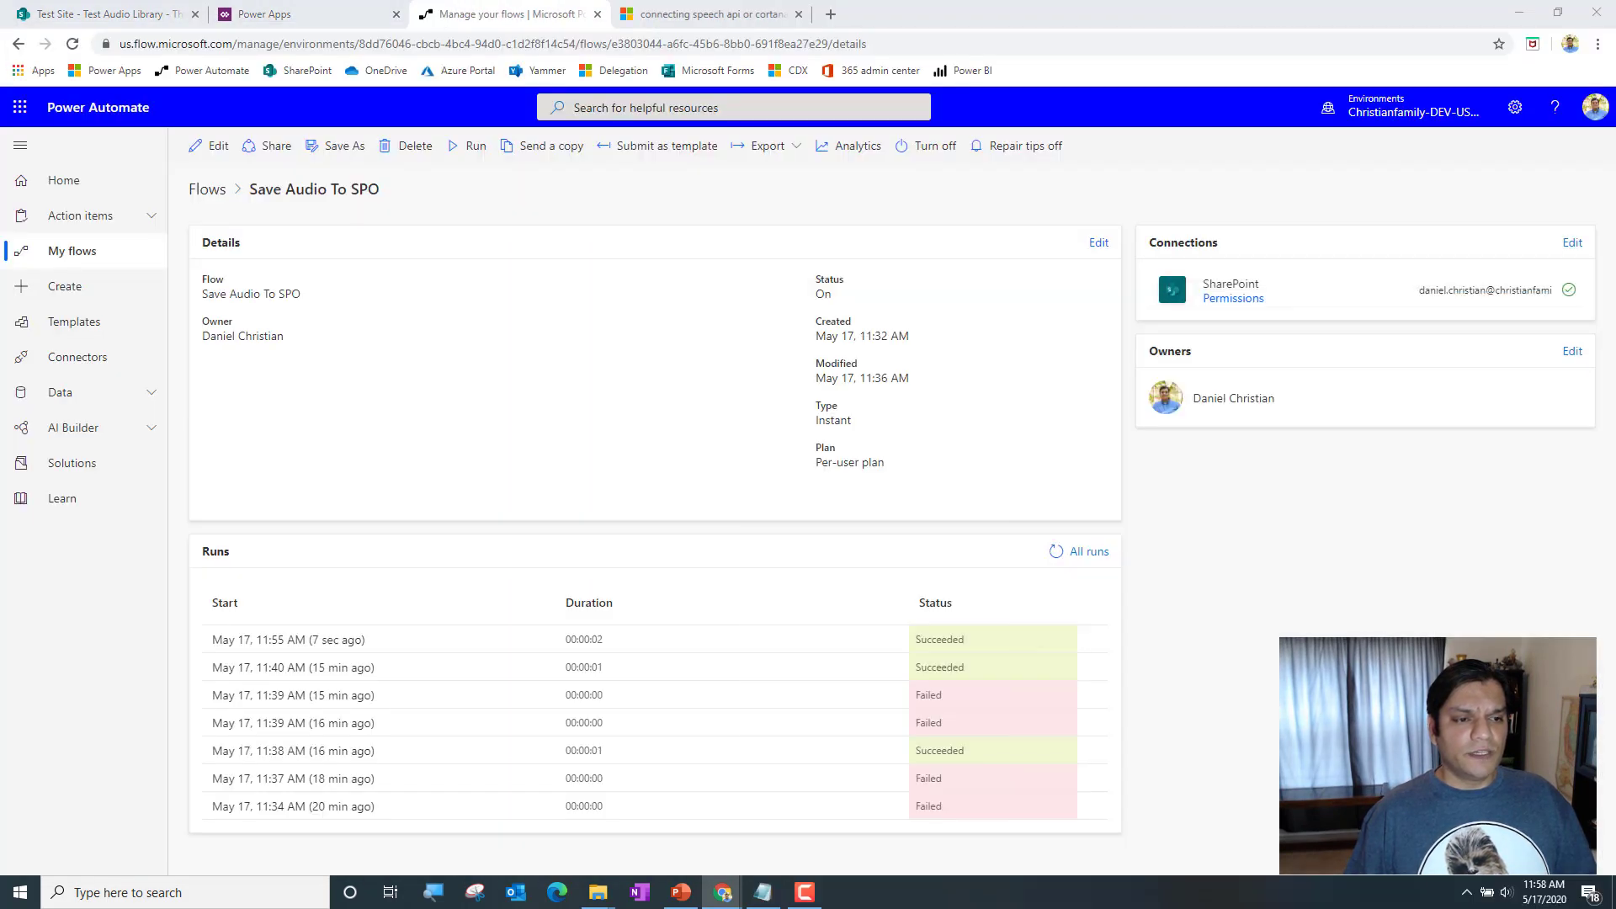
Switch to the Power Apps portal and change the environment to the PROD-USA (Upgrade) one
{"action": "left_click", "coordinate": [303, 12]}
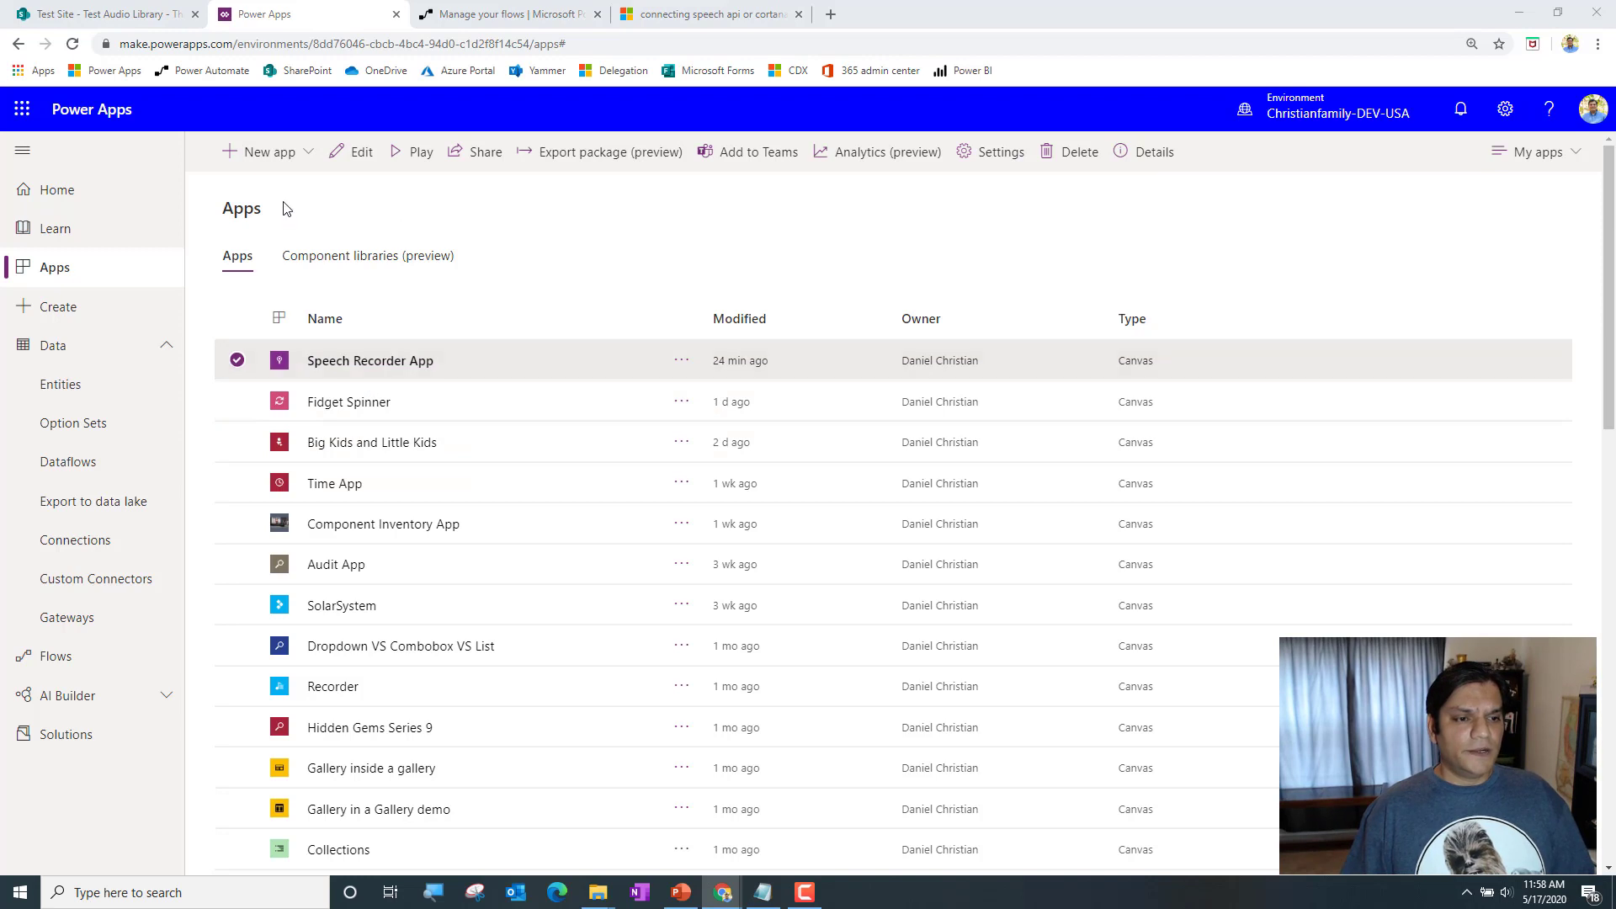
{"action": "left_click", "coordinate": [1307, 126]}
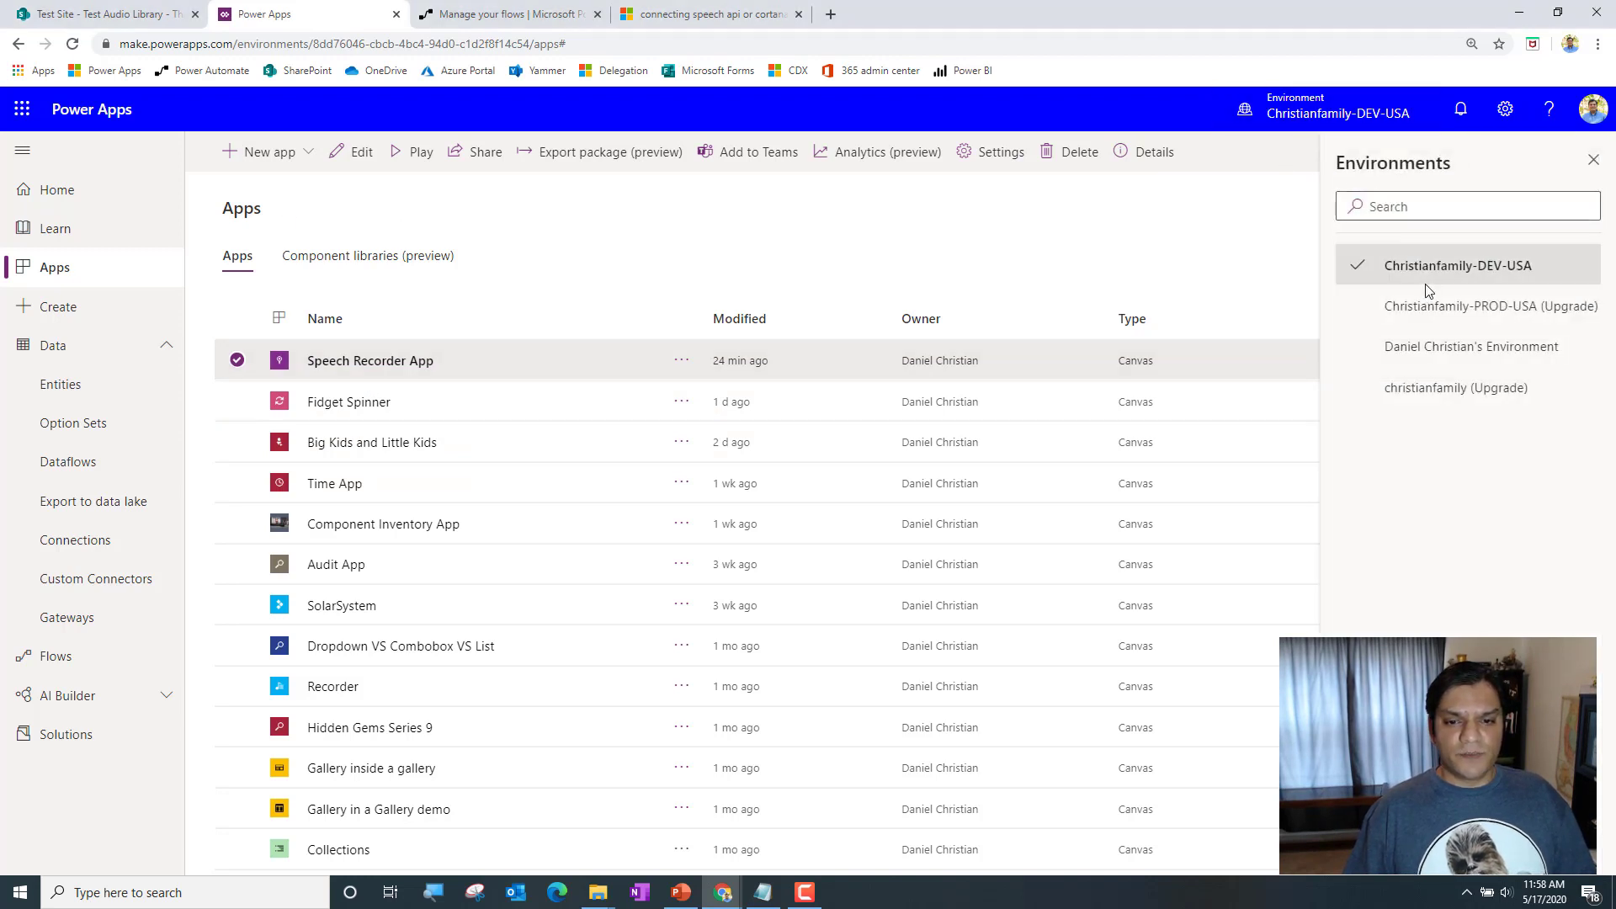
{"action": "left_click", "coordinate": [1437, 323]}
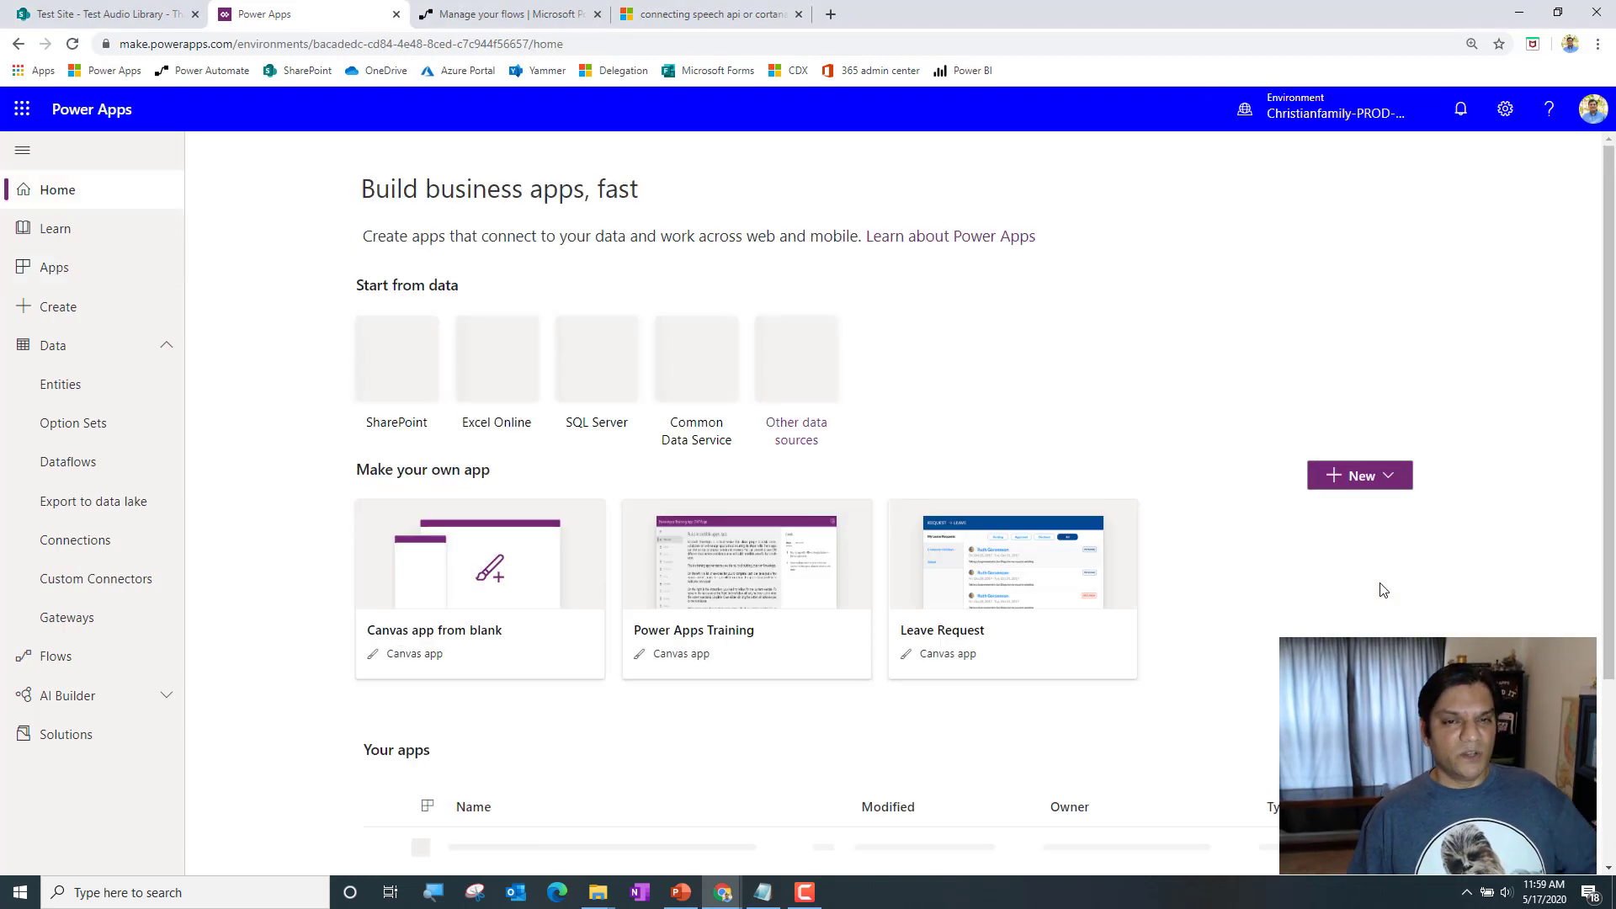
Create a new blank canvas app with phone layout and skip the studio's welcome dialog
{"action": "left_click", "coordinate": [53, 267]}
{"action": "left_click", "coordinate": [286, 154]}
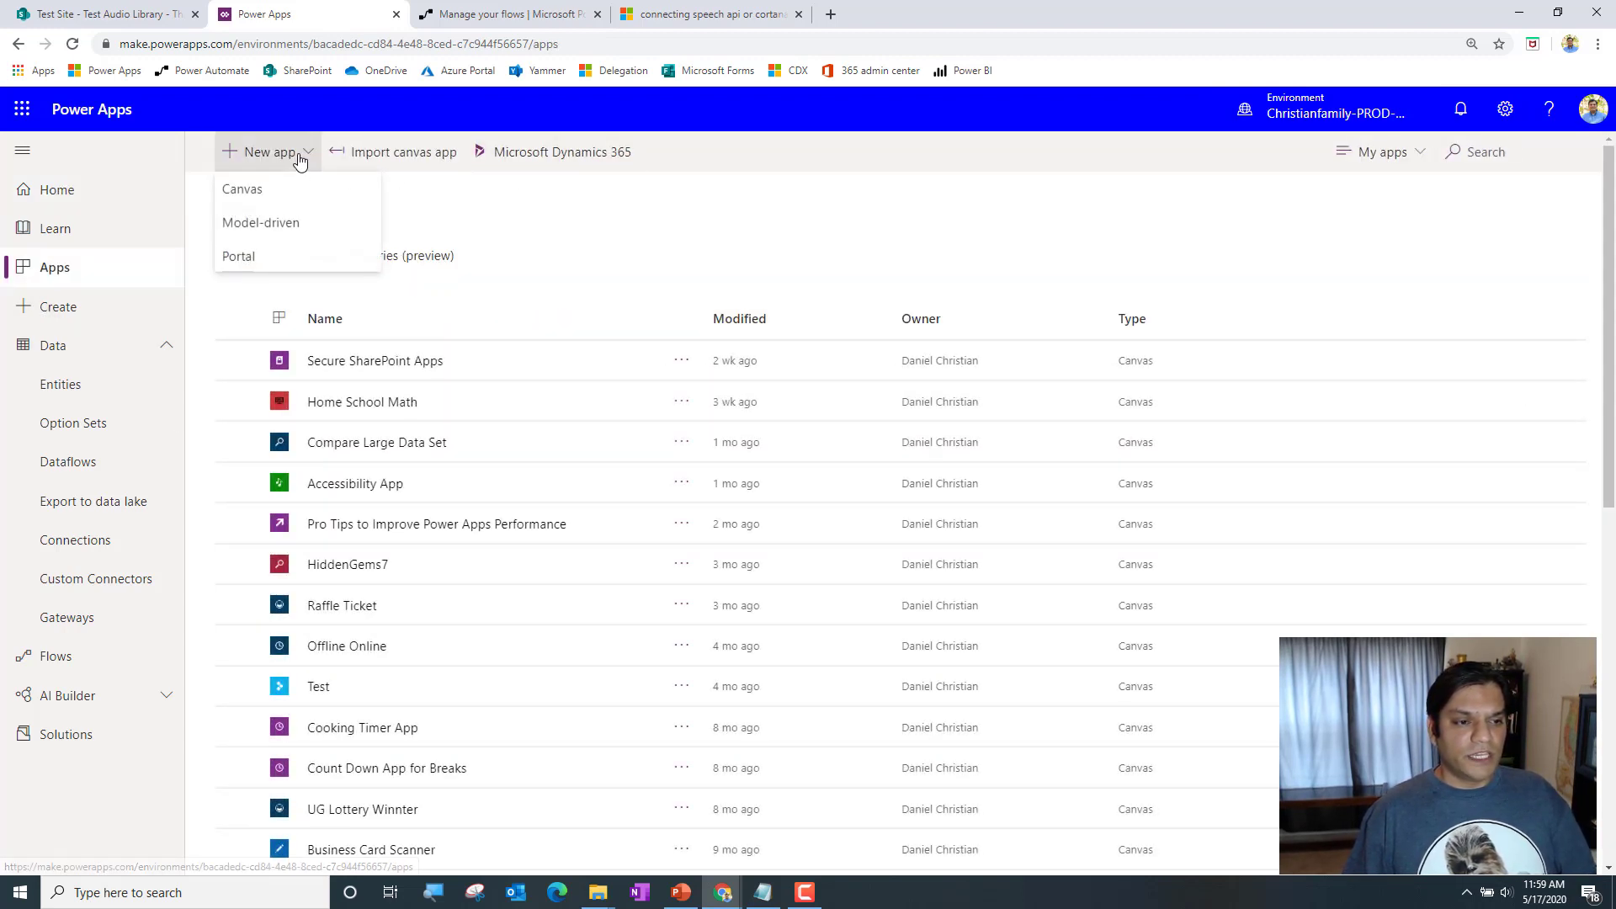
{"action": "left_click", "coordinate": [286, 194]}
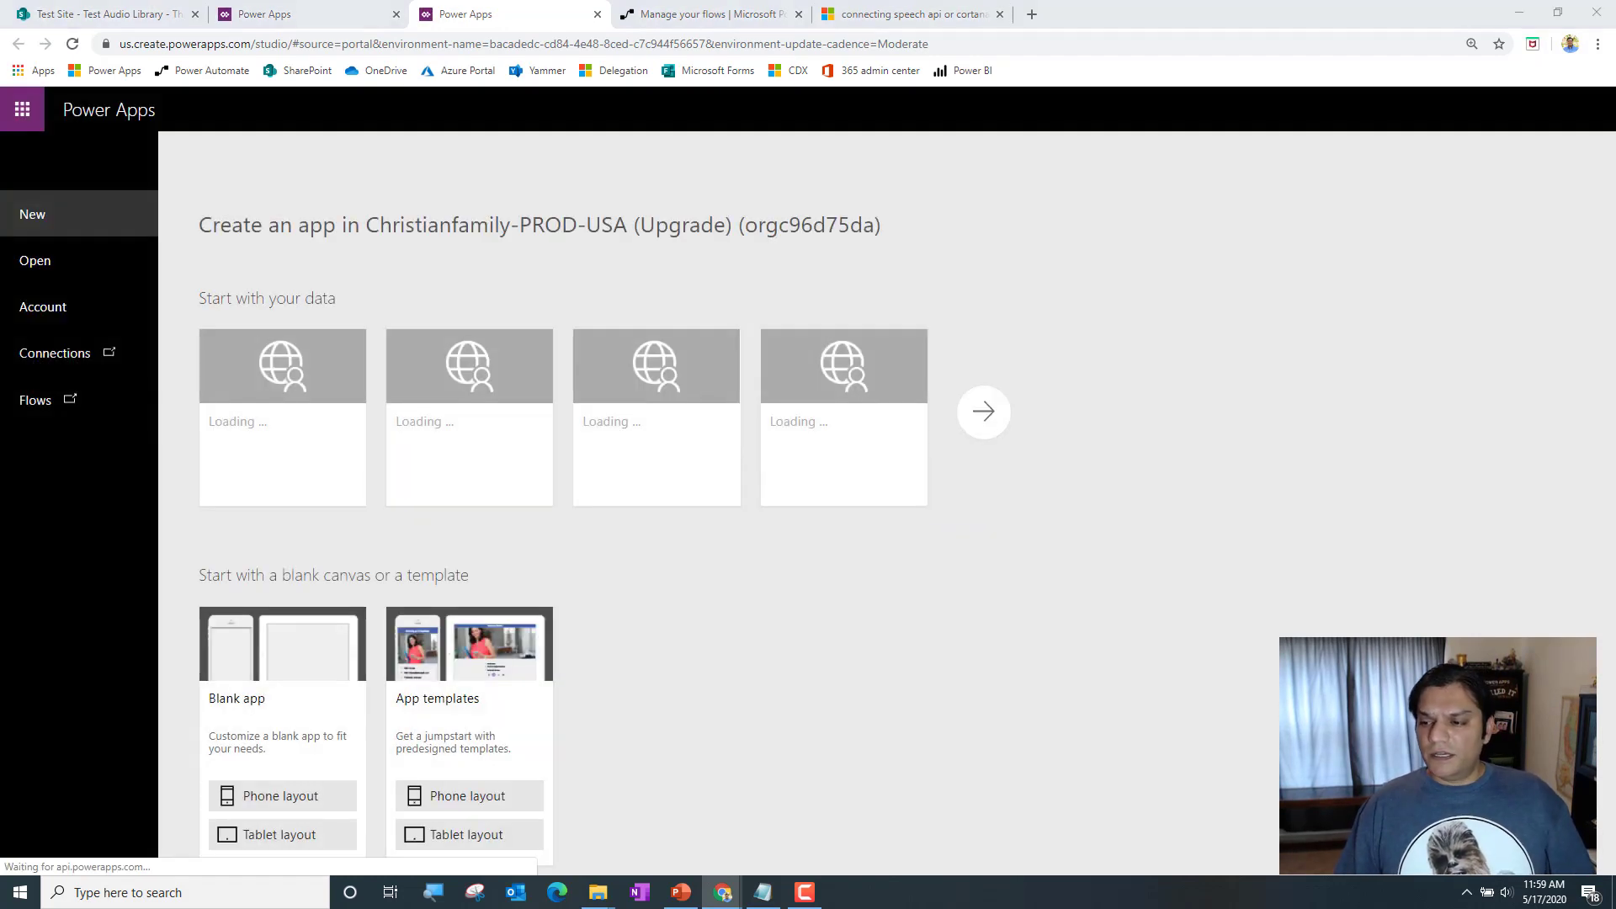
{"action": "left_click", "coordinate": [288, 800]}
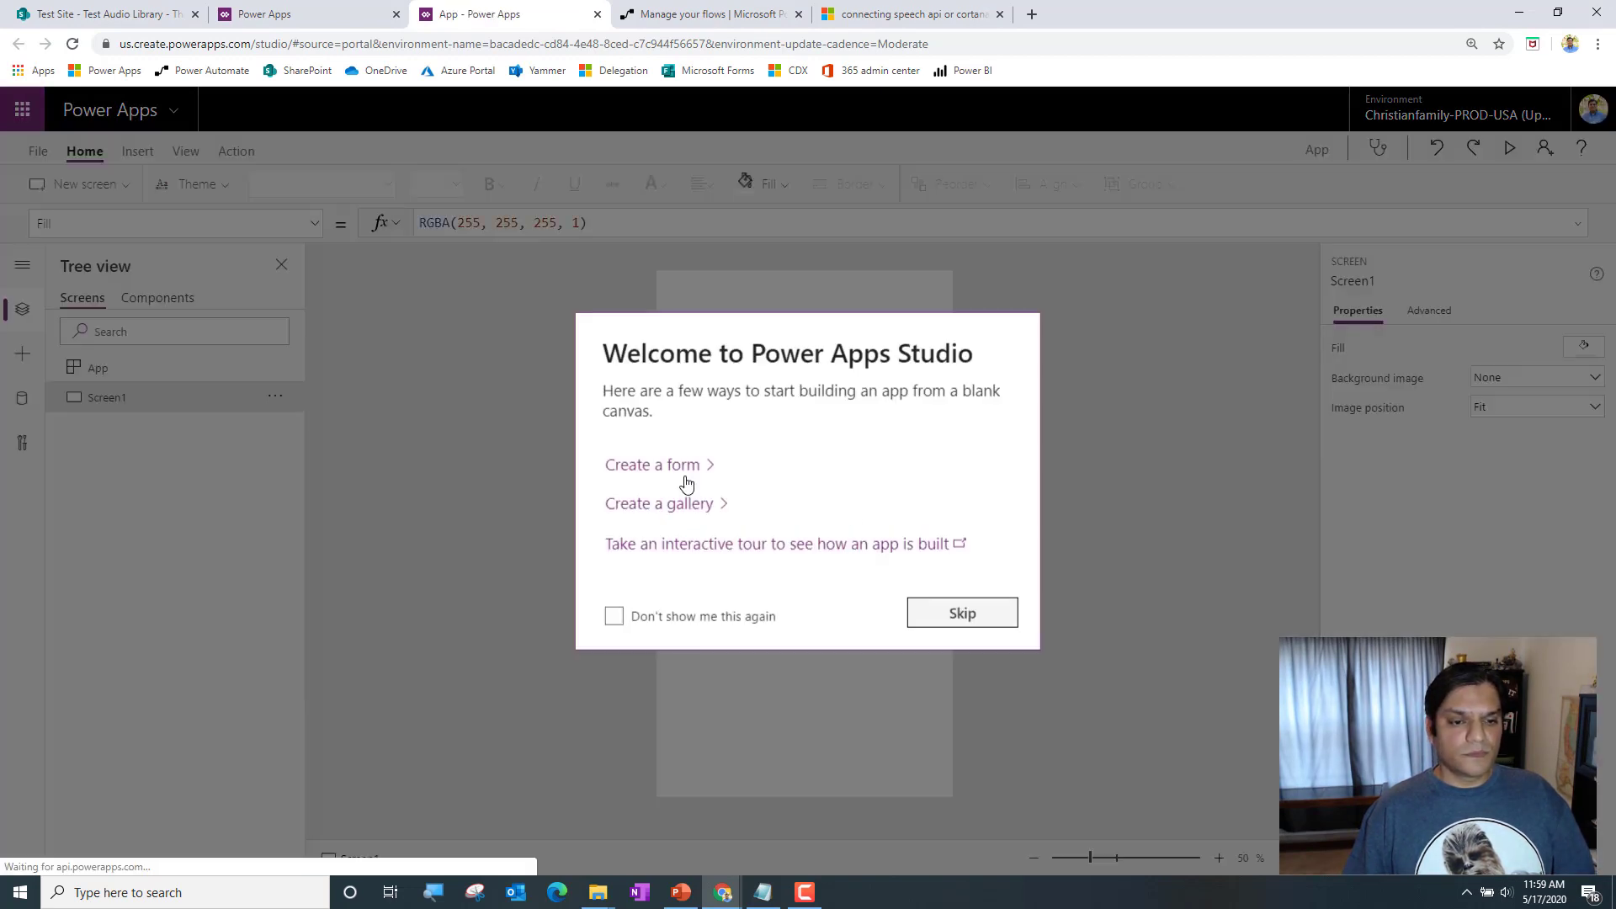
{"action": "left_click", "coordinate": [966, 619]}
Name the app "Demo Speech Recorder App" and give it a dark red background colour with the telephone handset icon
{"action": "left_click", "coordinate": [36, 151]}
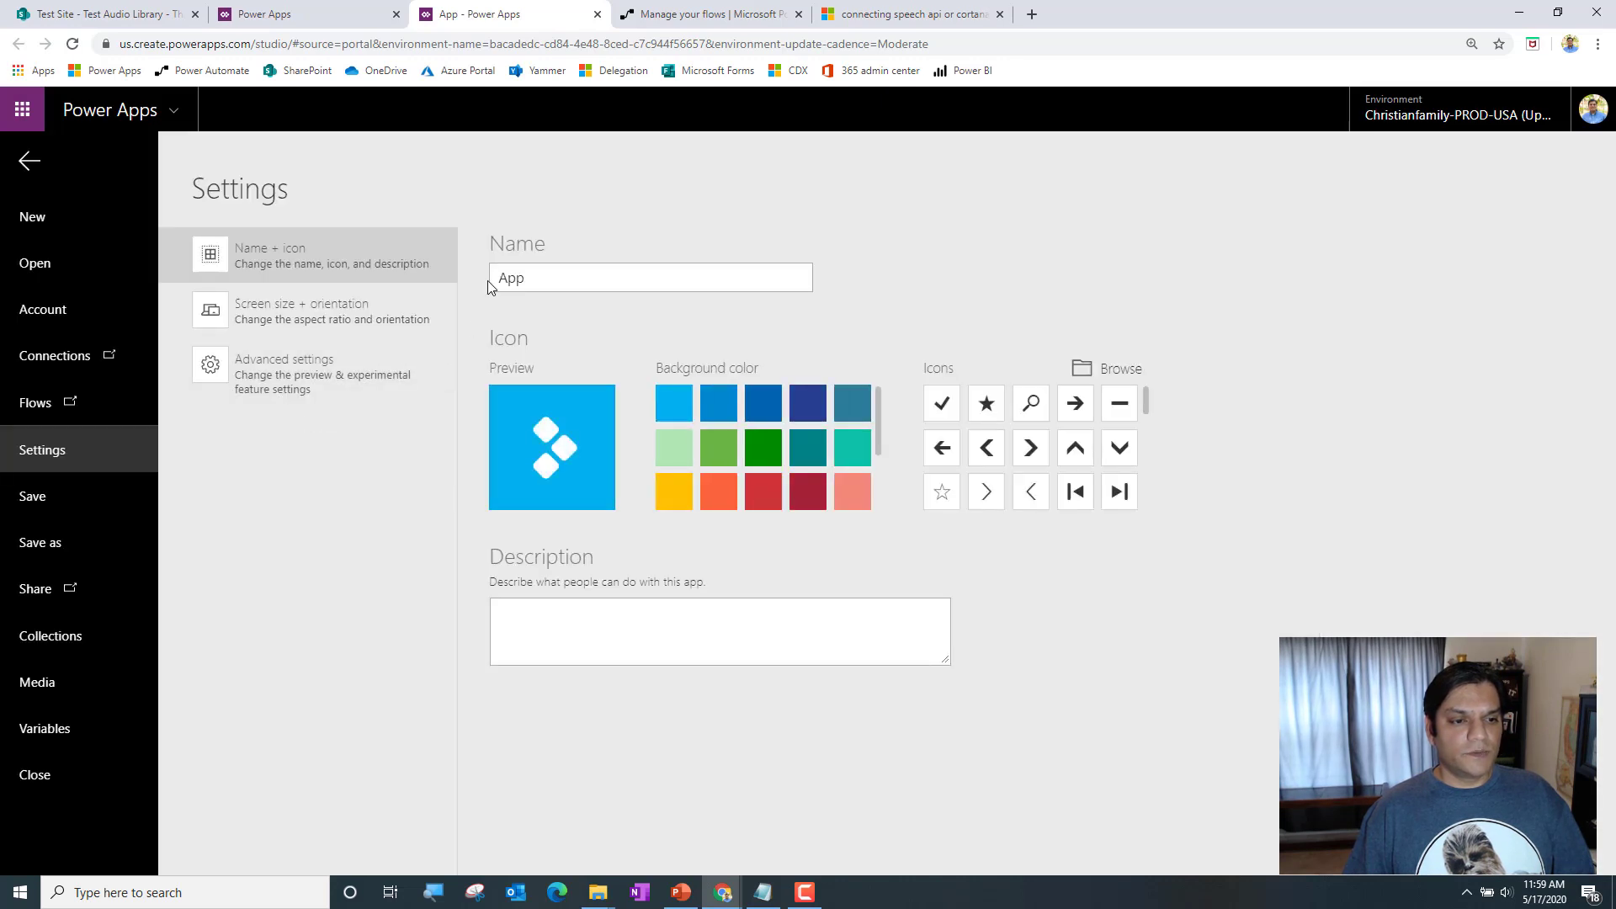
{"action": "type", "text": "Demo Spee"}
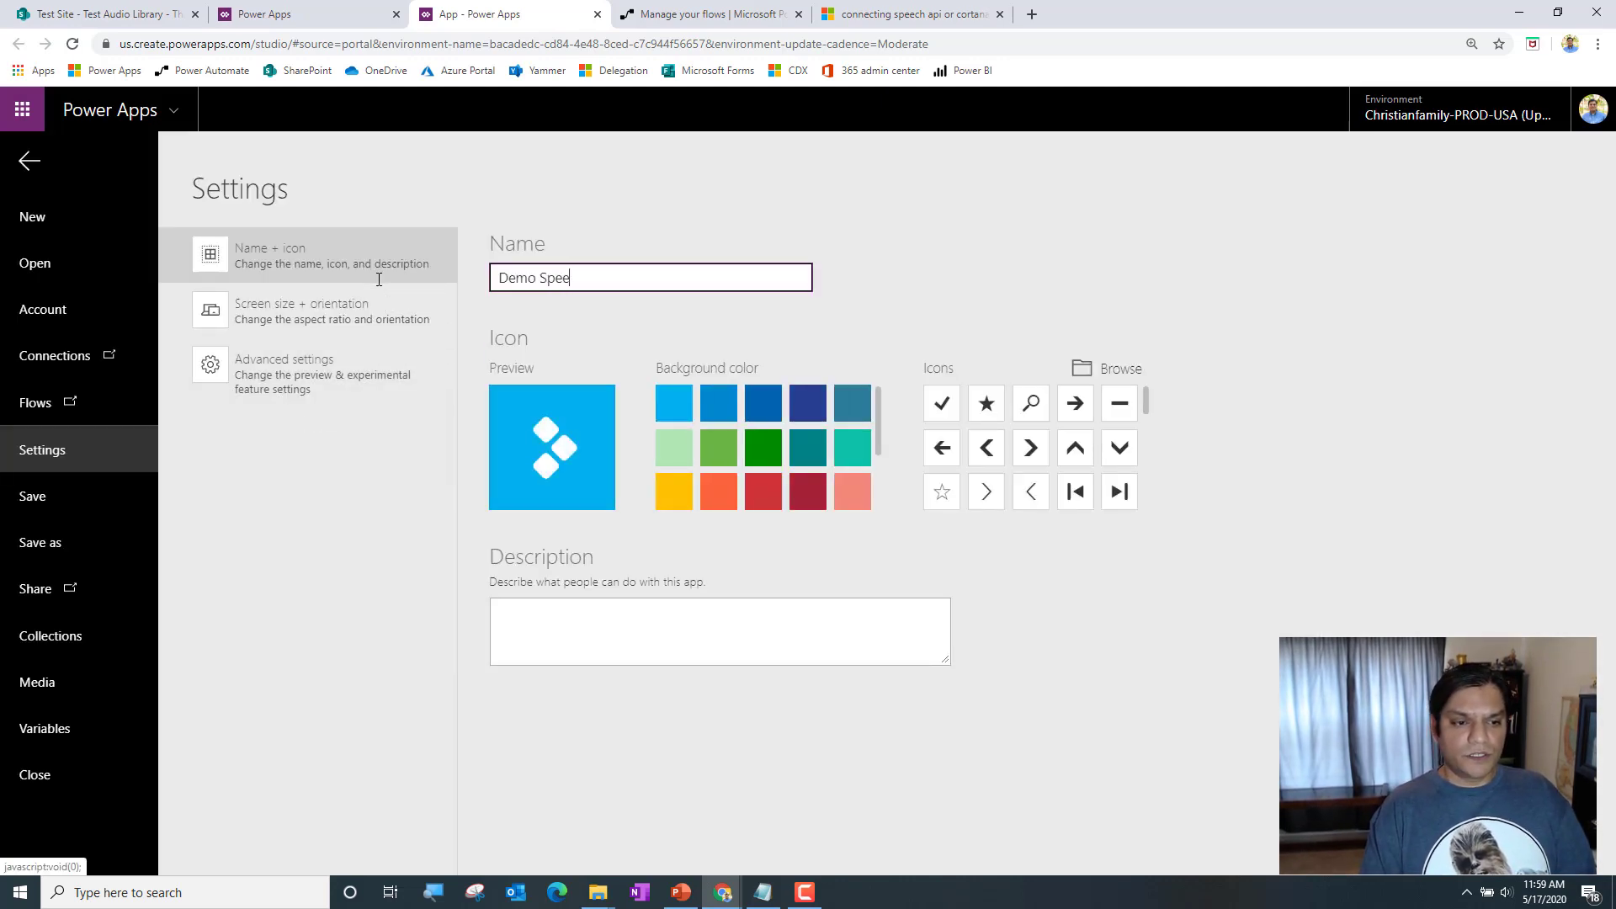
{"action": "type", "text": "ch Recorder A"}
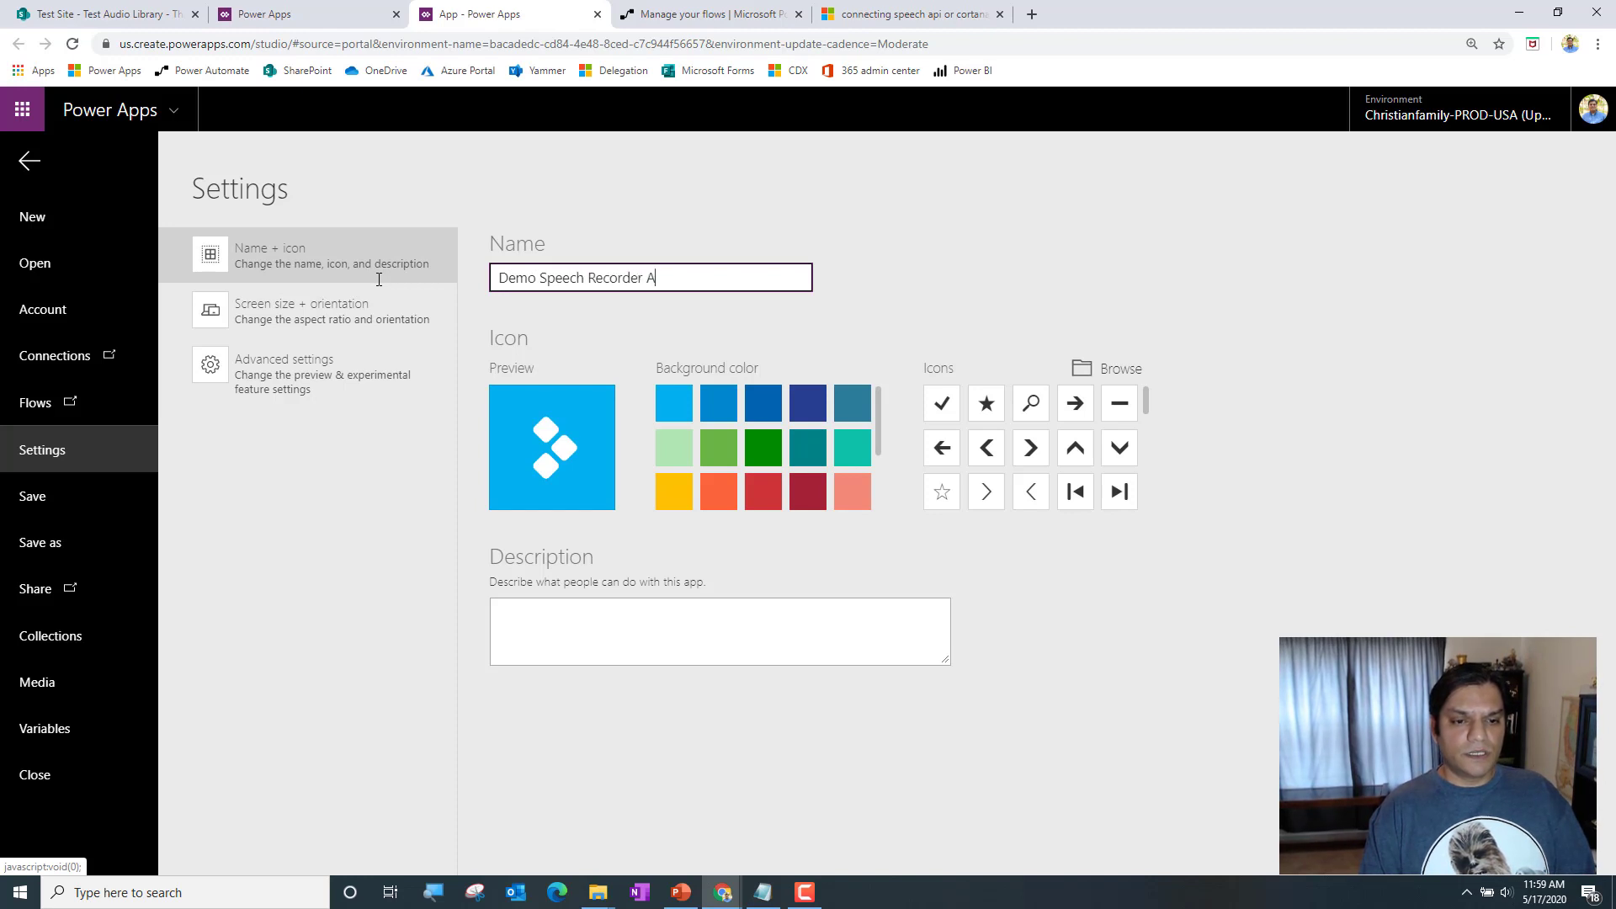
{"action": "type", "text": "pp"}
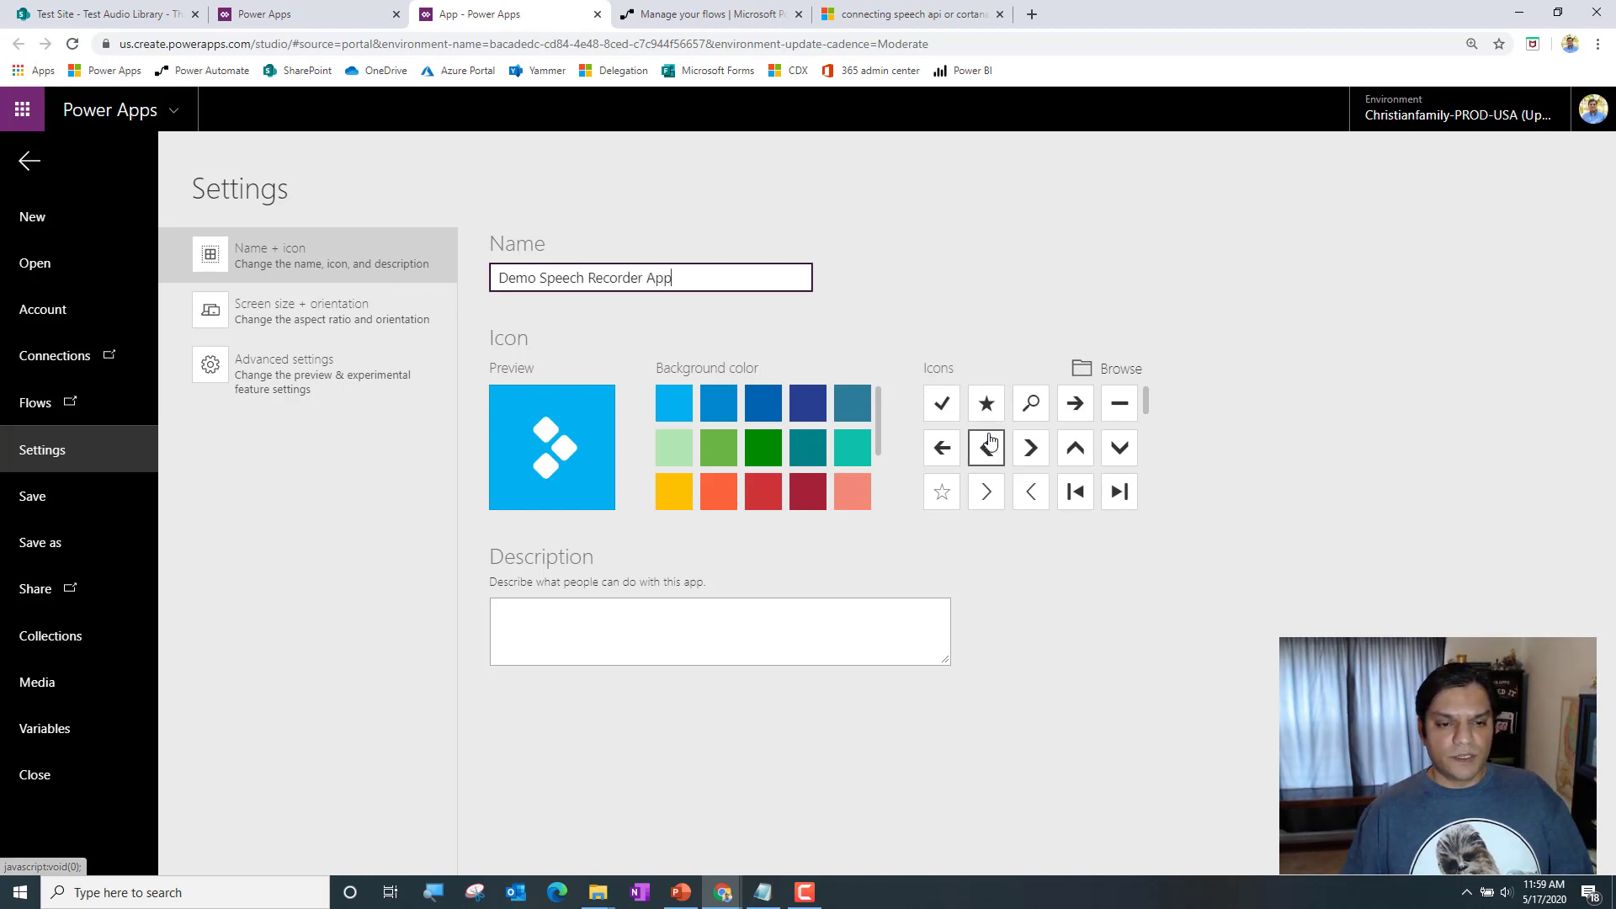
{"action": "left_click", "coordinate": [810, 496]}
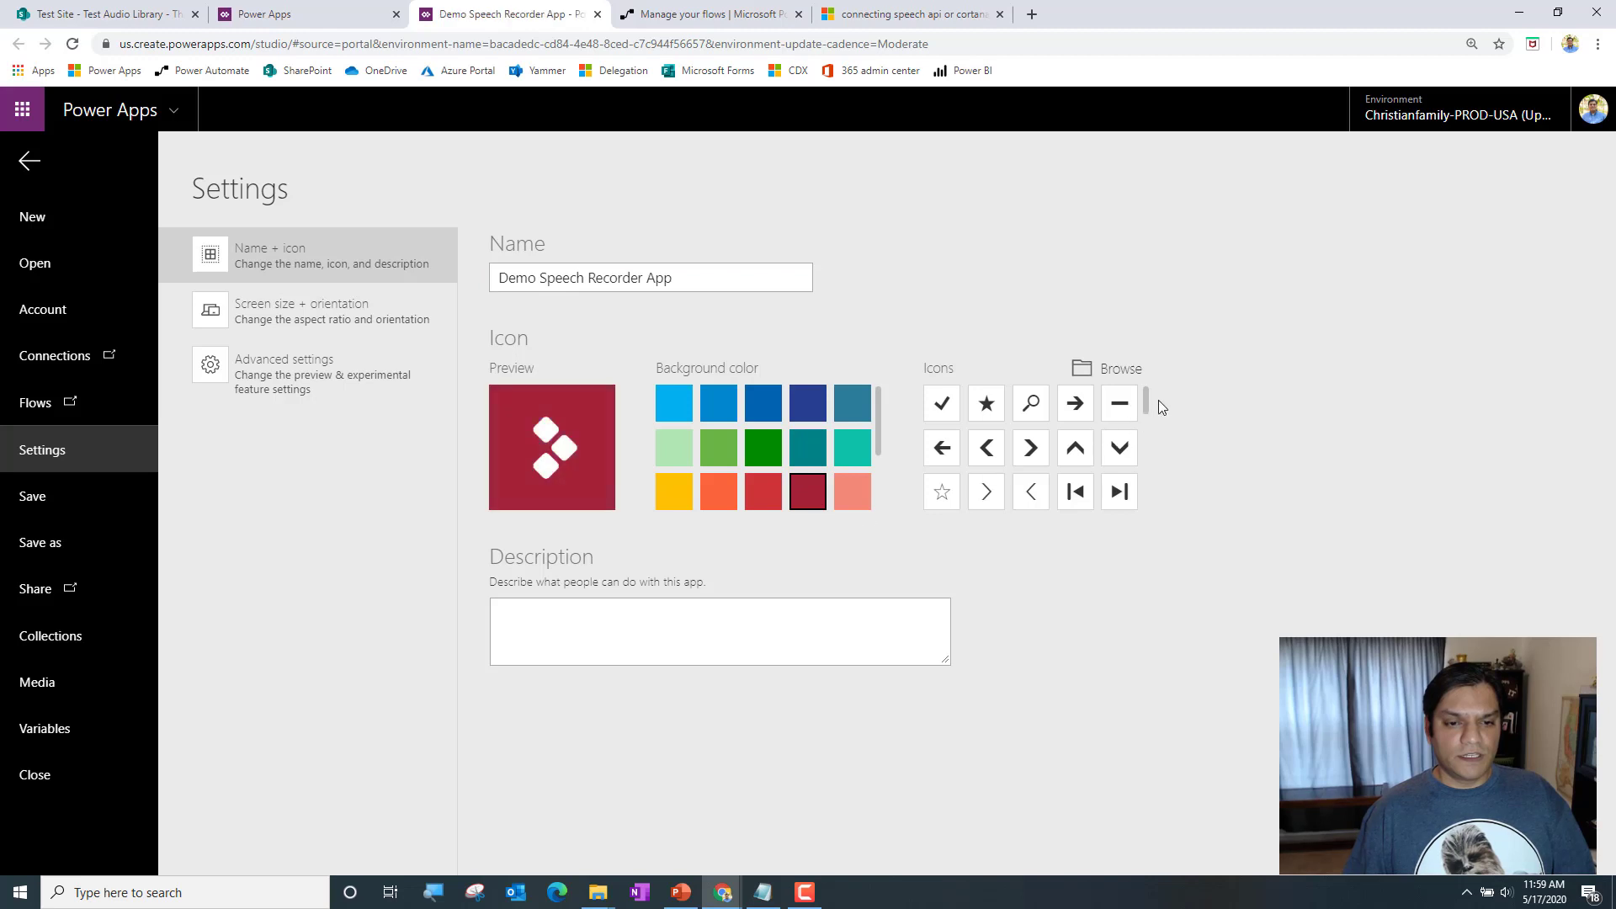
{"action": "left_click_drag", "start_coordinate": [1148, 412], "coordinate": [1143, 440]}
{"action": "left_click", "coordinate": [942, 477]}
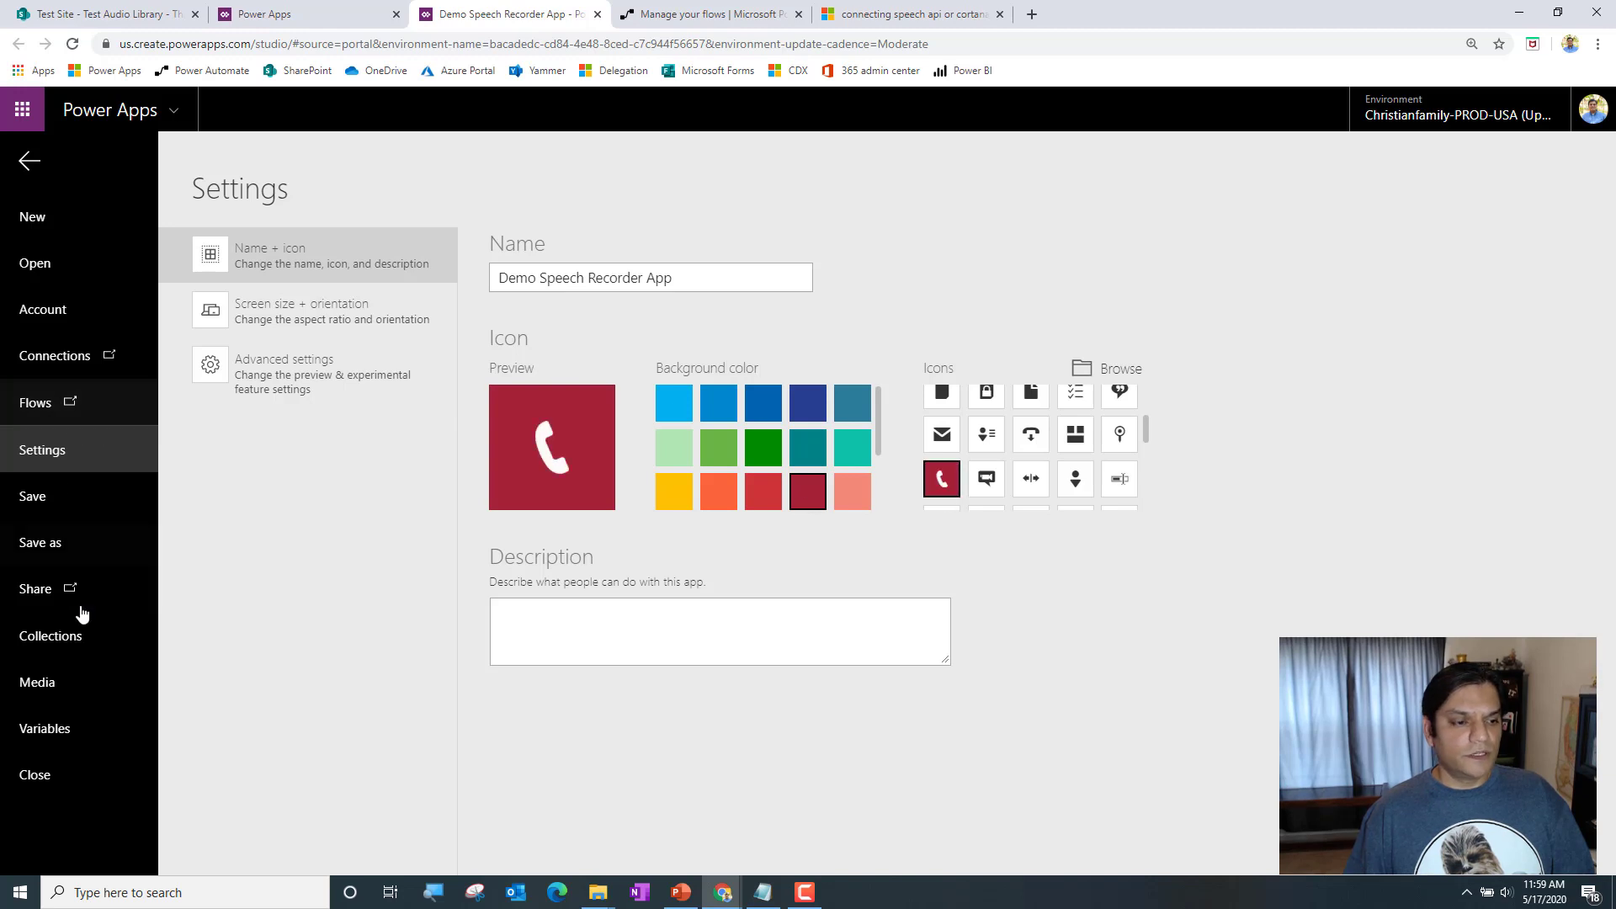
Save Demo Speech Recorder App to the cloud and return to the app canvas
{"action": "left_click", "coordinate": [33, 496]}
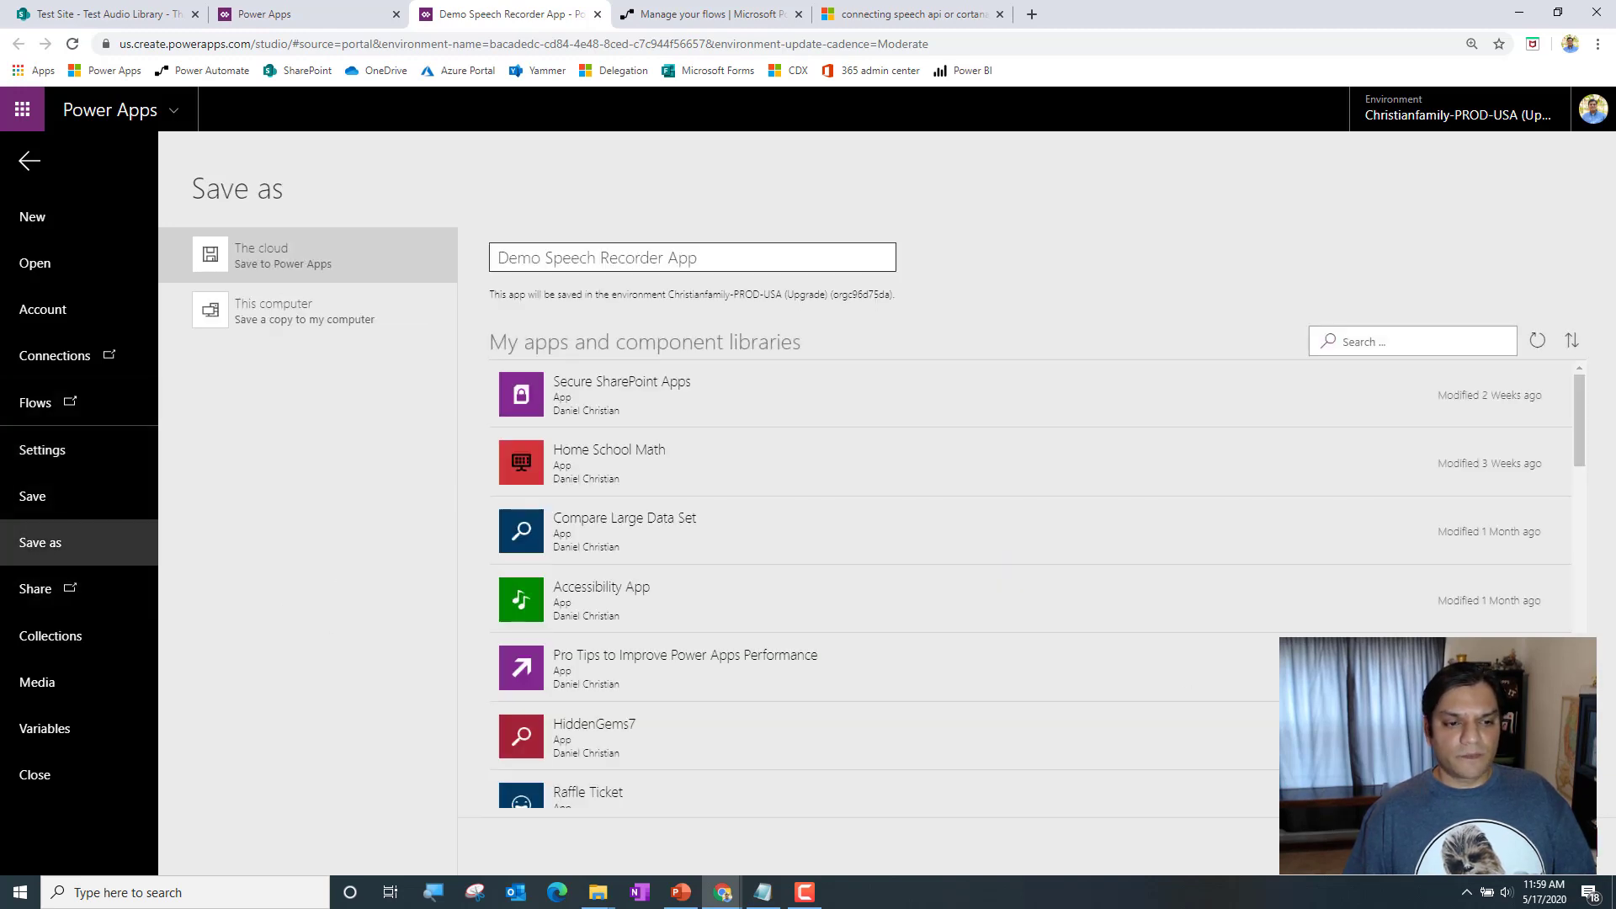
{"action": "left_click", "coordinate": [1545, 846]}
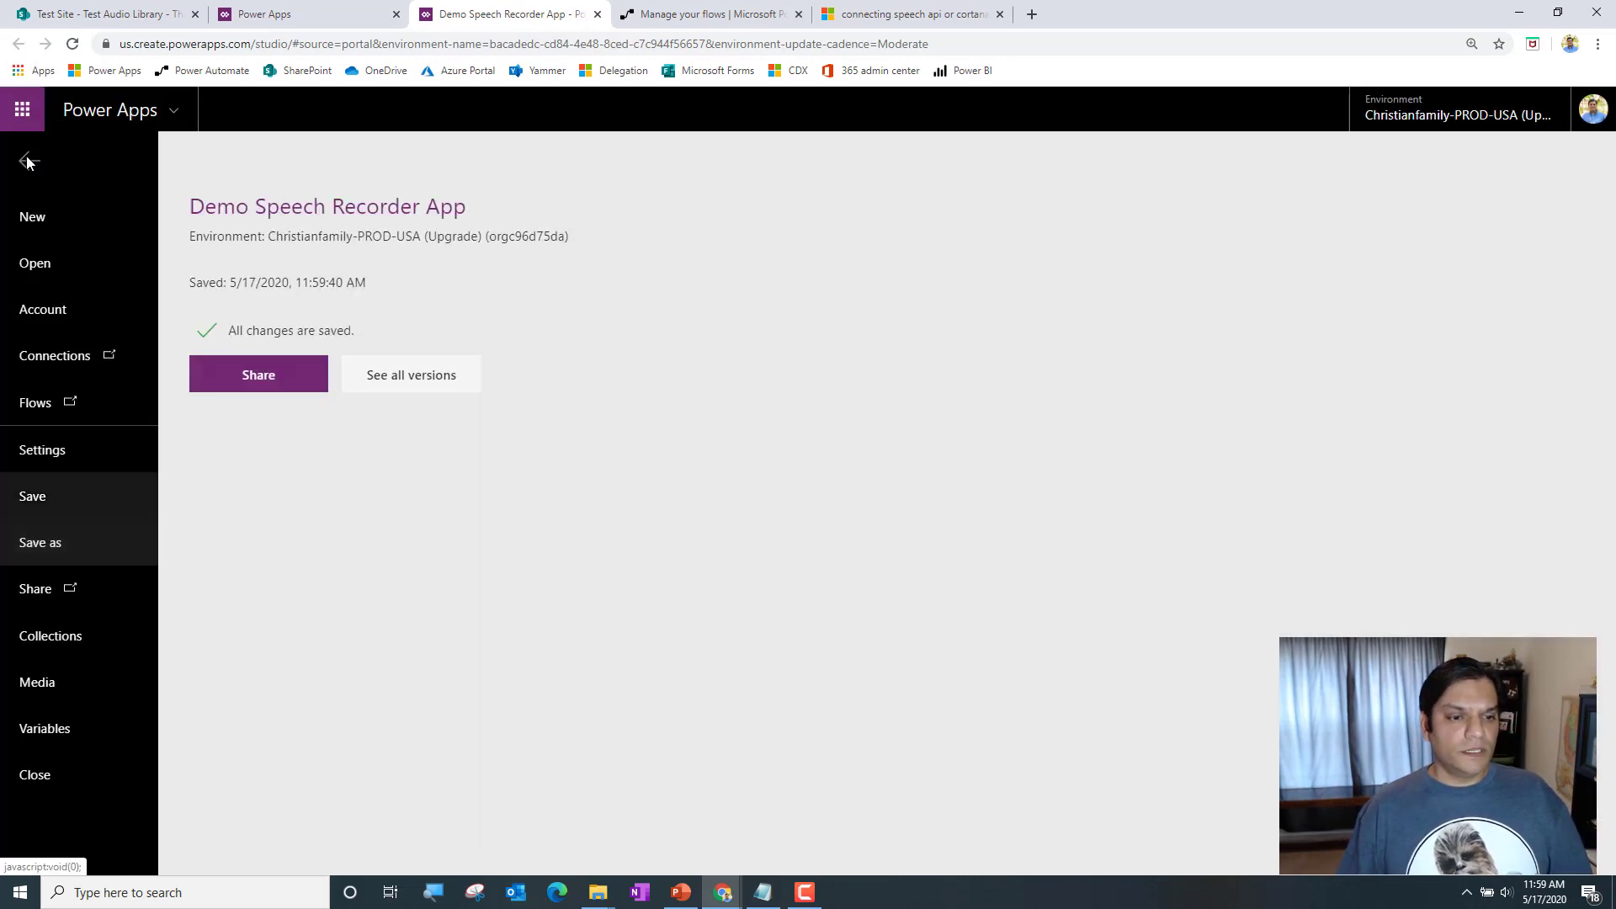
{"action": "left_click", "coordinate": [27, 162]}
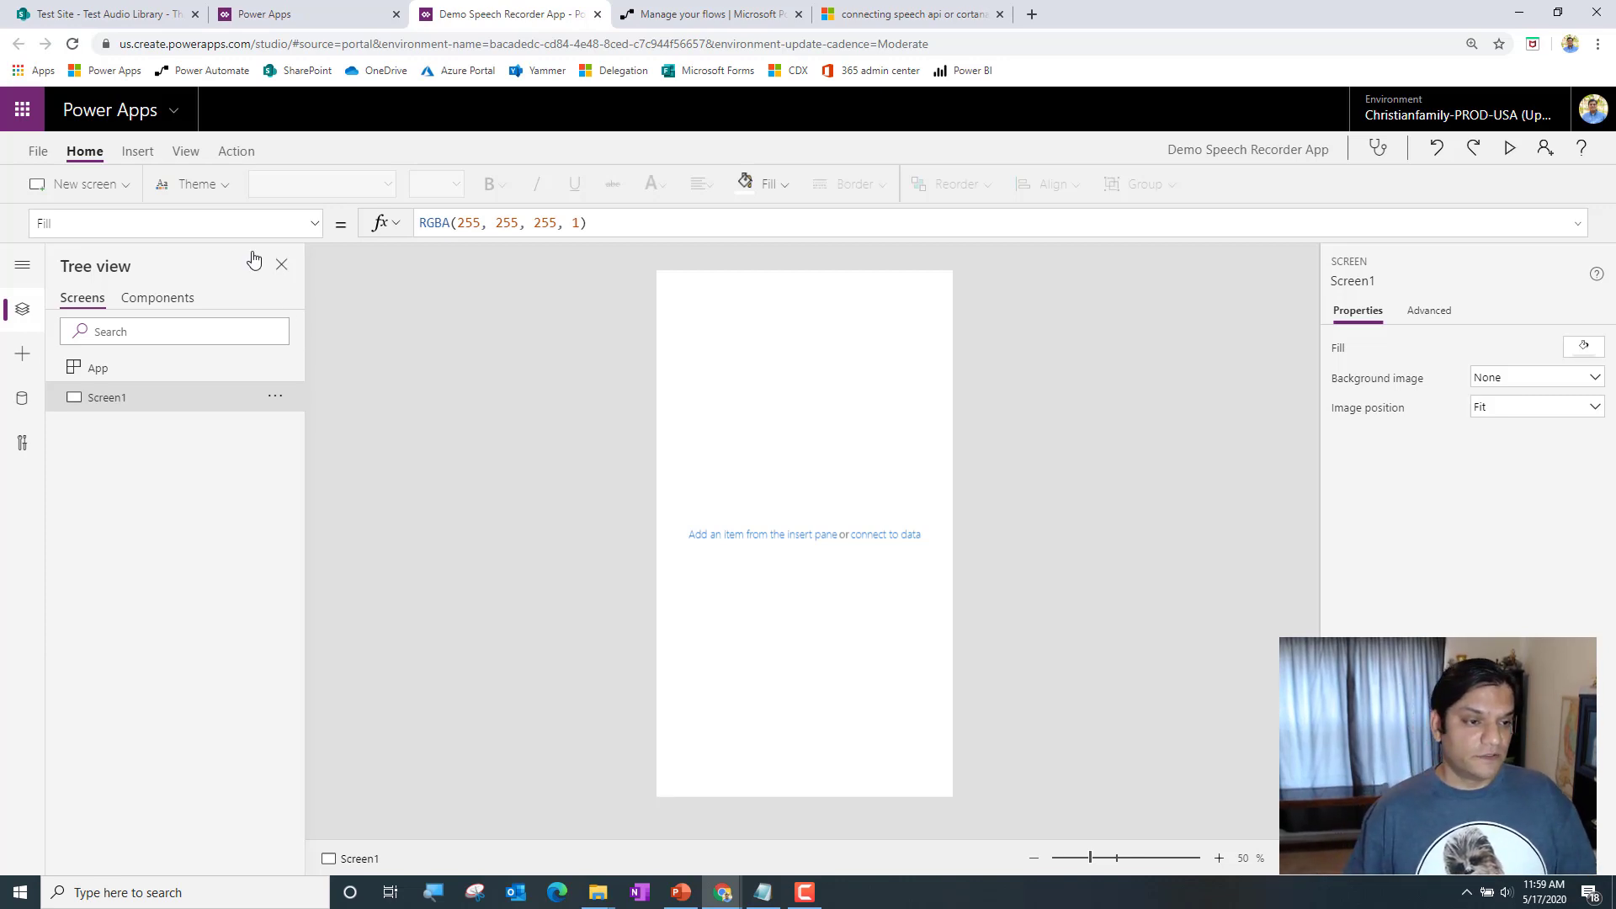
Insert a text input control on Screen1
{"action": "left_click", "coordinate": [137, 151]}
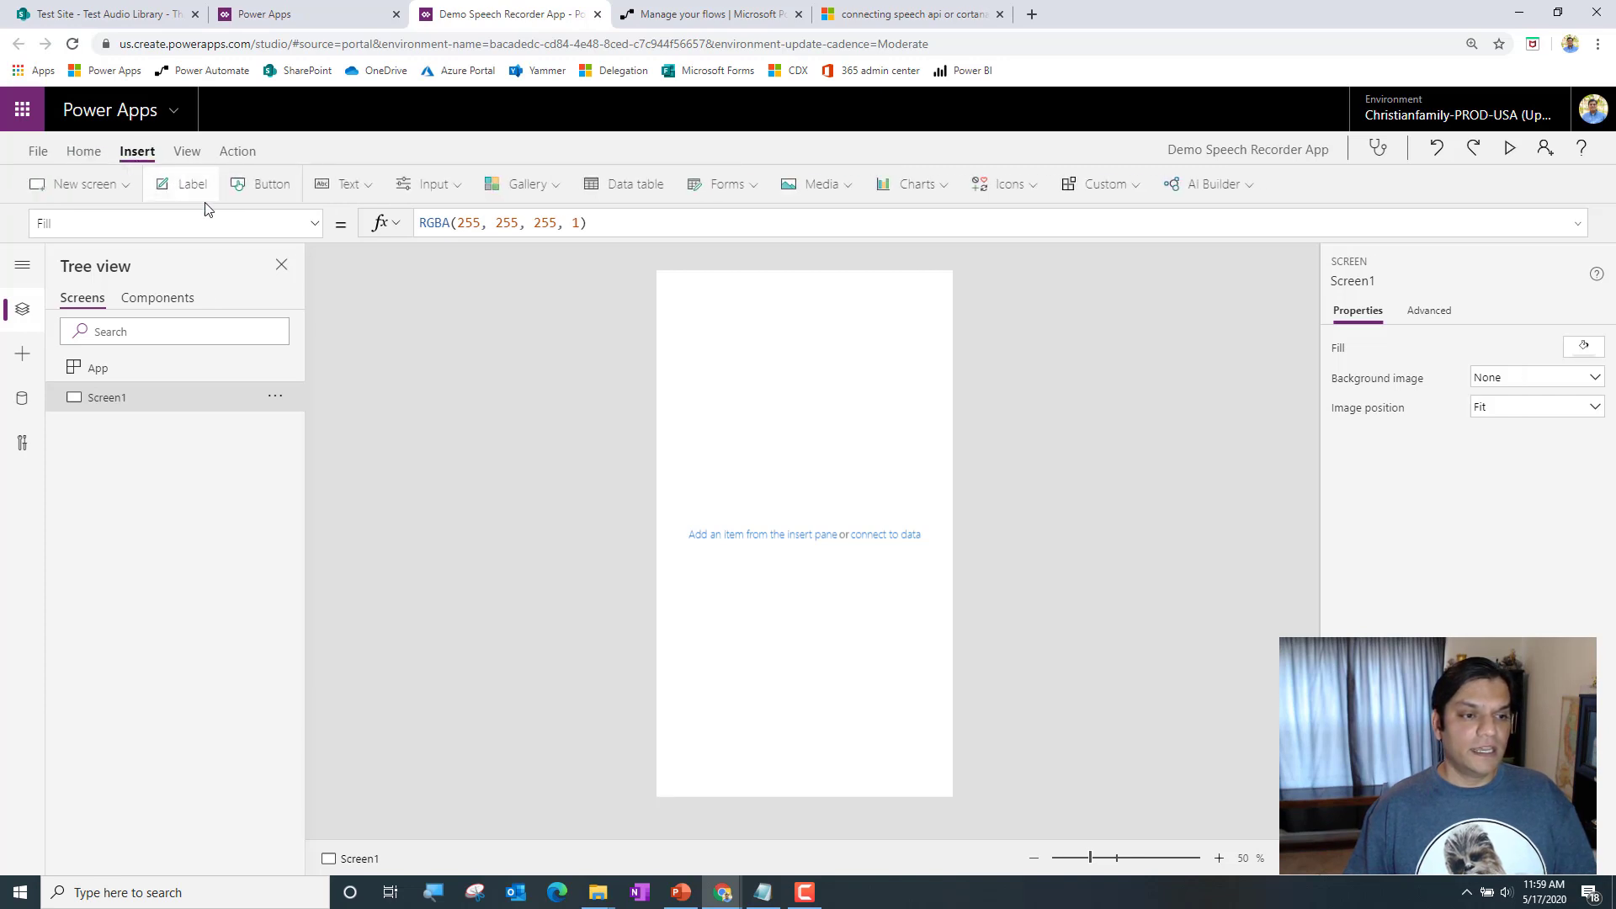
{"action": "left_click", "coordinate": [348, 189]}
{"action": "left_click", "coordinate": [366, 257]}
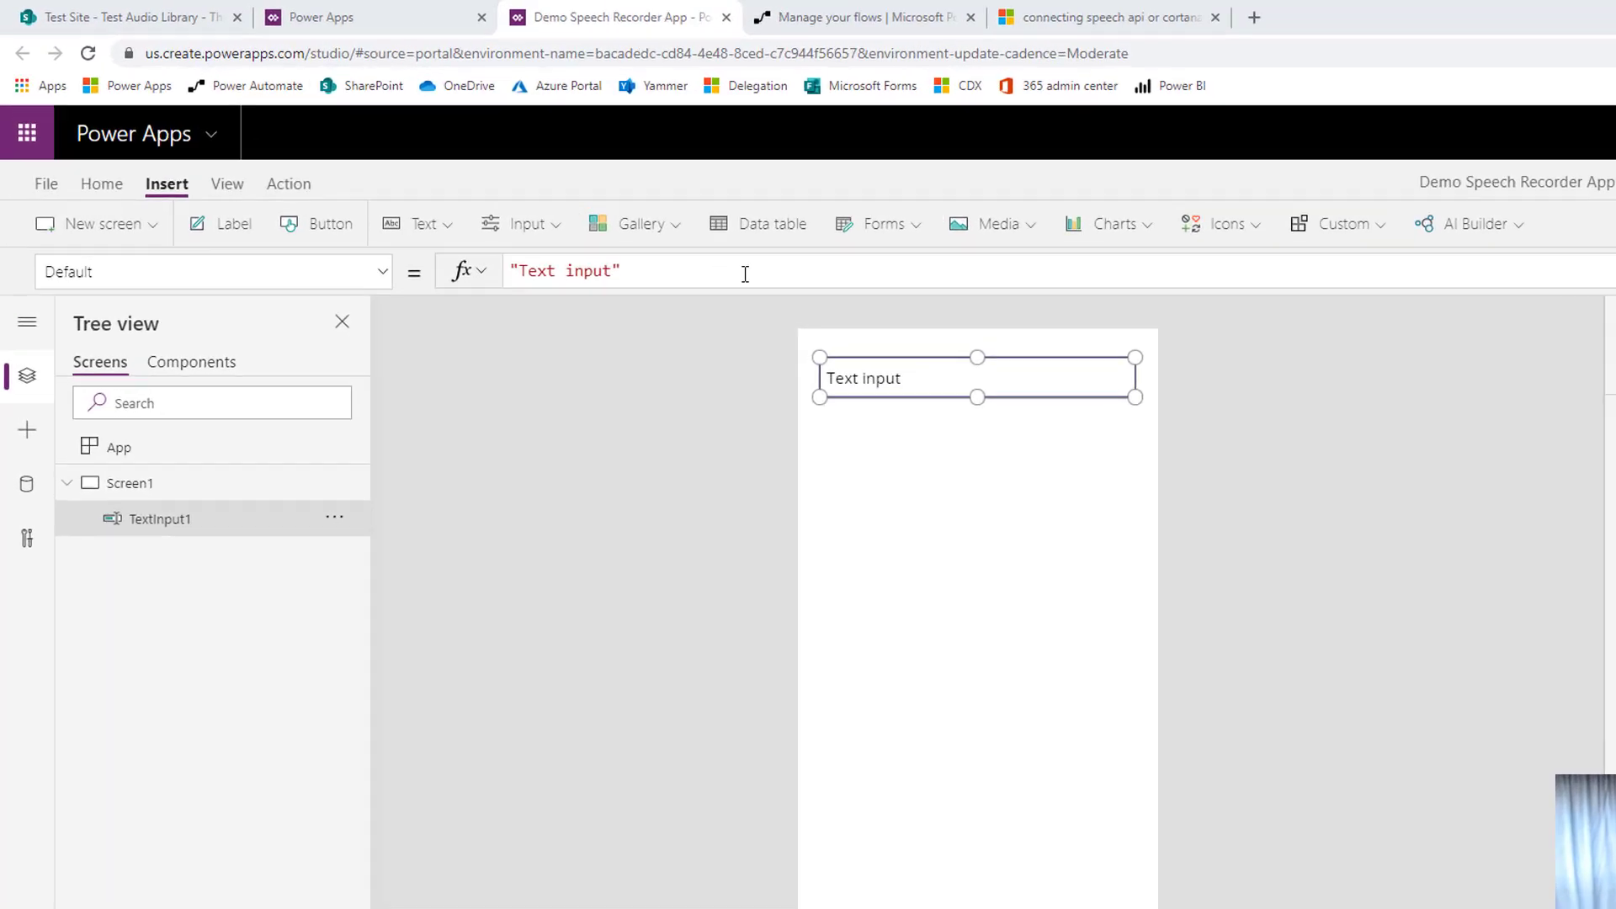
Set the text input's Default property to the formula User().FullName & "-"
{"action": "left_click", "coordinate": [623, 225]}
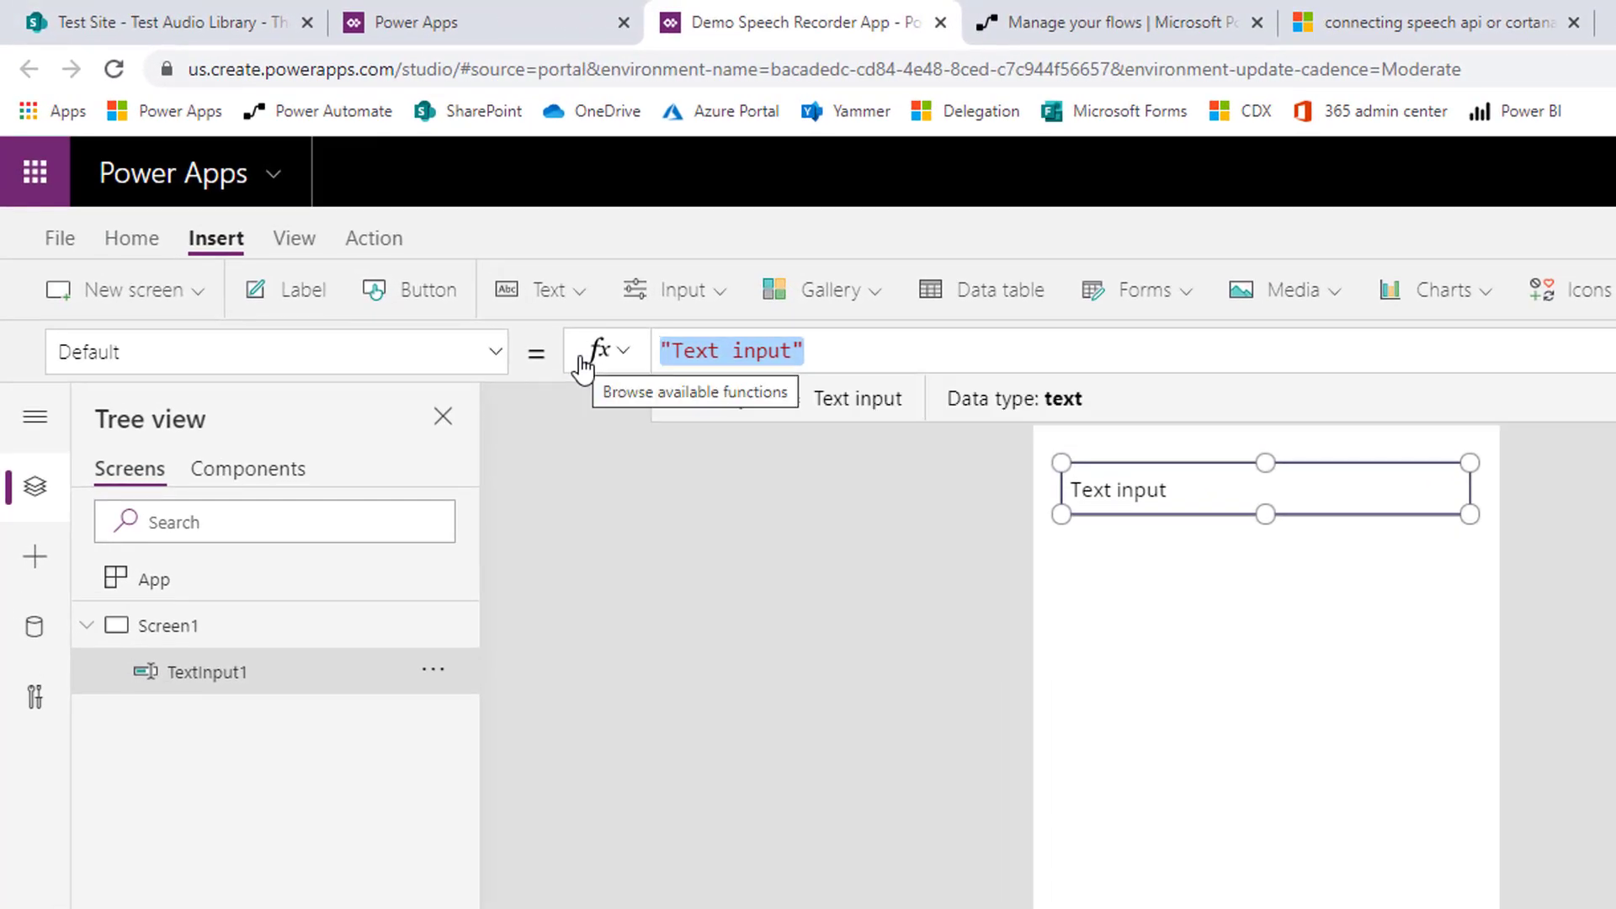
{"action": "type", "text": "User("}
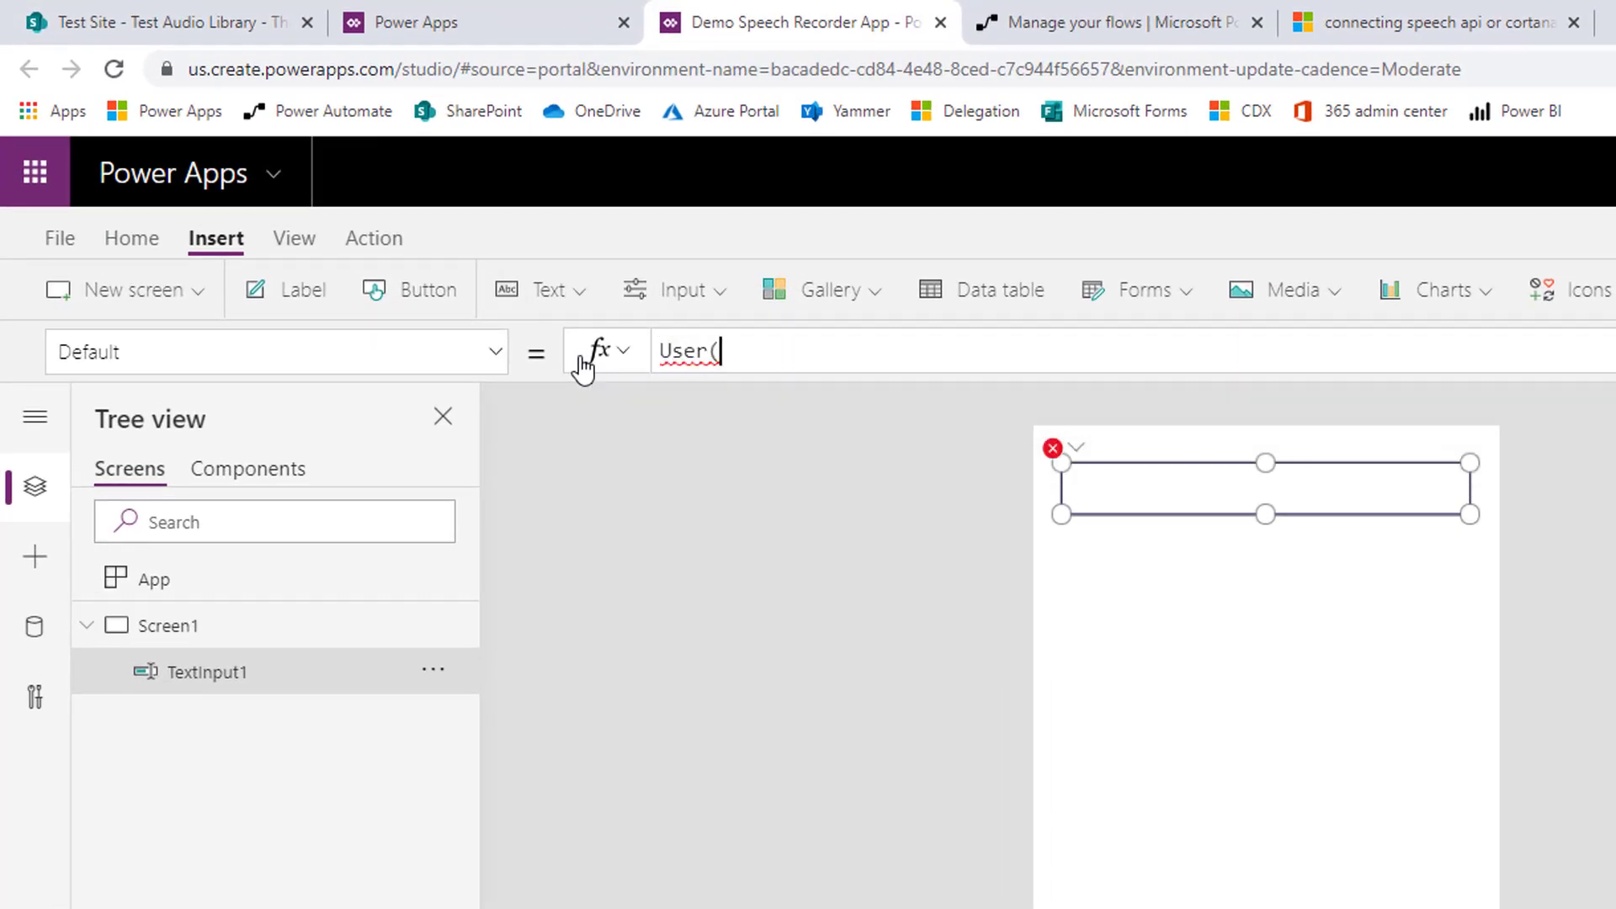
{"action": "type", "text": ")."}
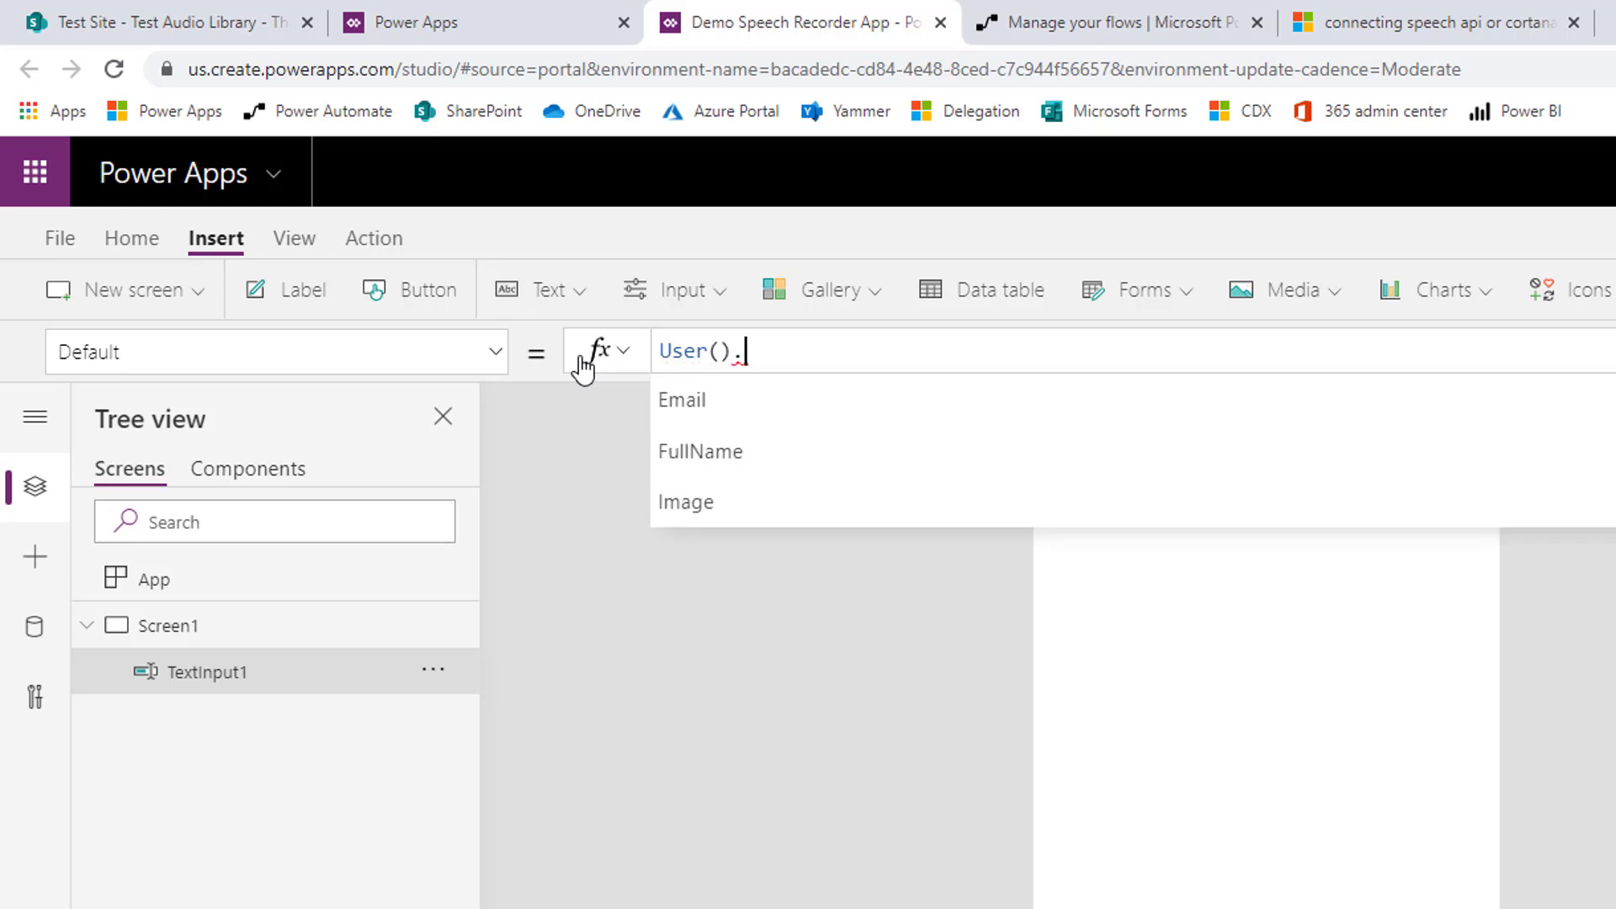
{"action": "key", "text": "Down"}
{"action": "key", "text": "Down"}
{"action": "key", "text": "Tab"}
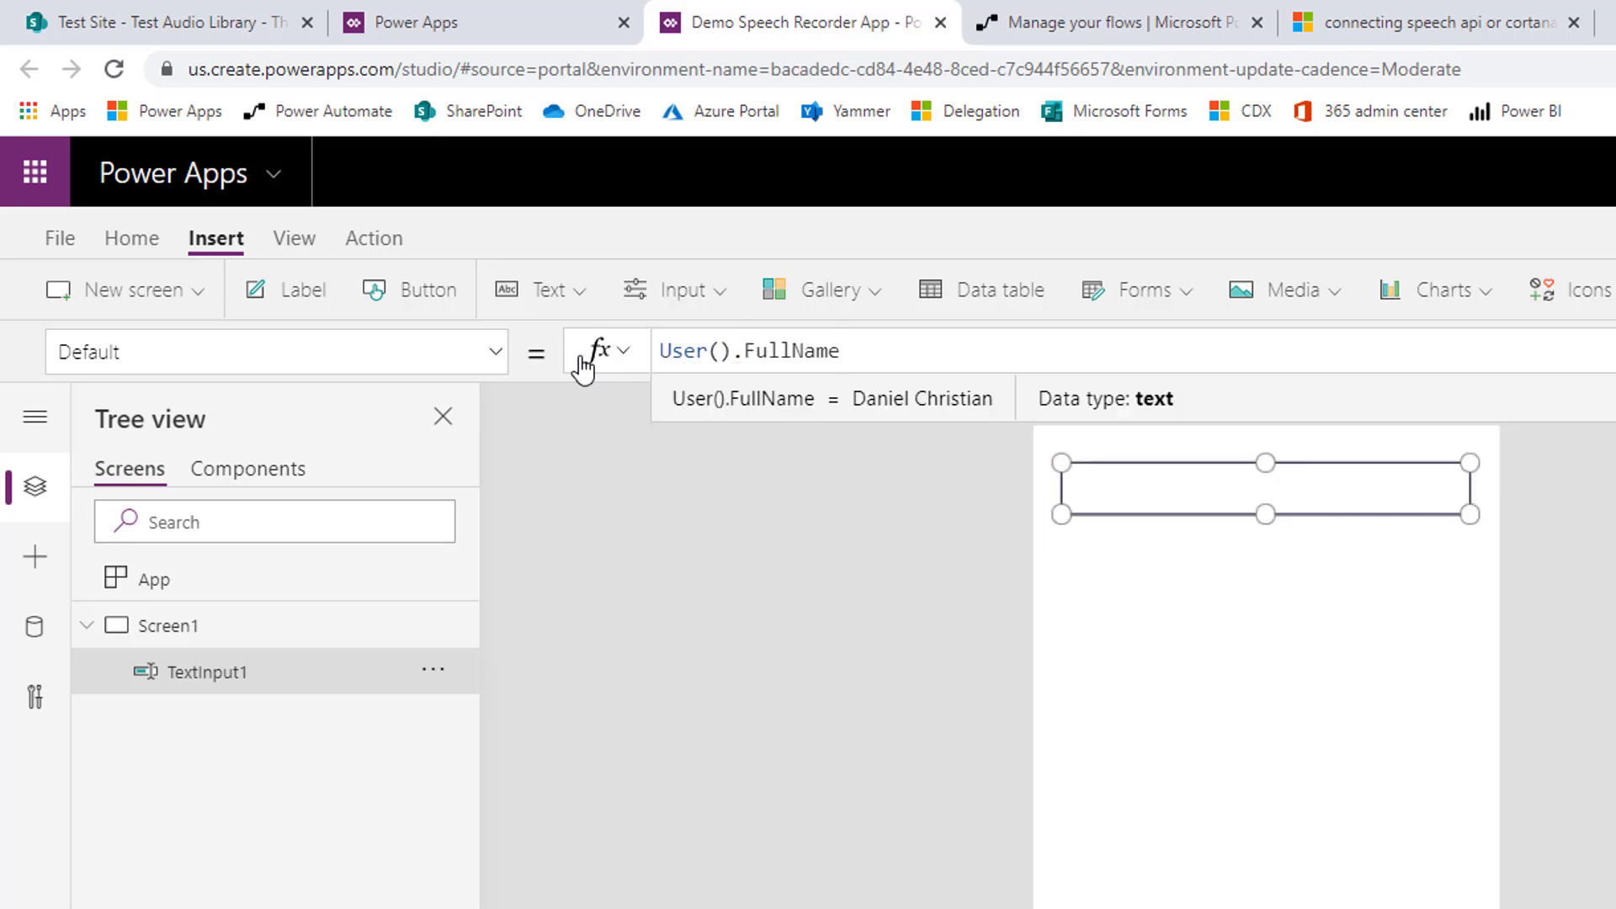
{"action": "type", "text": "& \""}
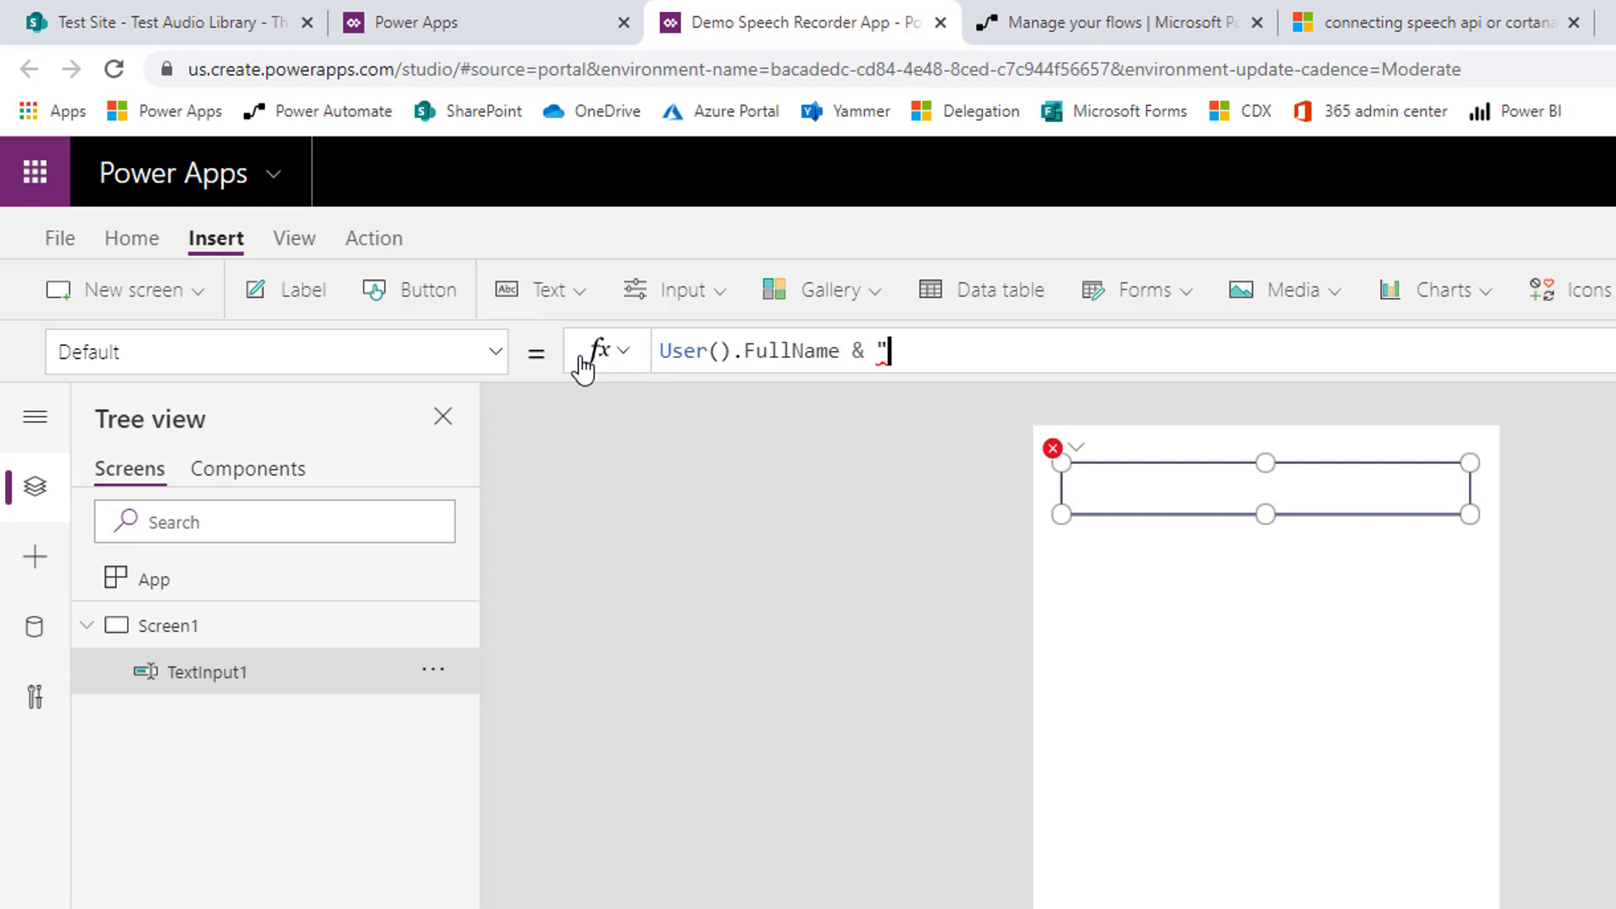
{"action": "type", "text": "-\""}
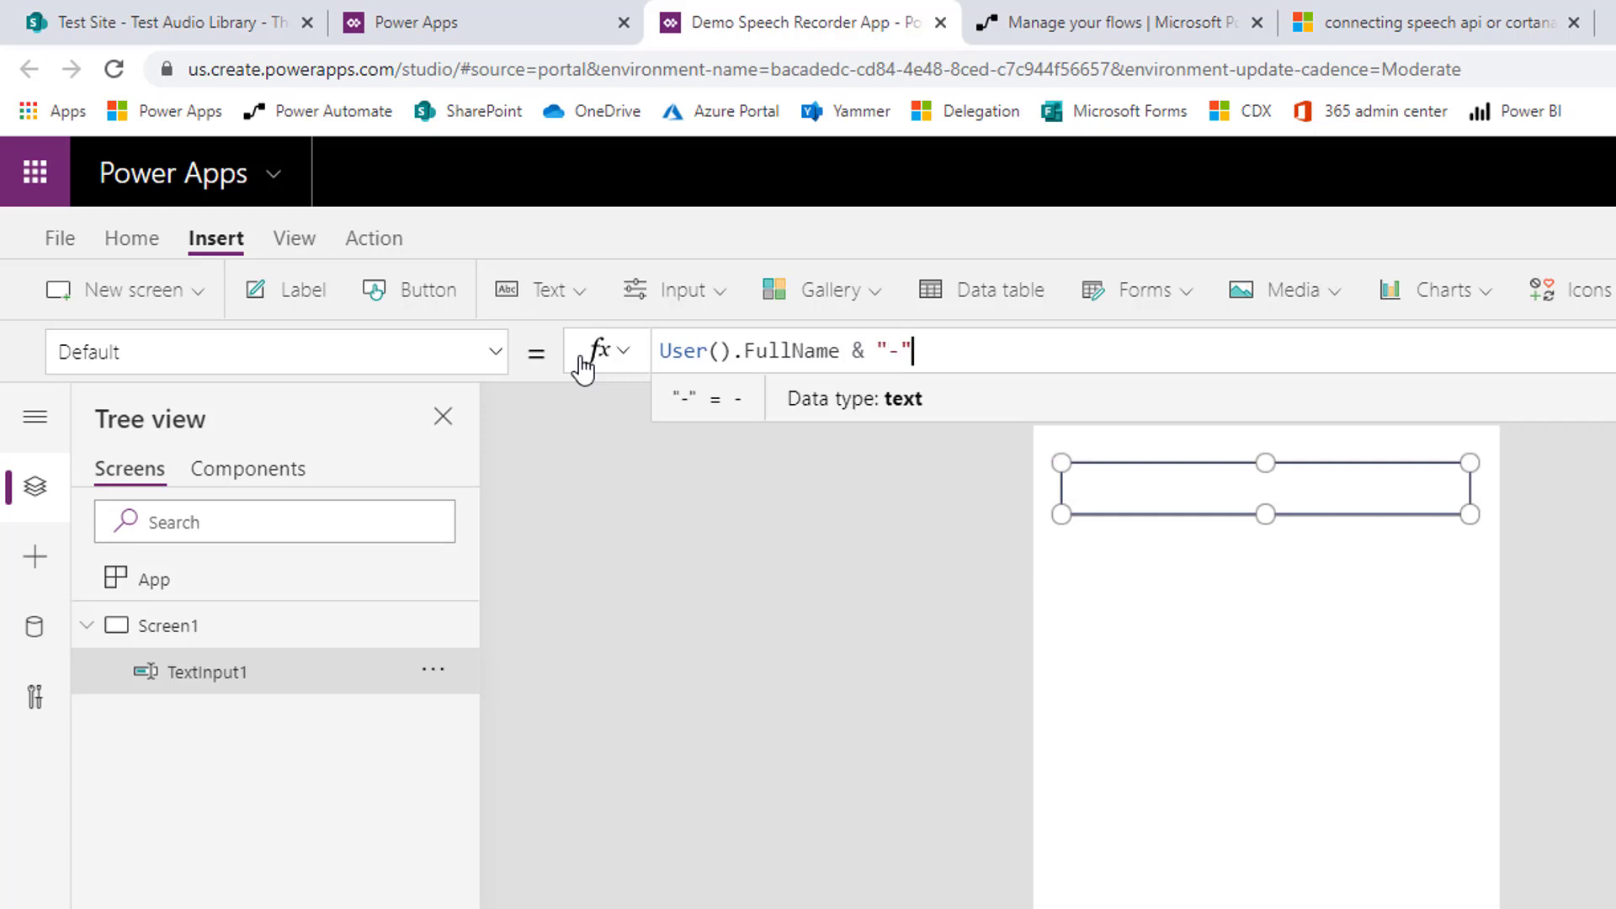
{"action": "type", "text": " & Now"}
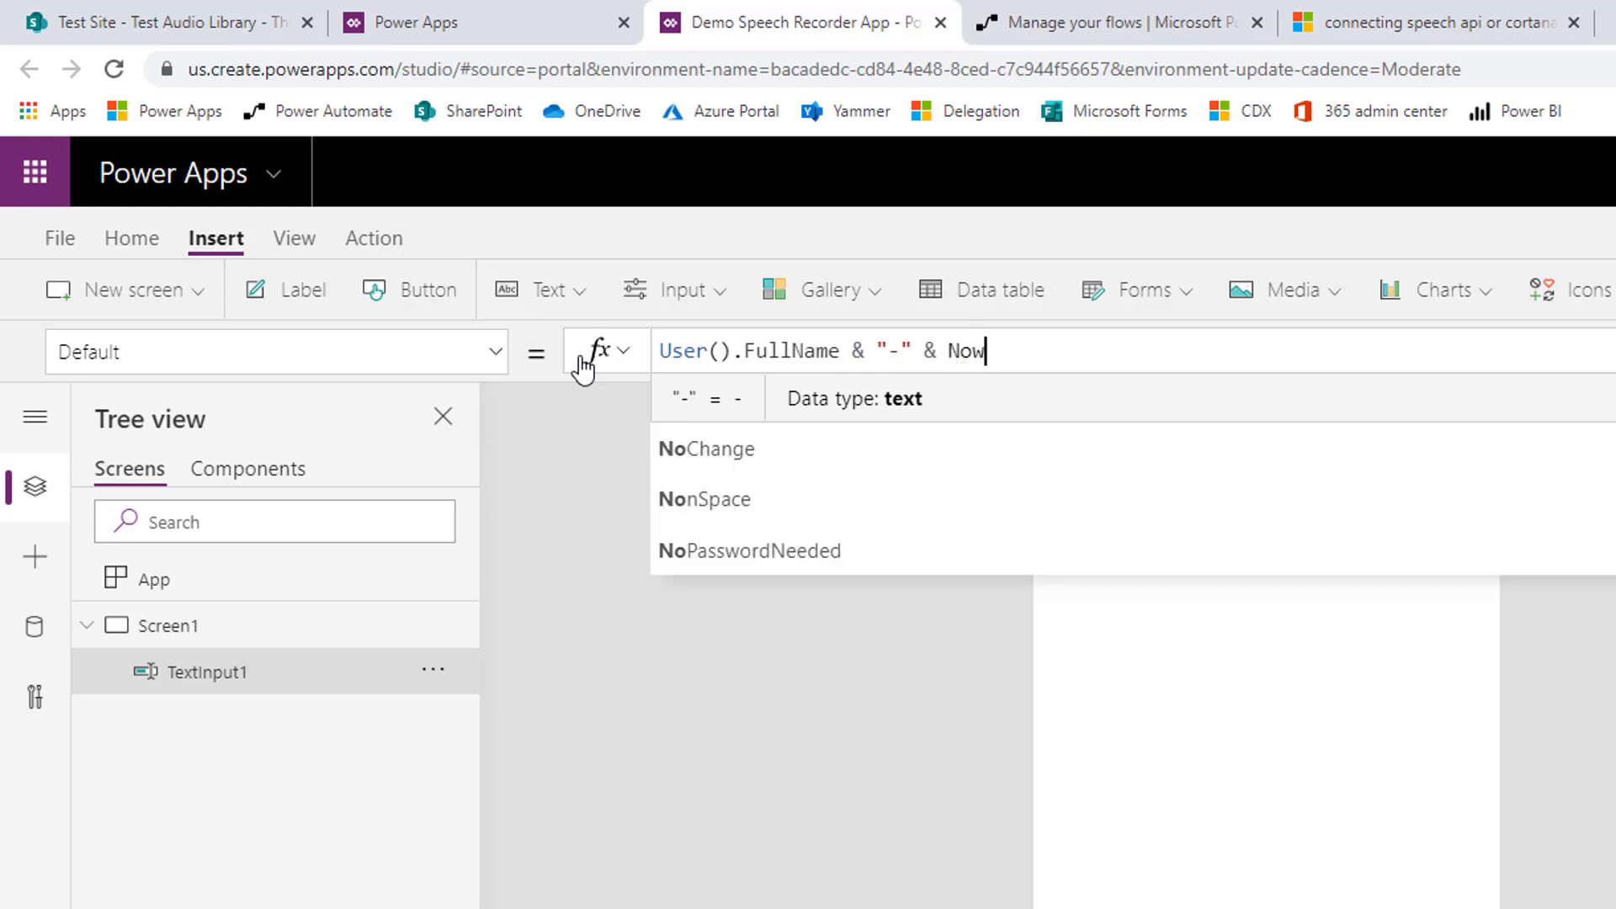
{"action": "type", "text": "()"}
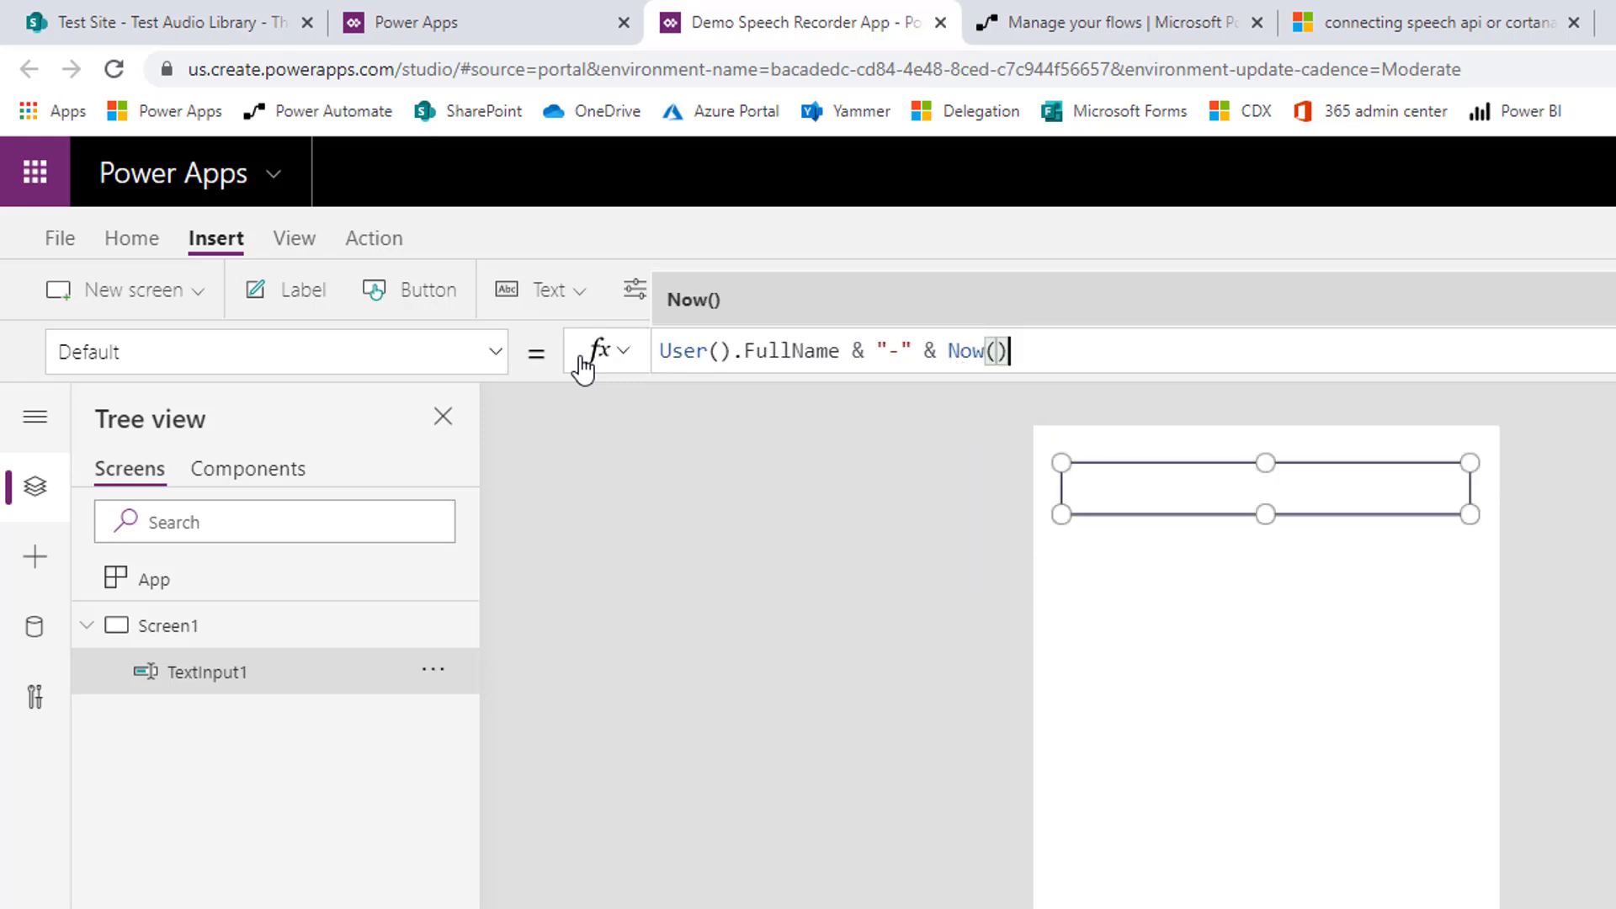
{"action": "key", "text": "BackSpace"}
{"action": "key", "text": "BackSpace"}
{"action": "key", "text": "BackSpace"}
{"action": "key", "text": "BackSpace"}
{"action": "key", "text": "BackSpace"}
{"action": "key", "text": "BackSpace"}
{"action": "key", "text": "BackSpace"}
{"action": "key", "text": "BackSpace"}
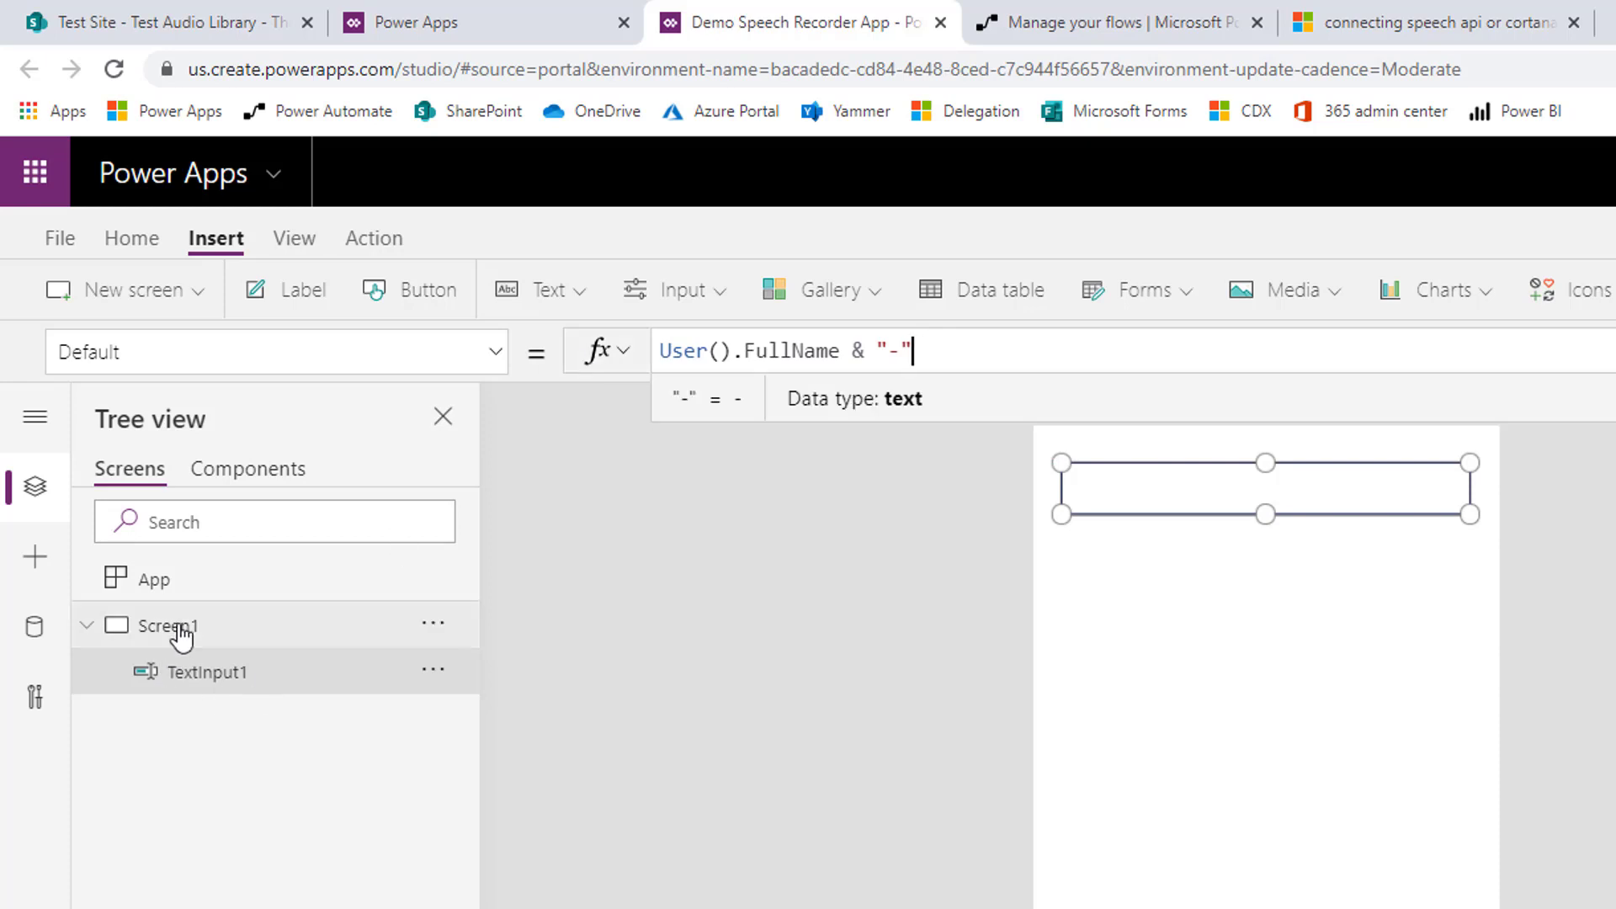
Set the App object's OnStart property to Set(NowVar, Now()) and run OnStart
{"action": "left_click", "coordinate": [181, 580]}
{"action": "left_click", "coordinate": [816, 364]}
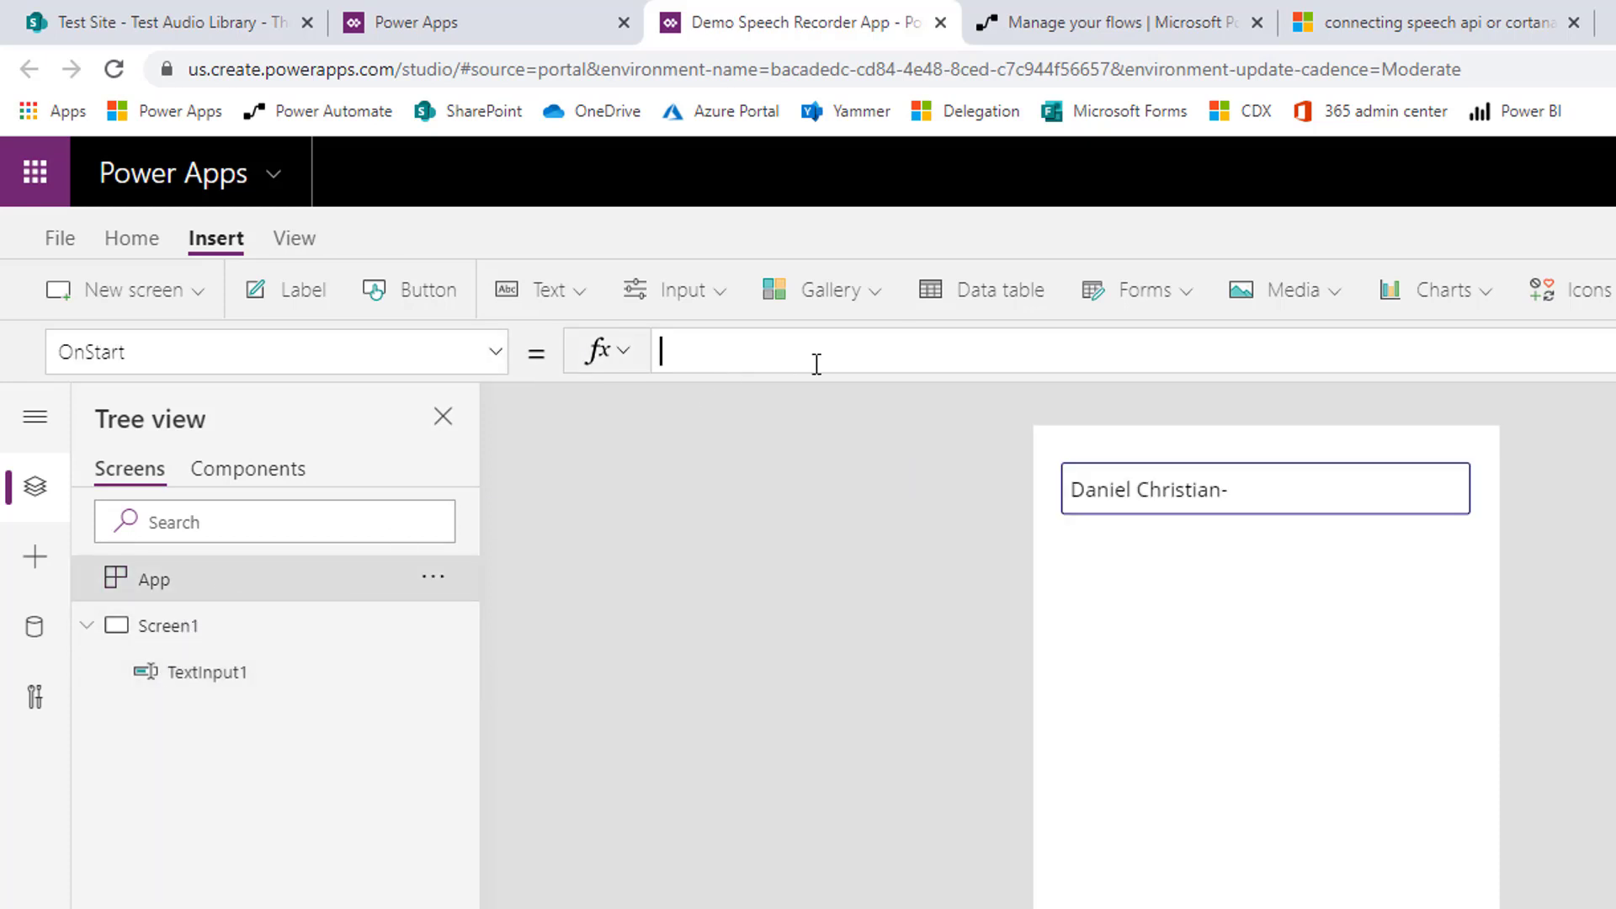
{"action": "type", "text": "Set("}
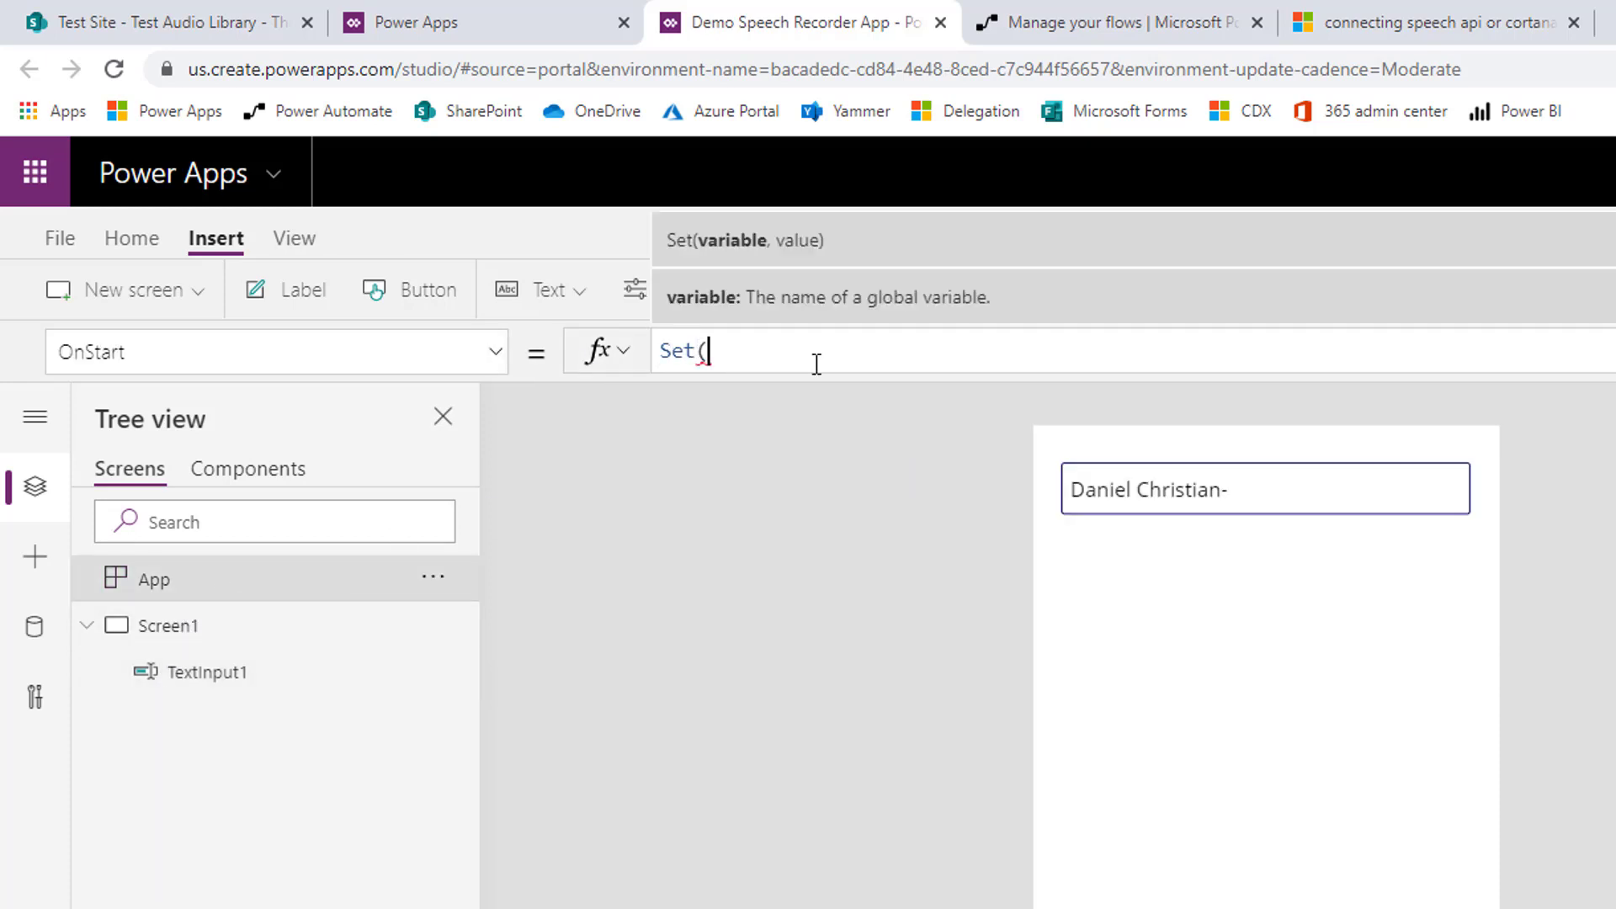
{"action": "type", "text": "NowVar, now())"}
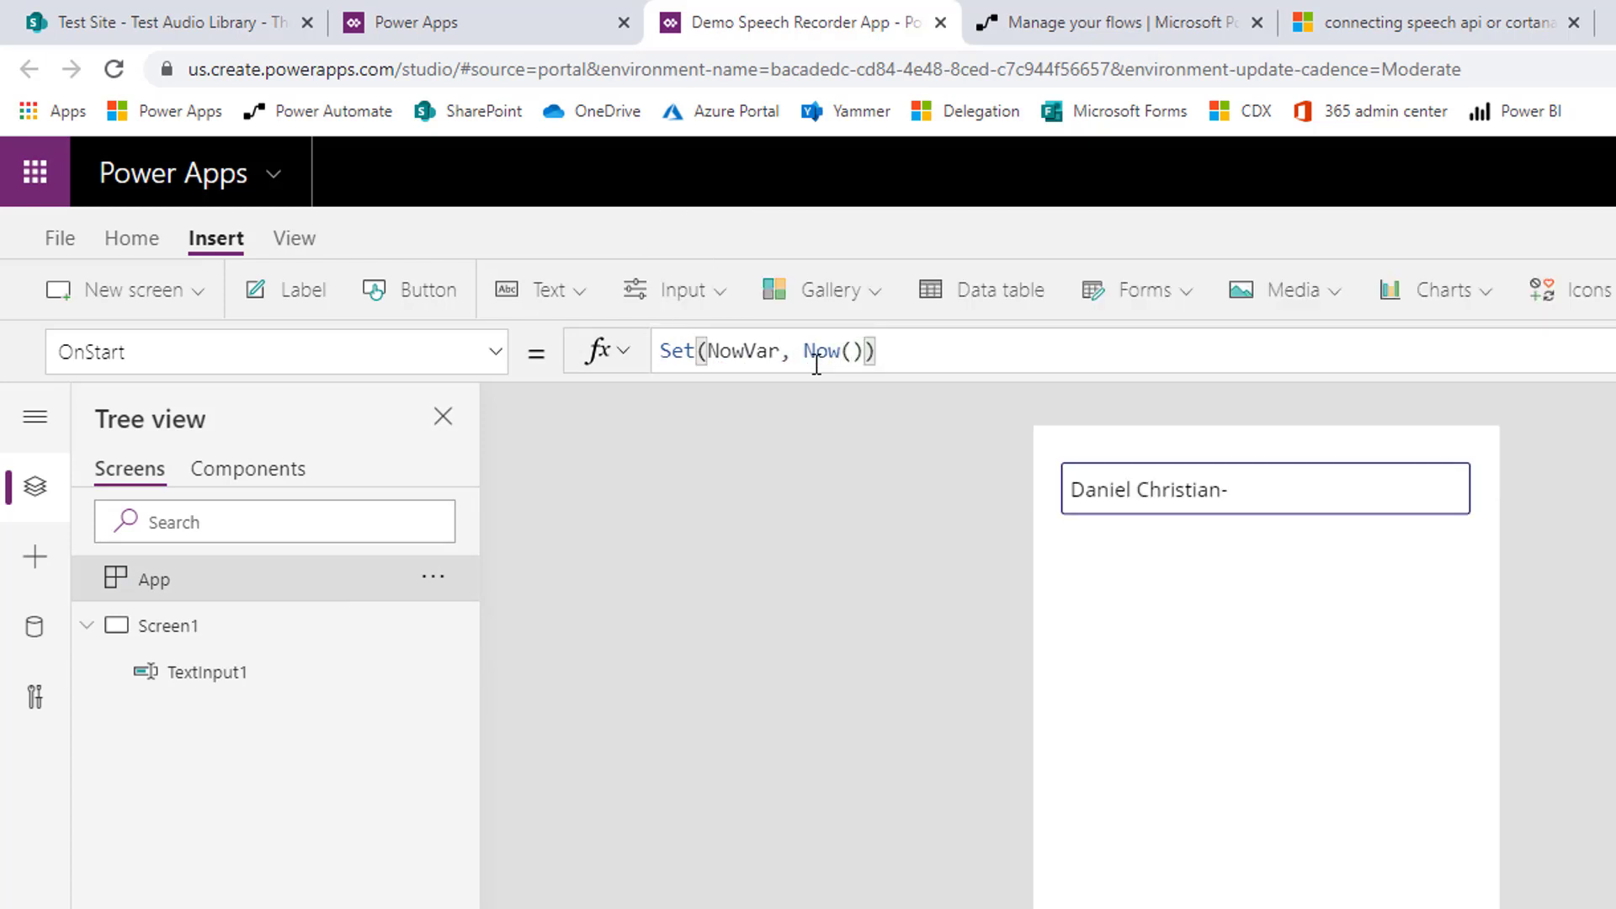
{"action": "left_click", "coordinate": [422, 582]}
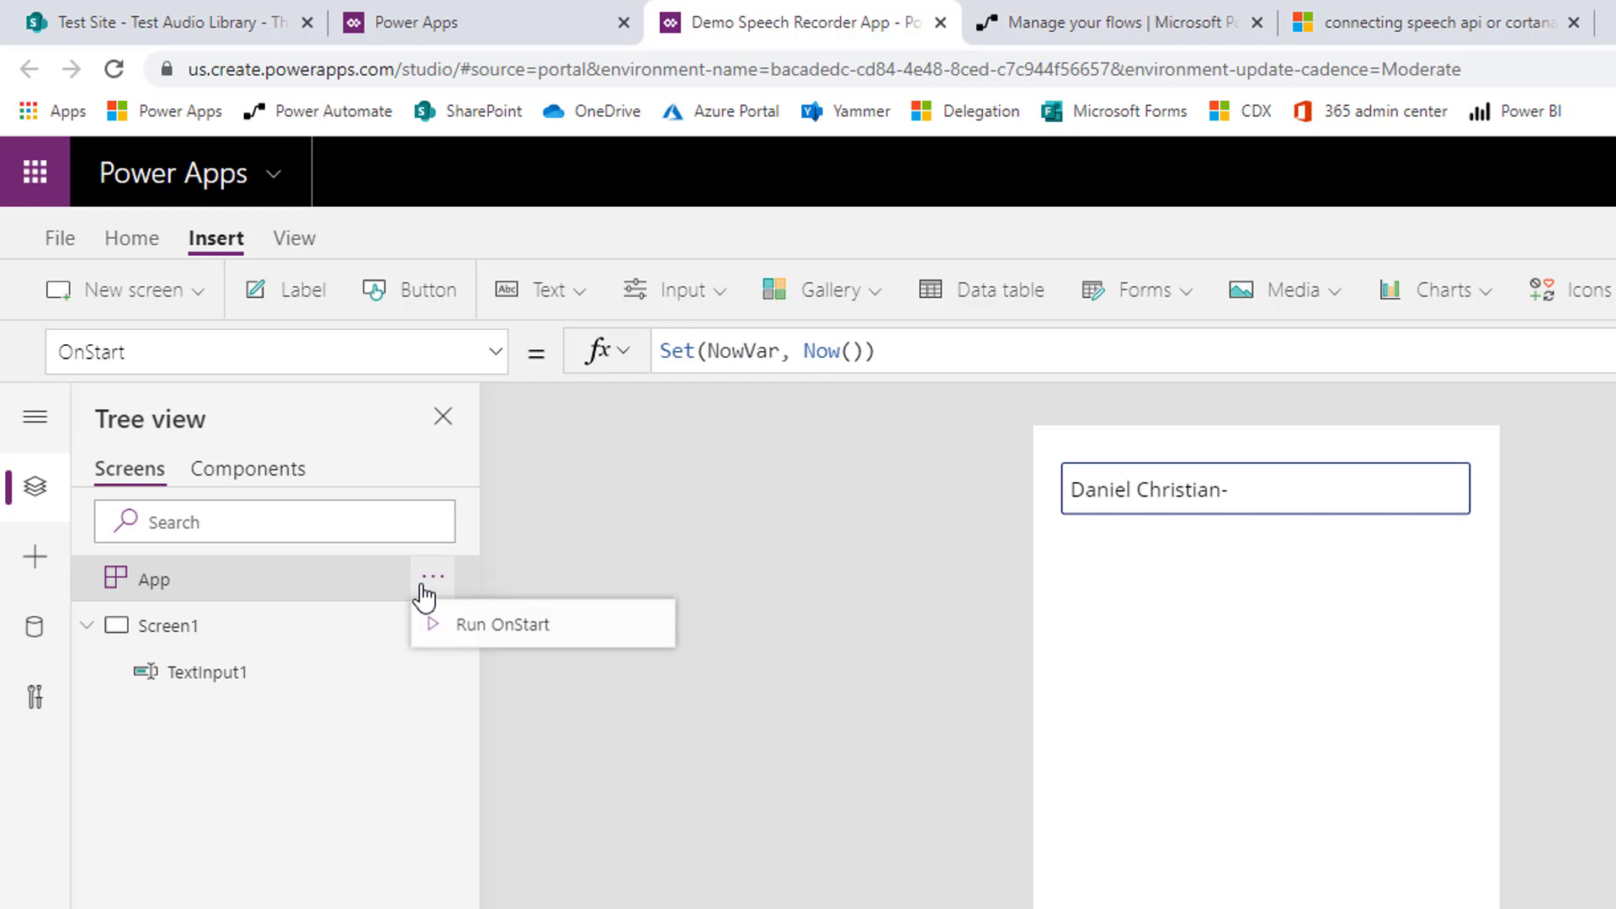
{"action": "left_click", "coordinate": [473, 636]}
Append & NowVar to the text input's Default formula so it reads User().FullName & "-" & NowVar
{"action": "left_click", "coordinate": [270, 674]}
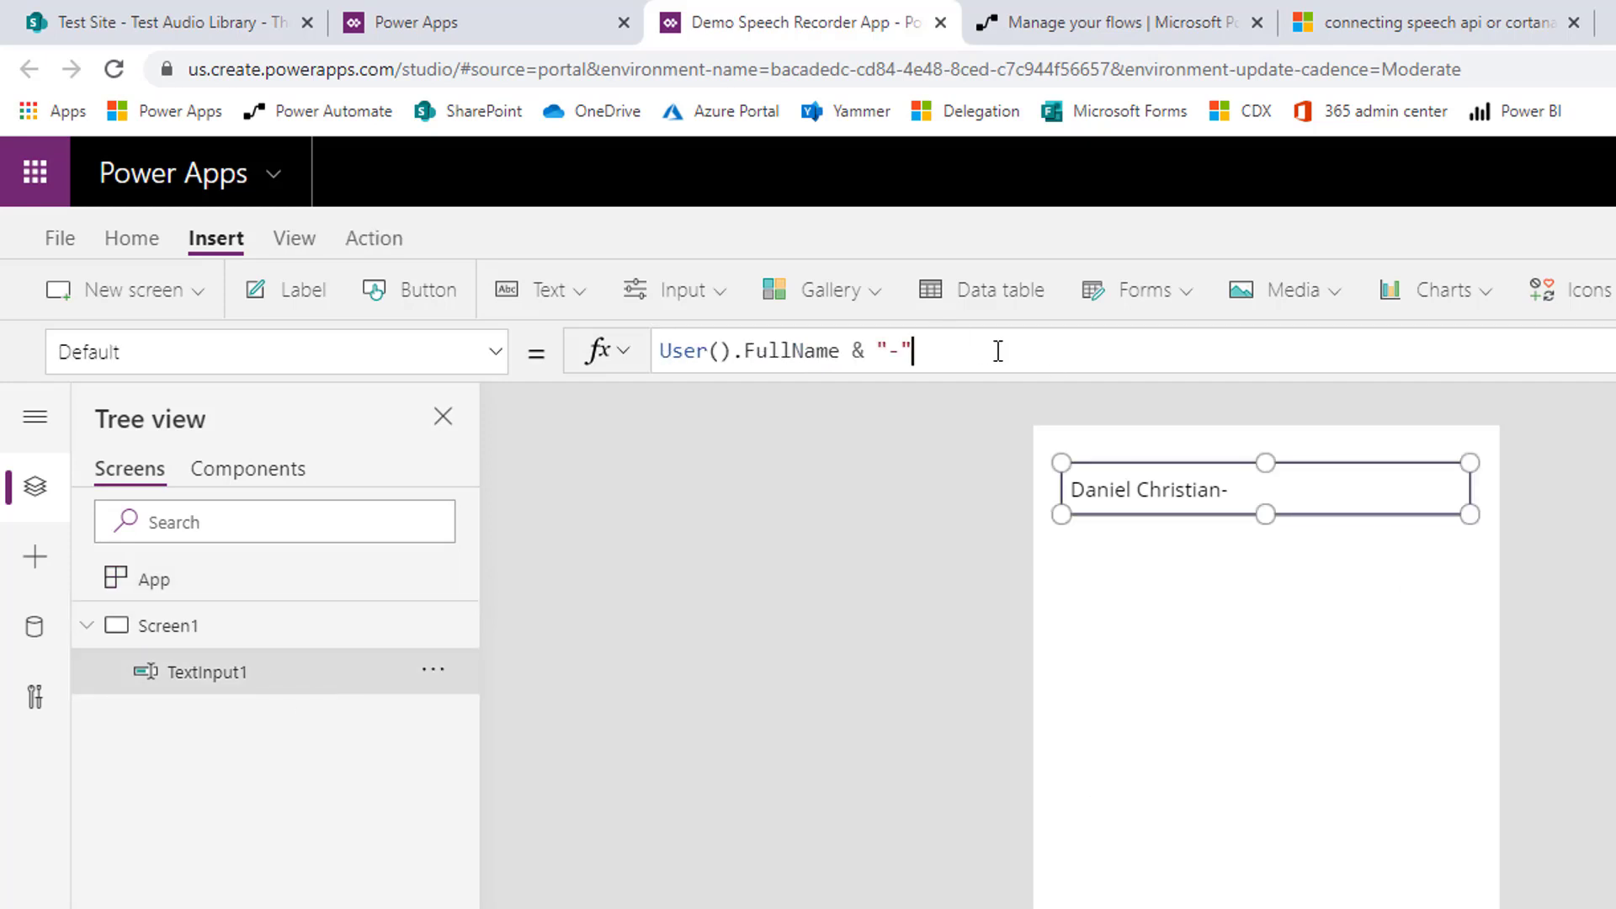
{"action": "type", "text": "& now"}
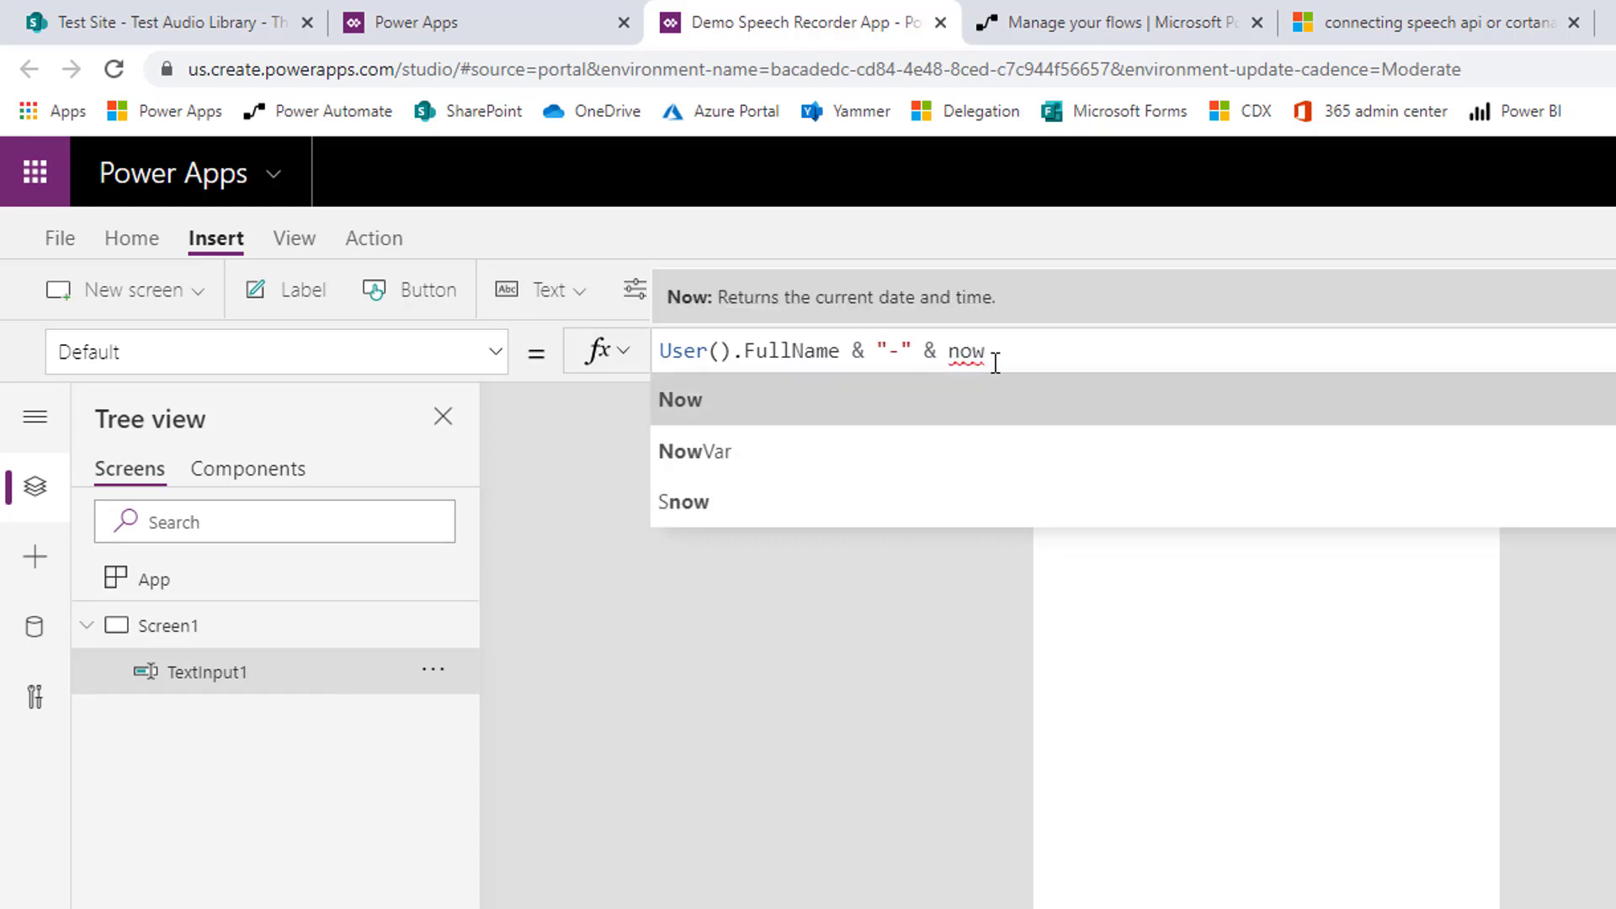
{"action": "key", "text": "Down"}
{"action": "key", "text": "Tab"}
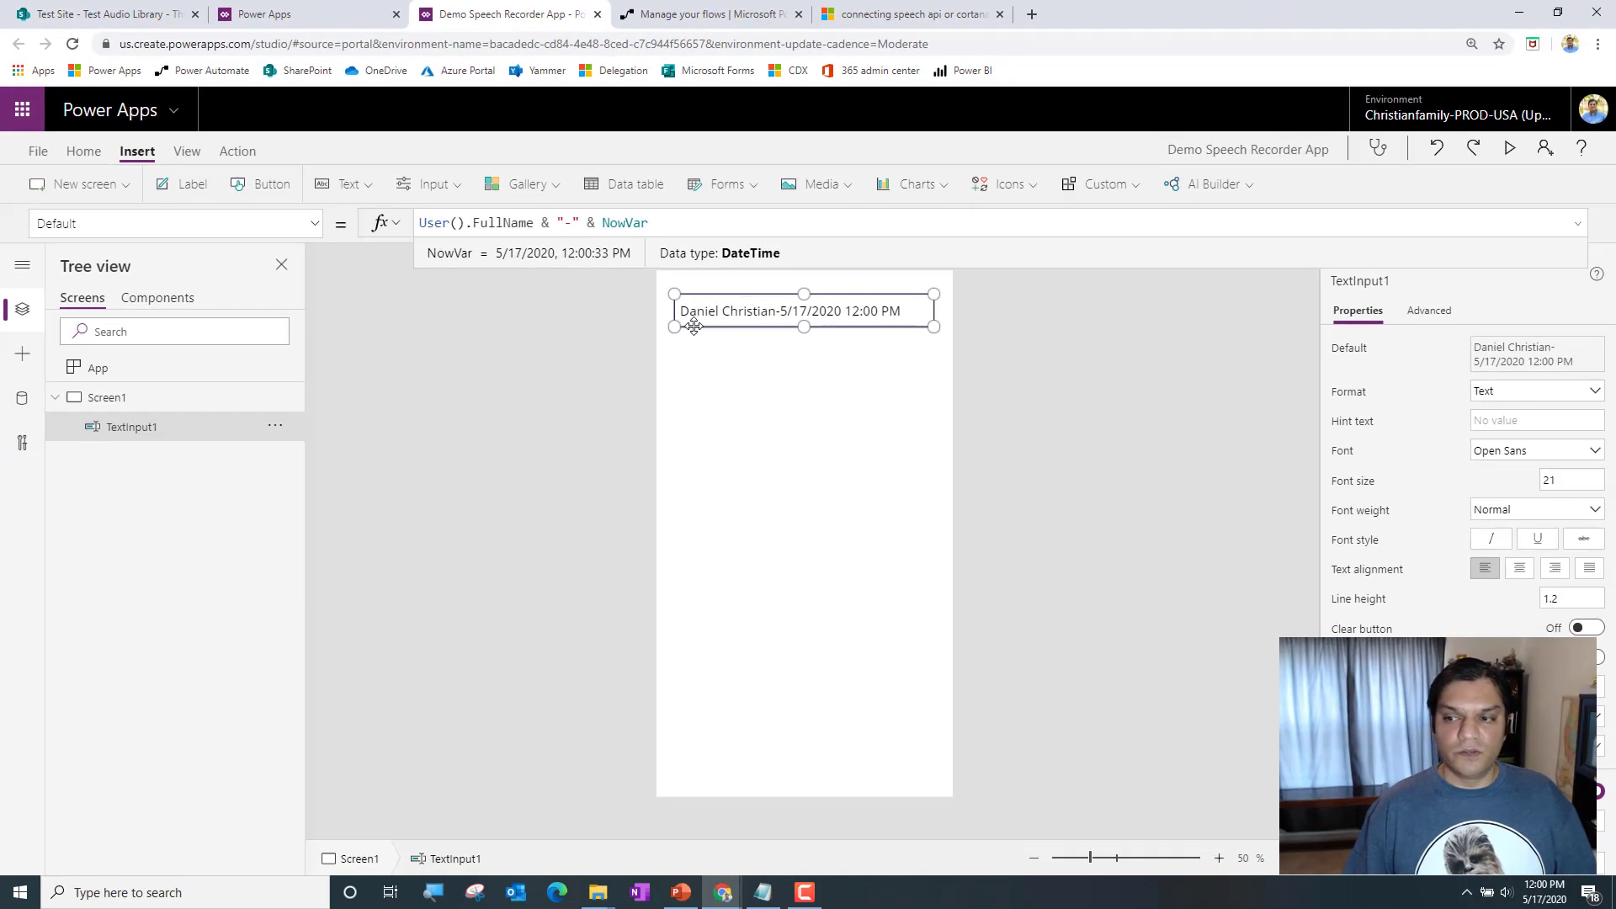
{"action": "left_click", "coordinate": [800, 415]}
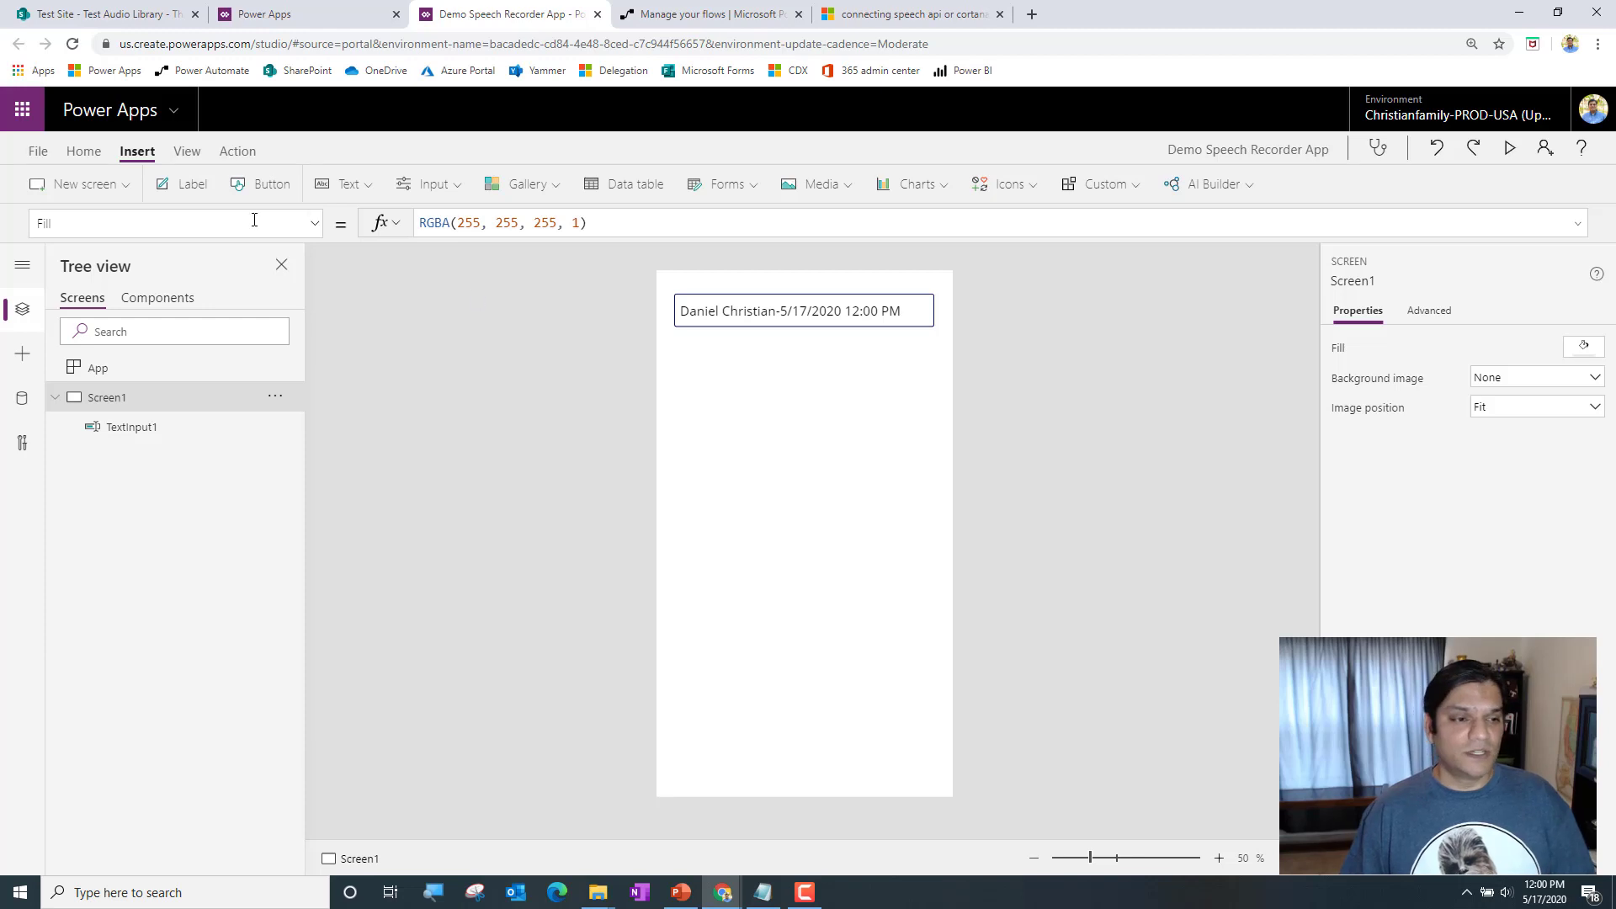
Insert a microphone control on Screen1 and place it below the text input at about X 39, Y 190
{"action": "left_click", "coordinate": [459, 187]}
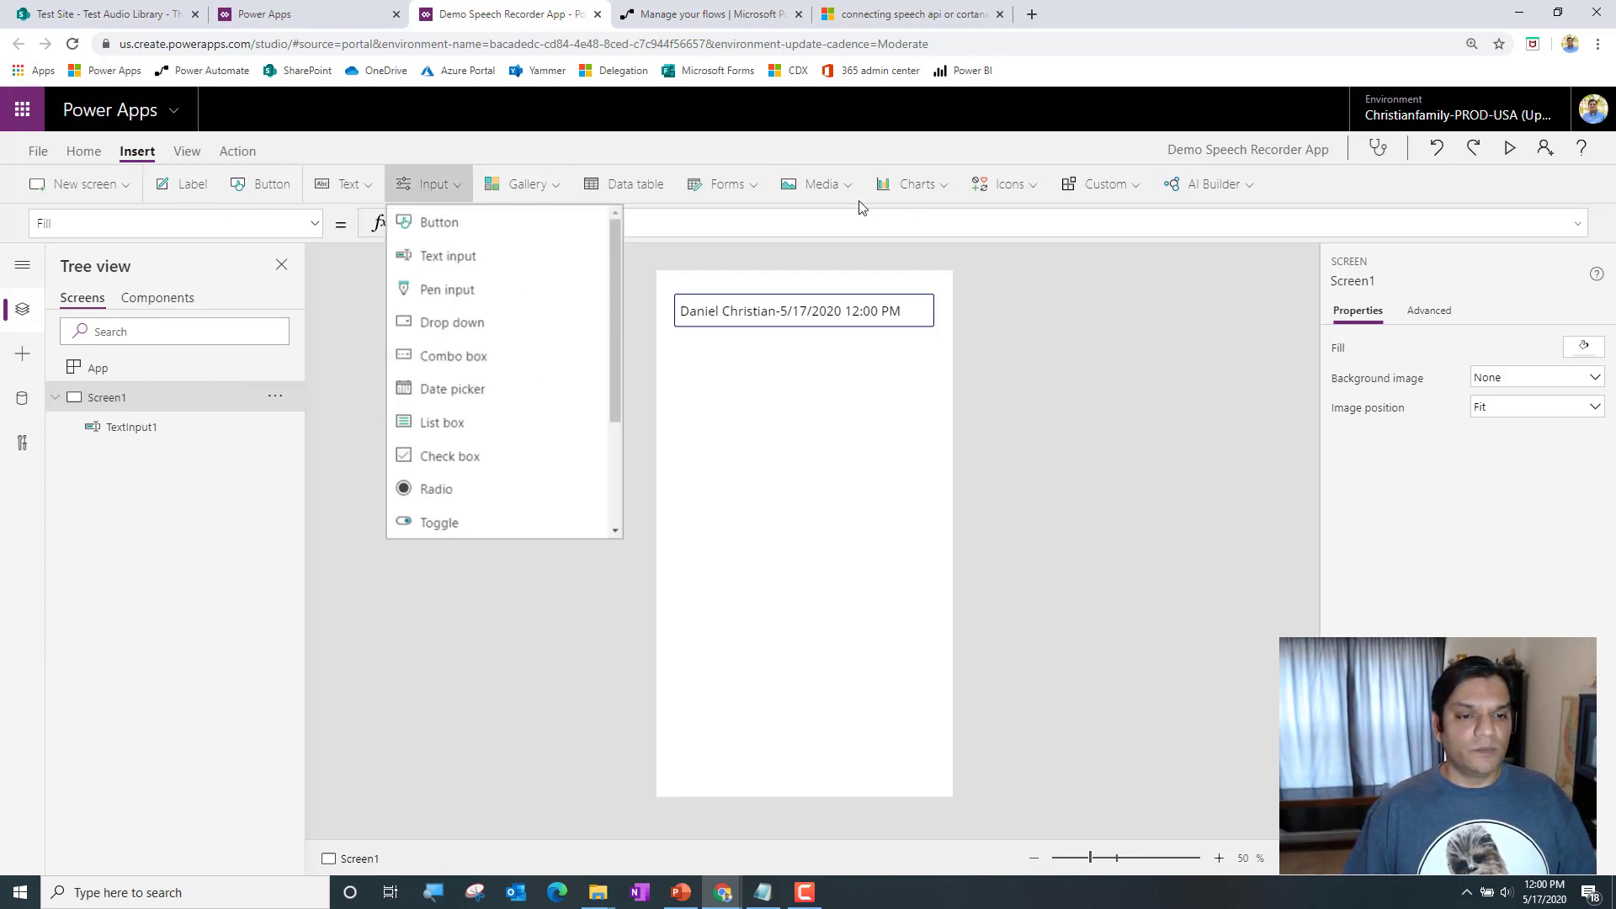
{"action": "left_click", "coordinate": [842, 186]}
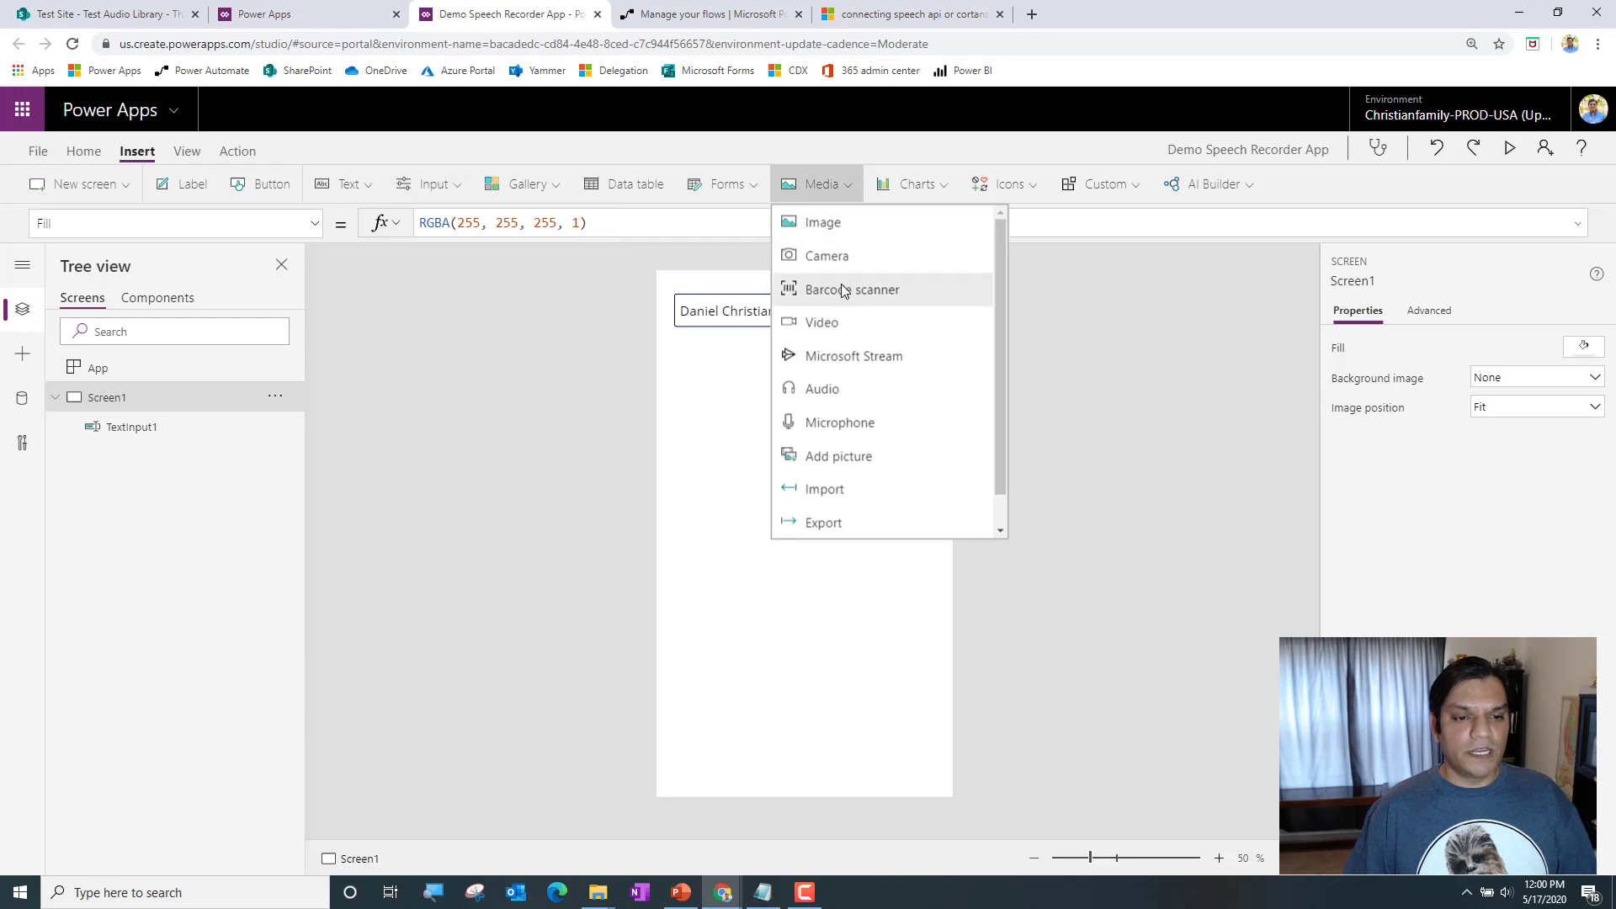
{"action": "left_click", "coordinate": [814, 431]}
{"action": "left_click_drag", "start_coordinate": [703, 377], "coordinate": [702, 403]}
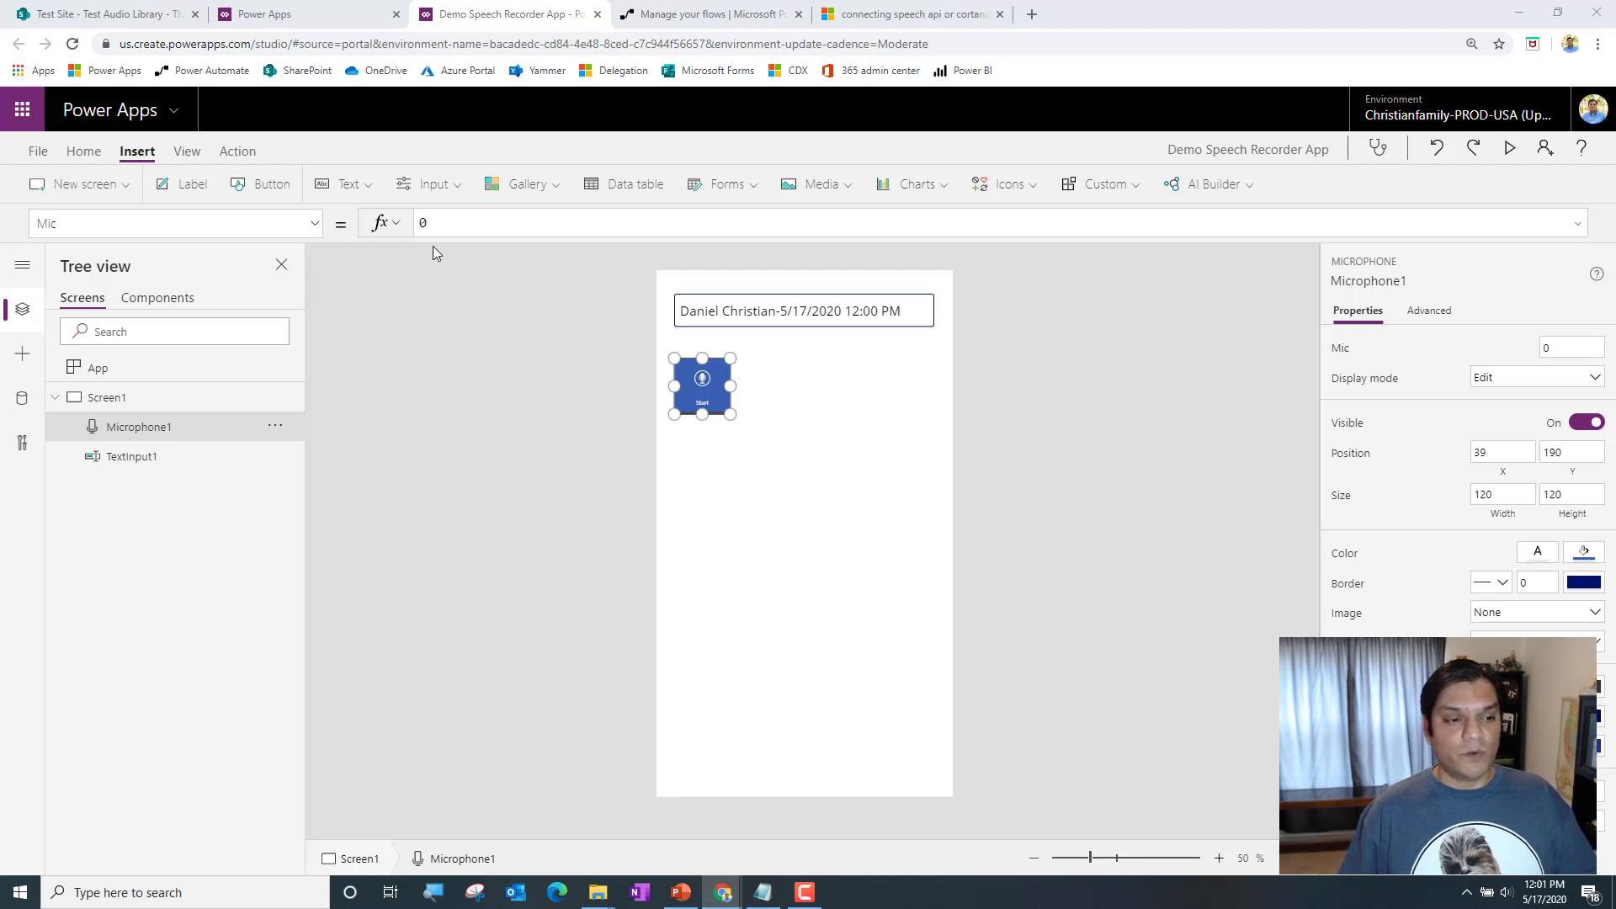
{"action": "left_click", "coordinate": [681, 459]}
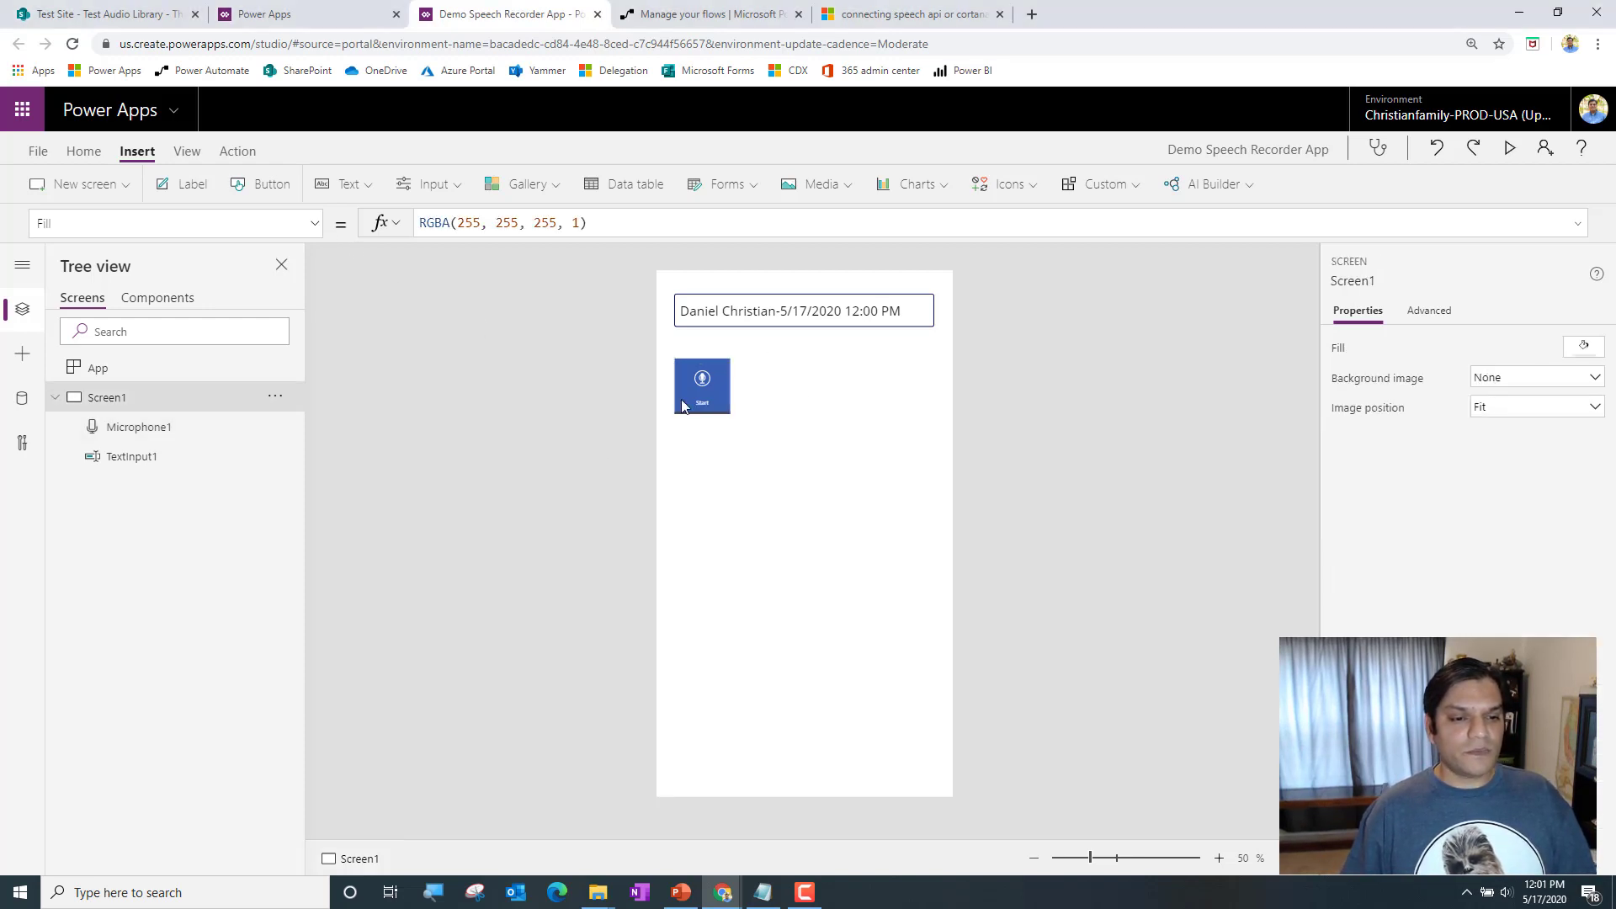
Replace the microphone's OnStop formula with Set(NowVar,Now());
{"action": "left_click", "coordinate": [314, 223]}
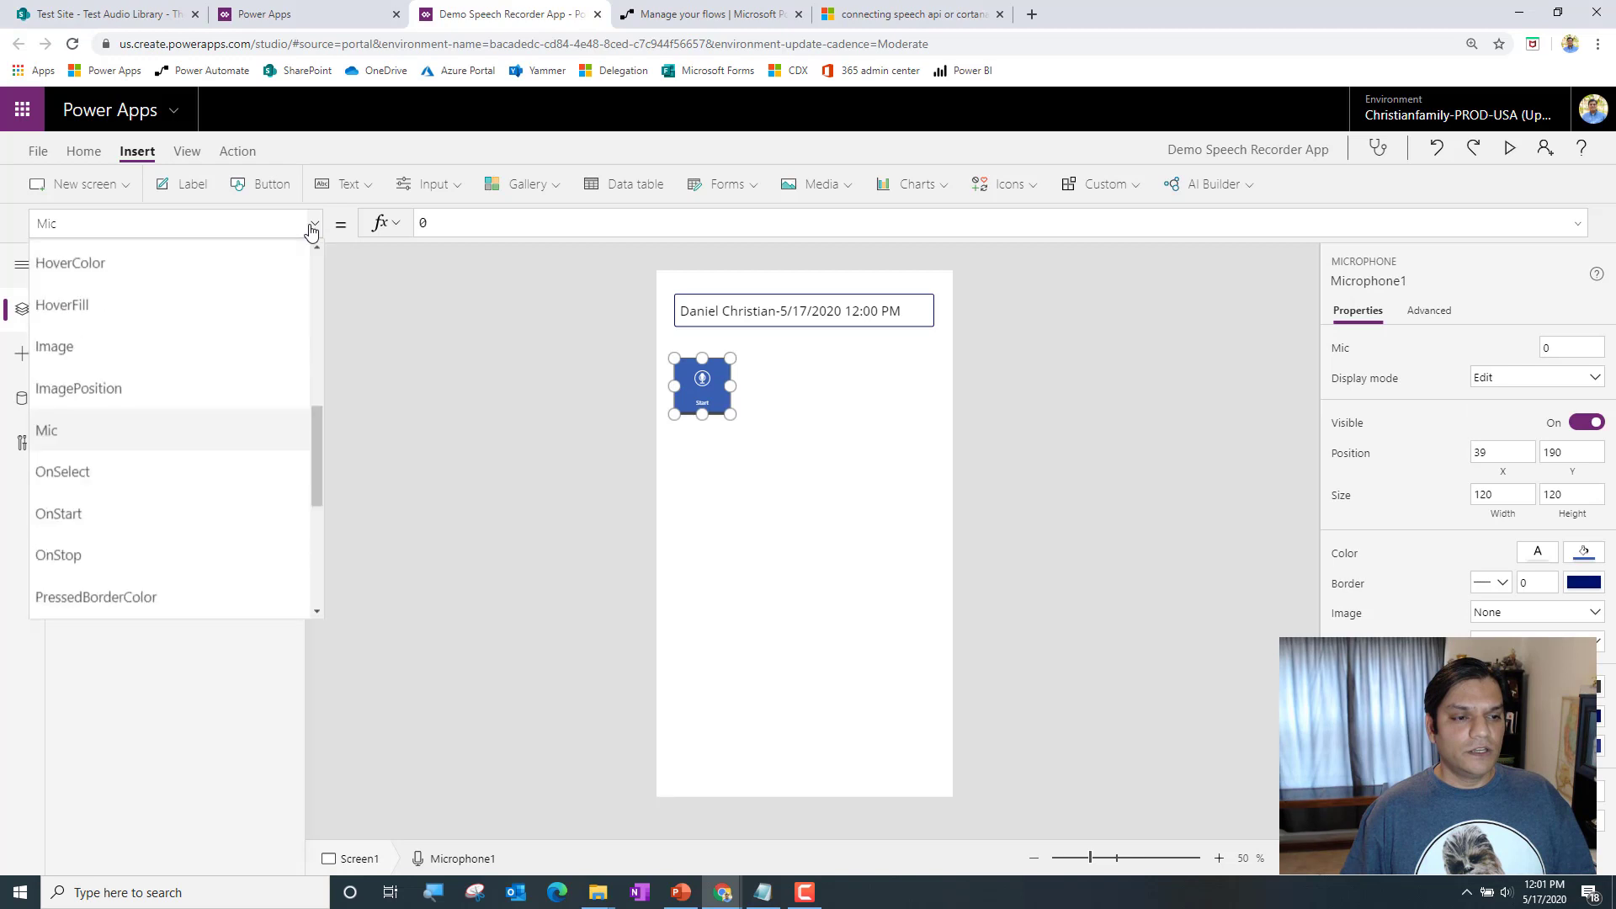
{"action": "left_click", "coordinate": [208, 486]}
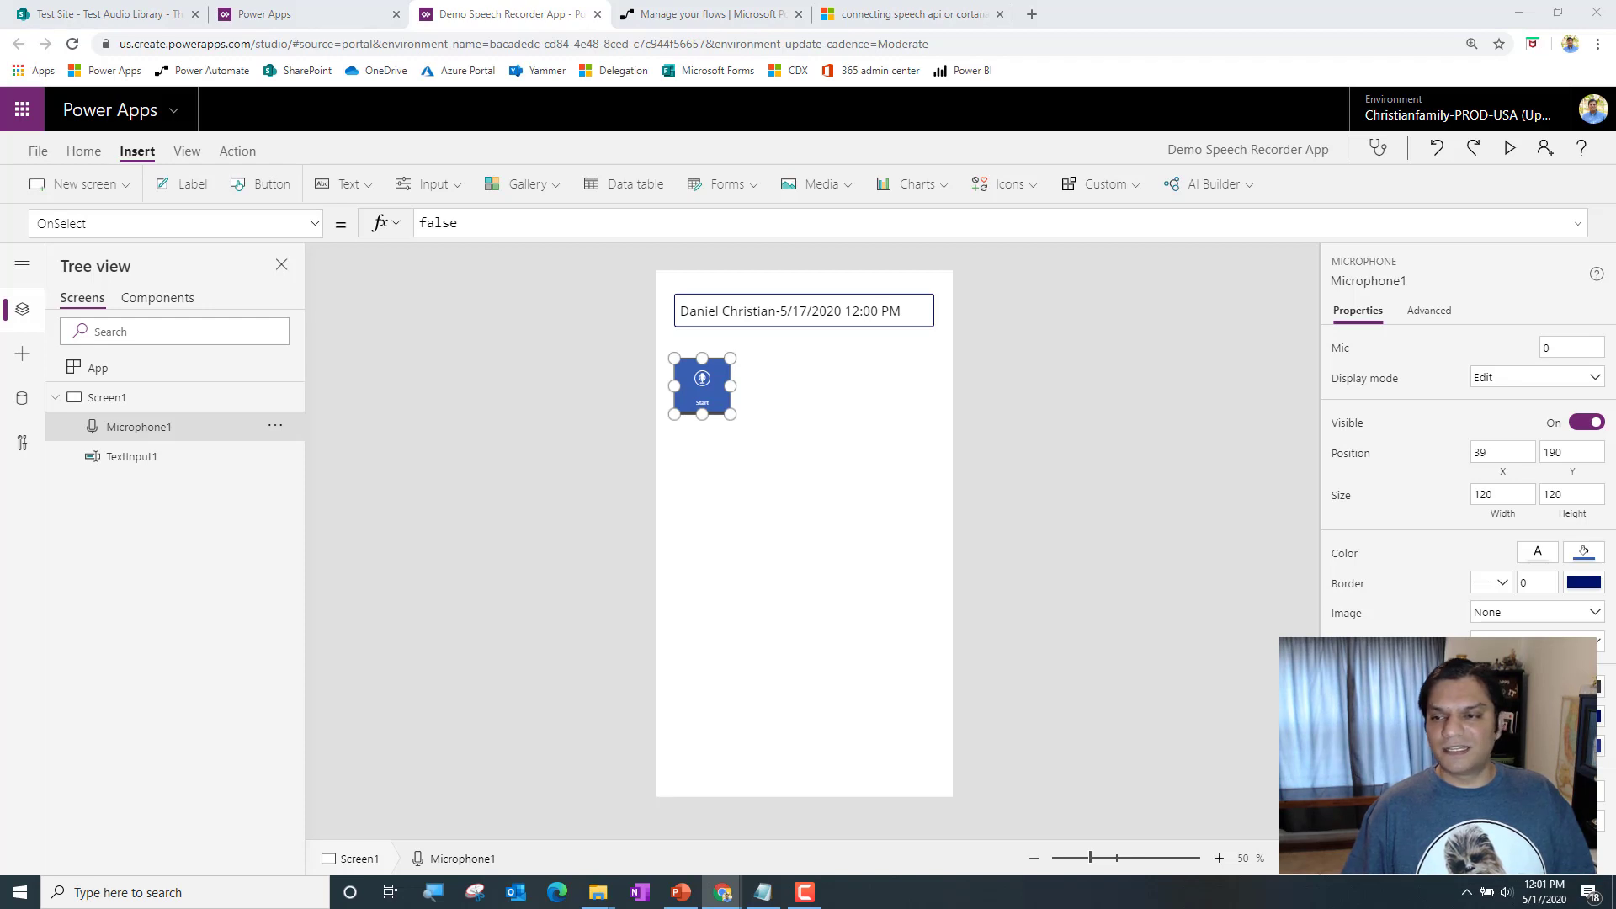
{"action": "left_click", "coordinate": [313, 223]}
{"action": "left_click", "coordinate": [207, 549]}
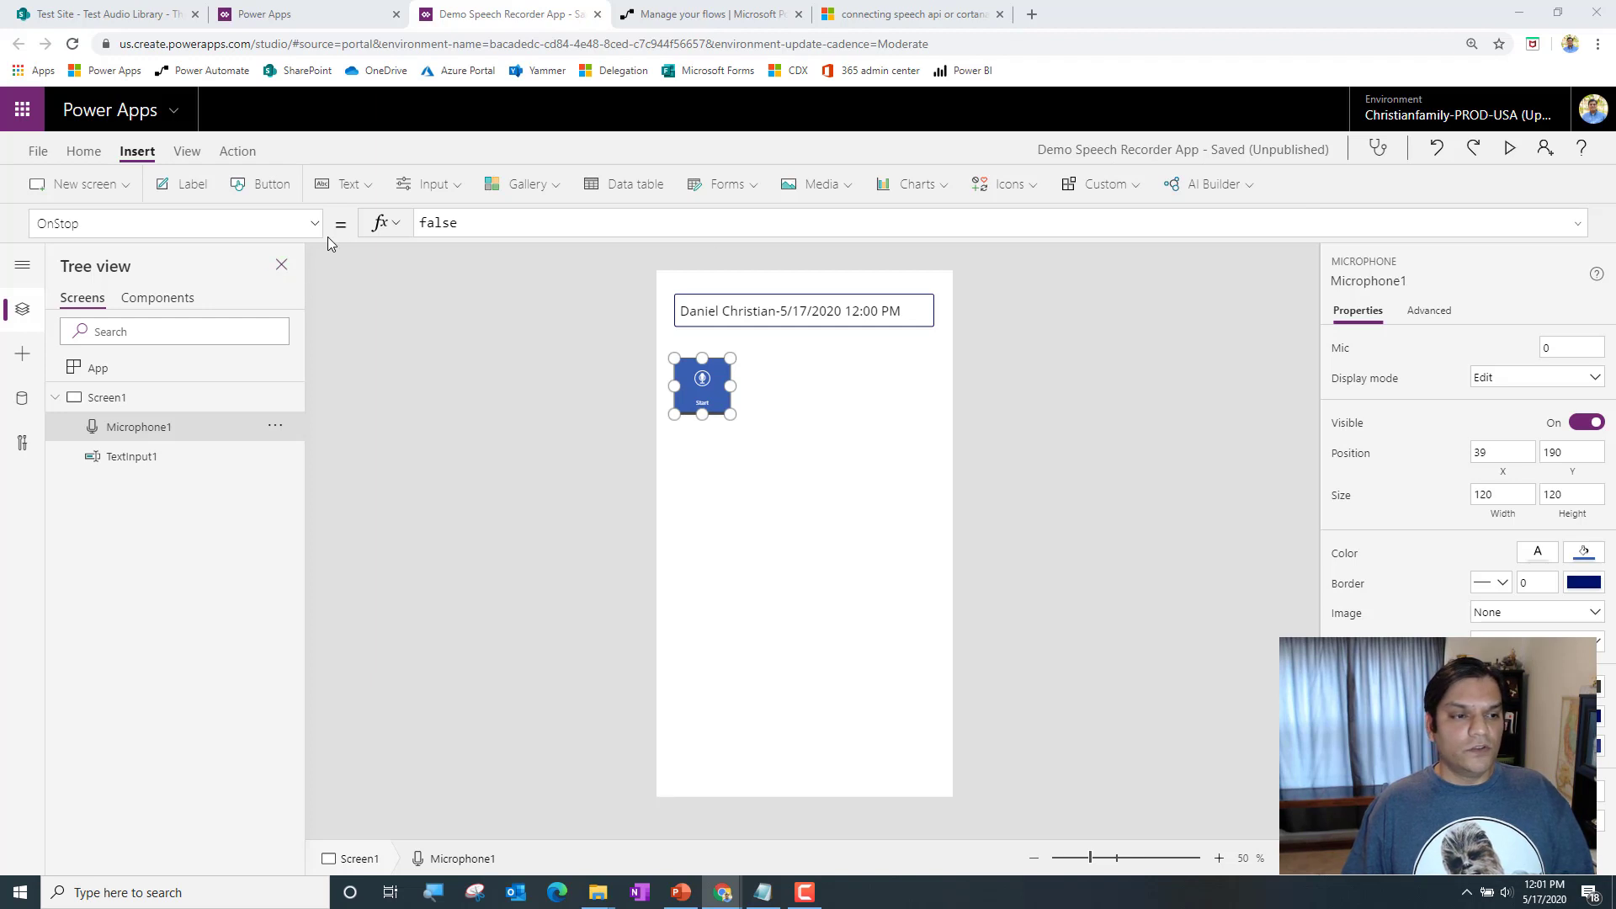
{"action": "left_click", "coordinate": [539, 229]}
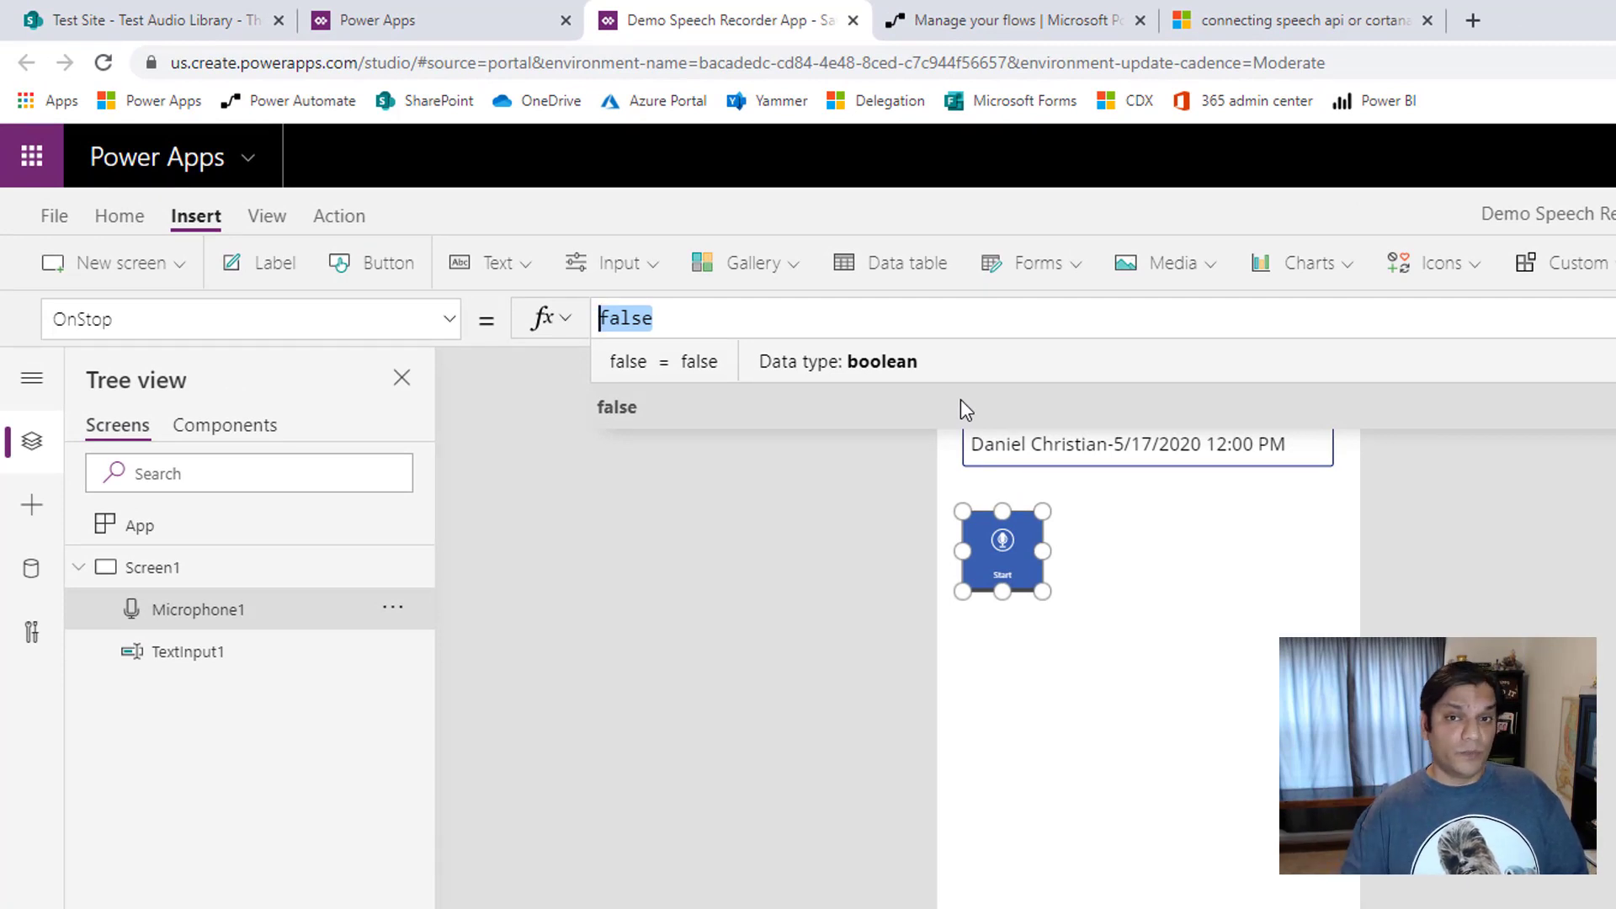
{"action": "type", "text": "Set ("}
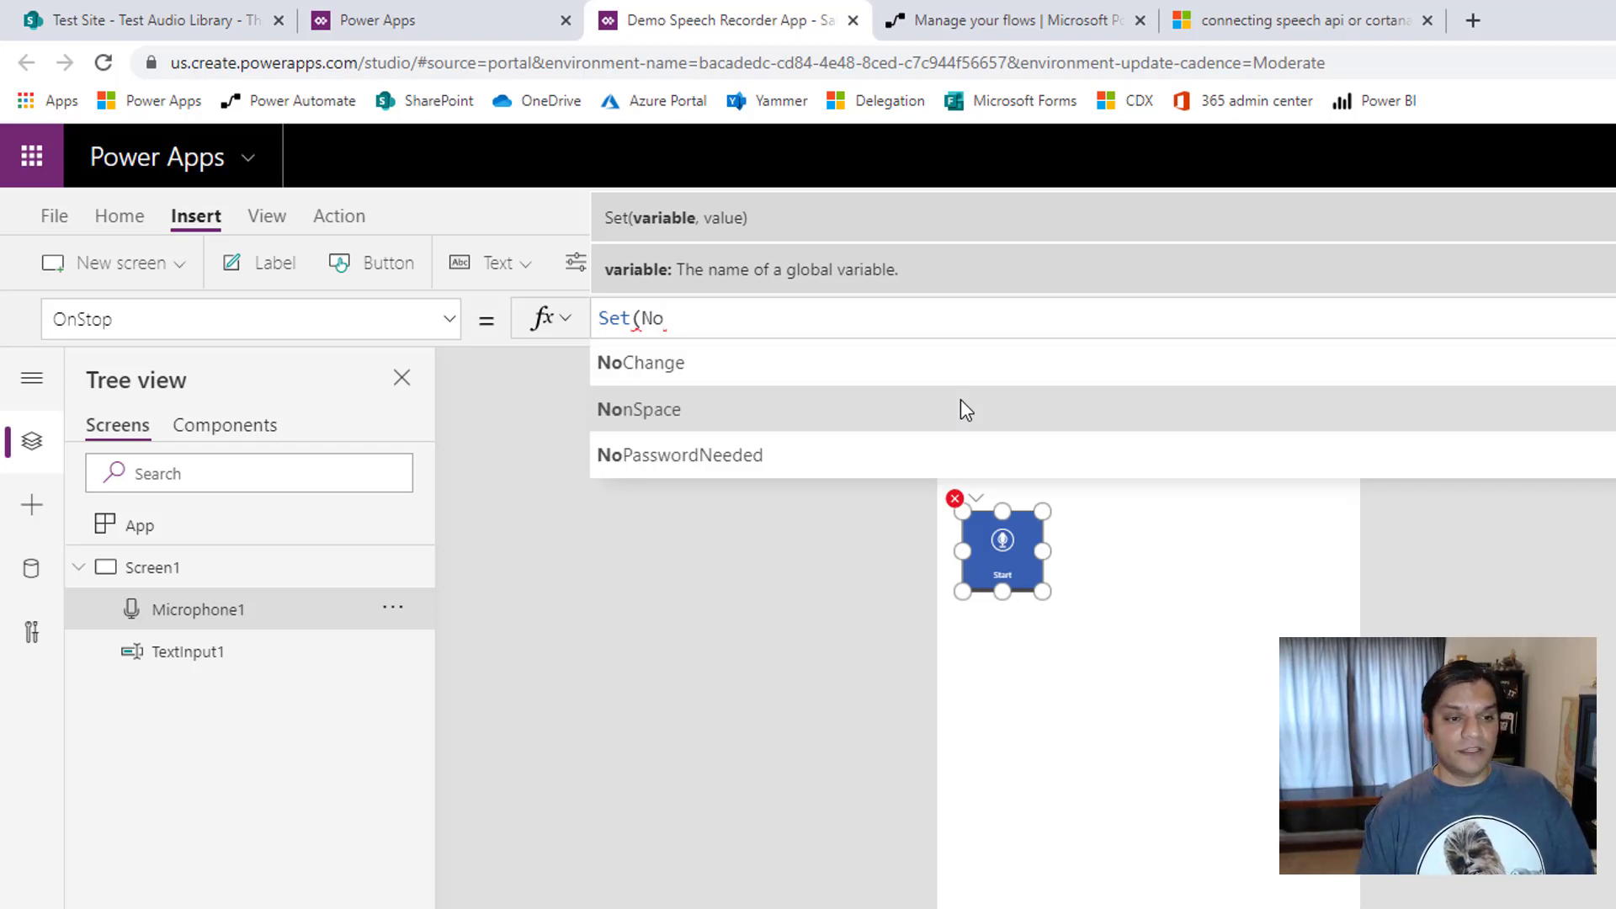
{"action": "type", "text": "w"}
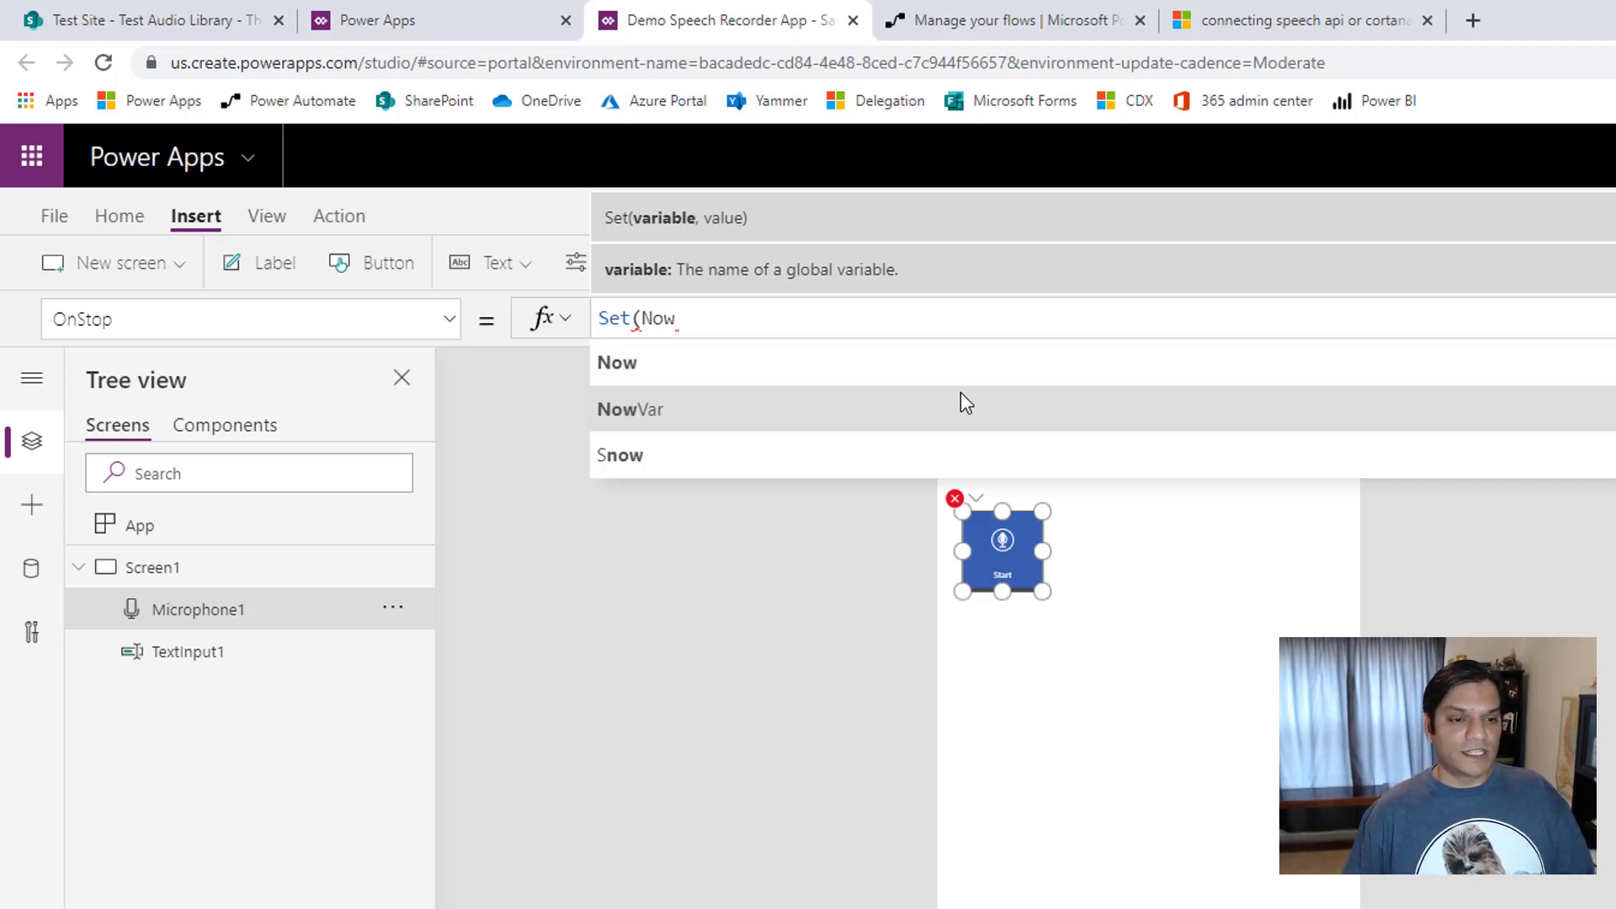
{"action": "left_click", "coordinate": [961, 396]}
{"action": "type", "text": ",set"}
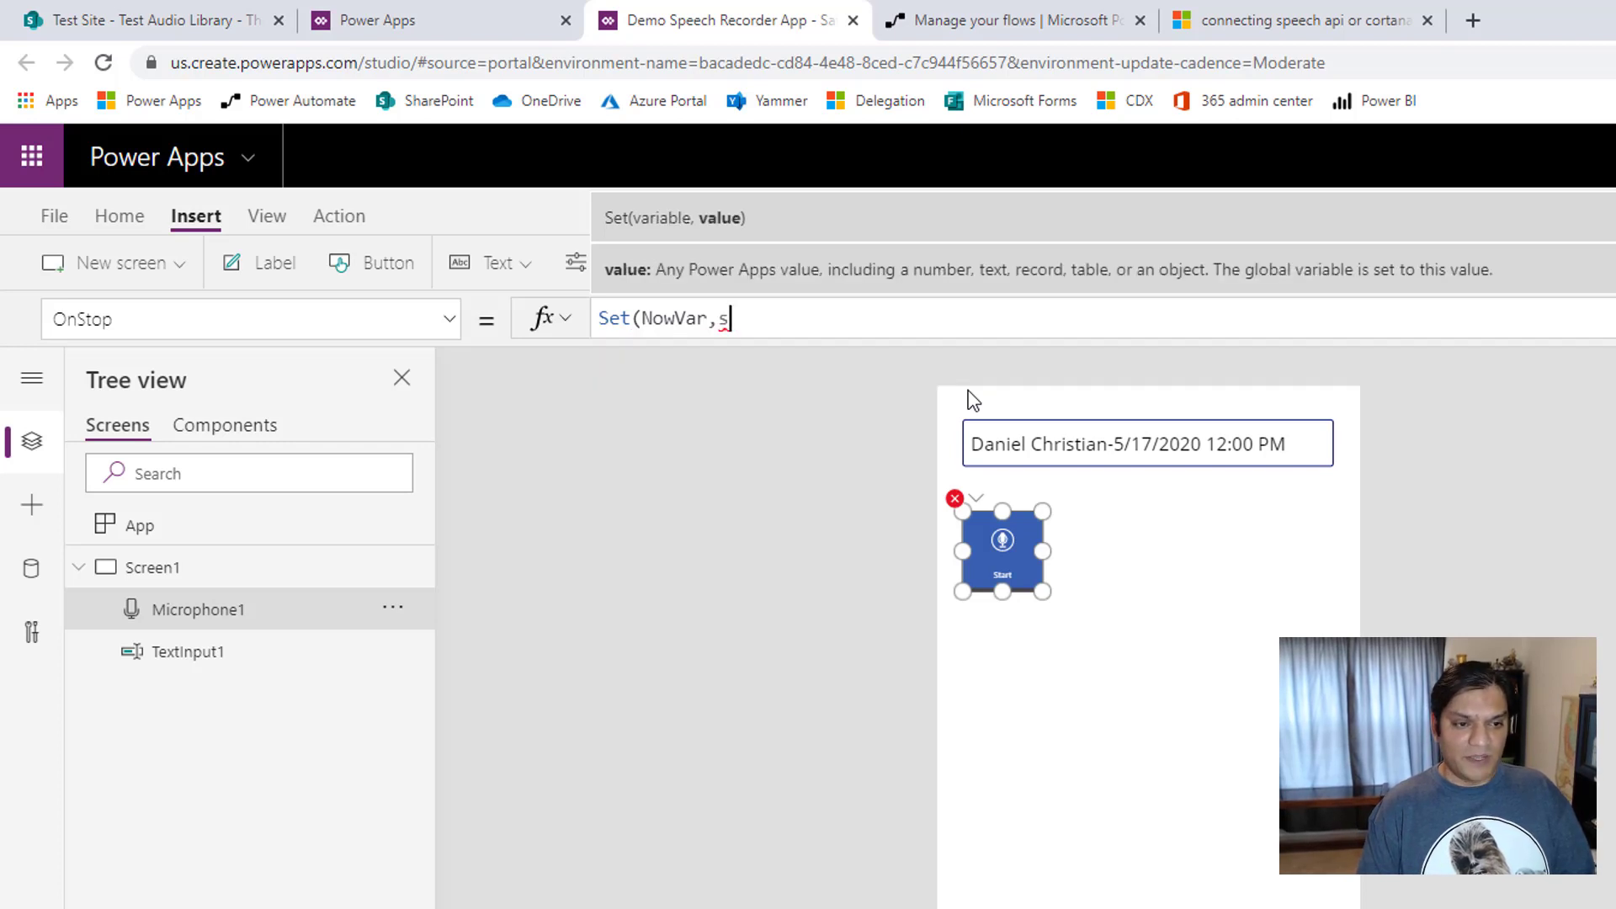
{"action": "key", "text": "BackSpace"}
{"action": "key", "text": "BackSpace"}
{"action": "key", "text": "BackSpace"}
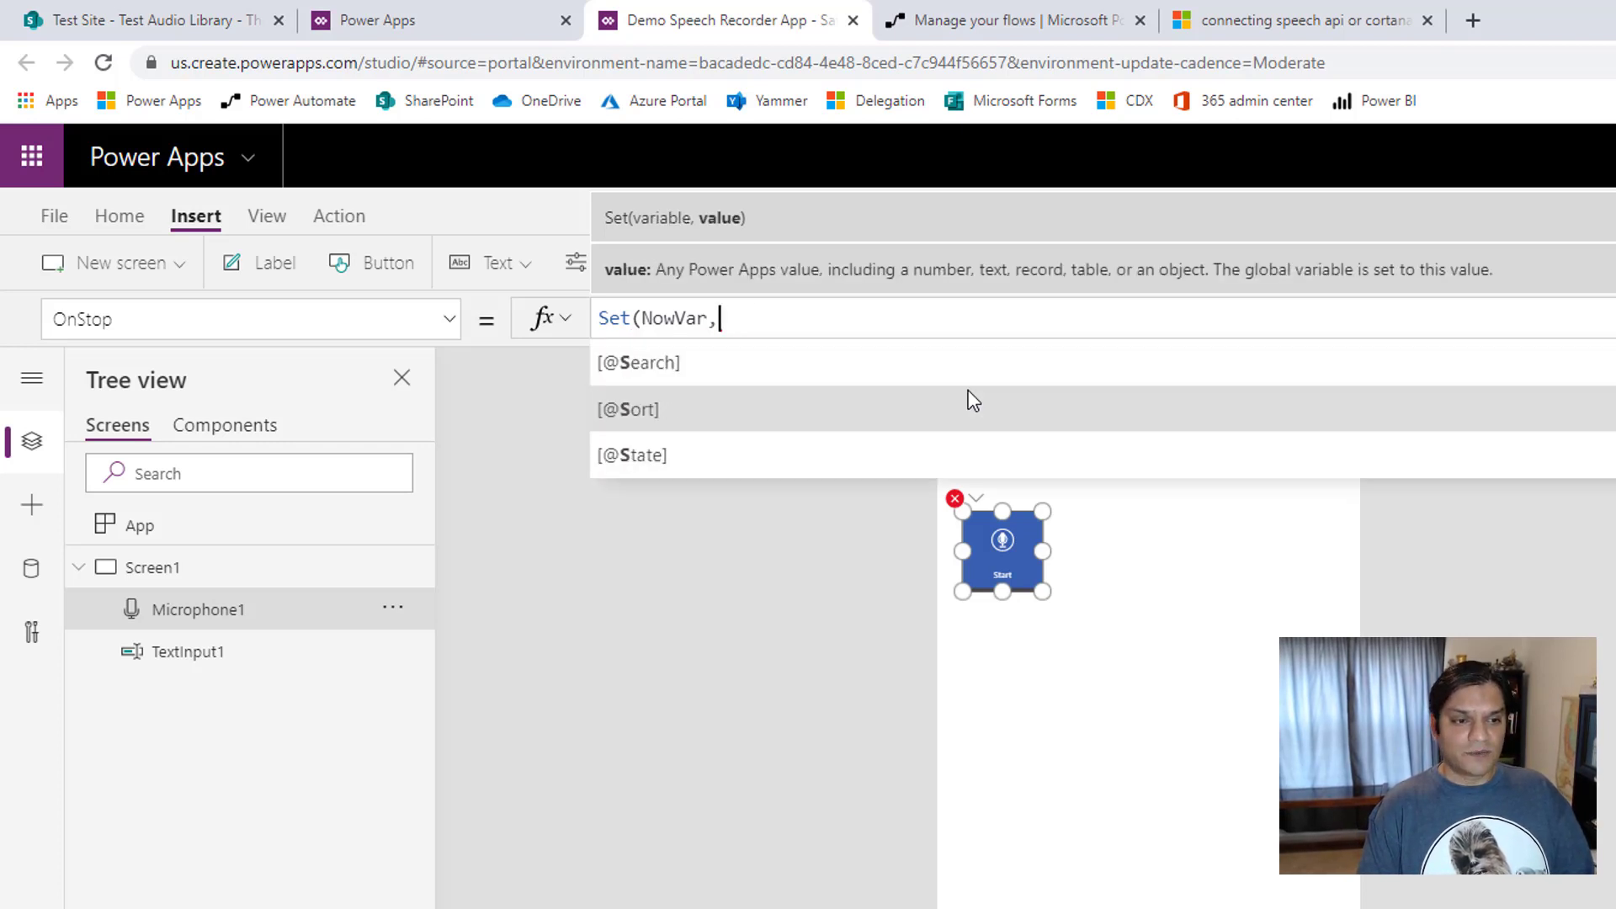
{"action": "type", "text": "now())"}
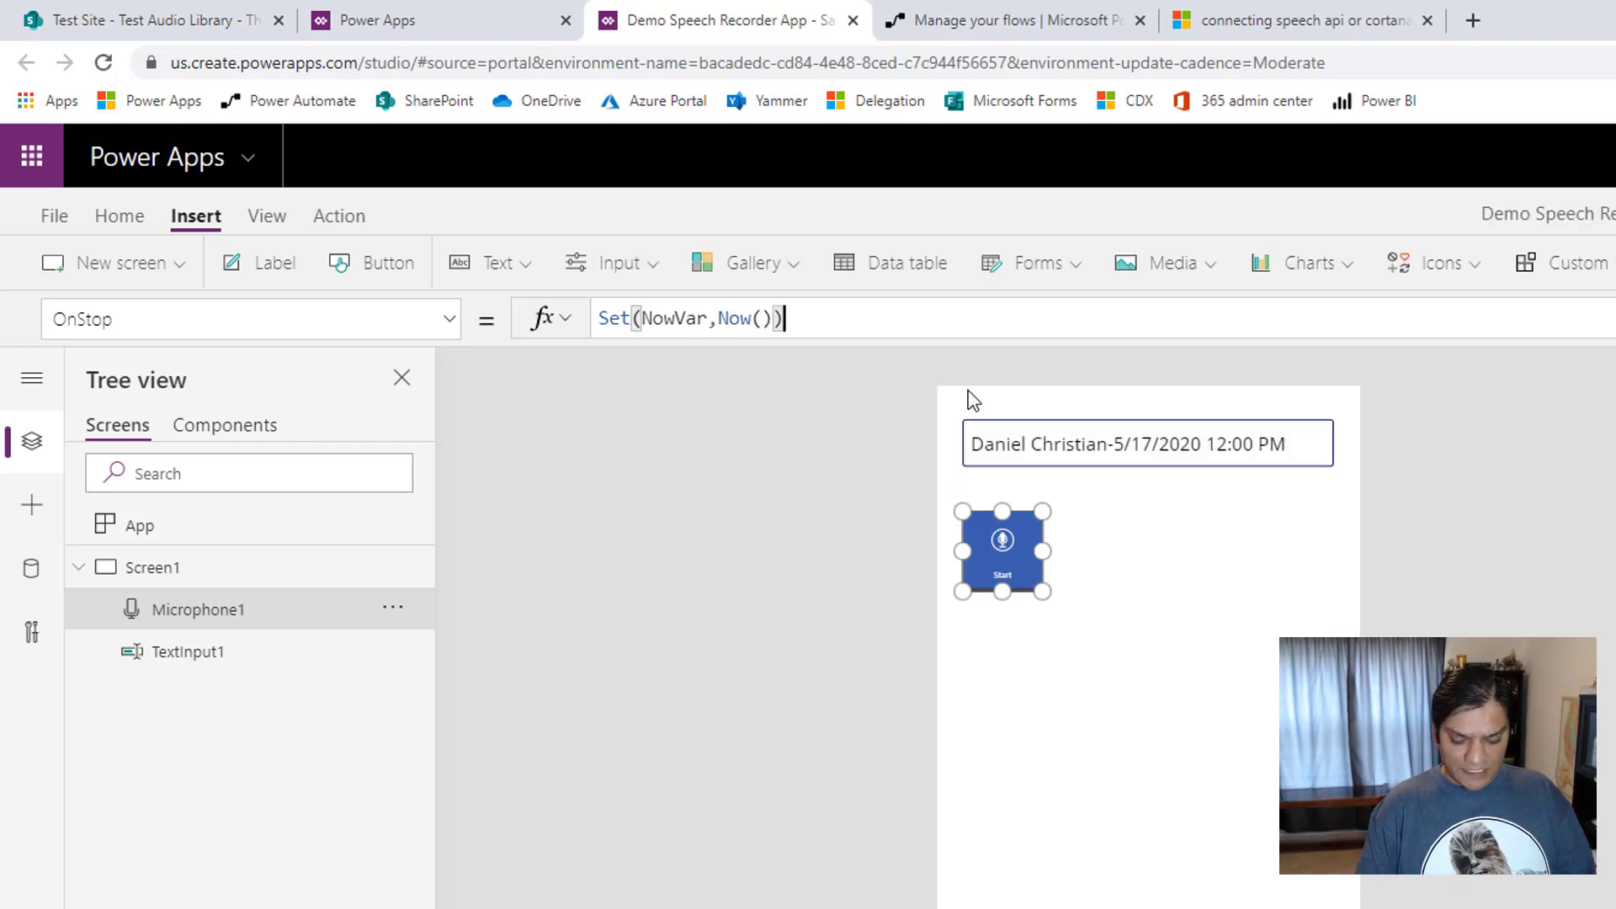
{"action": "type", "text": ";"}
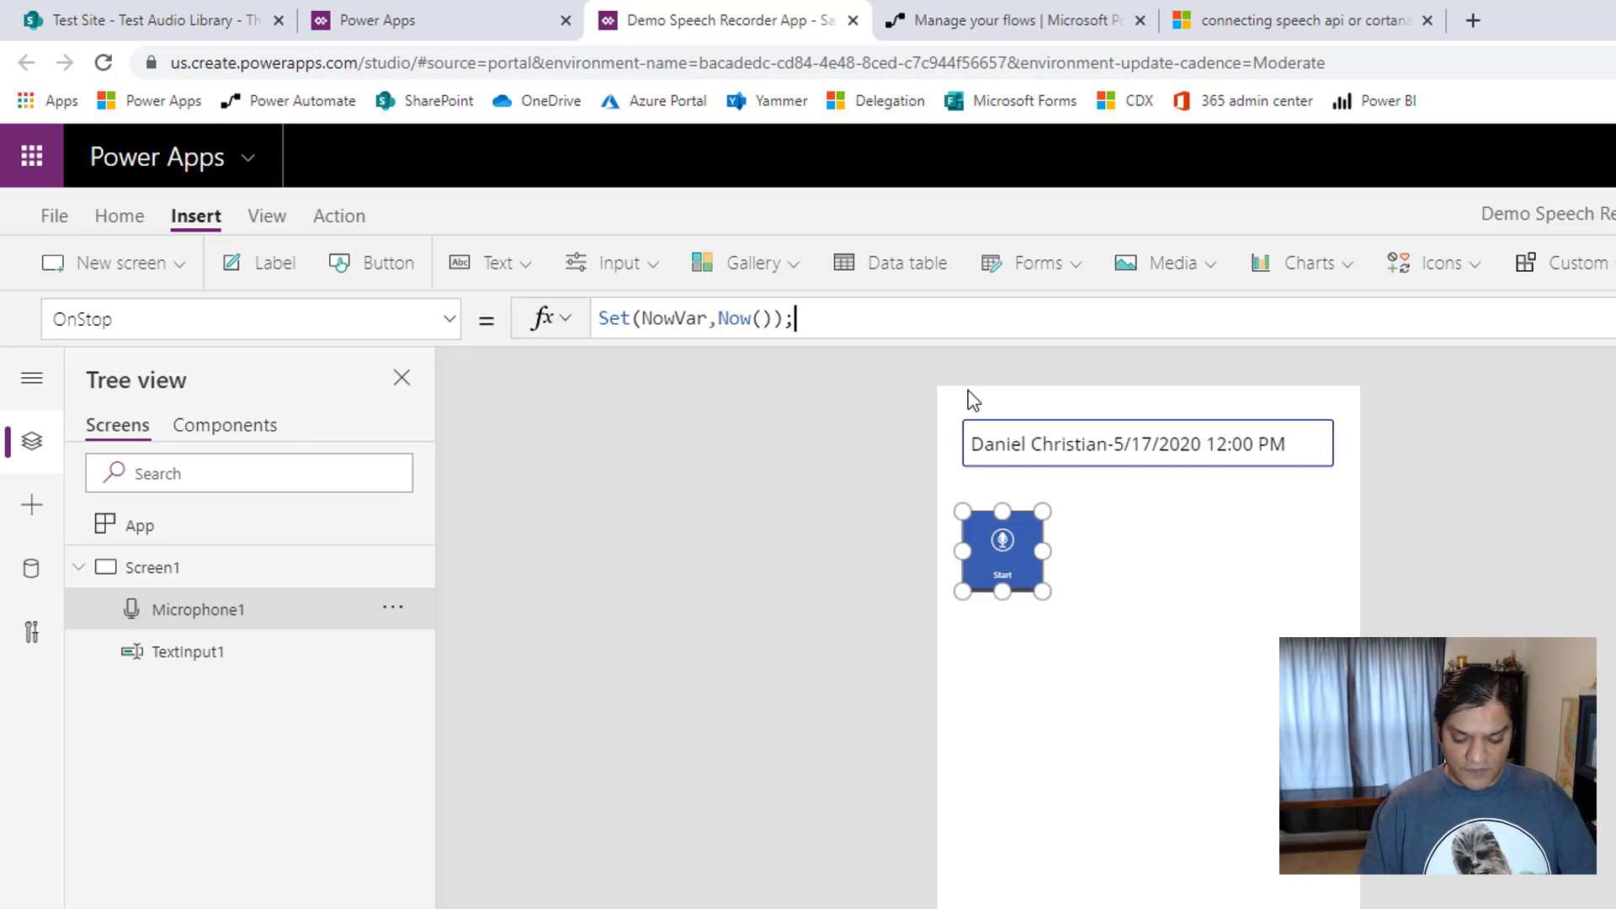
Add a second line to the microphone's OnStop formula: Set(TempRecordingVar,Microphone1.Audio);
{"action": "key", "text": "shift+Return"}
{"action": "type", "text": "Set"}
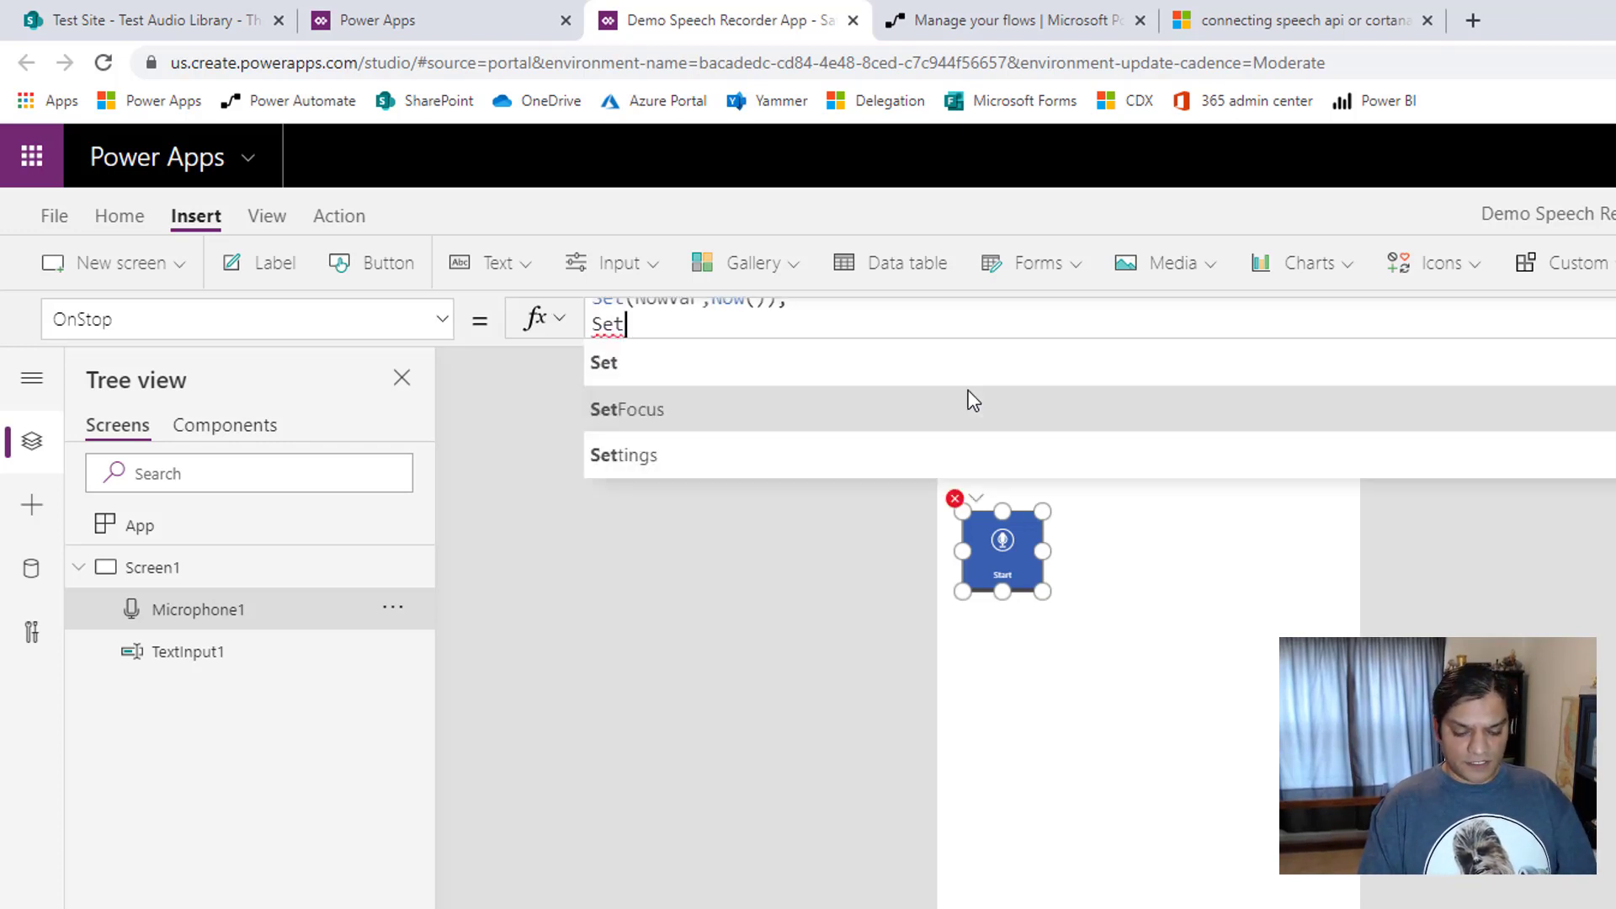
{"action": "type", "text": "(Temp"}
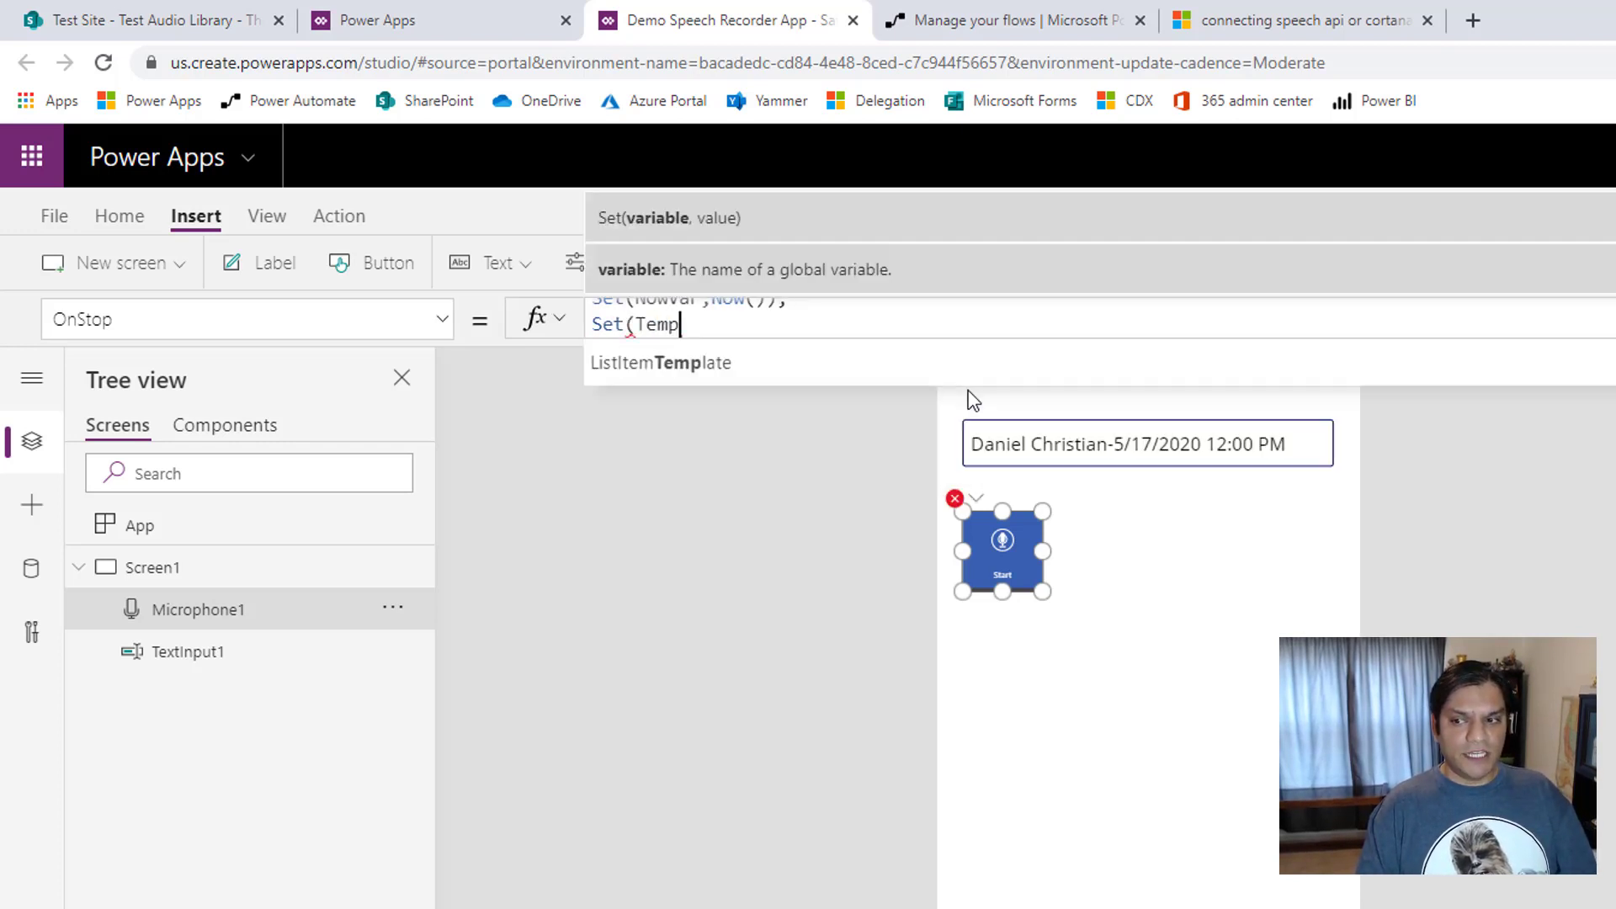
{"action": "type", "text": "Recordin"}
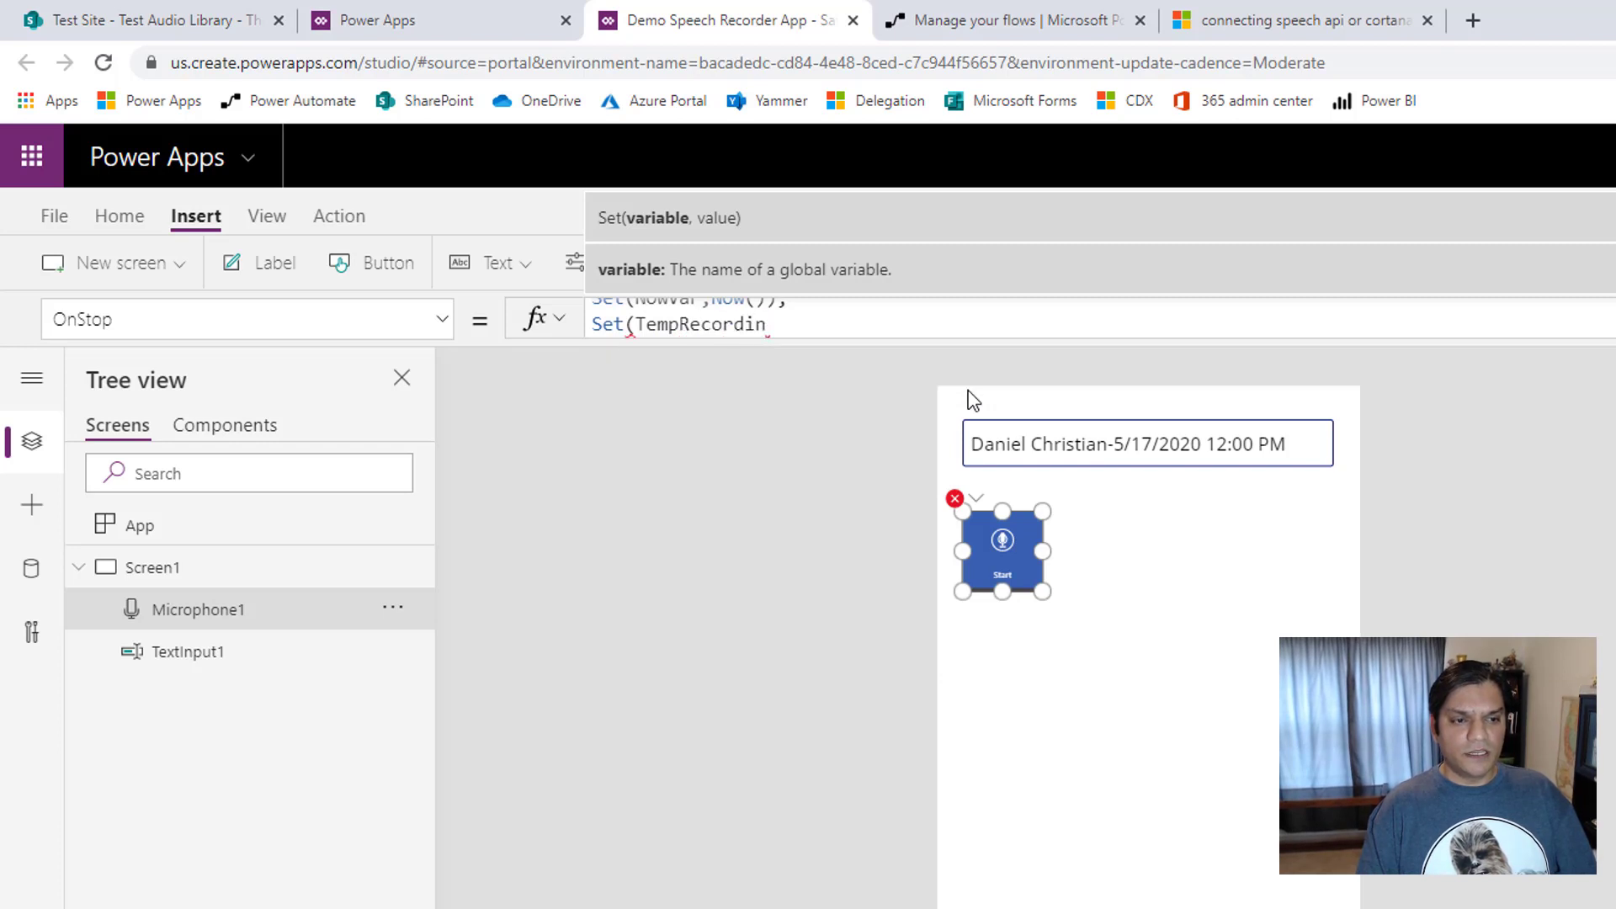
{"action": "type", "text": "gVar"}
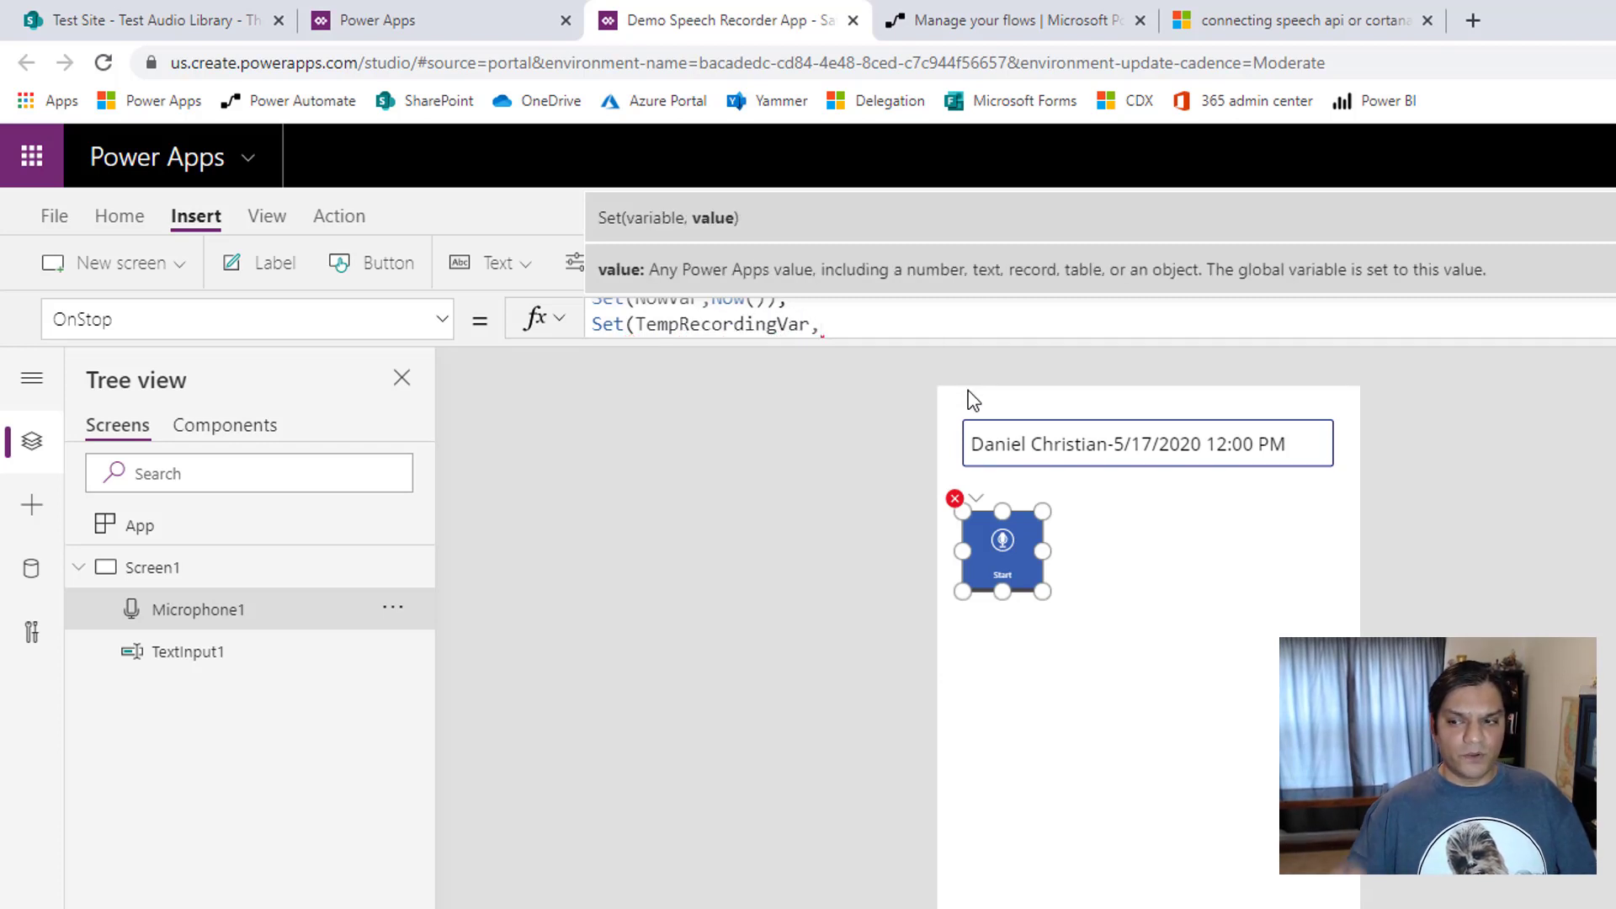
{"action": "type", "text": ","}
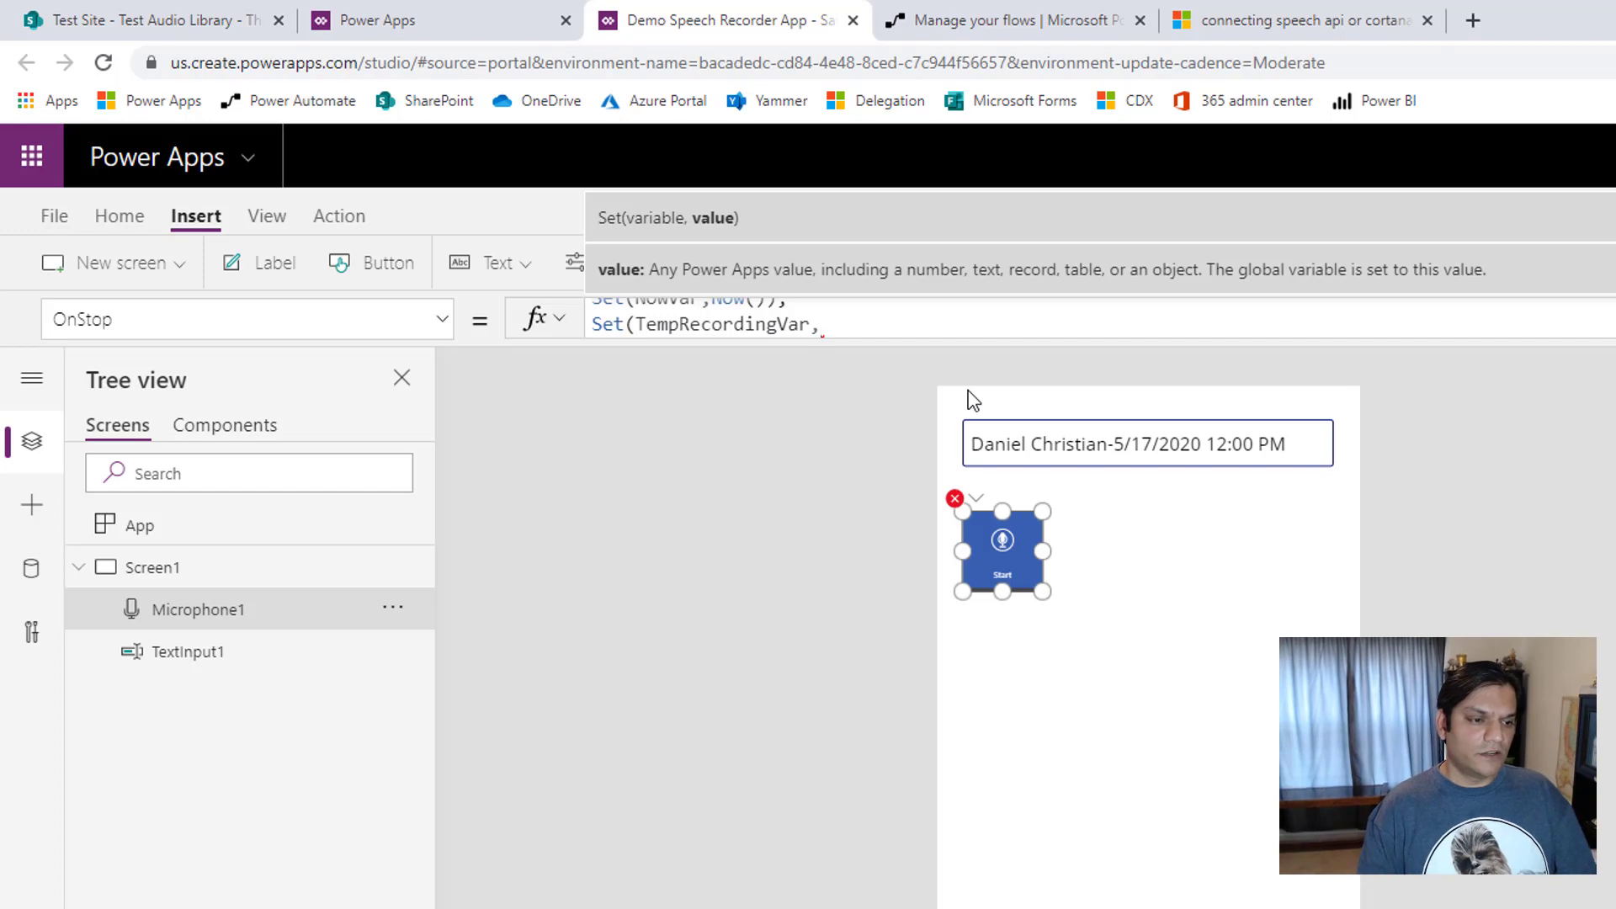
{"action": "type", "text": "micr"}
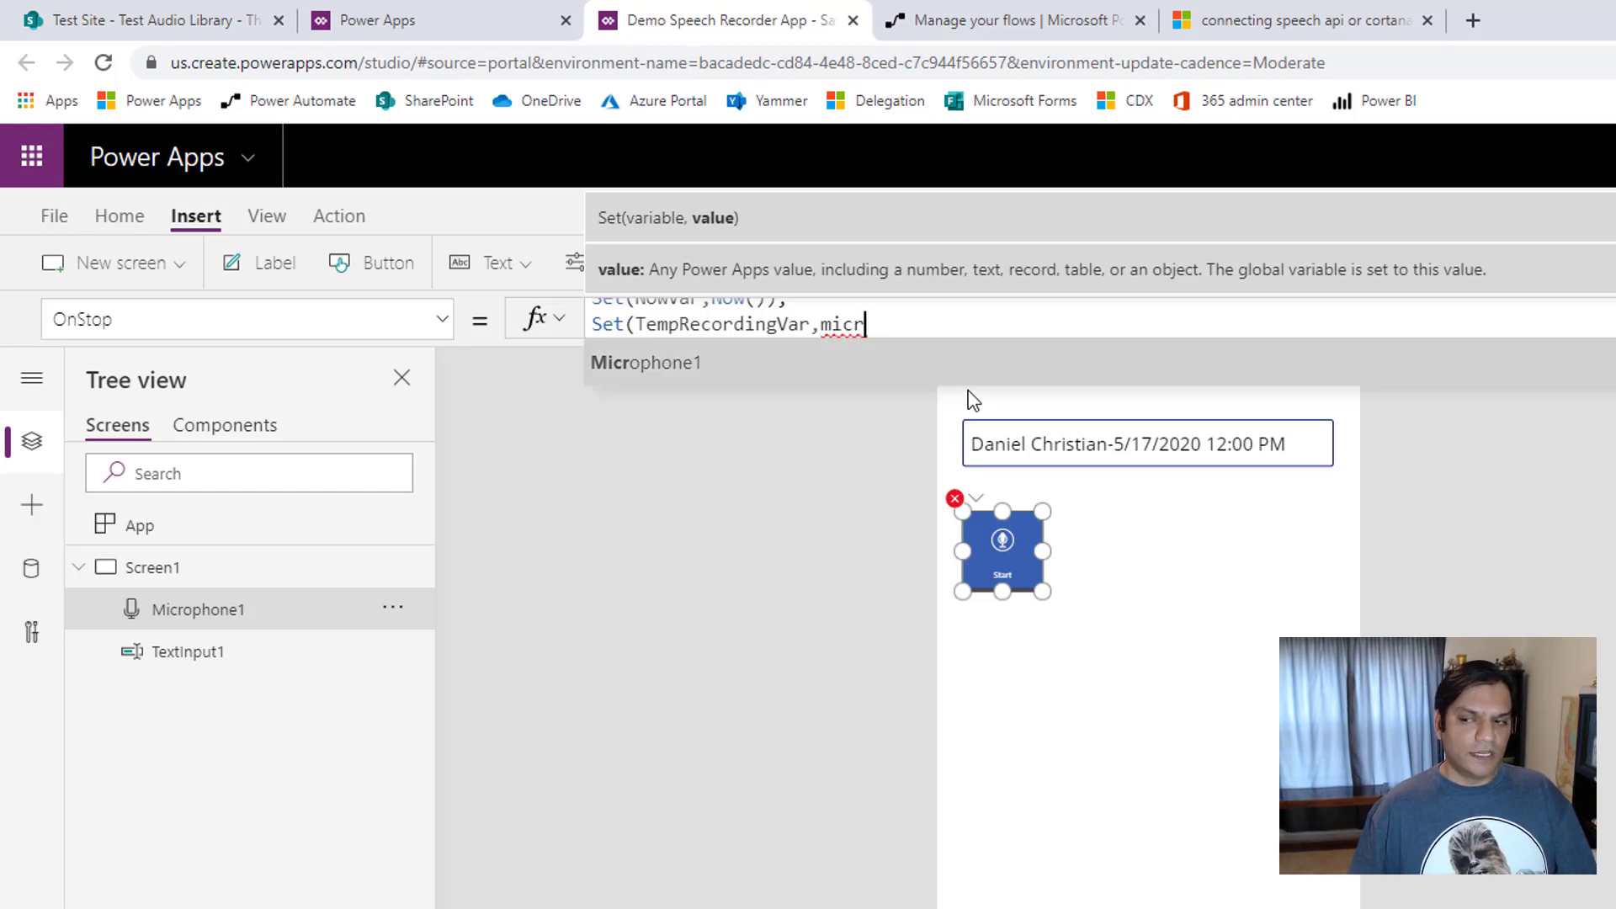
{"action": "key", "text": "Tab"}
{"action": "type", "text": "."}
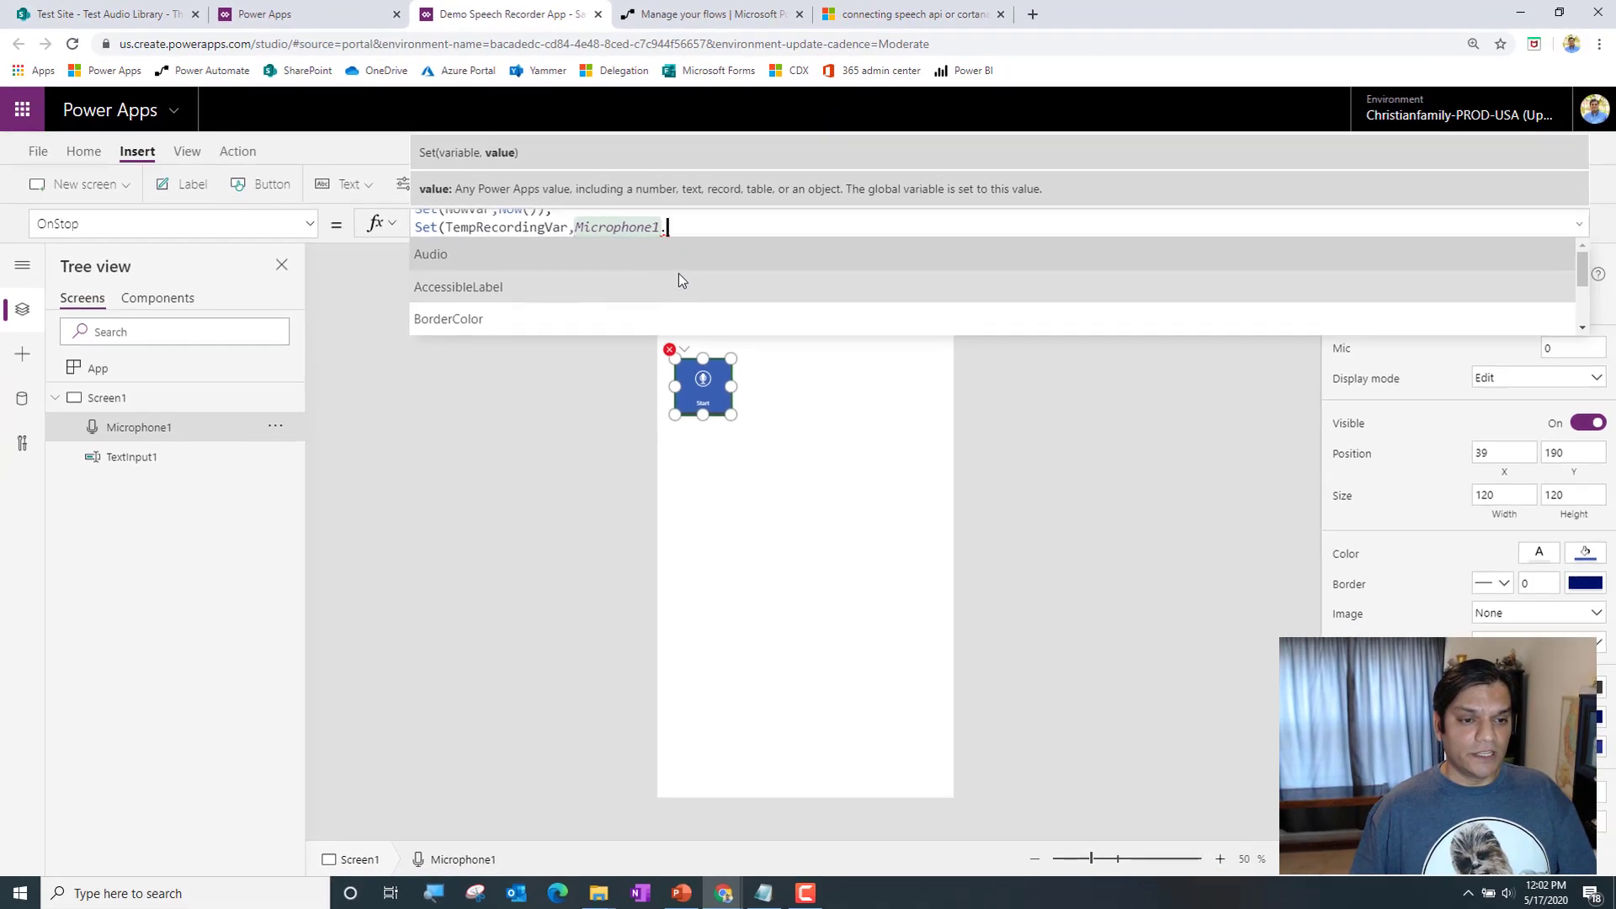
{"action": "key", "text": "Tab"}
{"action": "type", "text": ");"}
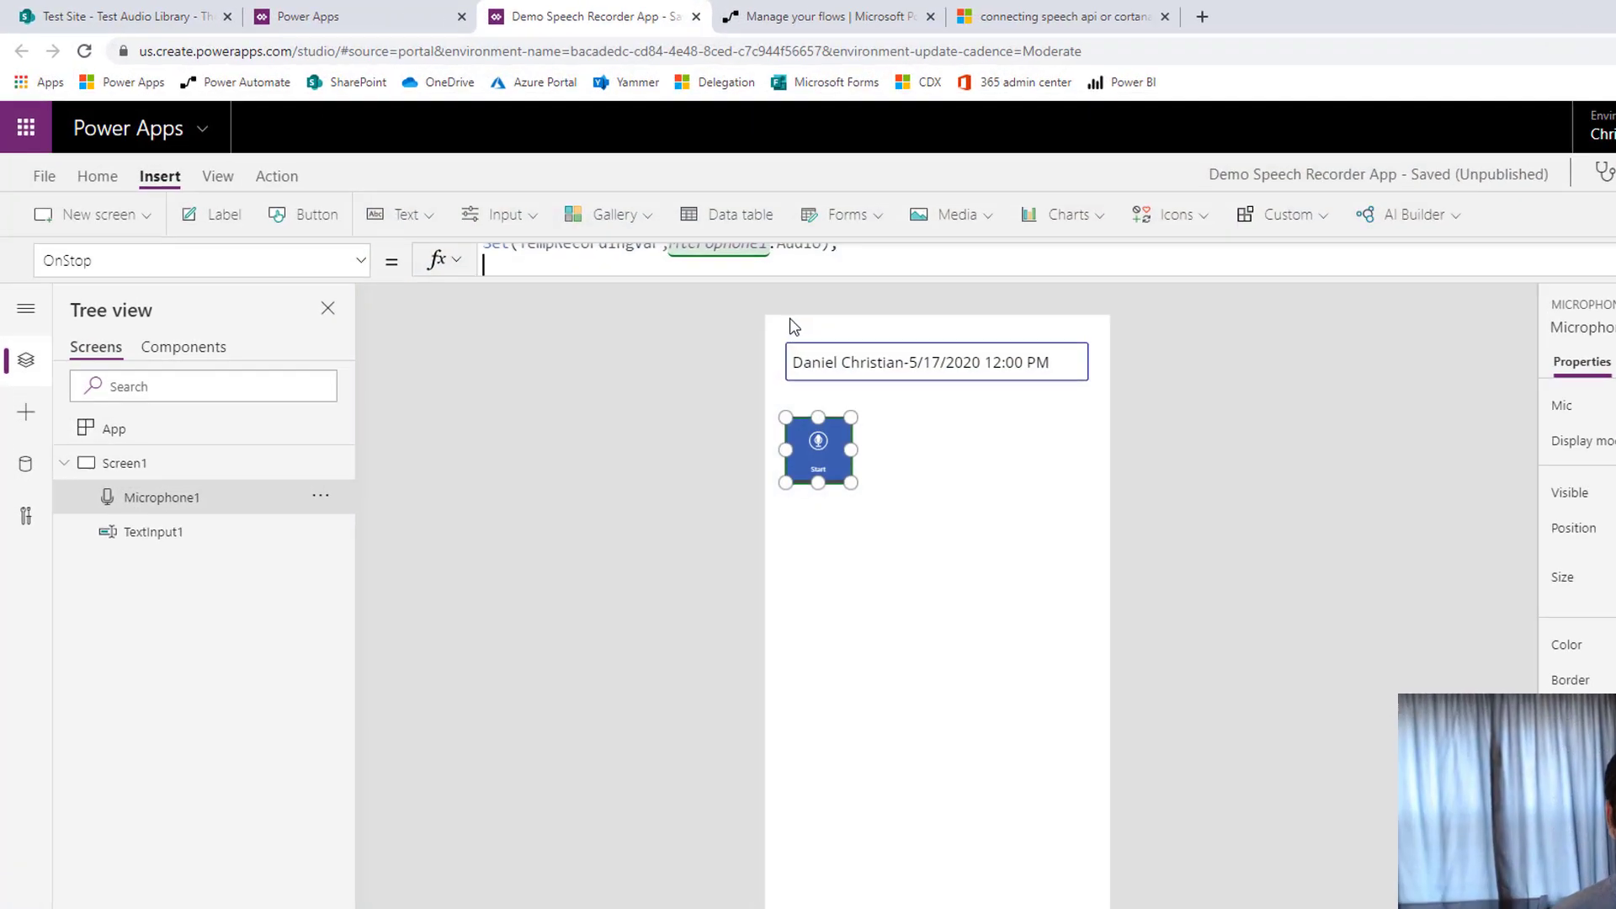
Add a third line to the microphone's OnStop formula: Set(tempJSON,JSON(Microphone1.Audio,IncludeBinaryData));
{"action": "key", "text": "shift+Return"}
{"action": "type", "text": "Set("}
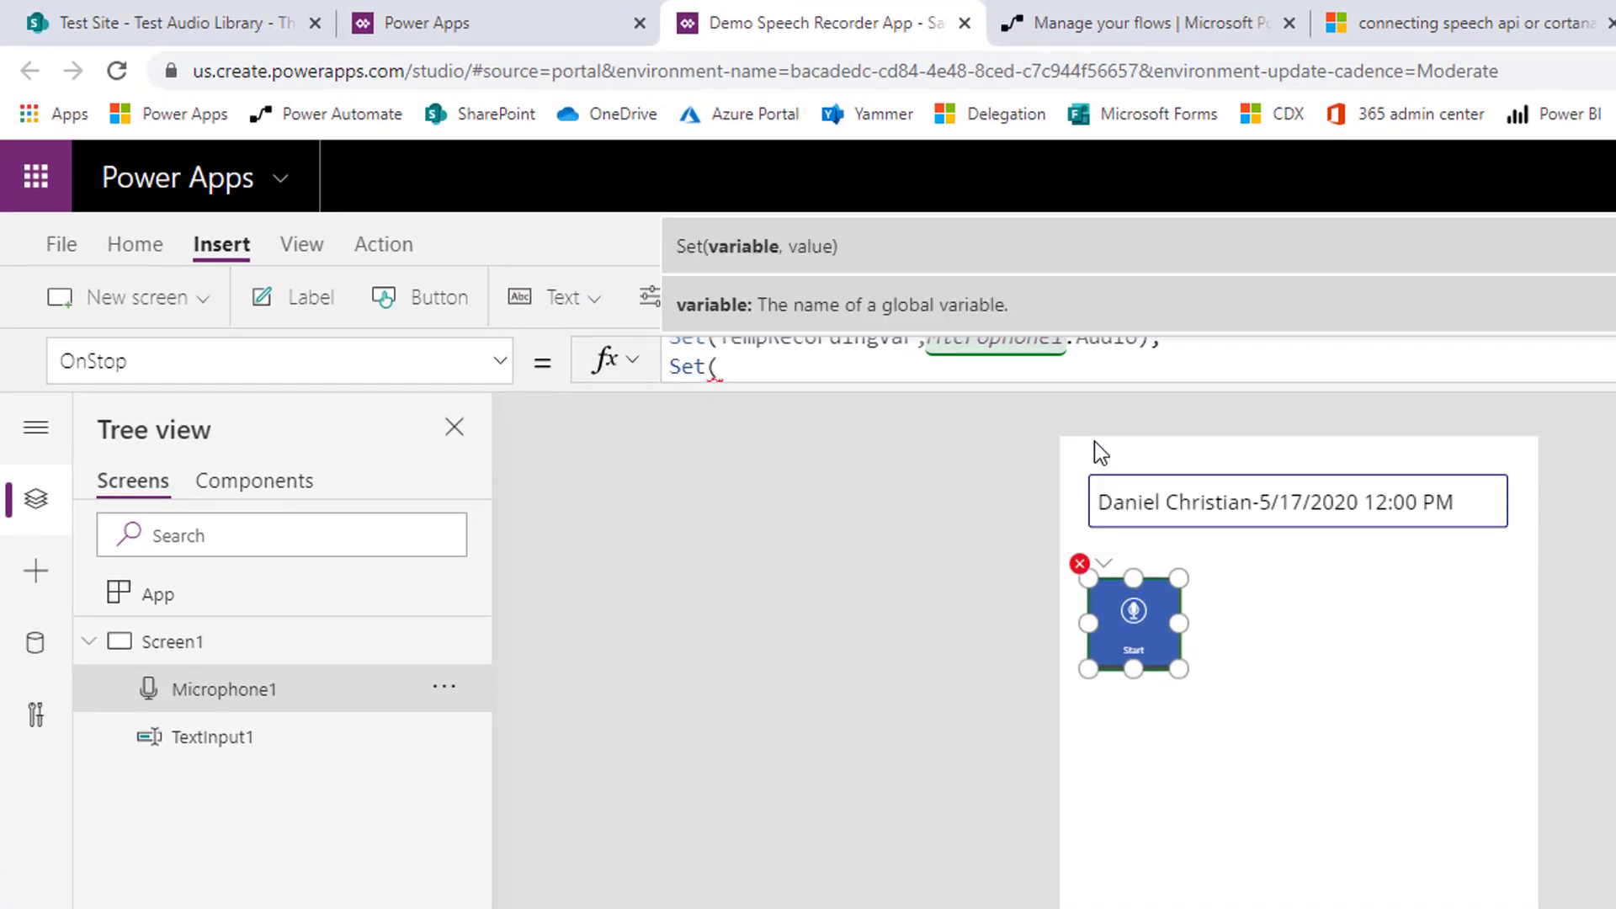
{"action": "type", "text": "tempJSON,"}
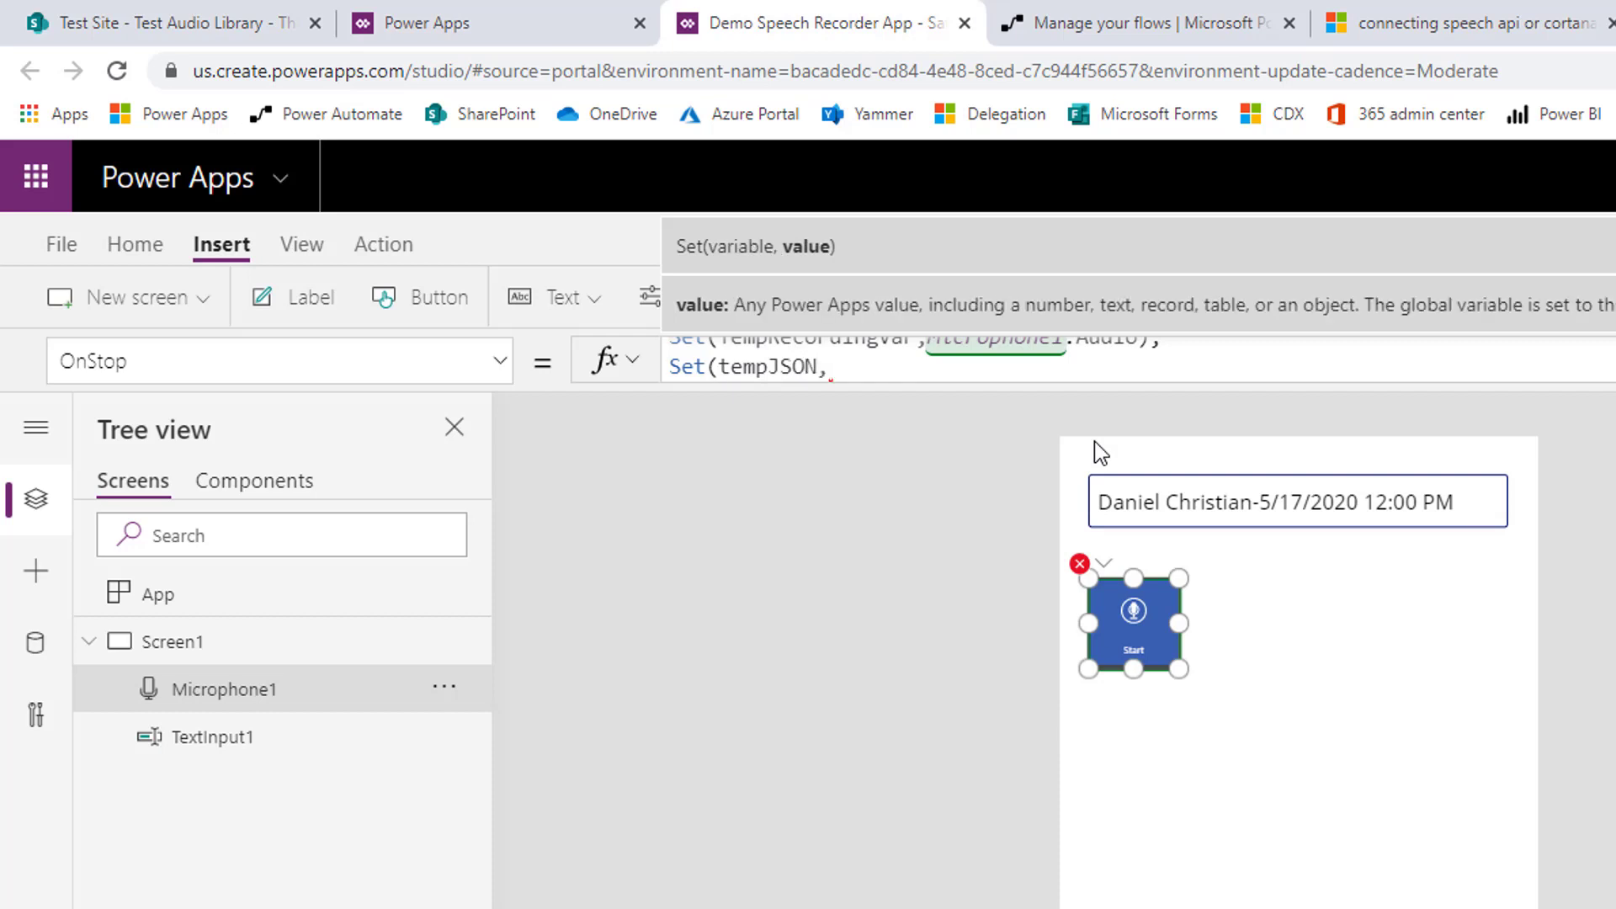
{"action": "type", "text": "J"}
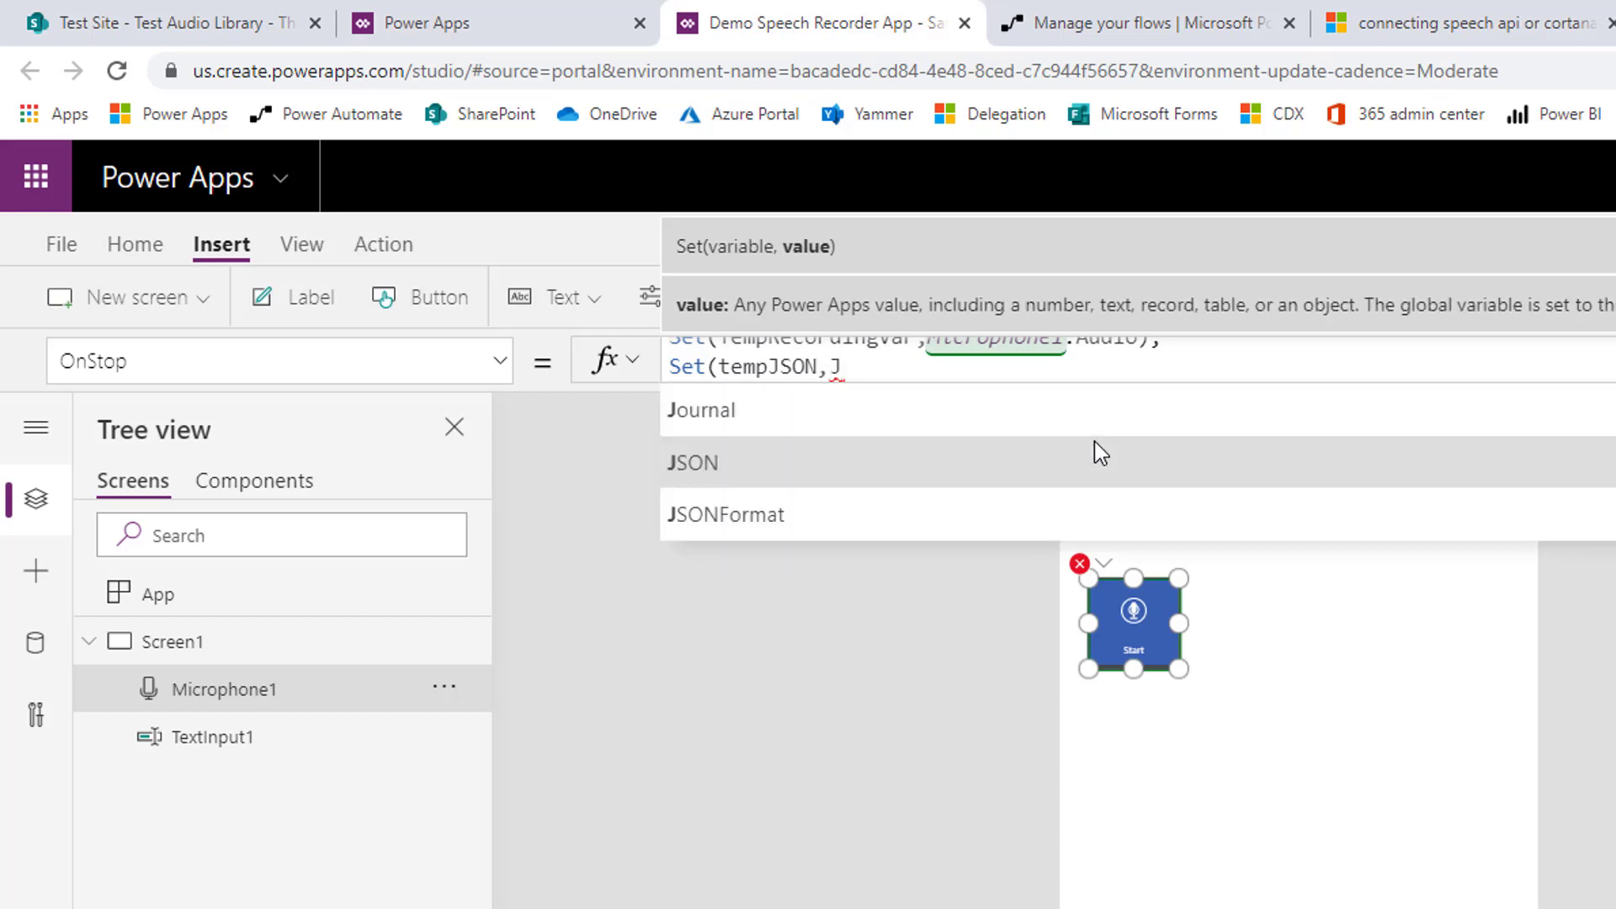
{"action": "left_click", "coordinate": [1085, 461]}
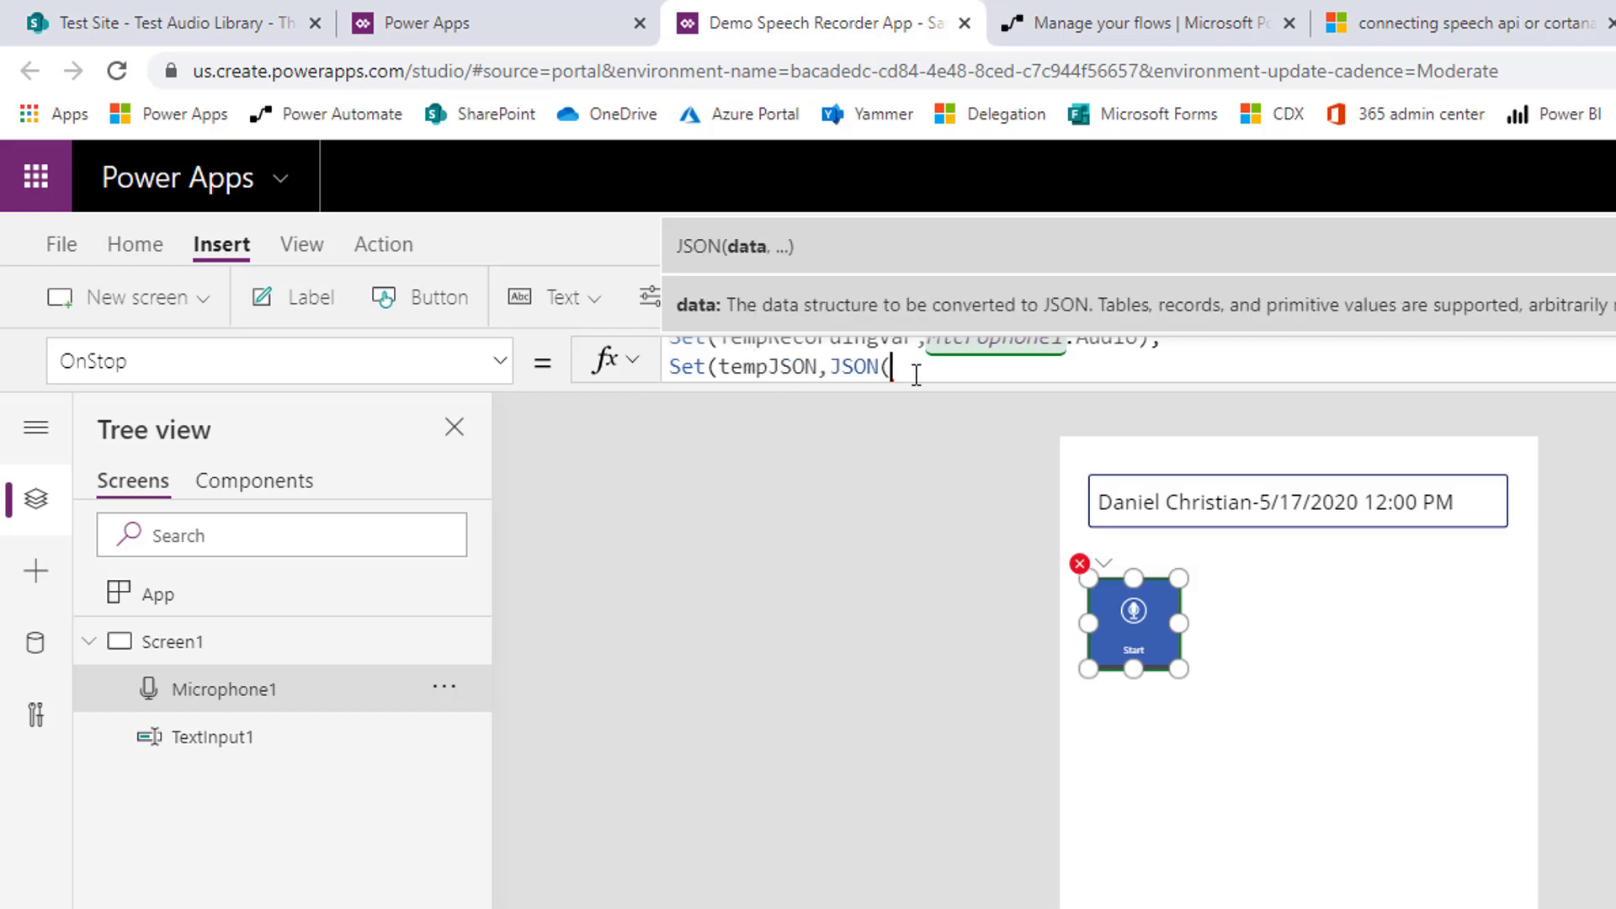
{"action": "type", "text": "micr"}
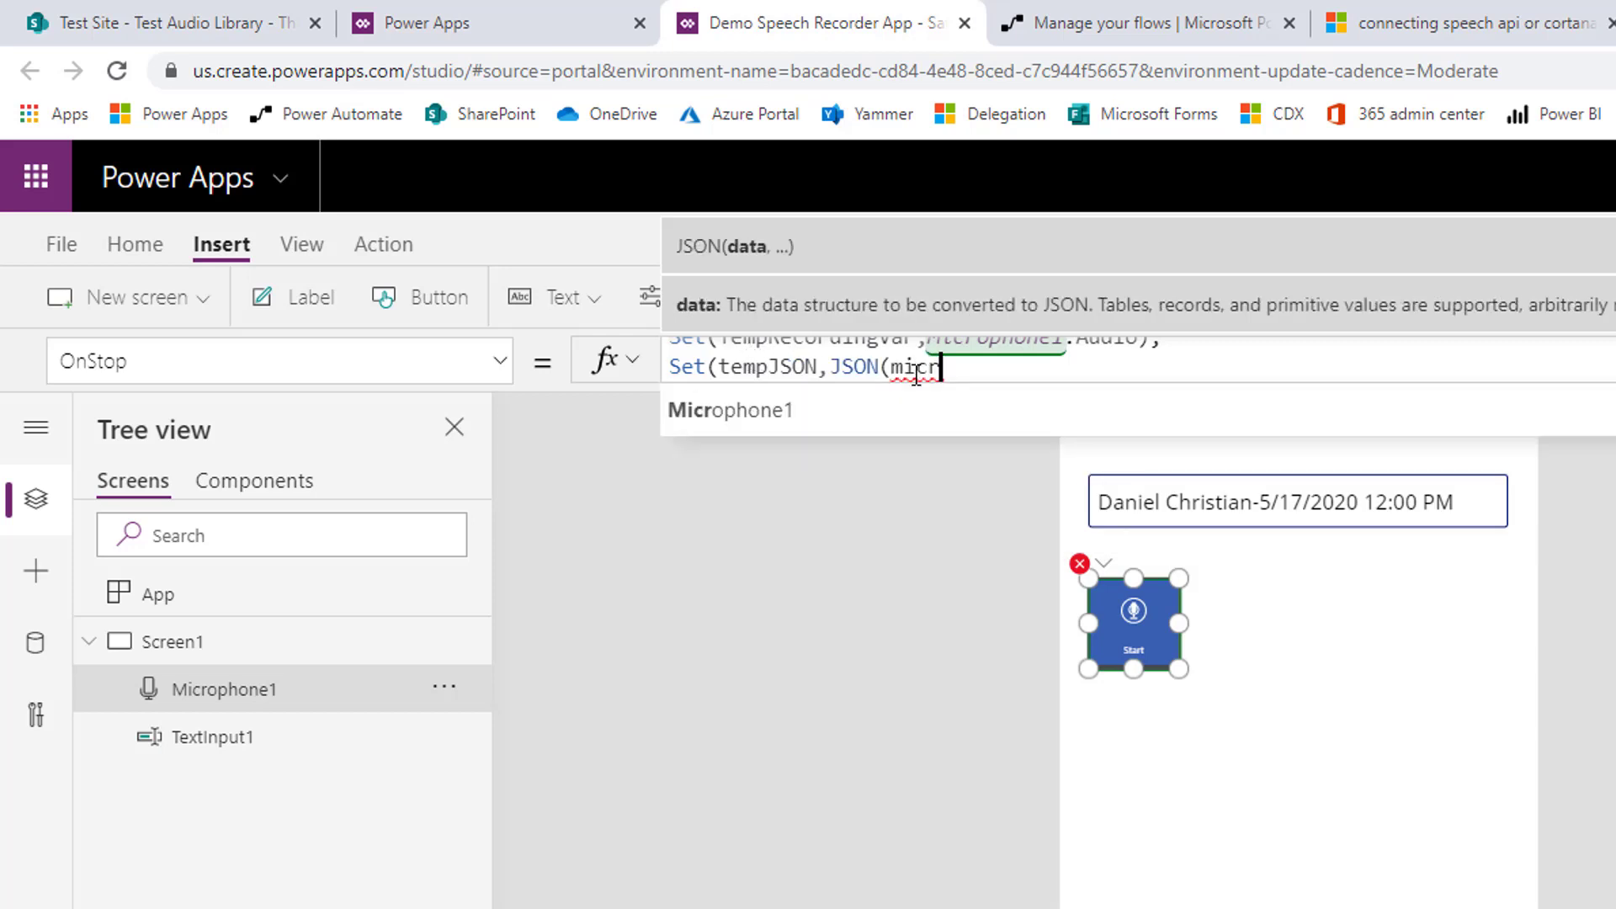
{"action": "key", "text": "Tab"}
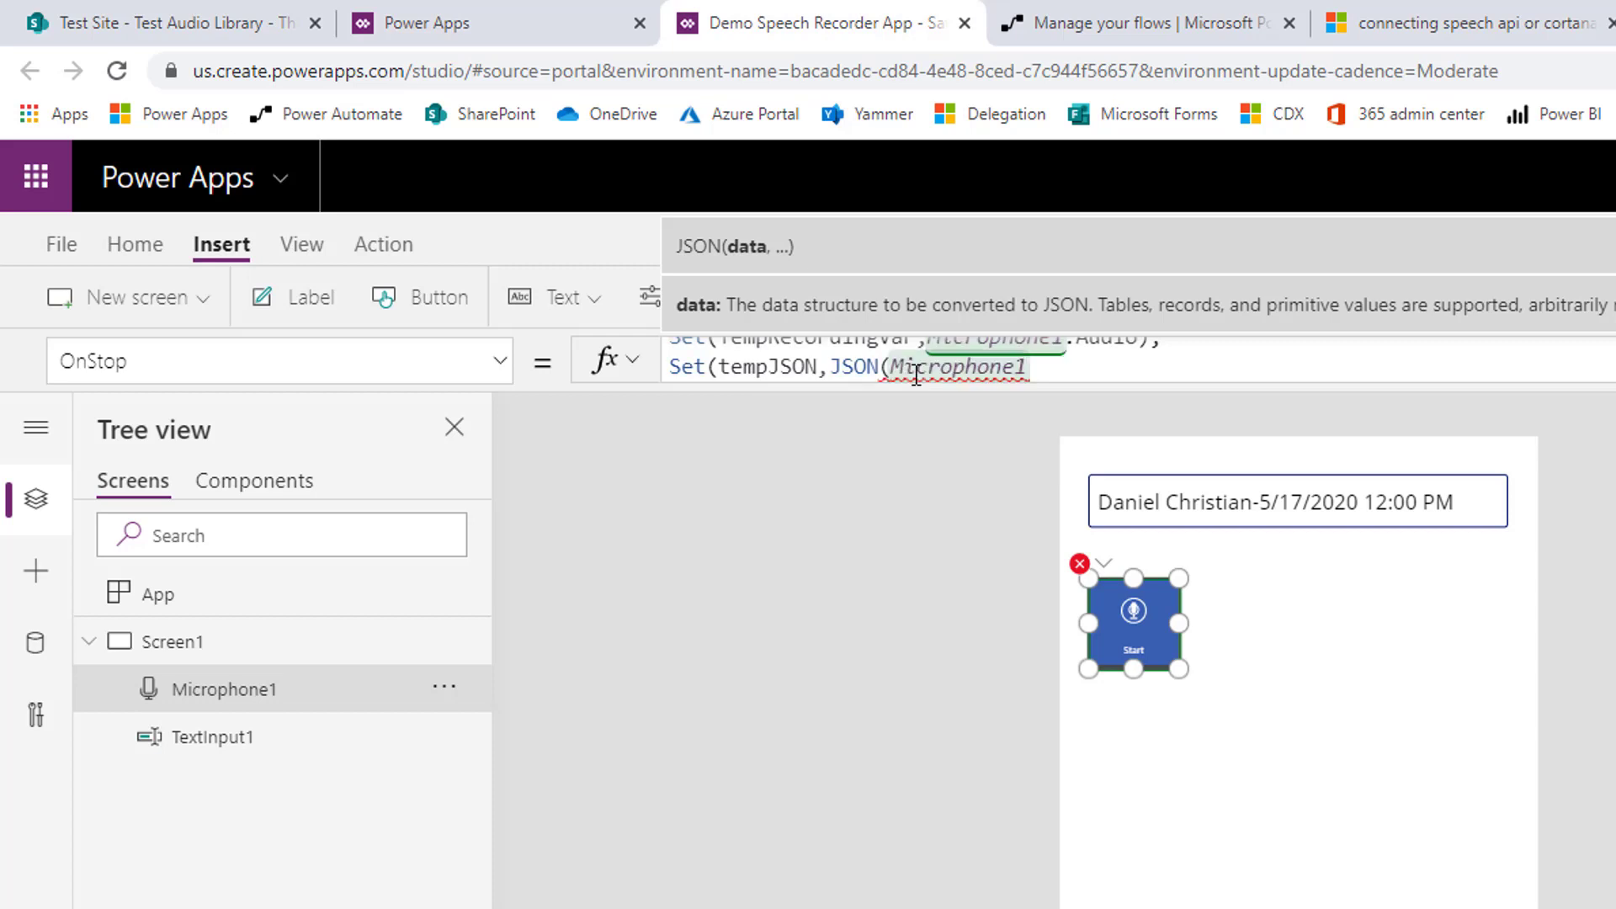
{"action": "type", "text": "."}
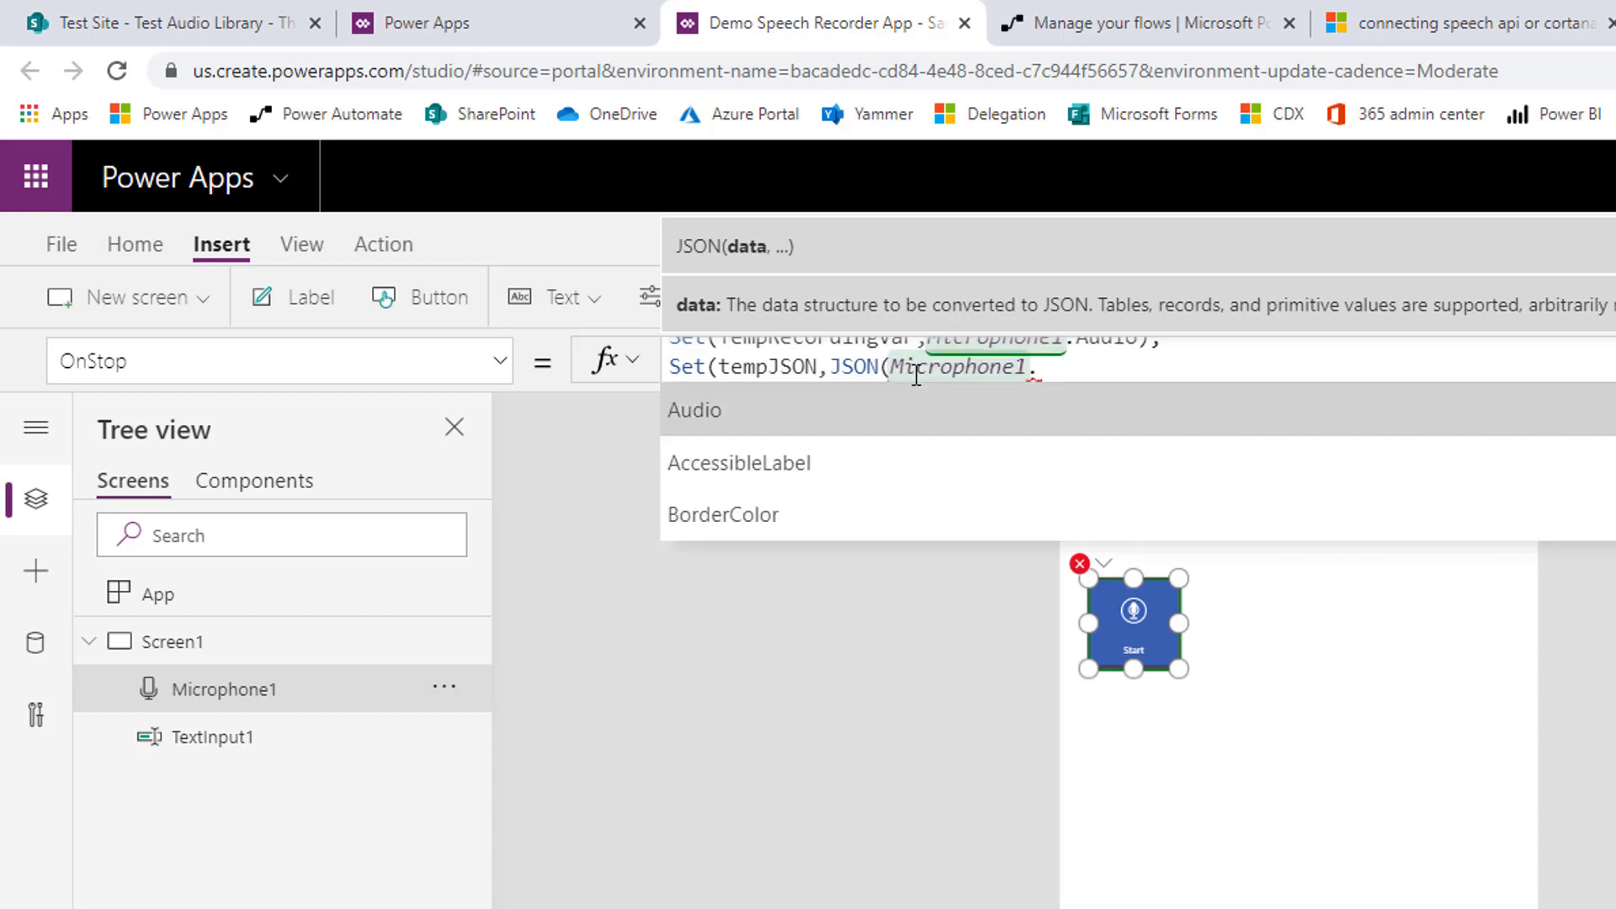
{"action": "key", "text": "Tab"}
{"action": "type", "text": ","}
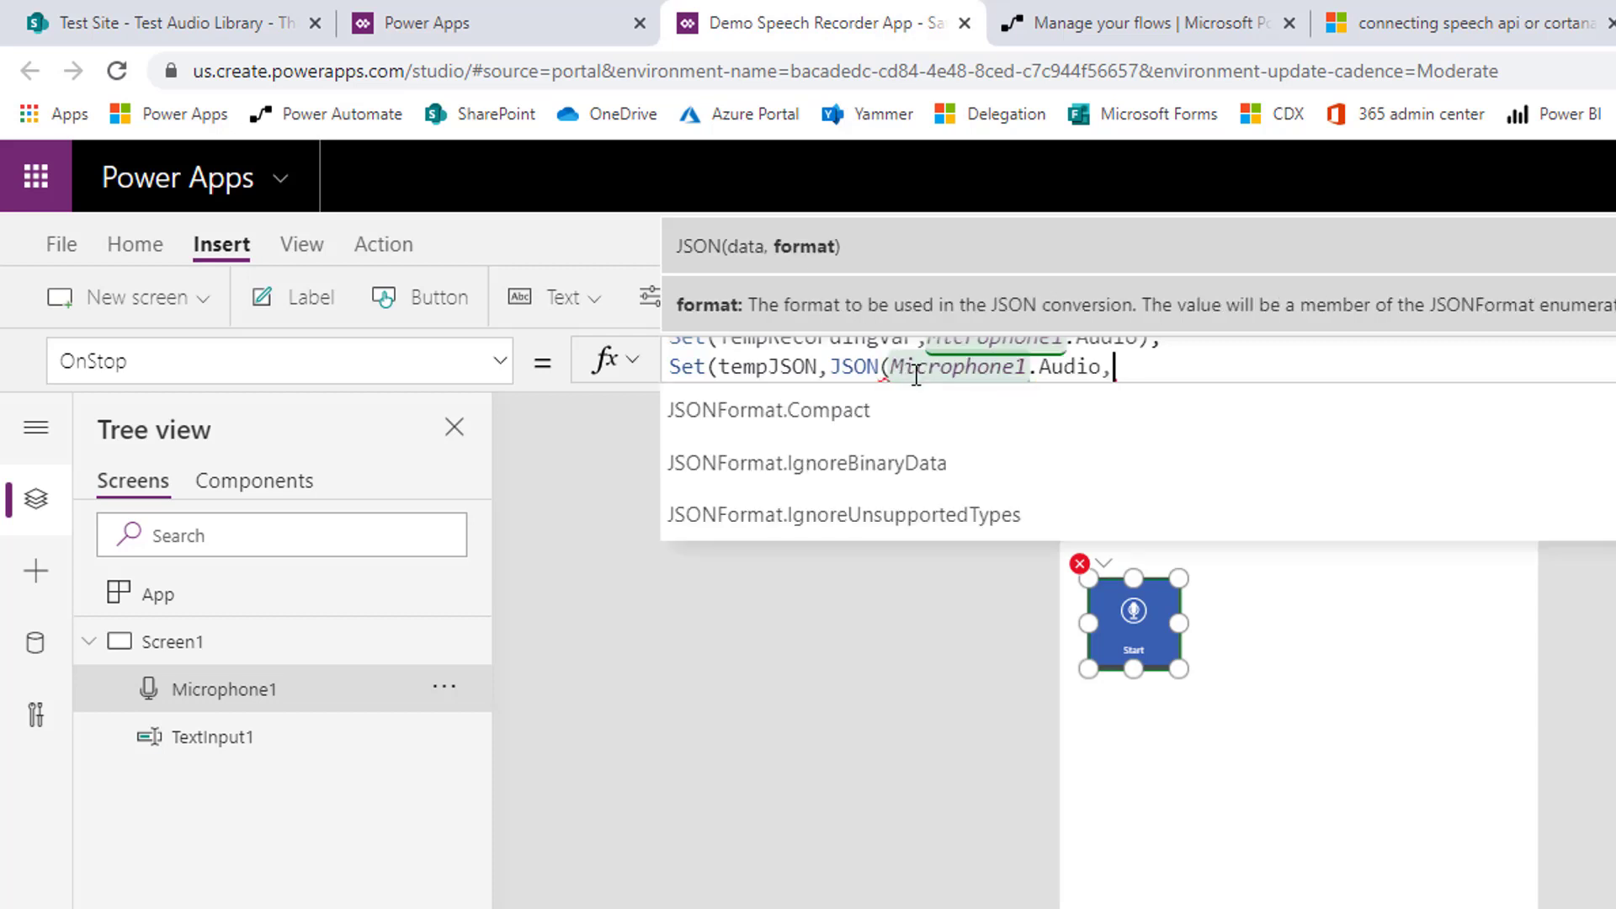
{"action": "type", "text": "include"}
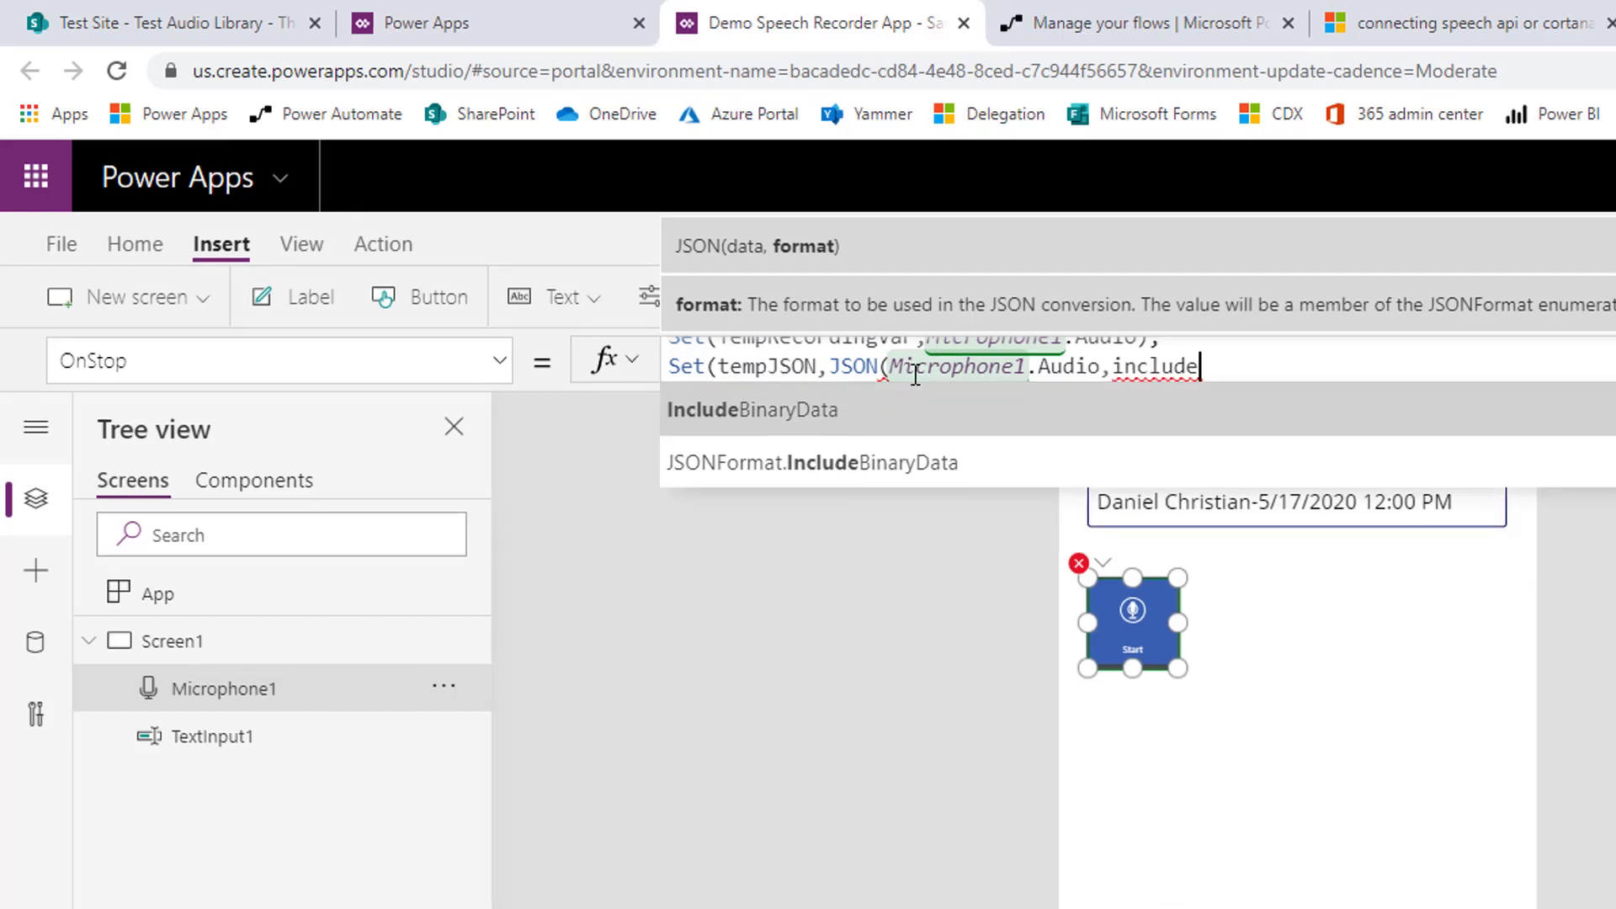
{"action": "key", "text": "Tab"}
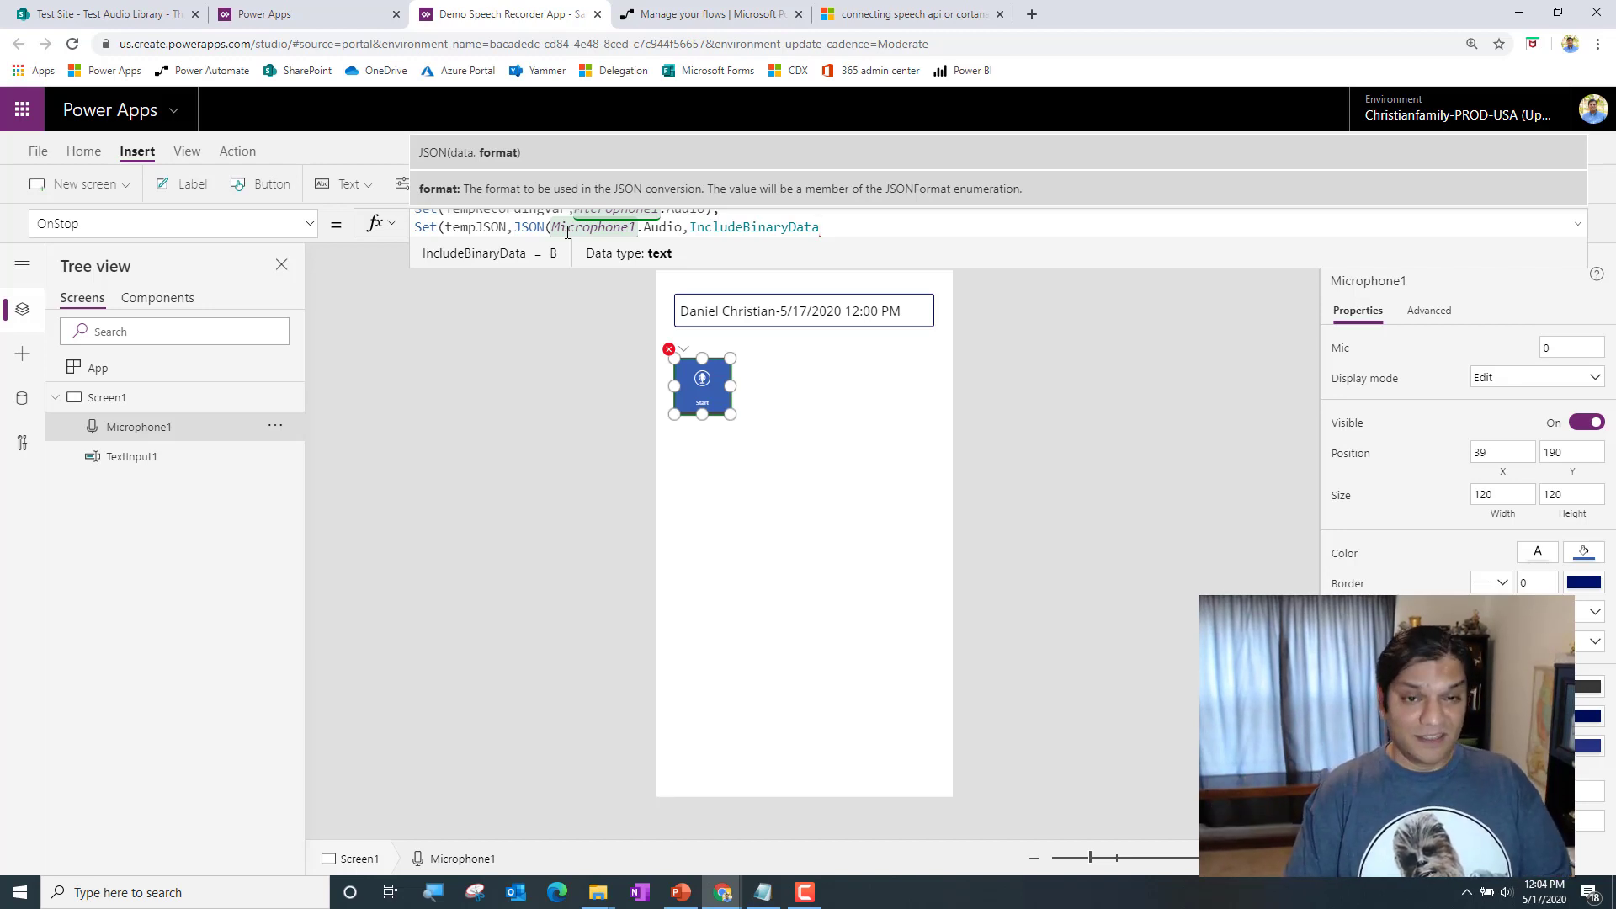
{"action": "type", "text": "))"}
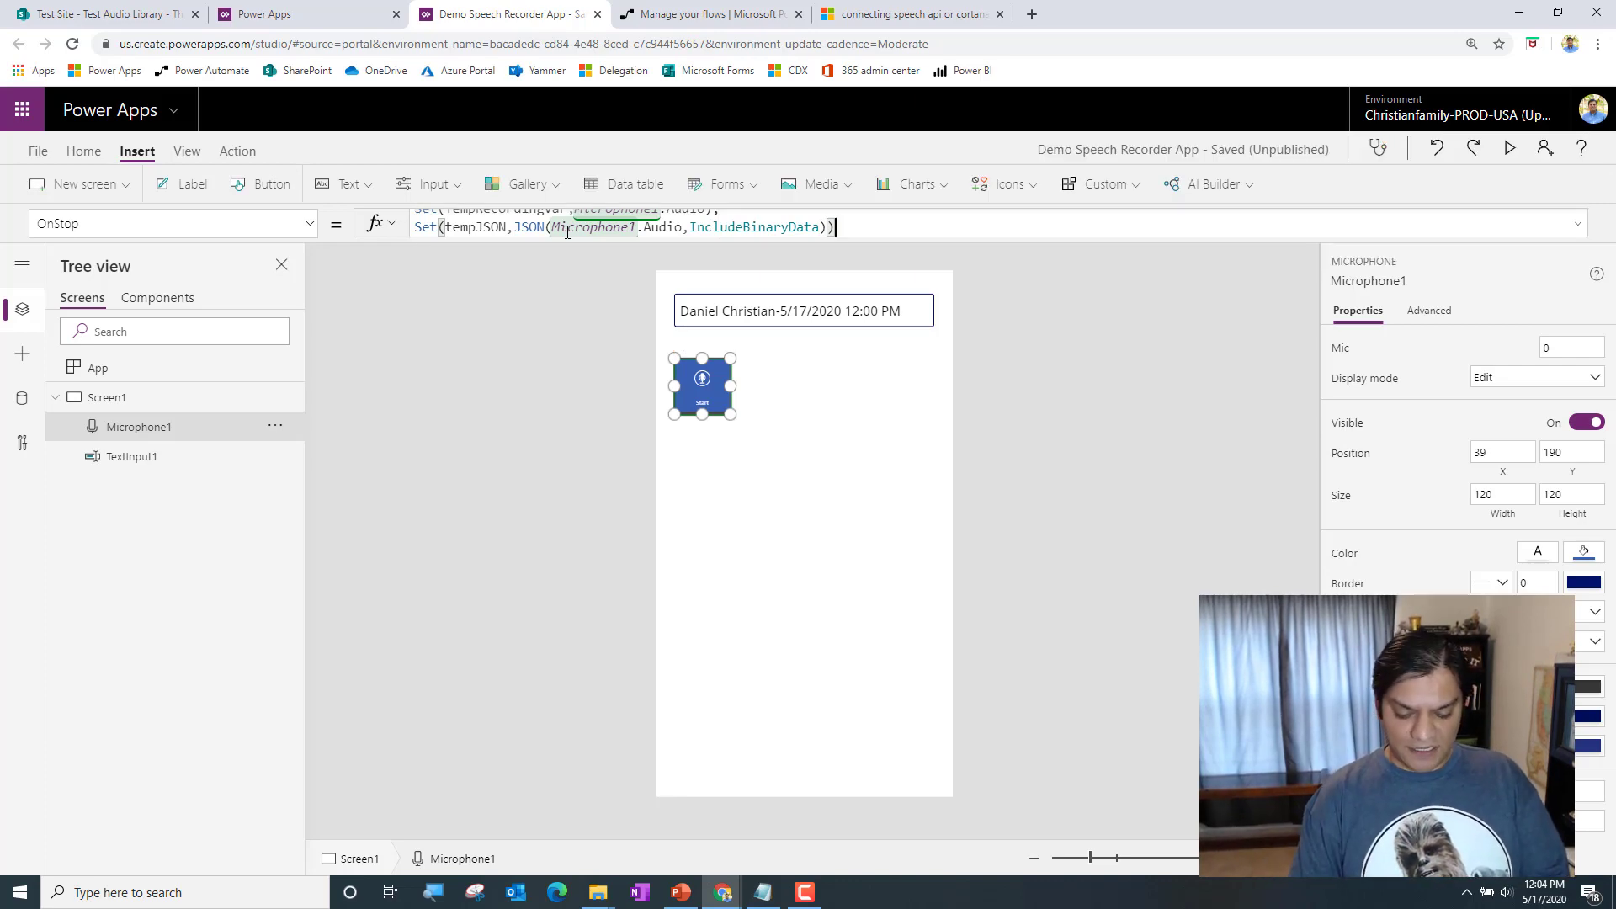
{"action": "type", "text": ";"}
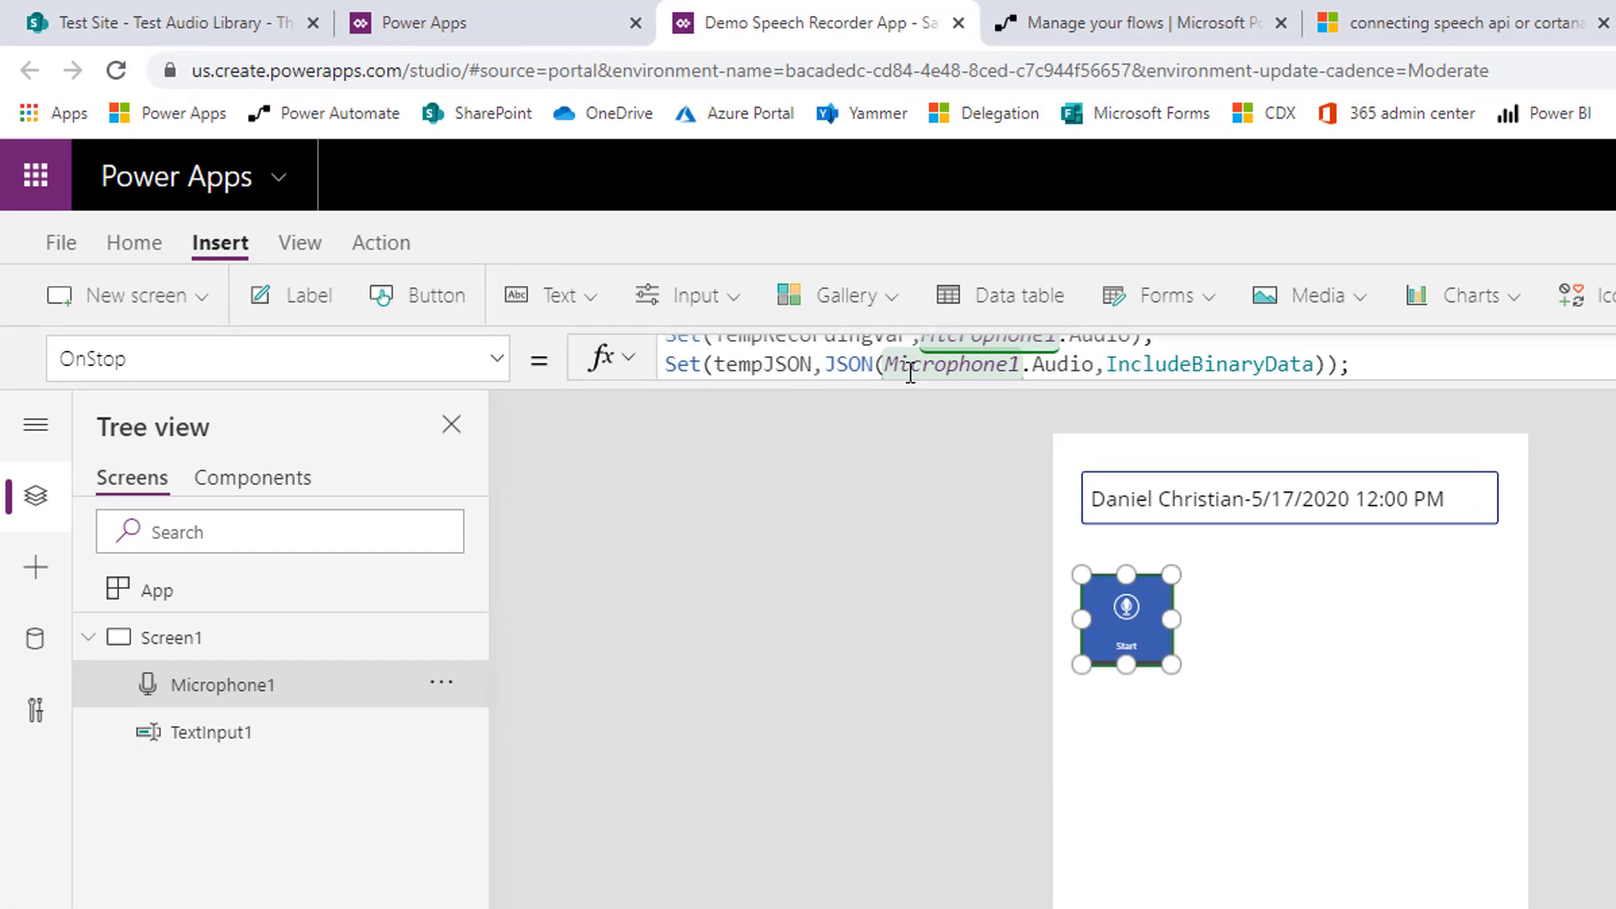
Add a fourth line to the microphone's OnStop formula: Set(StringB64Var,Mid(tempJSON,25,Len(tempJSON),-25));
{"action": "key", "text": "shift+Return"}
{"action": "type", "text": "Set"}
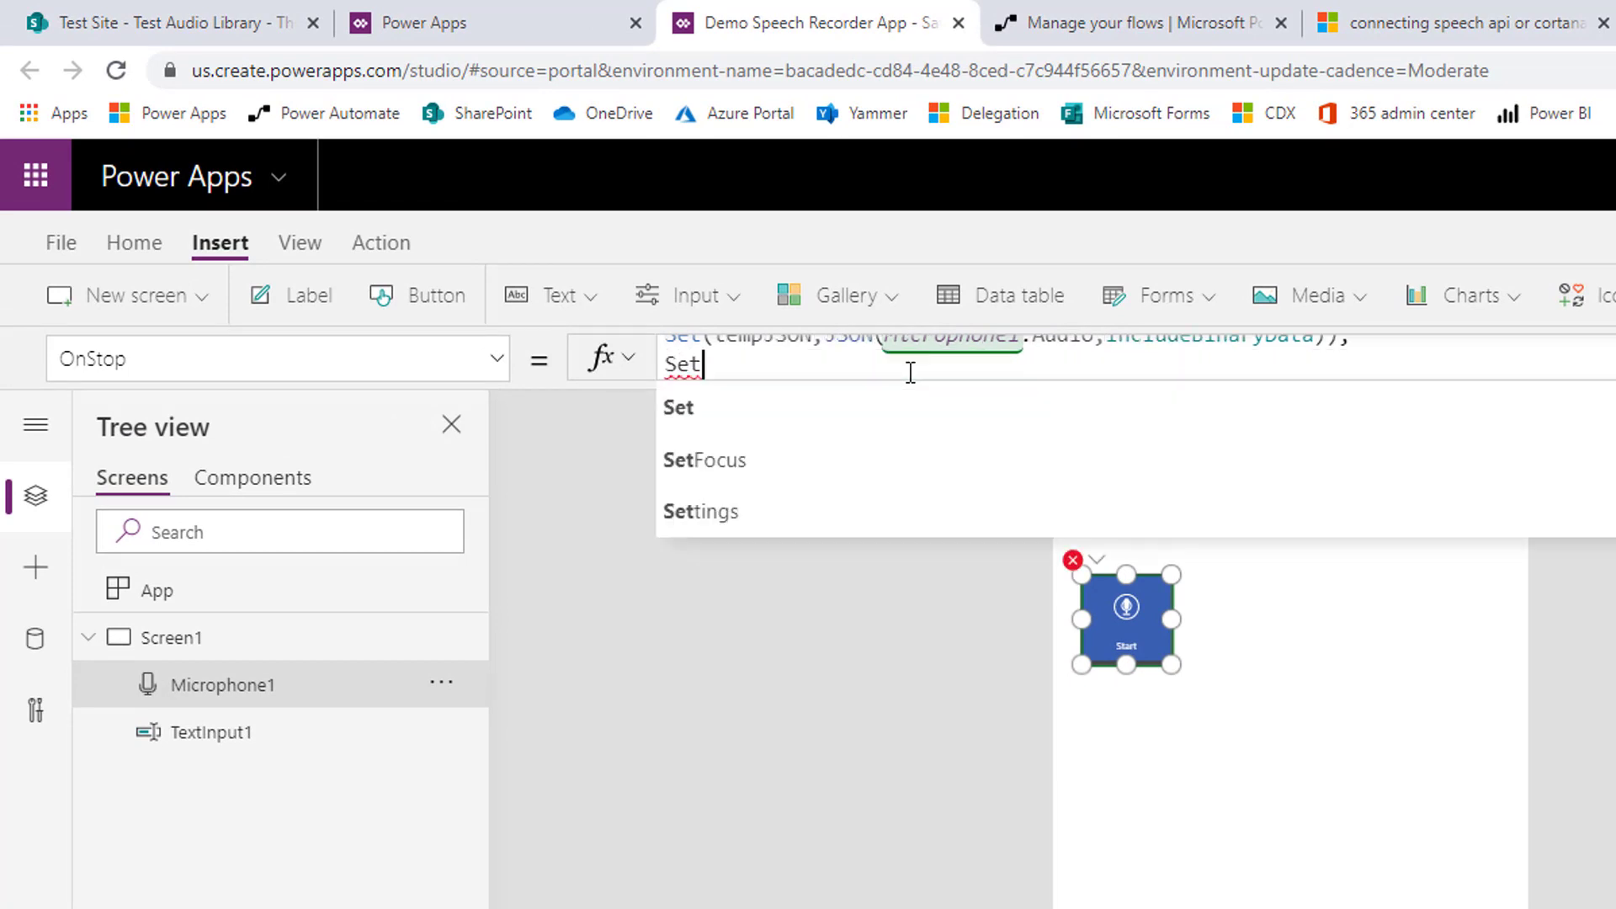
{"action": "type", "text": "(String"}
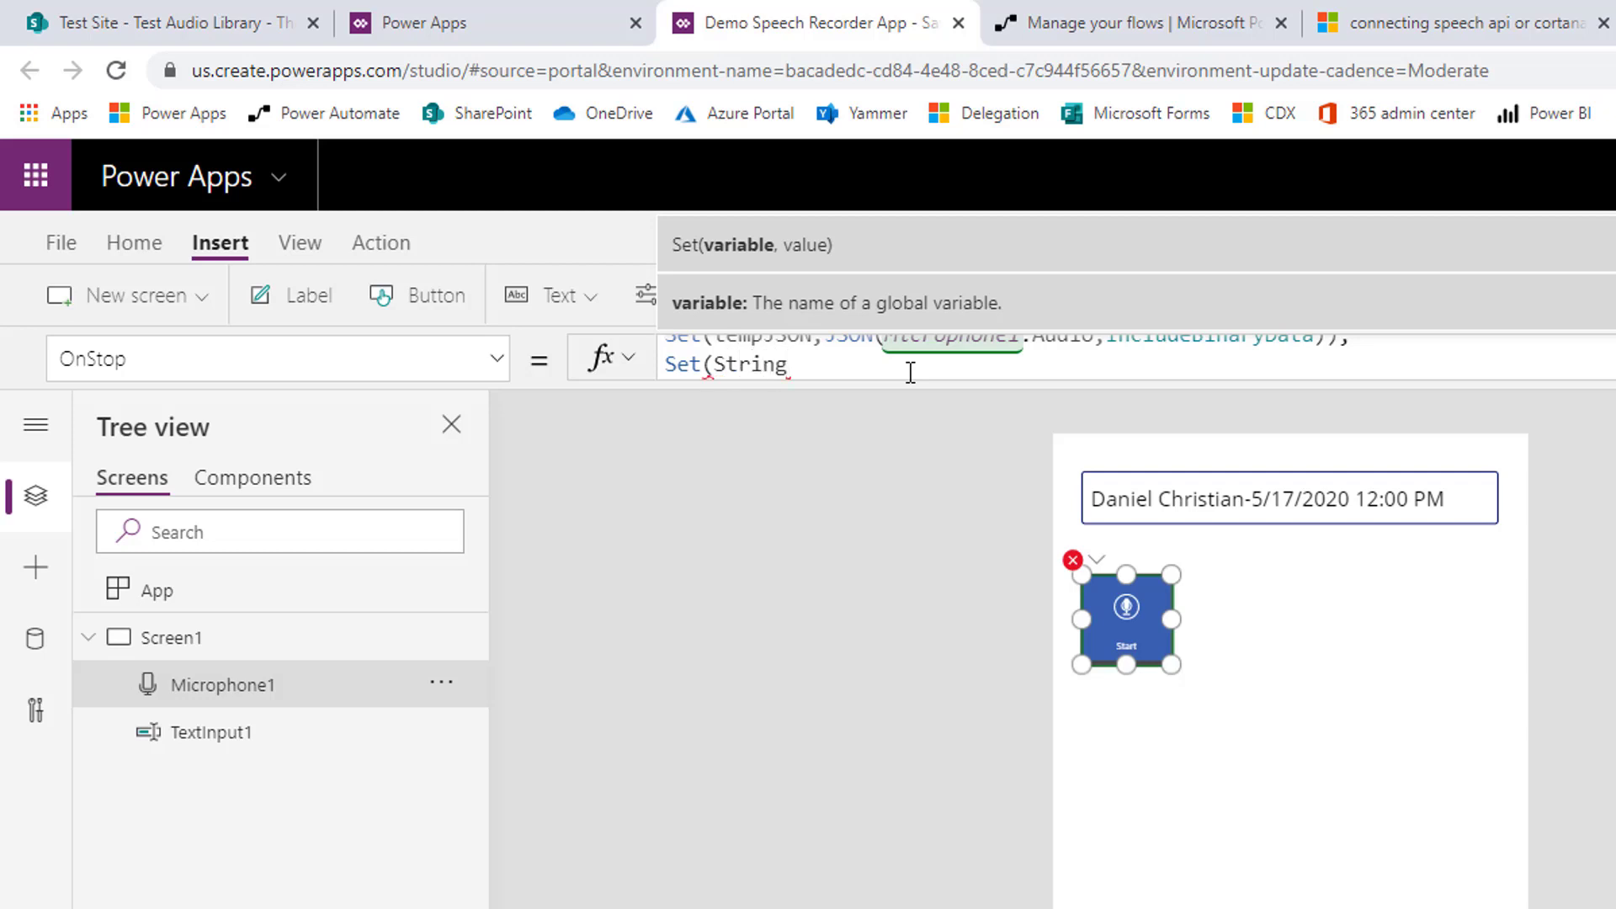
{"action": "type", "text": "B64Var,"}
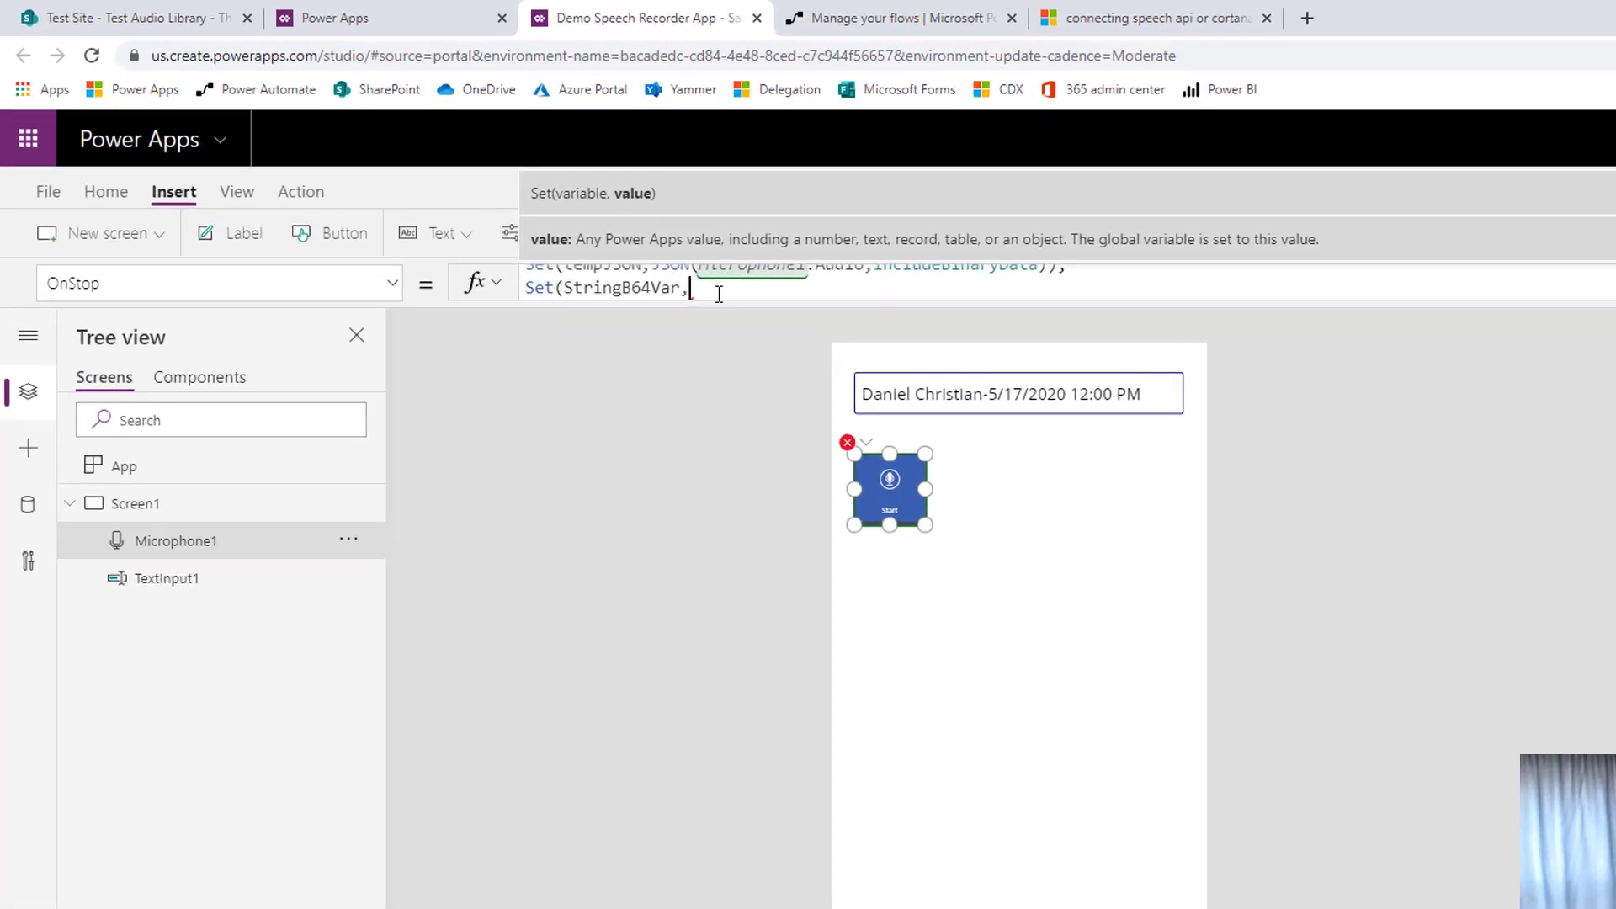
{"action": "type", "text": "Mid"}
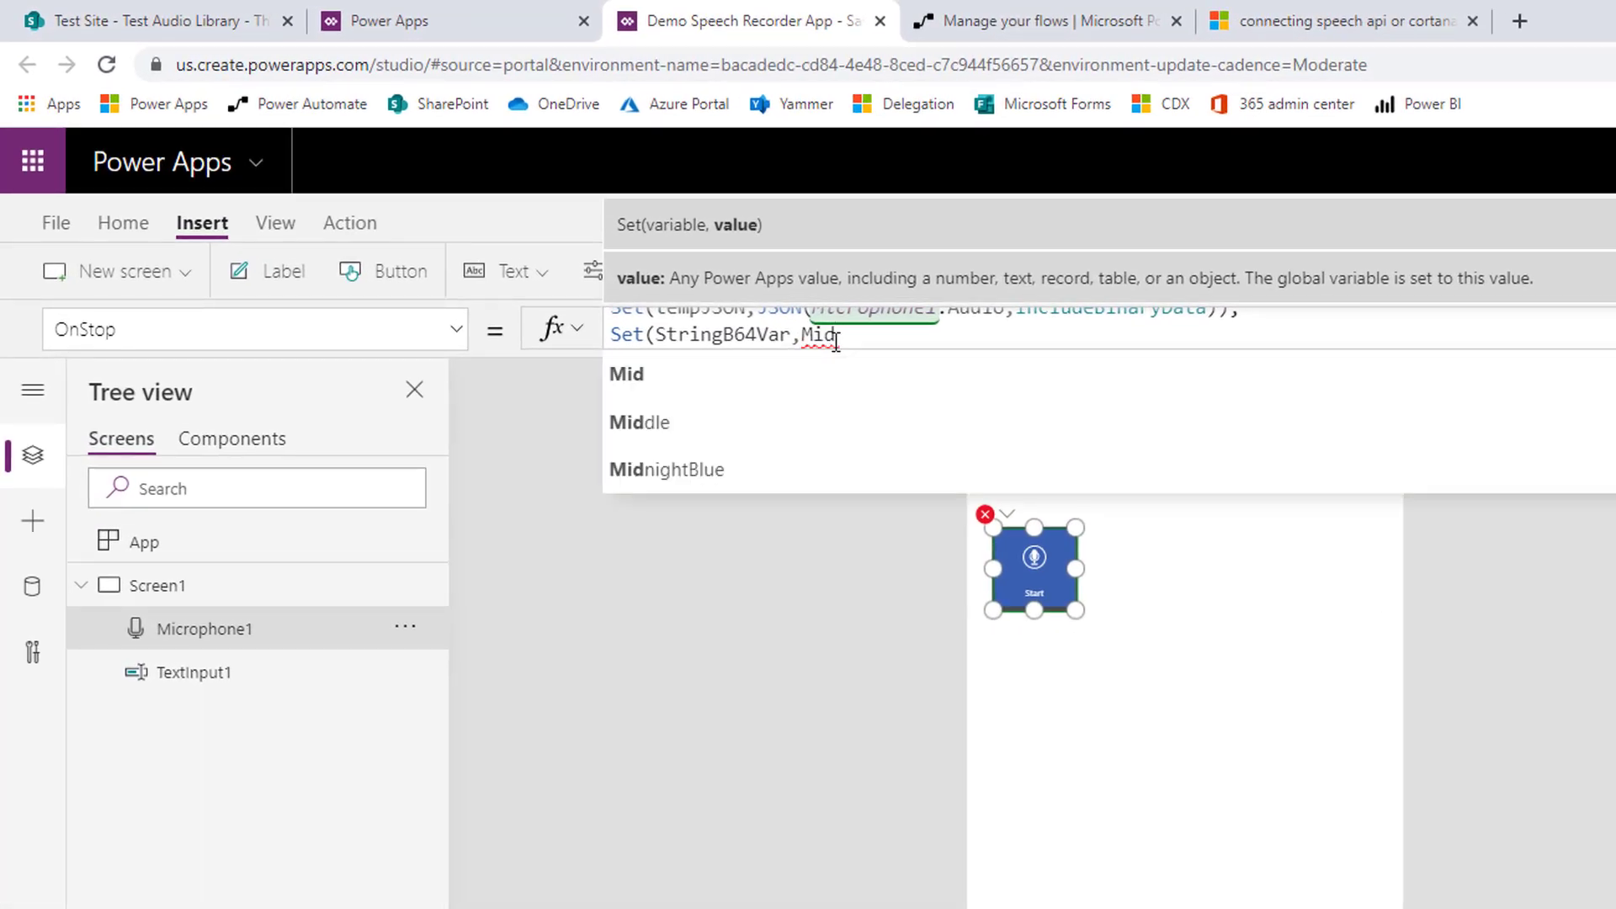
{"action": "type", "text": "("}
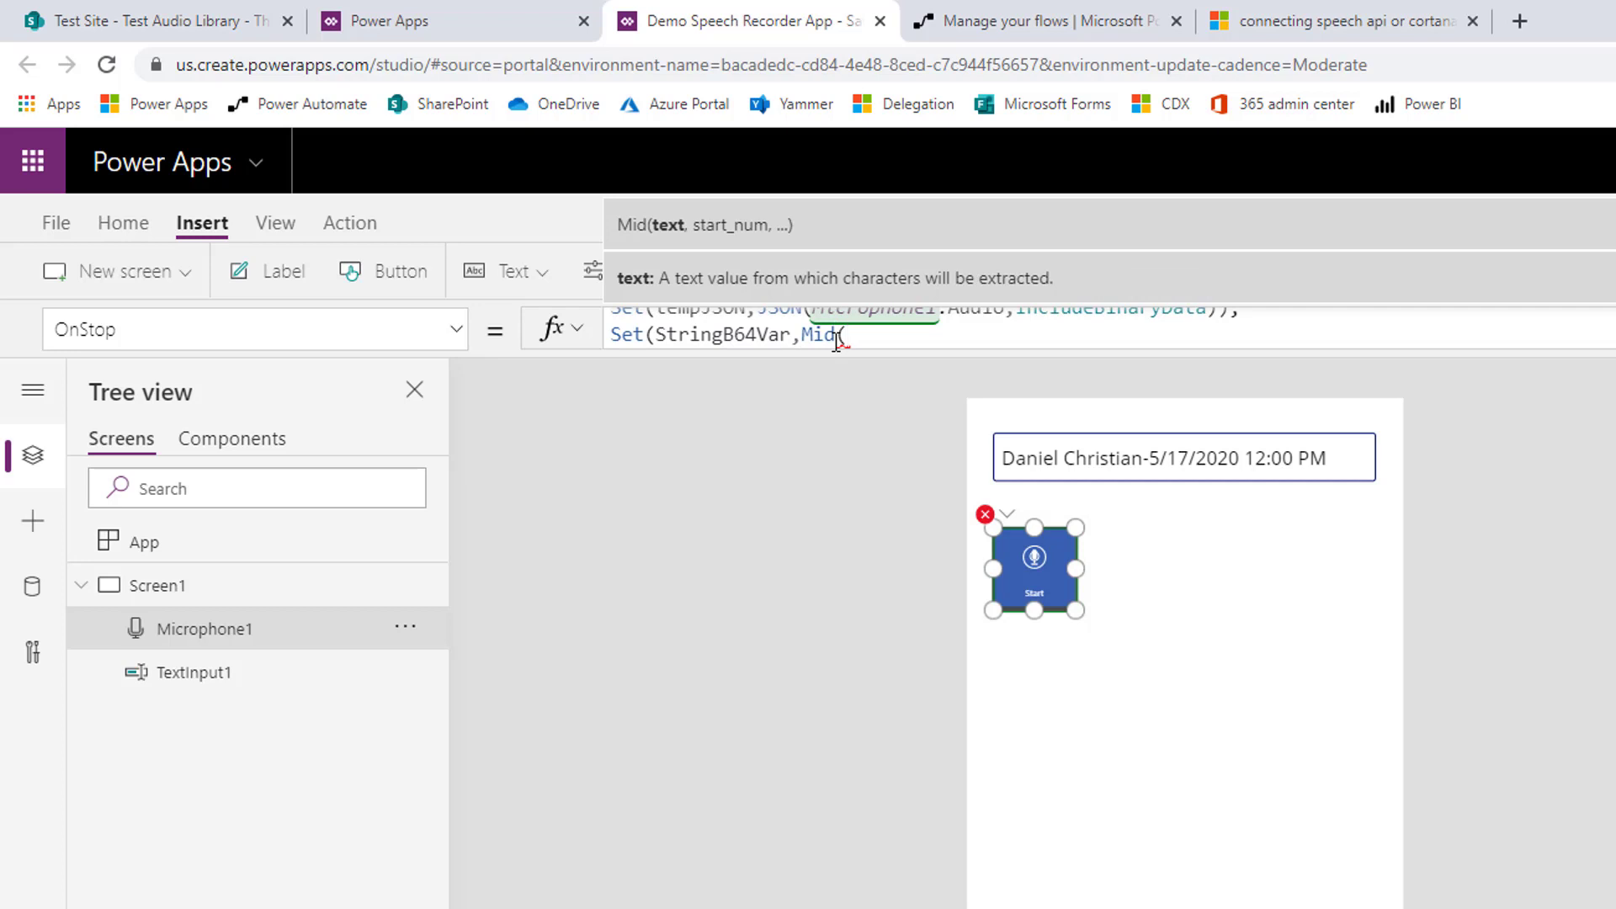
{"action": "type", "text": "temp"}
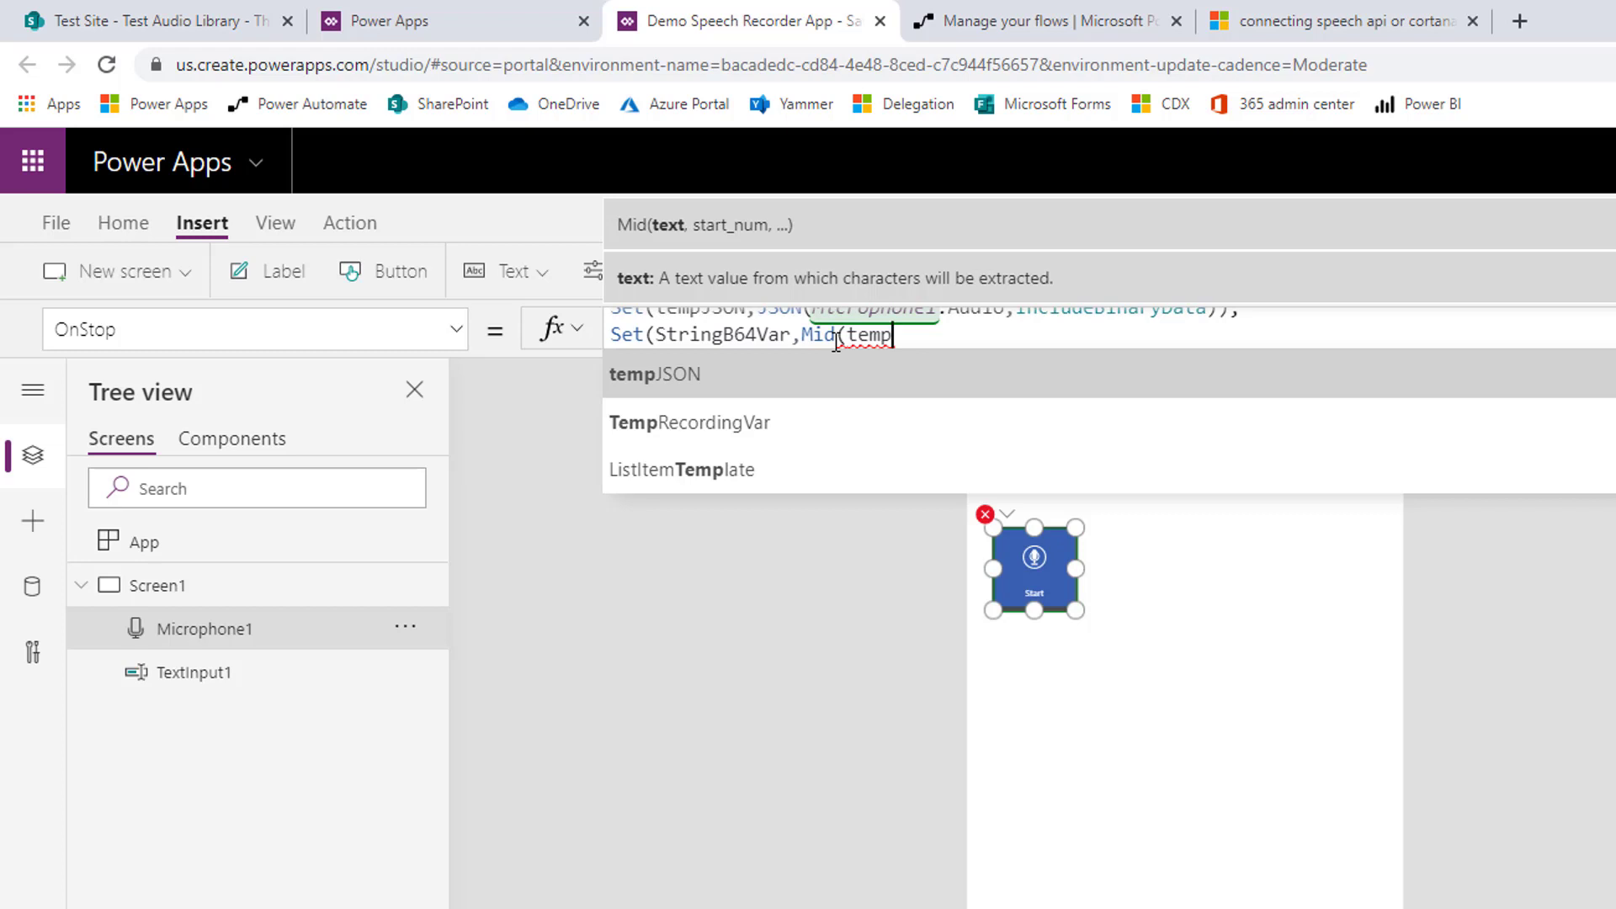
{"action": "key", "text": "Tab"}
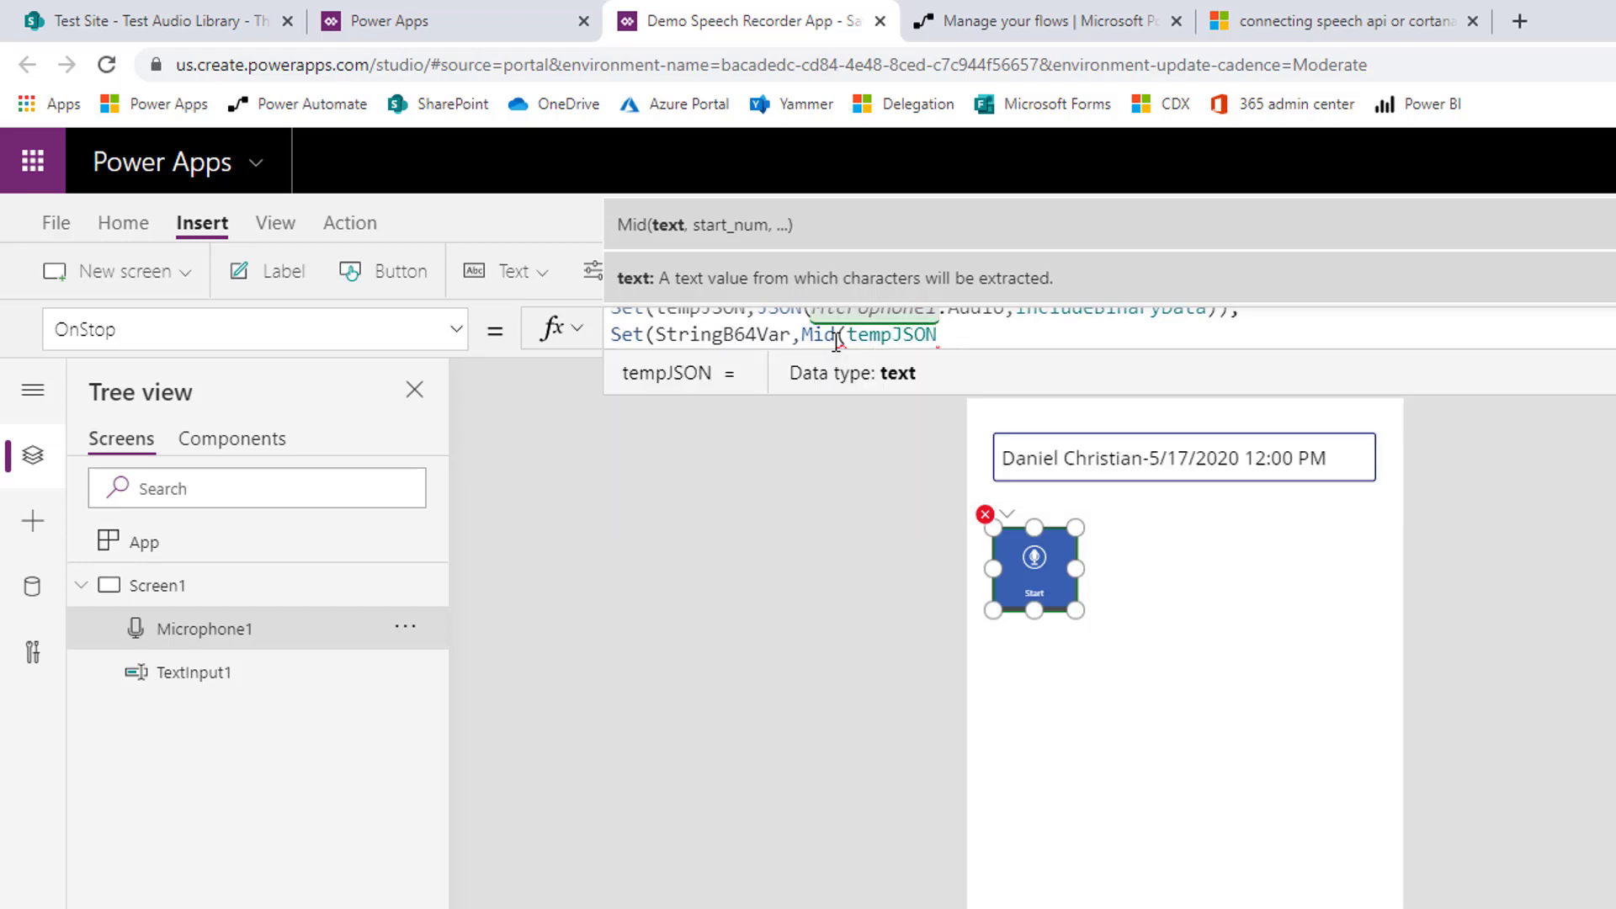
{"action": "type", "text": ","}
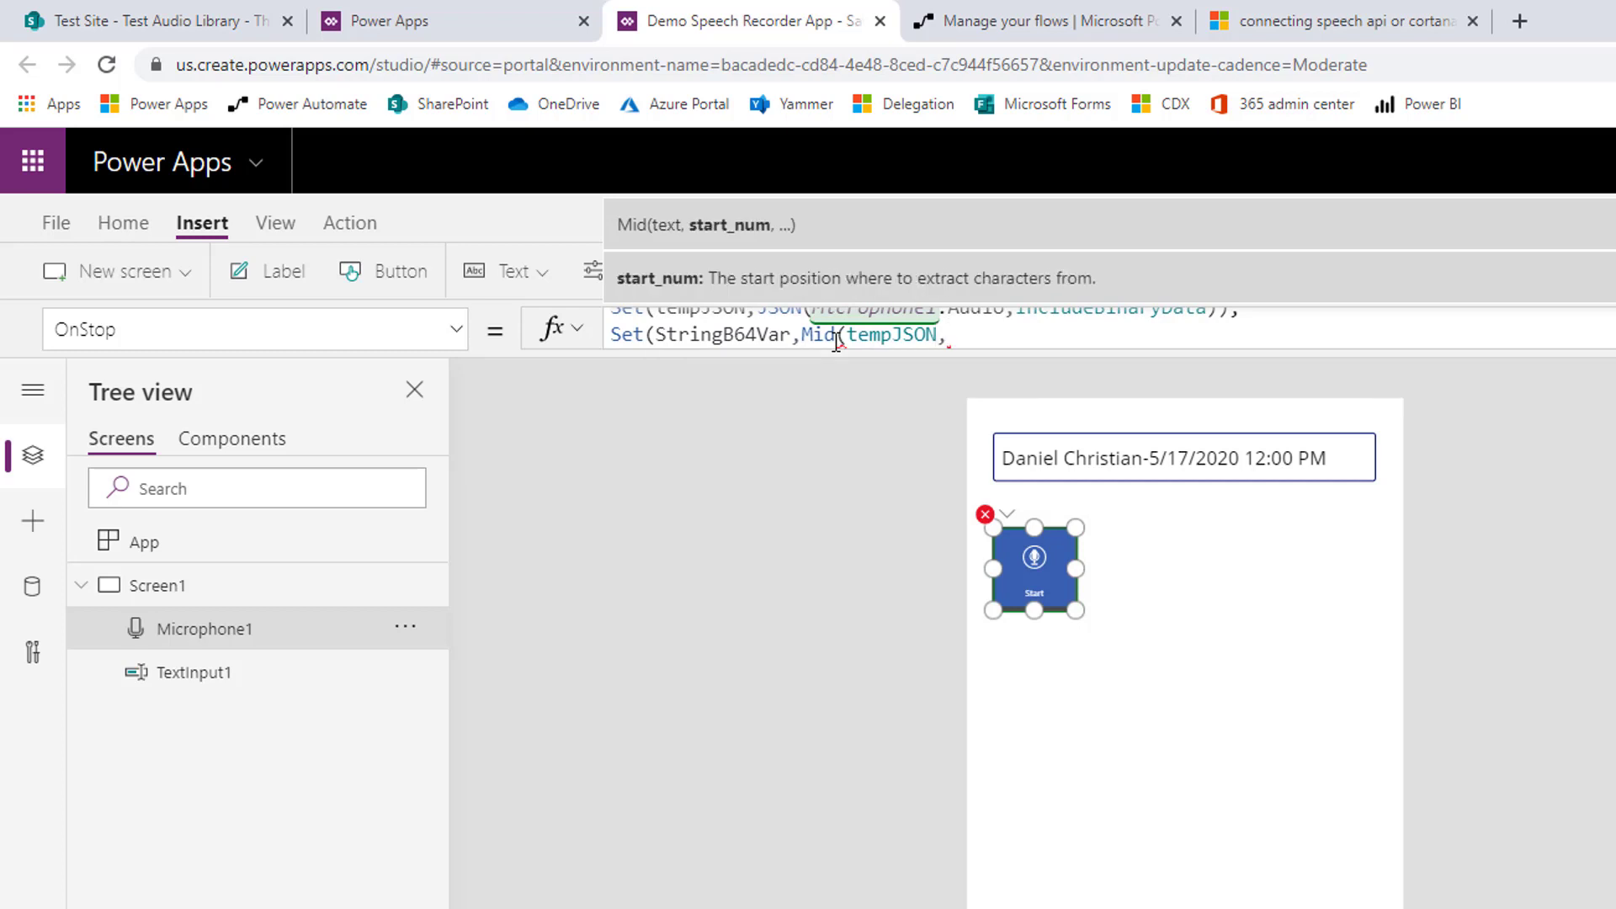
{"action": "type", "text": "25,Le"}
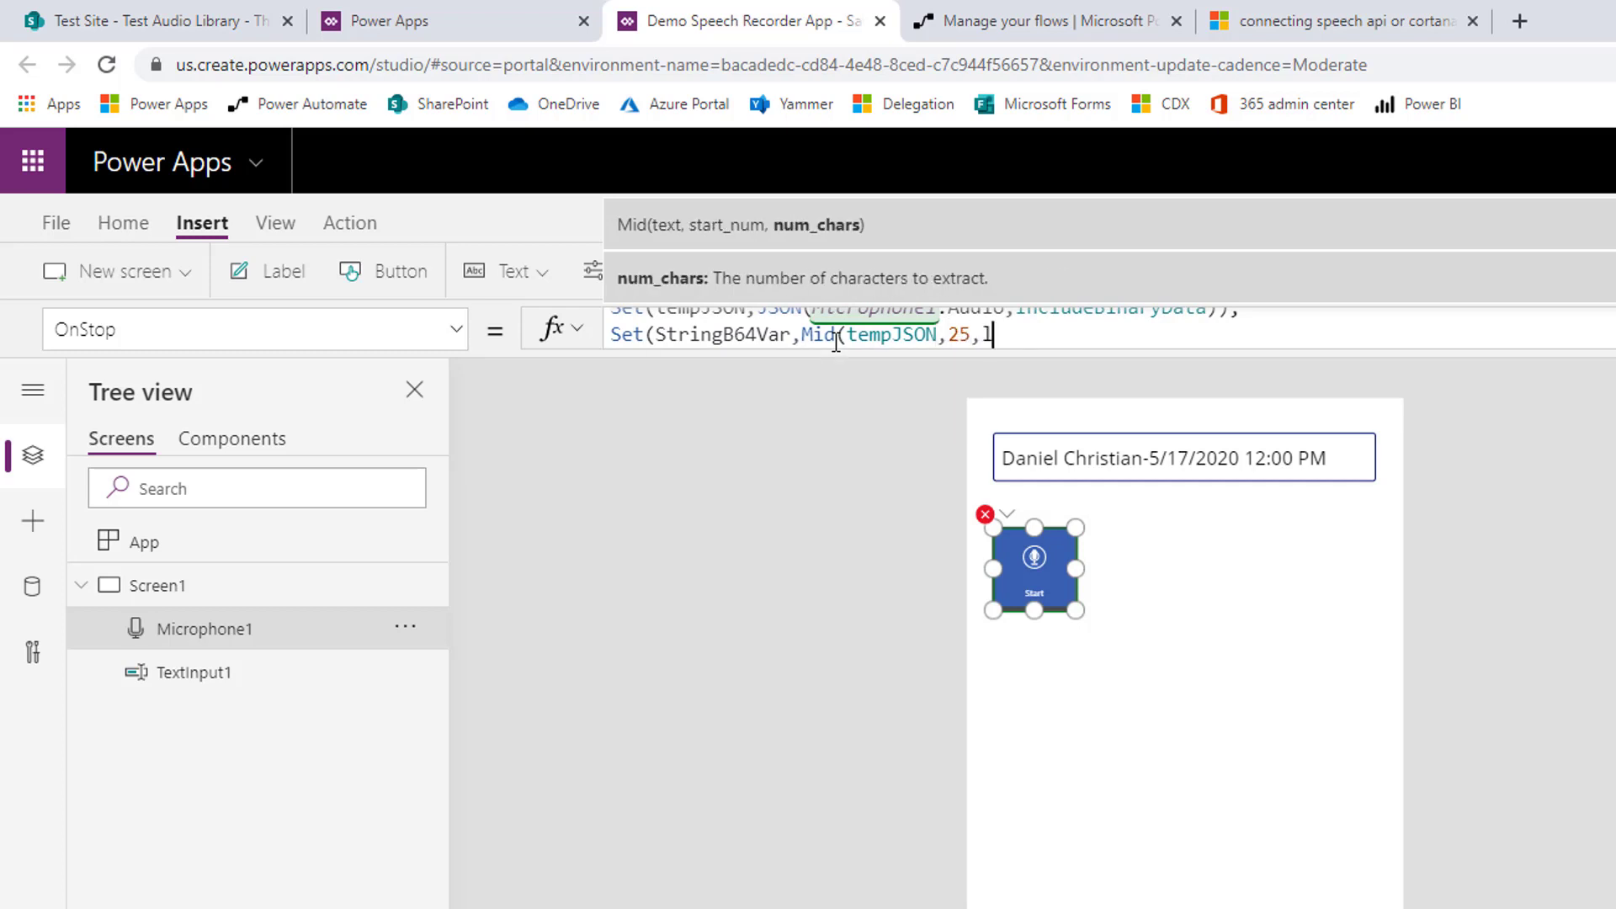
{"action": "type", "text": "n"}
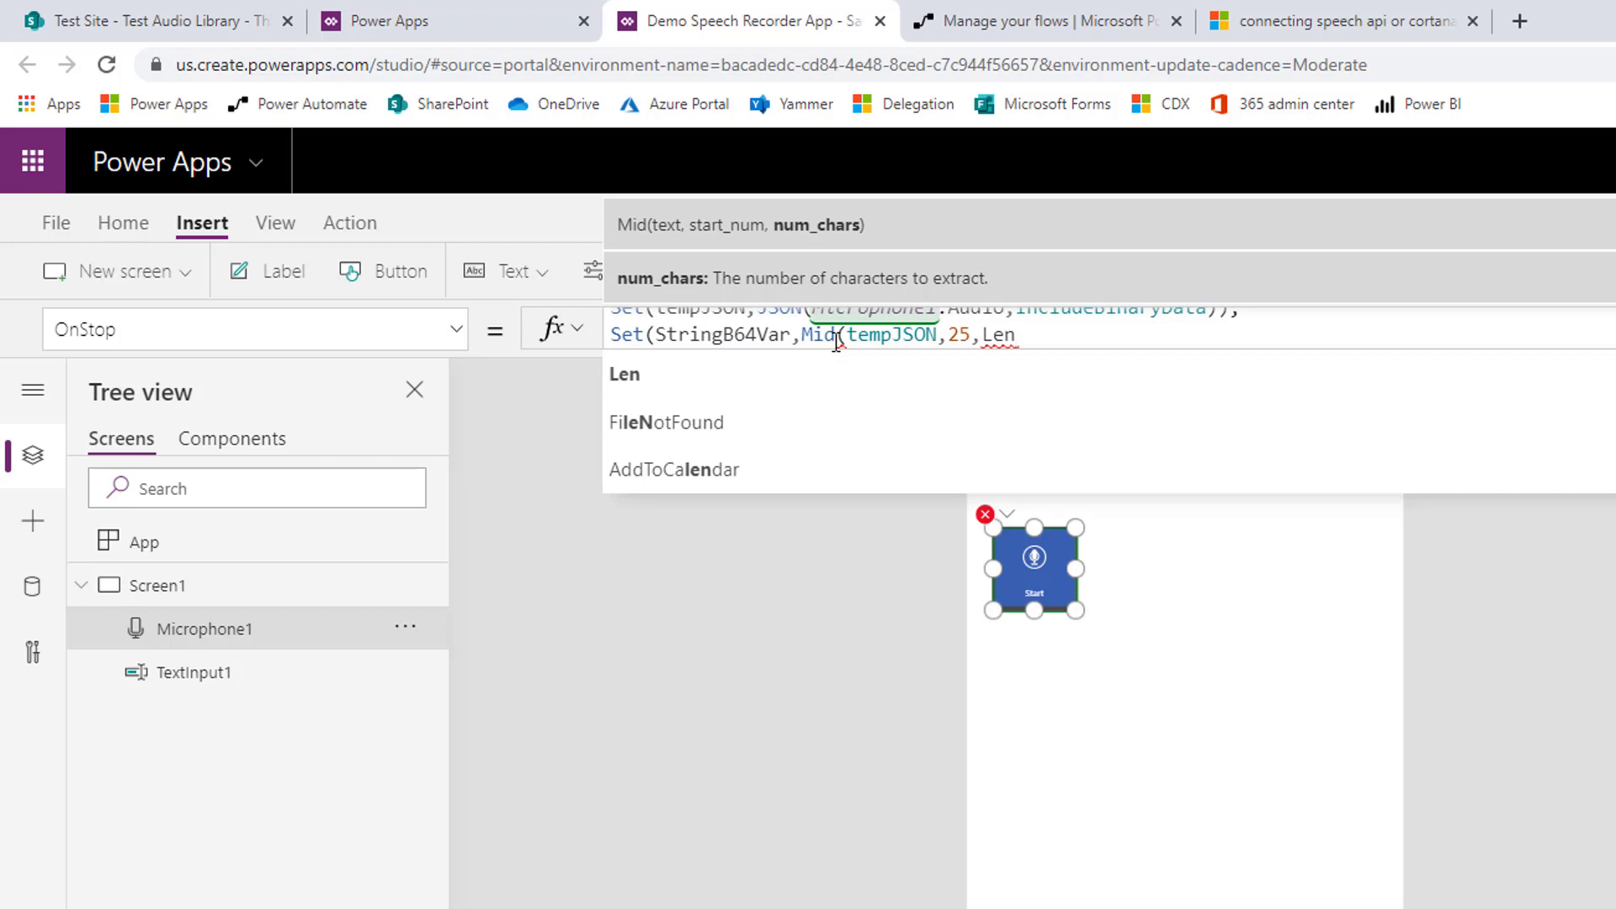
{"action": "type", "text": "(temp"}
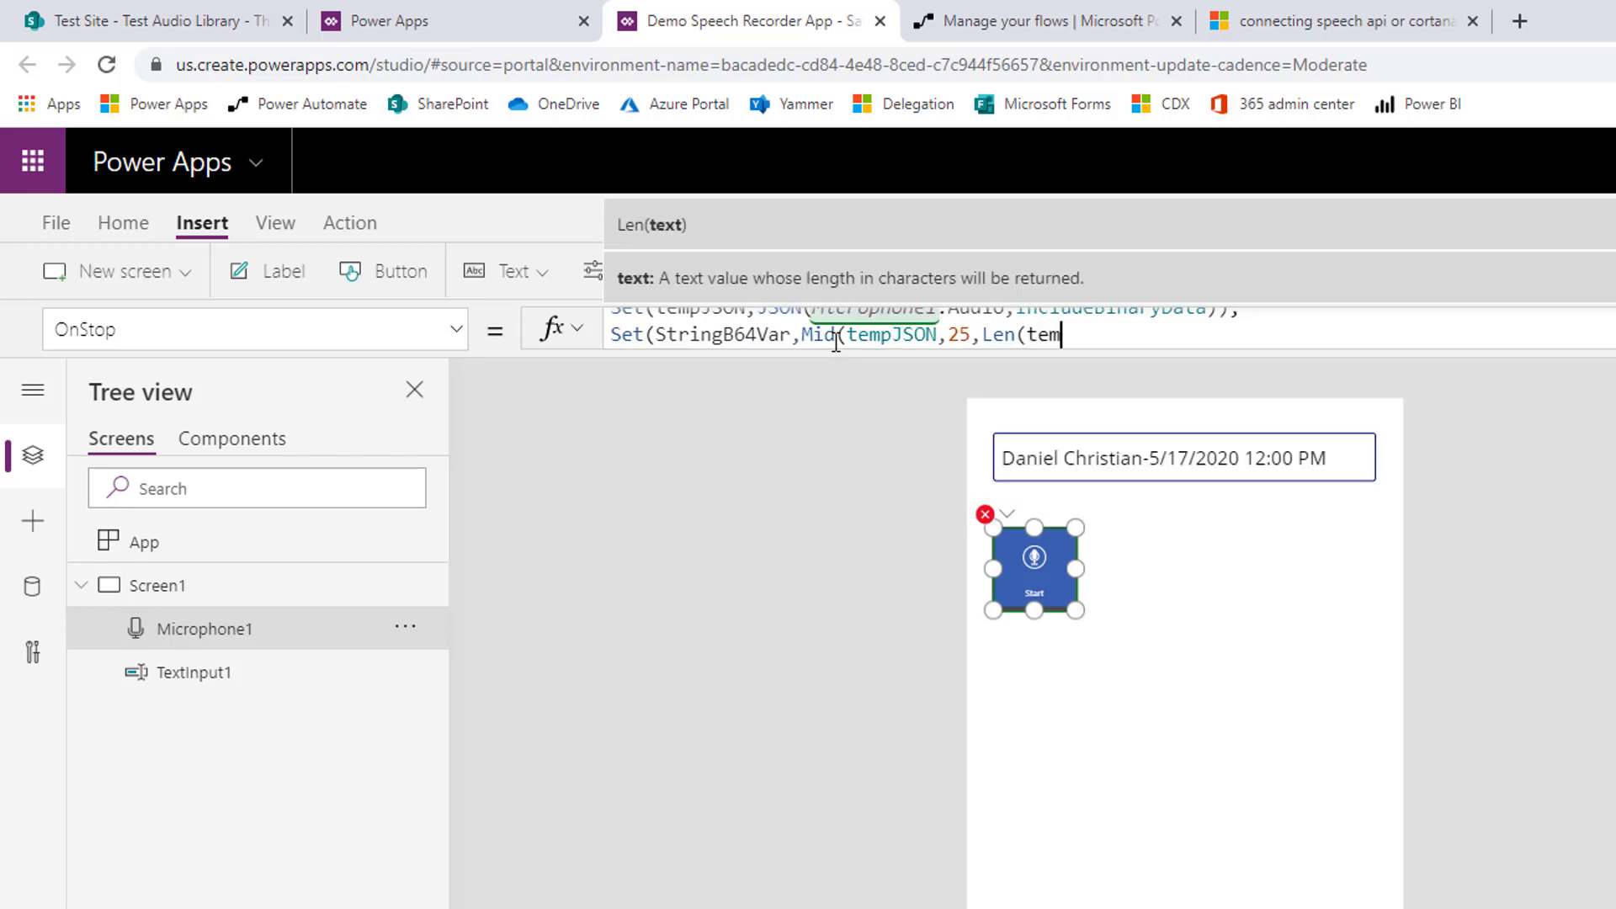
{"action": "key", "text": "Tab"}
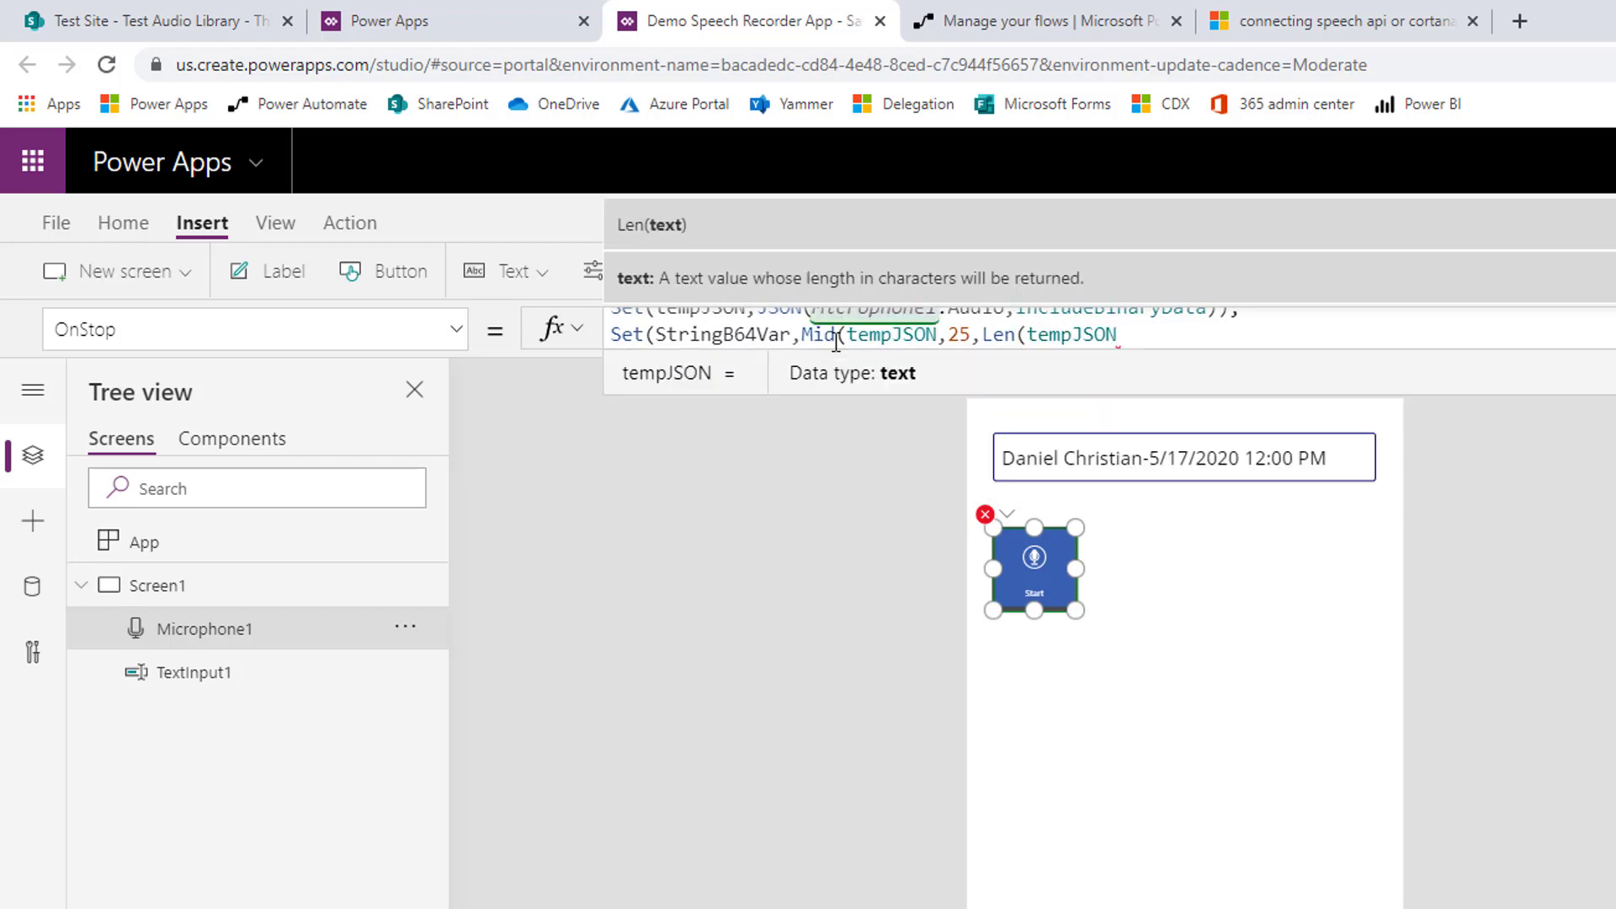
{"action": "type", "text": "),"}
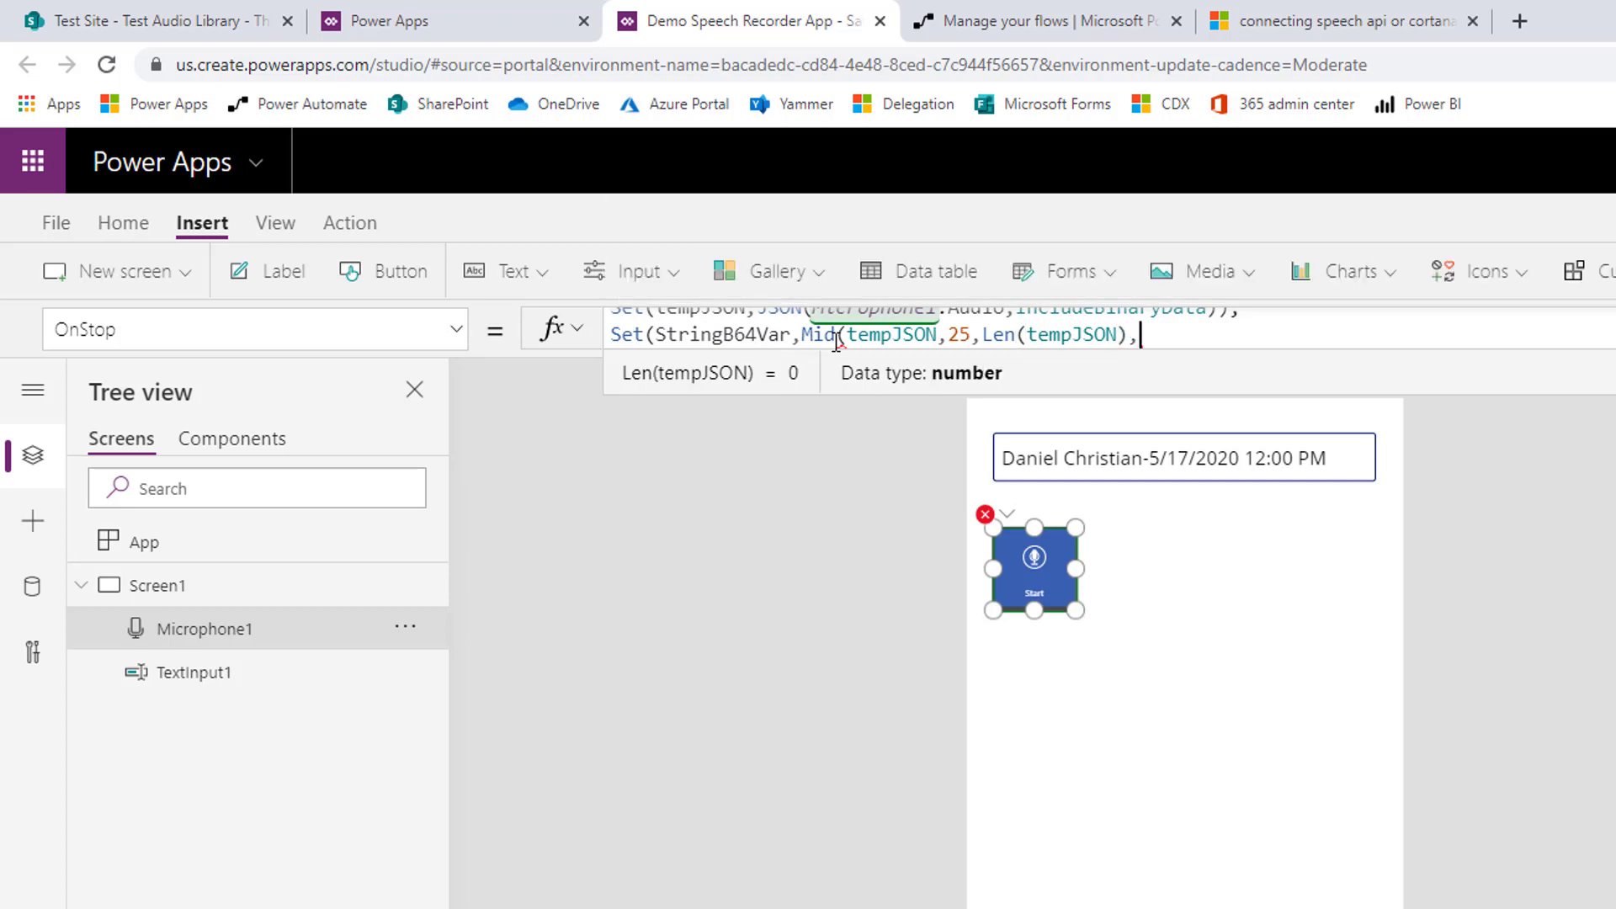
{"action": "type", "text": "-25))"}
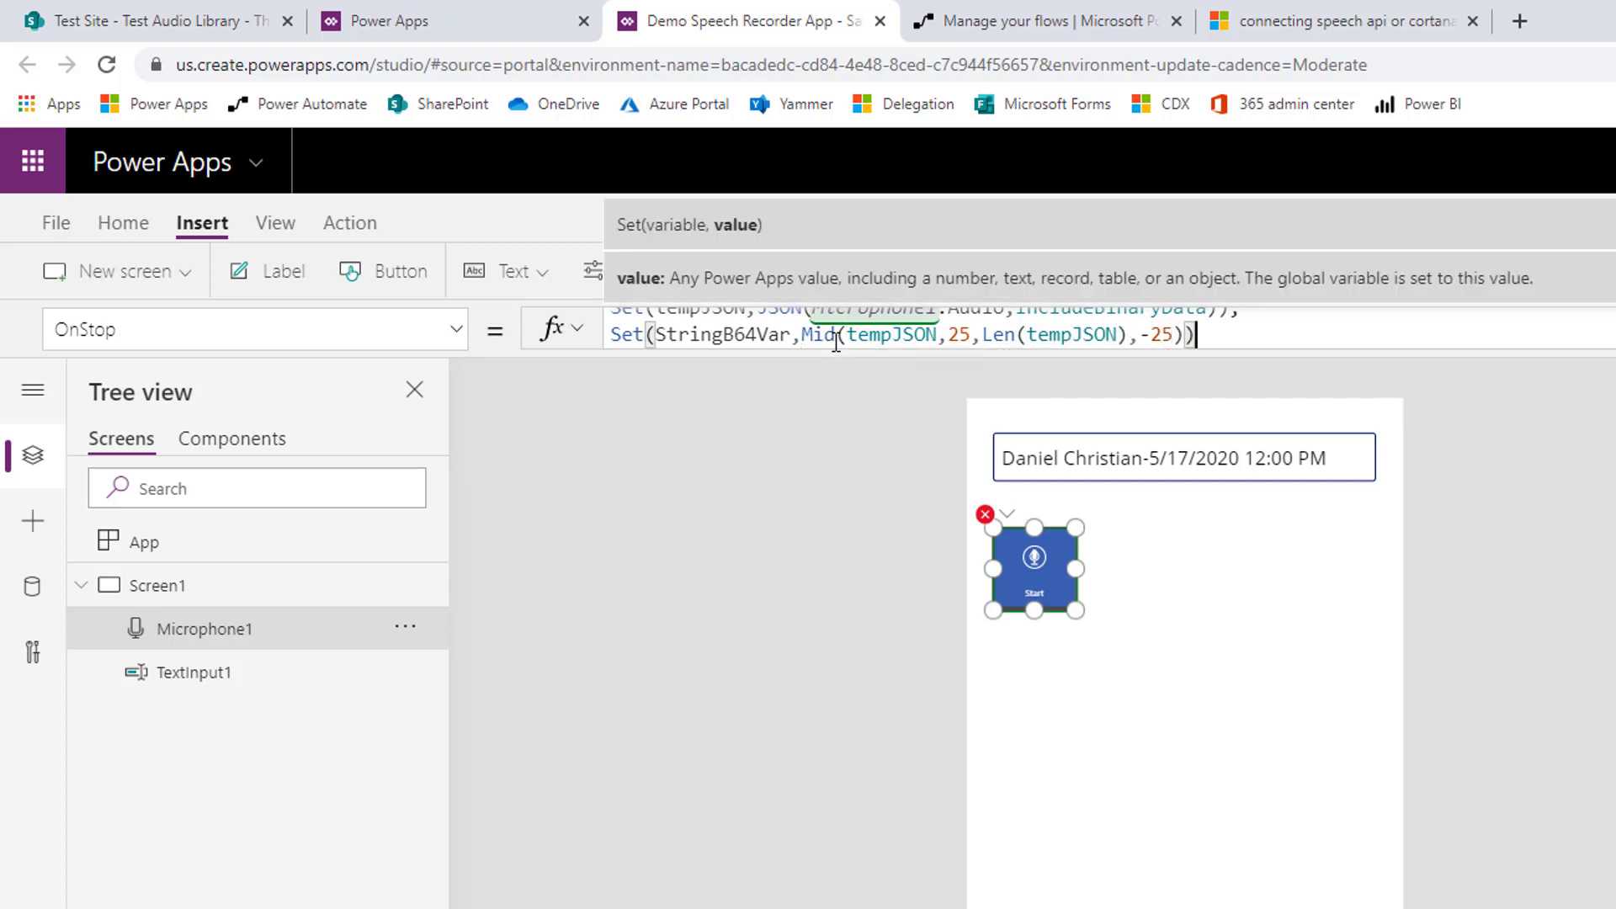
{"action": "type", "text": ";"}
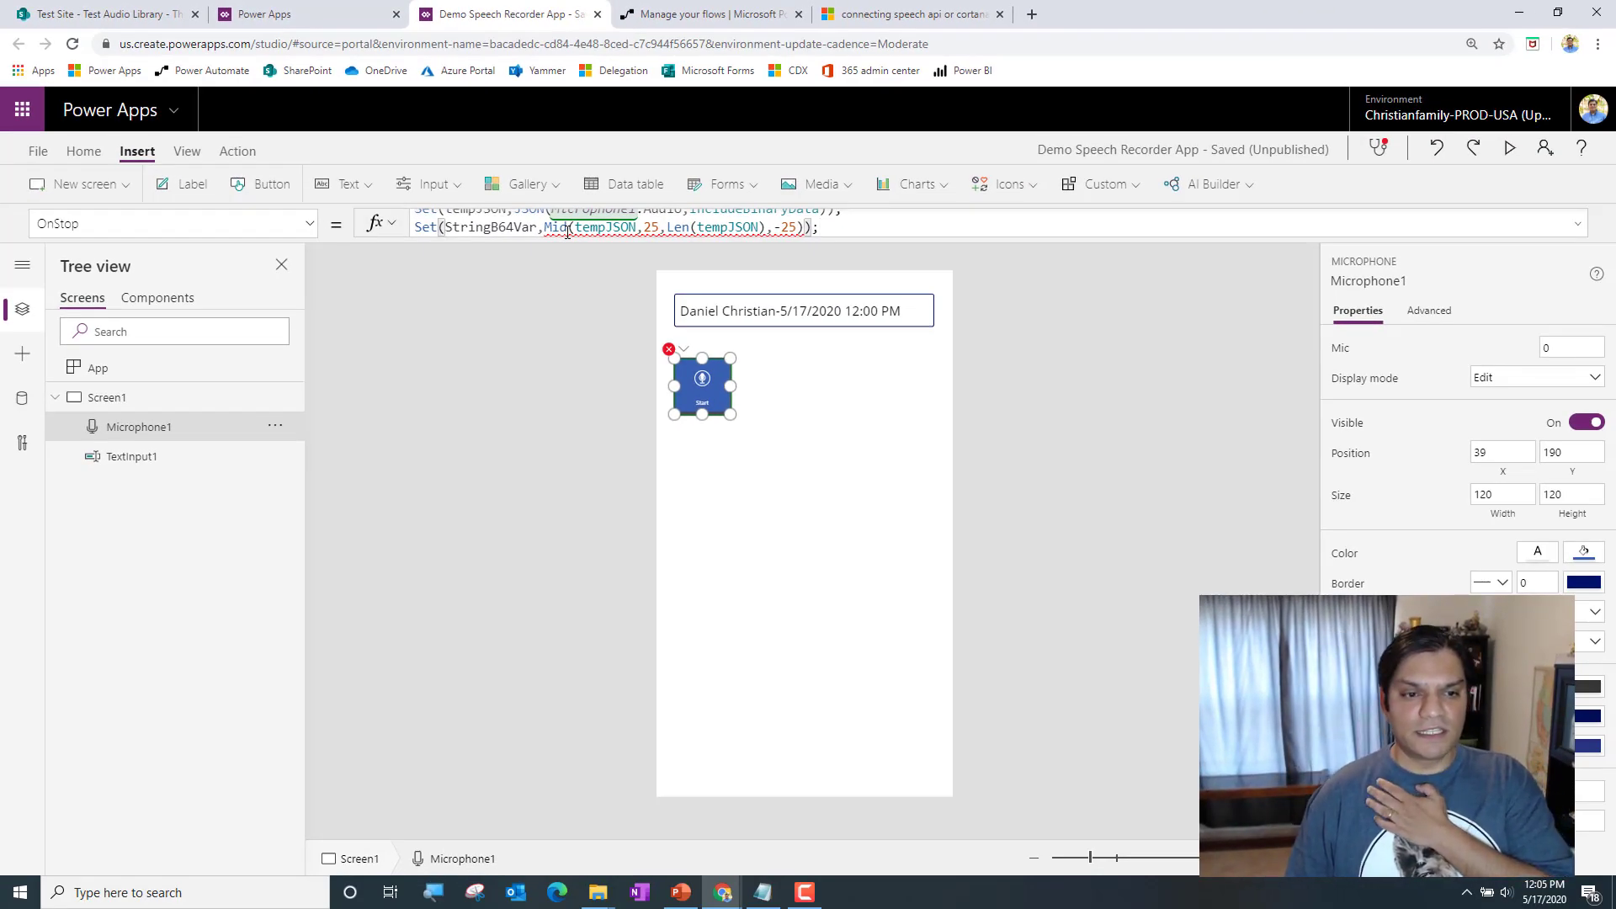
Remove the comma before -25 in the StringB64Var line so it reads Len(tempJSON)-25, and review the complete OnStop formula
{"action": "key", "text": "Left"}
{"action": "key", "text": "Left"}
{"action": "key", "text": "Left"}
{"action": "key", "text": "Left"}
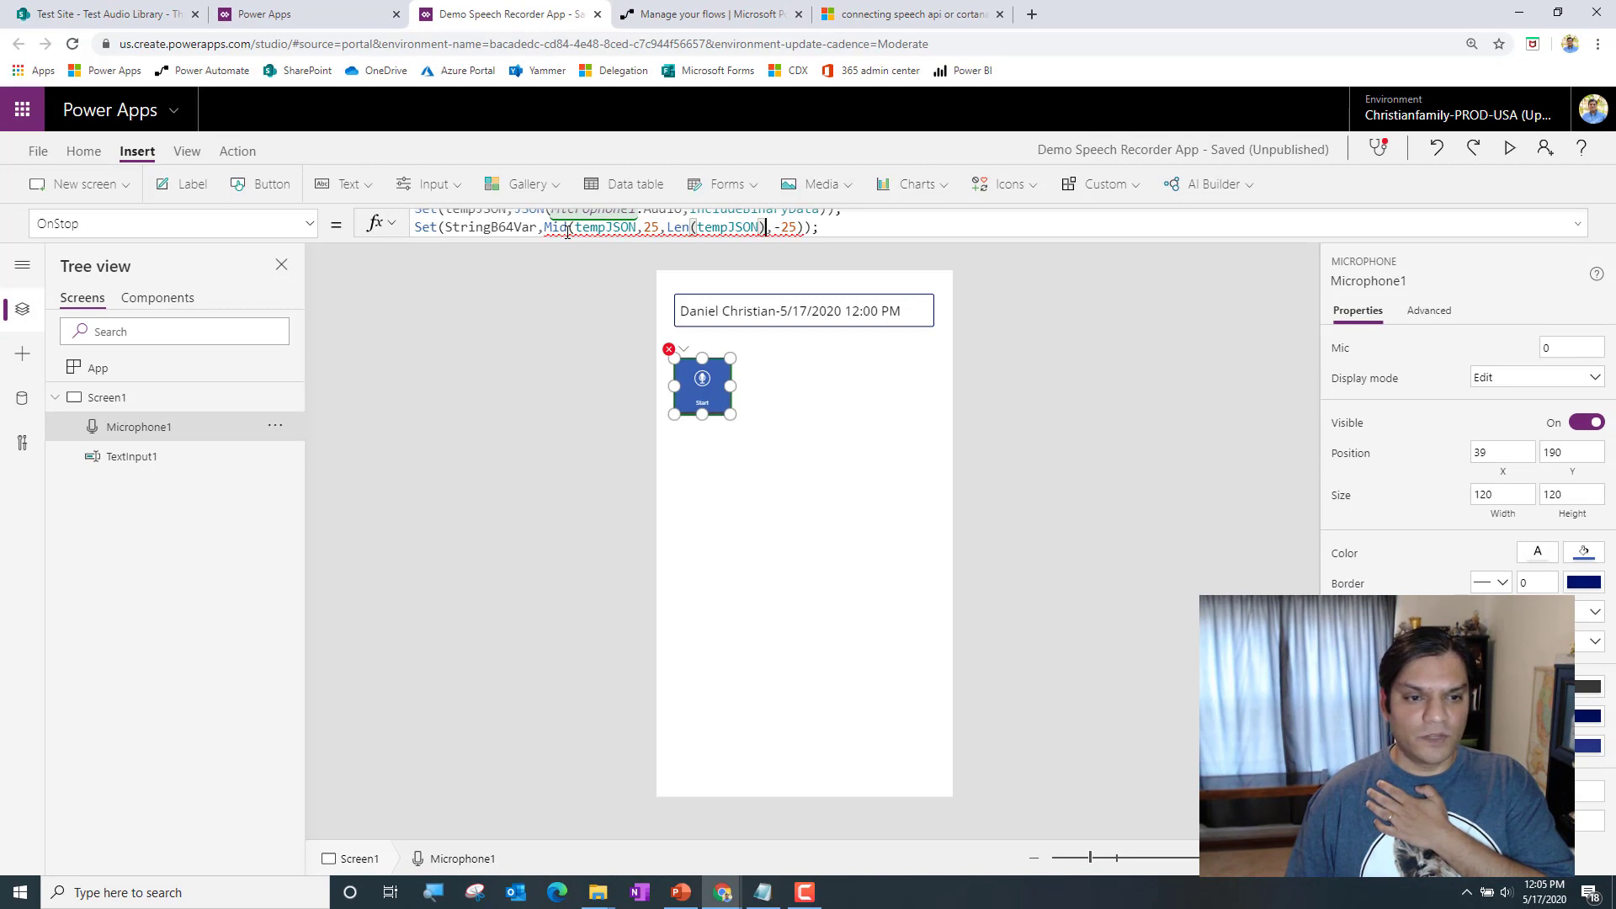
{"action": "key", "text": "BackSpace"}
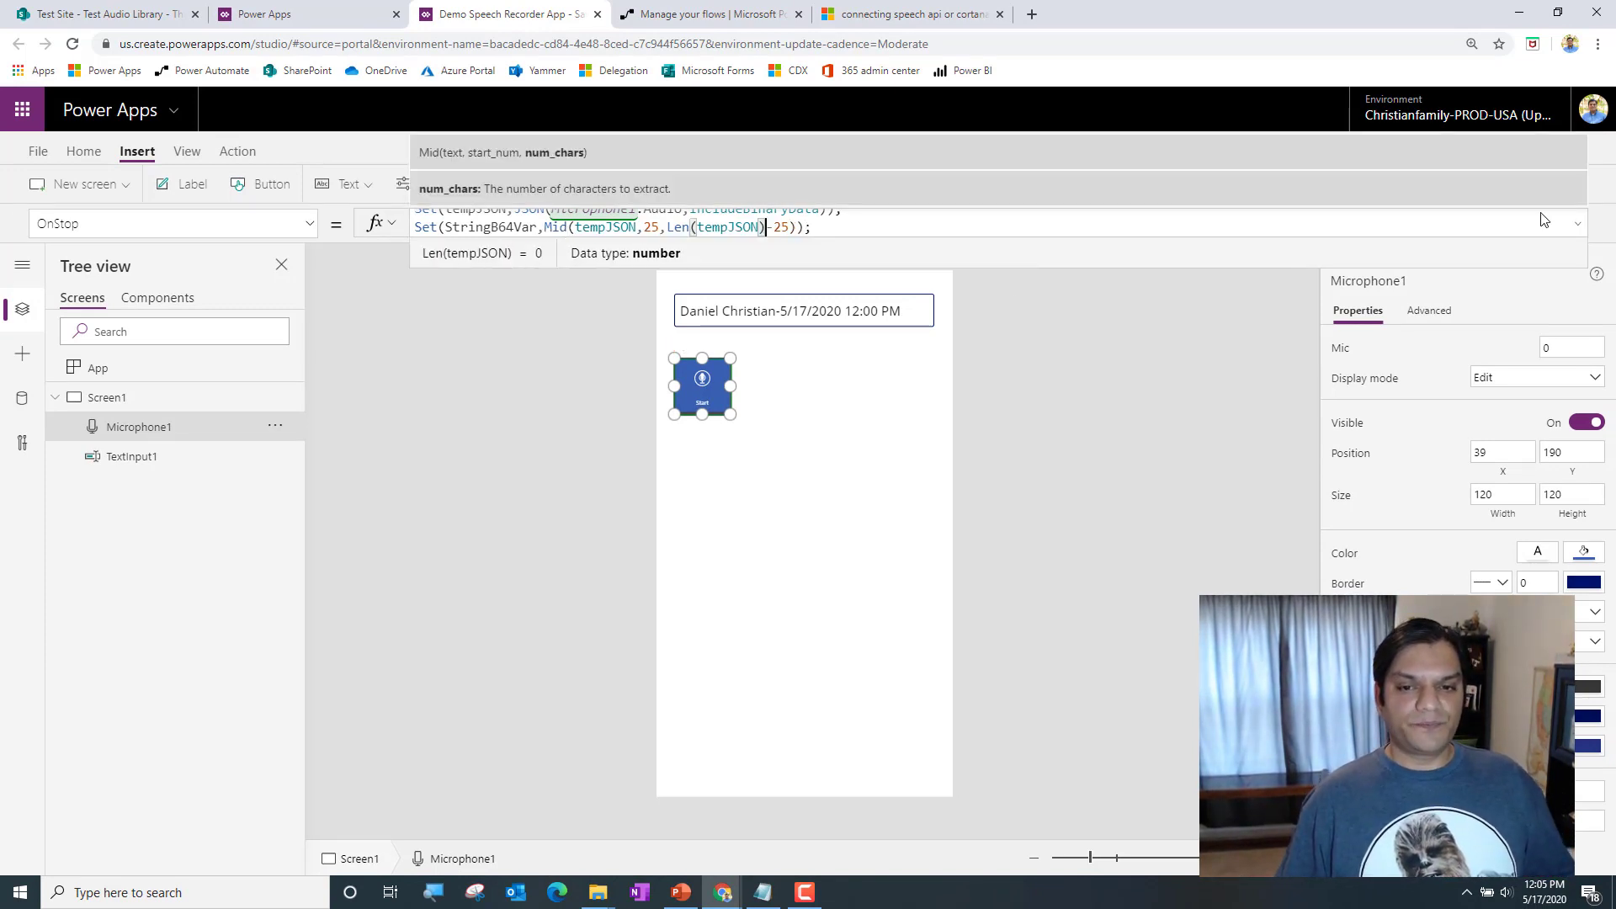
{"action": "left_click", "coordinate": [1578, 224]}
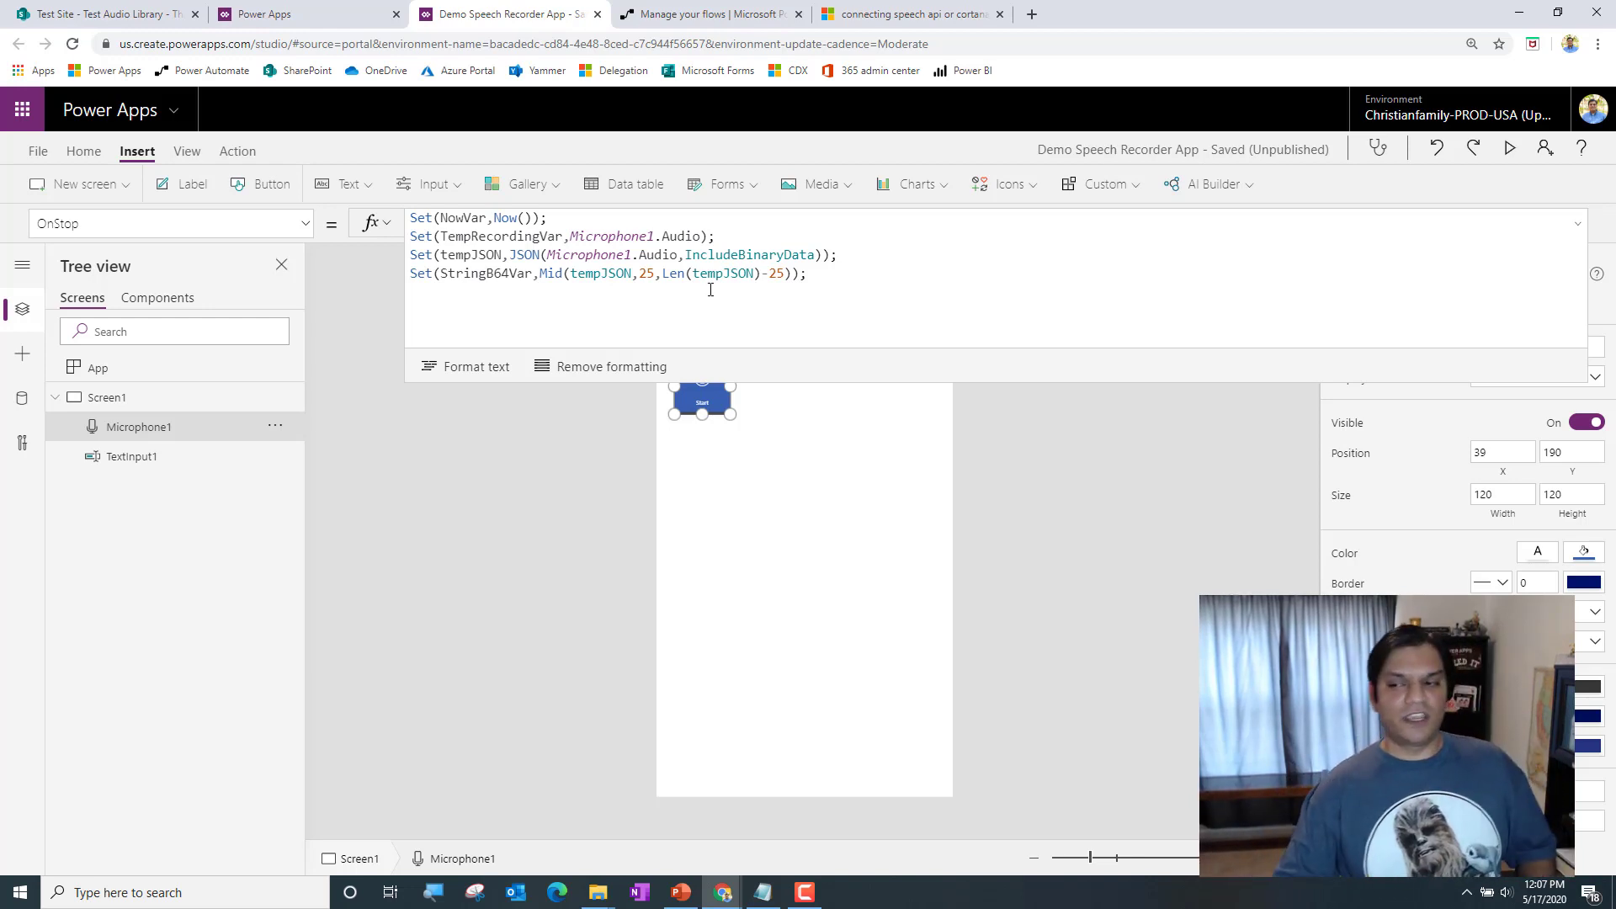
{"action": "left_click", "coordinate": [1573, 226]}
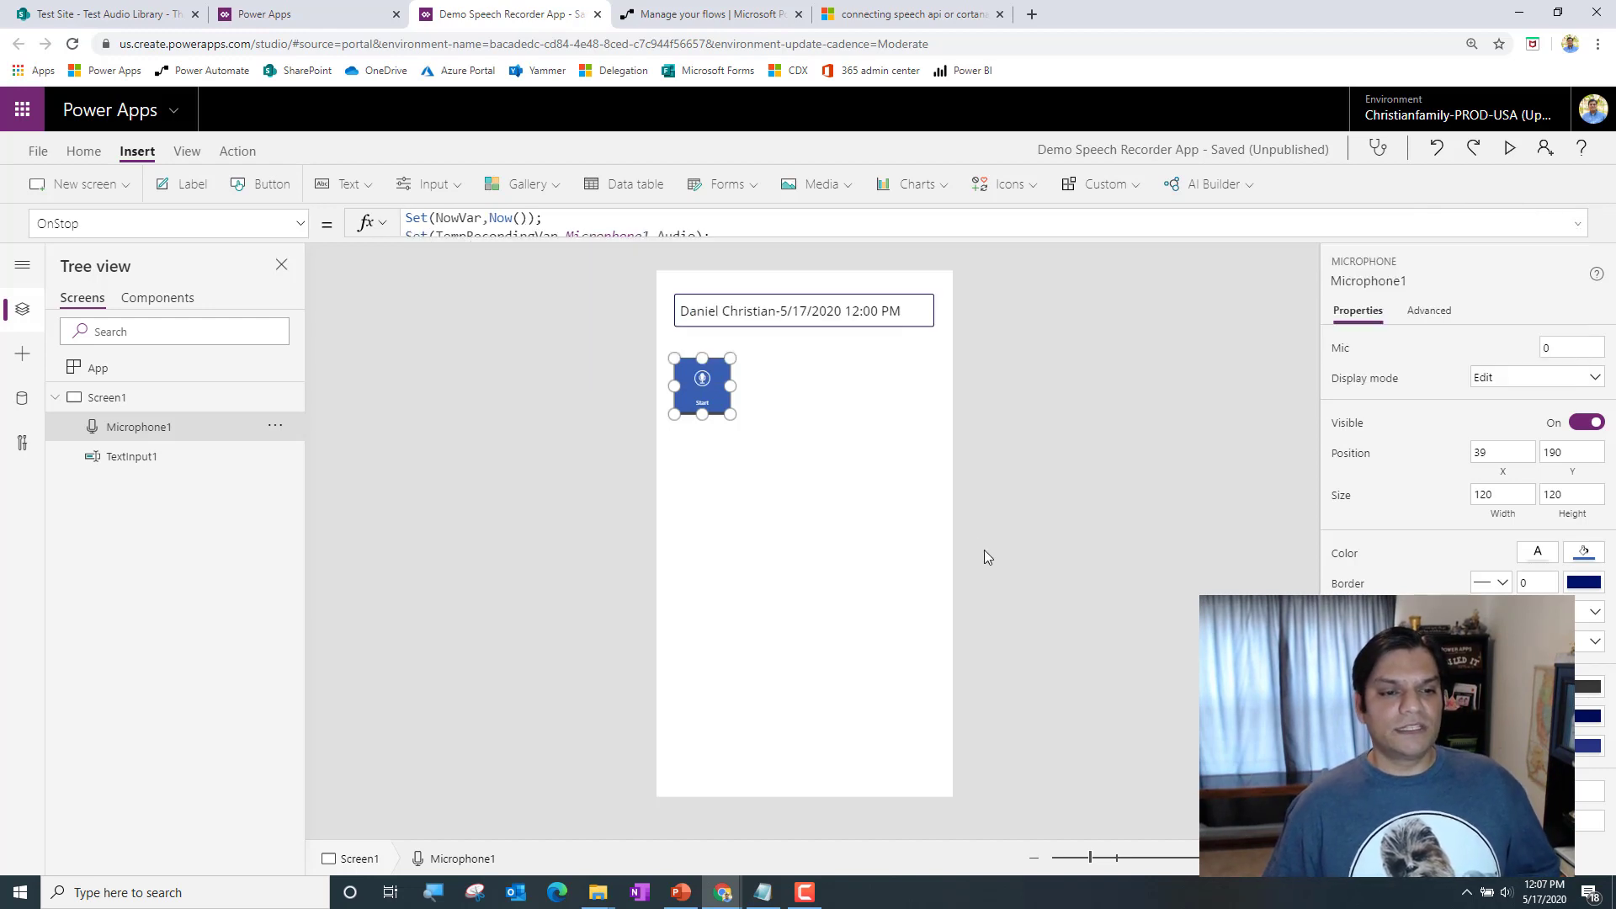
Save the Demo Speech Recorder App, publish this version and return to the screen editor
{"action": "left_click", "coordinate": [38, 151]}
{"action": "left_click", "coordinate": [269, 426]}
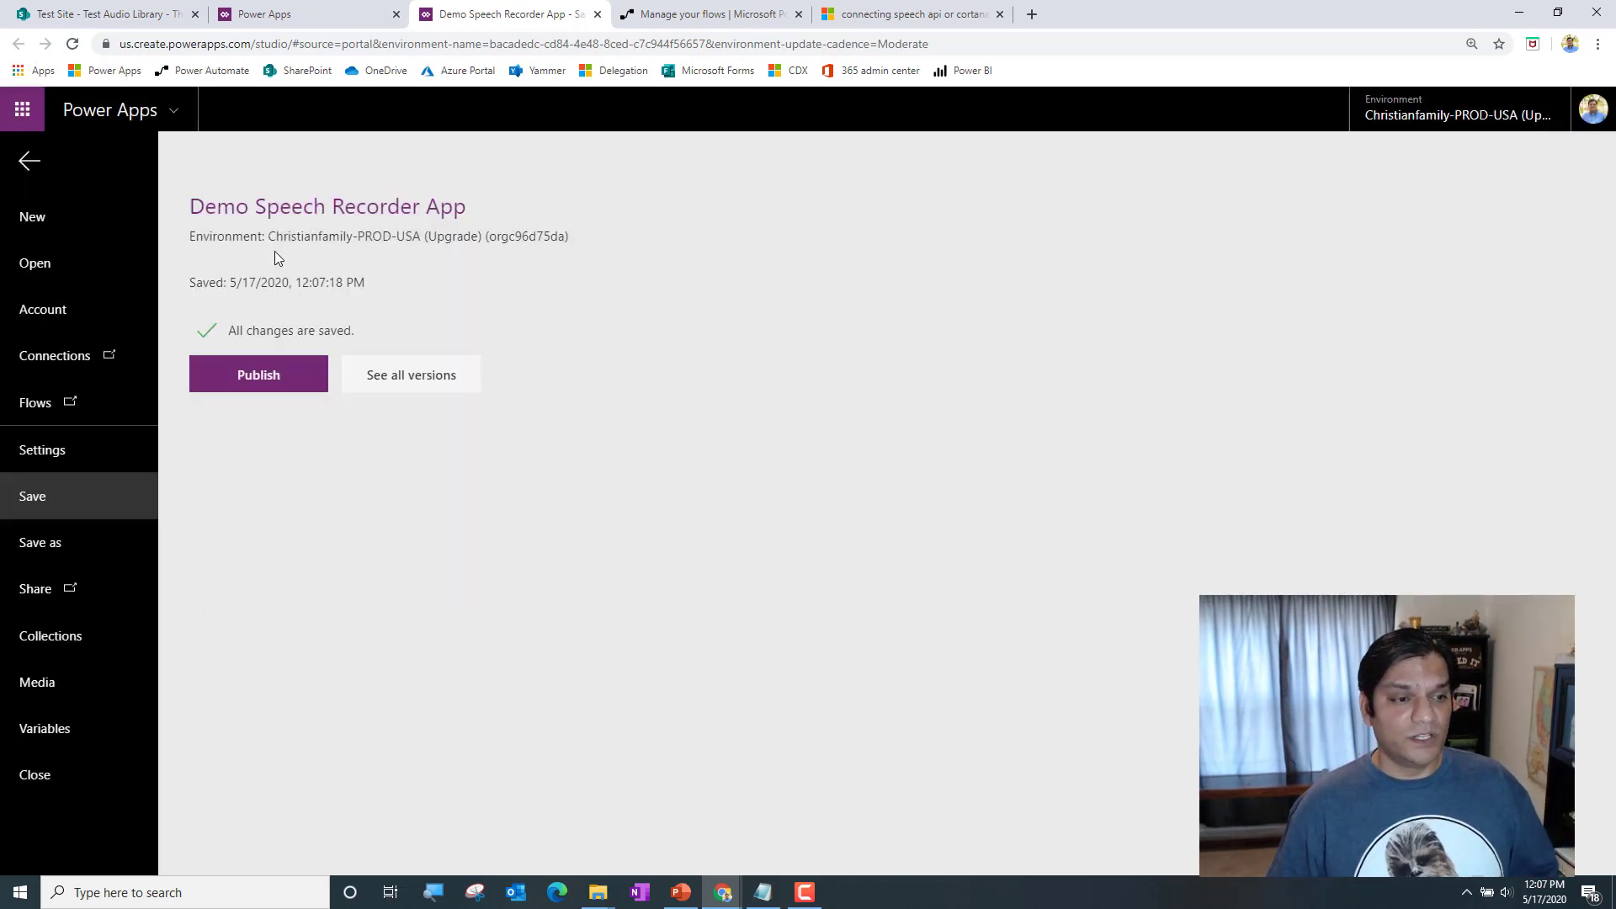
{"action": "left_click", "coordinate": [318, 376]}
{"action": "left_click", "coordinate": [825, 590]}
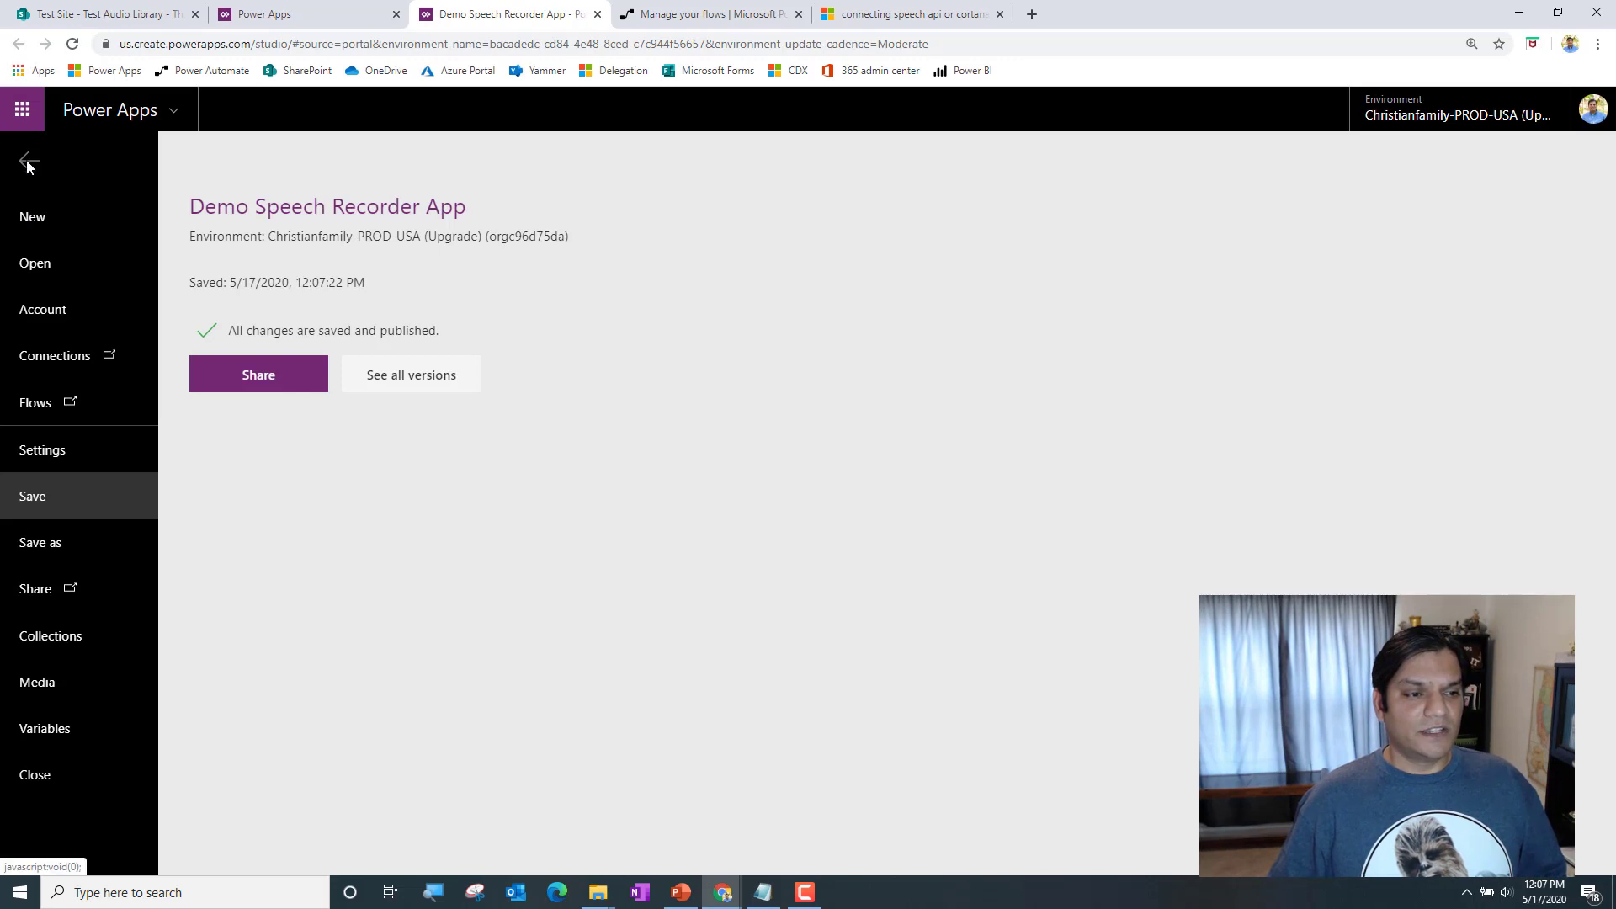
{"action": "left_click", "coordinate": [29, 163]}
Insert a button control on Screen1
{"action": "left_click", "coordinate": [765, 500]}
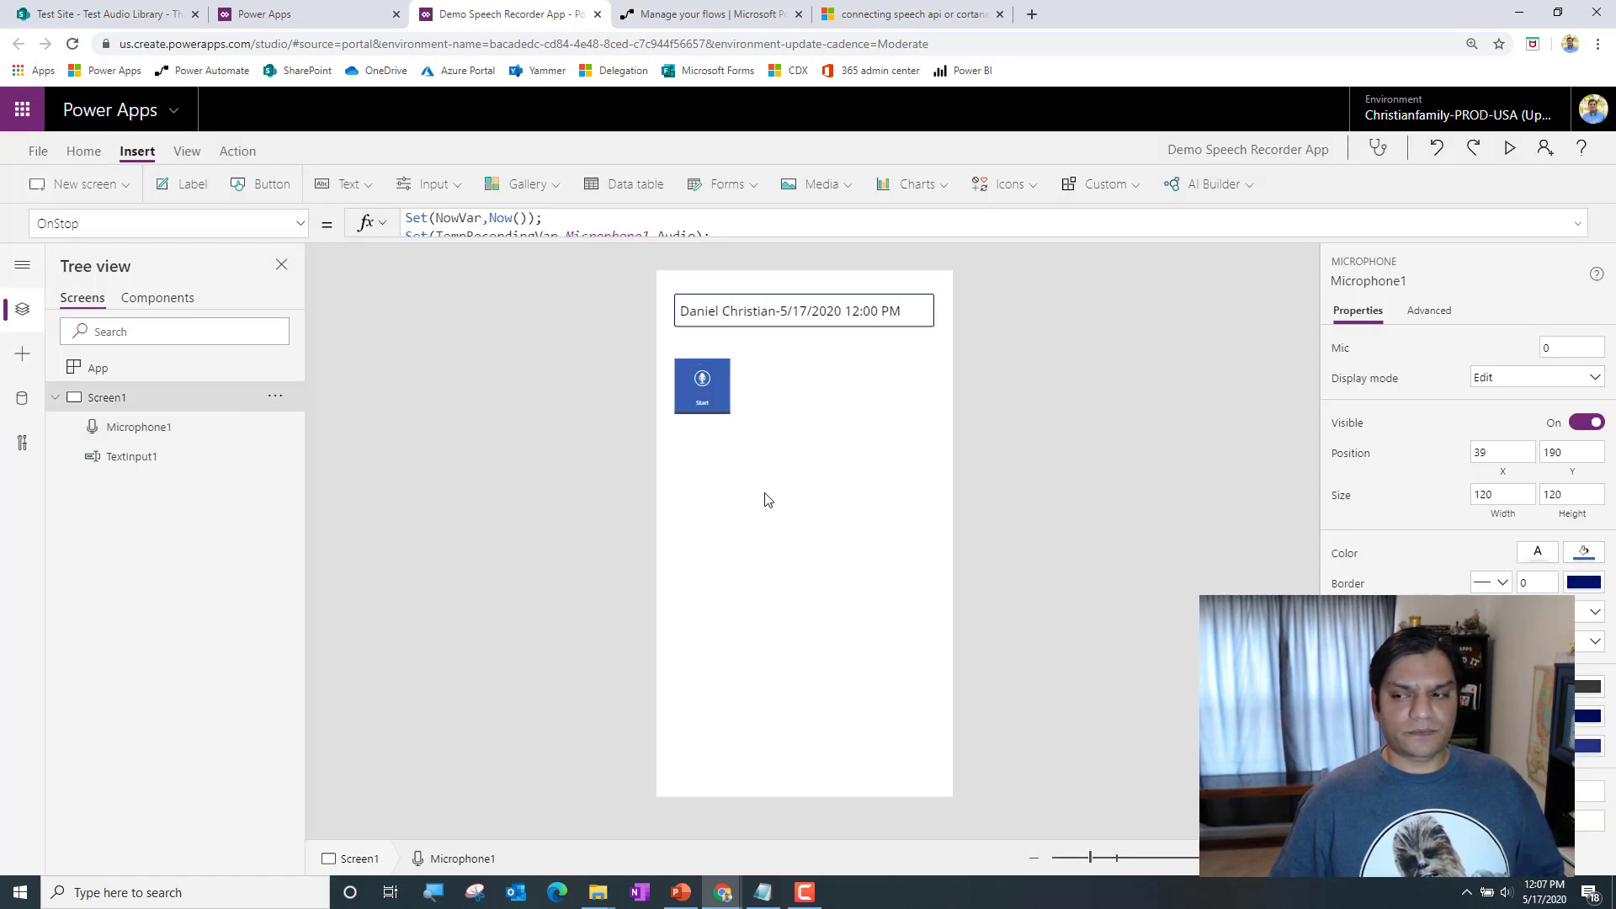
{"action": "left_click", "coordinate": [253, 192]}
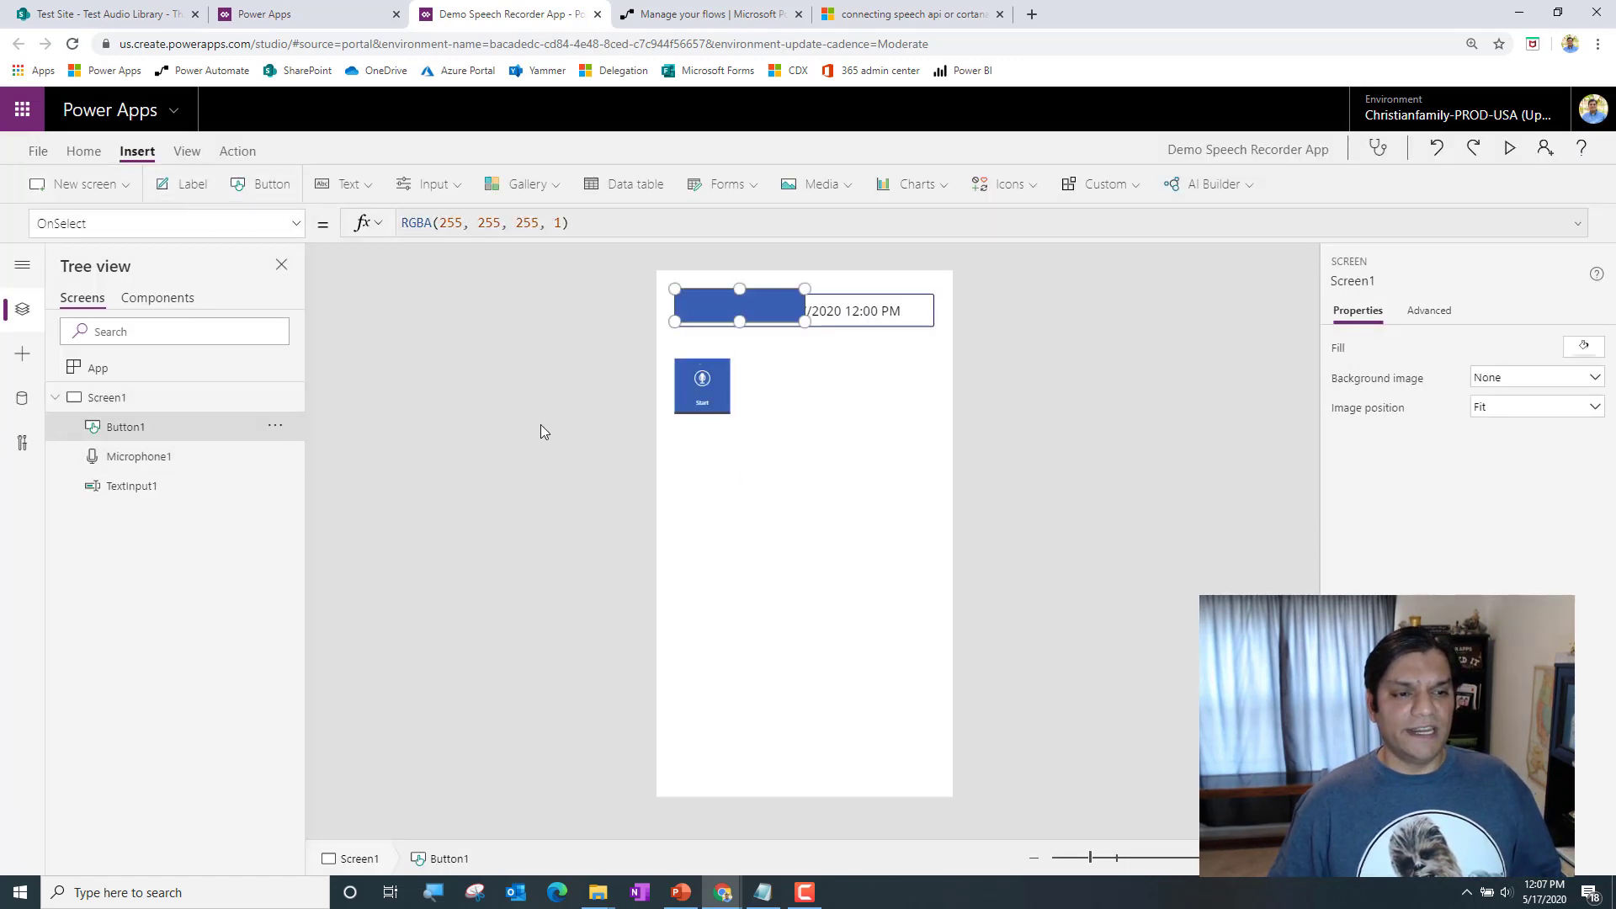
Move the new button below the microphone and insert an audio control between them, at about X 39, Y 342
{"action": "left_click_drag", "start_coordinate": [734, 310], "coordinate": [742, 510]}
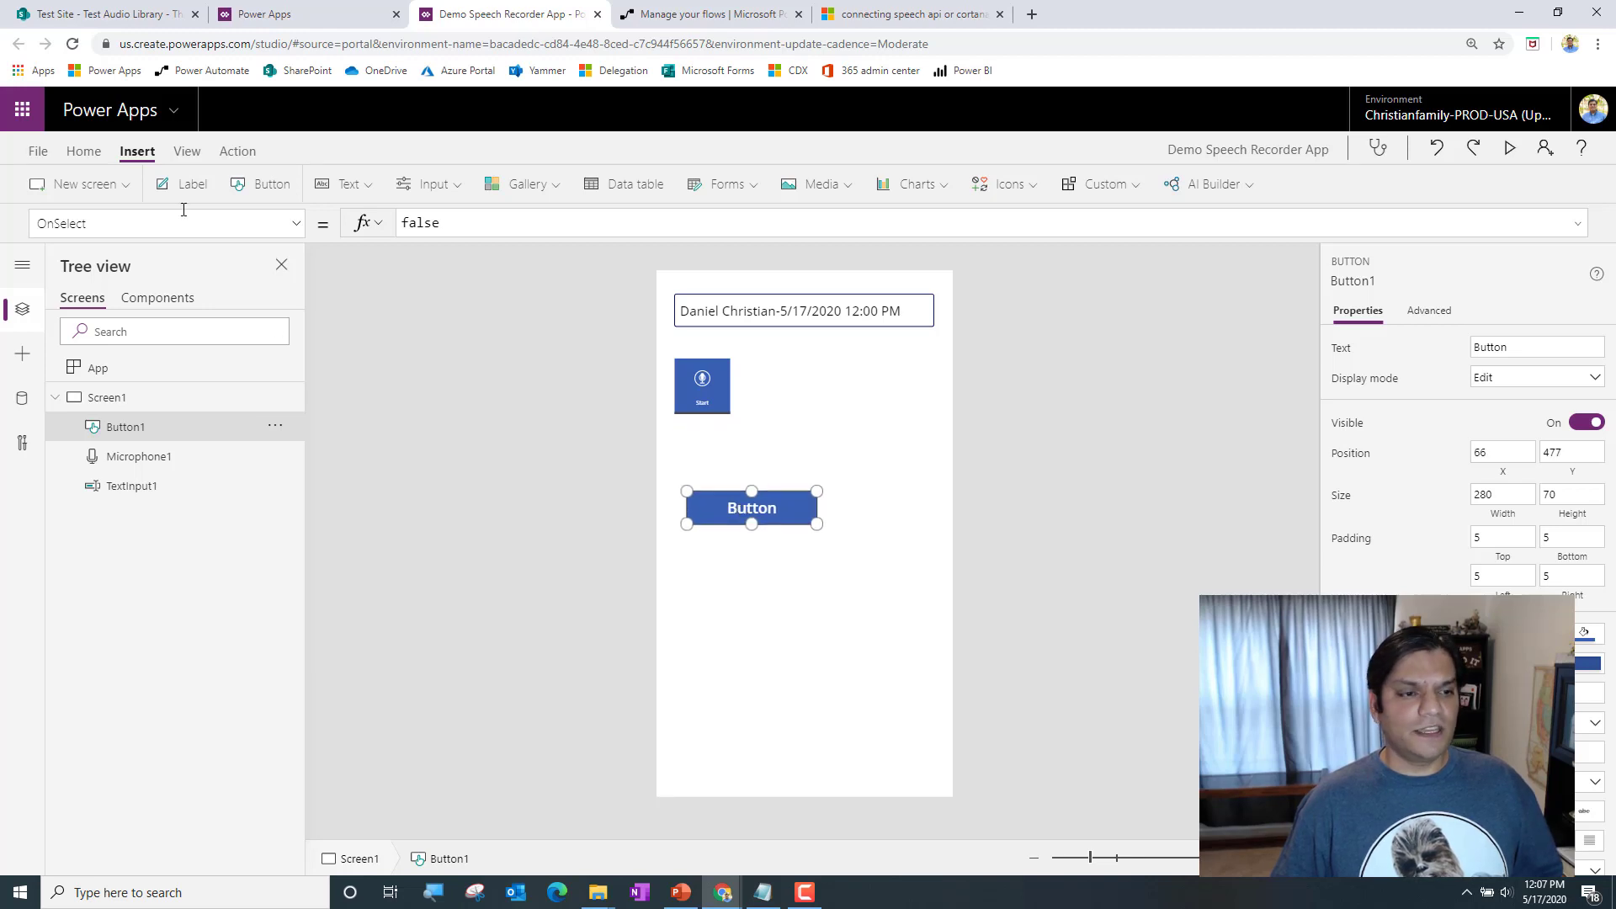
{"action": "left_click", "coordinate": [818, 185]}
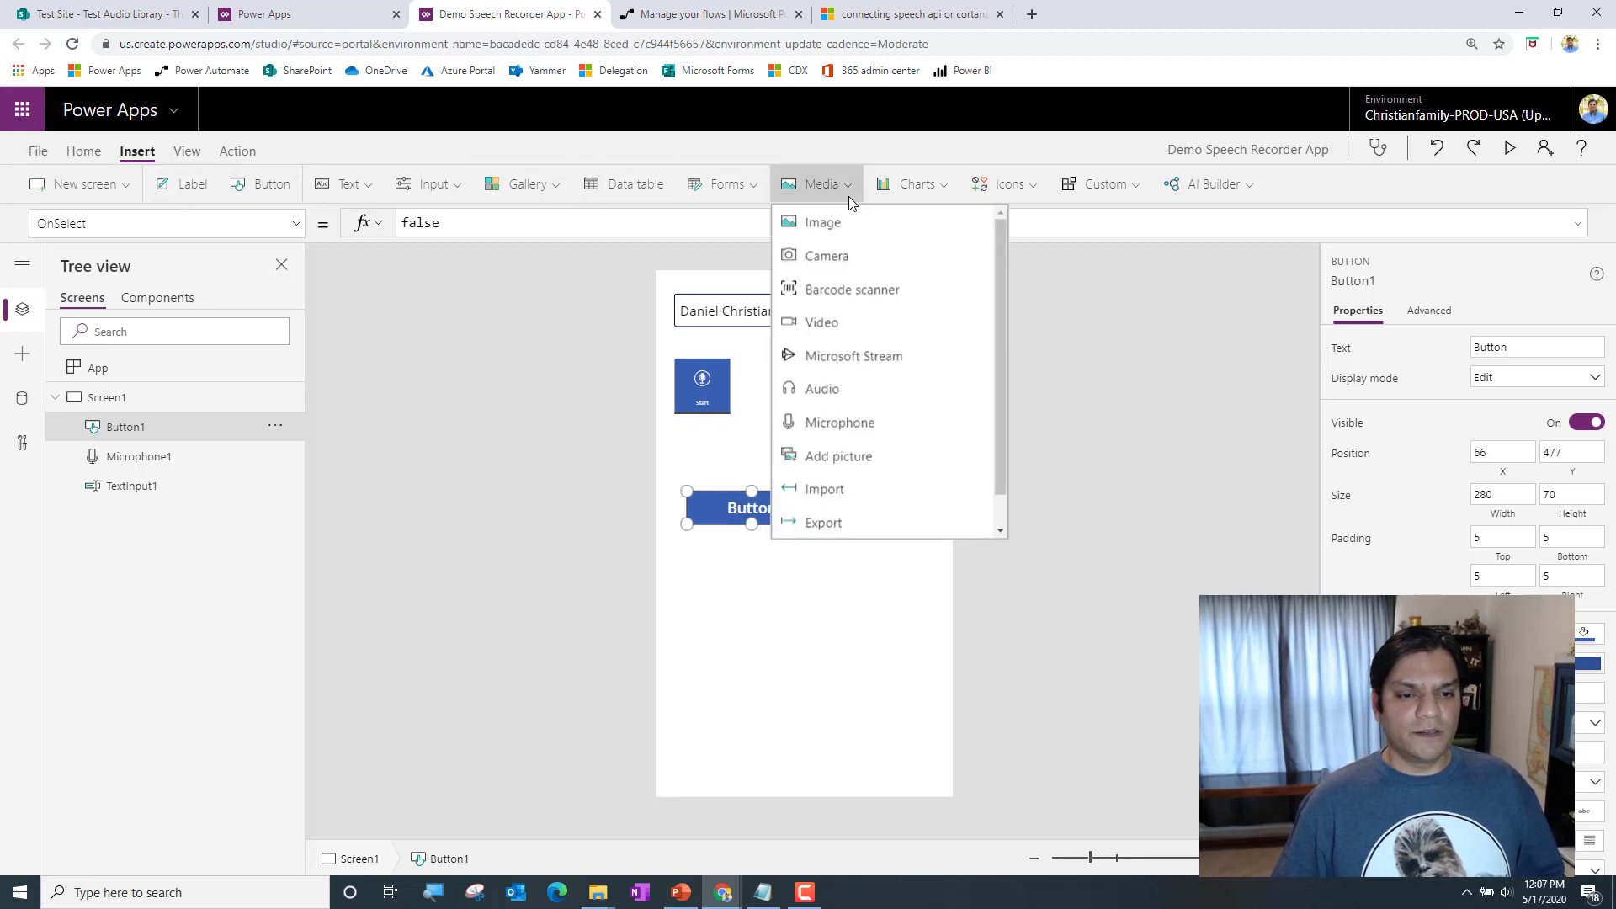
{"action": "left_click", "coordinate": [873, 394]}
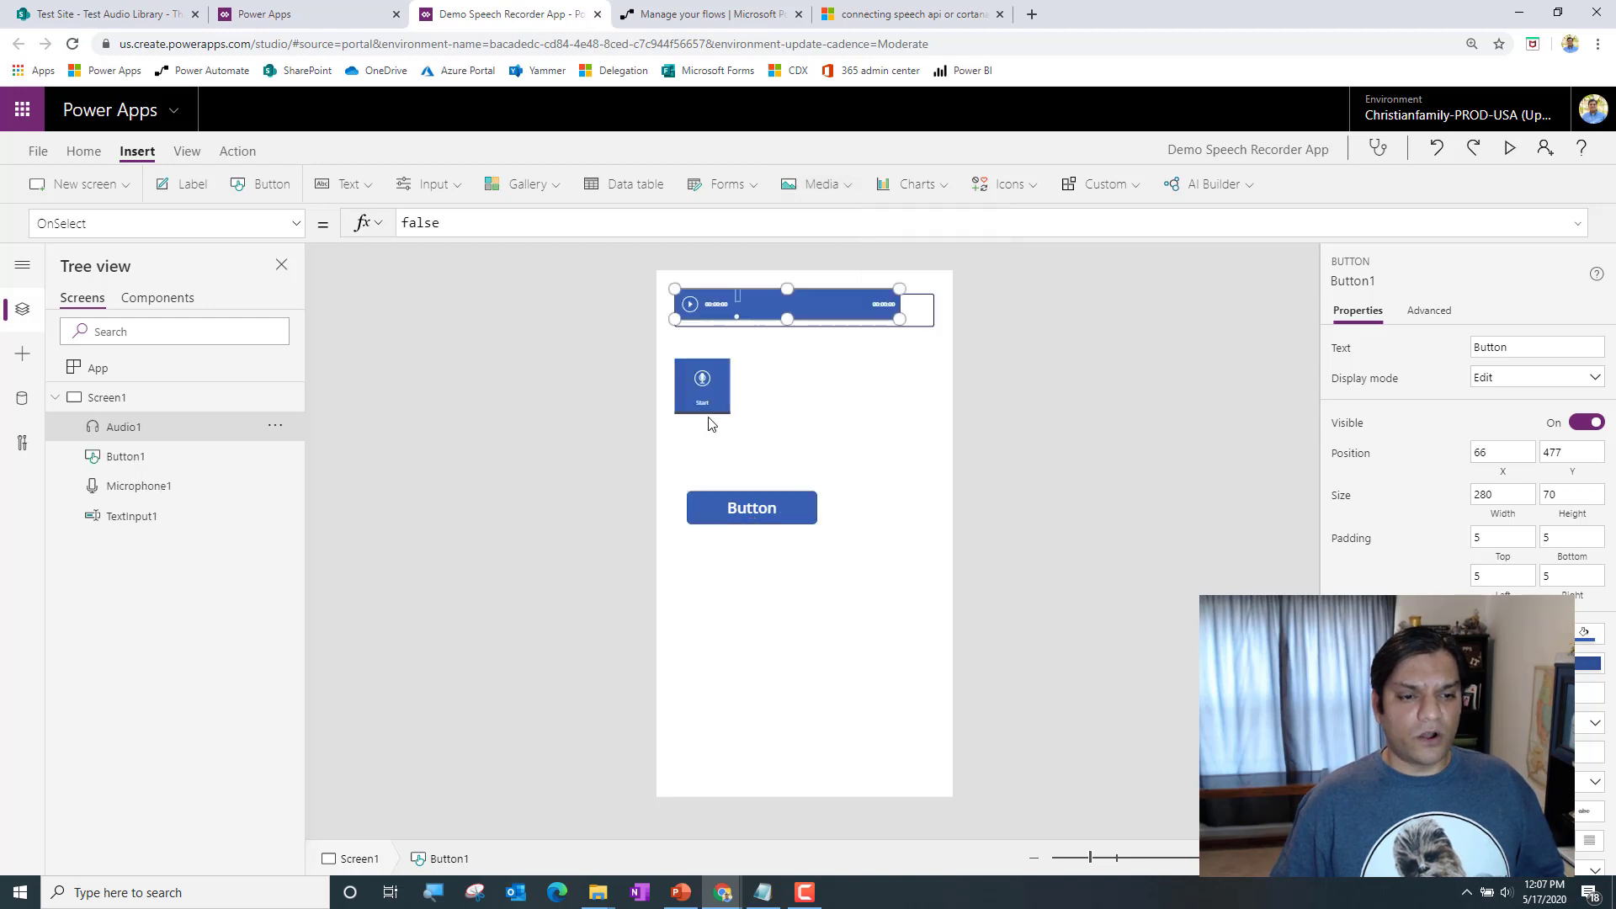
{"action": "left_click_drag", "start_coordinate": [744, 314], "coordinate": [744, 455]}
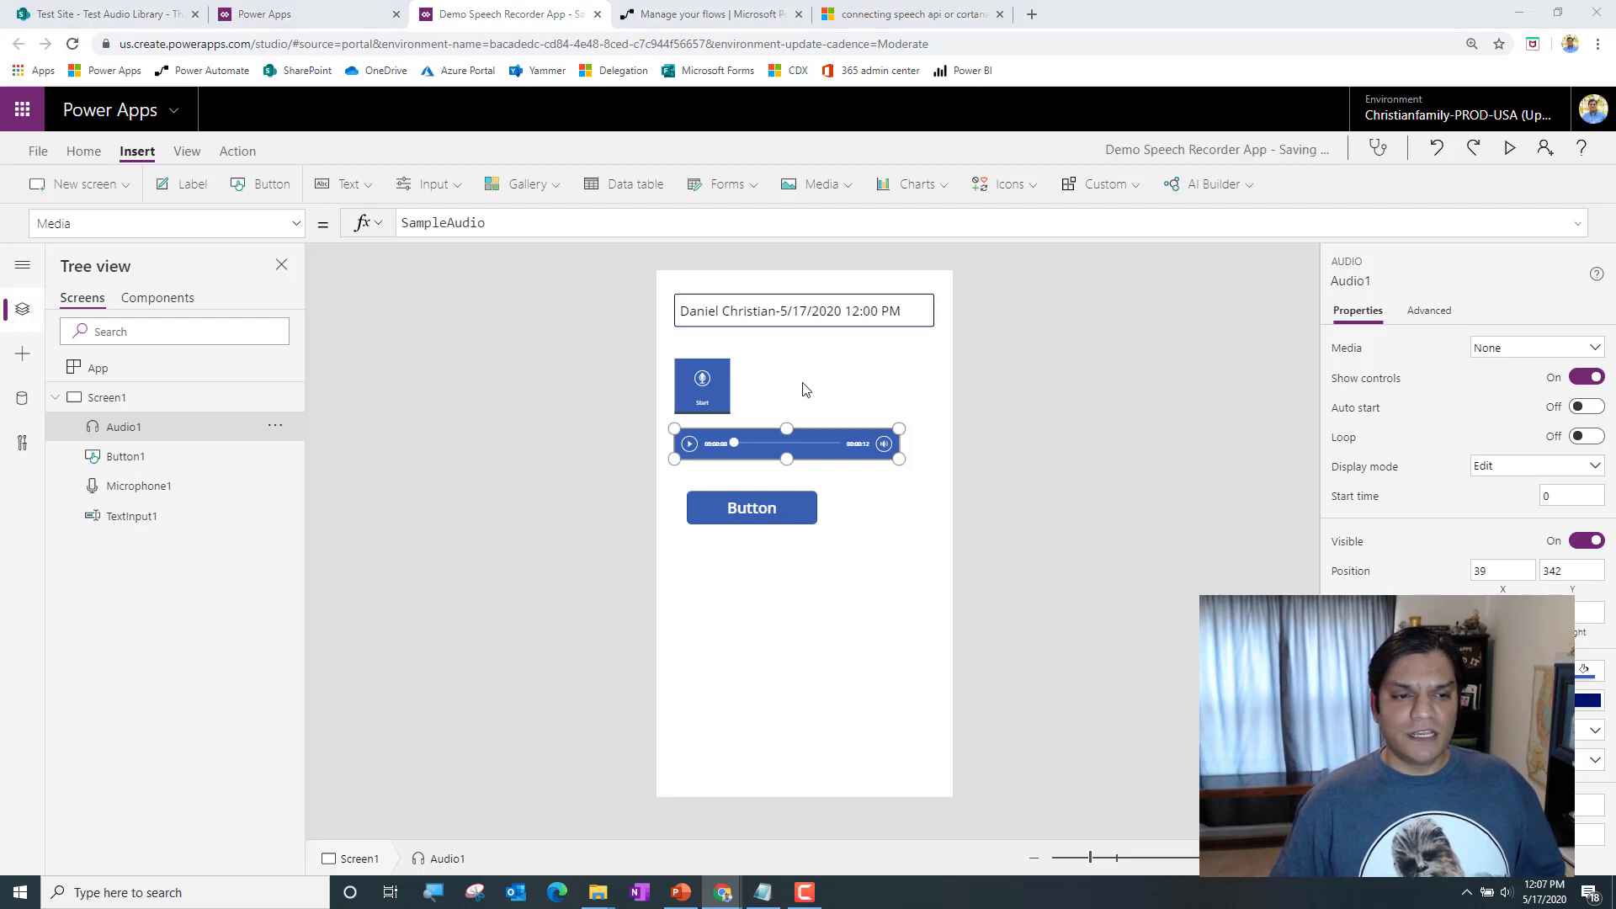
Check the variable names in the microphone's OnStop formula and set the audio control's Media property to TempRecordingVar
{"action": "left_click", "coordinate": [707, 404]}
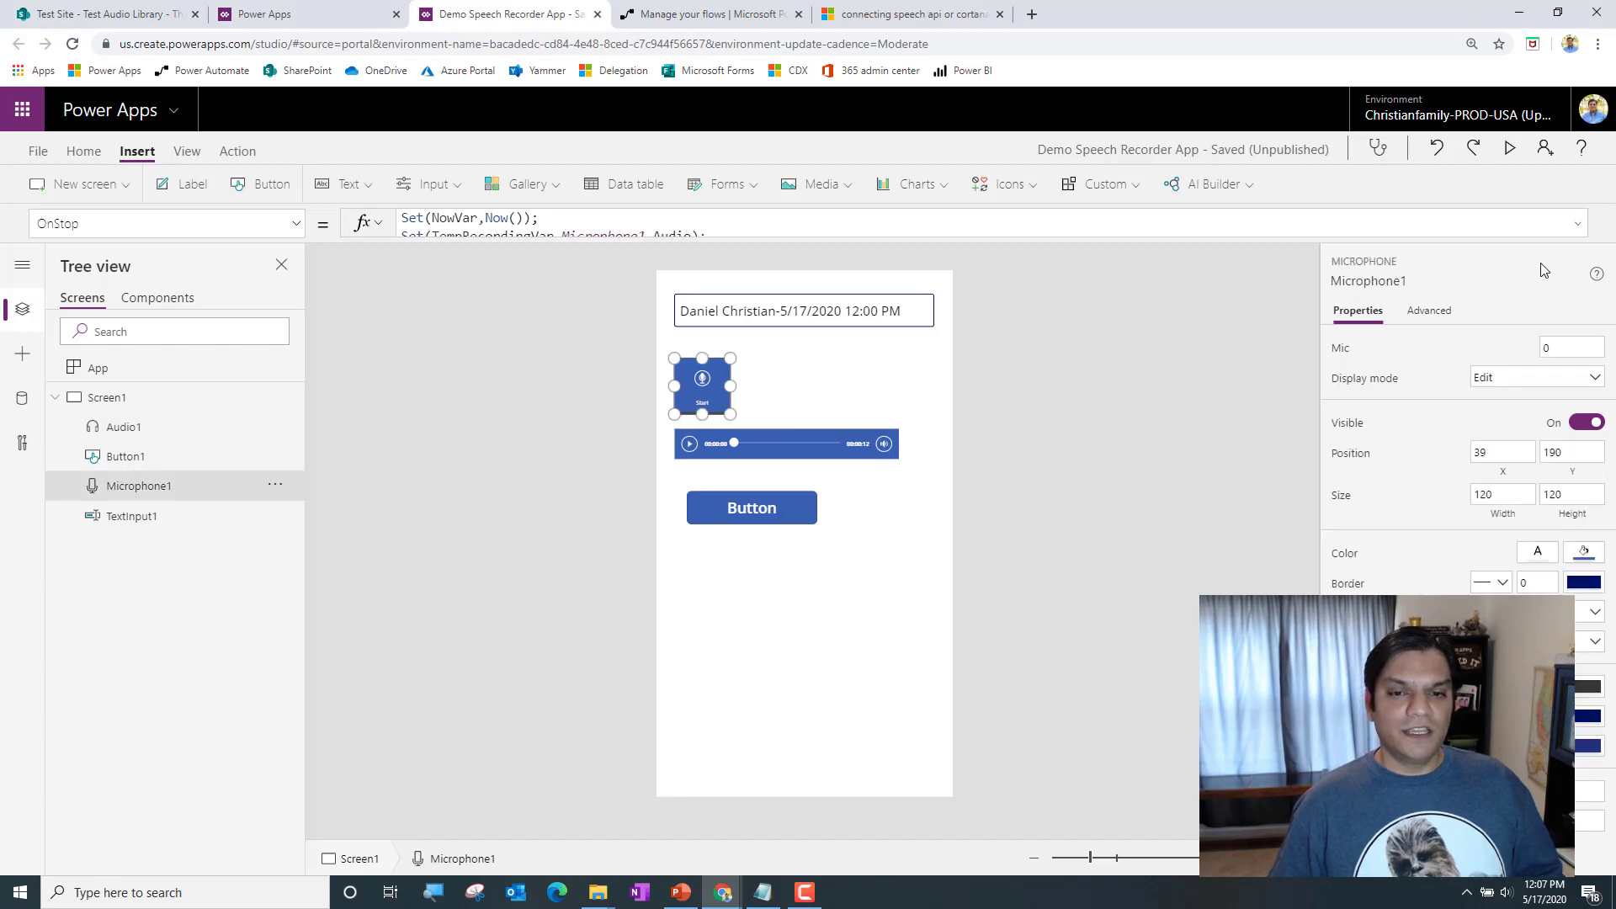
{"action": "left_click", "coordinate": [1576, 224]}
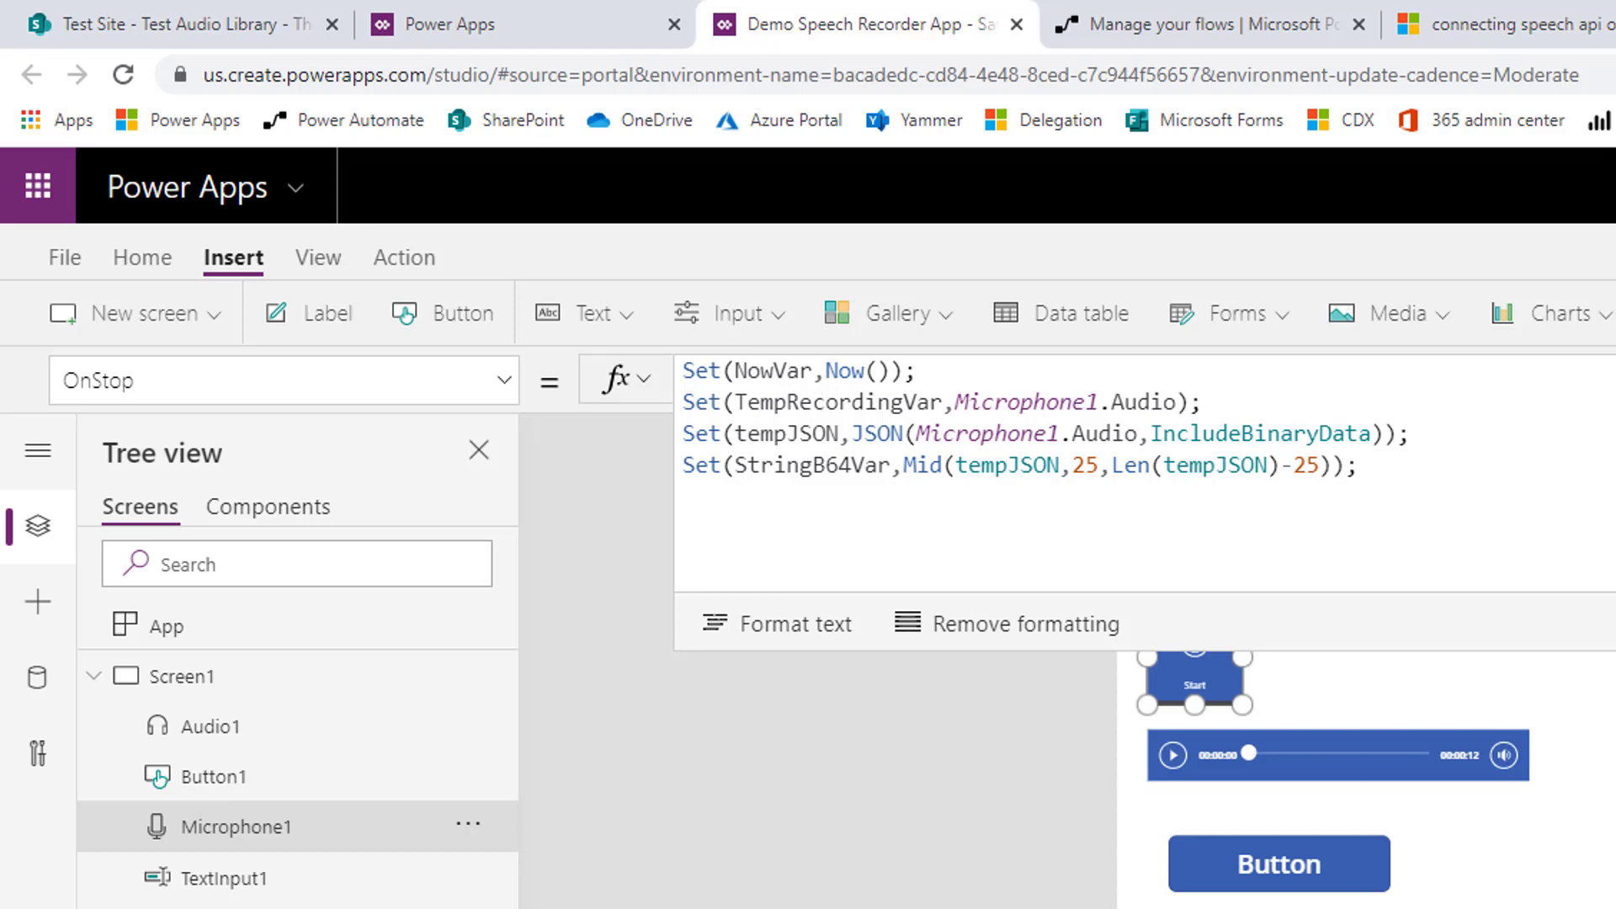
{"action": "left_click", "coordinate": [1382, 770]}
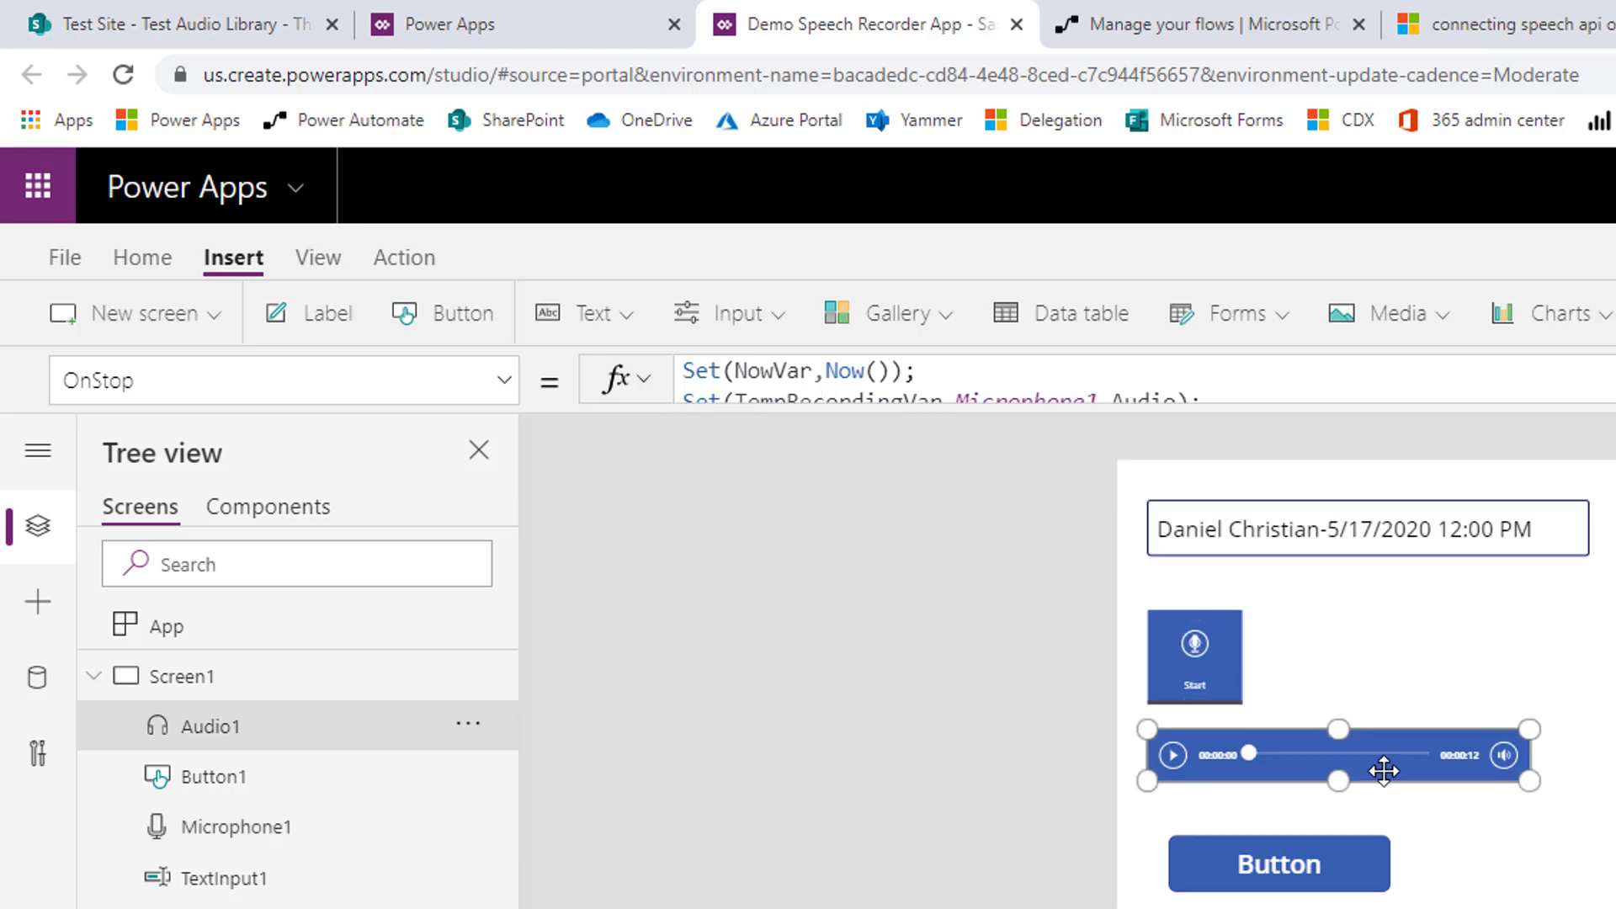
{"action": "left_click_drag", "start_coordinate": [880, 387], "coordinate": [458, 365]}
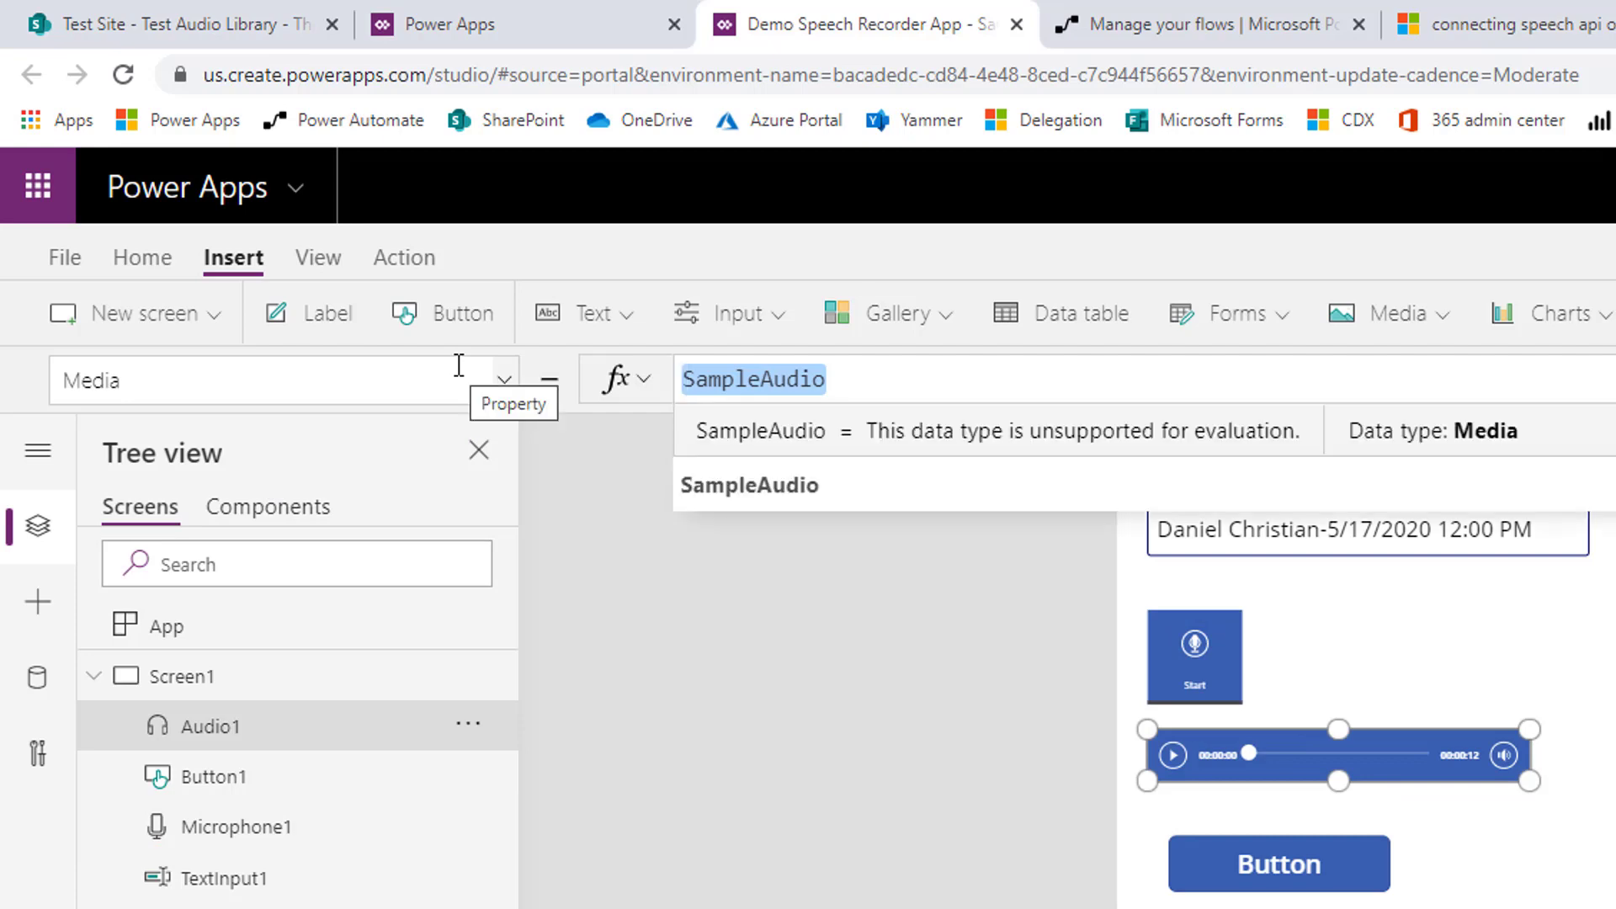
{"action": "type", "text": "tem"}
{"action": "key", "text": "Tab"}
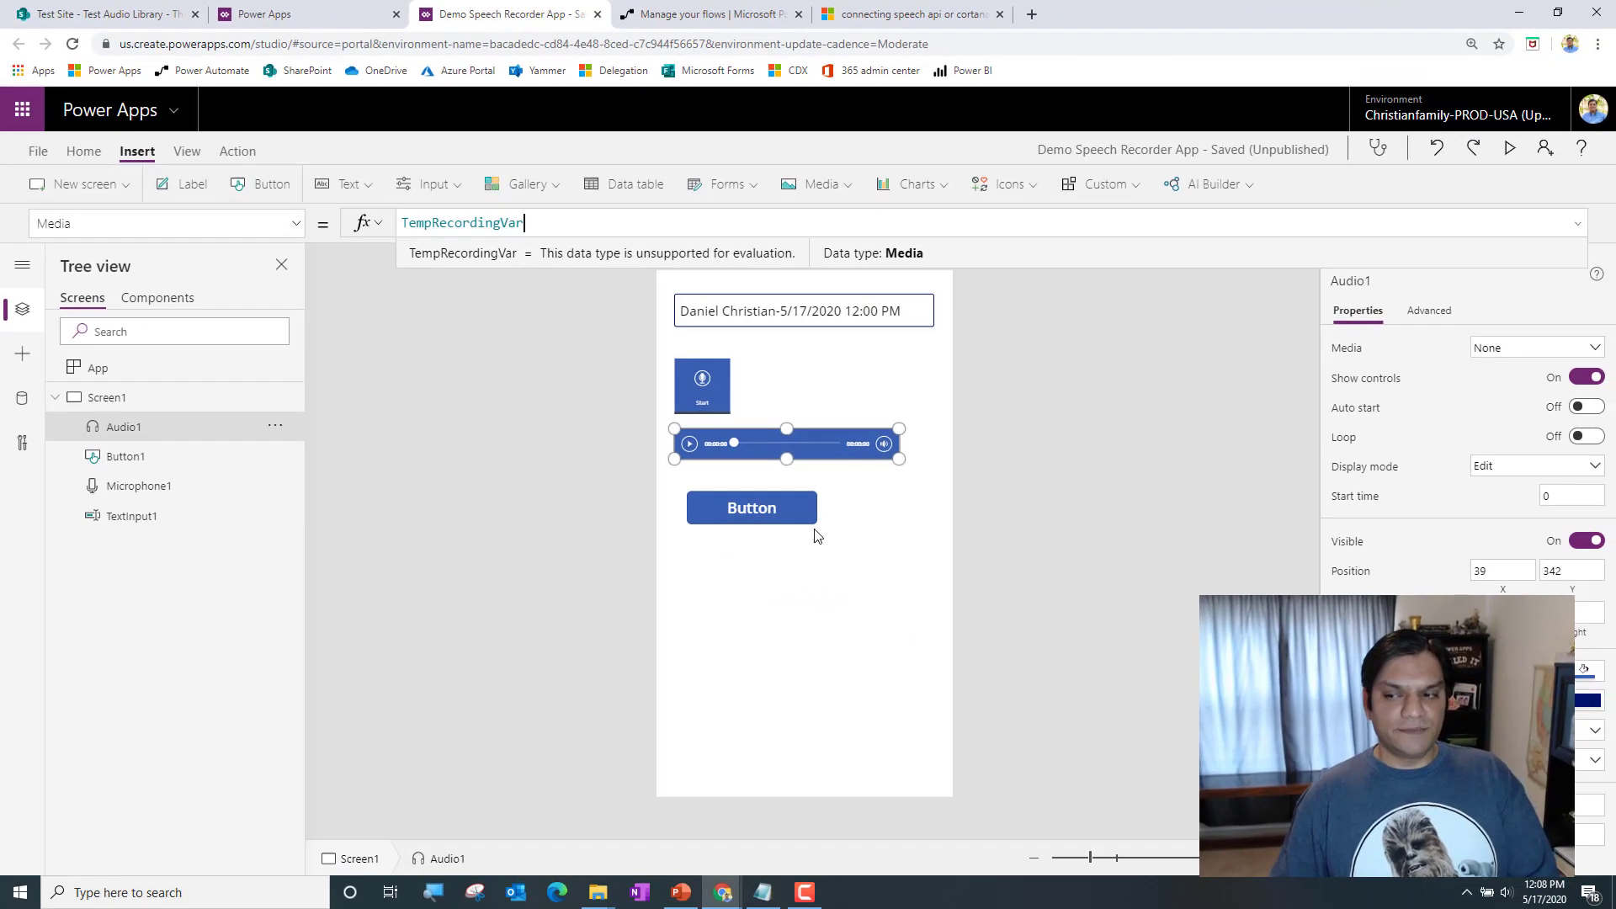
Center the button under the audio control, at about X 141, and set its text to Save
{"action": "left_click_drag", "start_coordinate": [817, 505], "coordinate": [851, 505]}
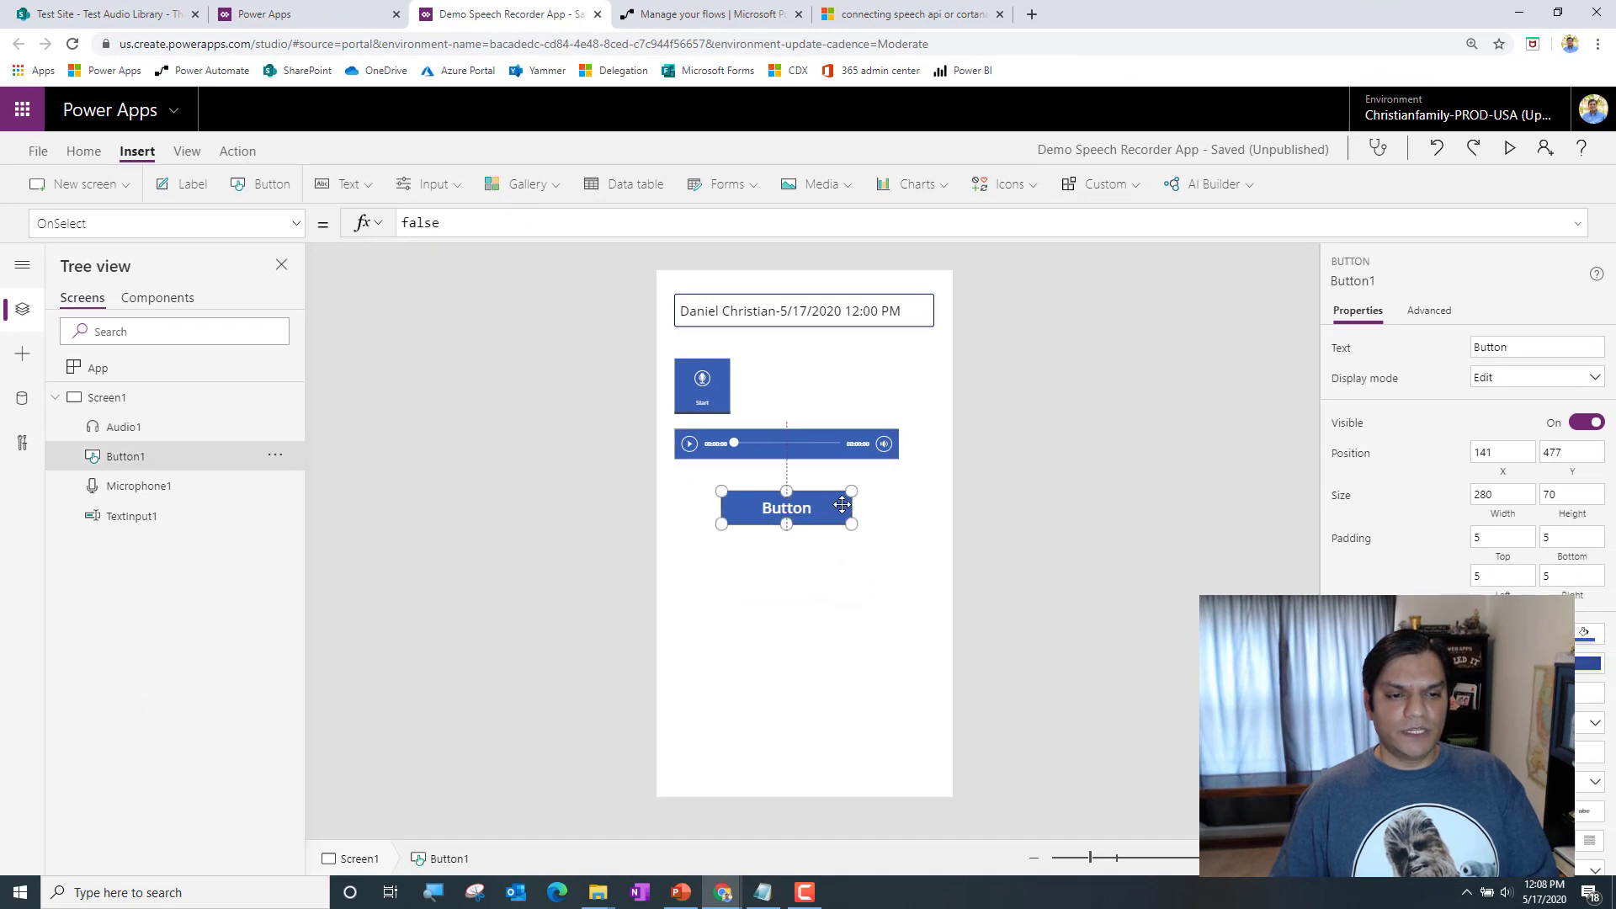
{"action": "left_click", "coordinate": [1473, 346]}
{"action": "double_click", "coordinate": [1473, 346]}
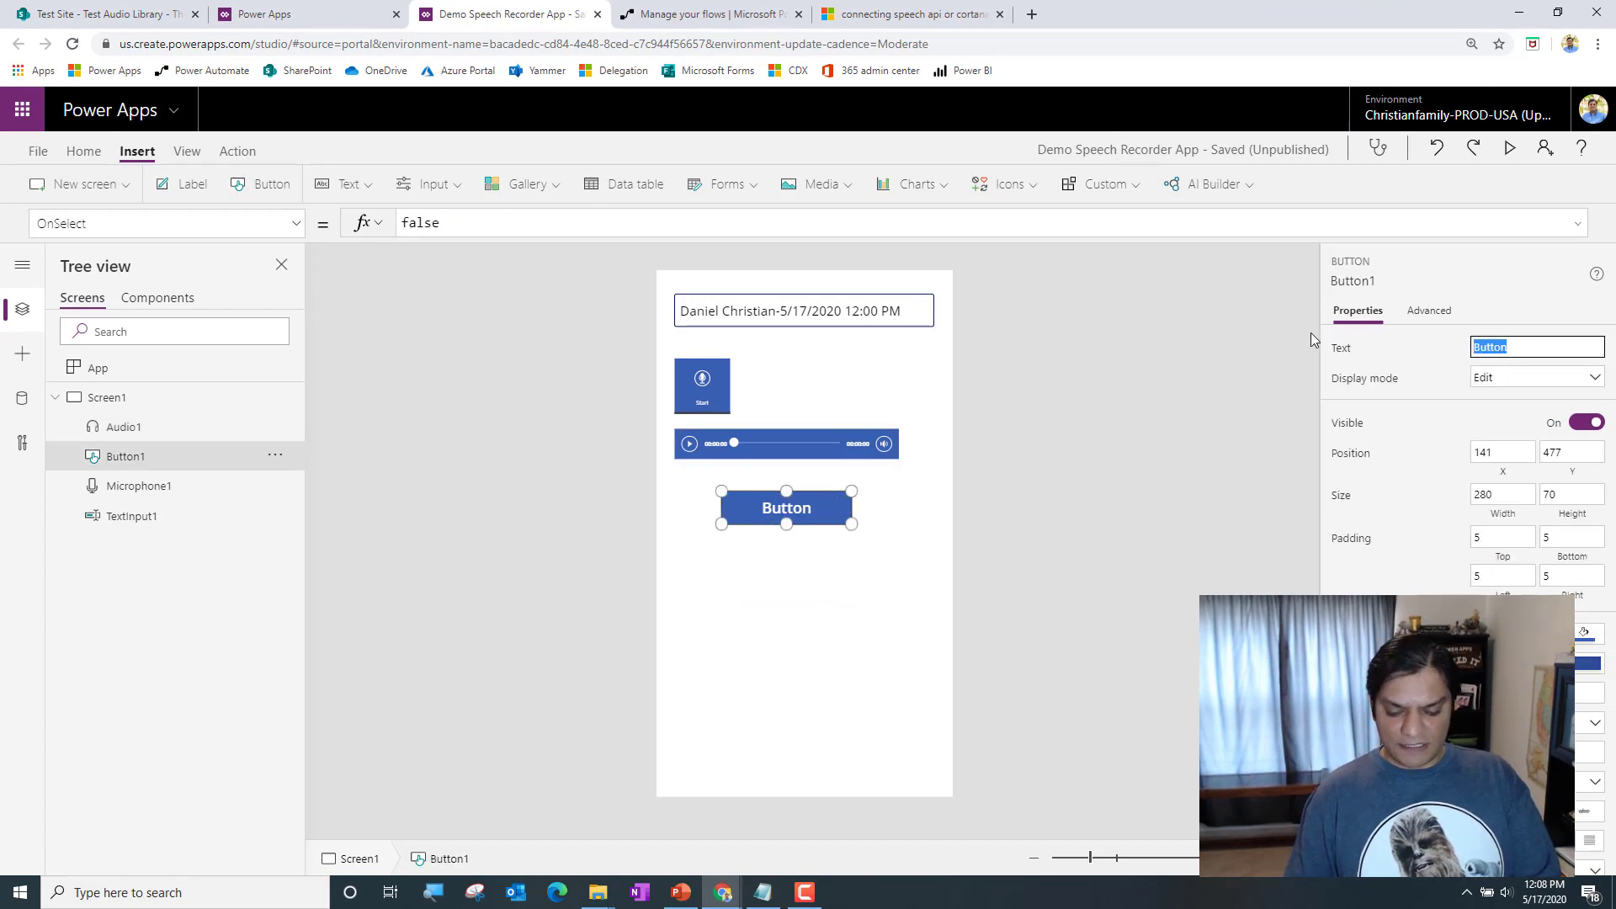
{"action": "type", "text": "Save"}
{"action": "left_click", "coordinate": [1126, 432]}
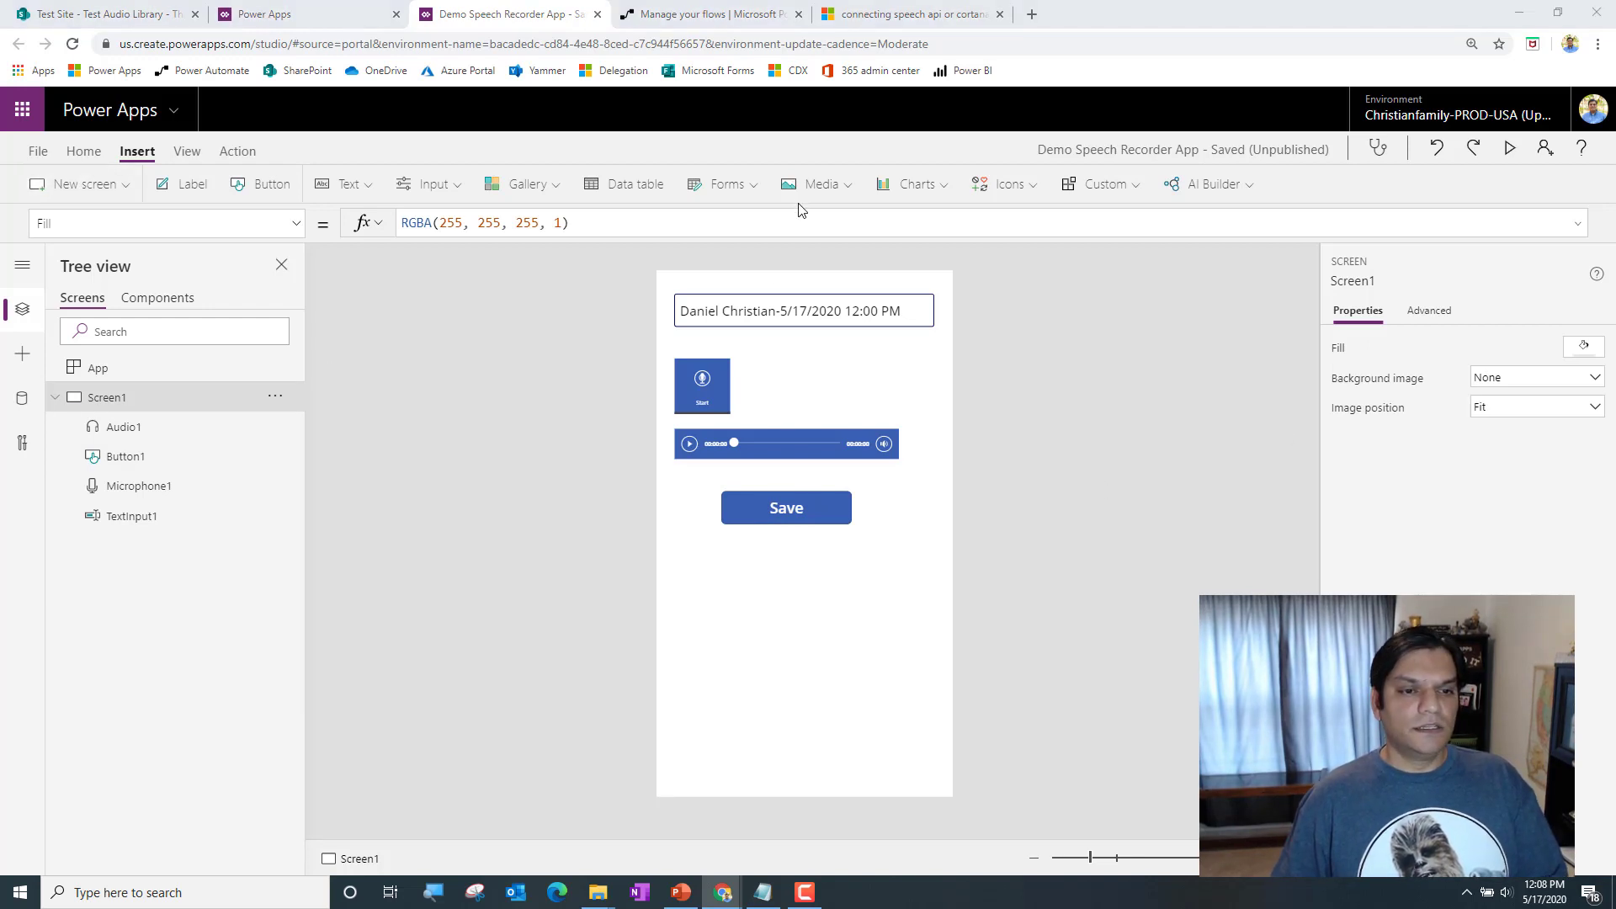
Insert a vertical gallery on Screen1 and move it below the audio control, at about Y 462
{"action": "left_click", "coordinate": [523, 184]}
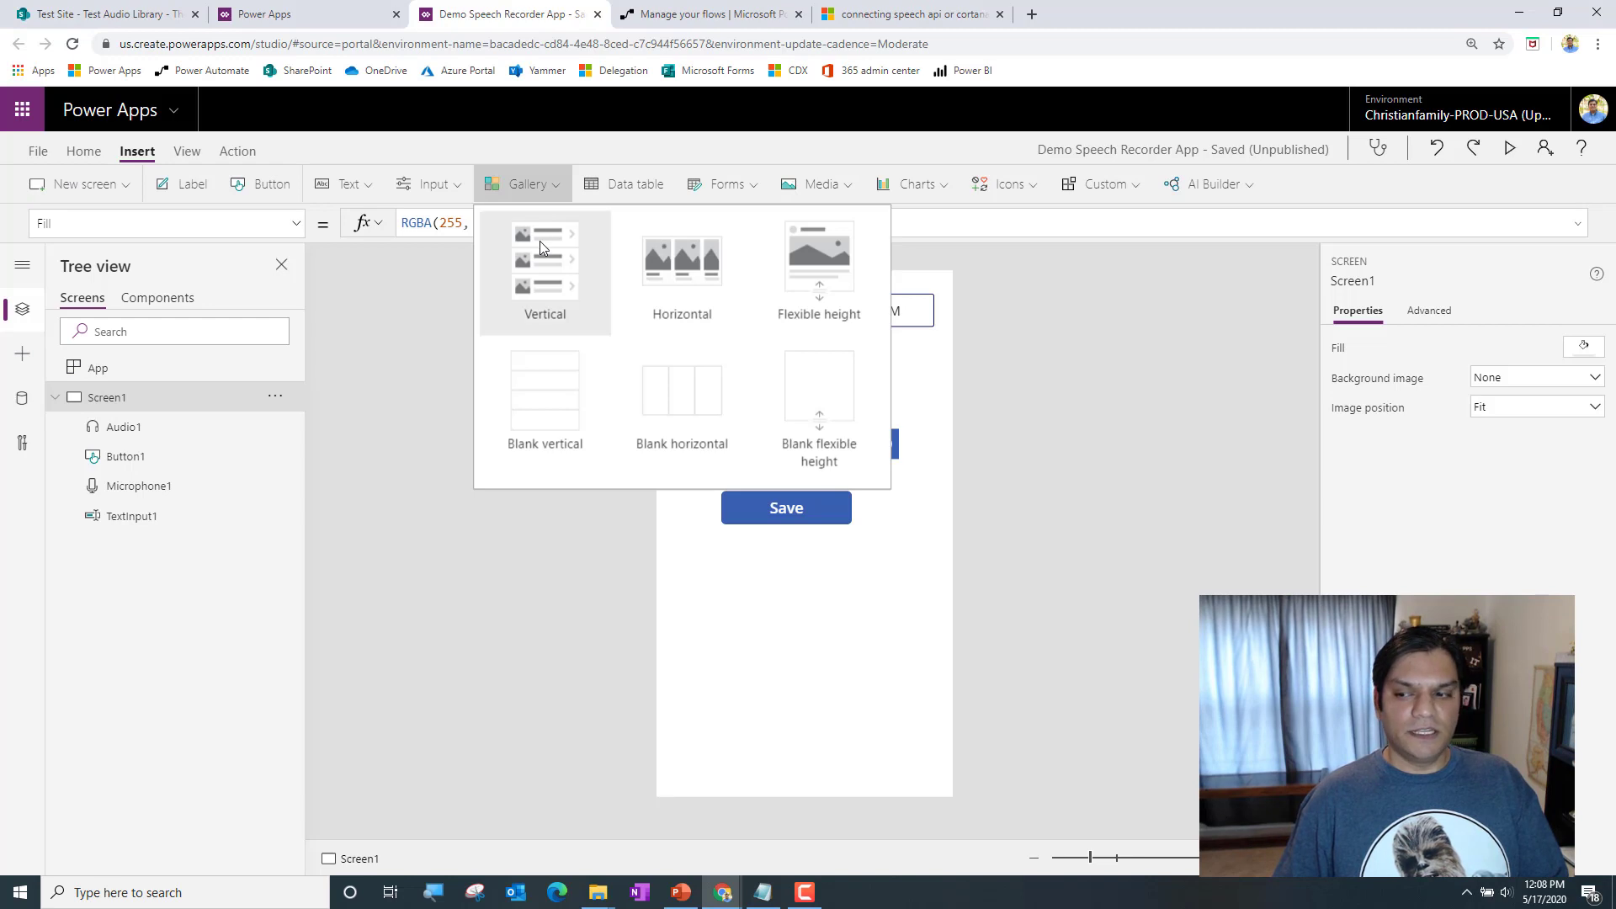
{"action": "left_click", "coordinate": [543, 248]}
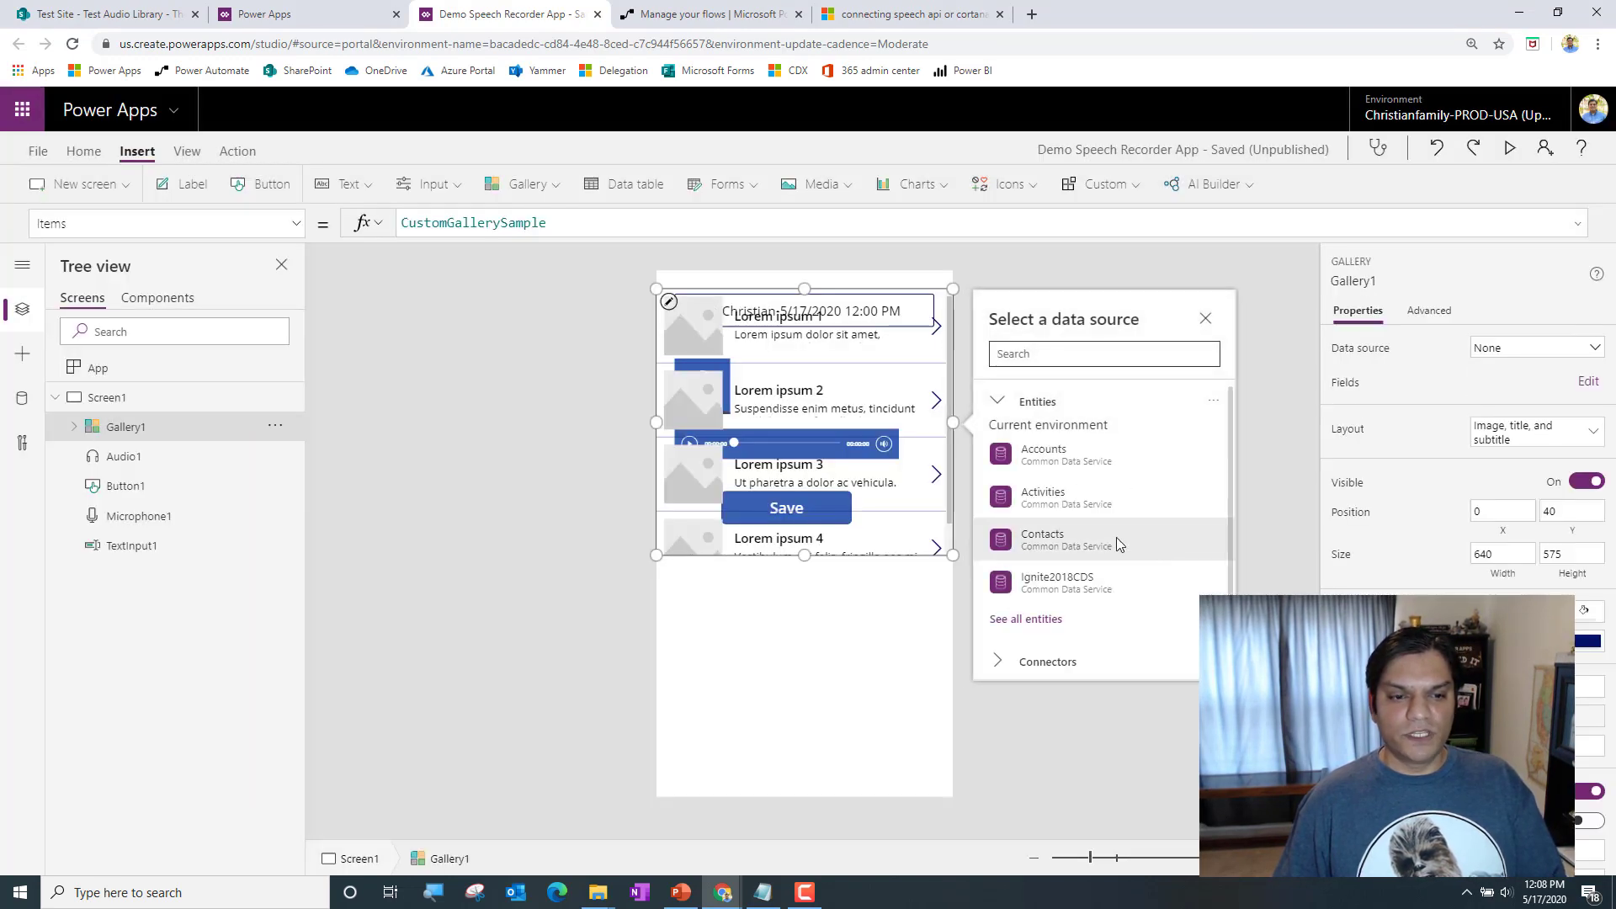
{"action": "left_click_drag", "start_coordinate": [869, 557], "coordinate": [862, 756]}
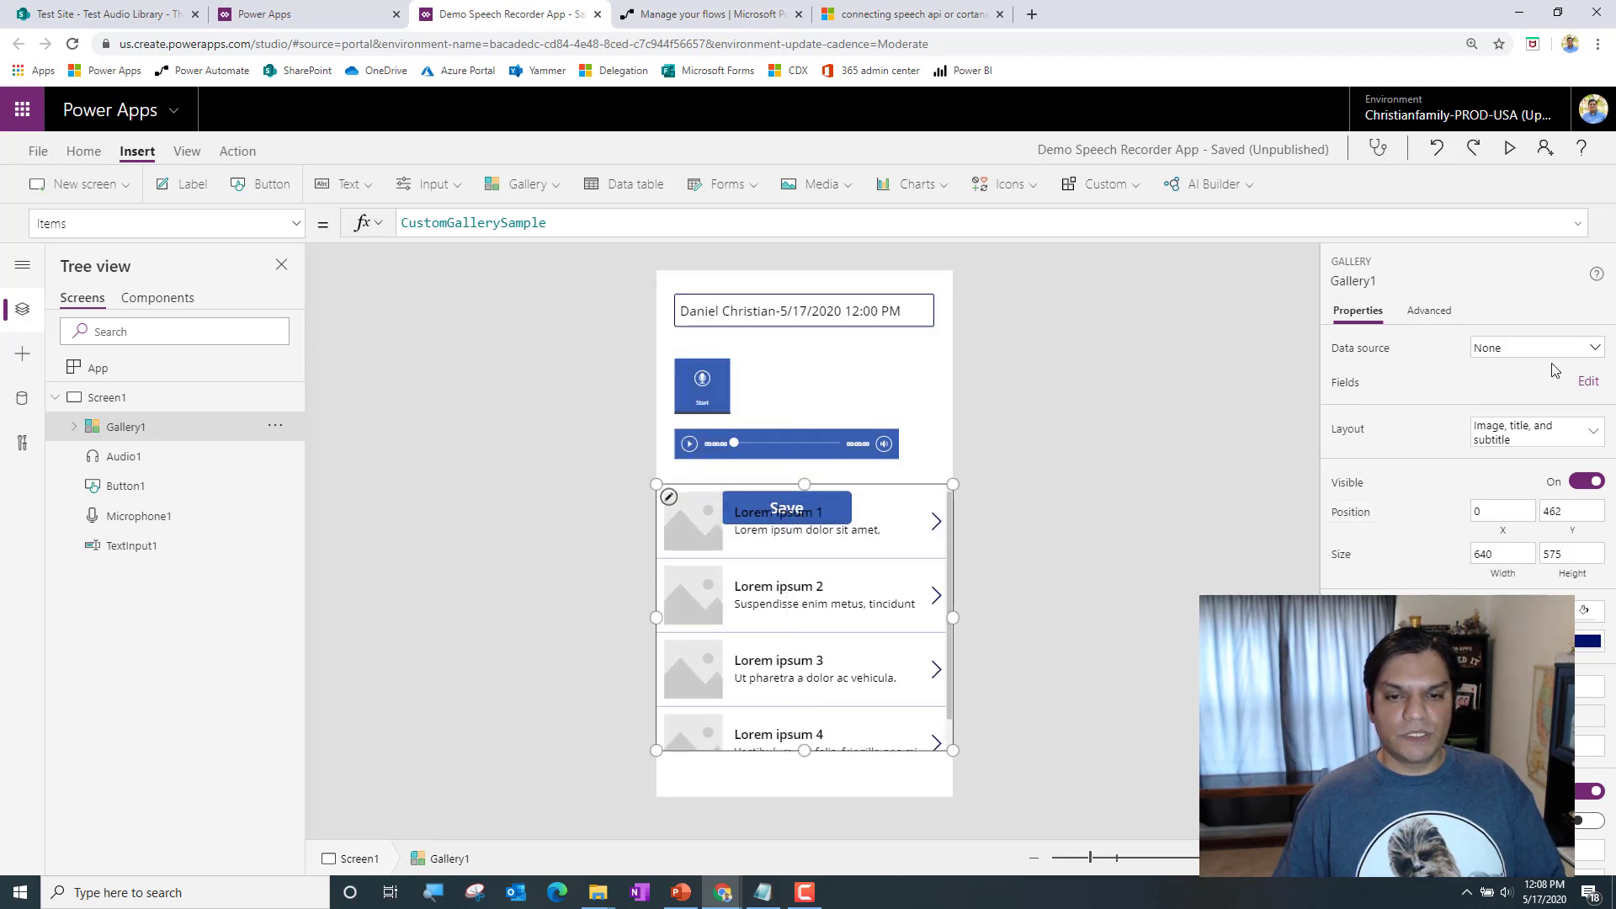
Set the gallery's layout to Title and subtitle and fit it below the Save button, at about Y 565 with height about 491
{"action": "left_click", "coordinate": [1548, 428]}
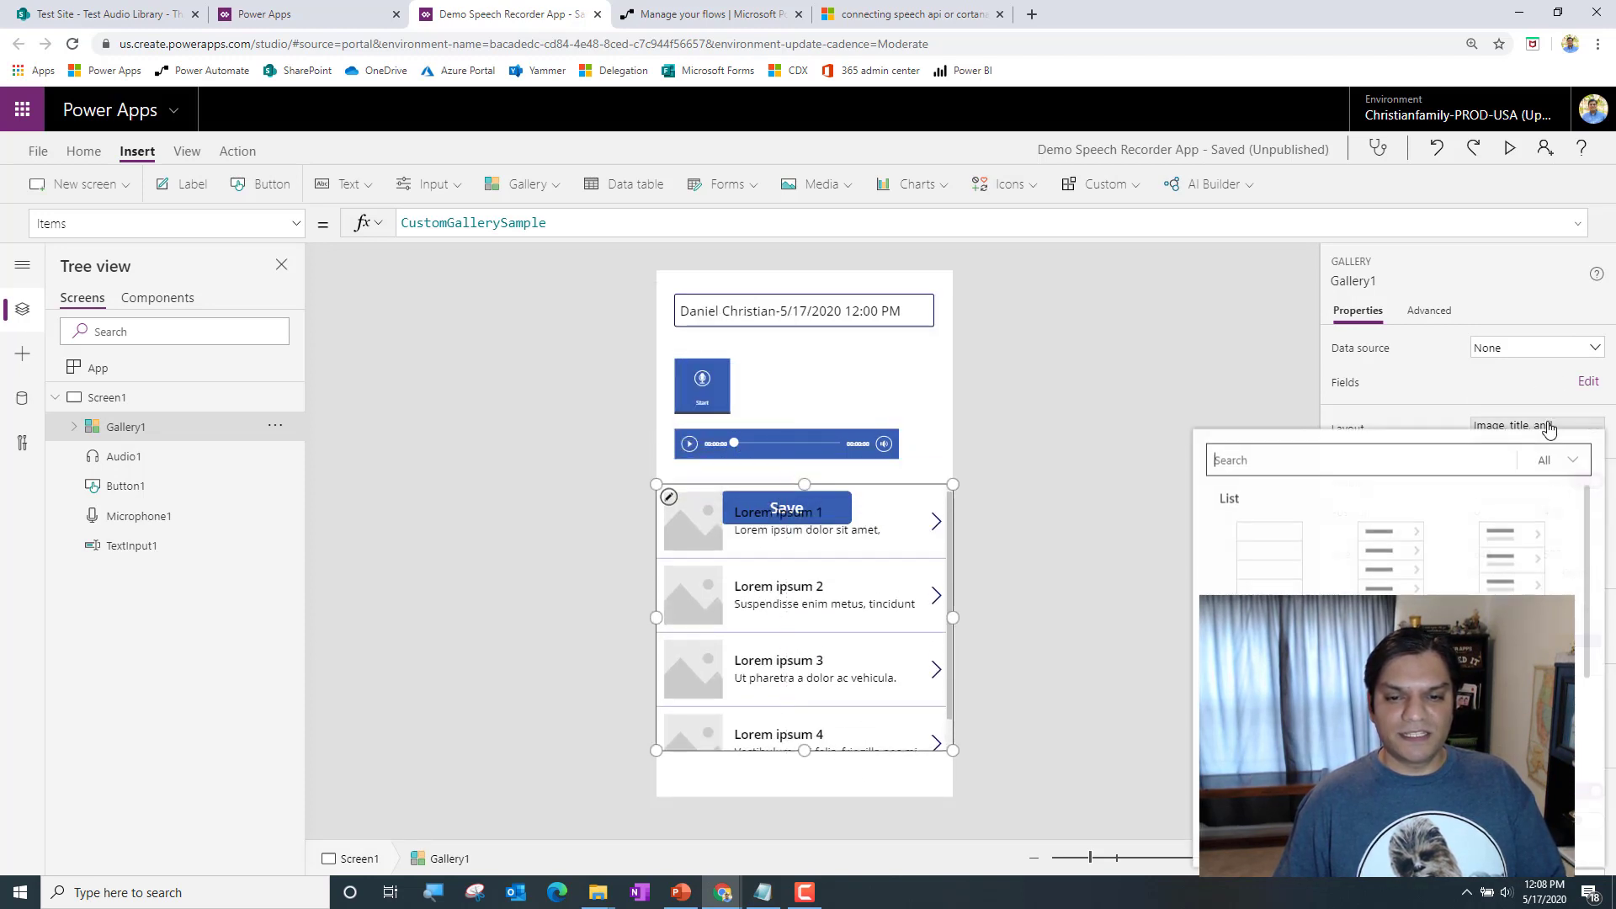
{"action": "left_click", "coordinate": [1503, 573]}
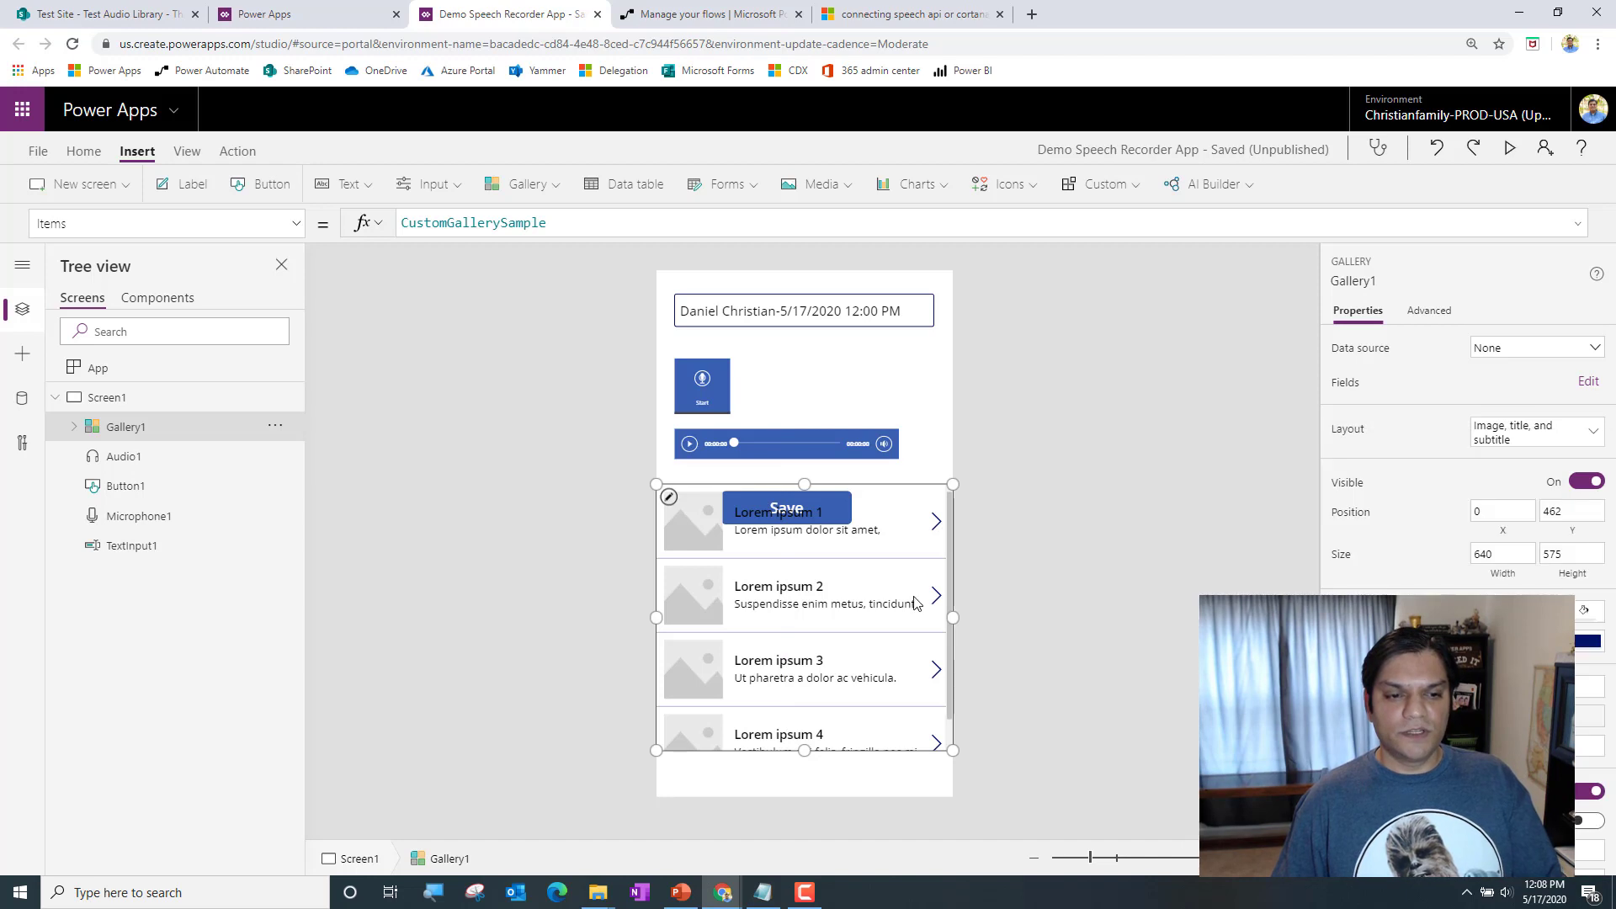
{"action": "left_click", "coordinate": [851, 769]}
{"action": "left_click", "coordinate": [851, 736]}
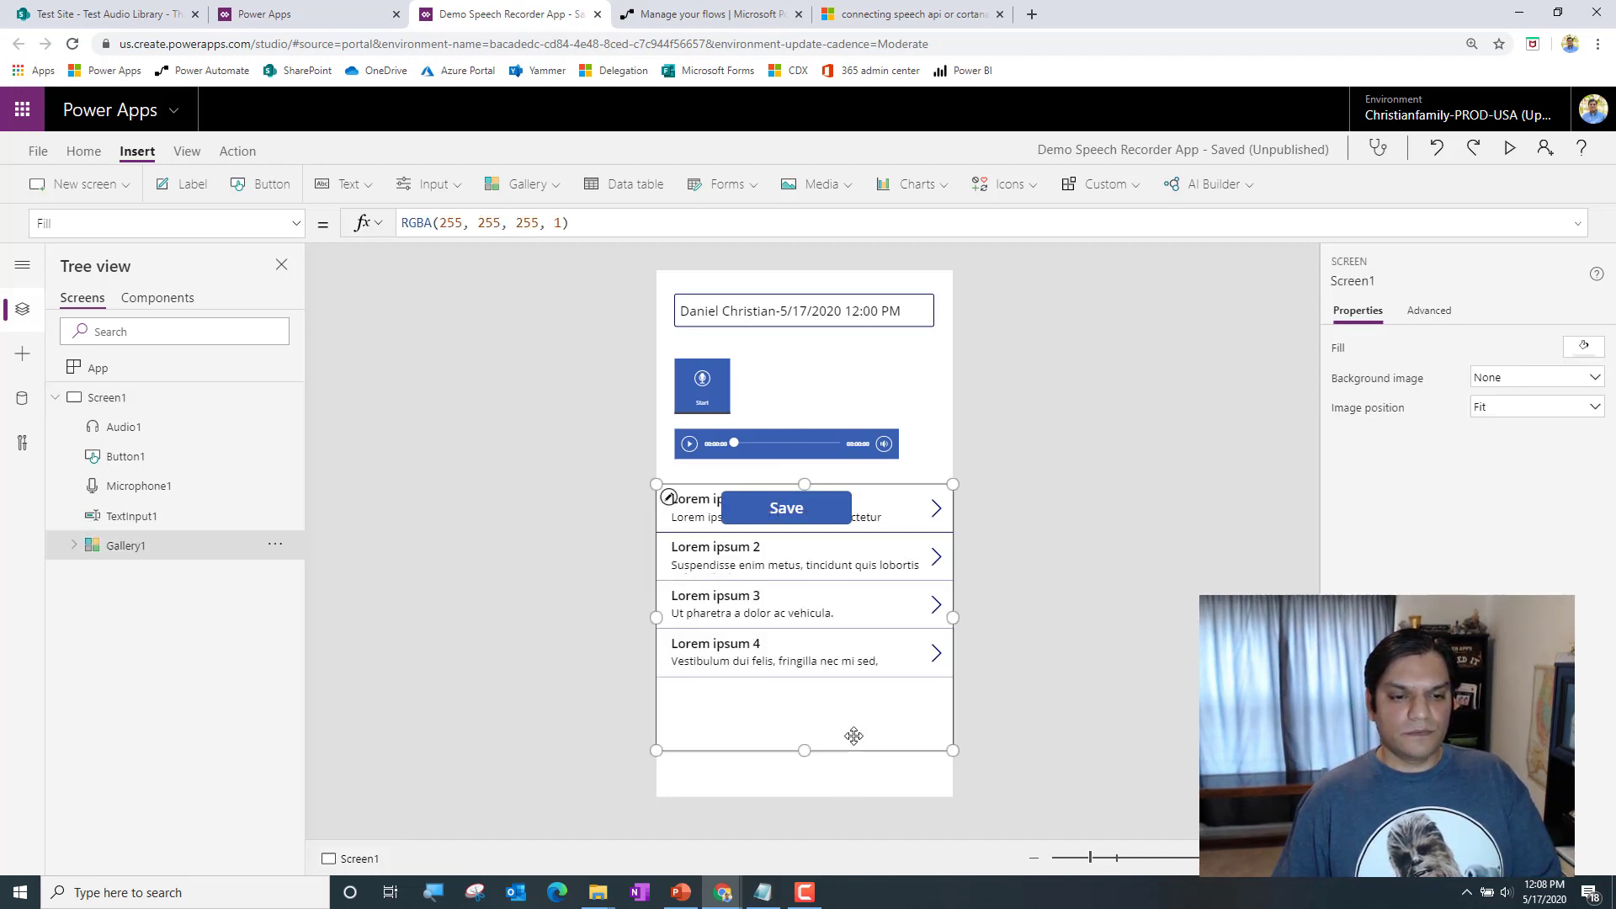
{"action": "mouse_move", "coordinate": [851, 749]}
{"action": "left_mouse_down"}
{"action": "mouse_move", "coordinate": [850, 790]}
{"action": "mouse_move", "coordinate": [845, 760]}
{"action": "left_mouse_up"}
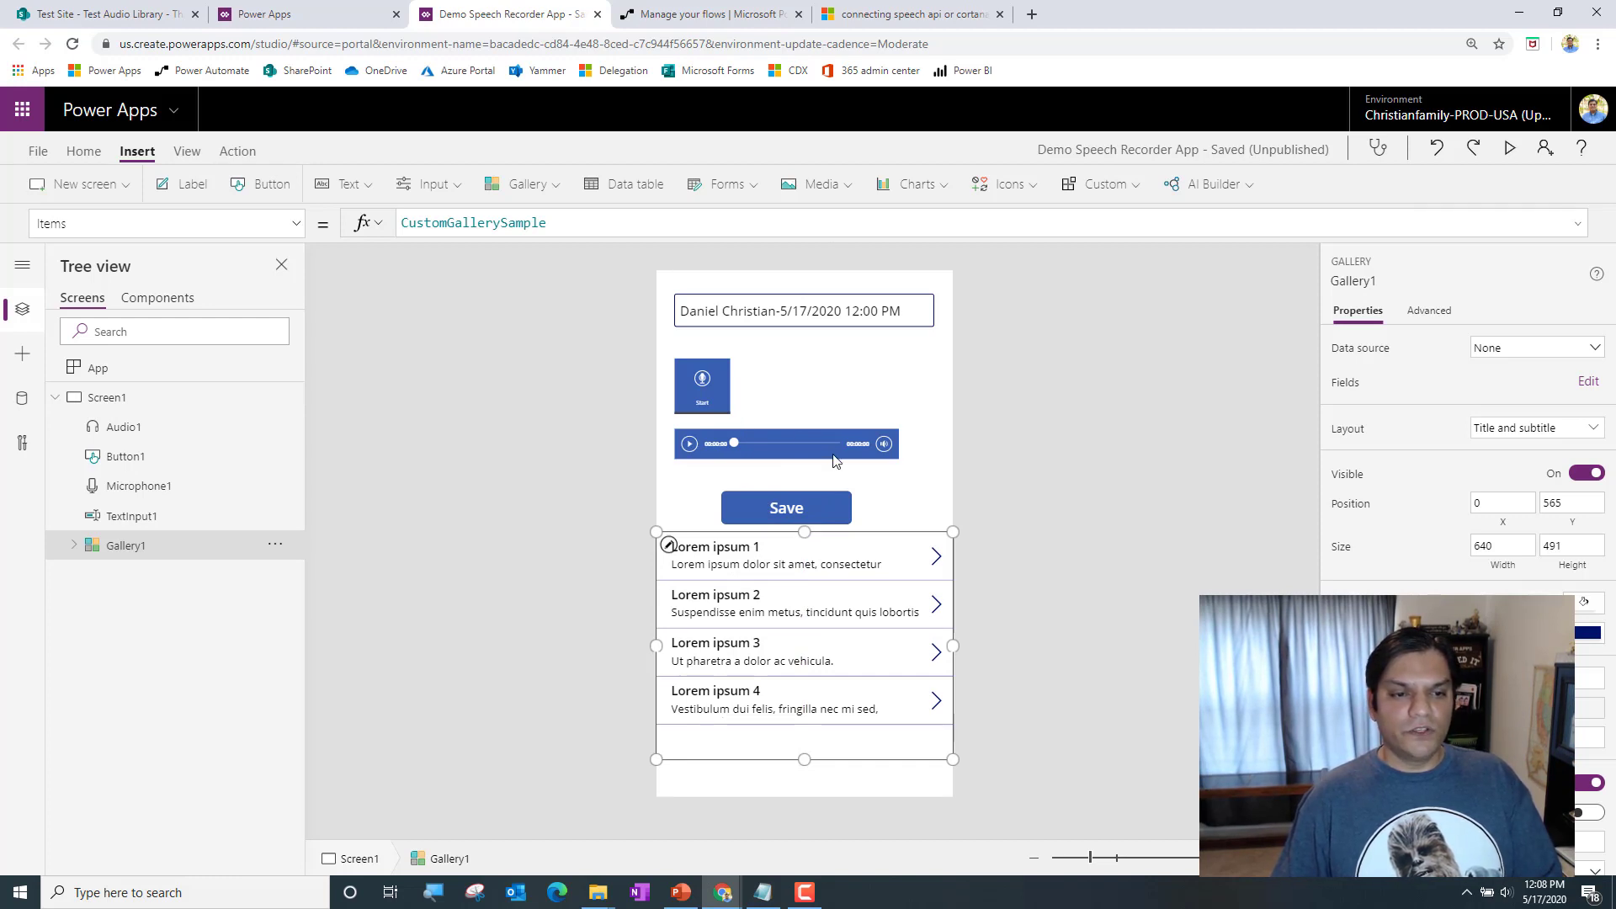
Review the microphone's OnStop formula and replace the Save button's OnSelect formula with the start of a Collect call: Collect(TempSpeechRecCol
{"action": "left_click", "coordinate": [703, 411]}
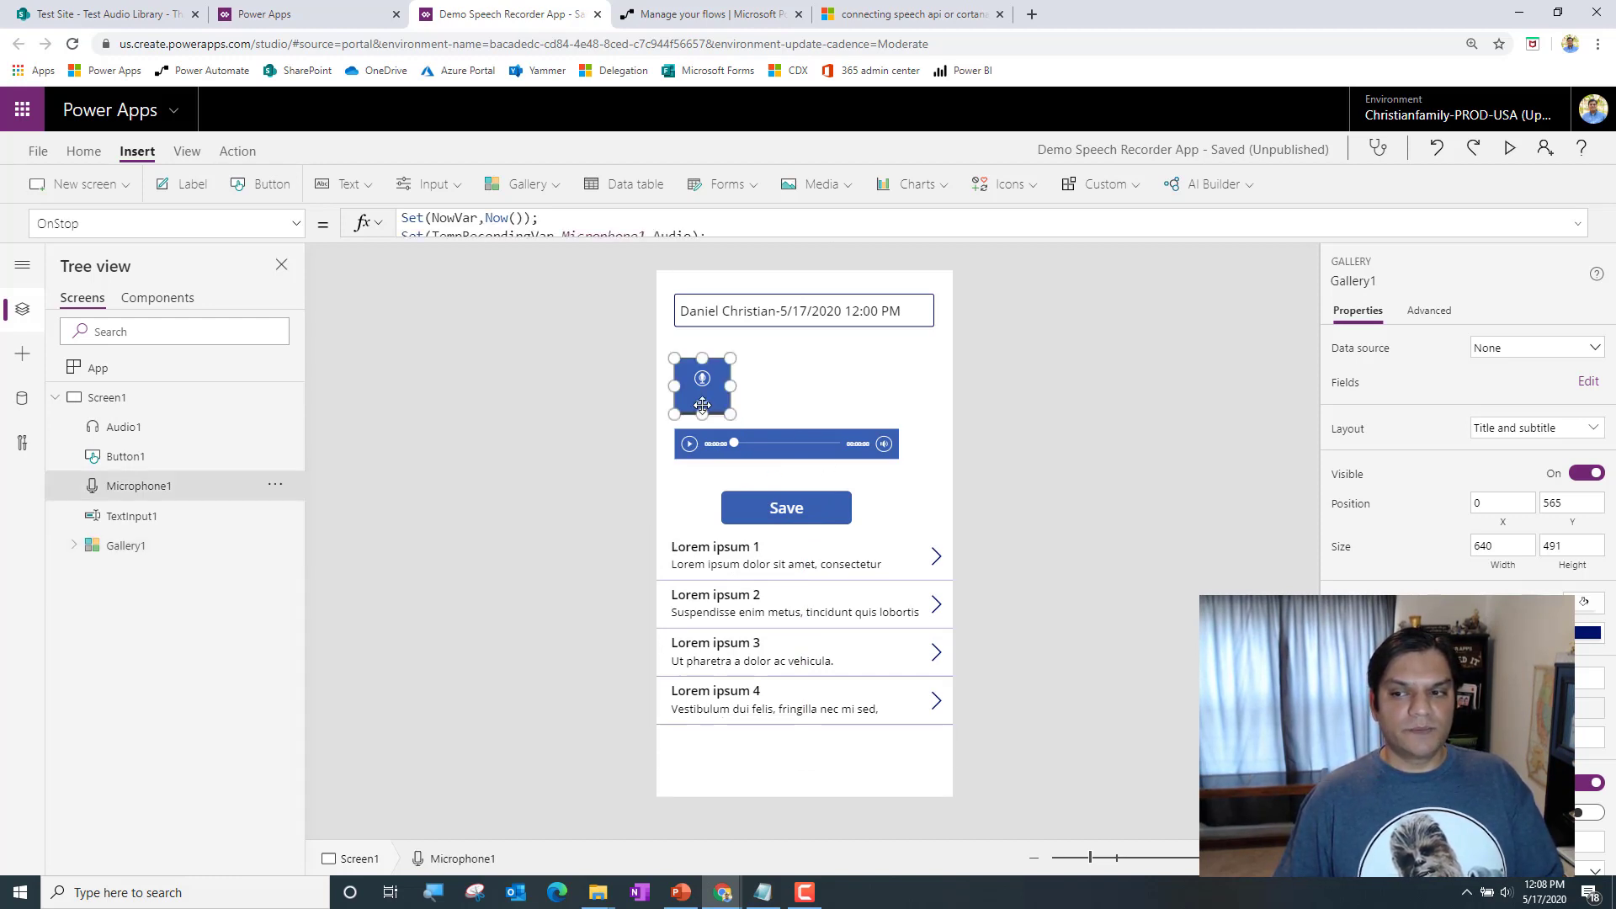
{"action": "left_click", "coordinate": [1579, 227]}
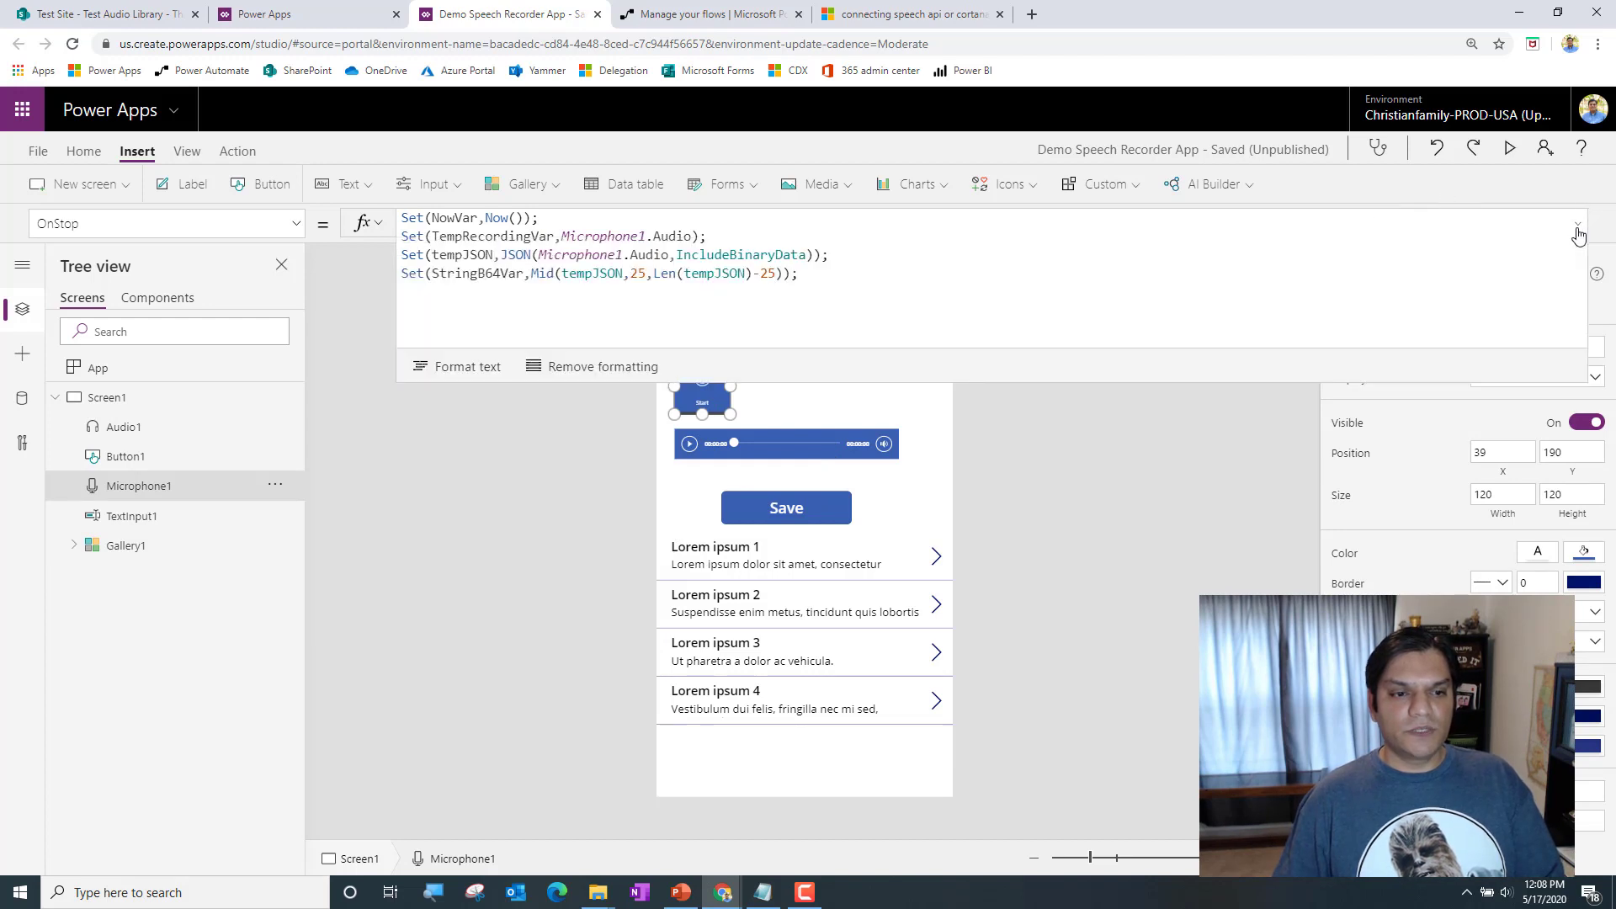
{"action": "left_click", "coordinate": [1578, 234]}
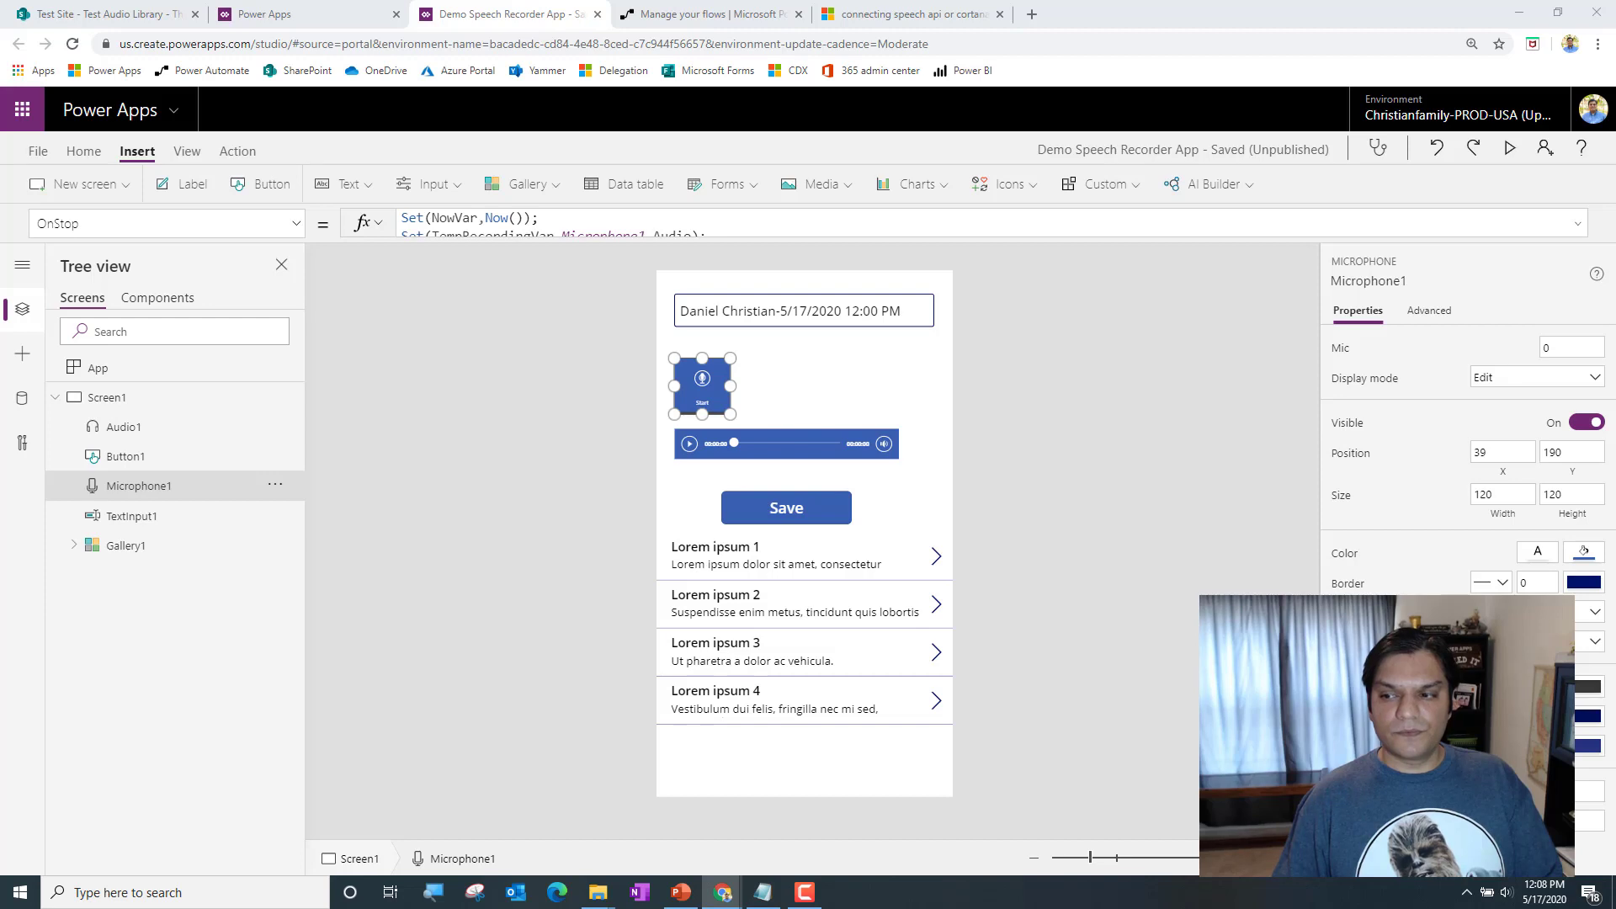
{"action": "left_click", "coordinate": [817, 511]}
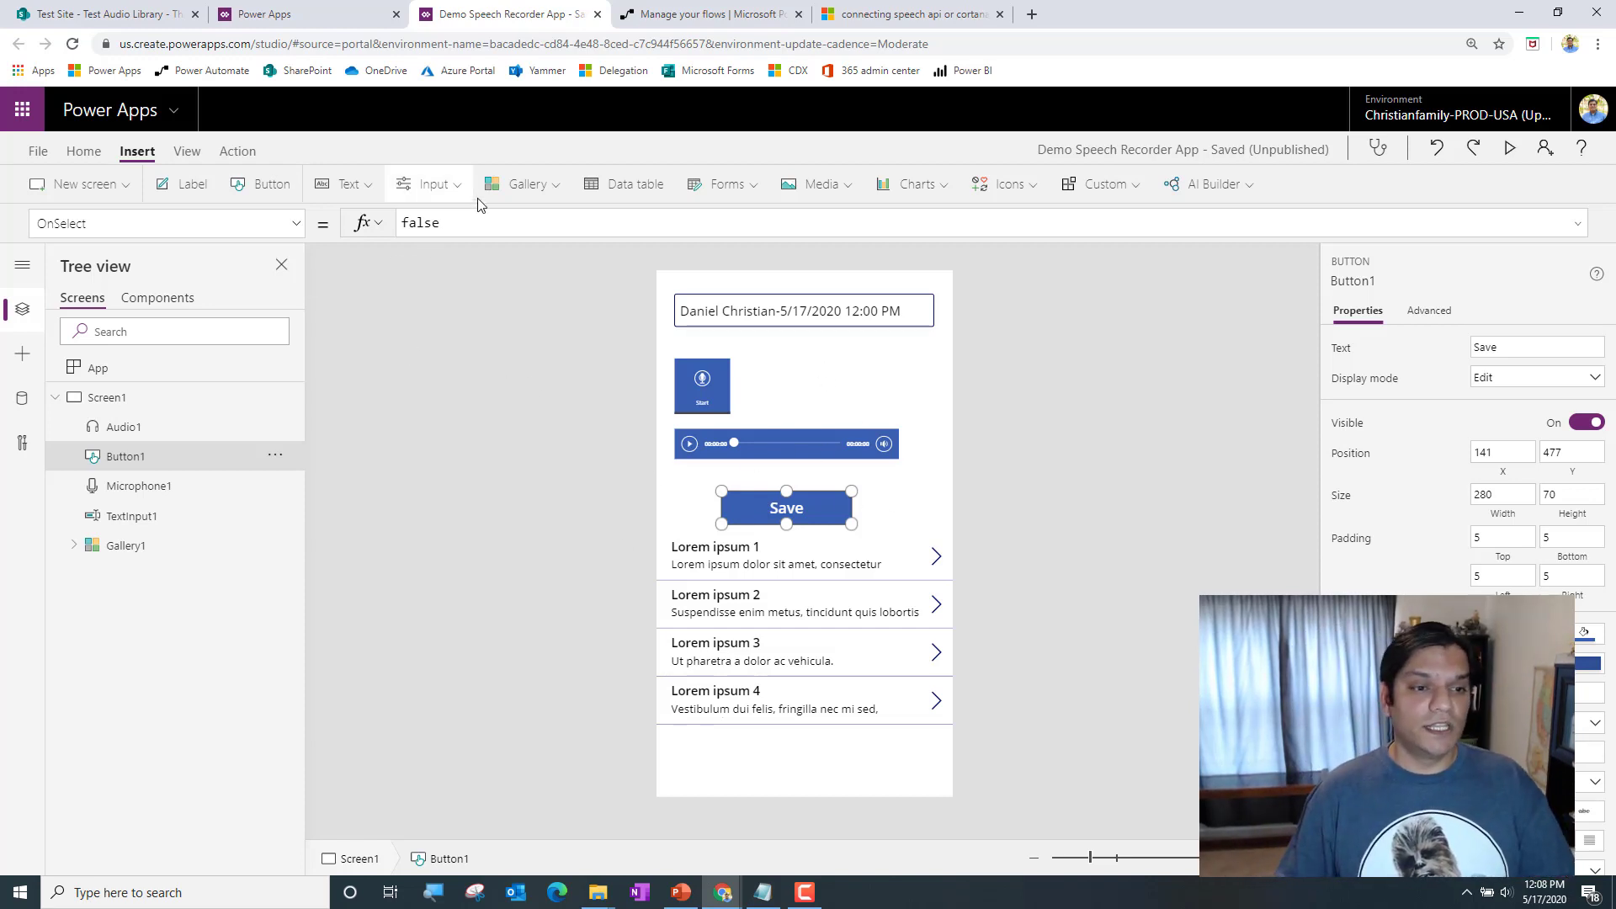
{"action": "left_click_drag", "start_coordinate": [473, 224], "coordinate": [327, 229]}
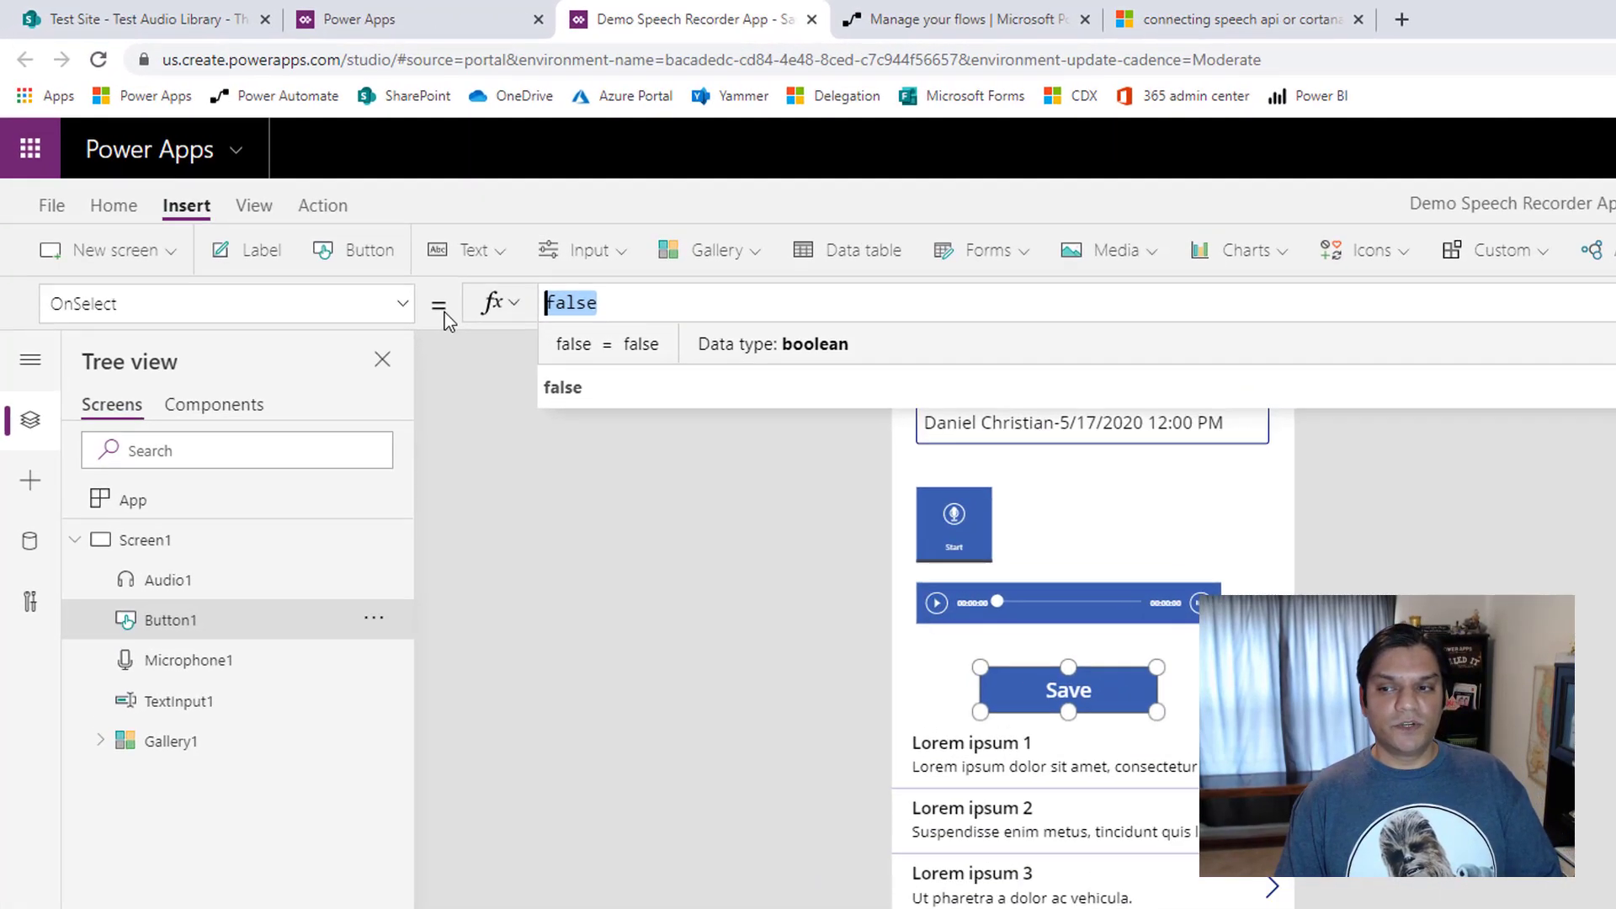
{"action": "type", "text": "Col"}
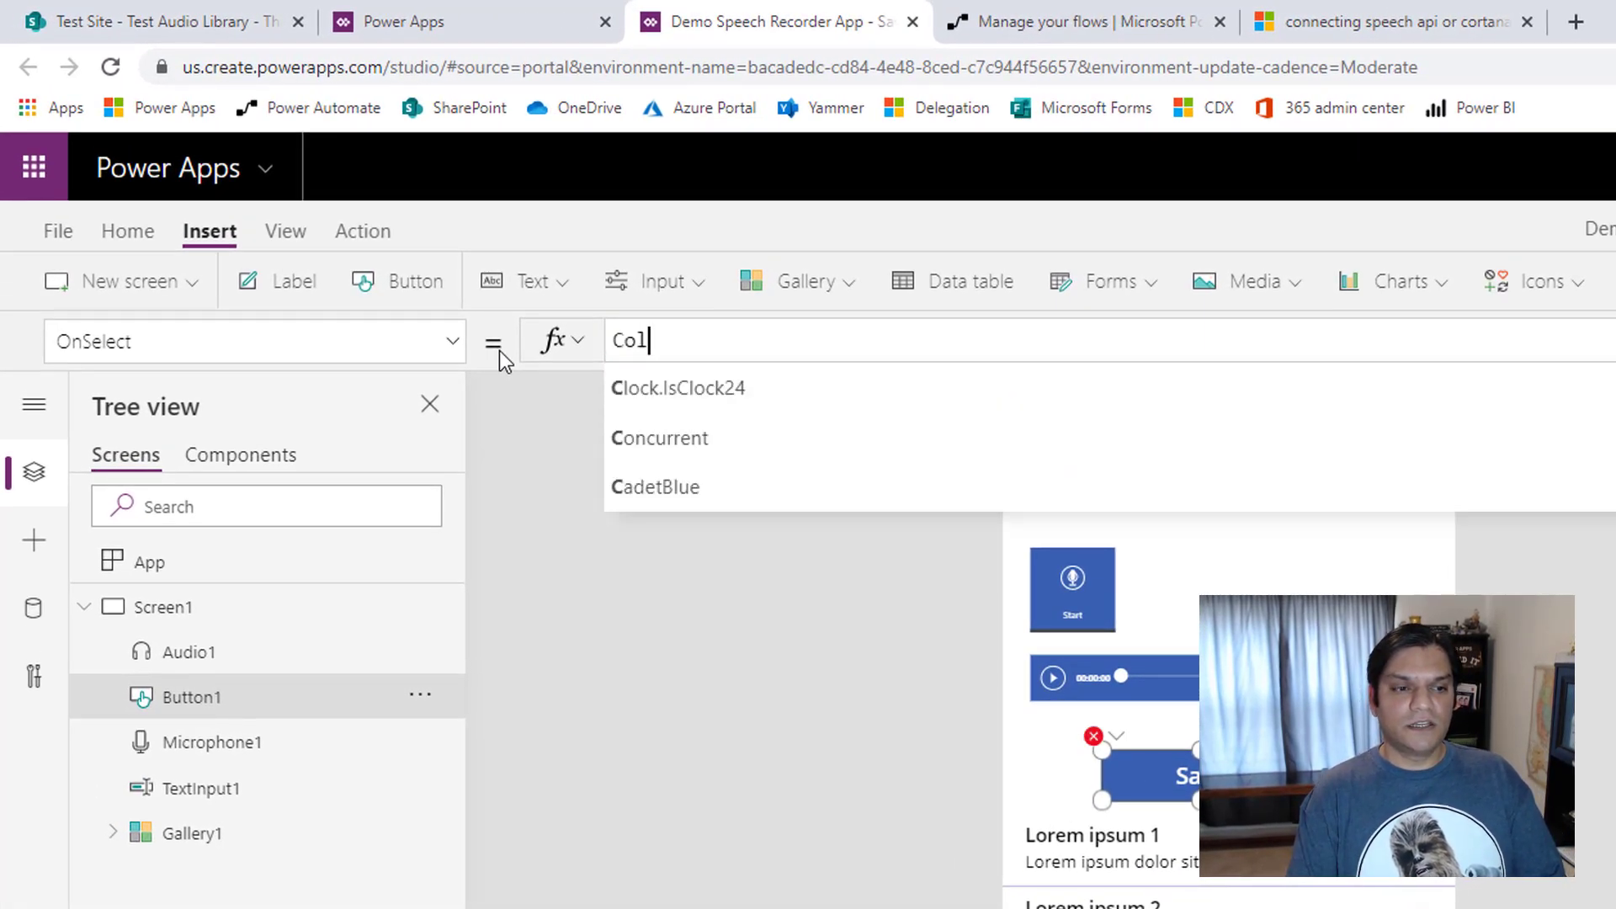
{"action": "type", "text": "l"}
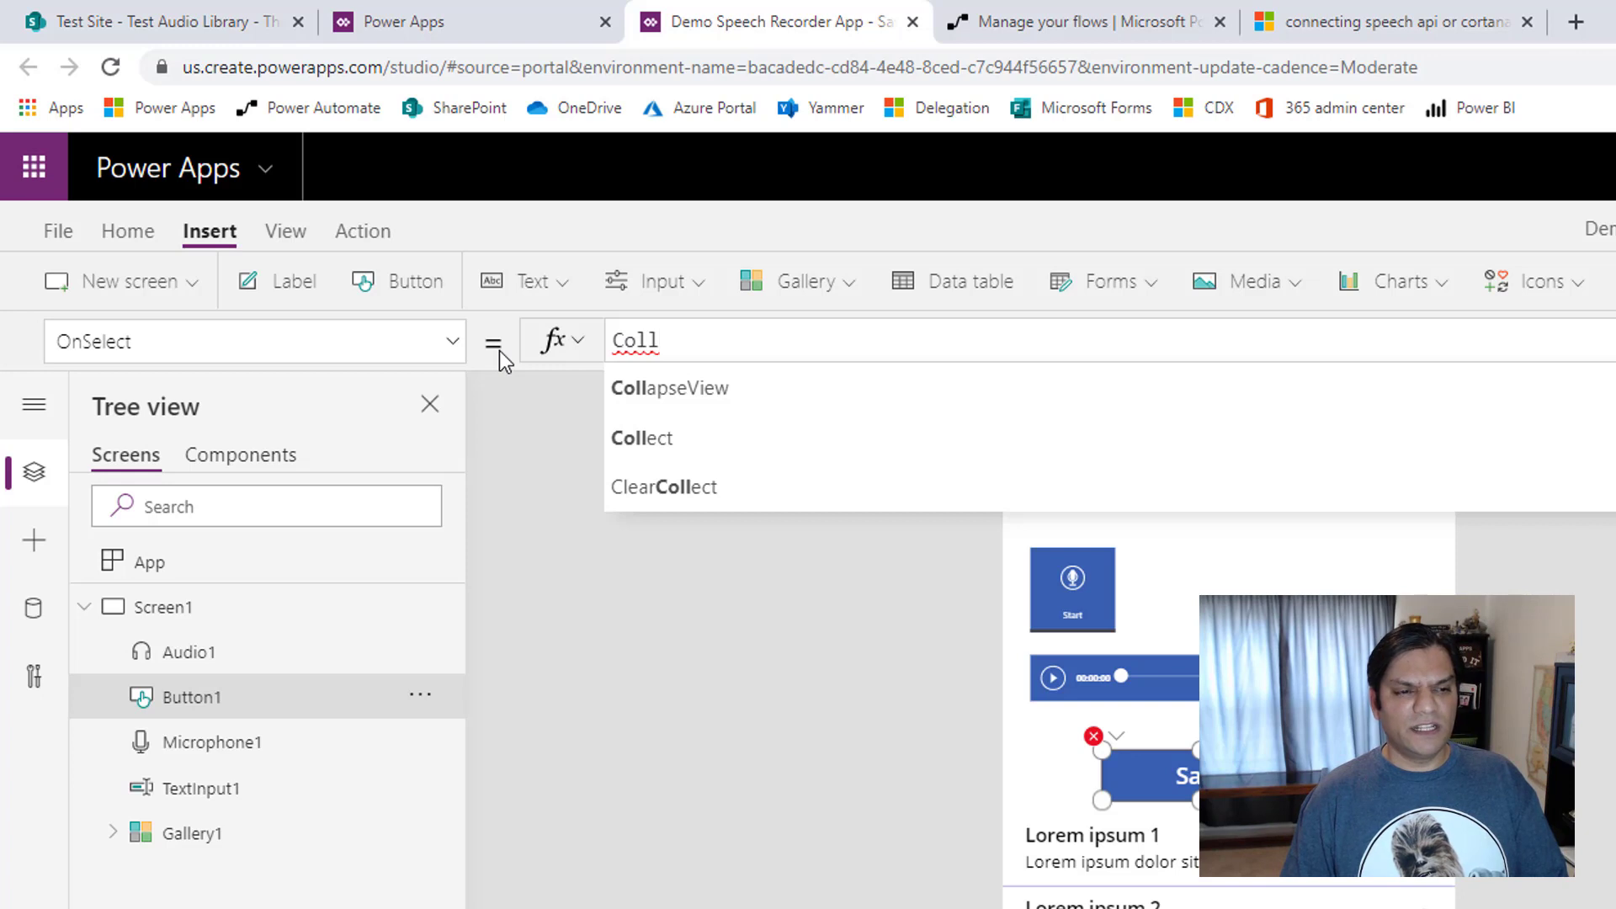
{"action": "key", "text": "Down"}
{"action": "key", "text": "Down"}
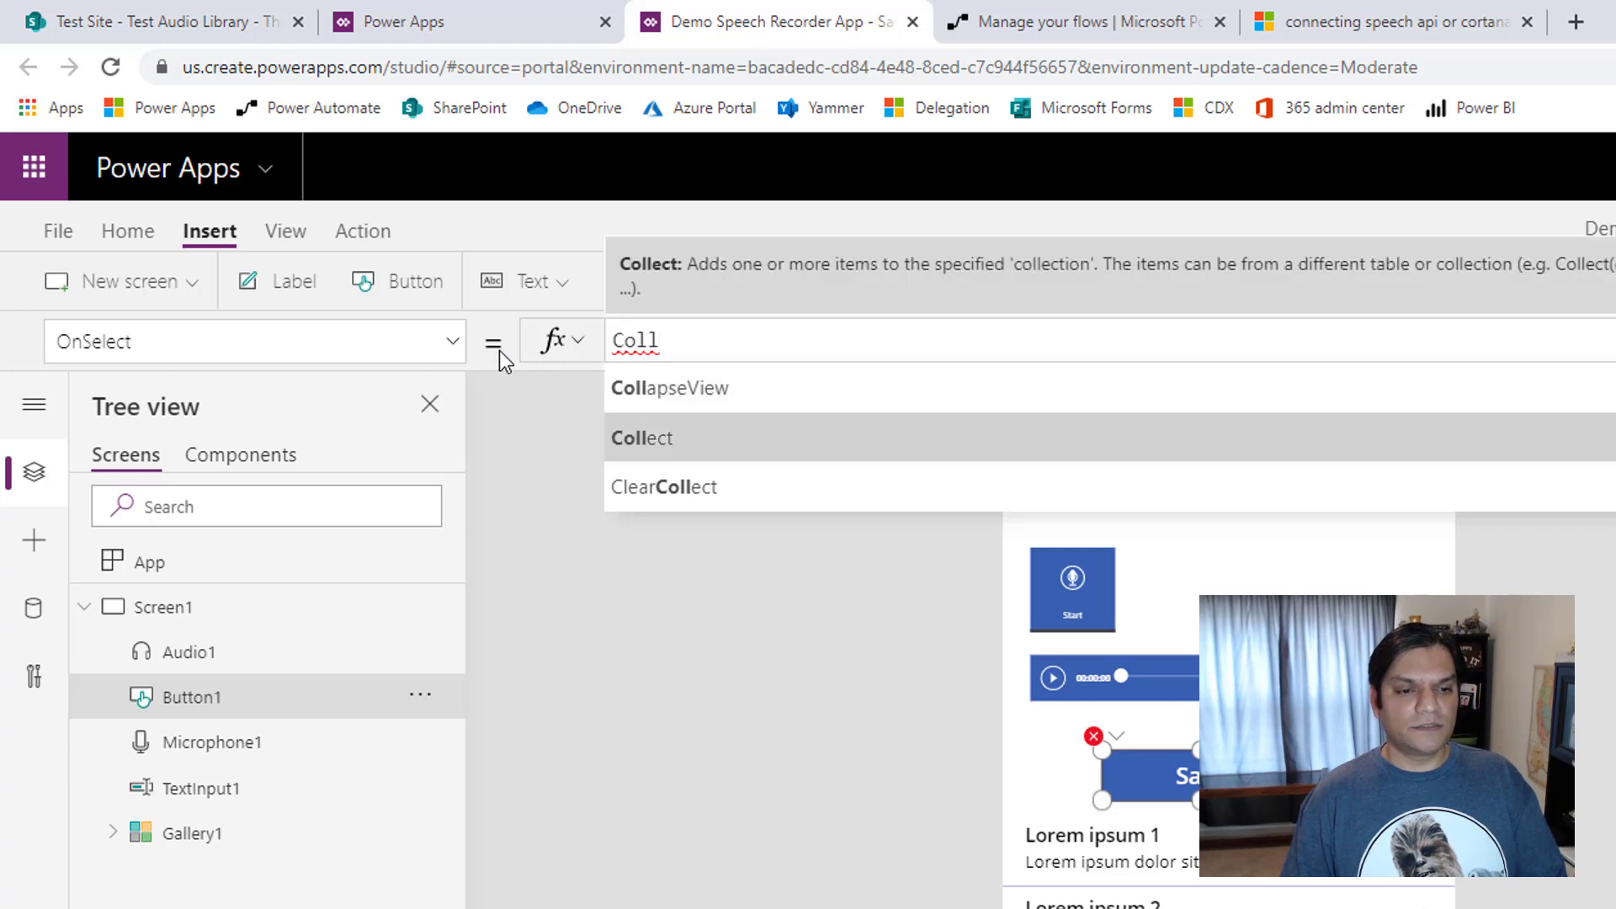
{"action": "key", "text": "Tab"}
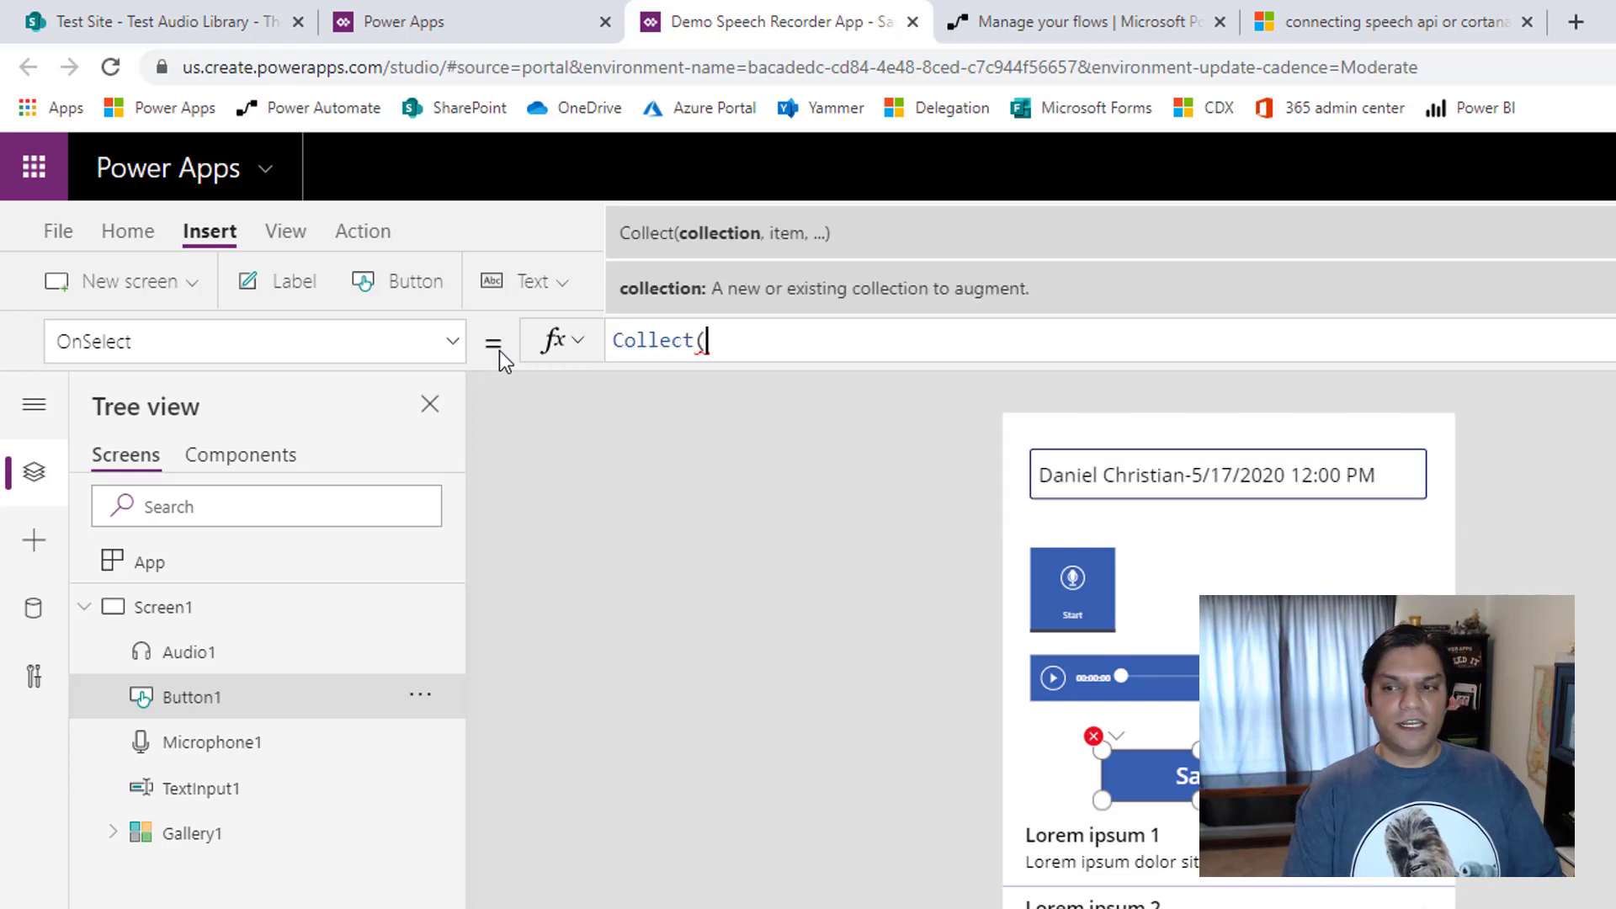
{"action": "type", "text": "TempS"}
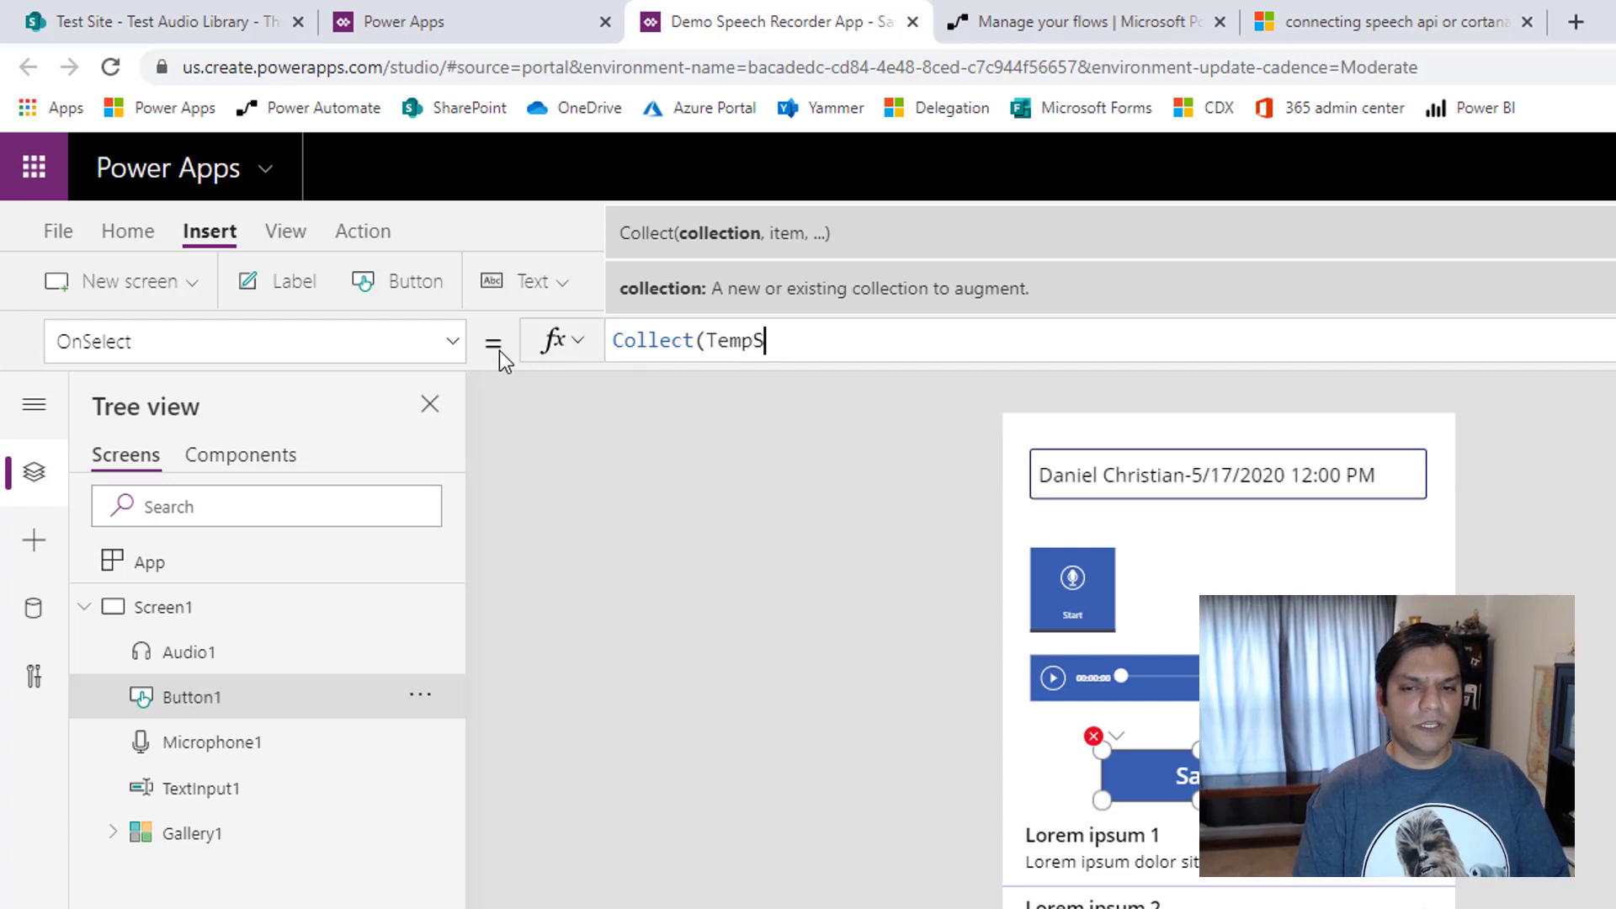
{"action": "type", "text": "peec"}
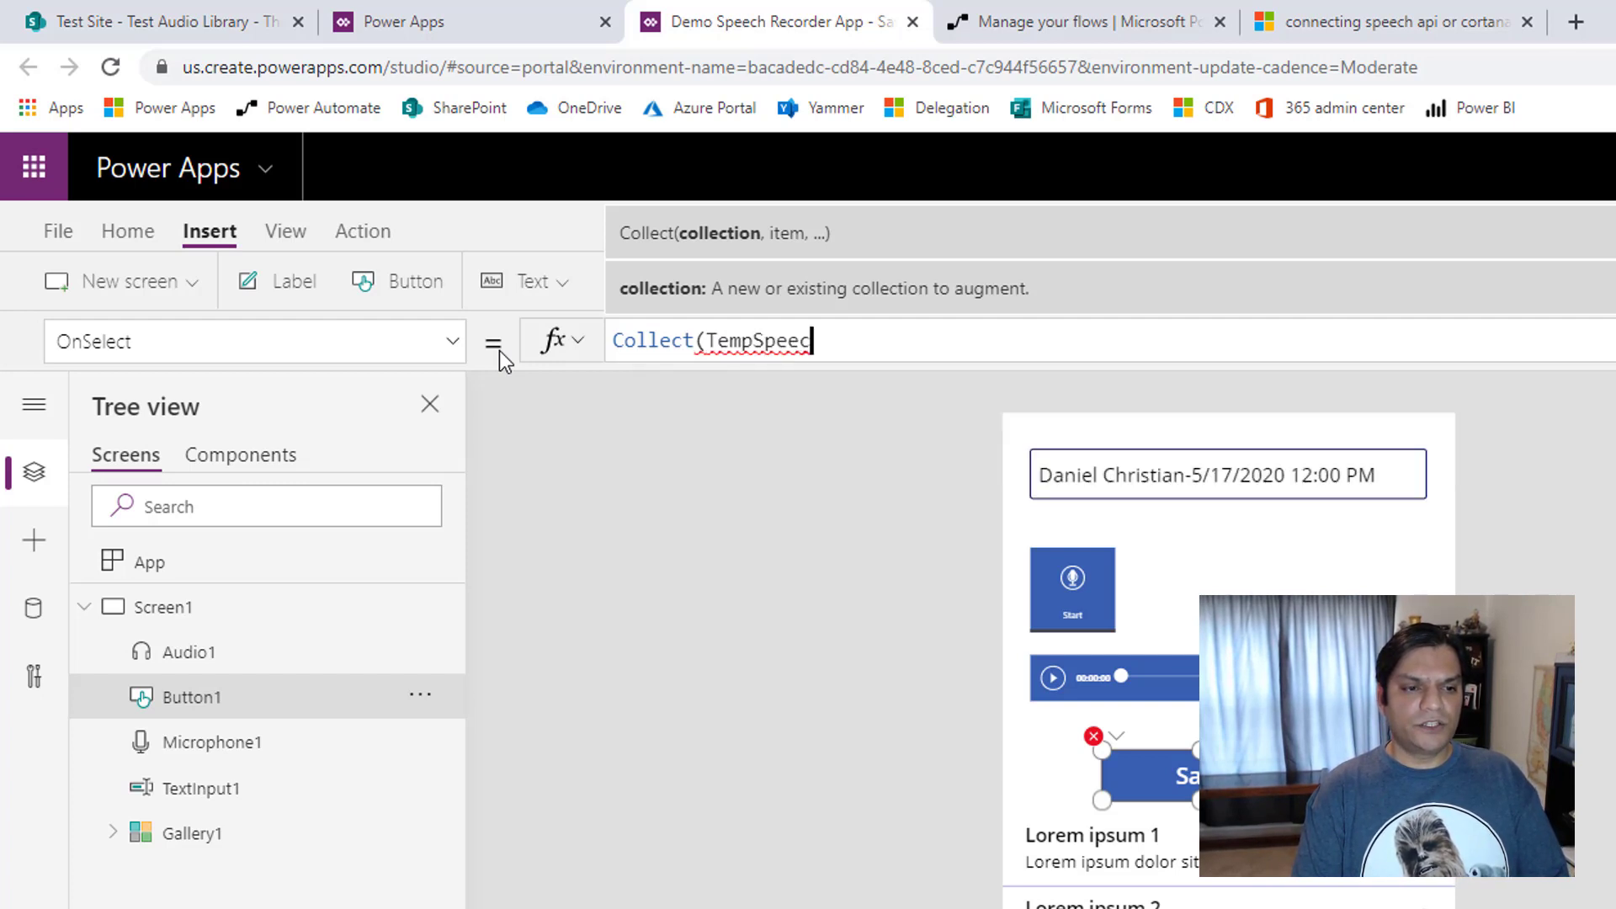
{"action": "type", "text": "hRecCol"}
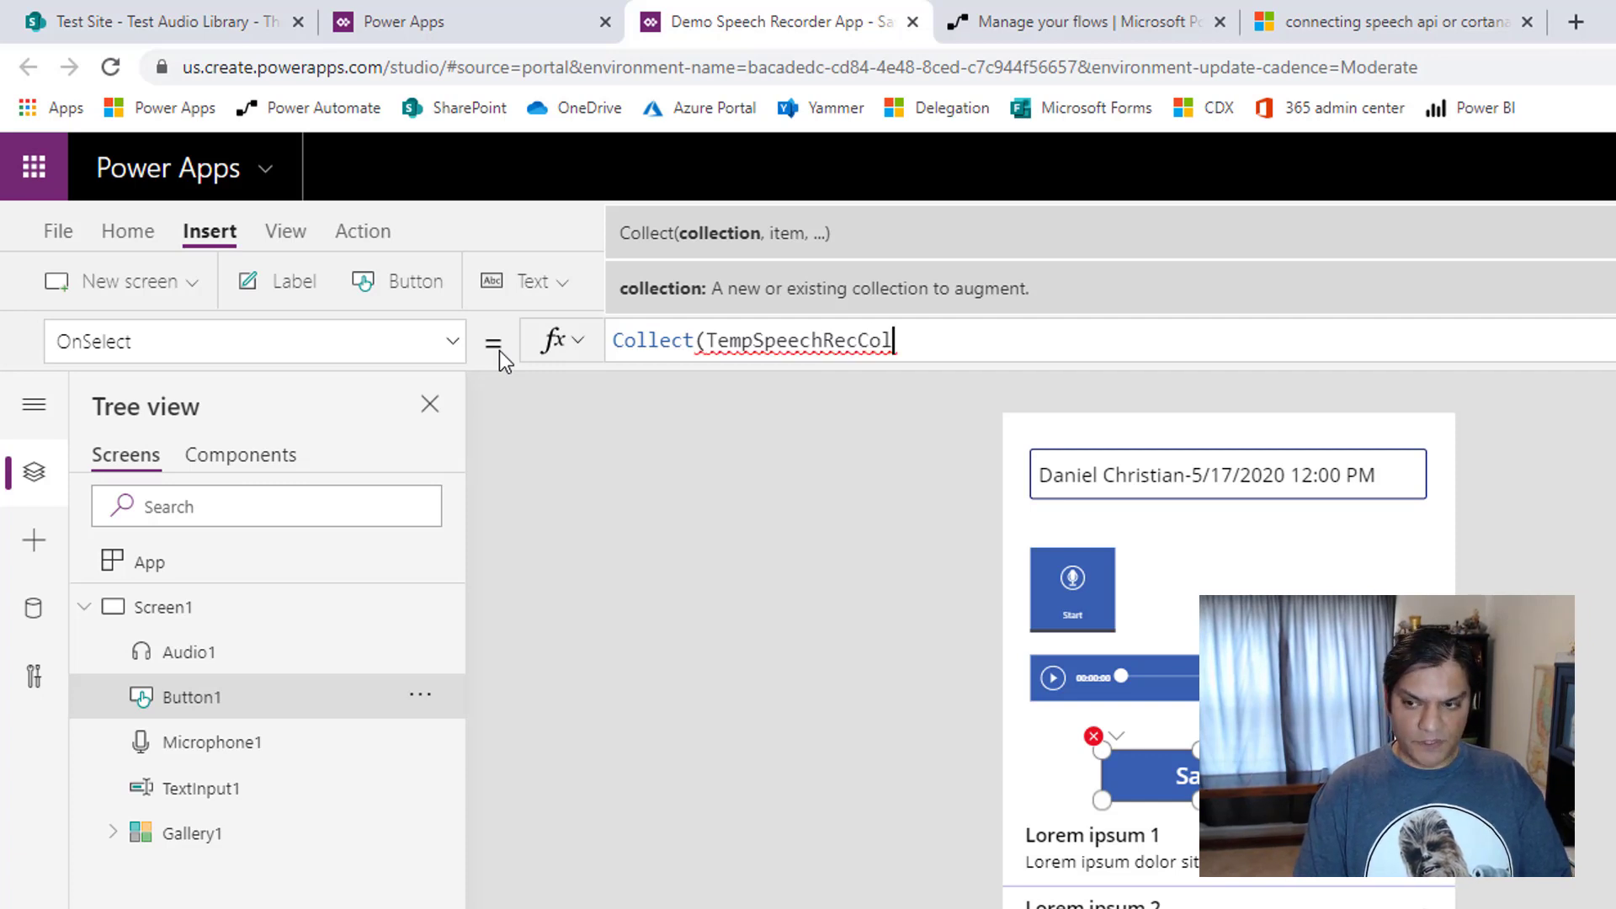
Add an empty record in braces on separate lines as the Collect item, close the call, and show the full OnSelect formula
{"action": "type", "text": ","}
{"action": "key", "text": "shift+Return"}
{"action": "type", "text": "{"}
{"action": "key", "text": "shift+Return"}
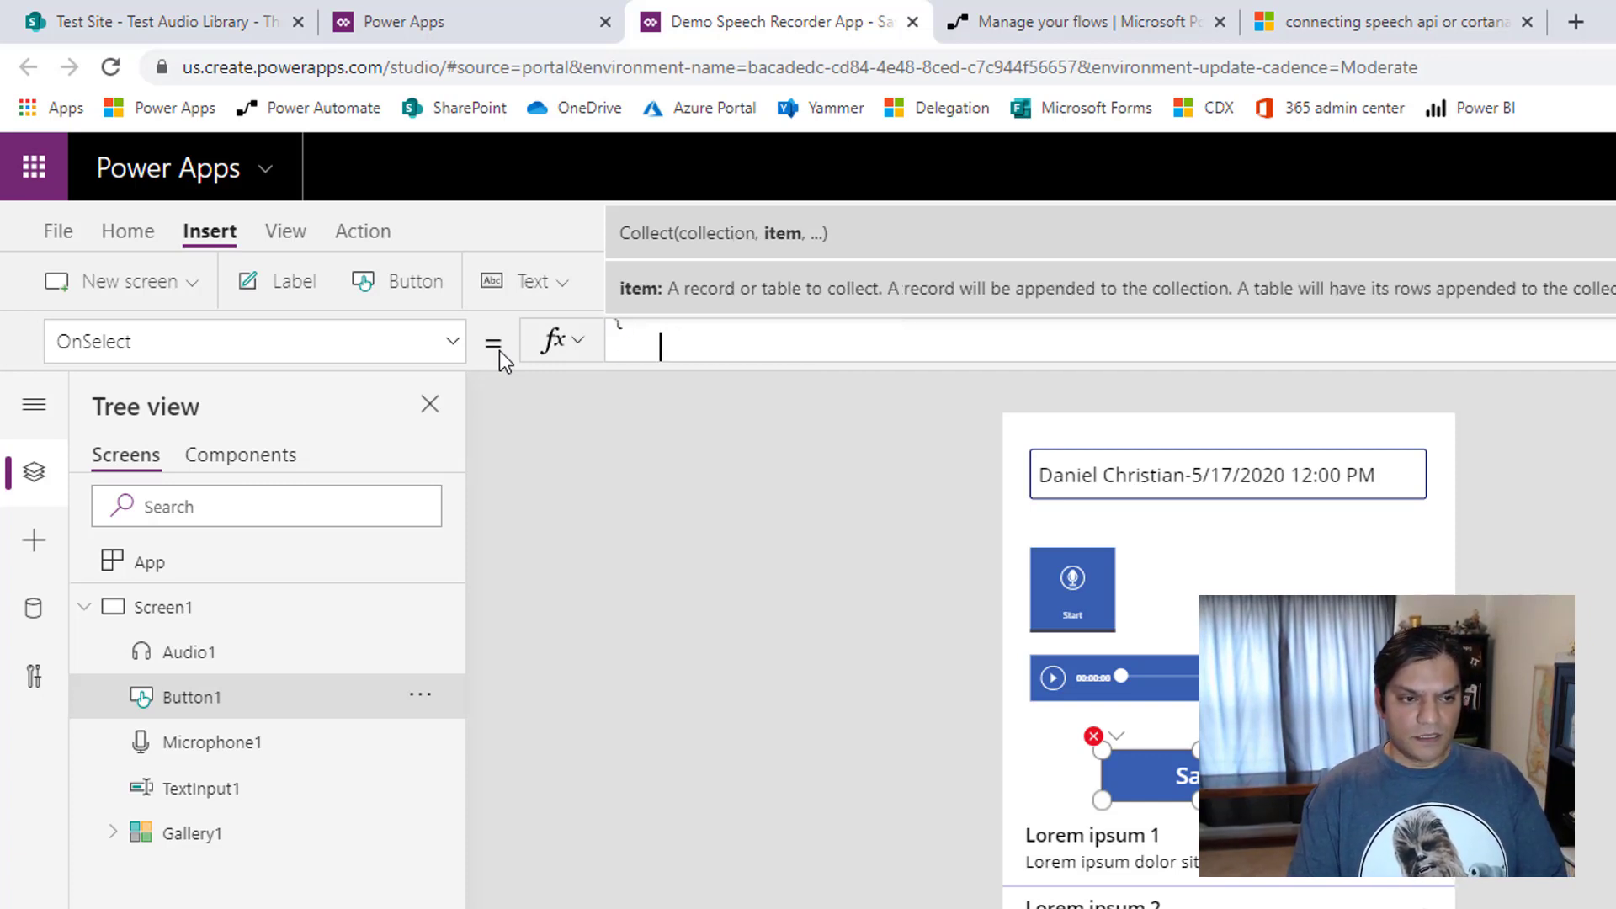
{"action": "type", "text": "}"}
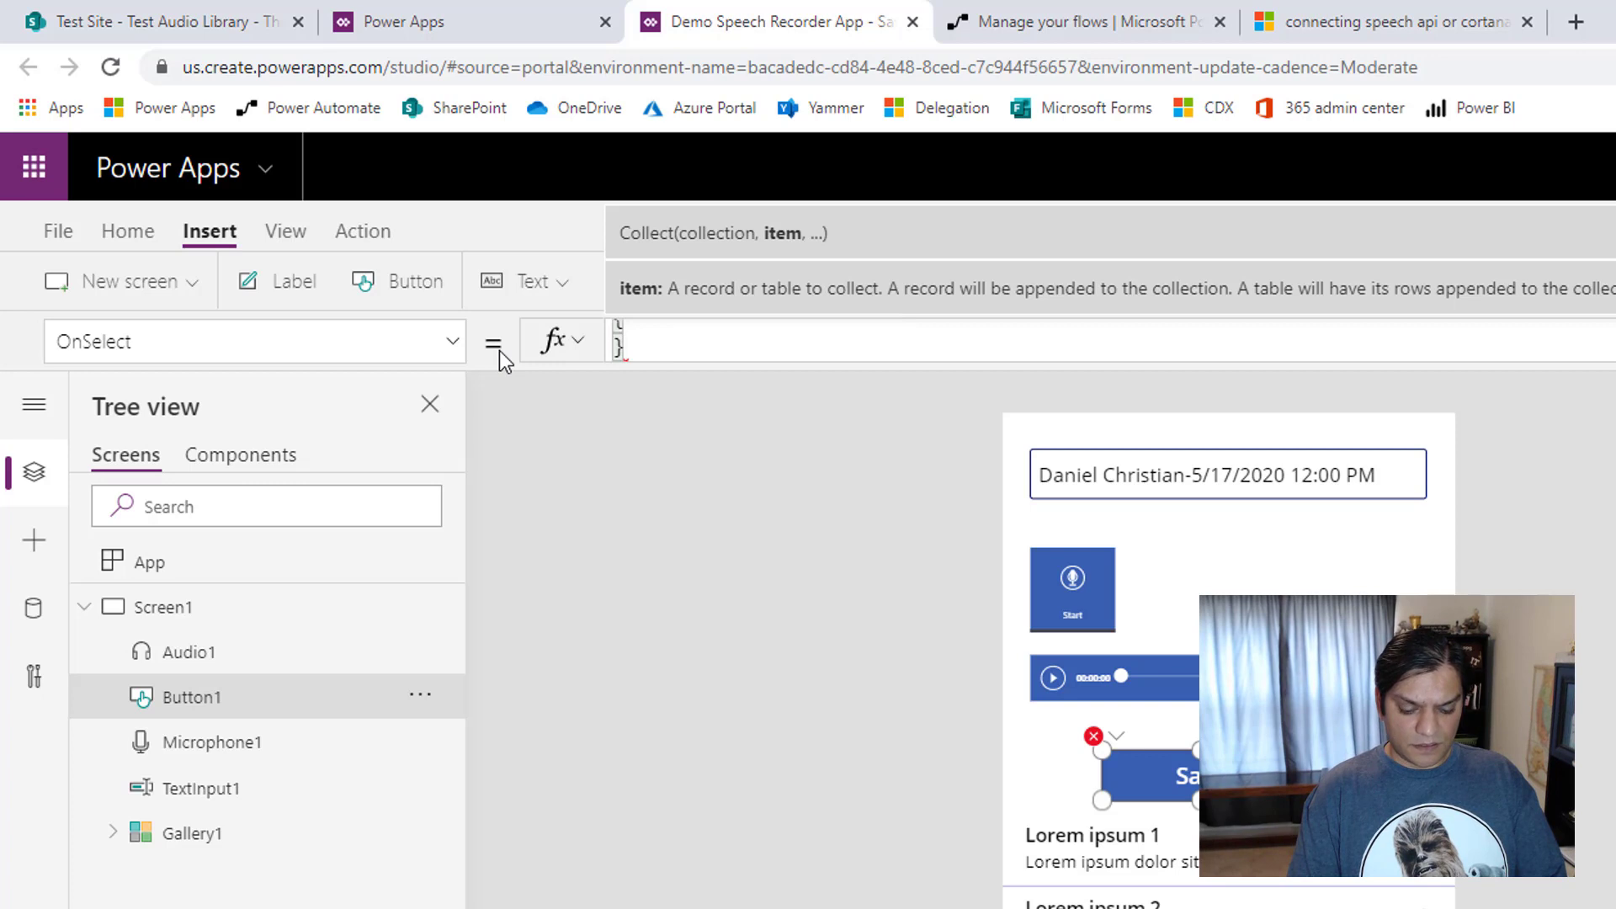
{"action": "key", "text": "shift+Return"}
{"action": "type", "text": ")"}
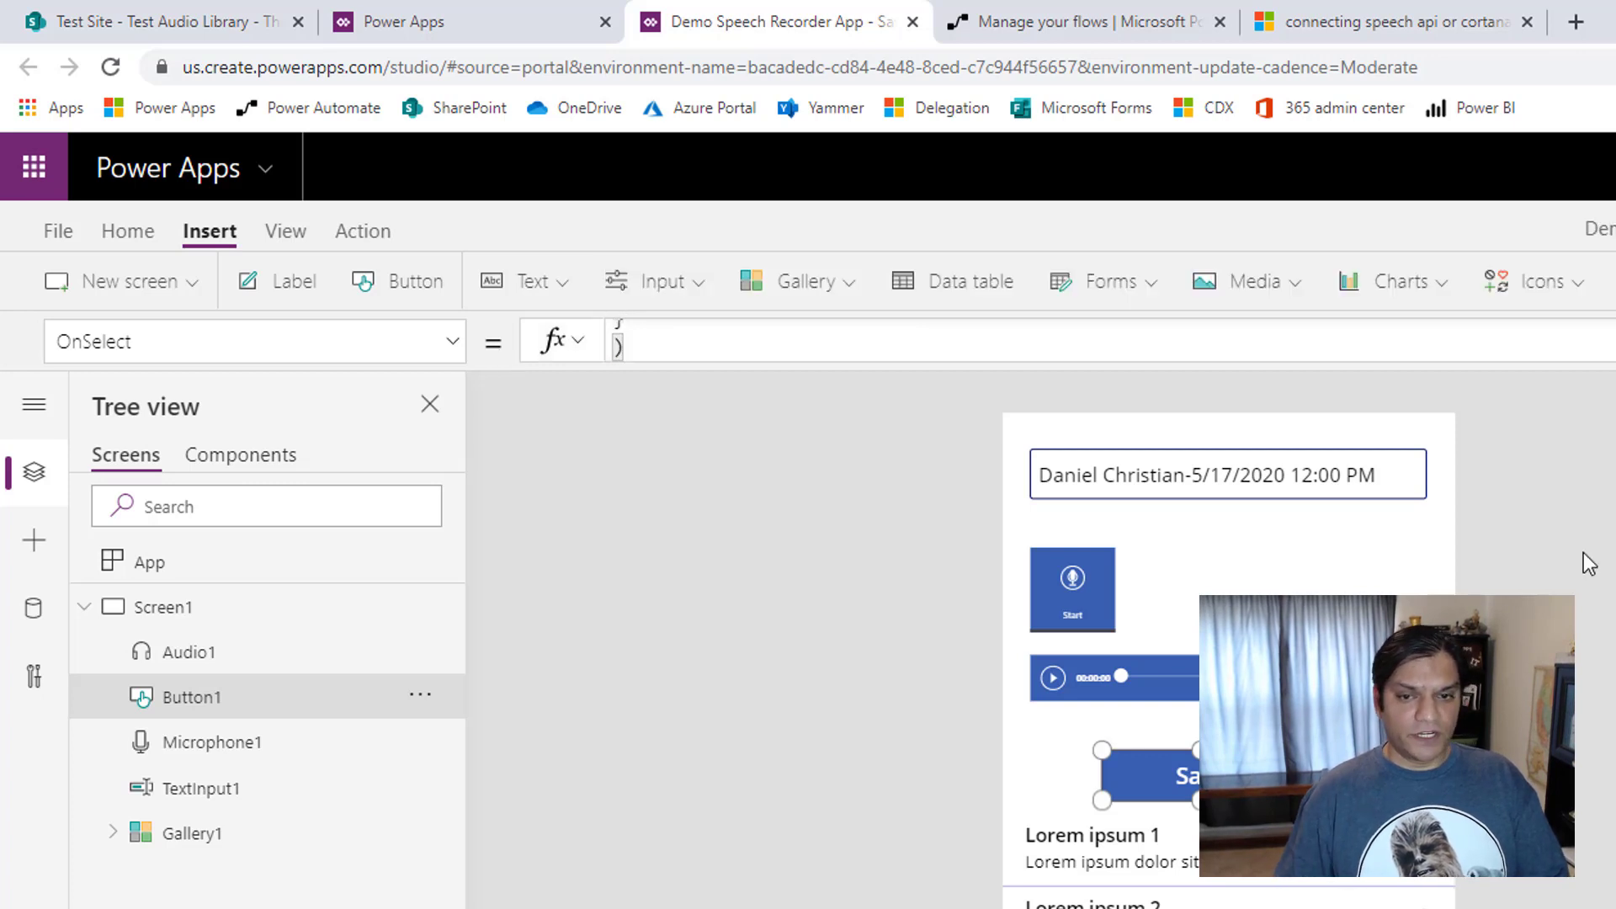
{"action": "left_click", "coordinate": [1448, 346]}
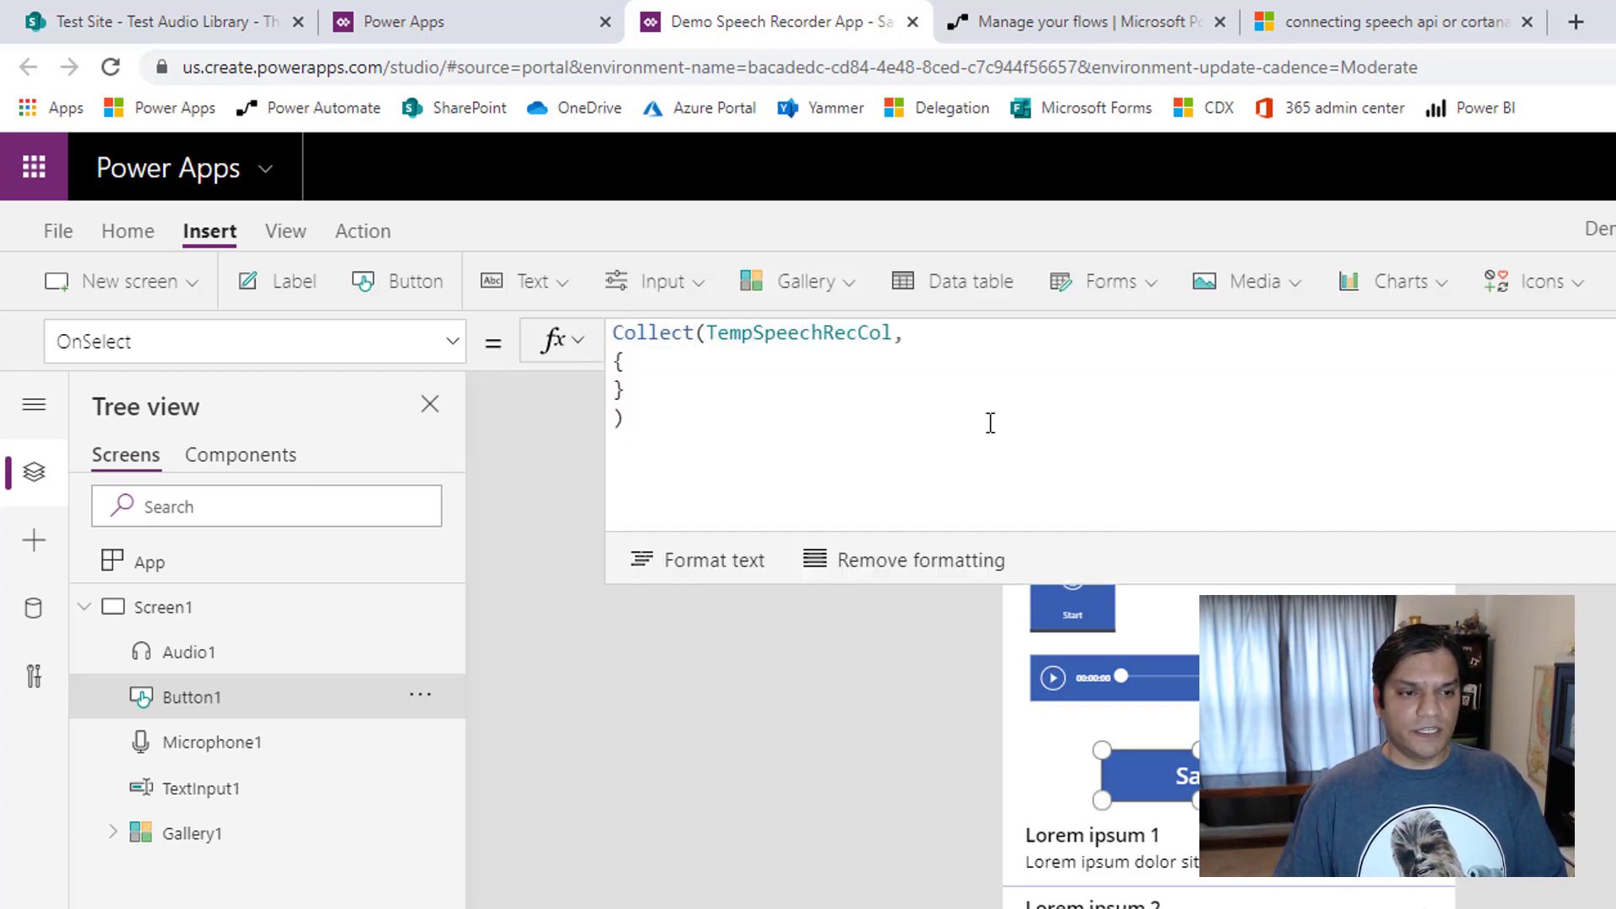
Add an Audio field with the value TempRecordingVar to the Collect record in the Save button's OnSelect formula
{"action": "left_click", "coordinate": [928, 358]}
{"action": "key", "text": "shift+Return"}
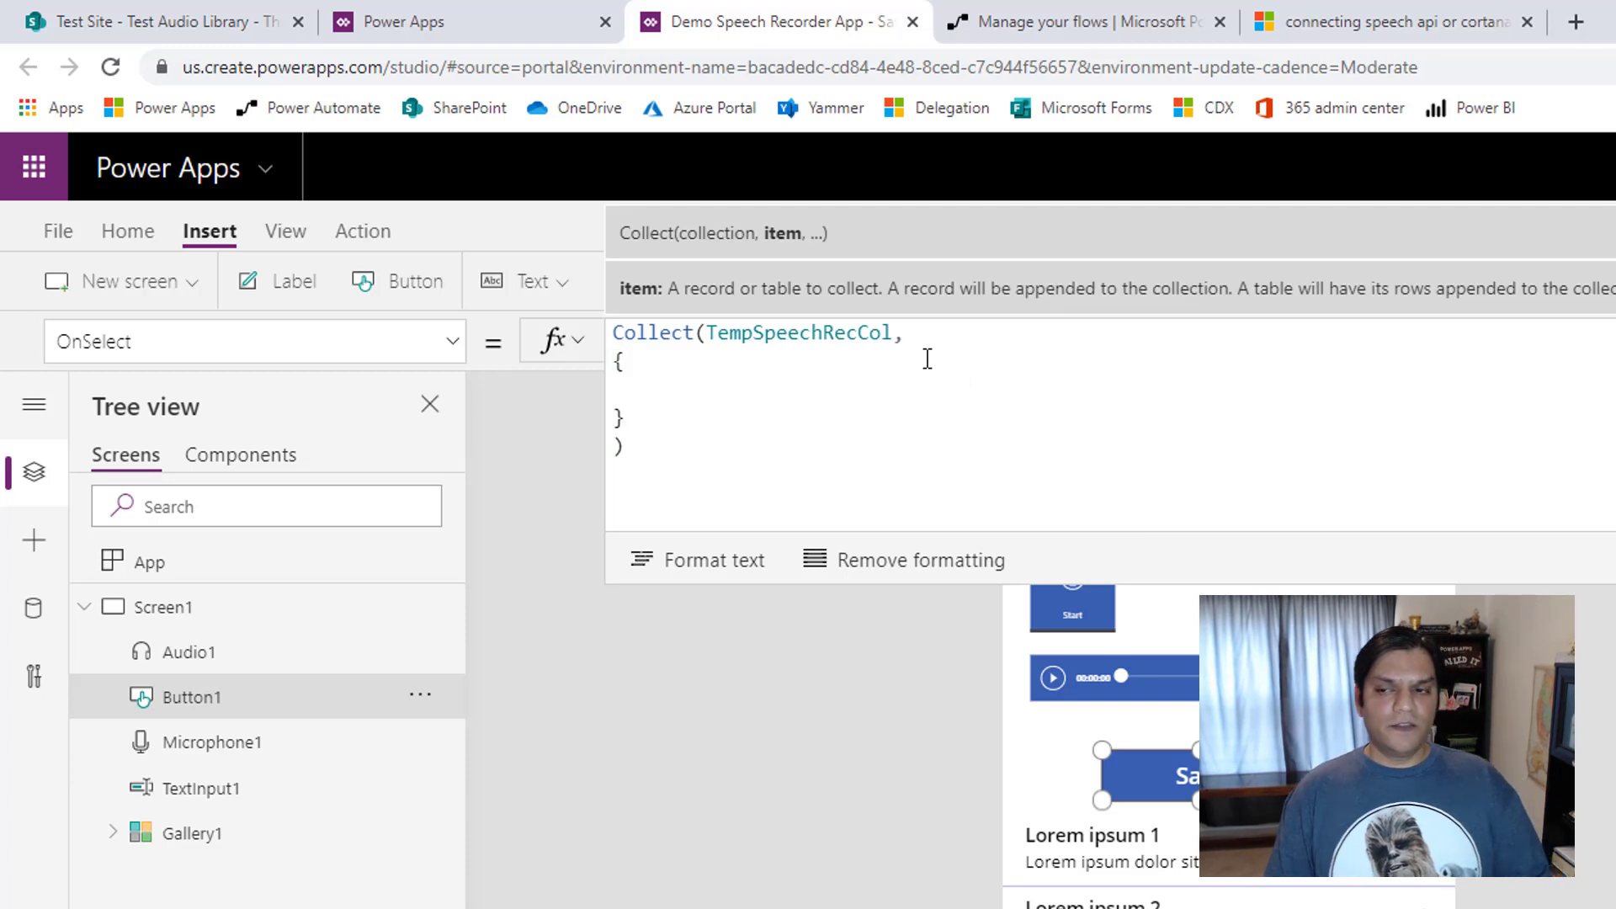
{"action": "type", "text": "Audi"}
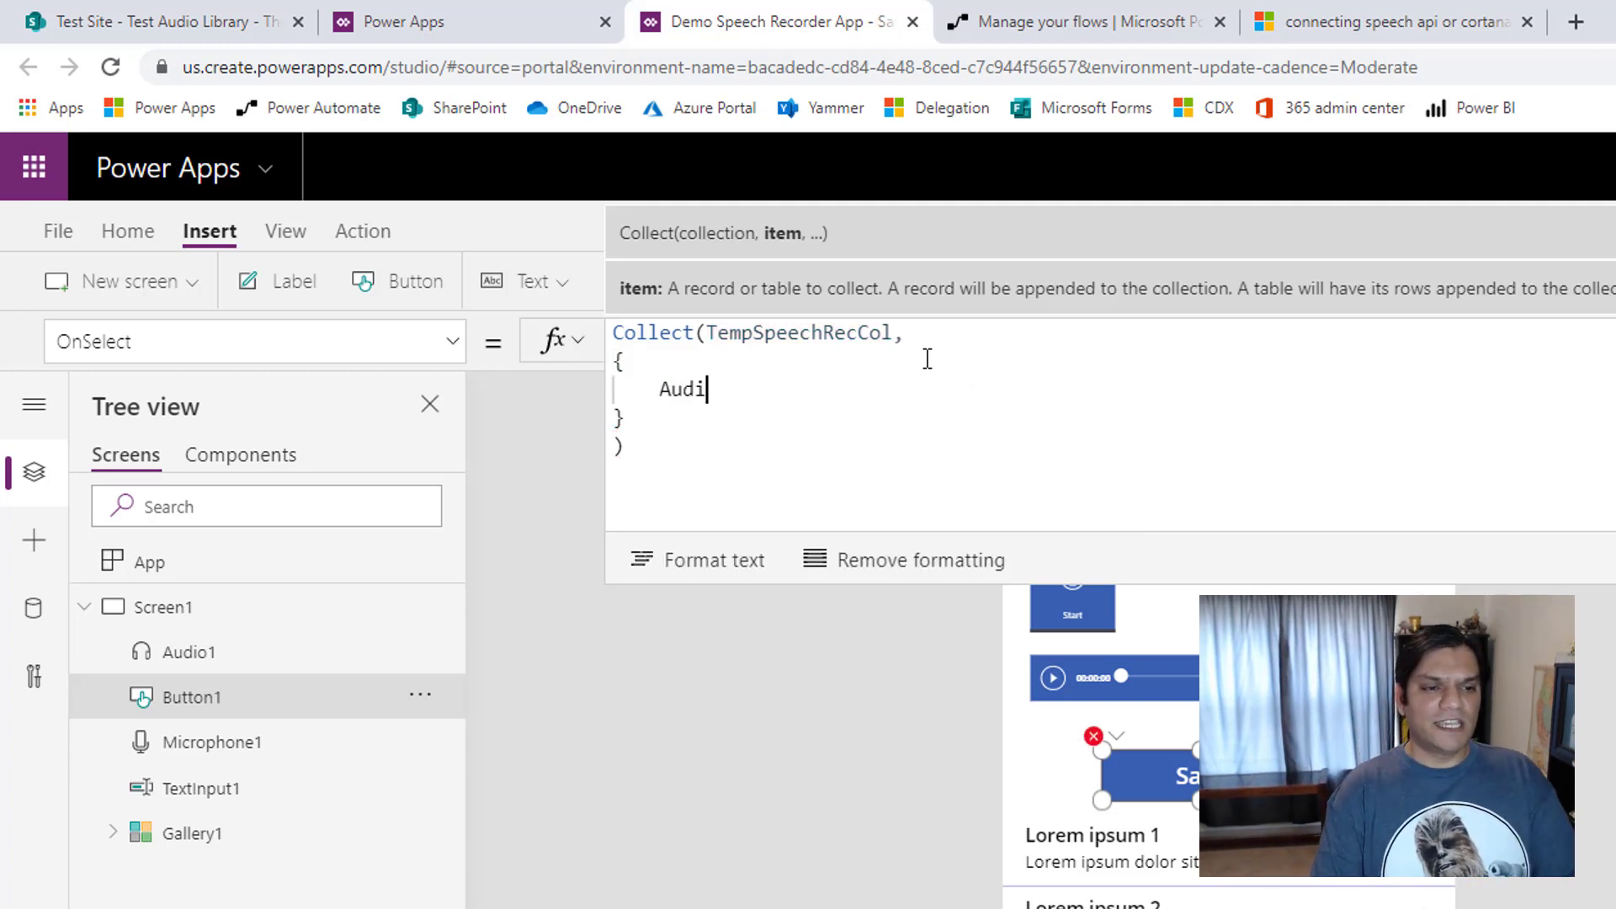
{"action": "type", "text": "o:"}
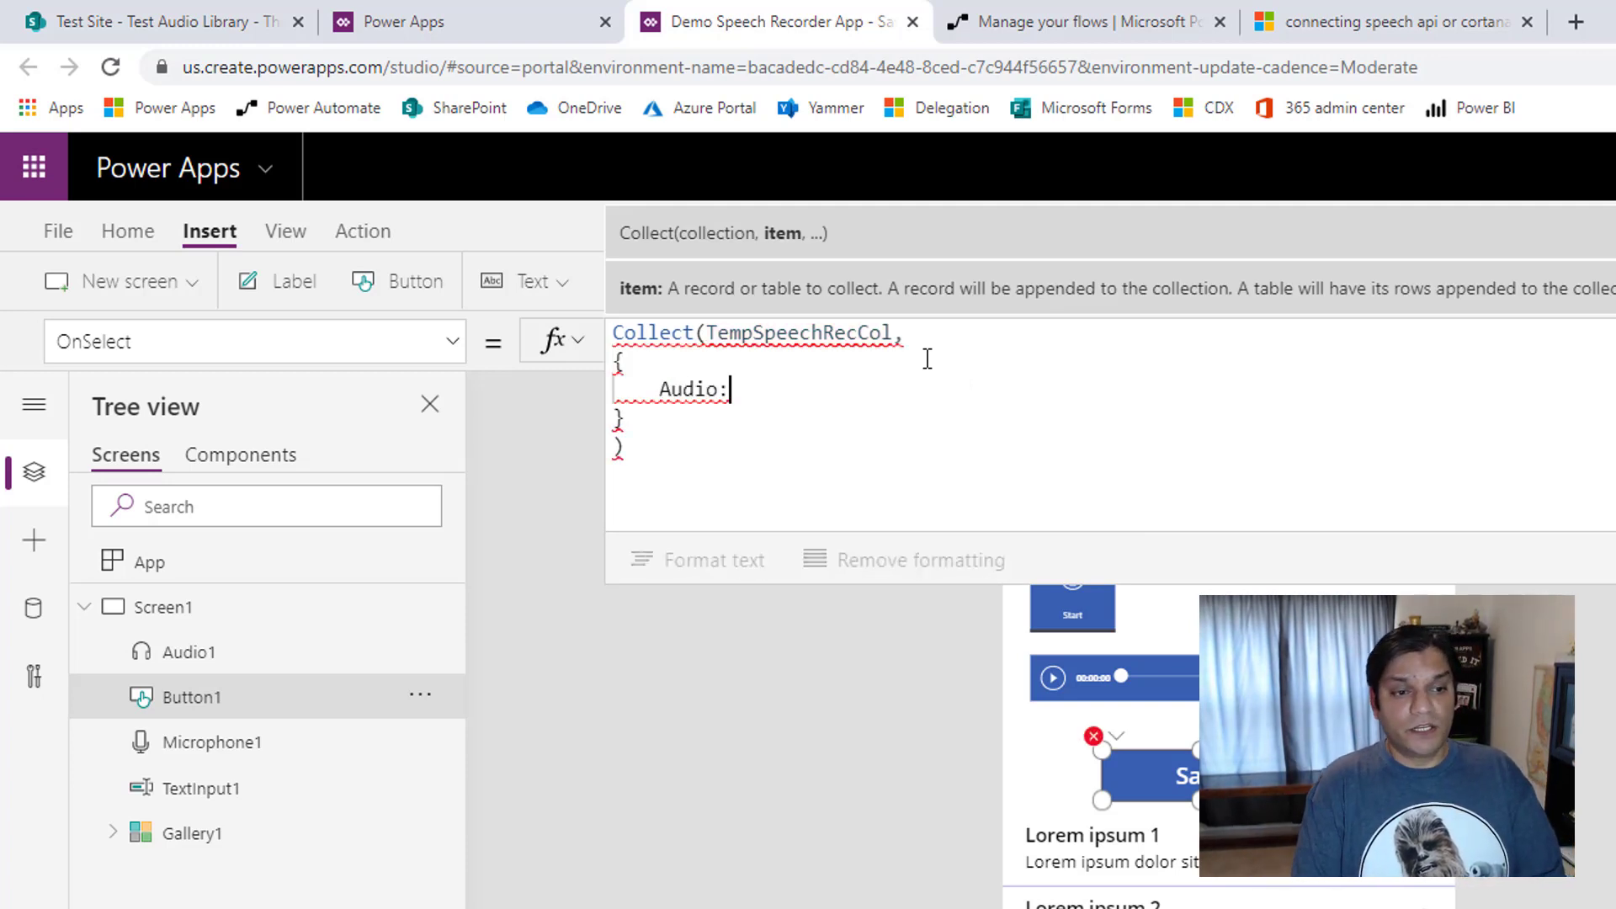
{"action": "type", "text": "Tem"}
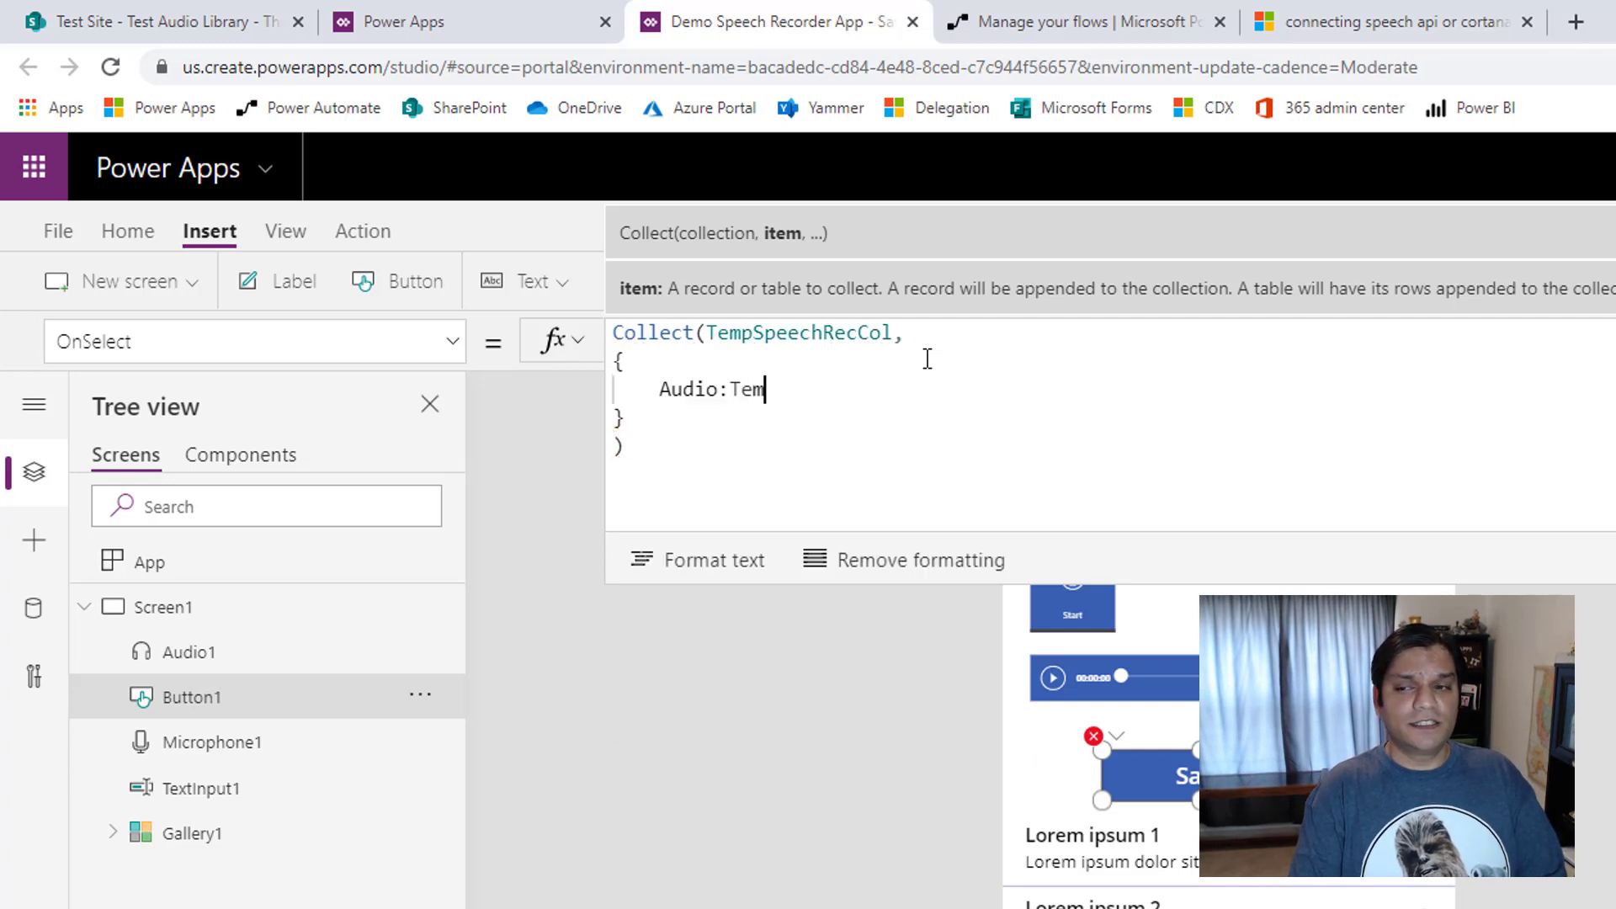
{"action": "type", "text": "pRe"}
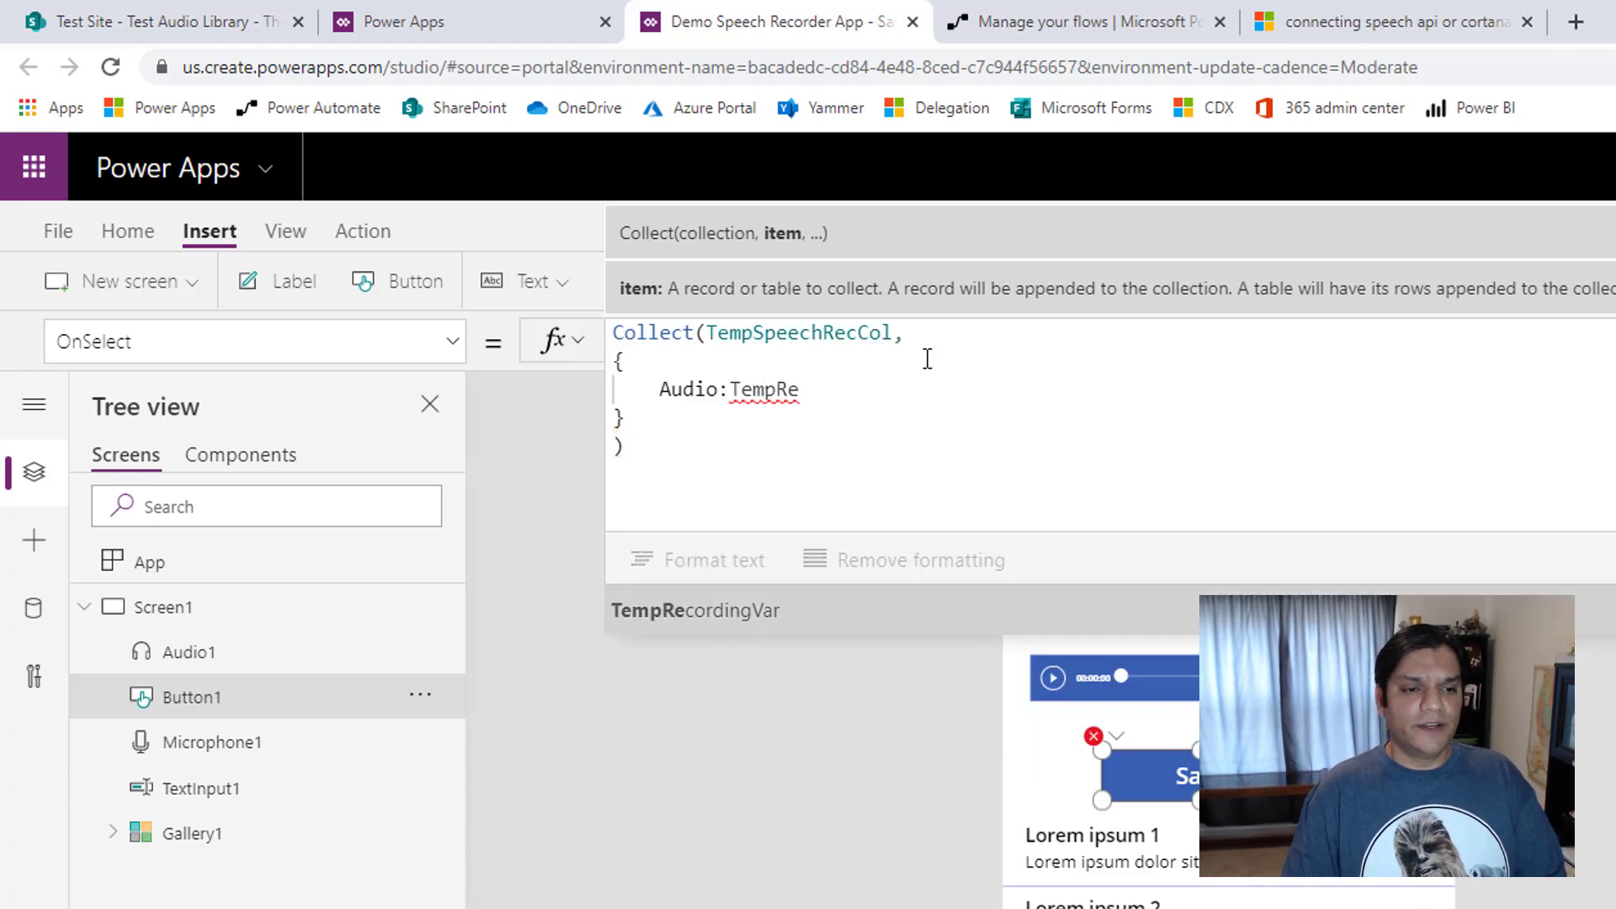
{"action": "key", "text": "Tab"}
{"action": "type", "text": ","}
{"action": "key", "text": "Return"}
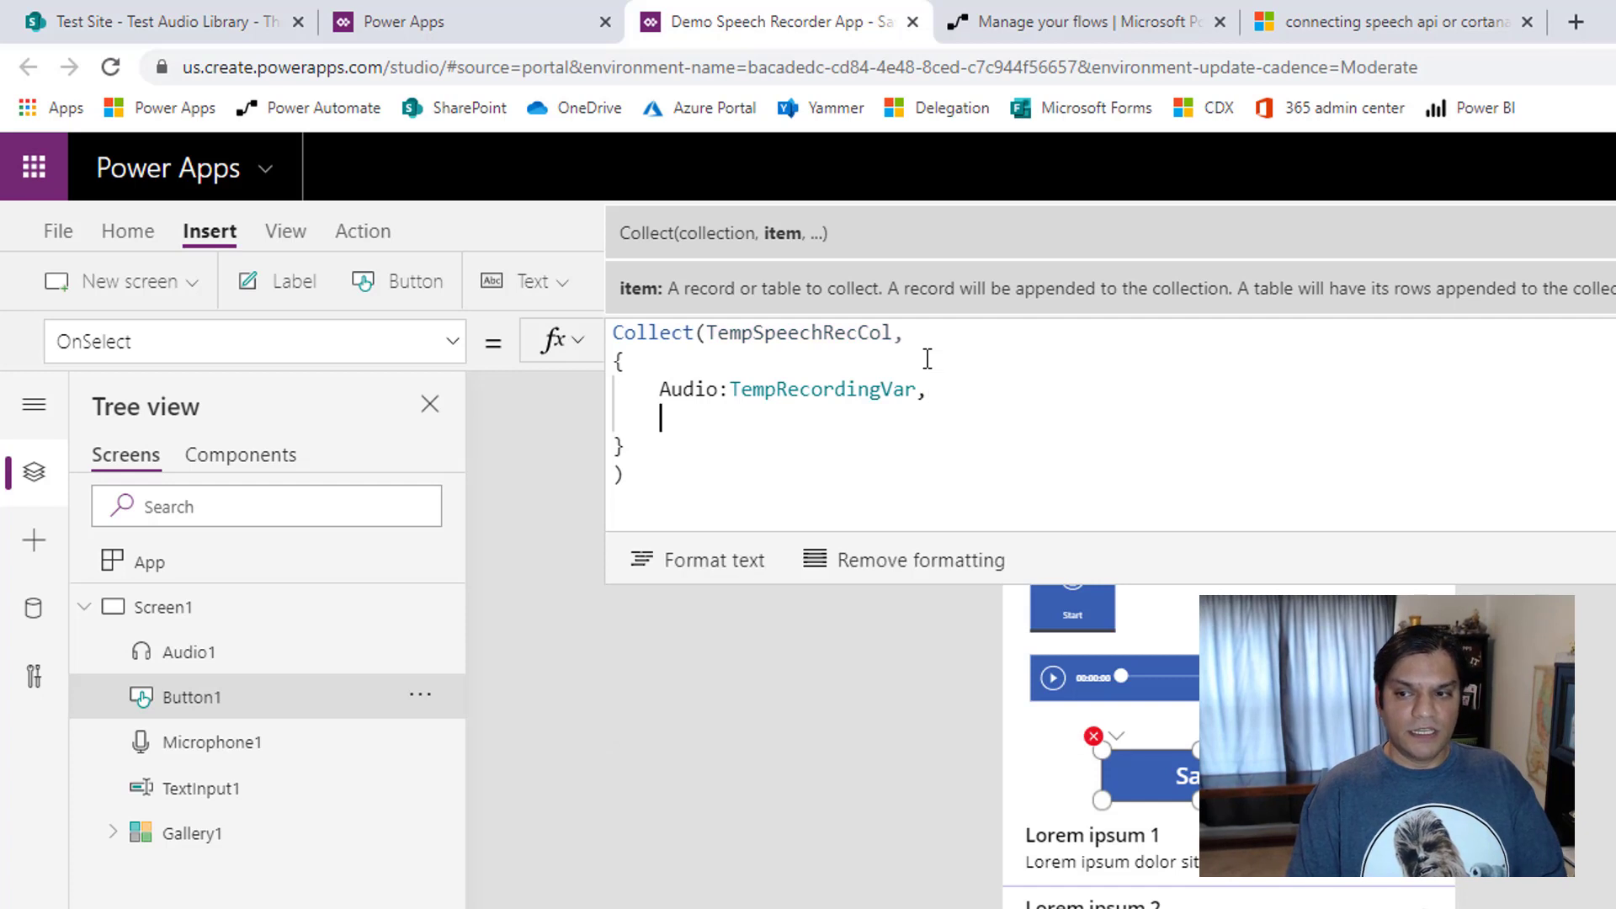
Add a Duration field to the record and set its value to Audio1.Duration
{"action": "type", "text": "Duration"}
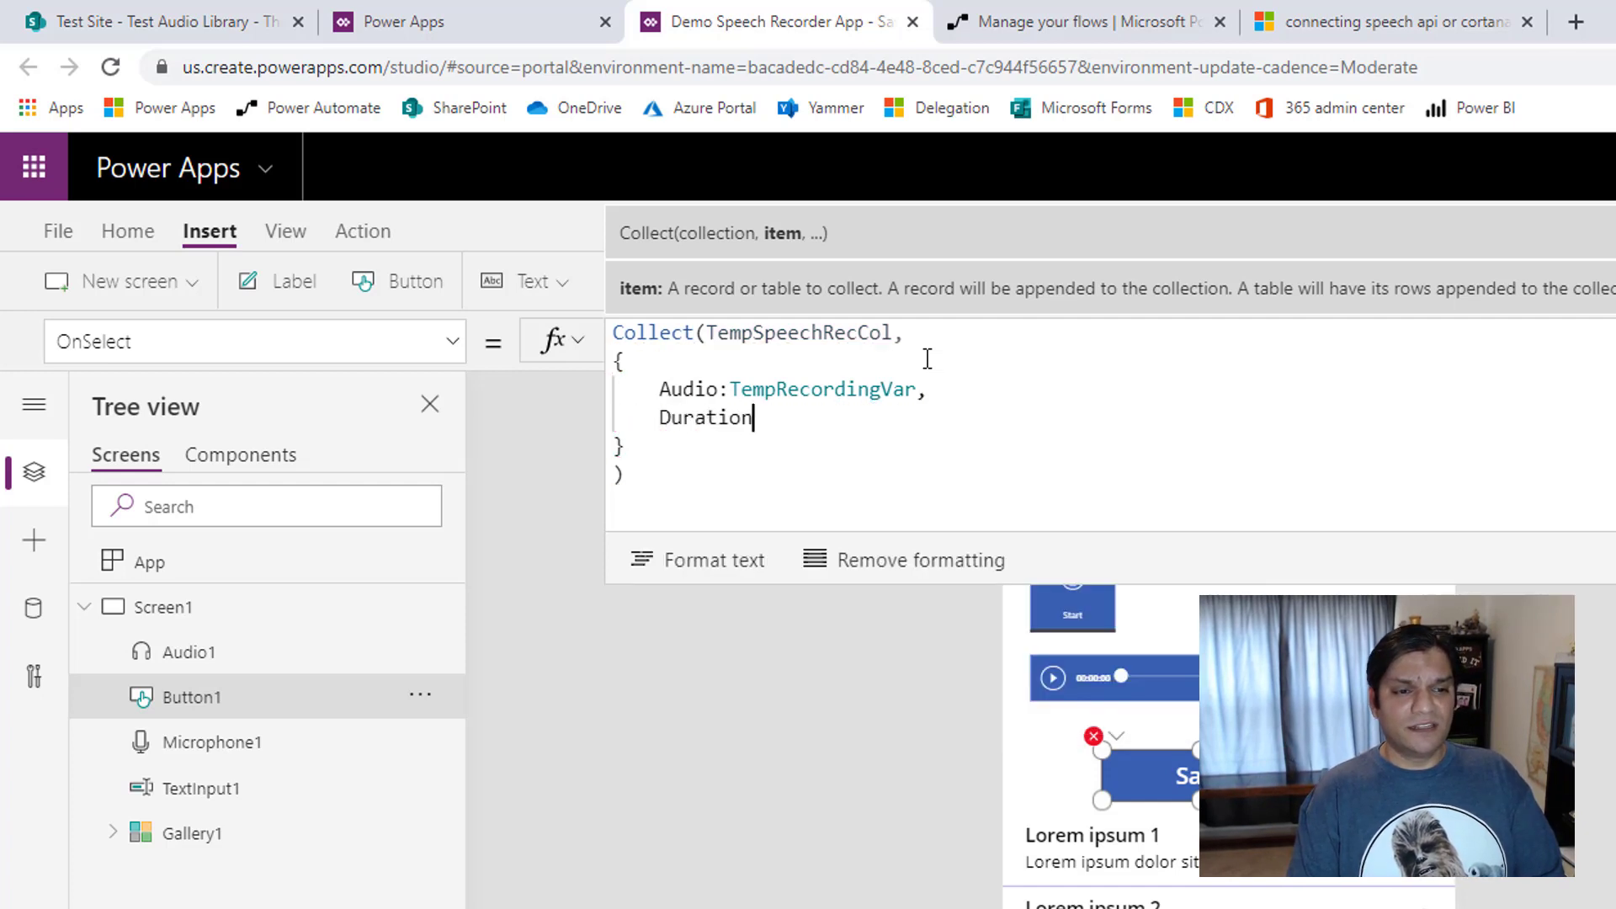
{"action": "type", "text": ":Tempau"}
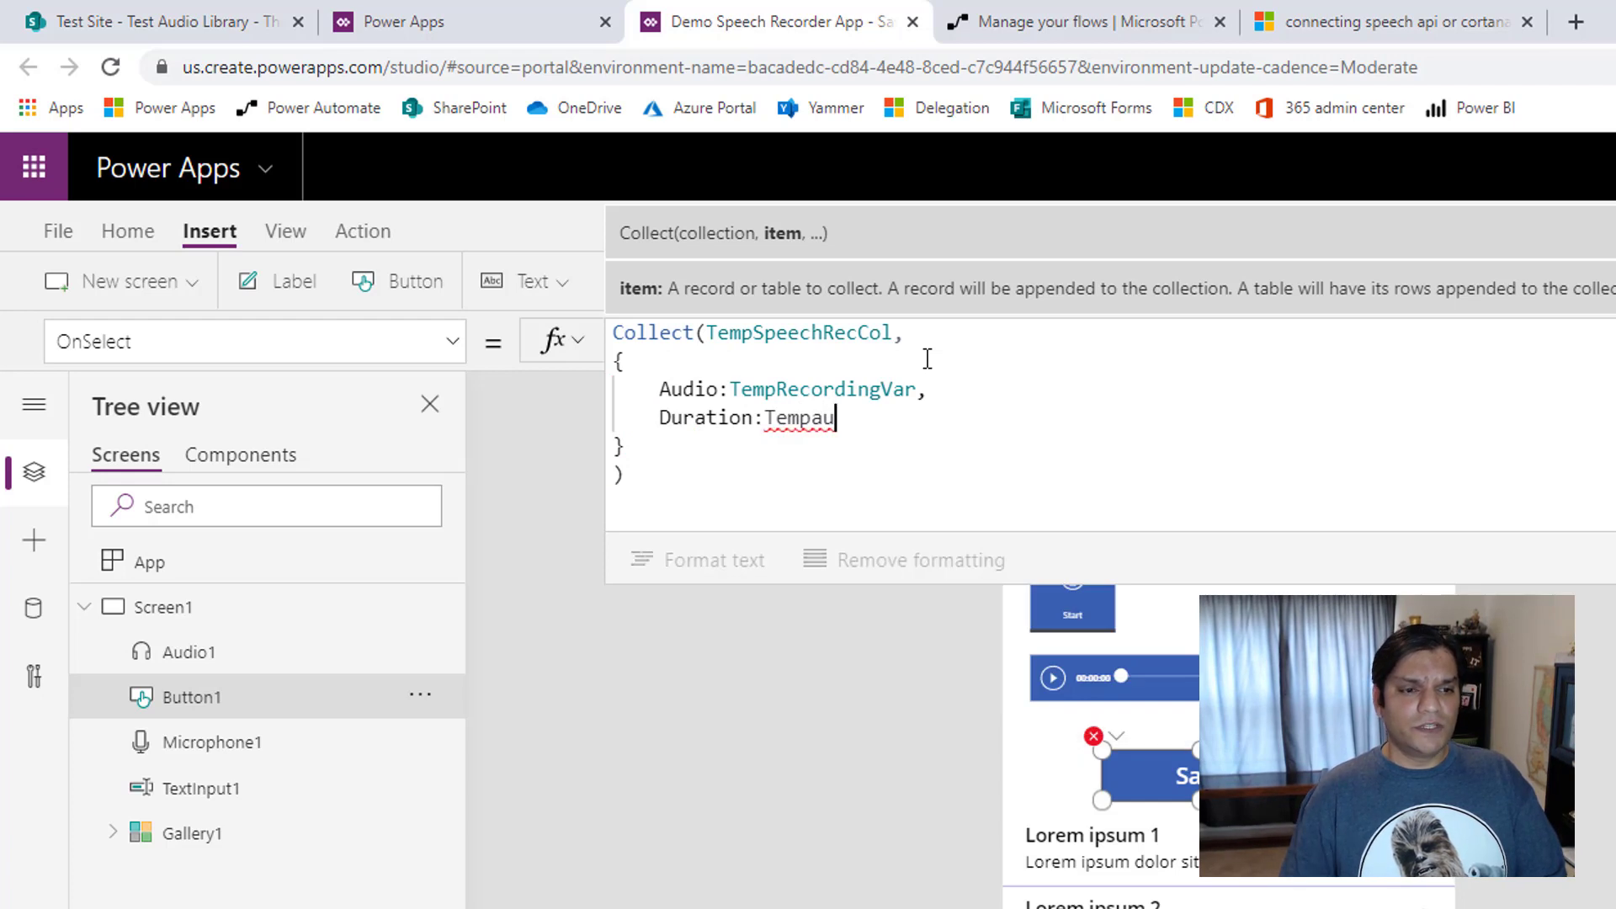
{"action": "key", "text": "BackSpace"}
{"action": "key", "text": "BackSpace"}
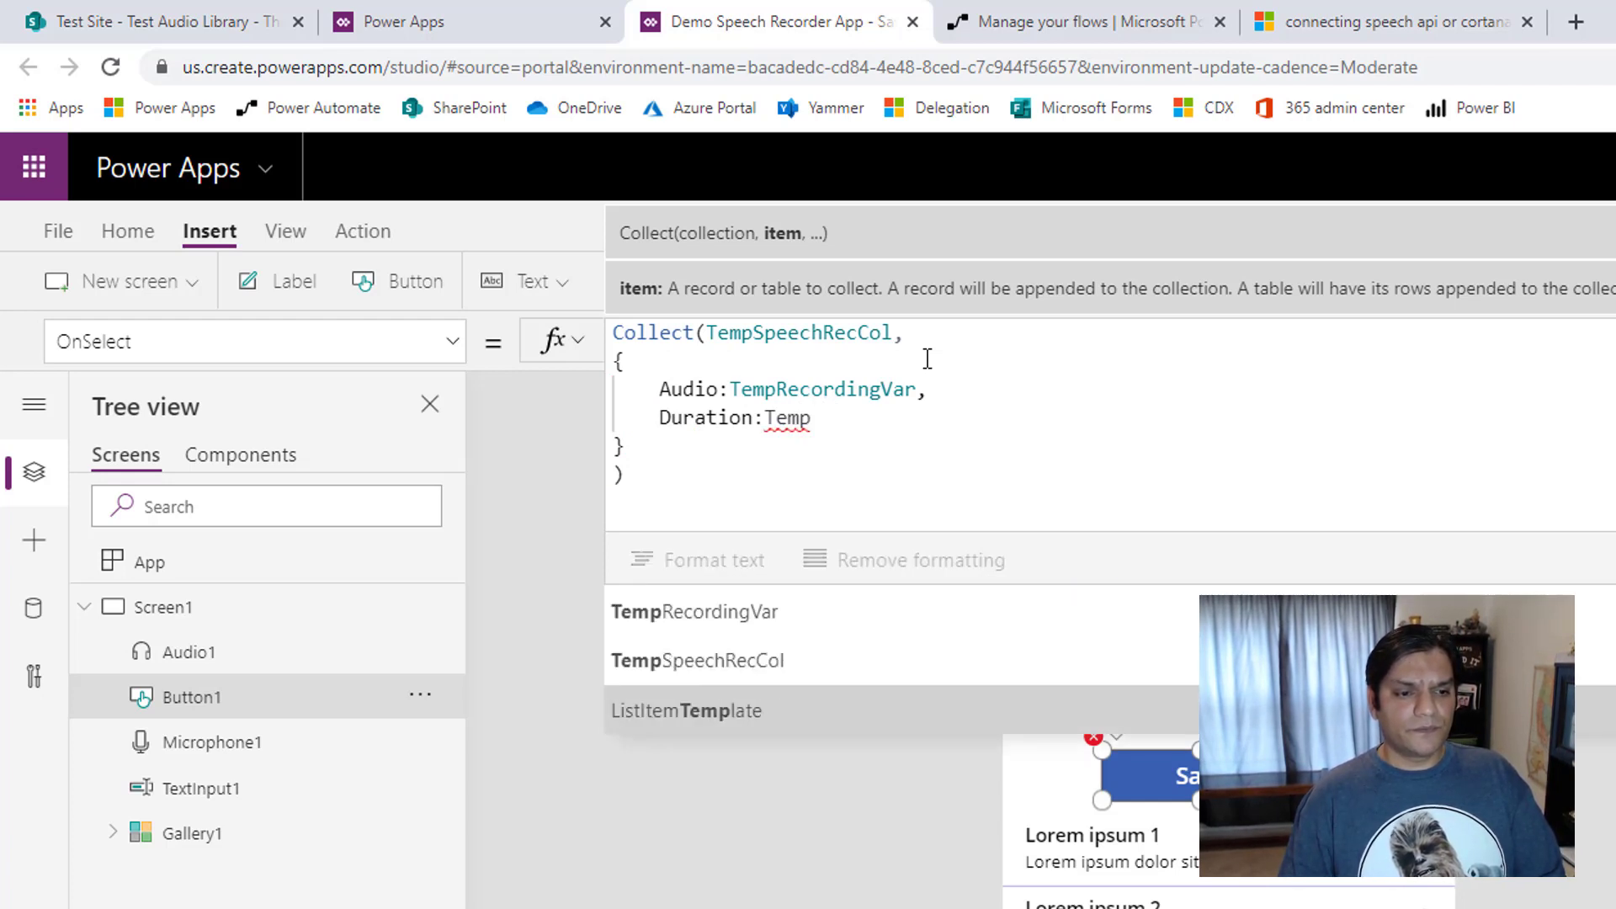
{"action": "key", "text": "BackSpace"}
{"action": "key", "text": "BackSpace"}
{"action": "key", "text": "BackSpace"}
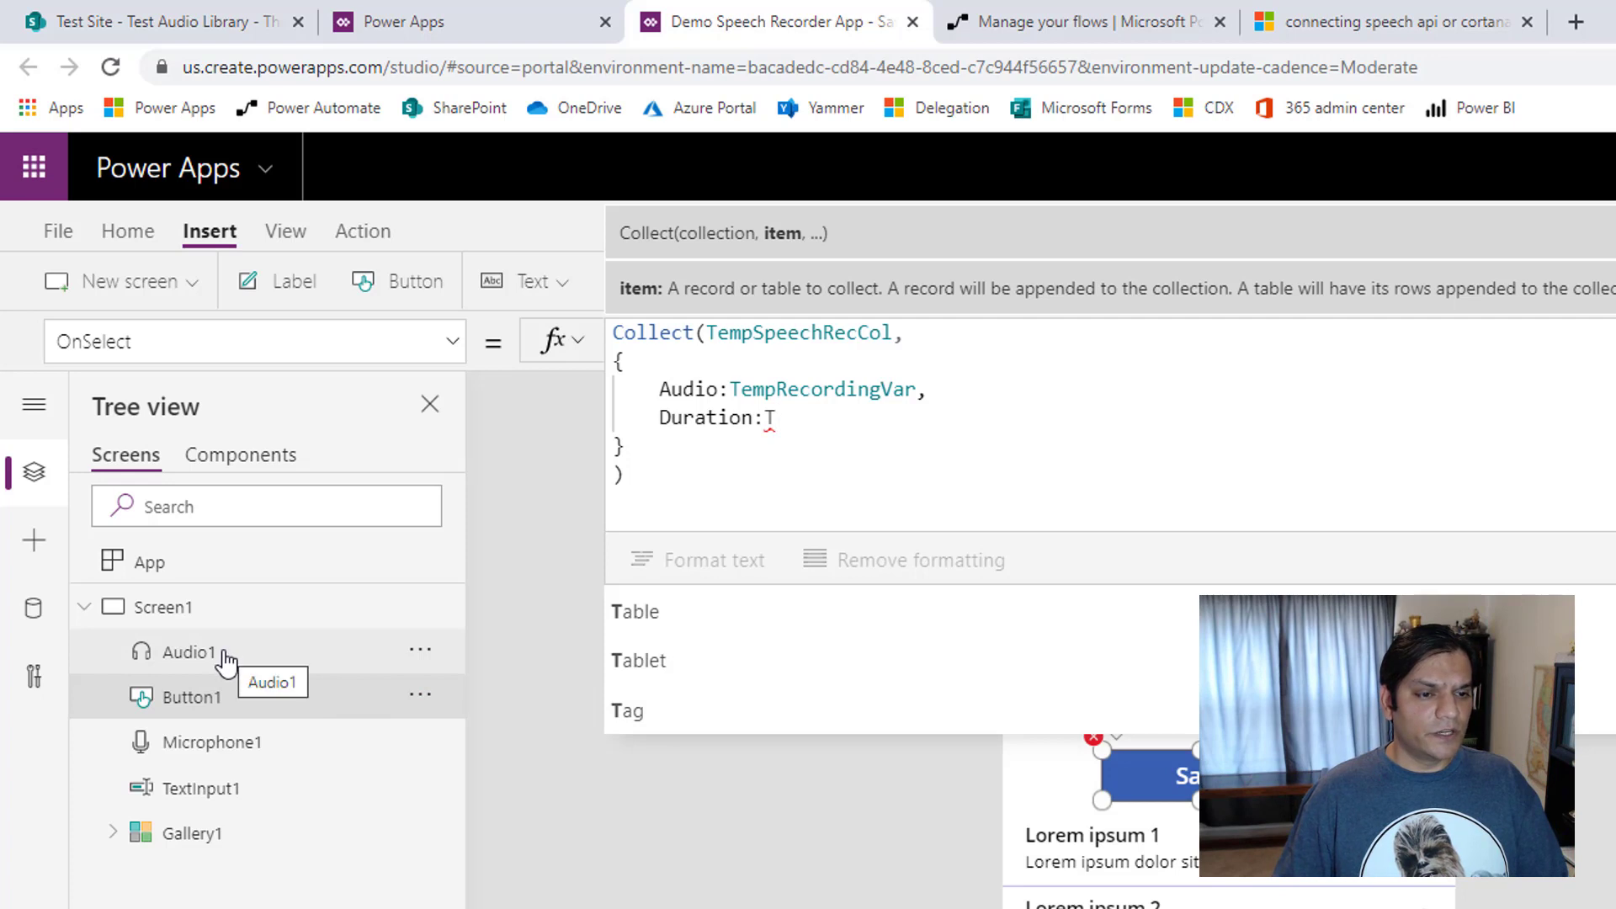
{"action": "key", "text": "BackSpace"}
{"action": "type", "text": "au"}
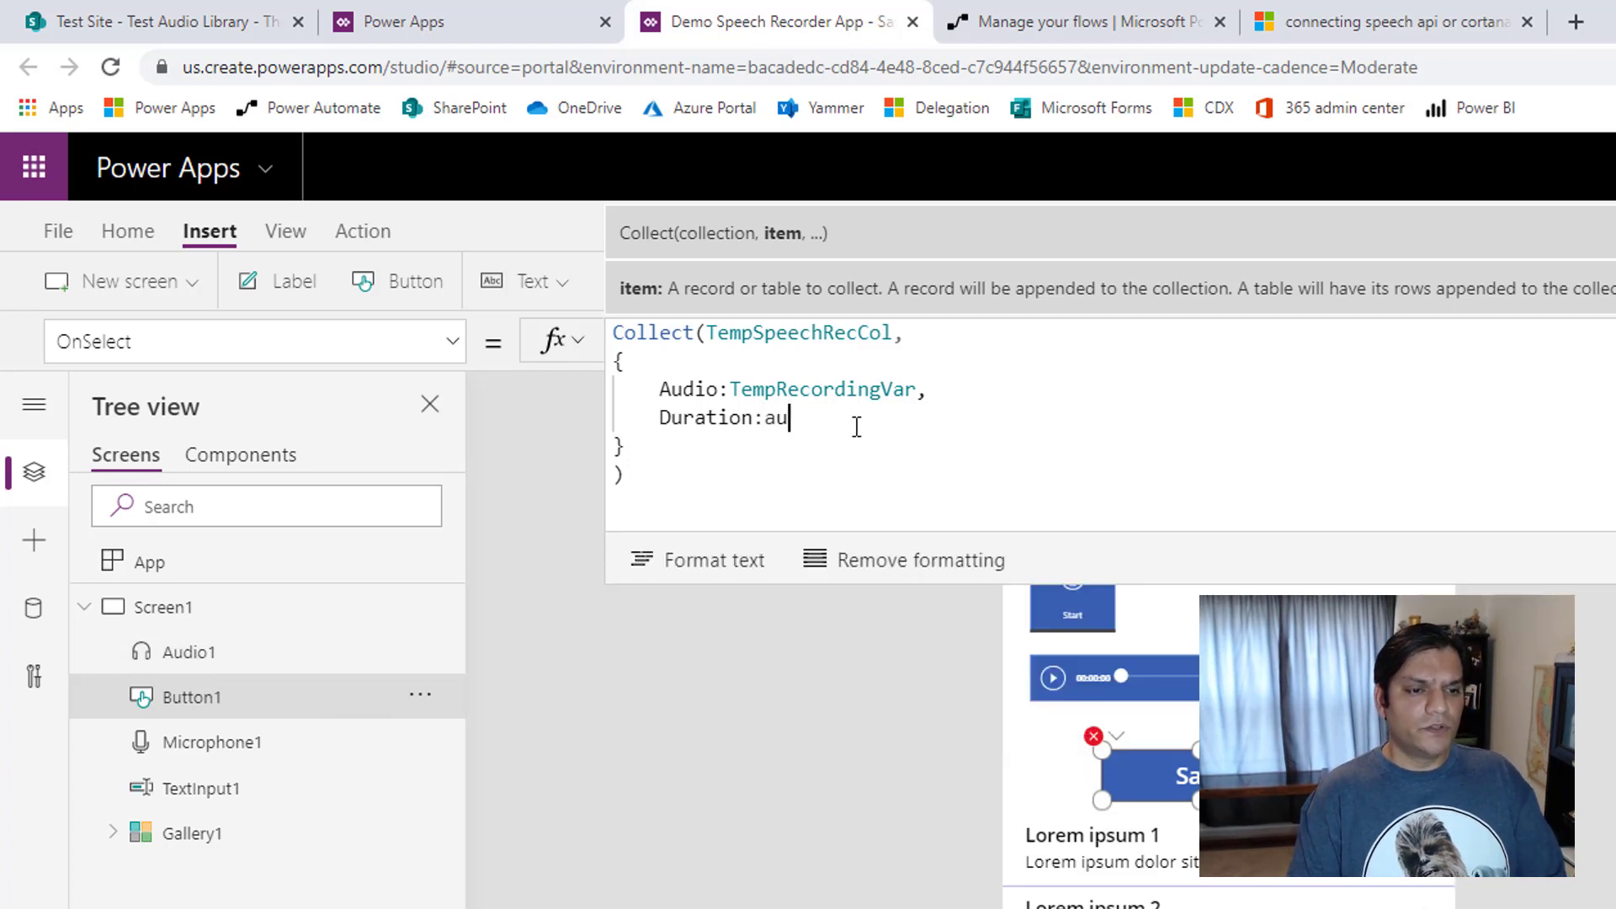
{"action": "key", "text": "Tab"}
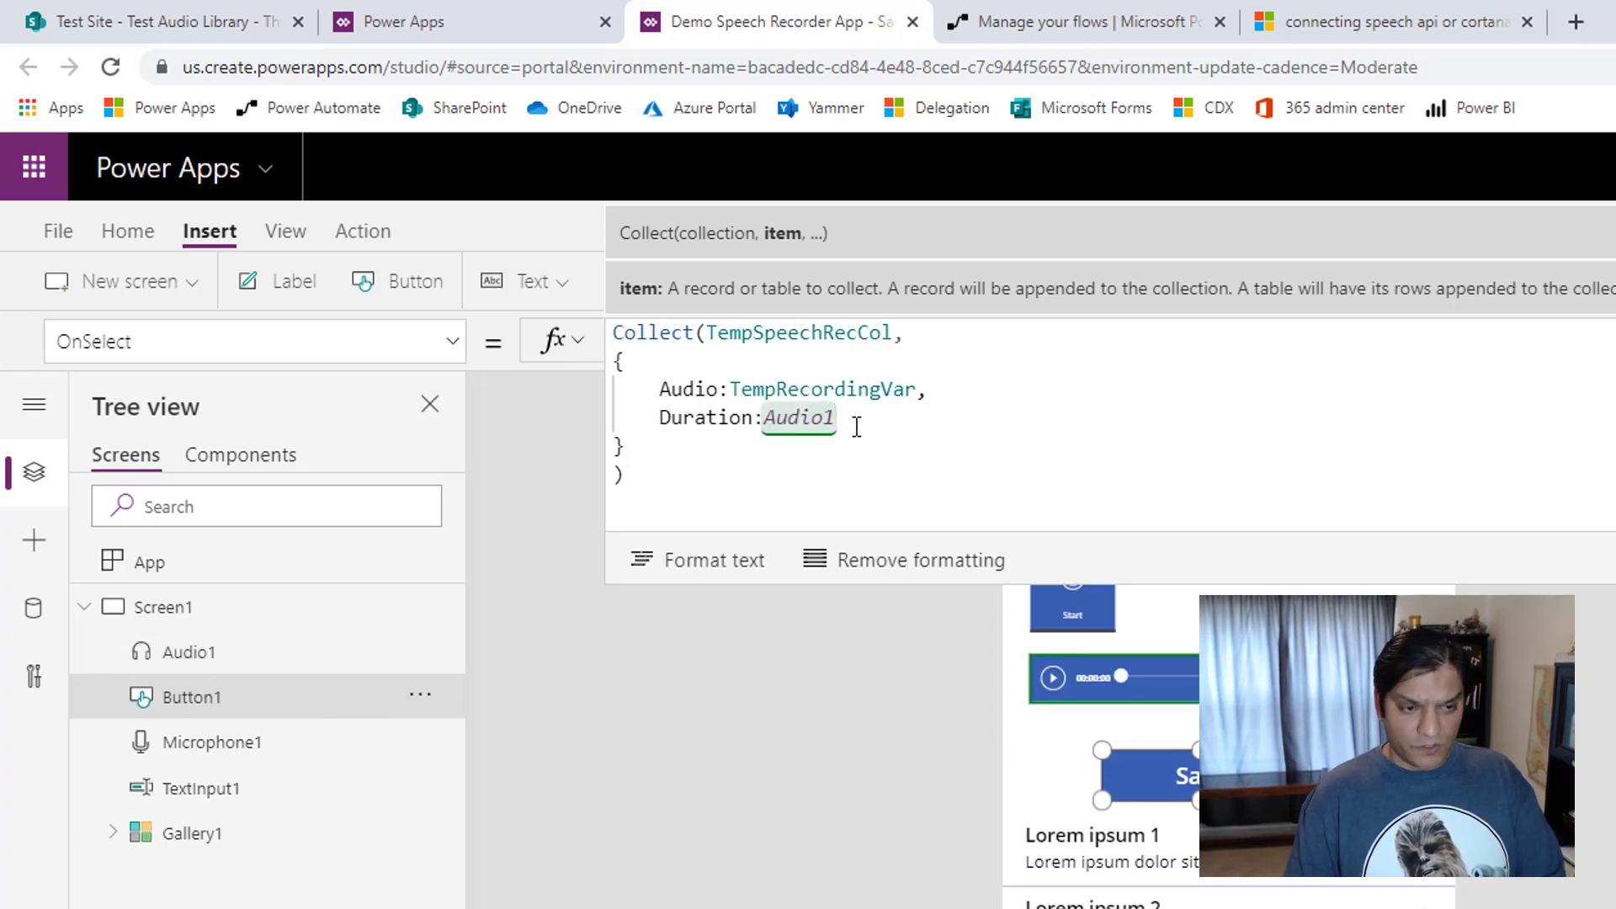
{"action": "type", "text": "."}
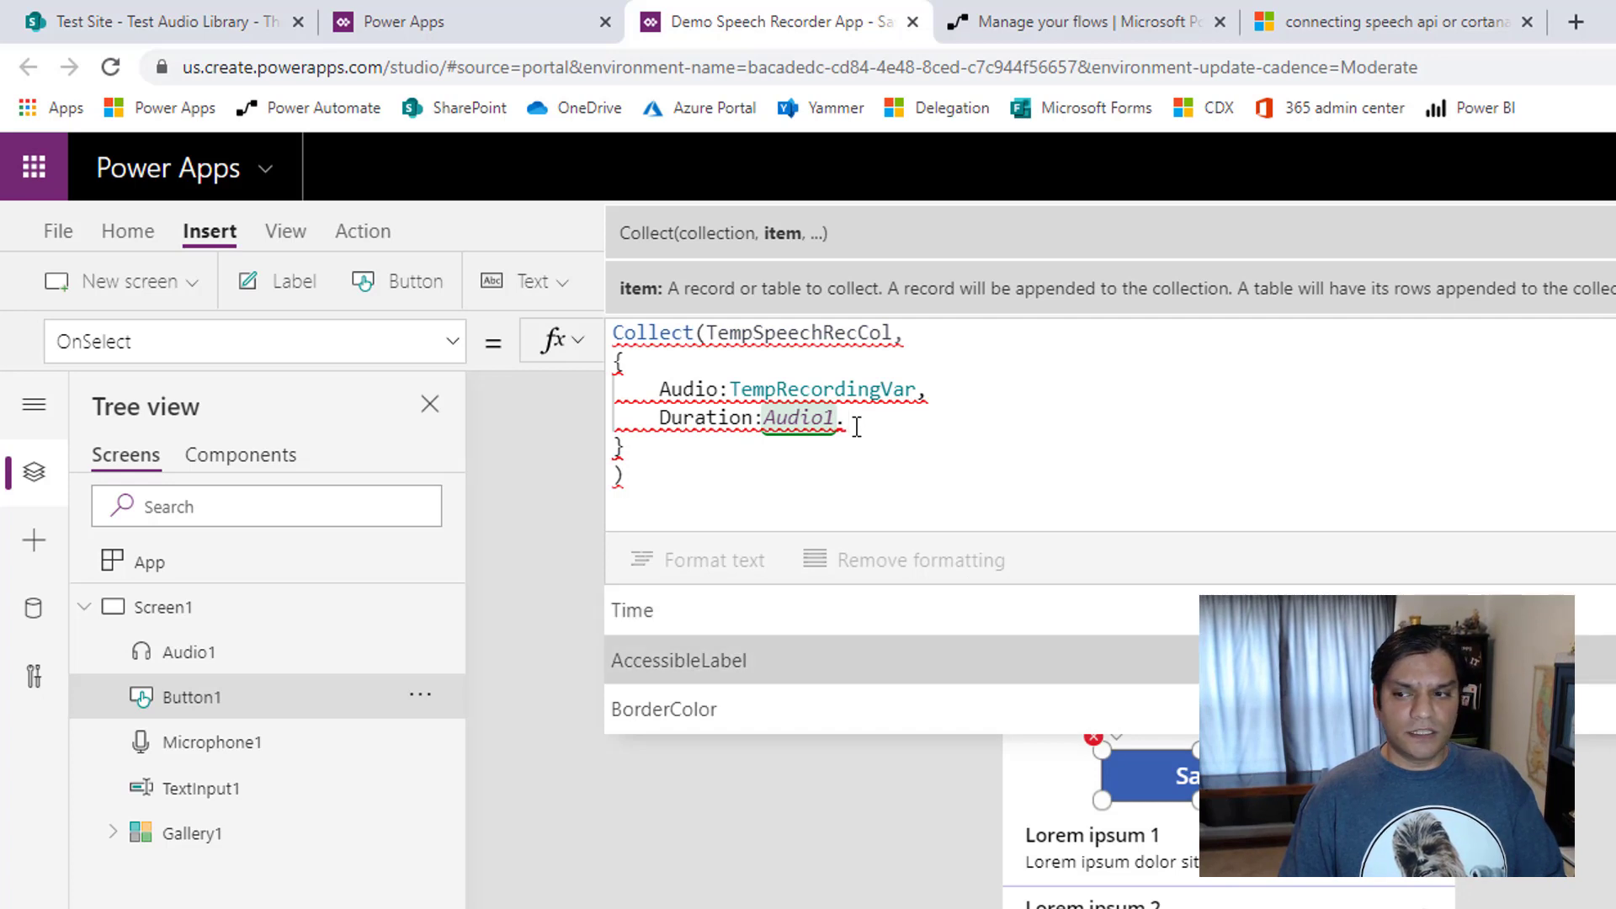
{"action": "key", "text": "Down"}
{"action": "key", "text": "Down"}
{"action": "key", "text": "Down"}
{"action": "key", "text": "Down"}
{"action": "key", "text": "Down"}
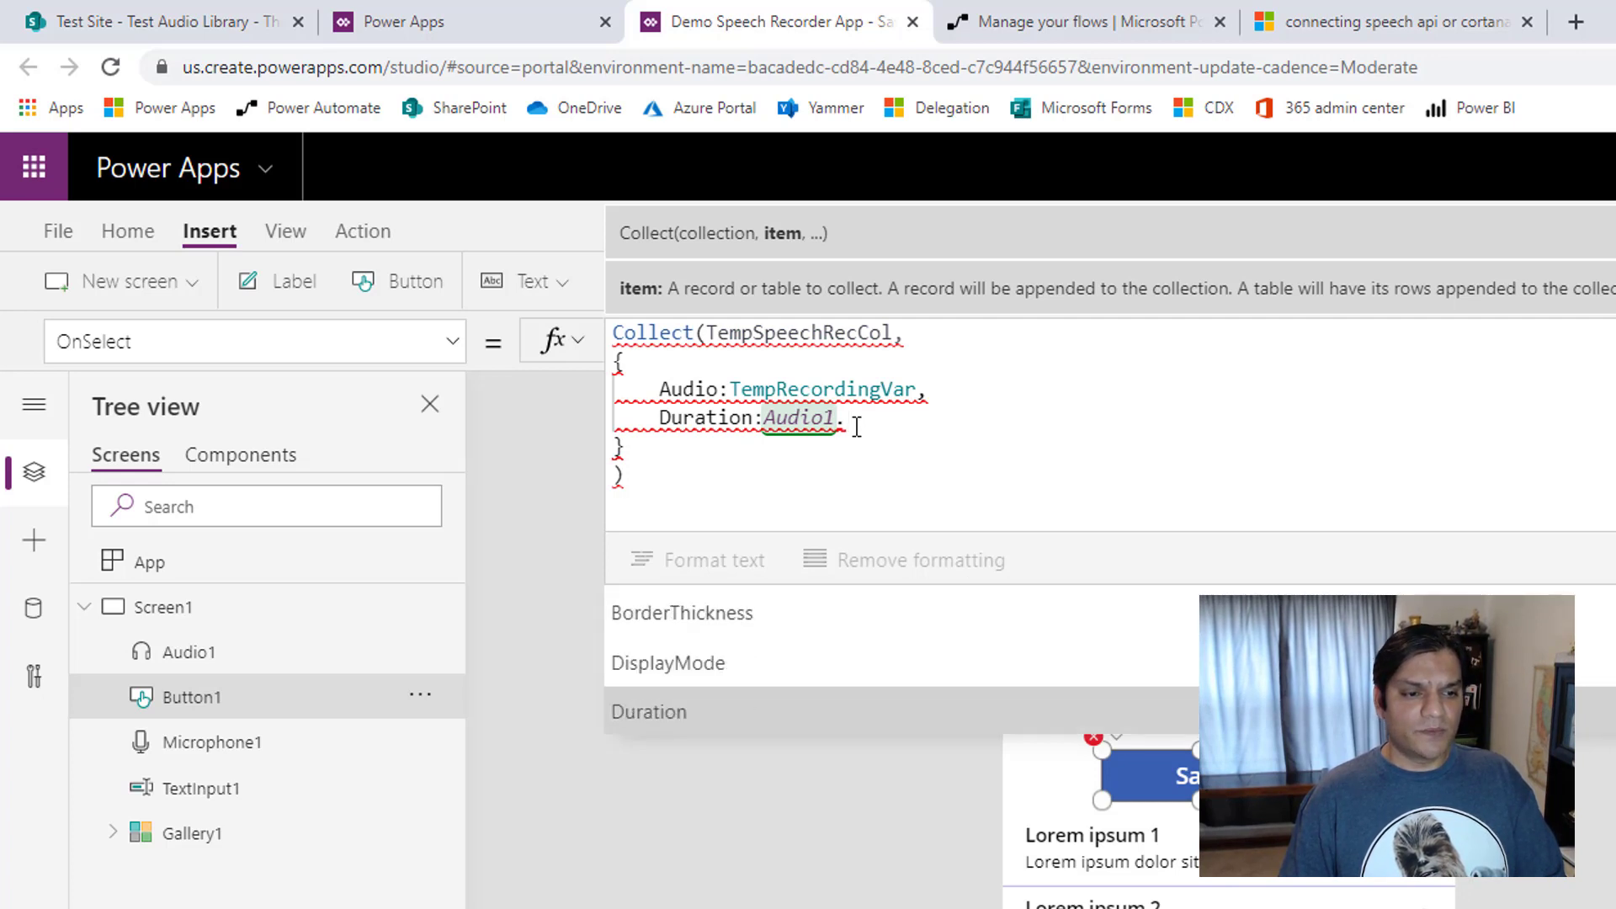
{"action": "key", "text": "Tab"}
{"action": "type", "text": ","}
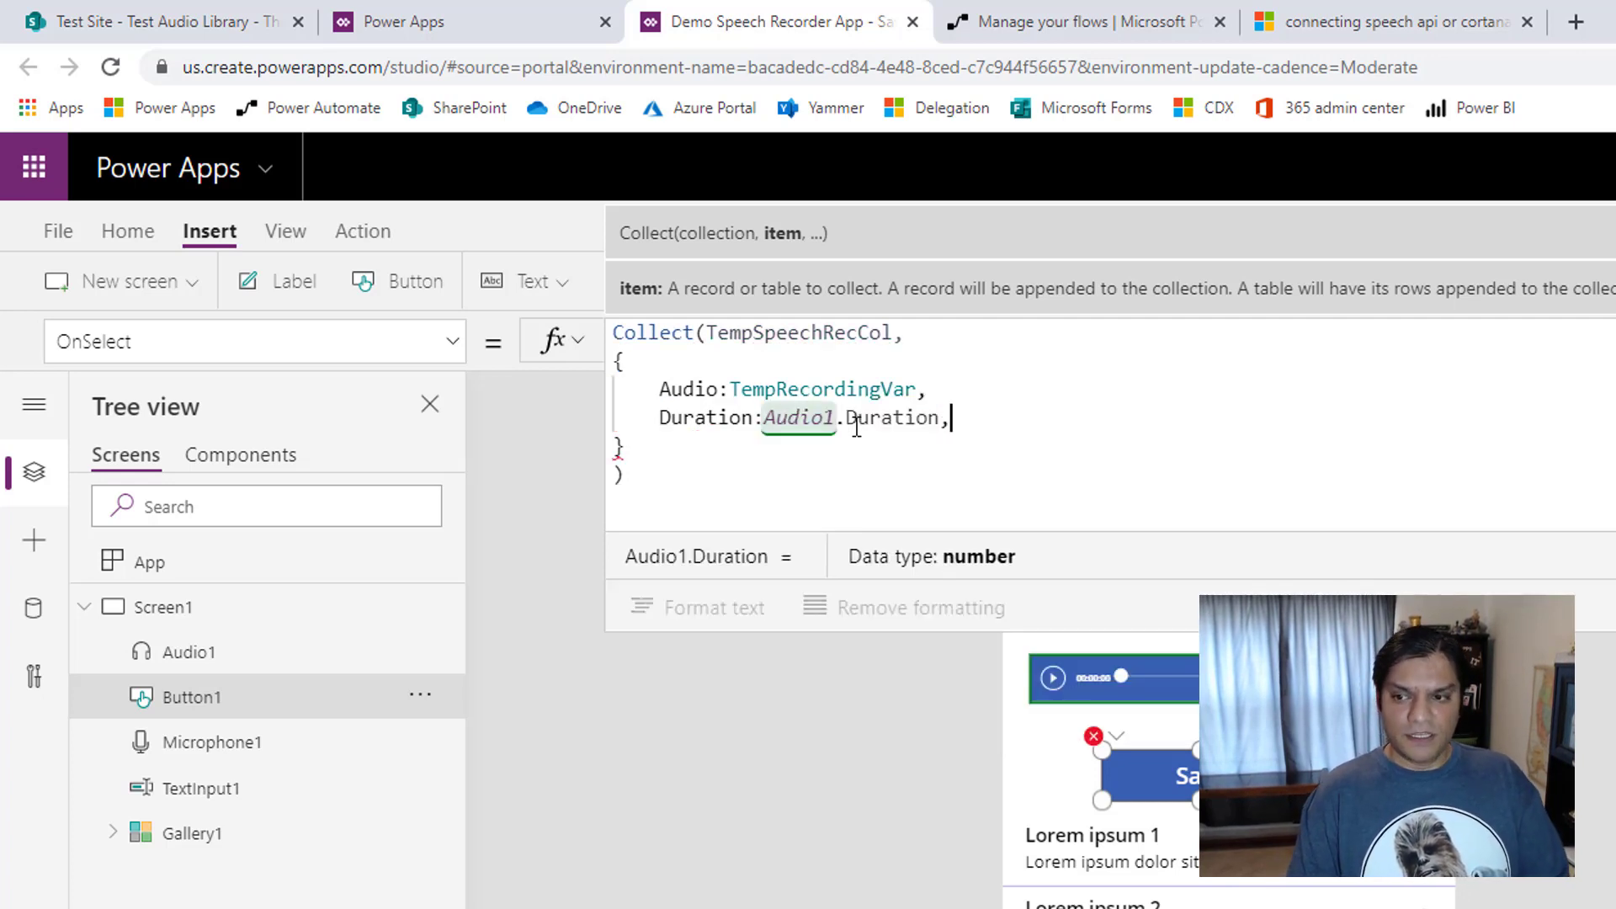
Start a RecordingName field on a new line of the Collect record, leaving its value empty
{"action": "key", "text": "Return"}
{"action": "type", "text": "Recordin"}
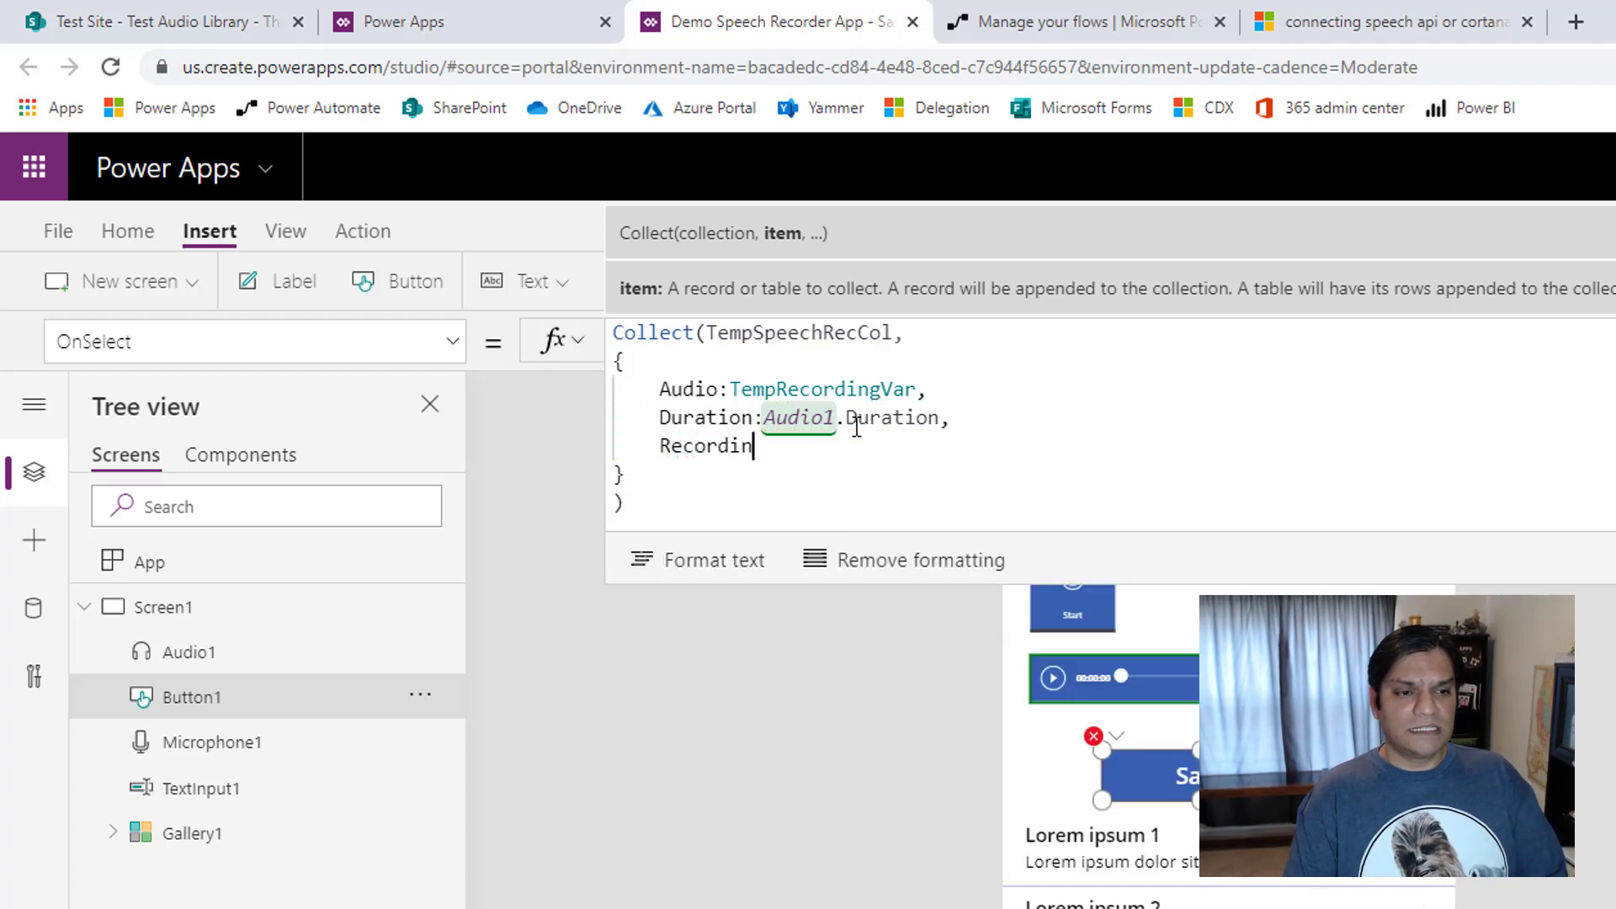
{"action": "type", "text": "g"}
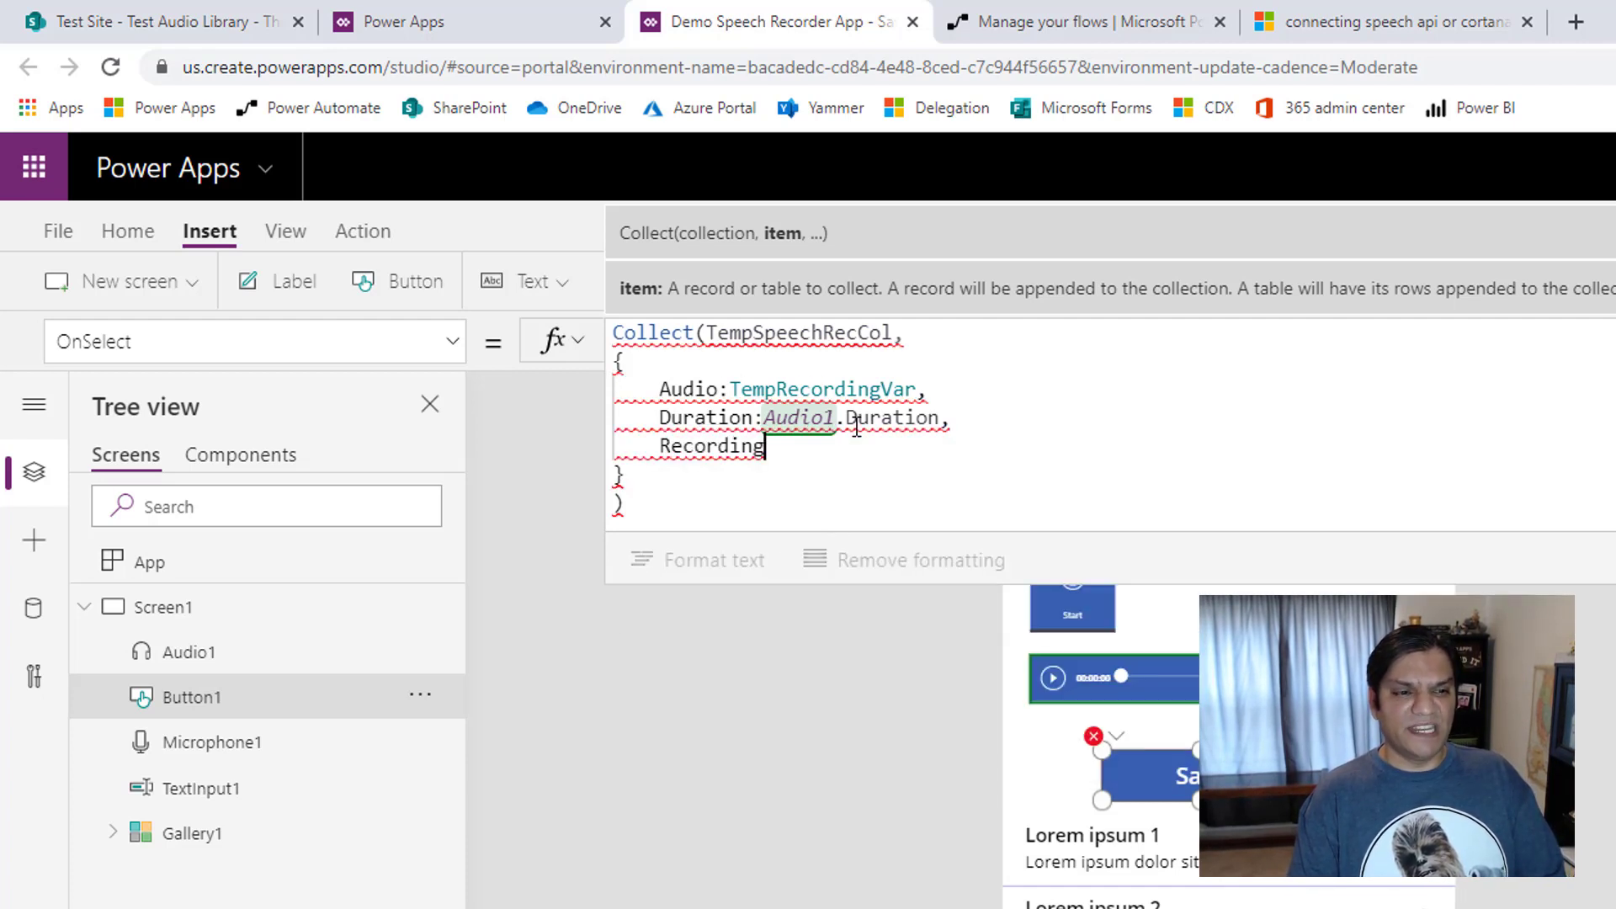
{"action": "type", "text": "Name:"}
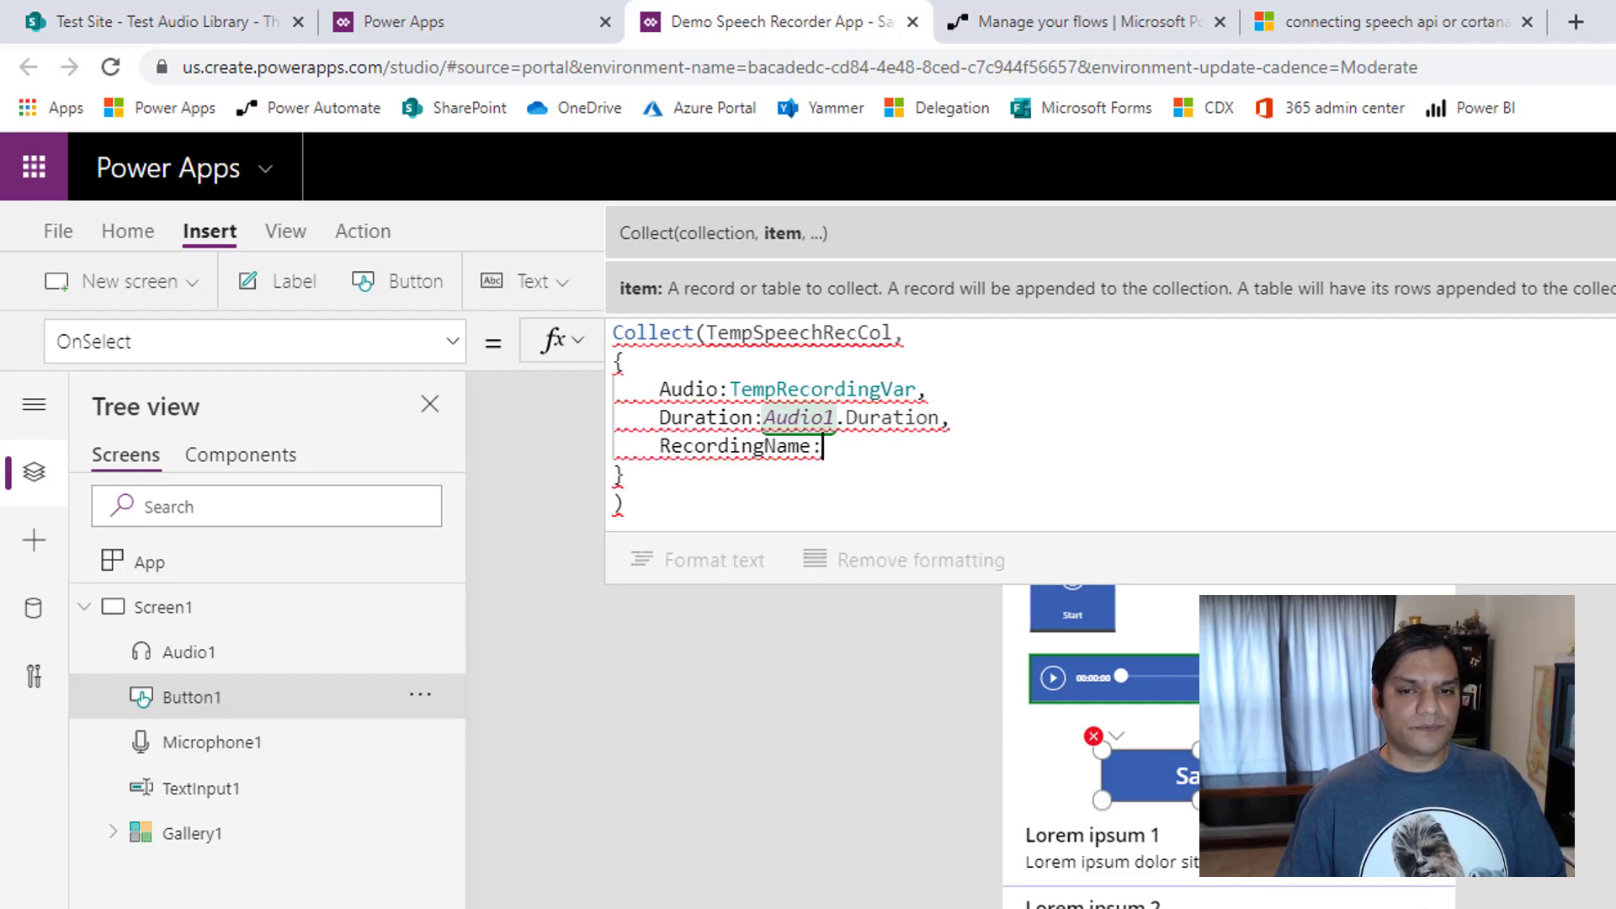
Copy the text input's control name and return to the Save button's formula to set RecordingName to TextInput1.Text
{"action": "left_click", "coordinate": [1161, 492]}
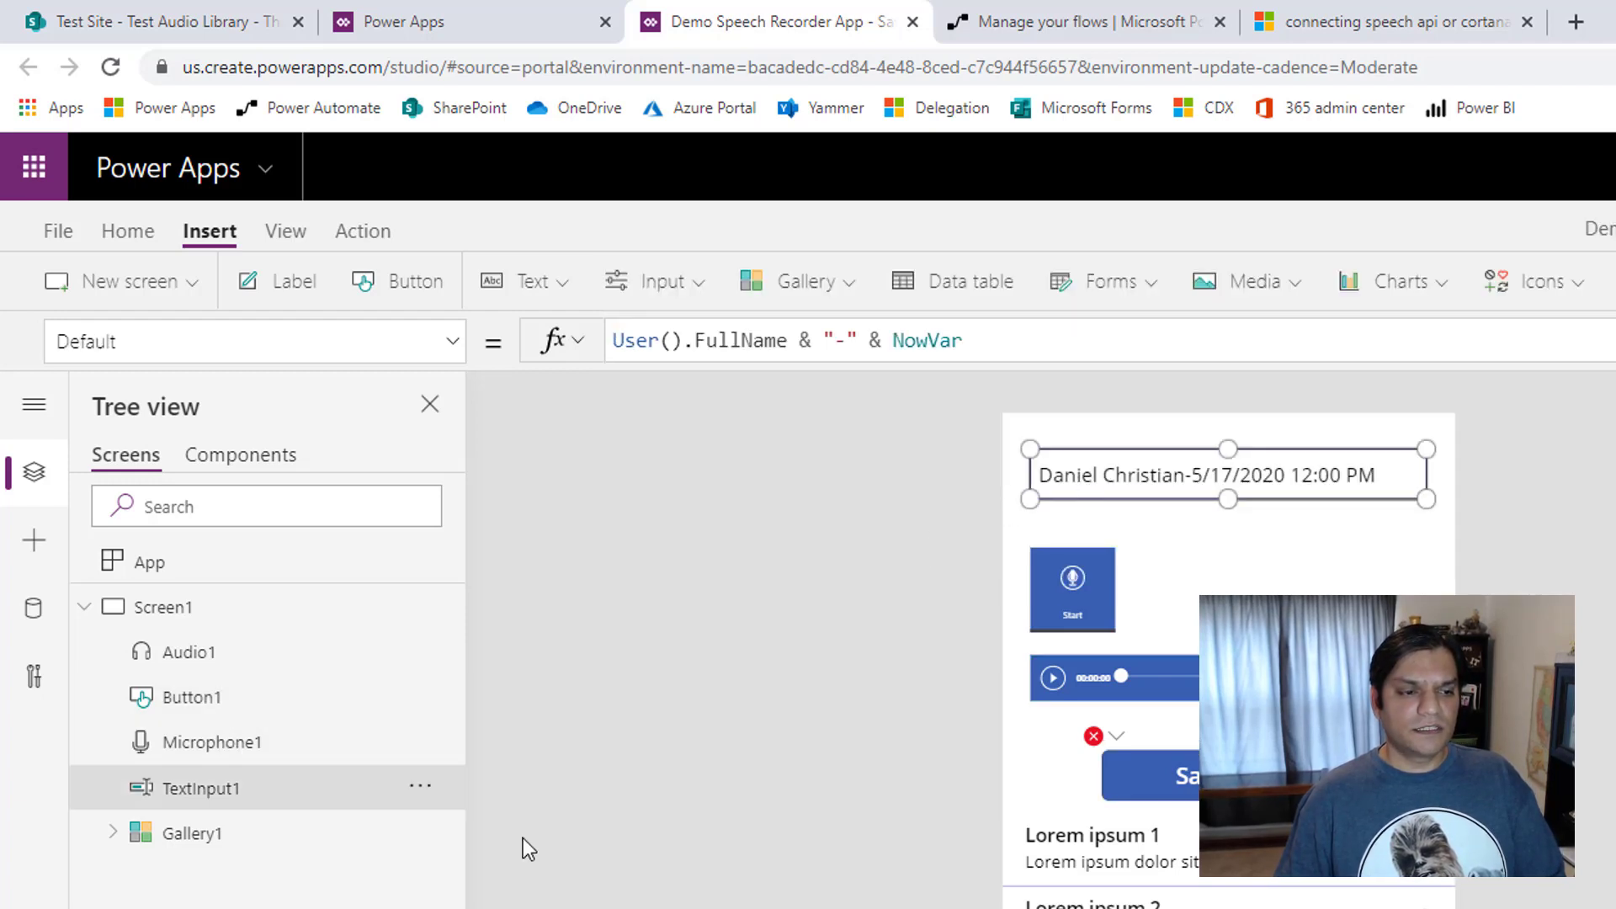
{"action": "double_click", "coordinate": [185, 799]}
{"action": "key", "text": "ctrl+c"}
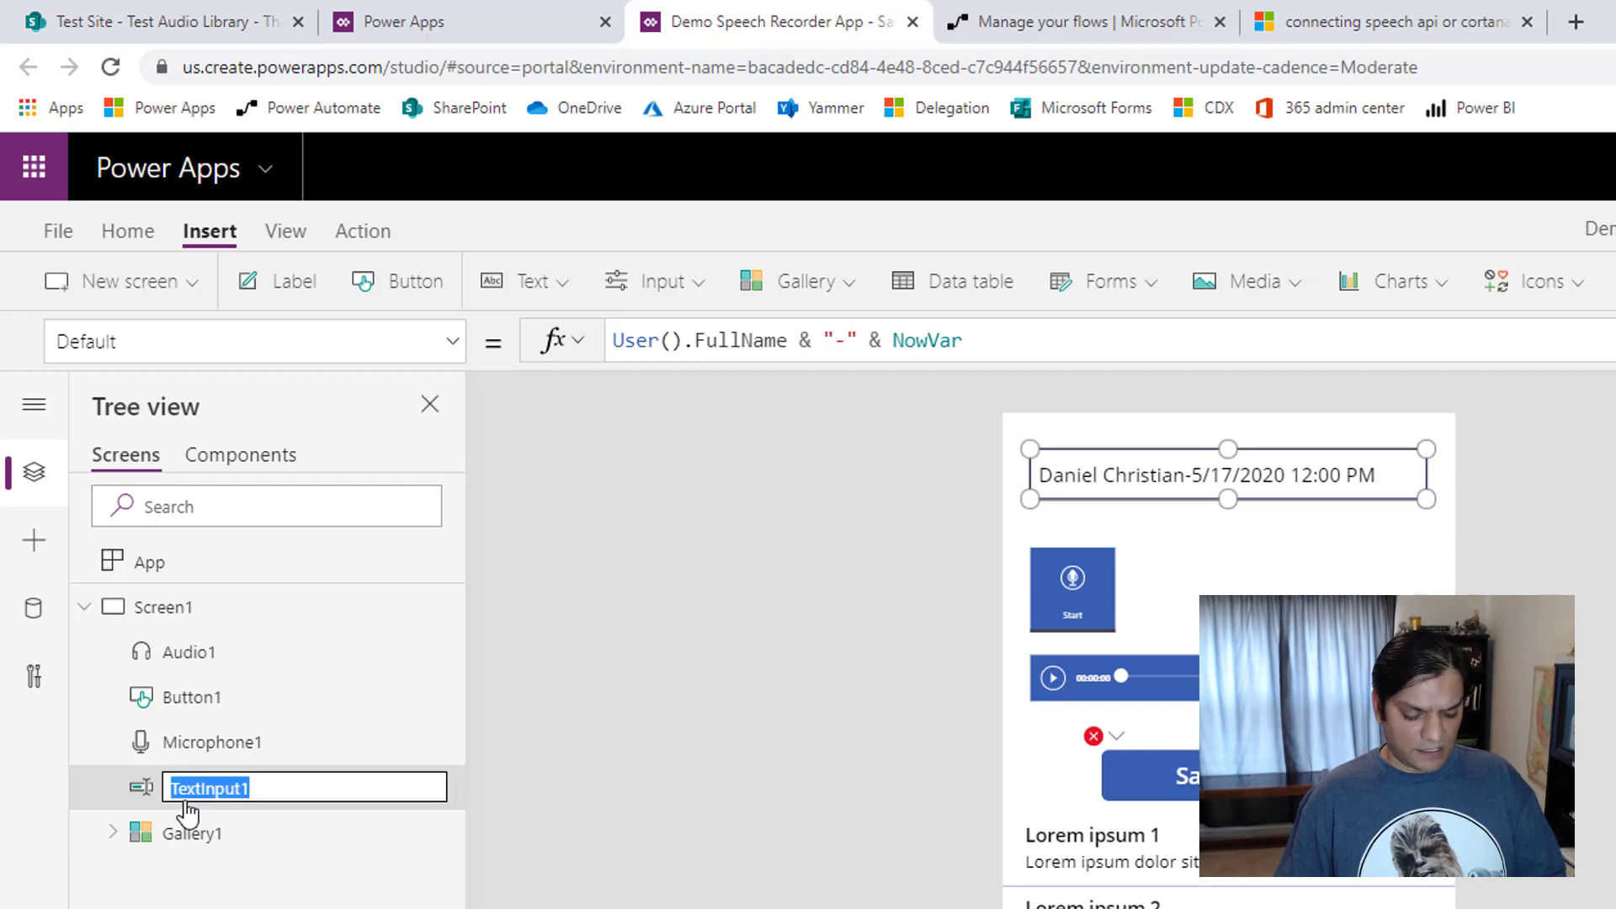
{"action": "left_click", "coordinate": [1236, 776]}
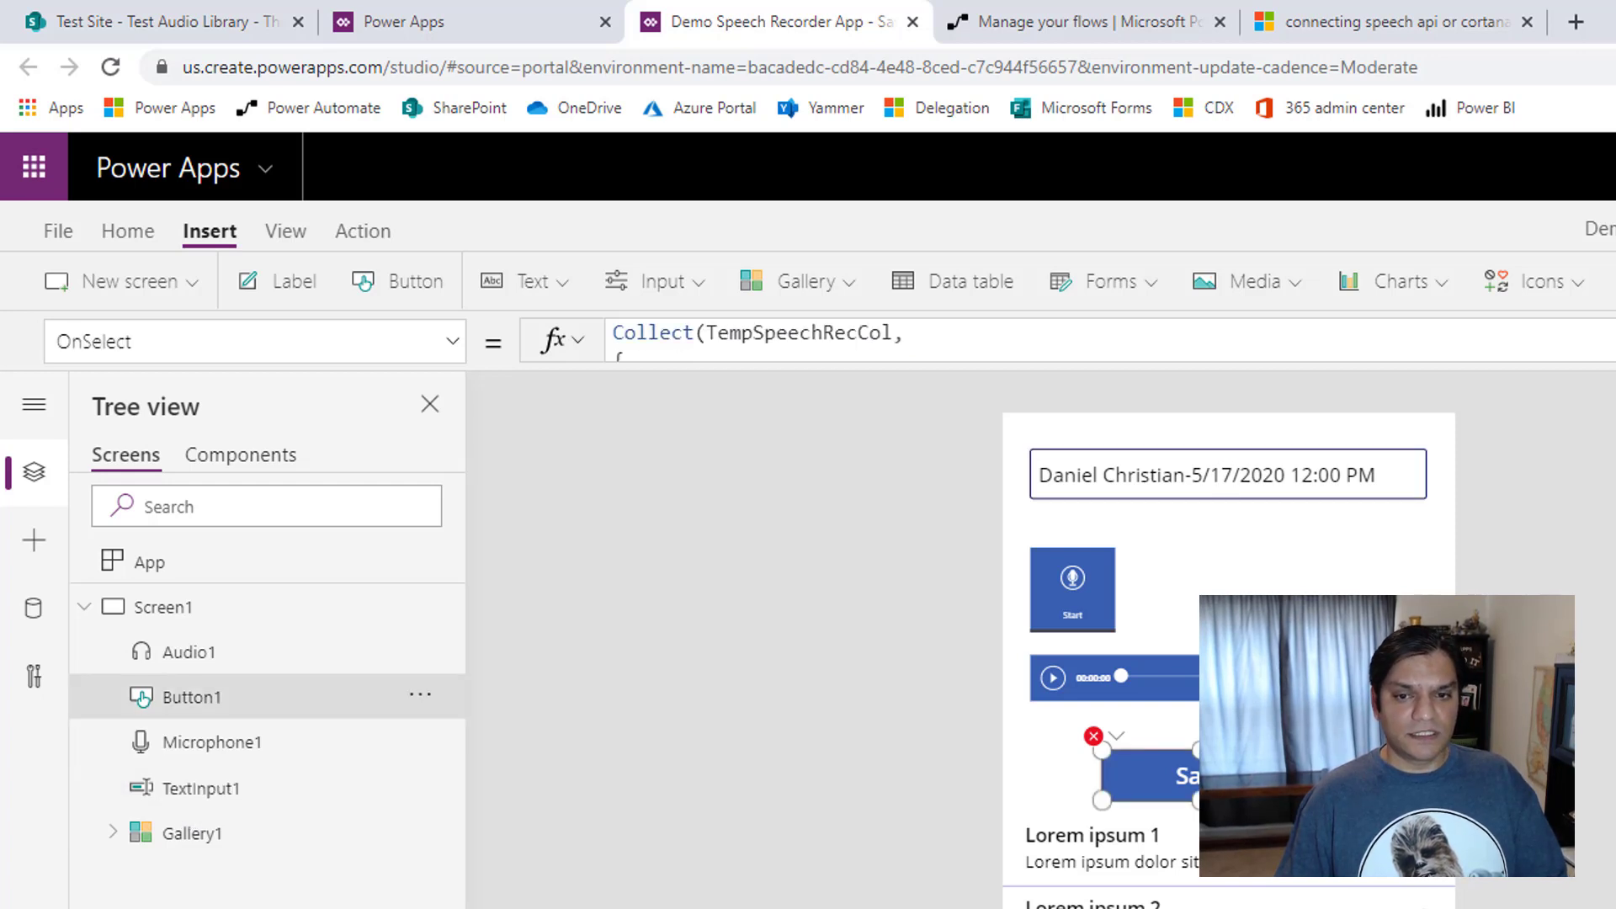
{"action": "left_click", "coordinate": [1614, 341]}
{"action": "left_click", "coordinate": [1603, 472]}
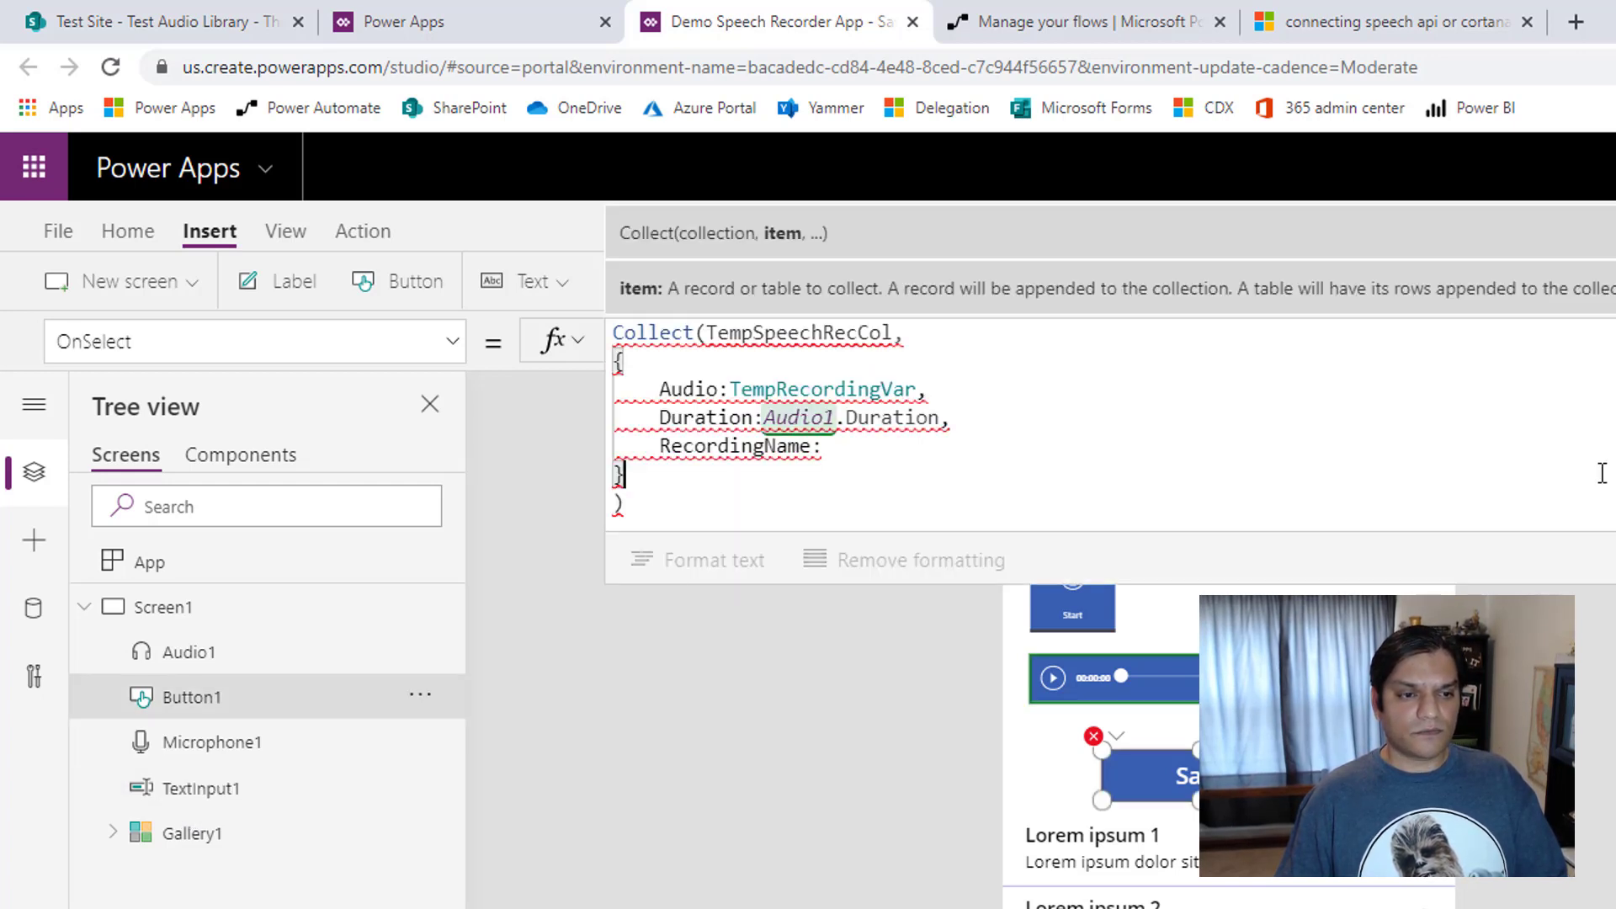
{"action": "left_click", "coordinate": [1591, 453]}
{"action": "key", "text": "ctrl+v"}
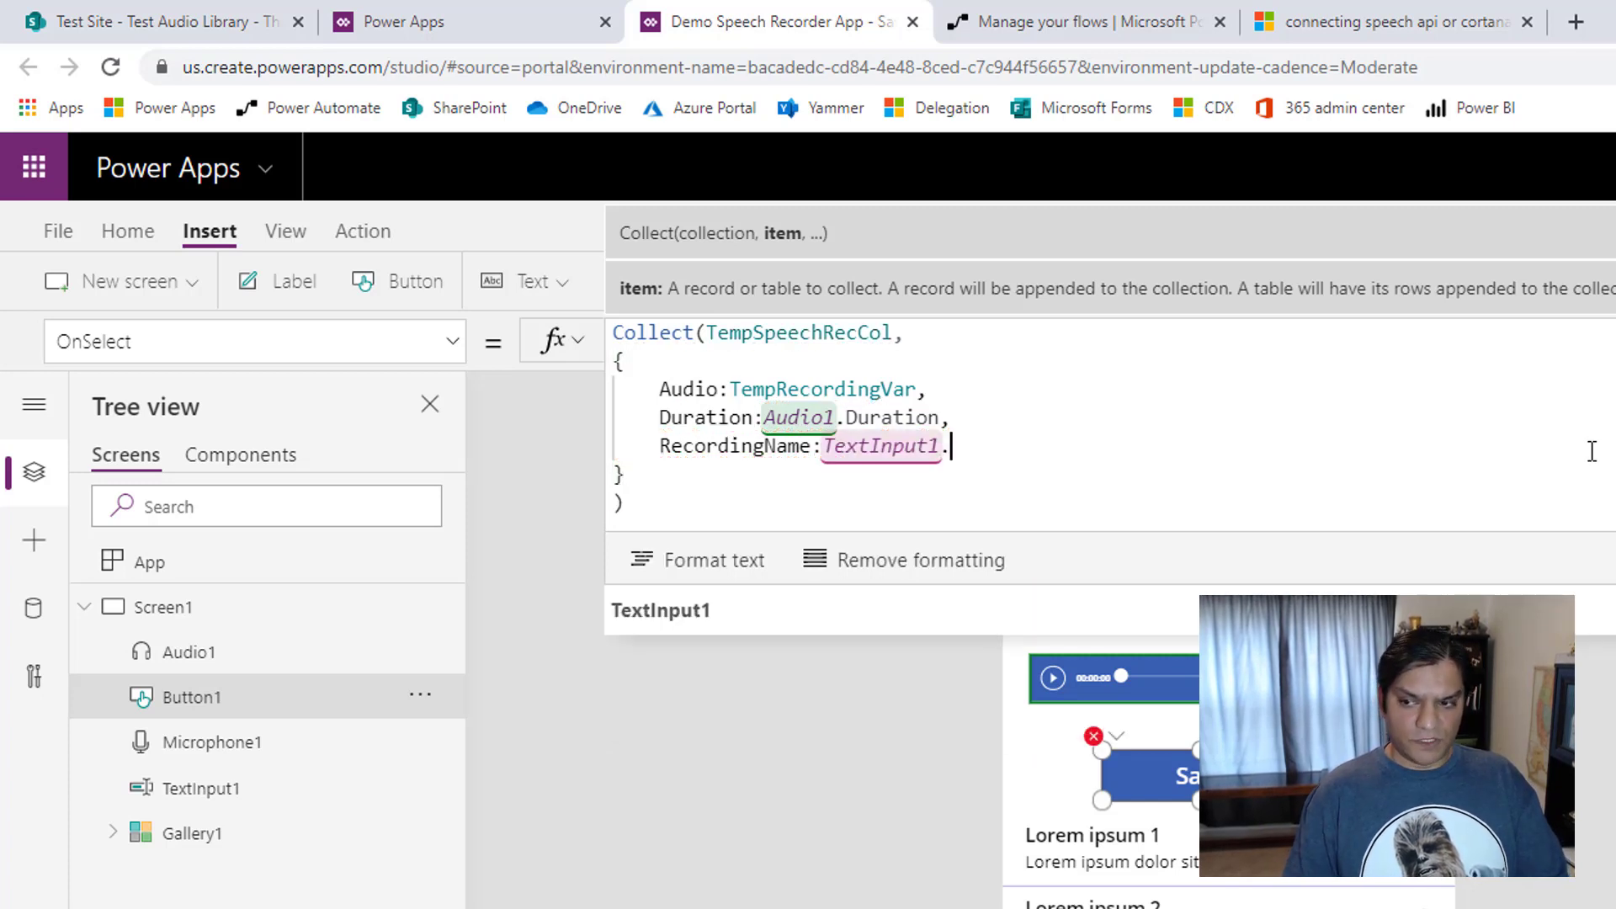
{"action": "type", "text": ".te"}
{"action": "key", "text": "Tab"}
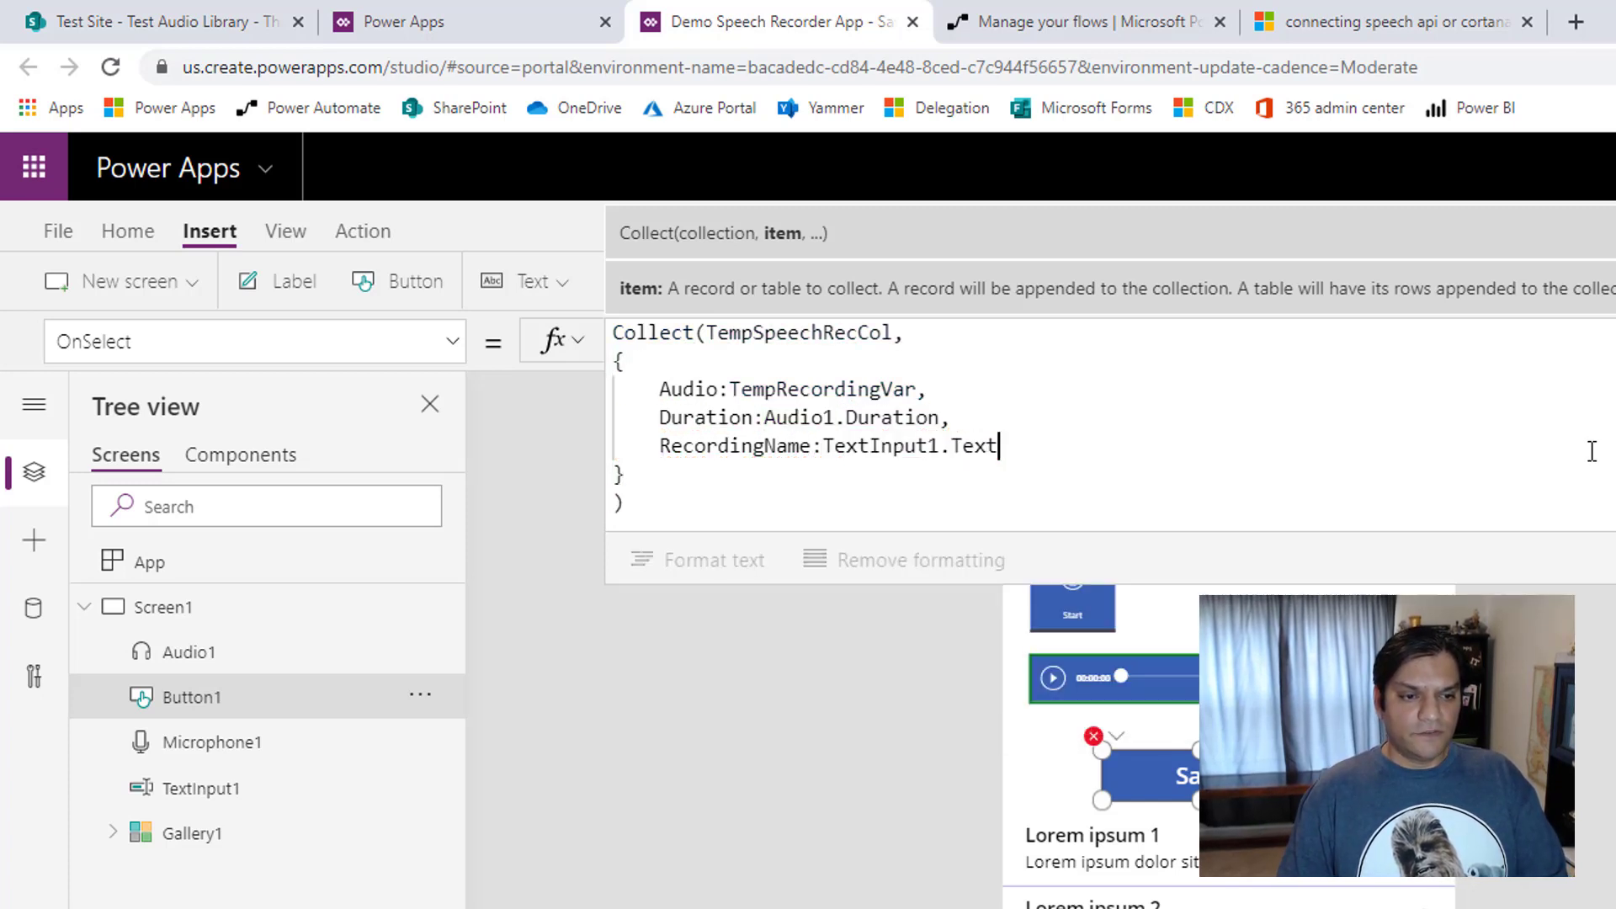
Add a Recording field with the value StringB64Var as the last entry of the Collect record
{"action": "type", "text": ","}
{"action": "key", "text": "shift+Return"}
{"action": "type", "text": "Recording:"}
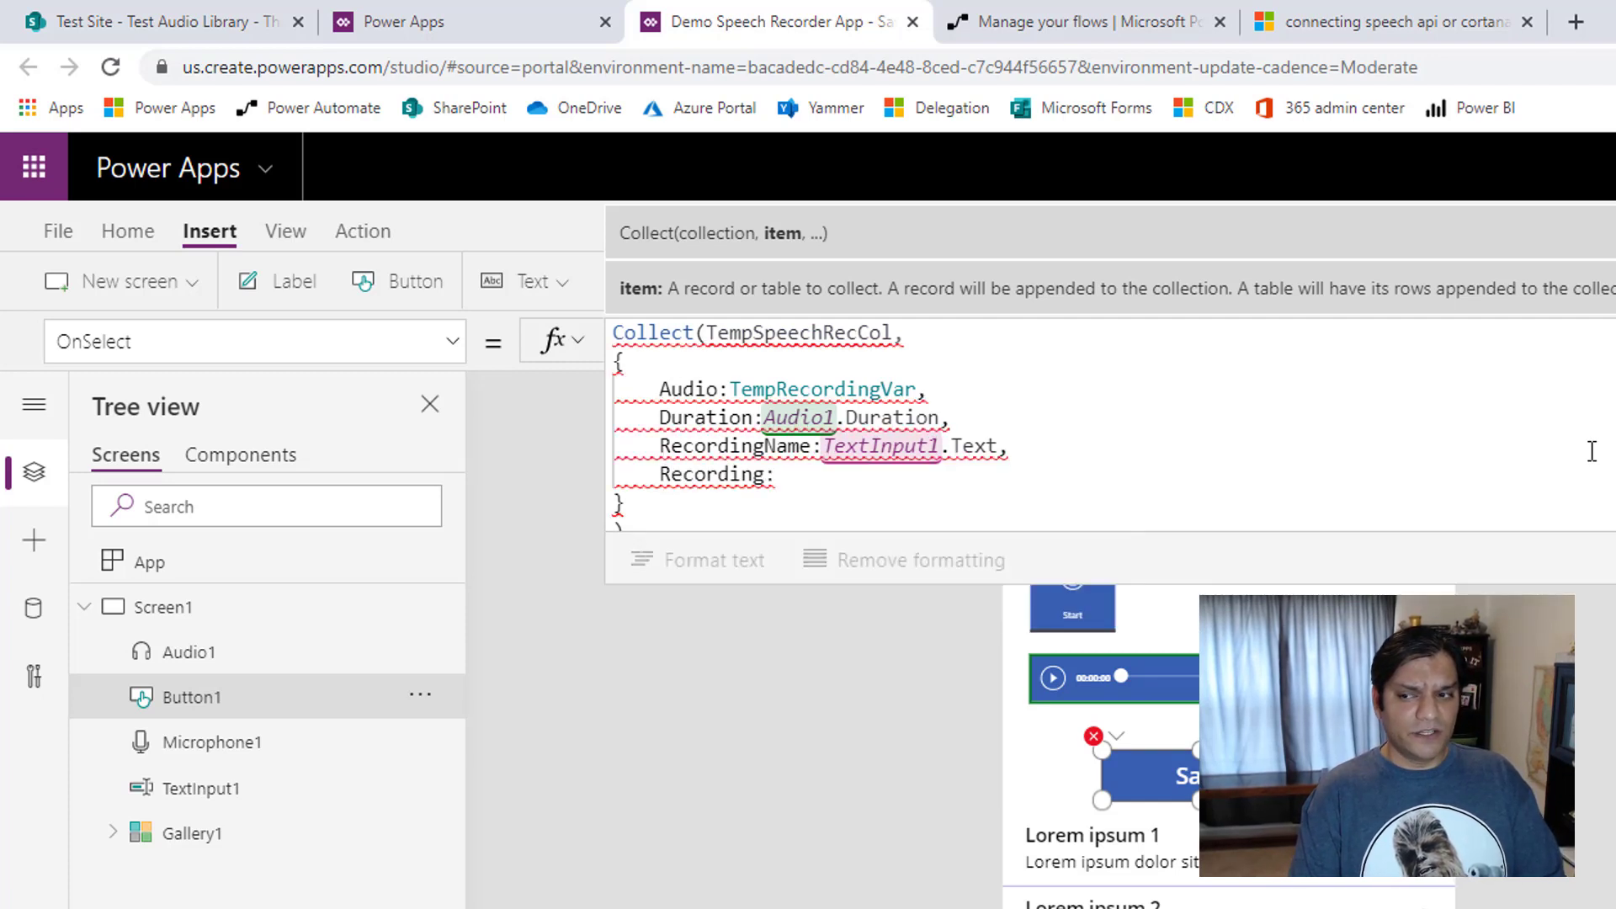
{"action": "type", "text": "String"}
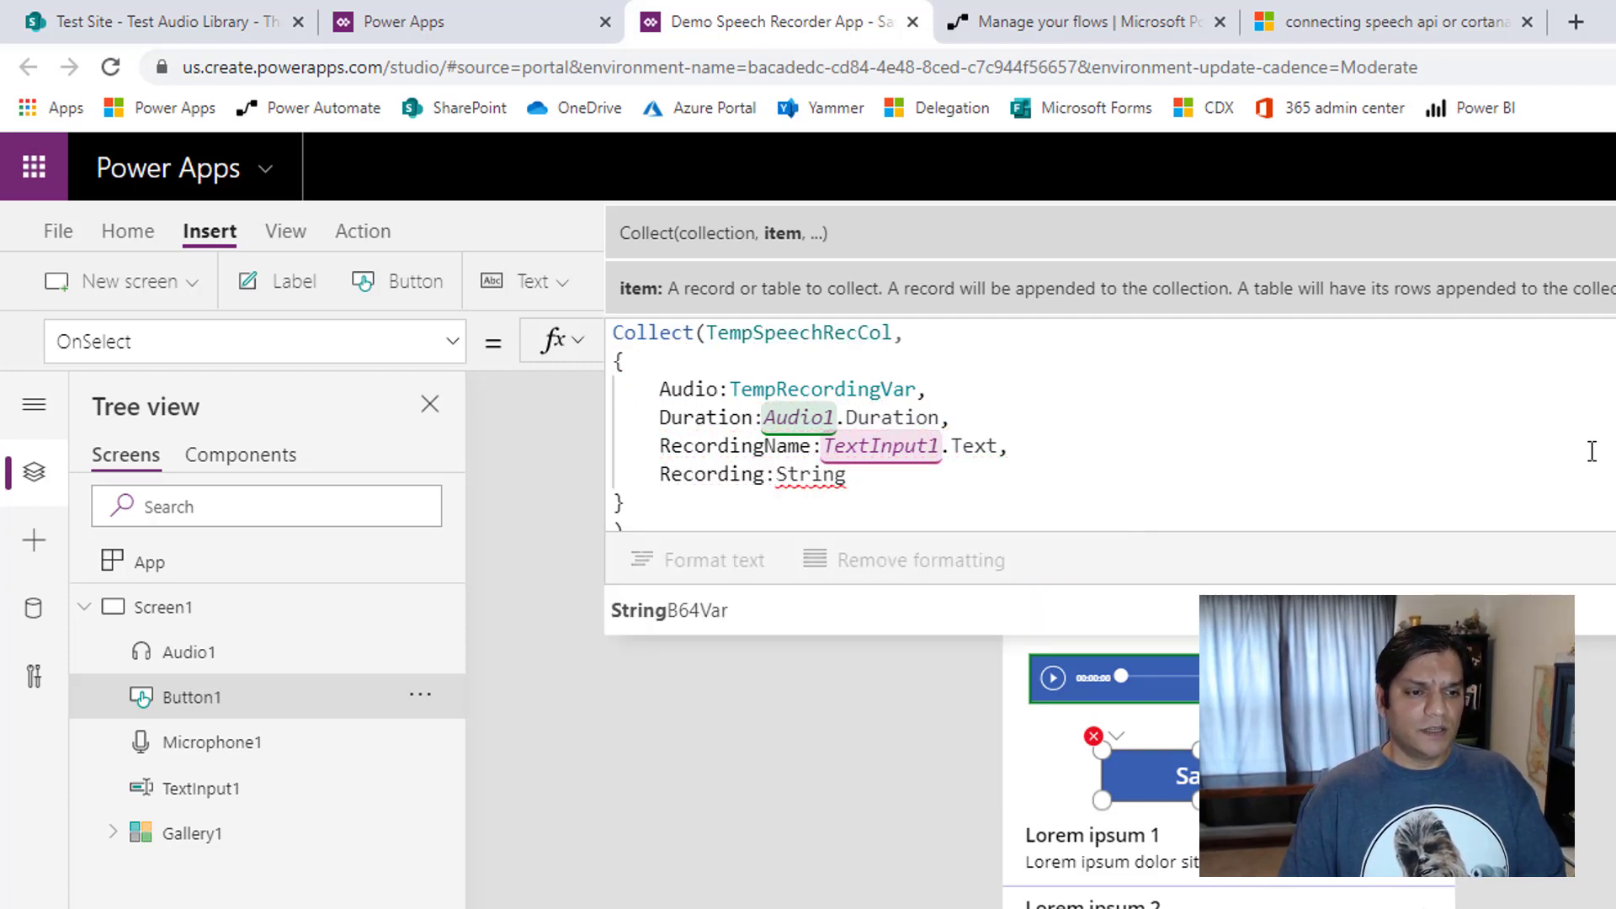
{"action": "key", "text": "Tab"}
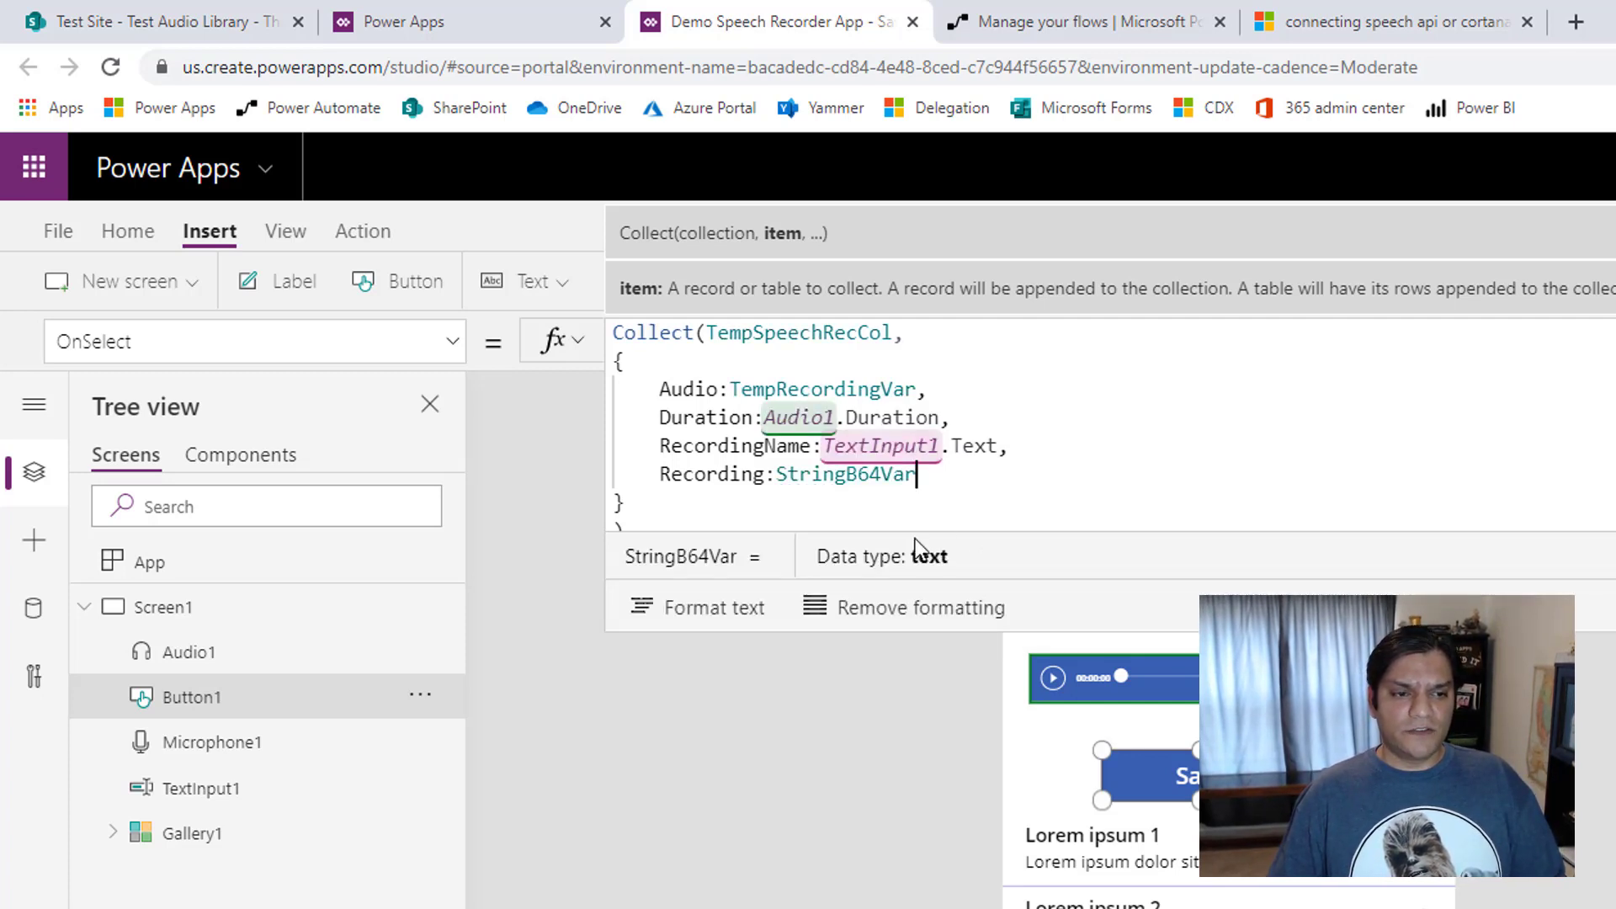
End the Collect call with a semicolon and add Reset(TextInput1) on a new line of the OnSelect formula
{"action": "left_click", "coordinate": [865, 520]}
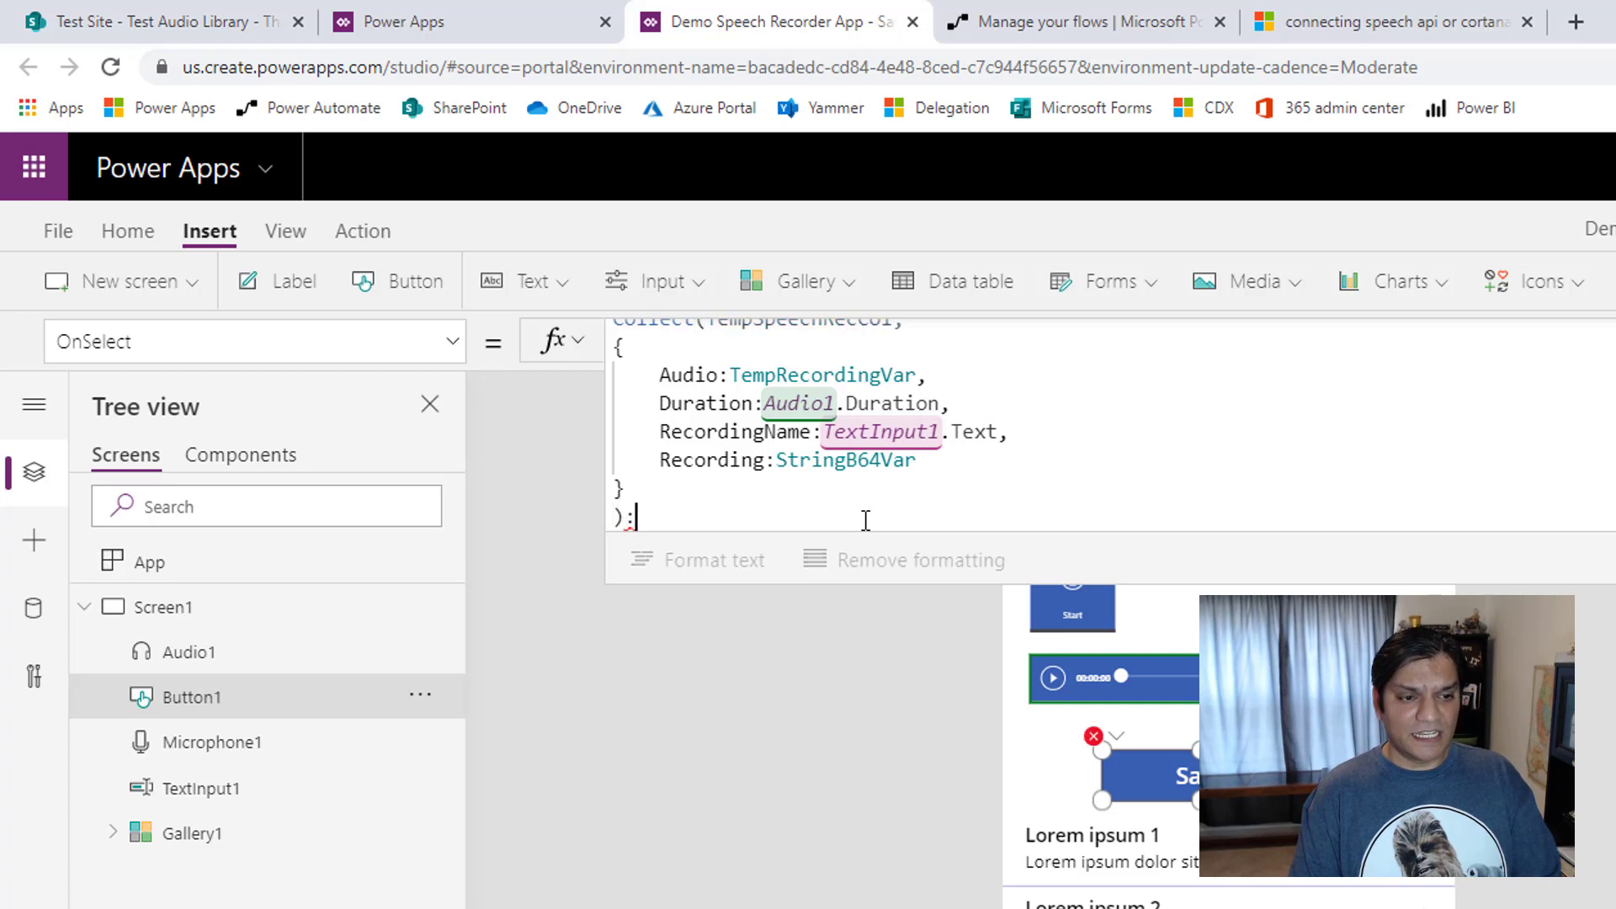
{"action": "type", "text": ";"}
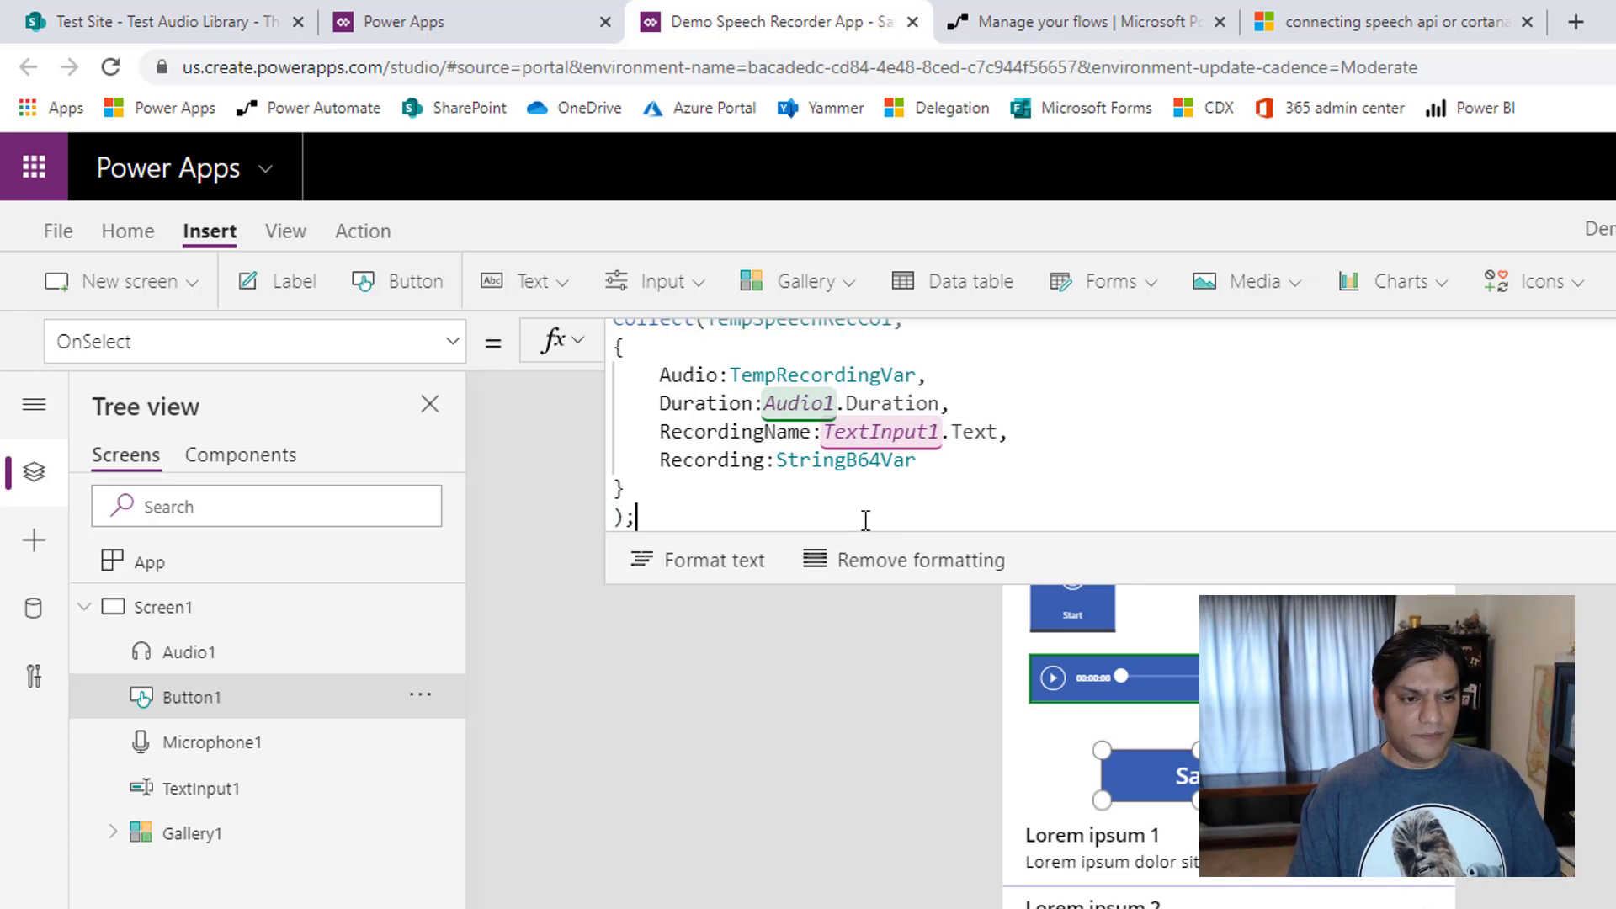
{"action": "key", "text": "Return"}
{"action": "type", "text": "Reset"}
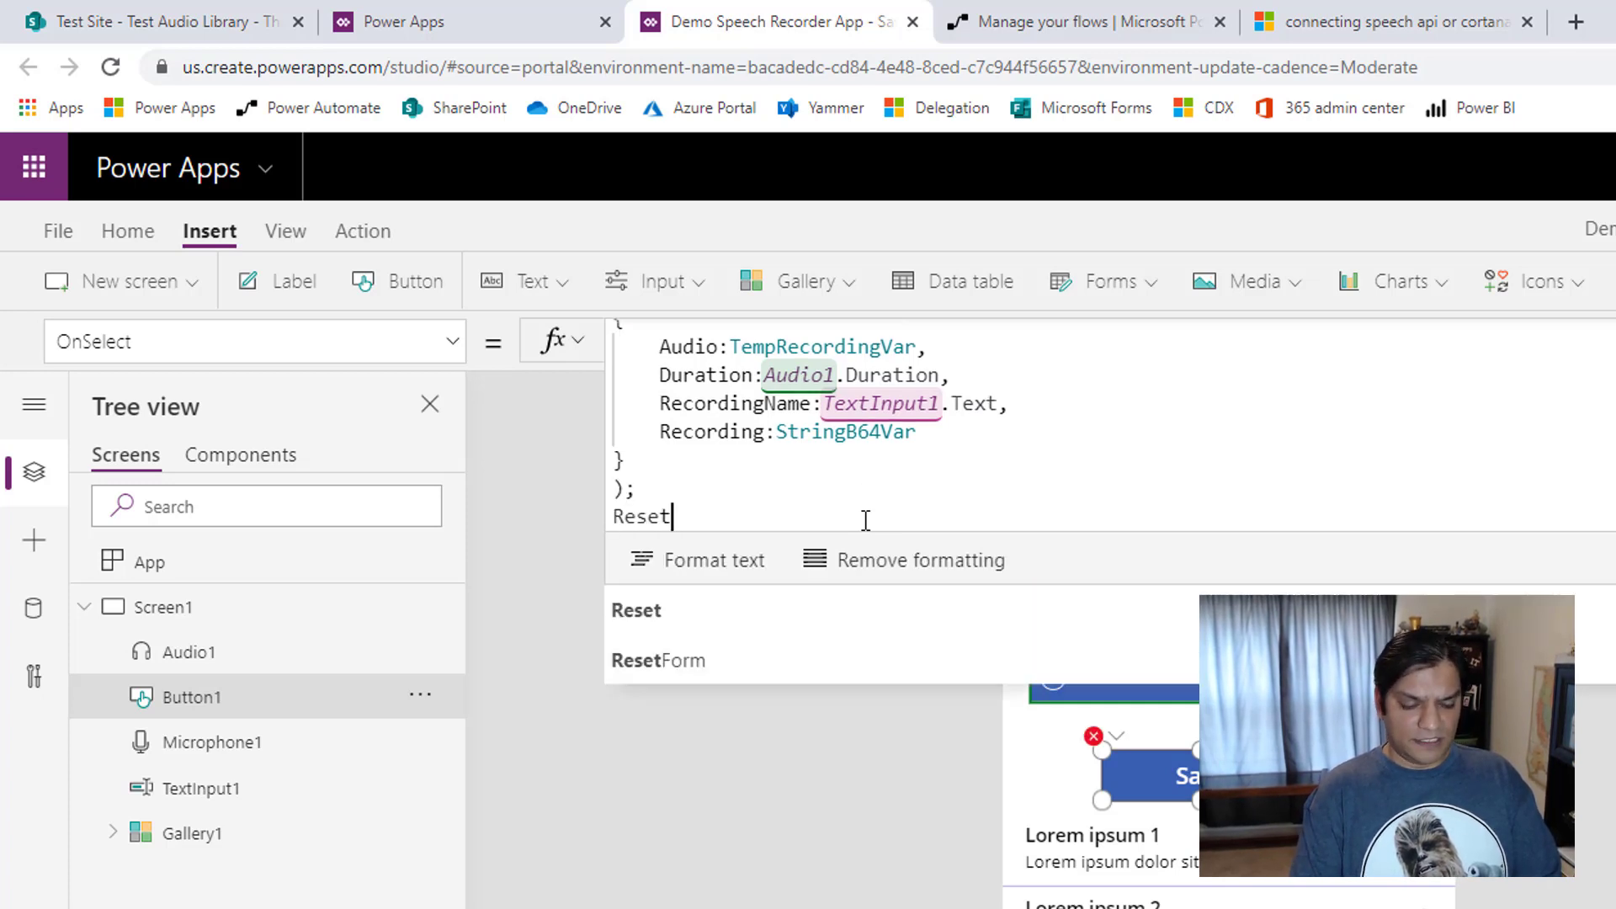
{"action": "type", "text": "(Teex"}
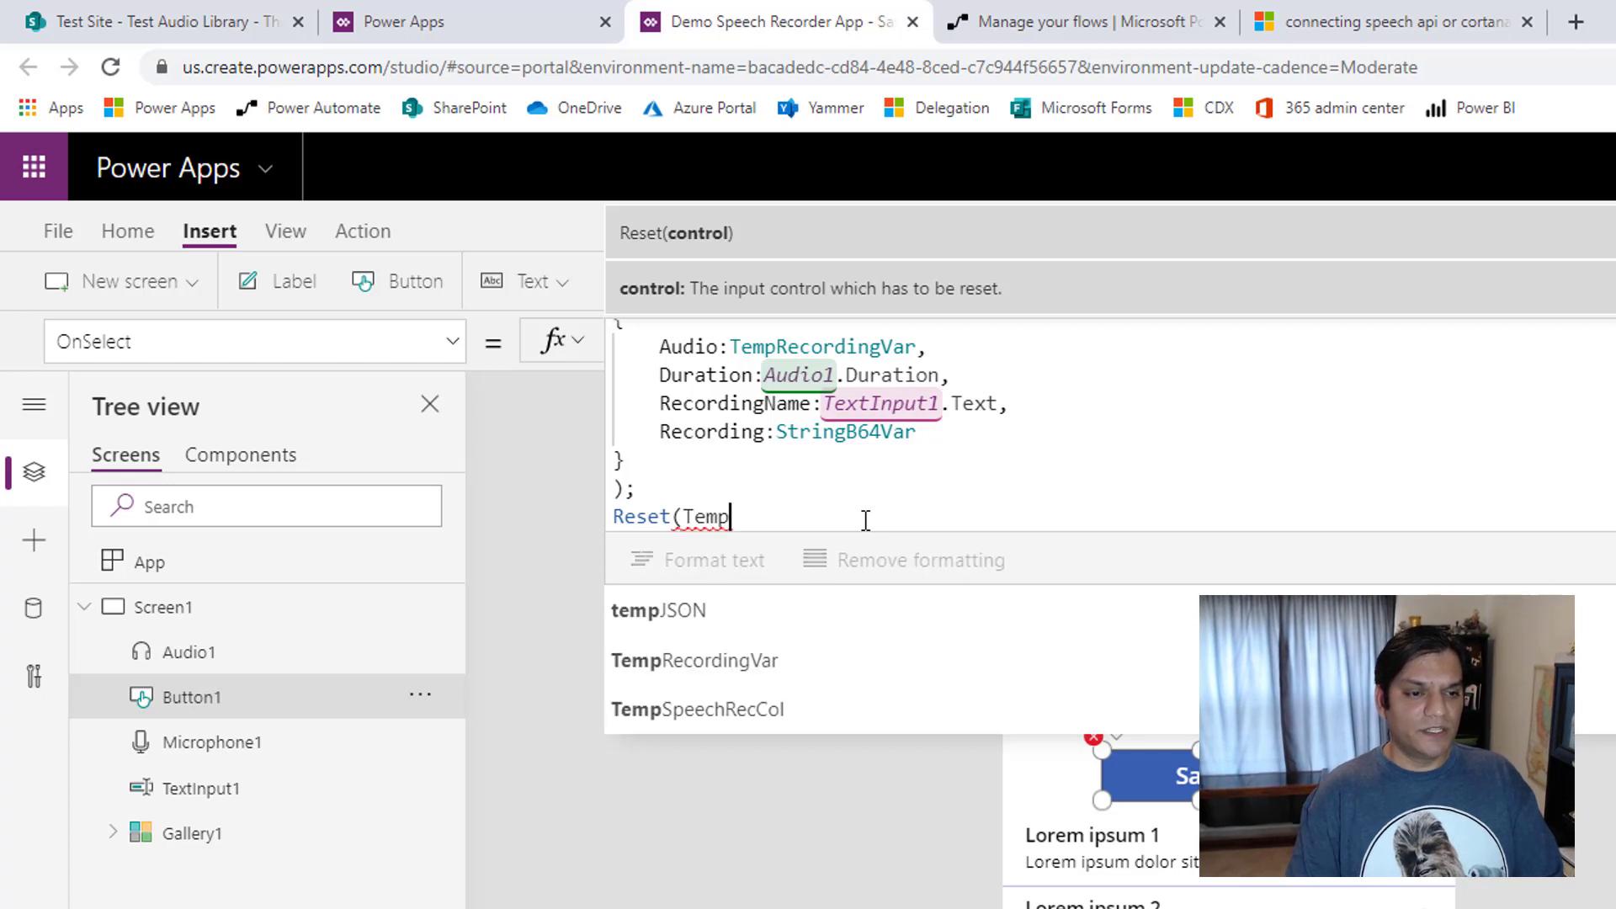
{"action": "key", "text": "BackSpace"}
{"action": "key", "text": "BackSpace"}
{"action": "type", "text": "x"}
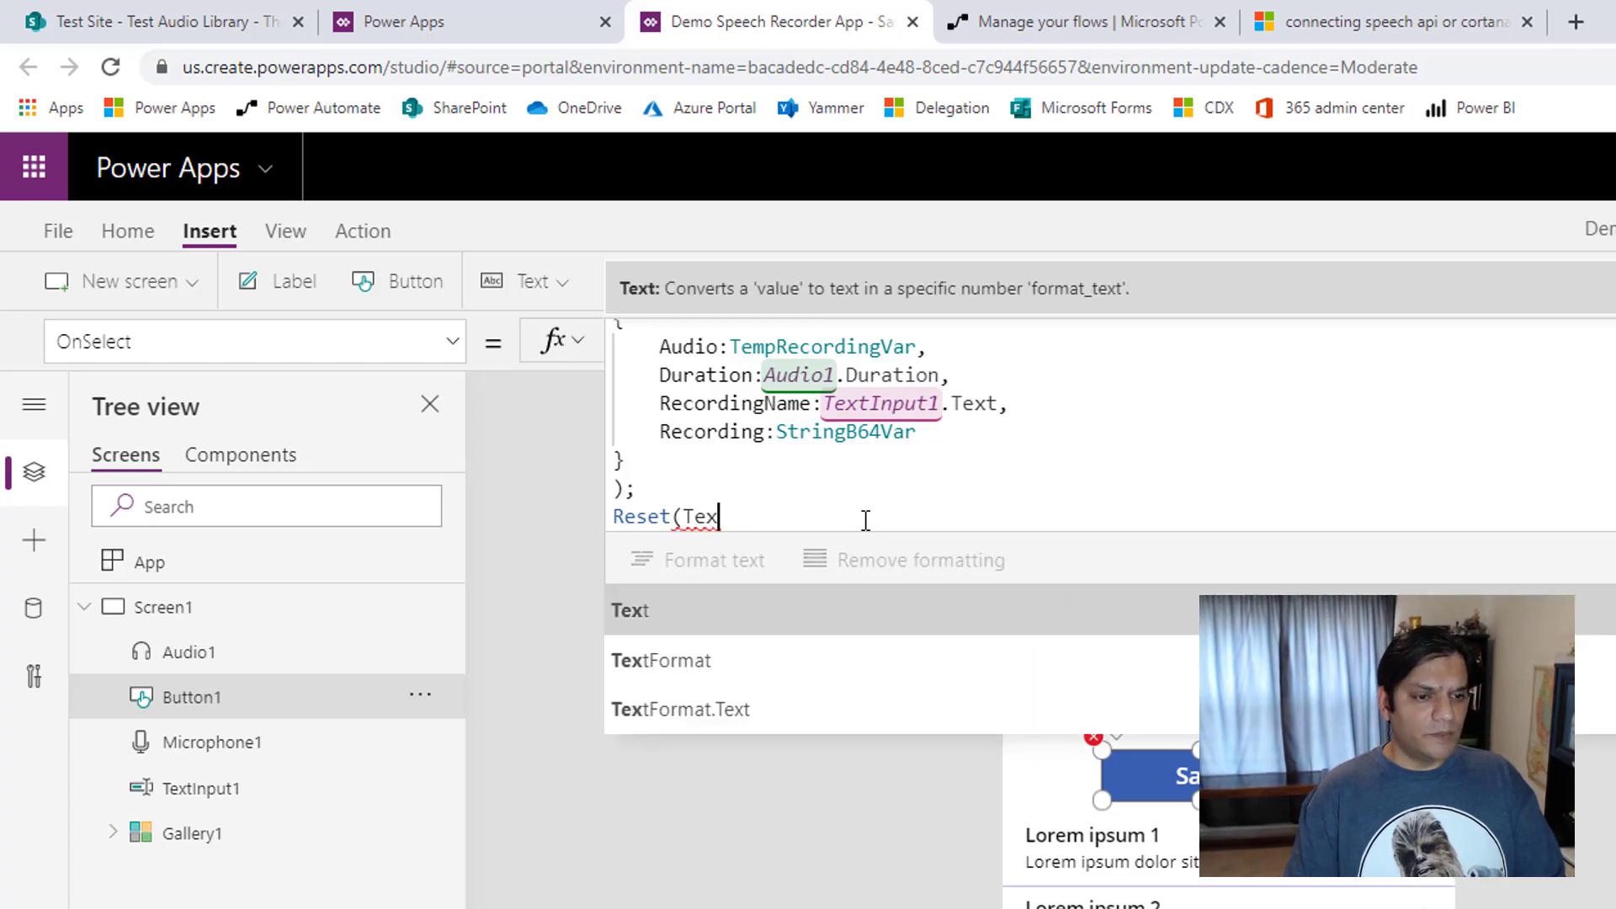
{"action": "type", "text": "tI"}
{"action": "key", "text": "Down"}
{"action": "key", "text": "Tab"}
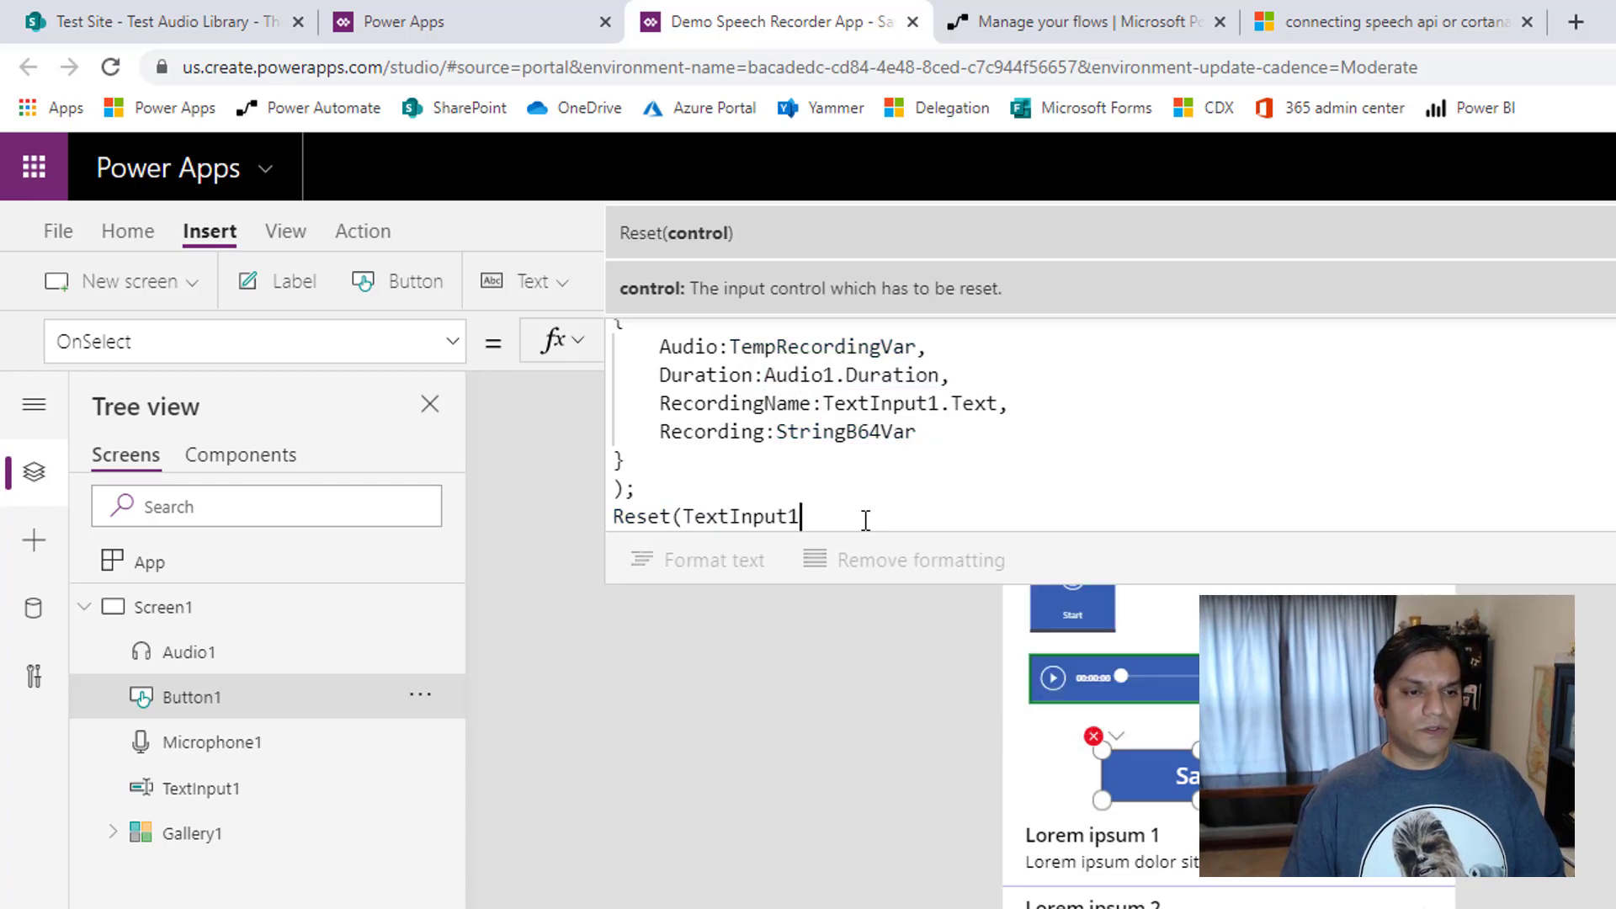
{"action": "type", "text": ")"}
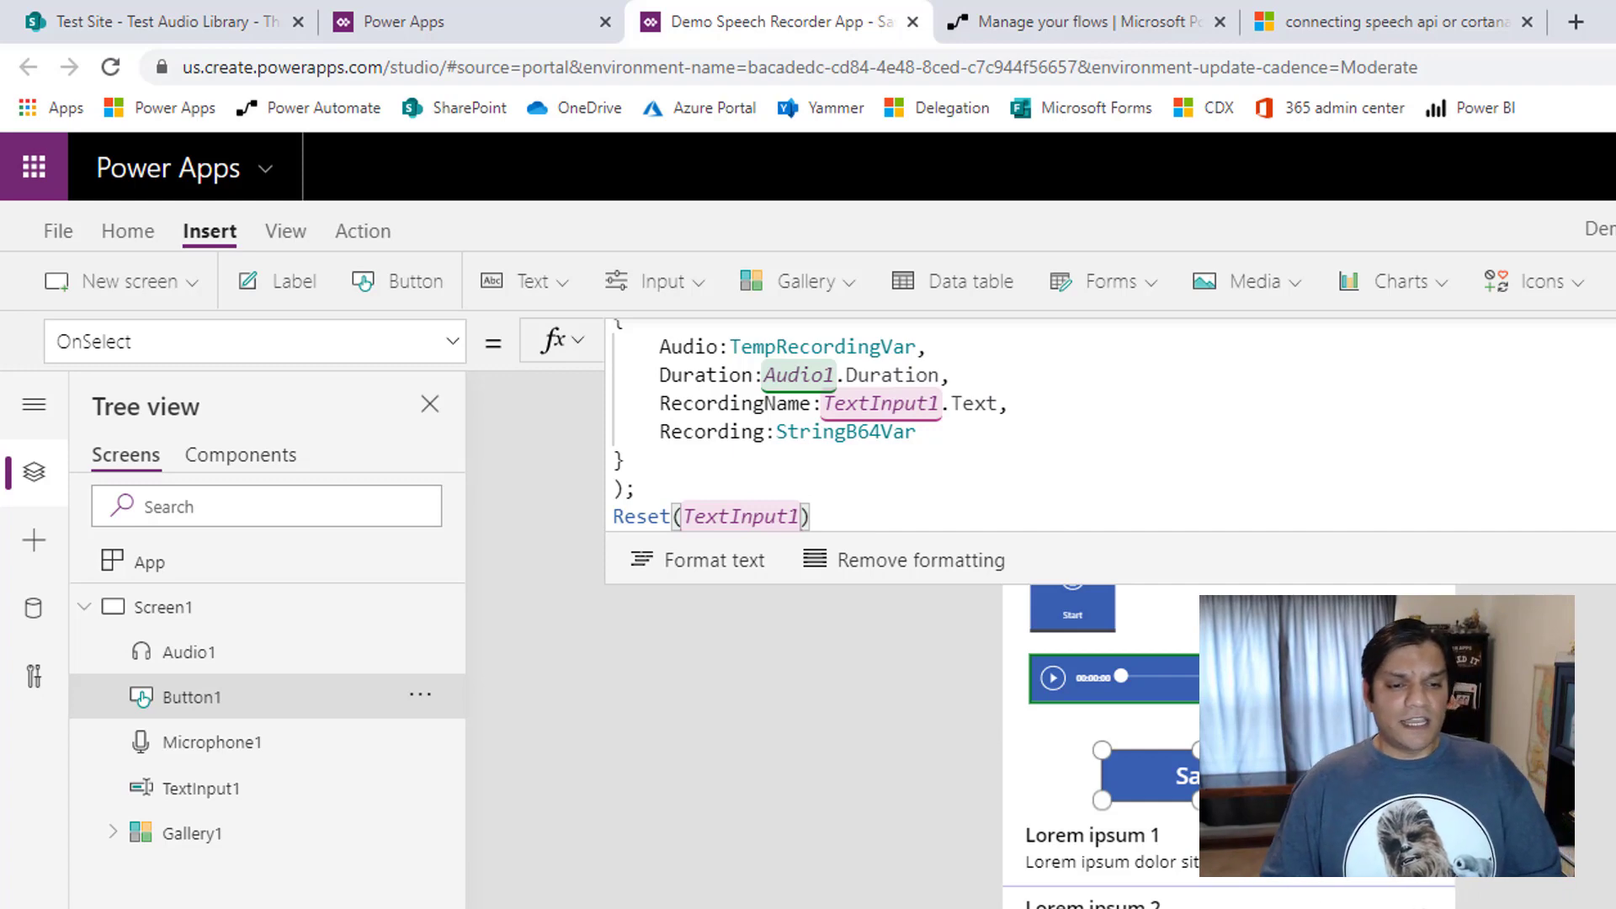
Connect the gallery below the Save button to the TempSpeechRecCol collection as its data source
{"action": "left_click", "coordinate": [983, 725]}
{"action": "left_click", "coordinate": [1232, 870]}
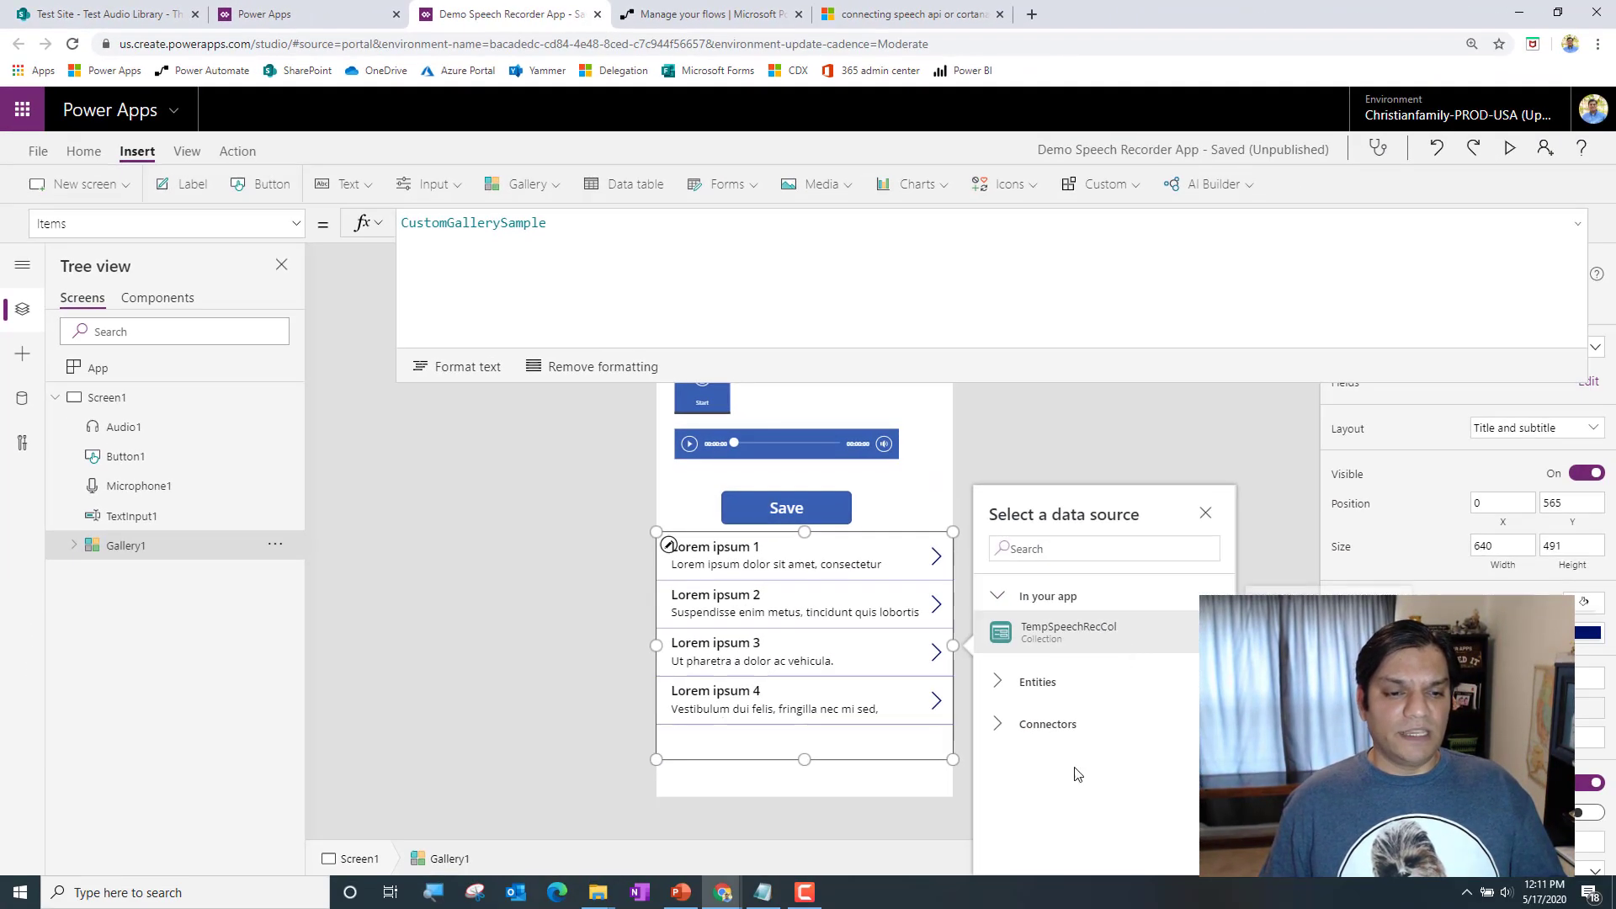
{"action": "left_click", "coordinate": [1058, 628]}
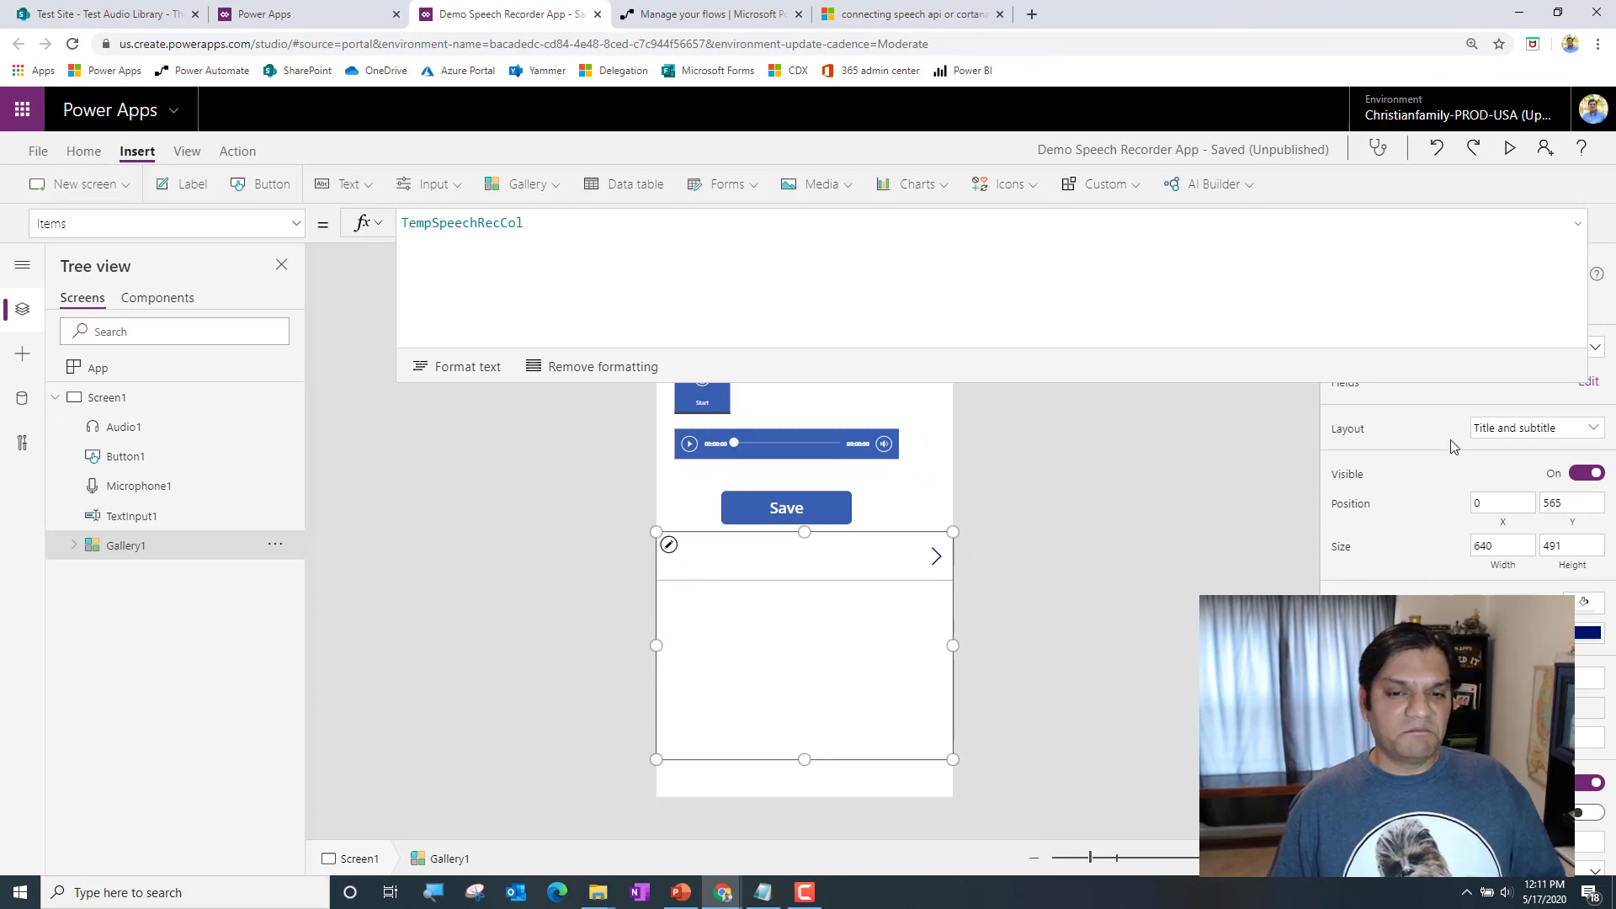
Test the app in preview by recording, playing back and saving a clip of about 5 seconds, and return to editing
{"action": "left_click", "coordinate": [1511, 150]}
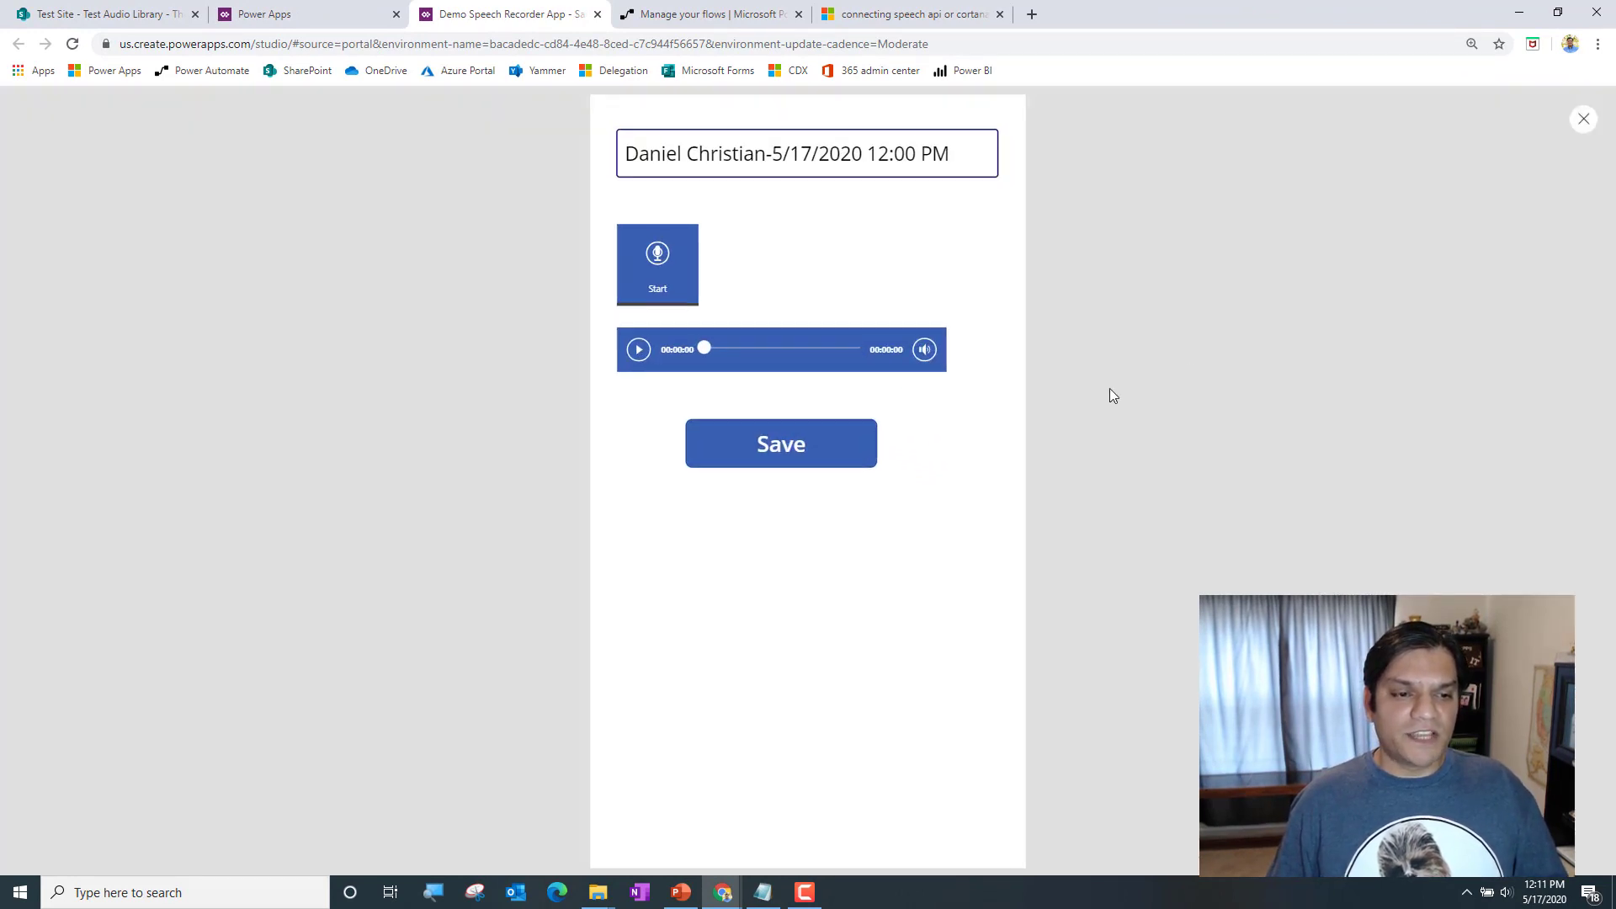
{"action": "left_click", "coordinate": [656, 257]}
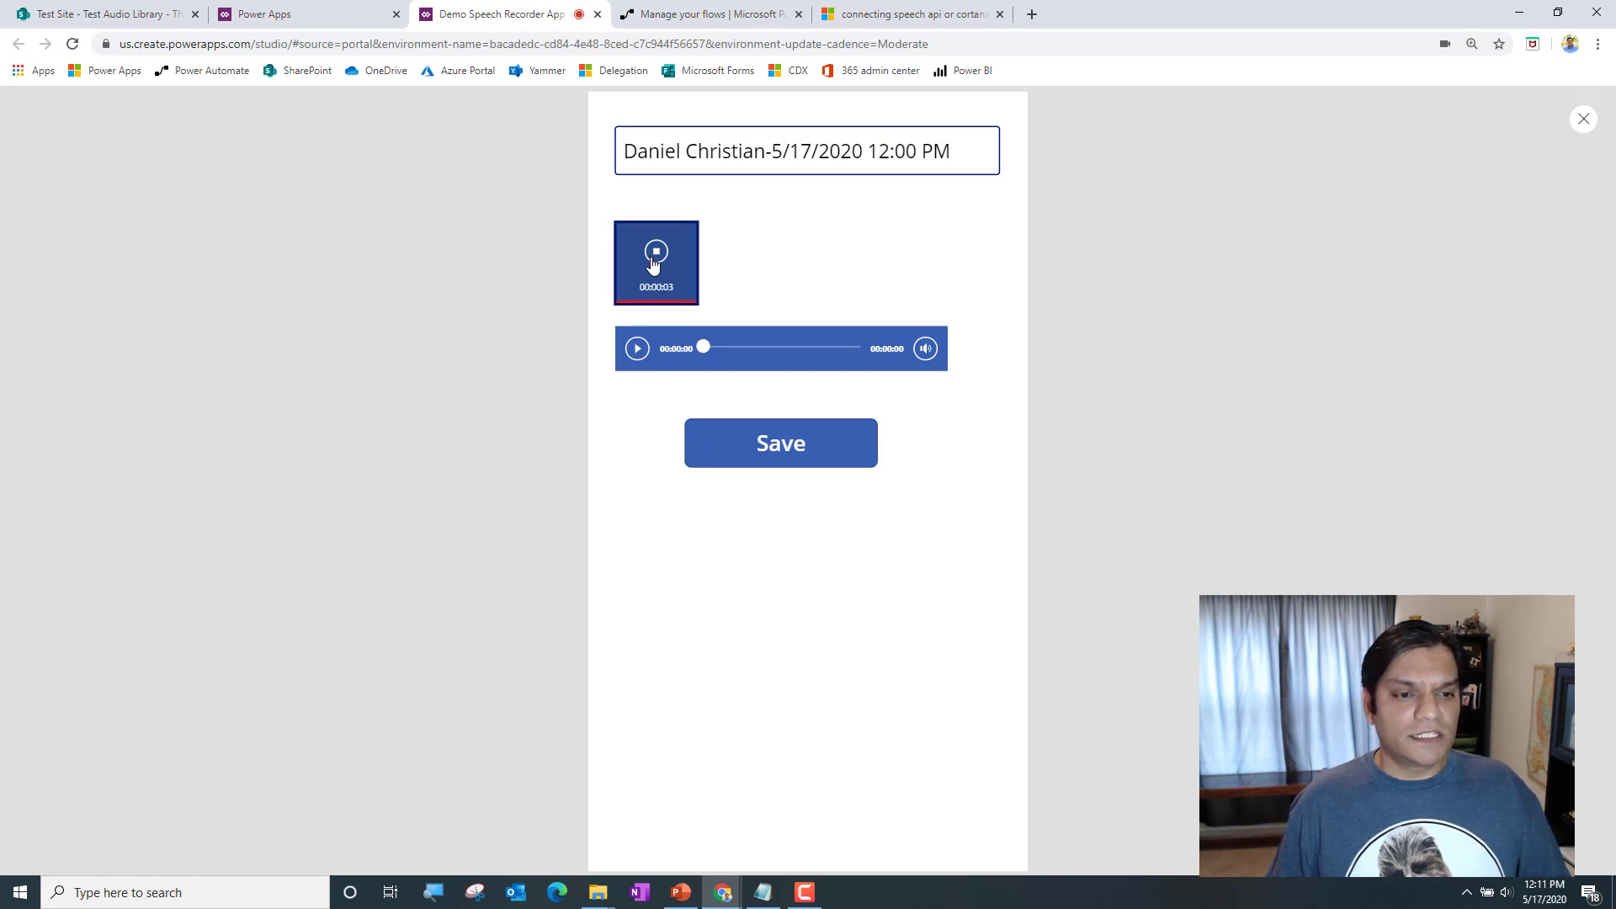
{"action": "left_click", "coordinate": [654, 257]}
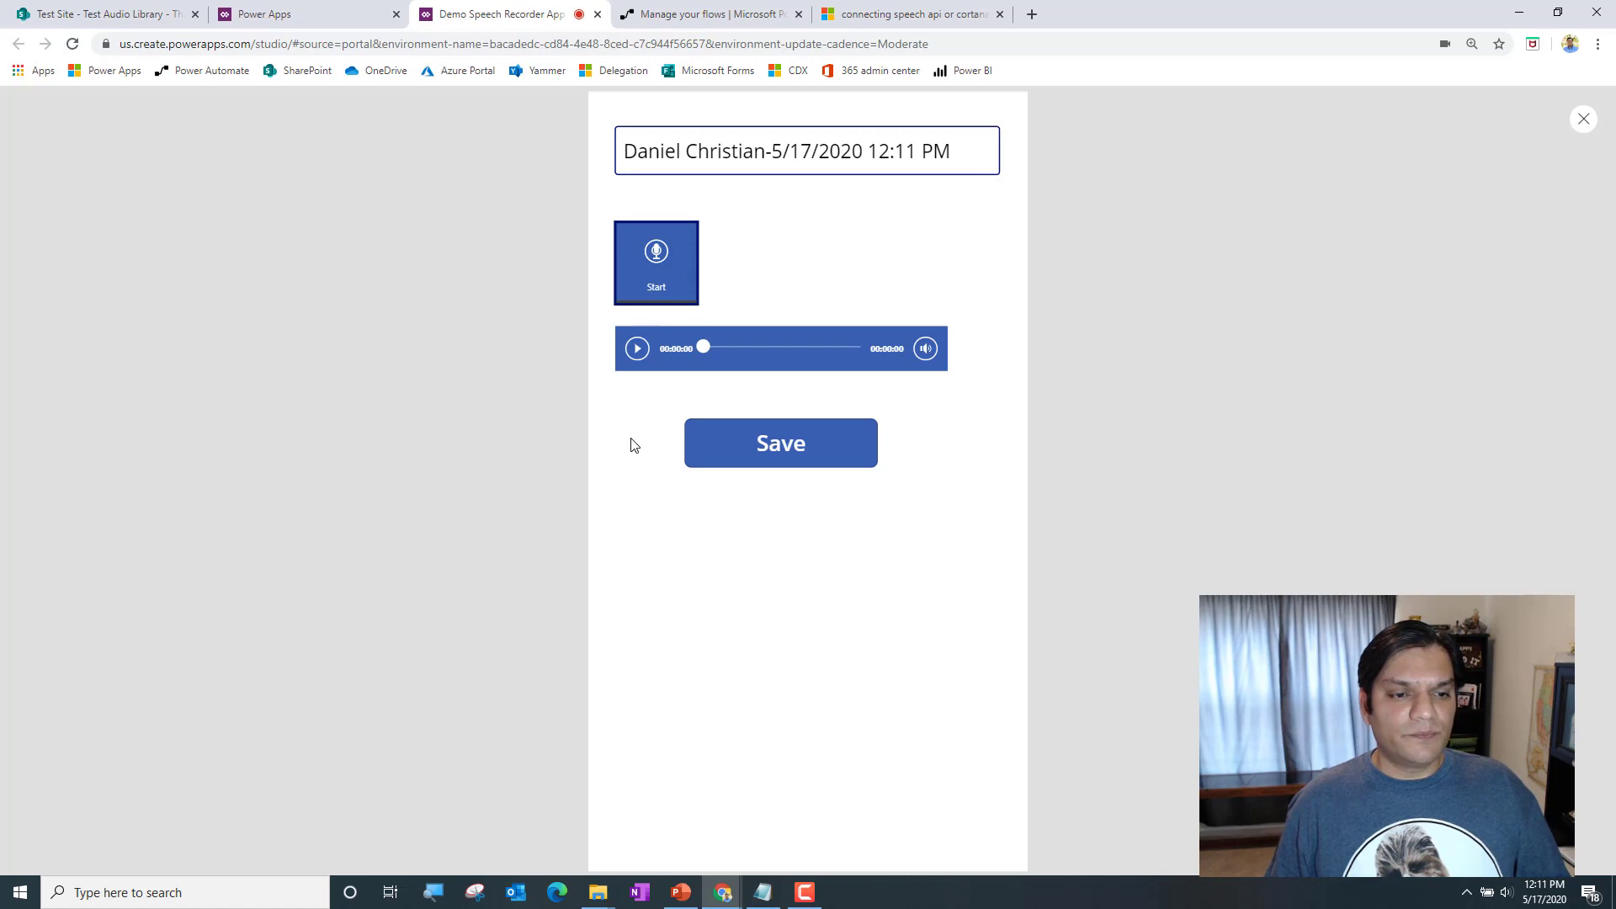
{"action": "left_click", "coordinate": [637, 349]}
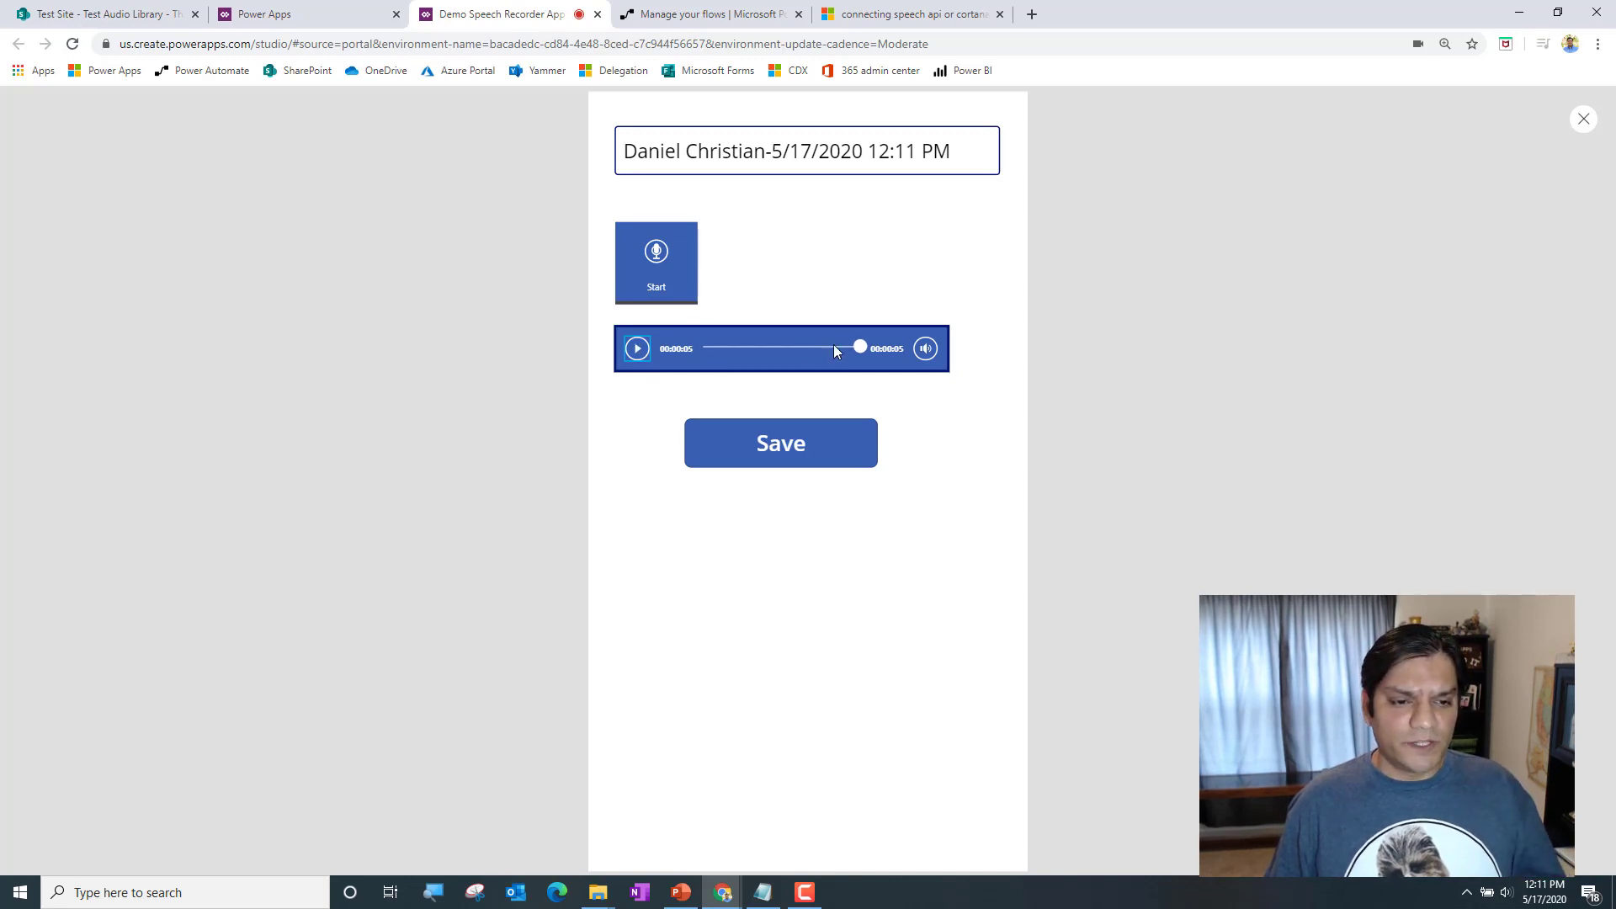
{"action": "left_click", "coordinate": [822, 447]}
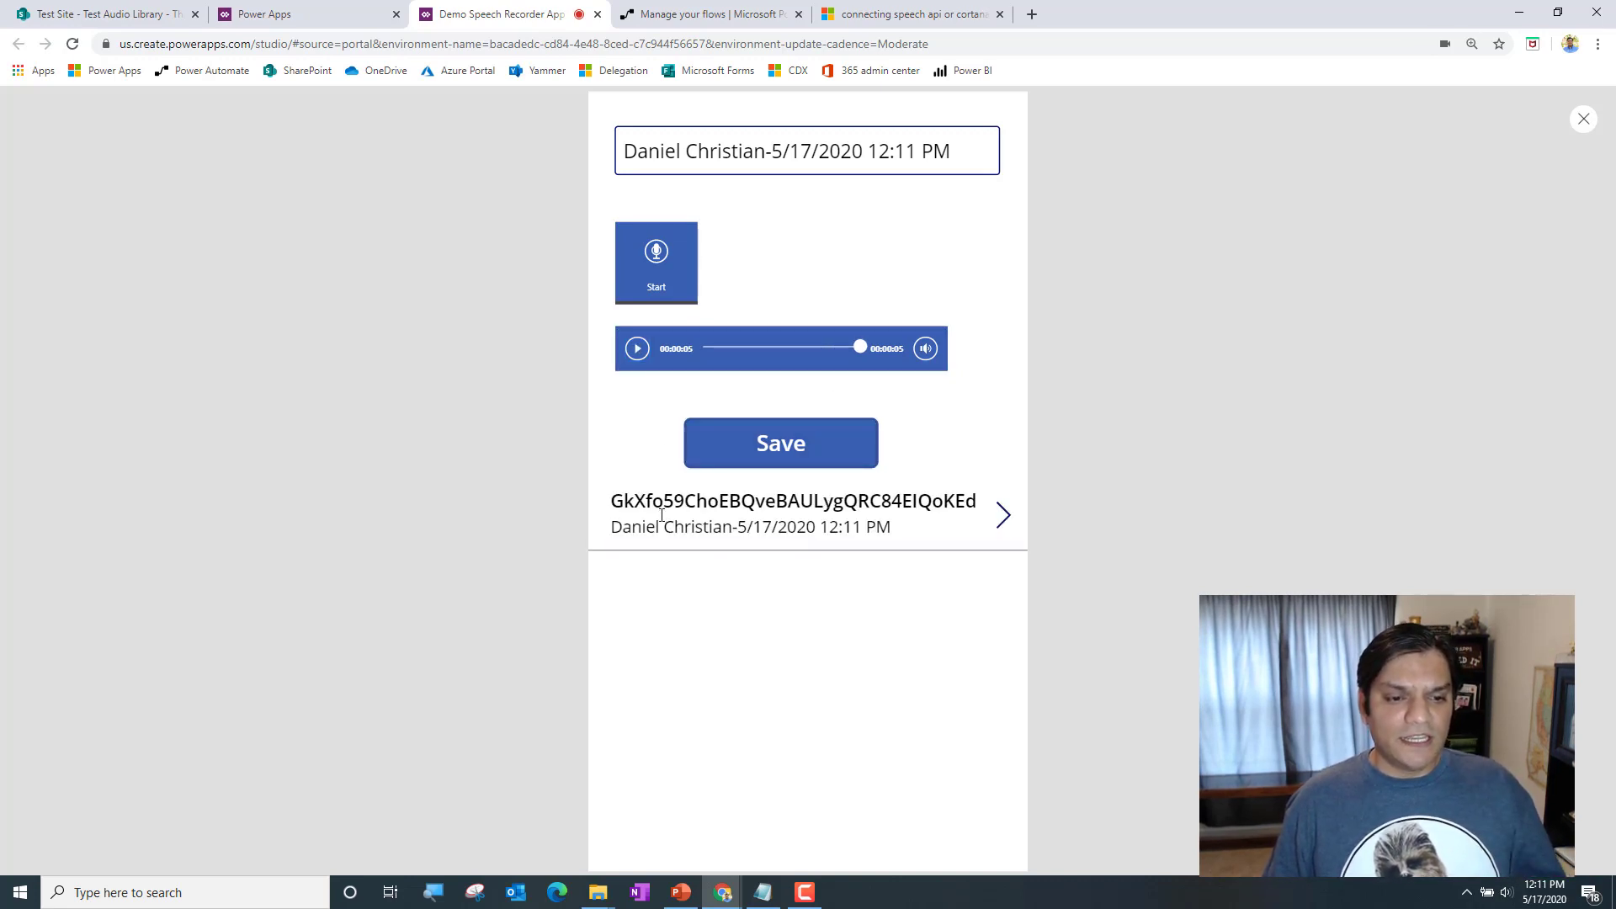
{"action": "left_click", "coordinate": [1584, 120]}
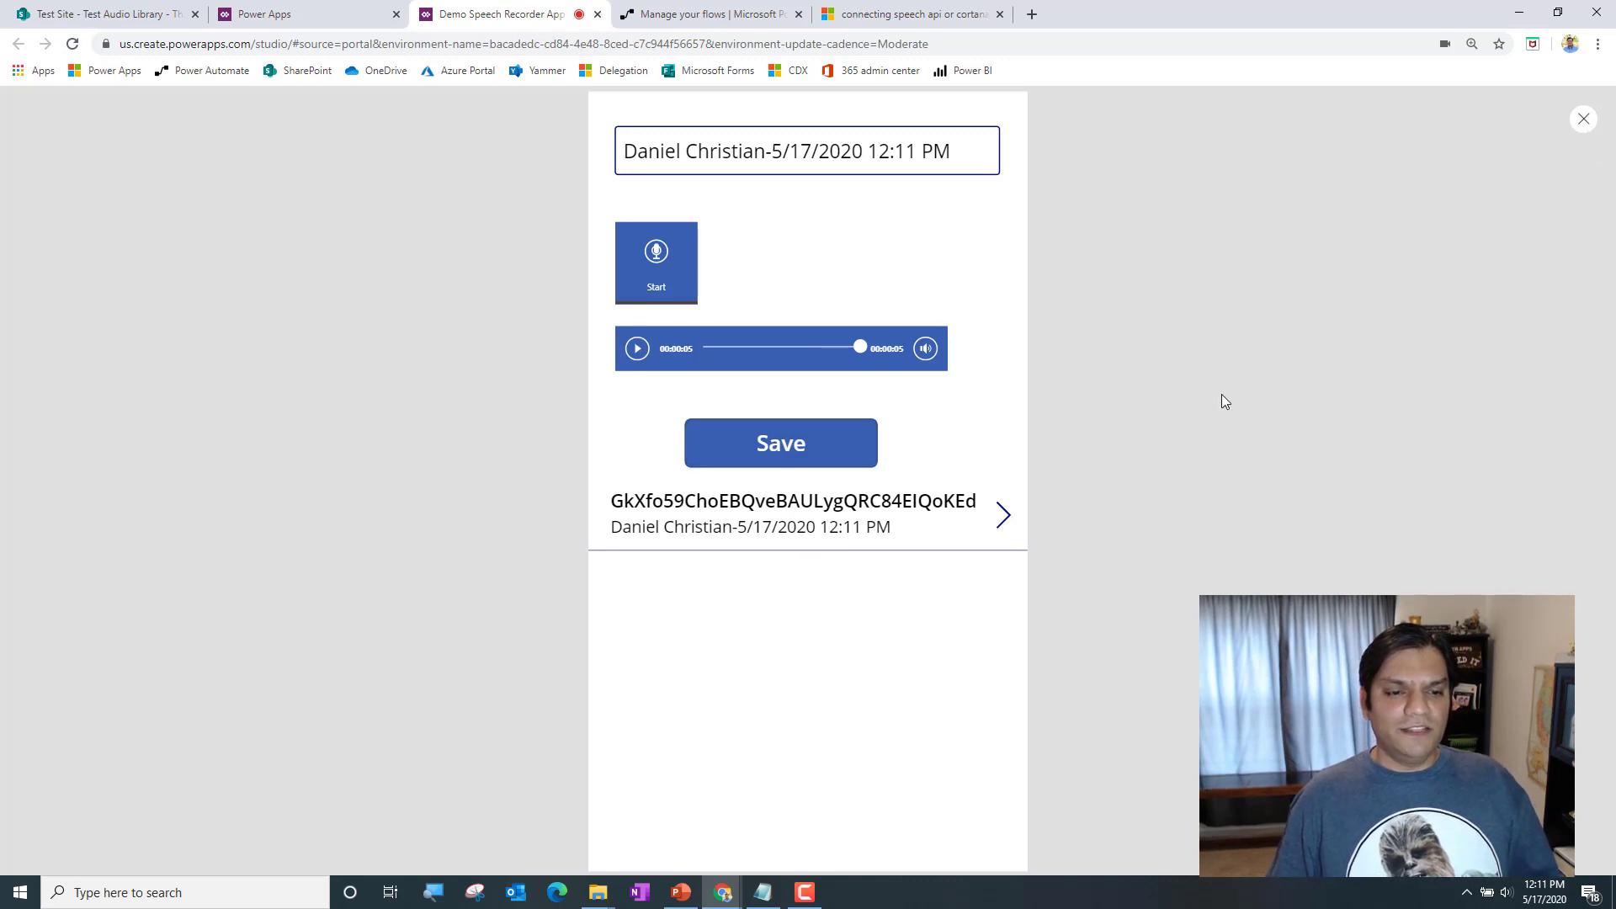
Delete the gallery's title label that displays the base64 Recording text
{"action": "left_click", "coordinate": [1007, 557]}
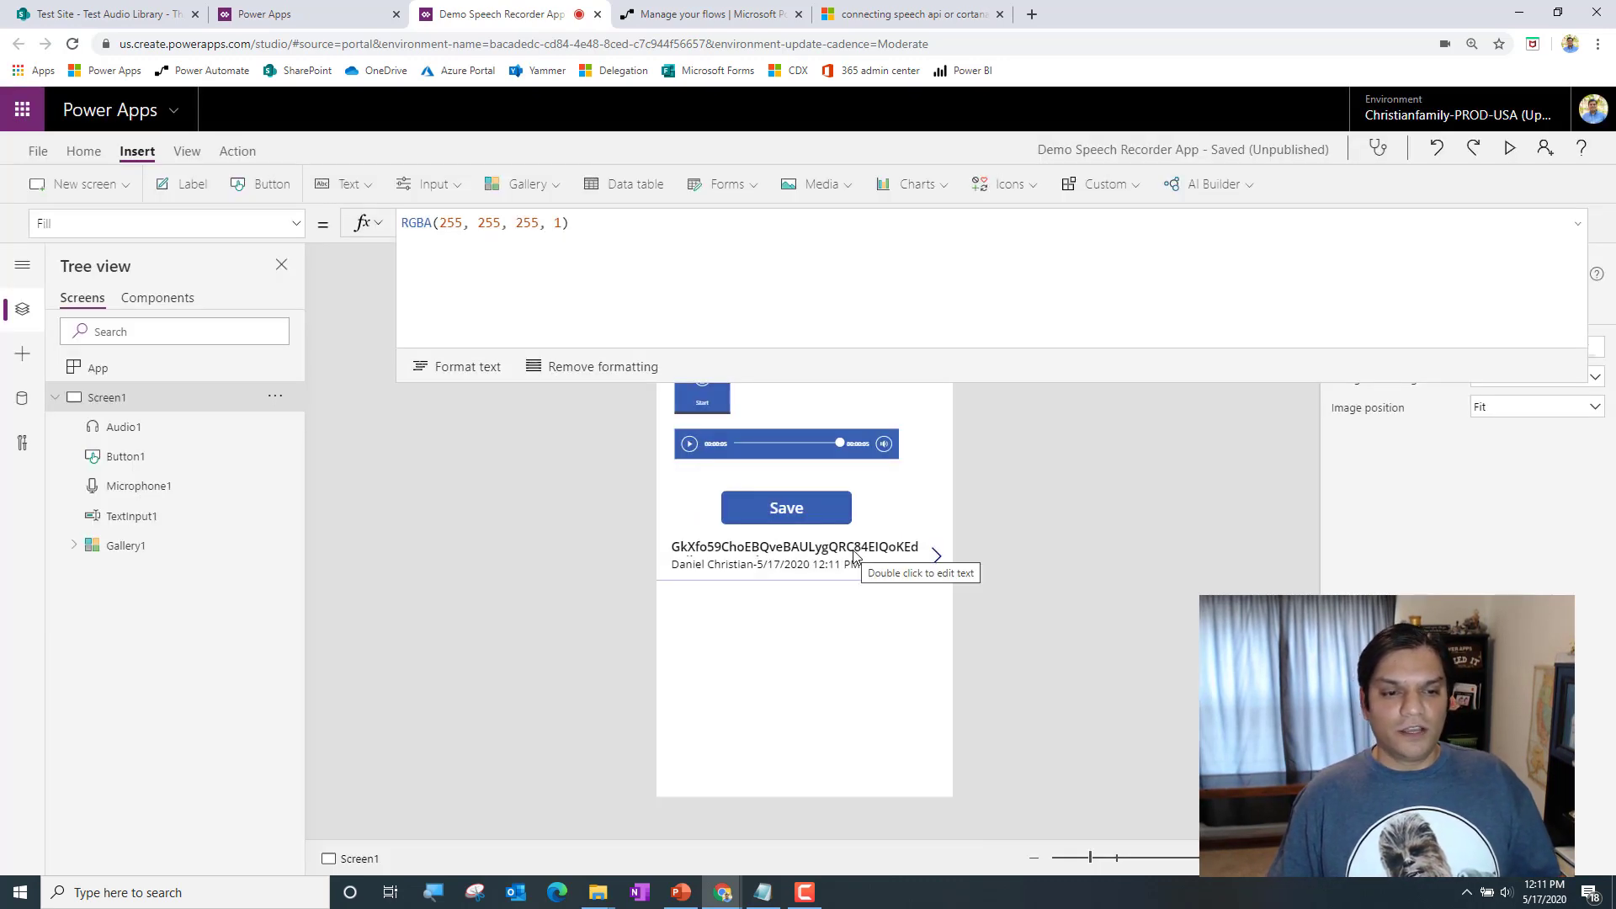
{"action": "left_click", "coordinate": [842, 547]}
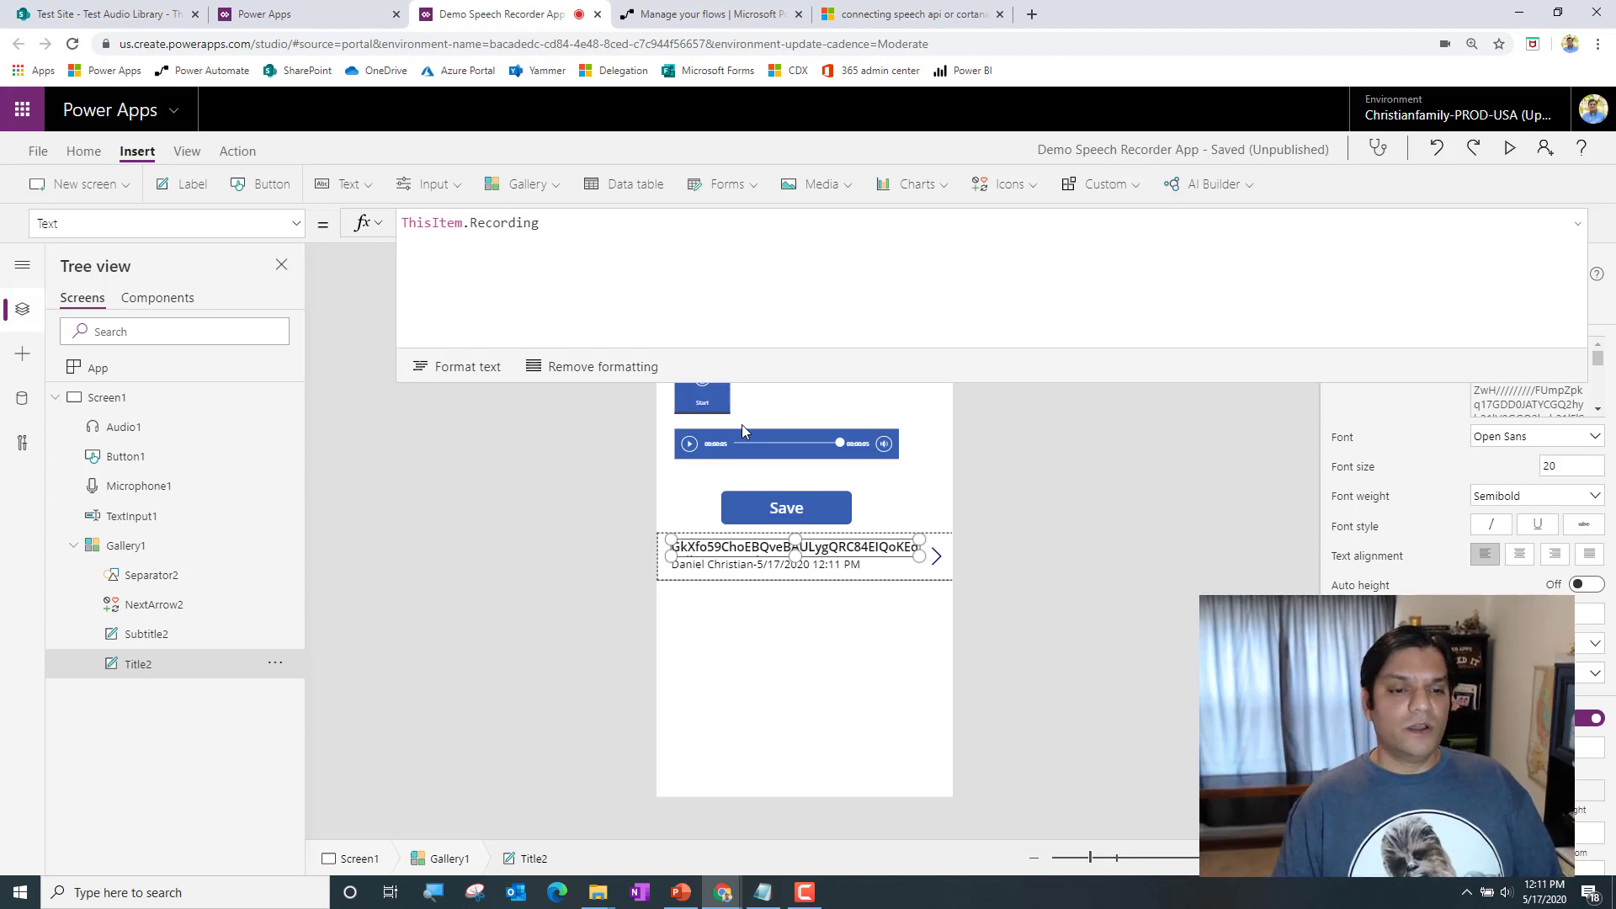
{"action": "key", "text": "Delete"}
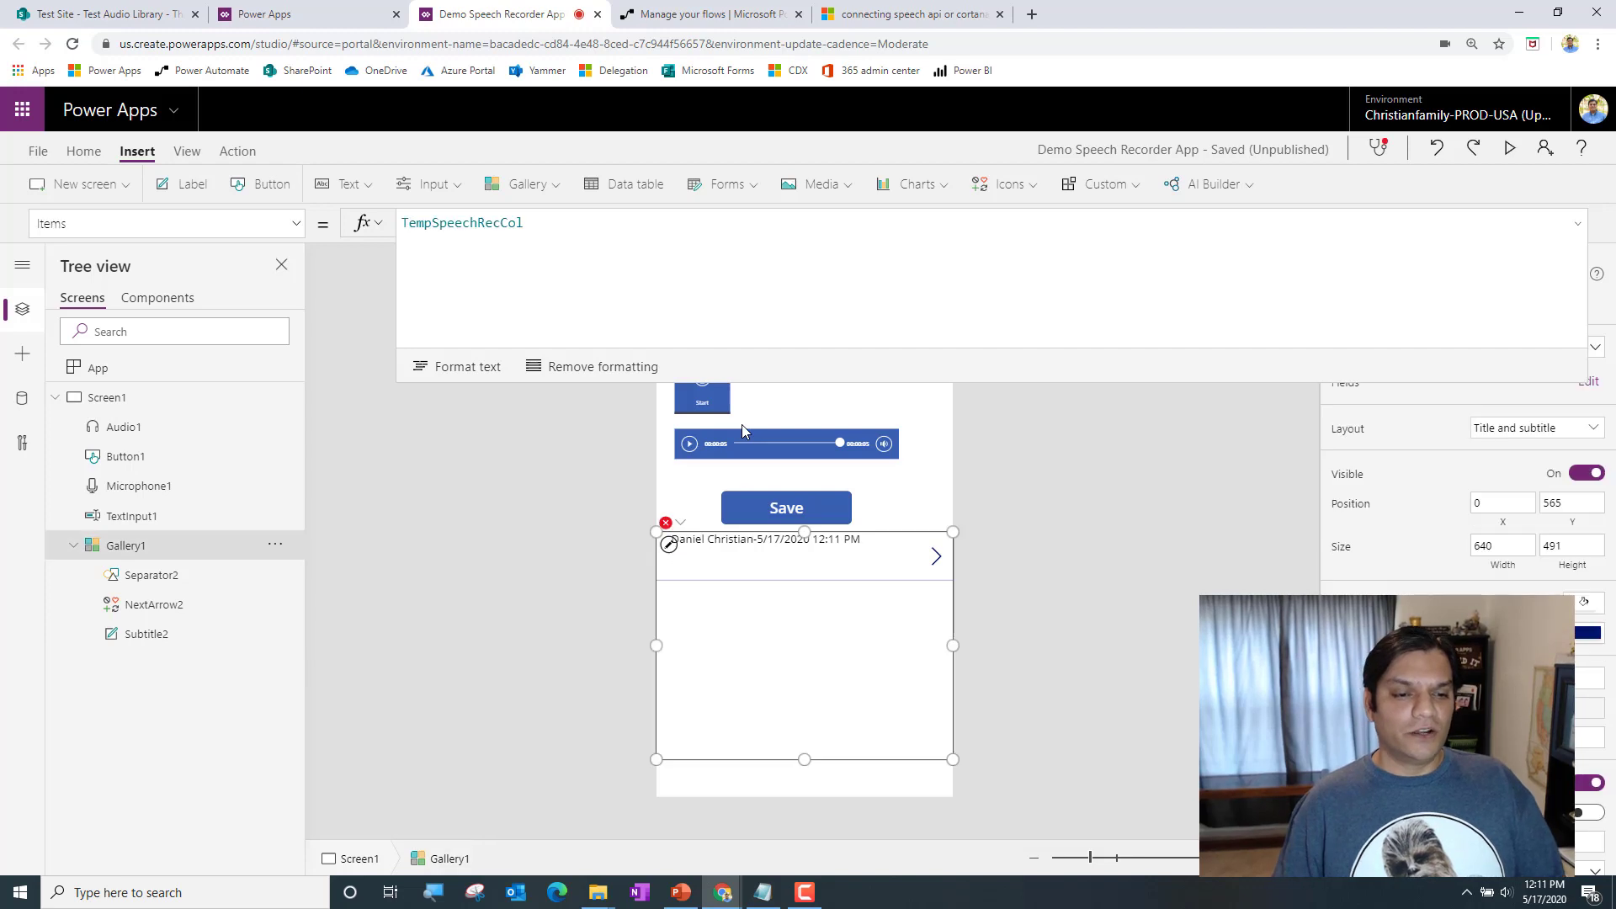
Insert an audio control into the gallery's item template
{"action": "left_click", "coordinate": [733, 580]}
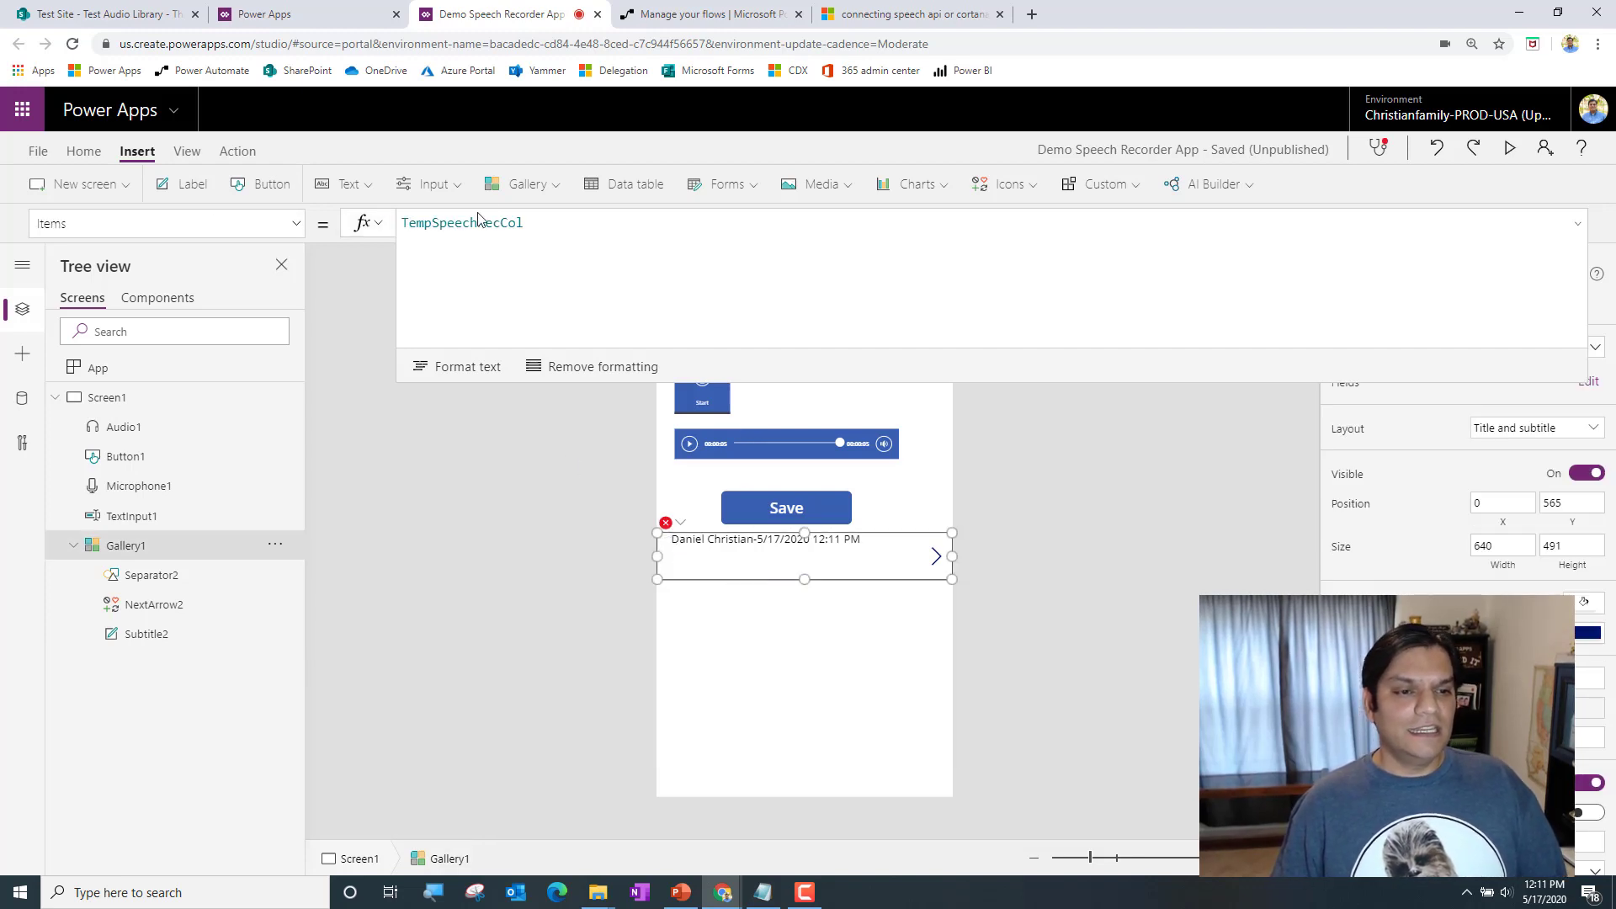
{"action": "left_click", "coordinate": [810, 188]}
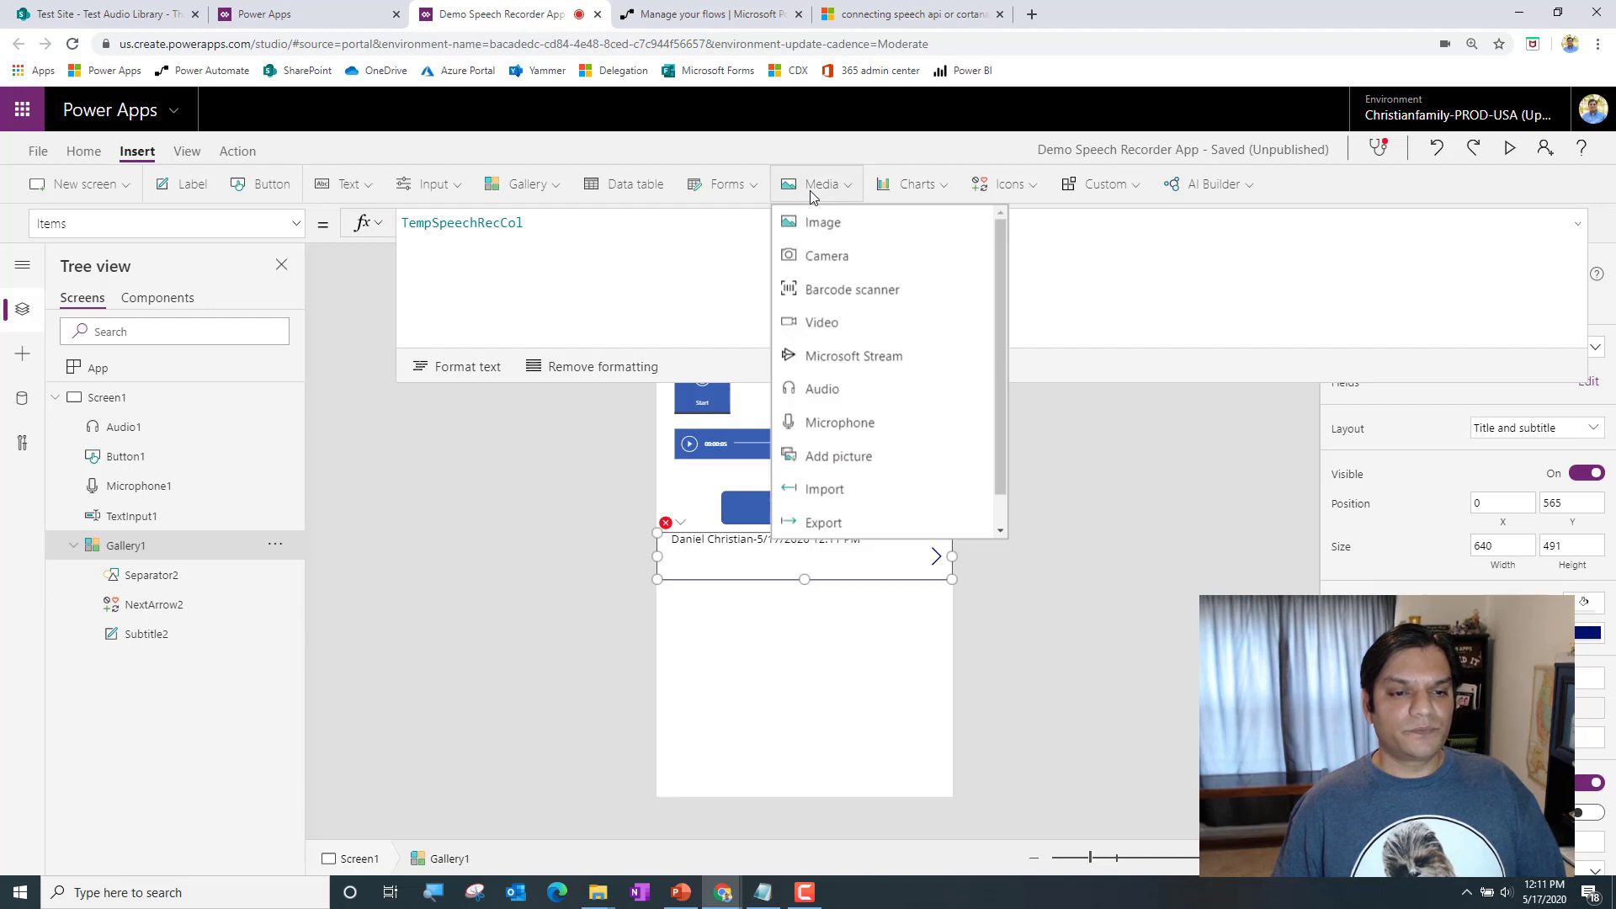
{"action": "left_click", "coordinate": [882, 392]}
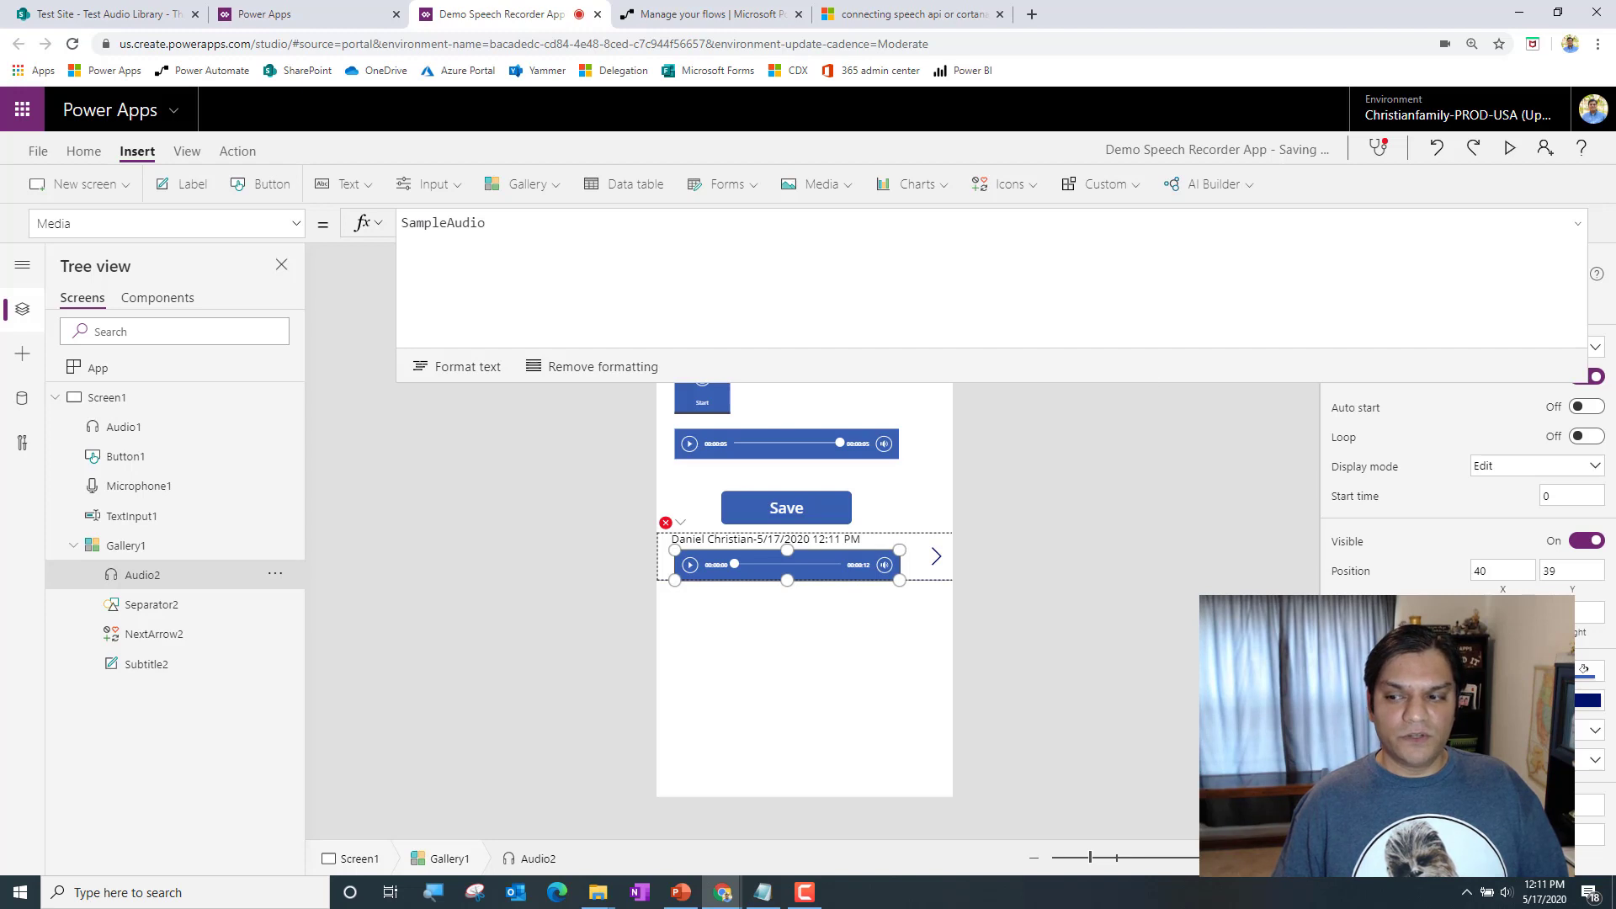
Set the Media property of the gallery's audio control to ThisItem.Audio
{"action": "left_click", "coordinate": [772, 249]}
{"action": "key", "text": "ctrl+a"}
{"action": "type", "text": "Thistle"}
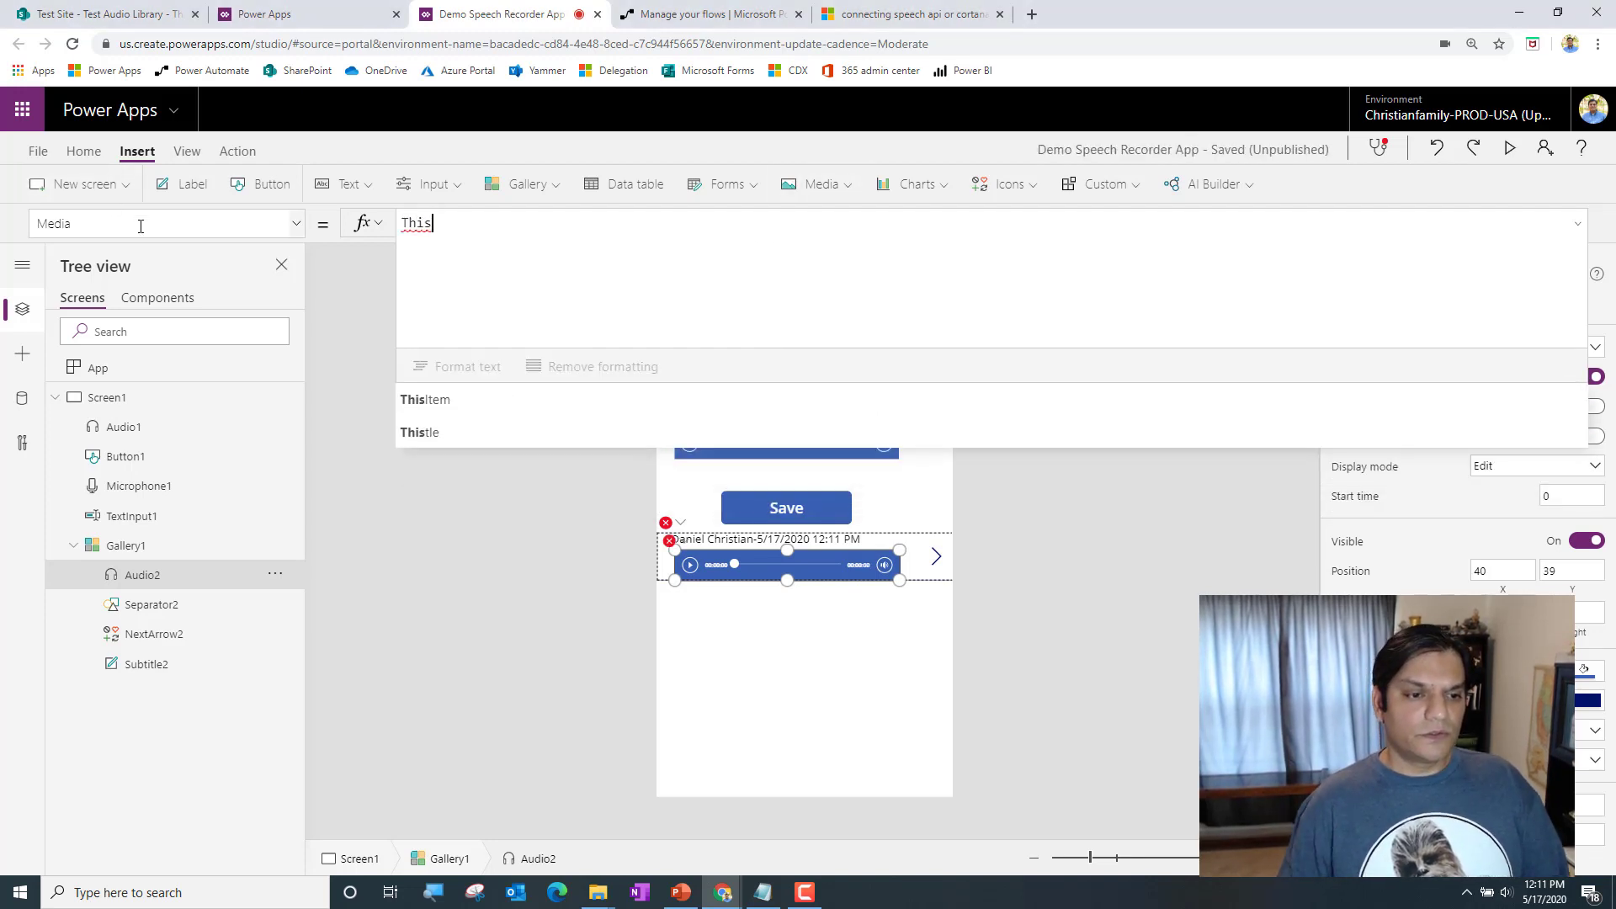
{"action": "key", "text": "BackSpace"}
{"action": "key", "text": "BackSpace"}
{"action": "key", "text": "BackSpace"}
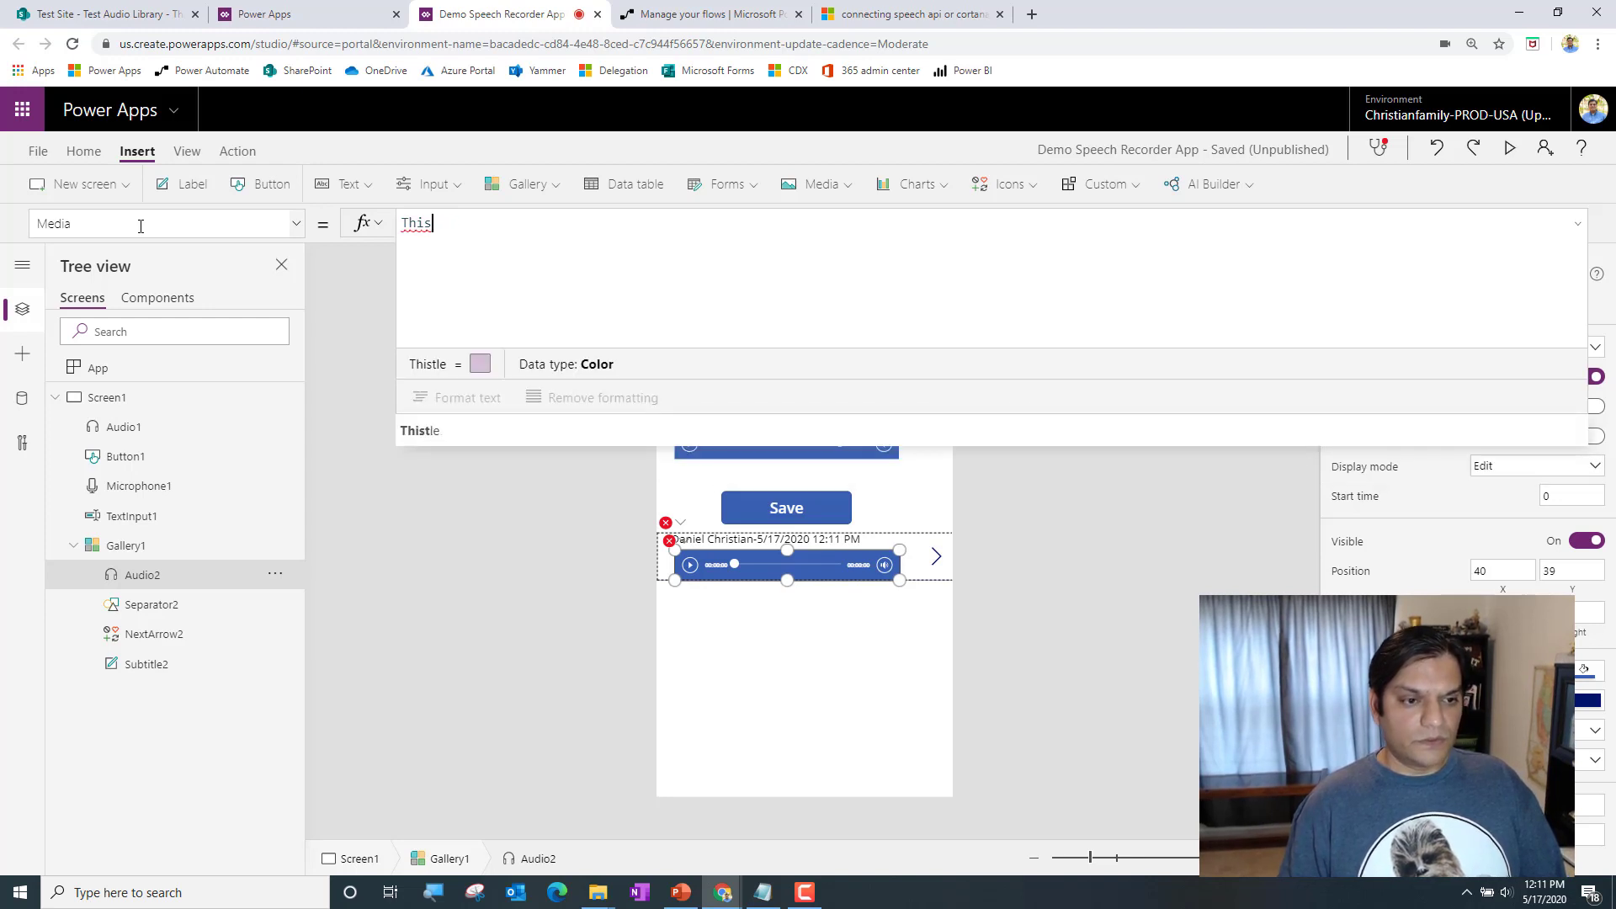
{"action": "type", "text": "Item."}
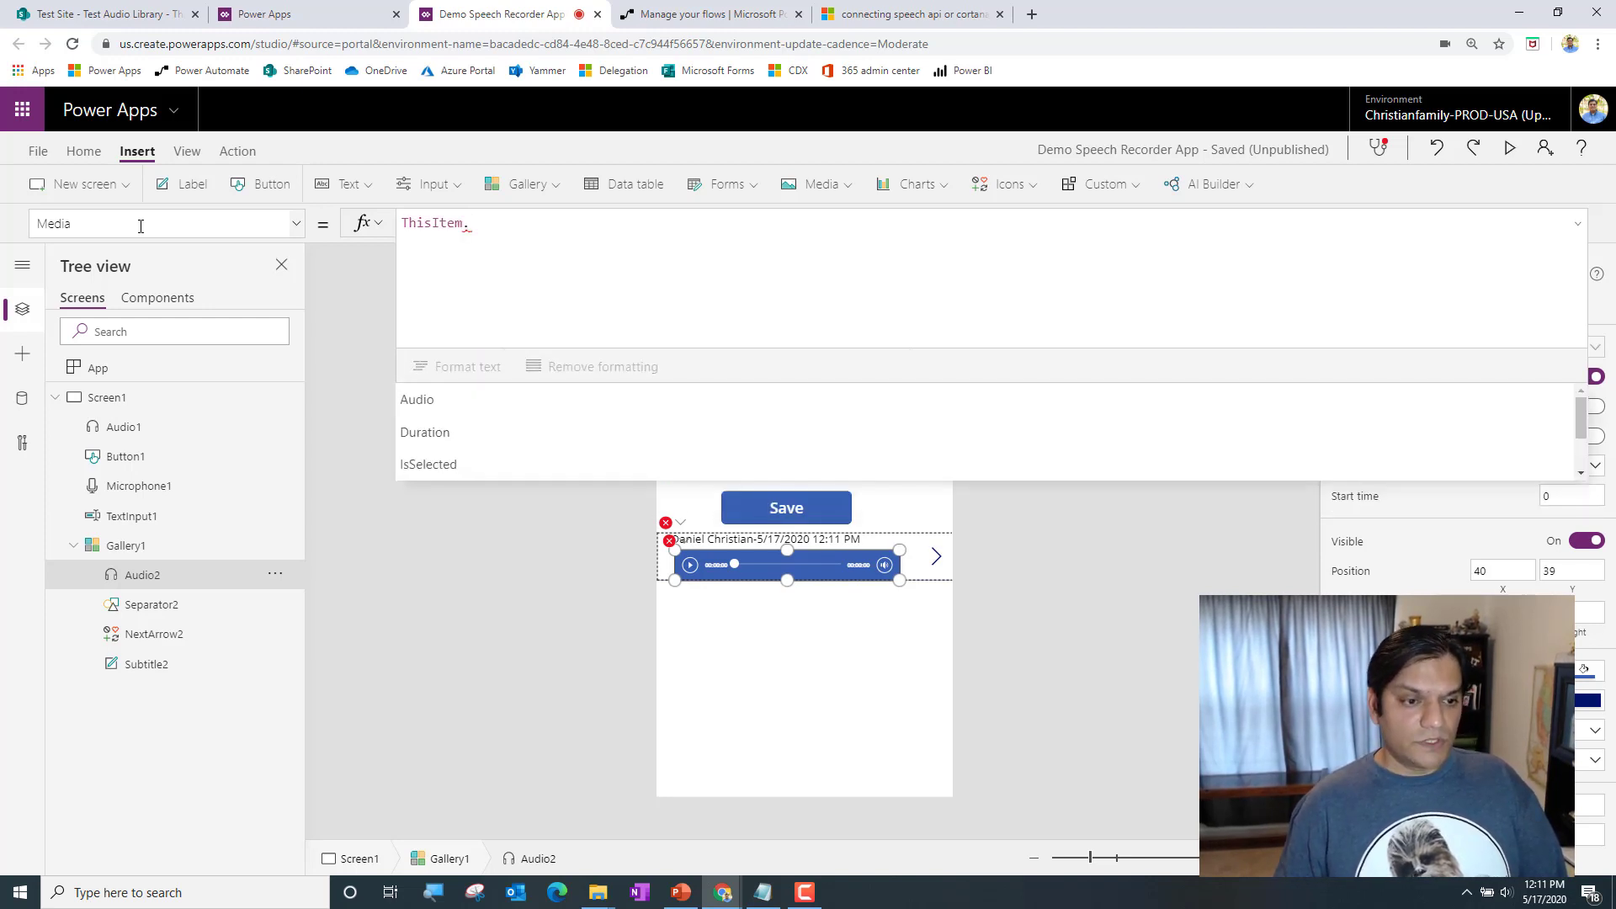
{"action": "type", "text": "Audio"}
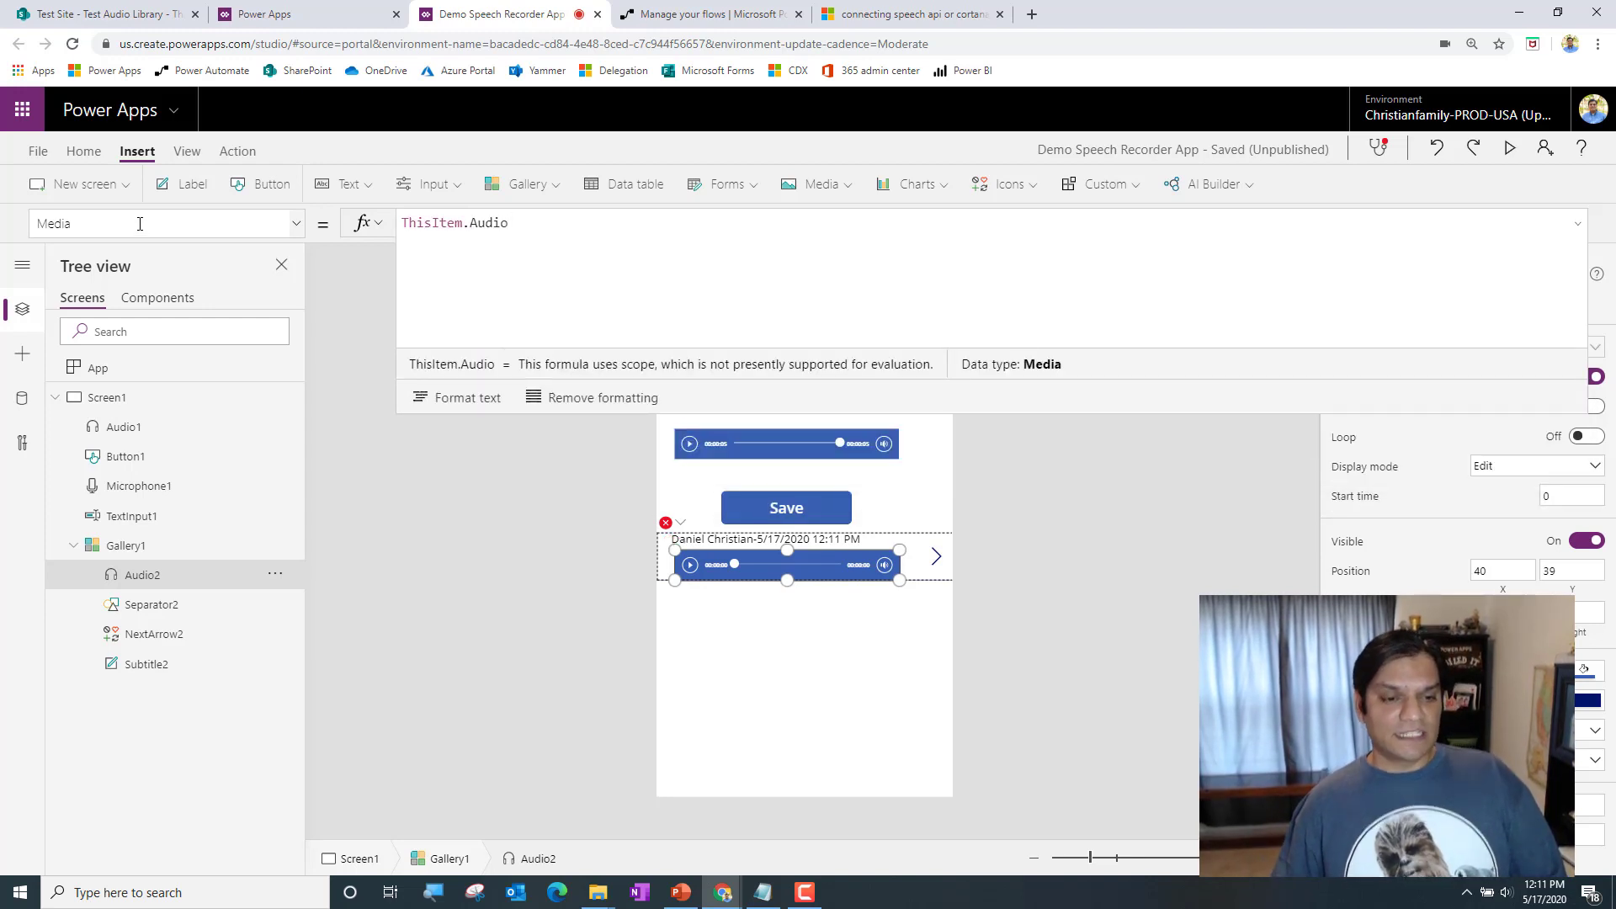
Open the subtitle label's faulty Y formula, which references the deleted Title2, for editing
{"action": "left_click", "coordinate": [684, 523]}
{"action": "left_click", "coordinate": [688, 551]}
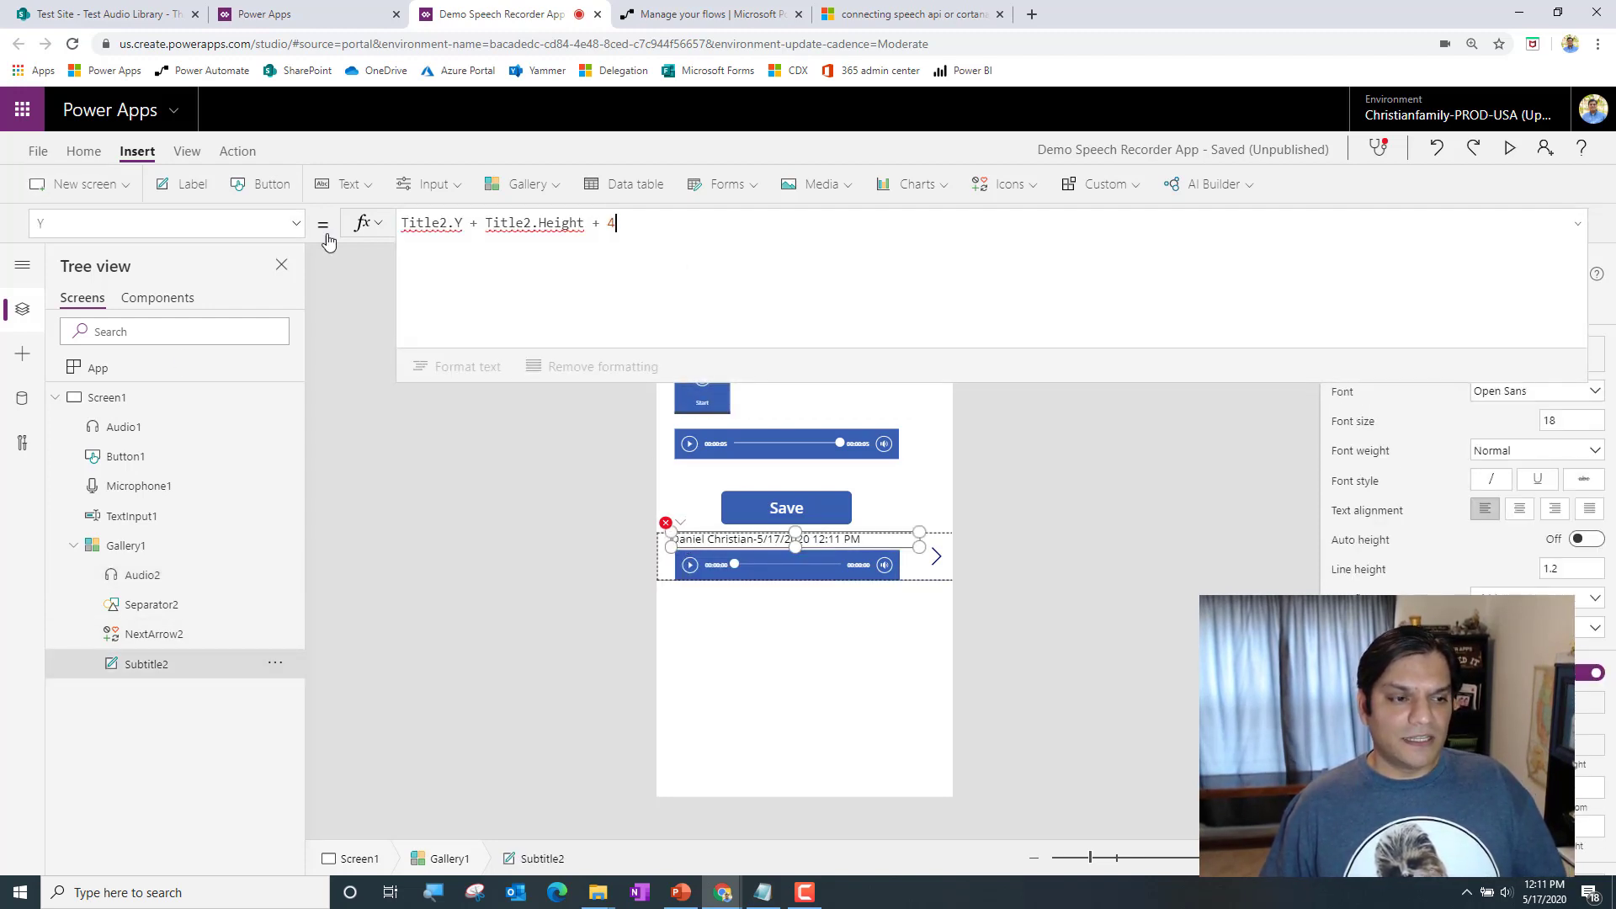
Replace the Y position formula of the gallery's recording name label with 7
{"action": "key", "text": "ctrl+a"}
{"action": "key", "text": "BackSpace"}
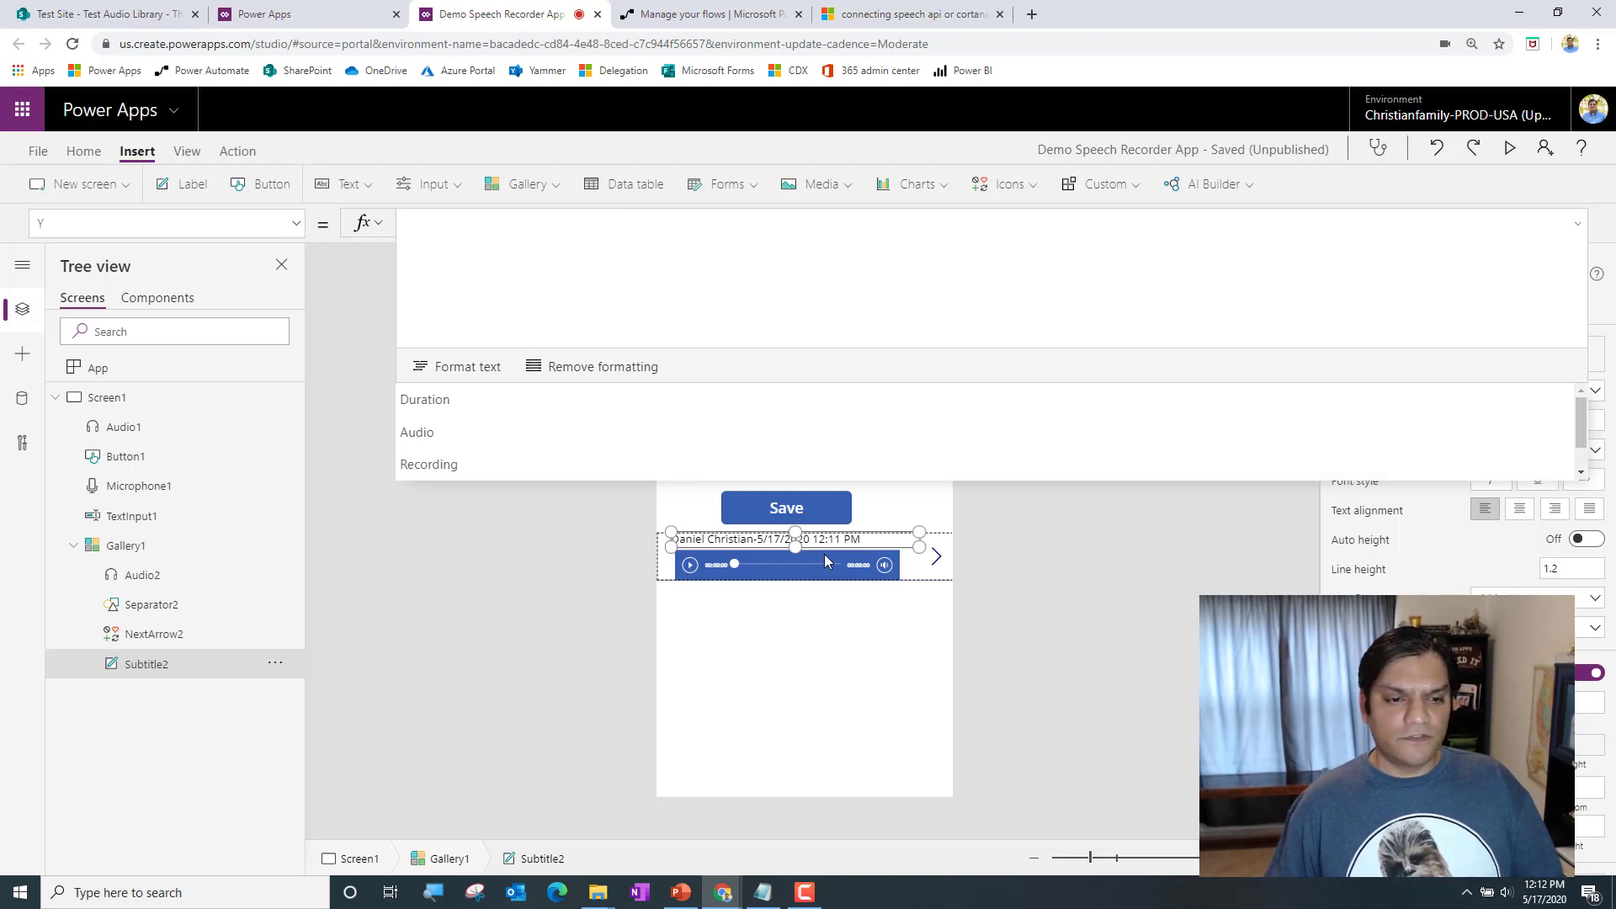
{"action": "type", "text": "7"}
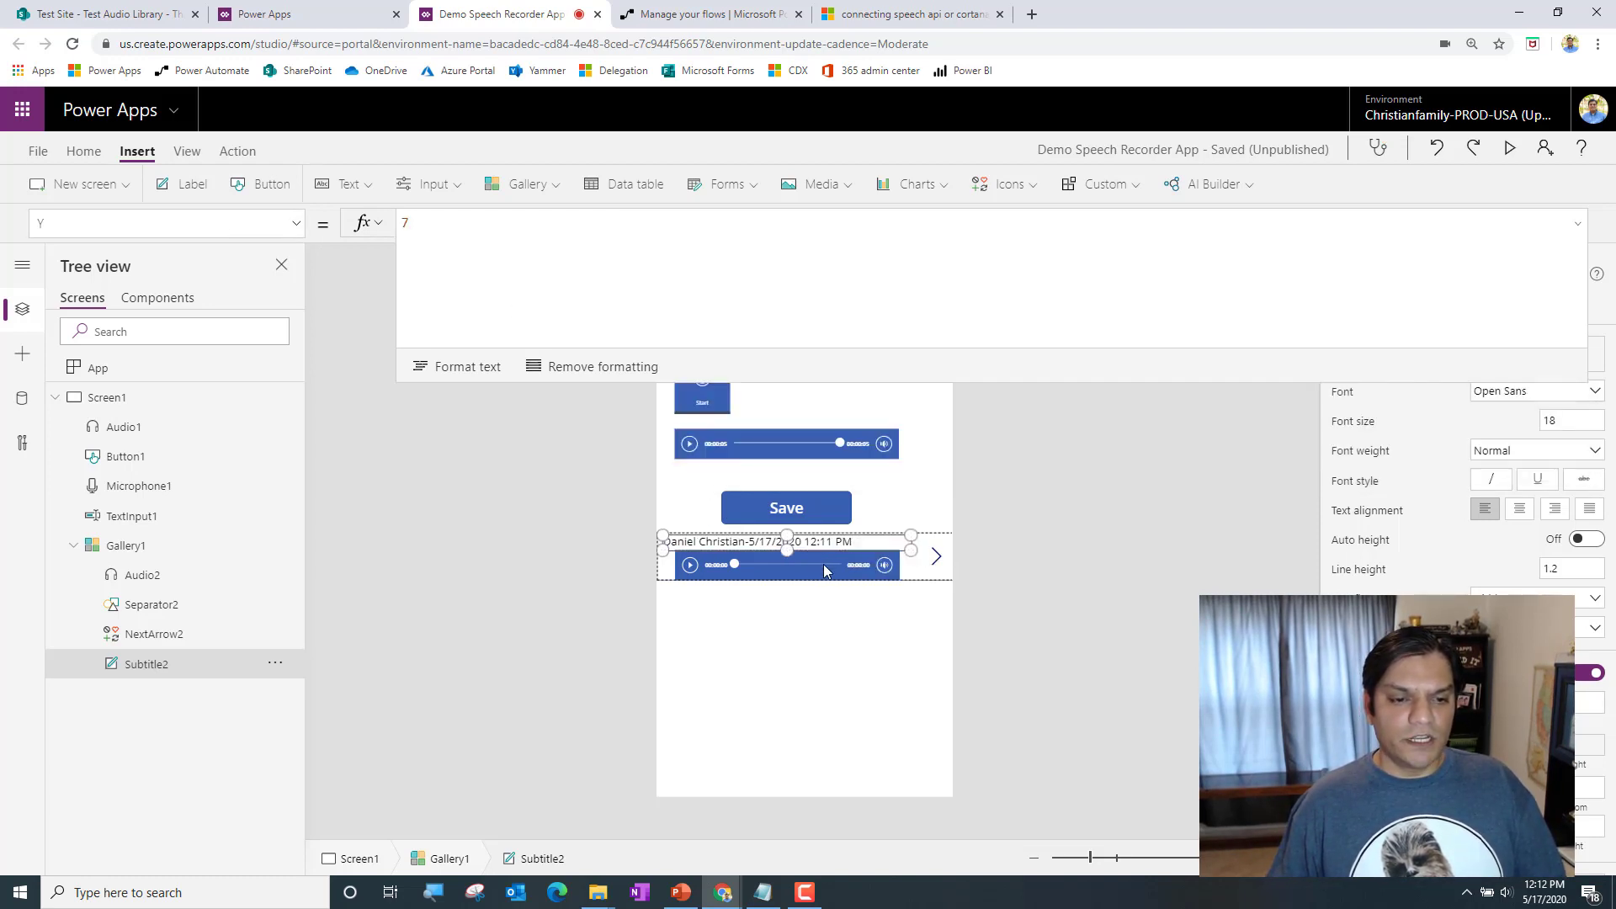
Increase the gallery's row height and move its audio player beneath the name label to X 14, Y 79
{"action": "left_click", "coordinate": [826, 575]}
{"action": "left_click", "coordinate": [931, 558]}
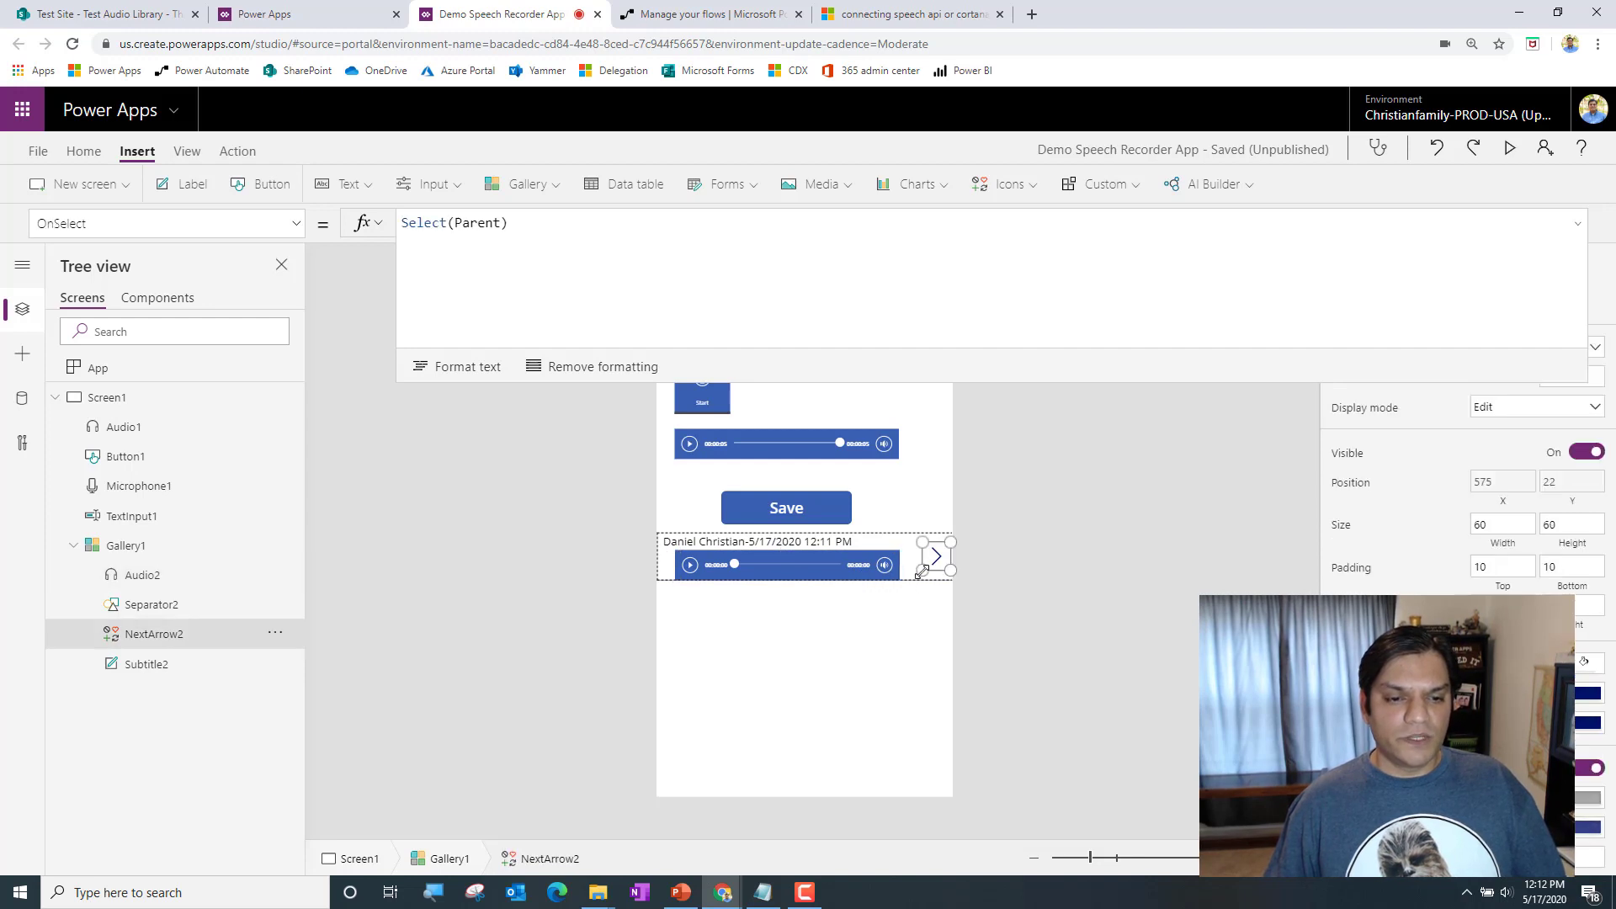
{"action": "left_click", "coordinate": [822, 579]}
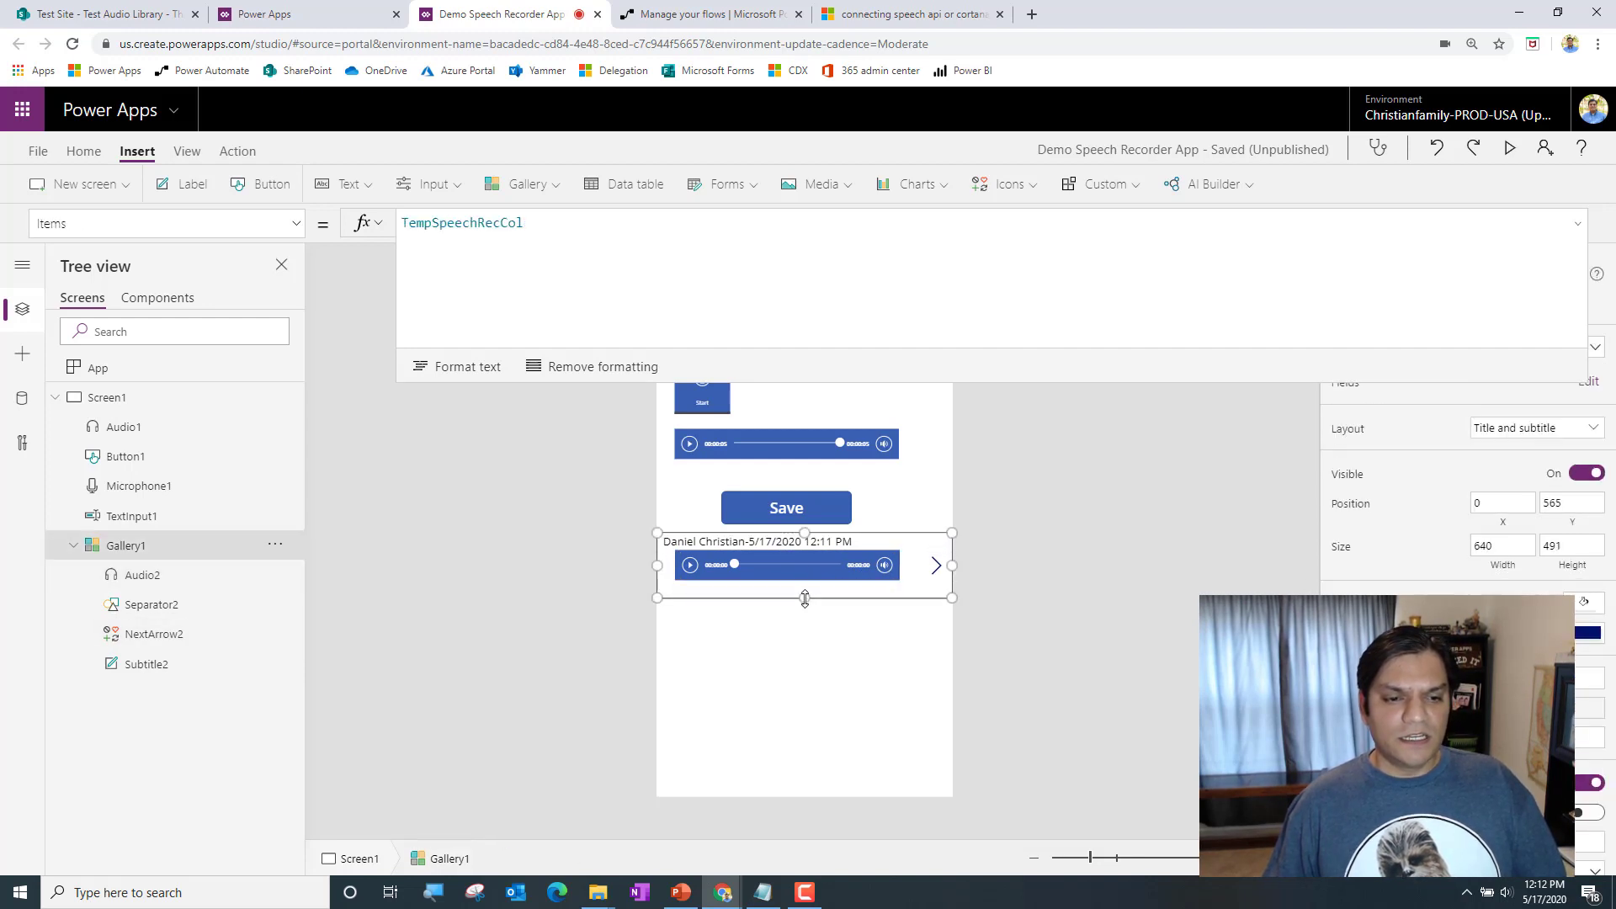
{"action": "left_click_drag", "start_coordinate": [825, 581], "coordinate": [814, 589]}
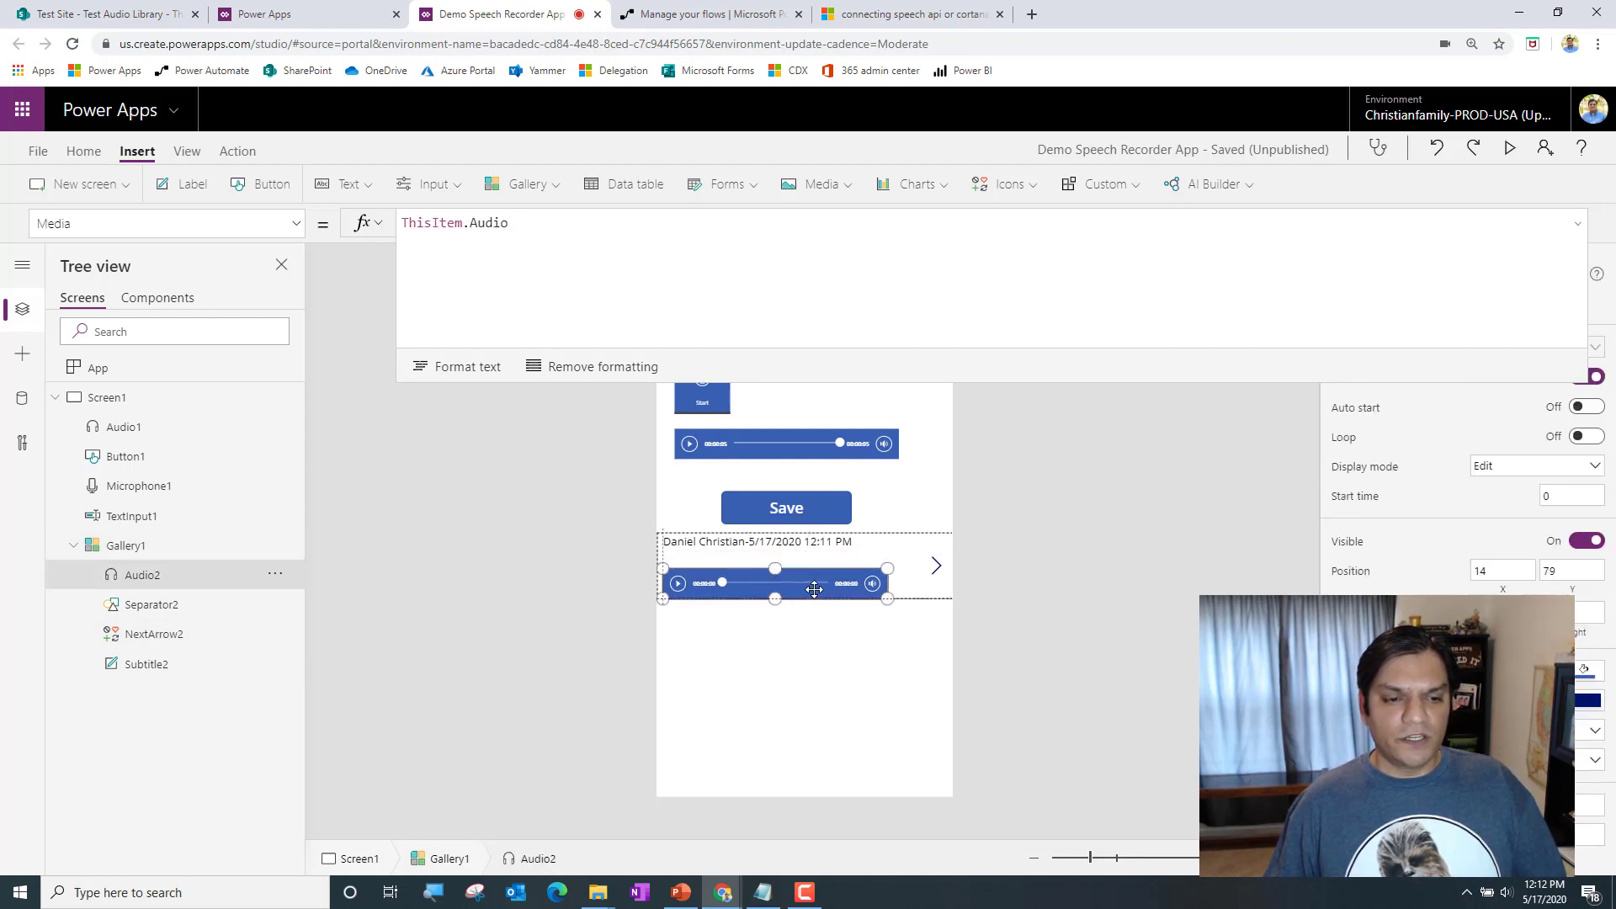
Duplicate the recording name label inside the gallery, placing the copy between the original and the audio player
{"action": "left_click", "coordinate": [800, 547]}
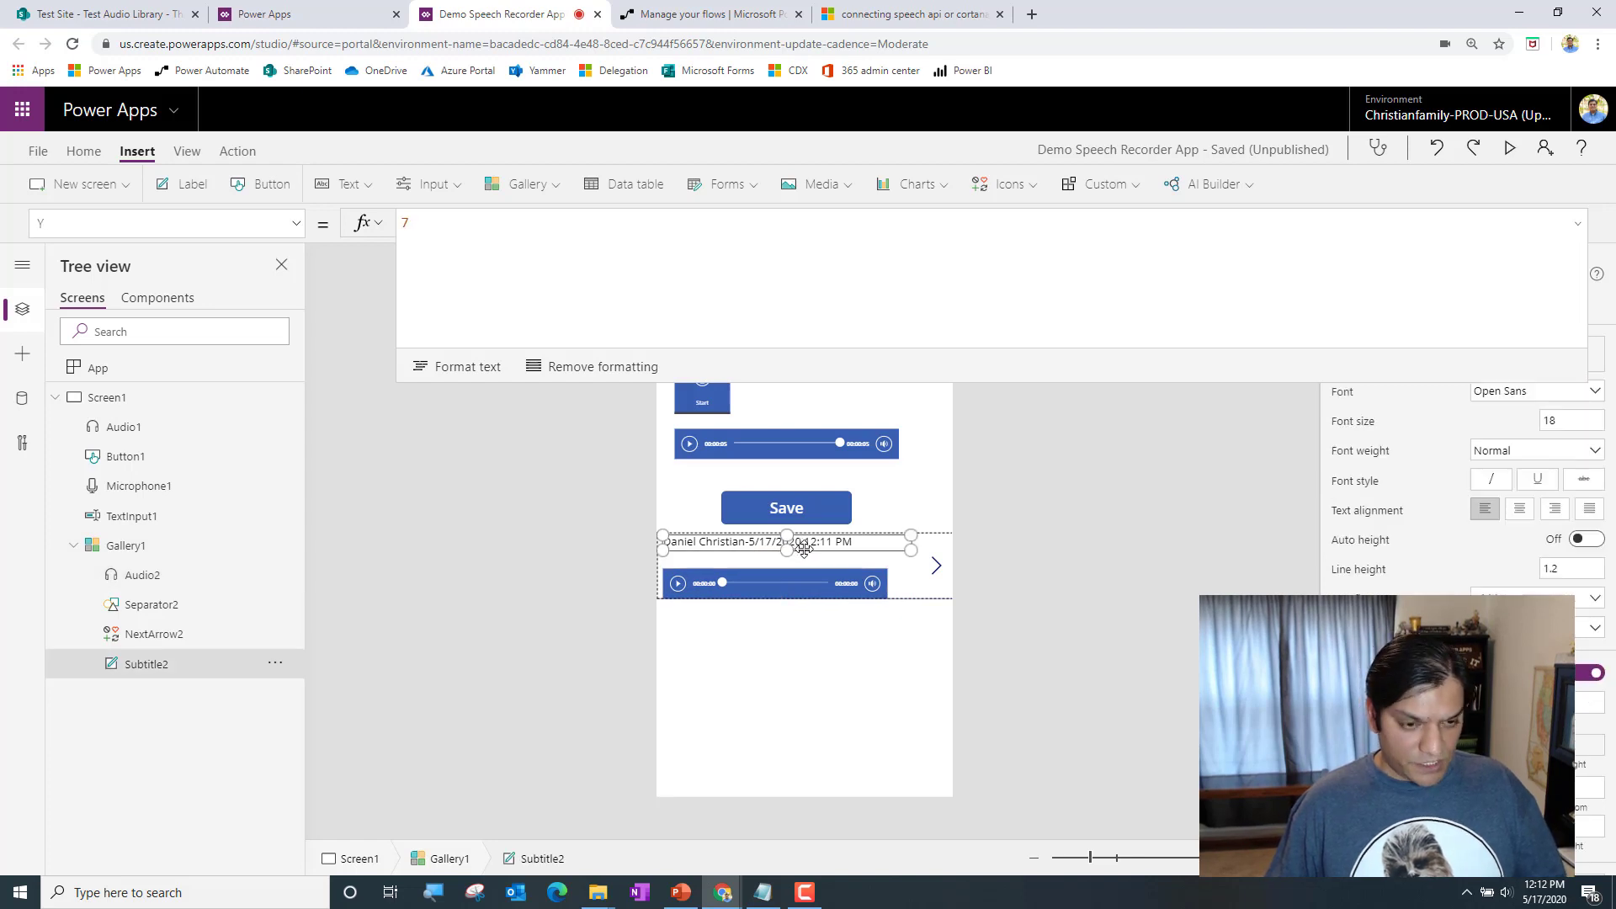
{"action": "key", "text": "ctrl+c"}
{"action": "key", "text": "ctrl+v"}
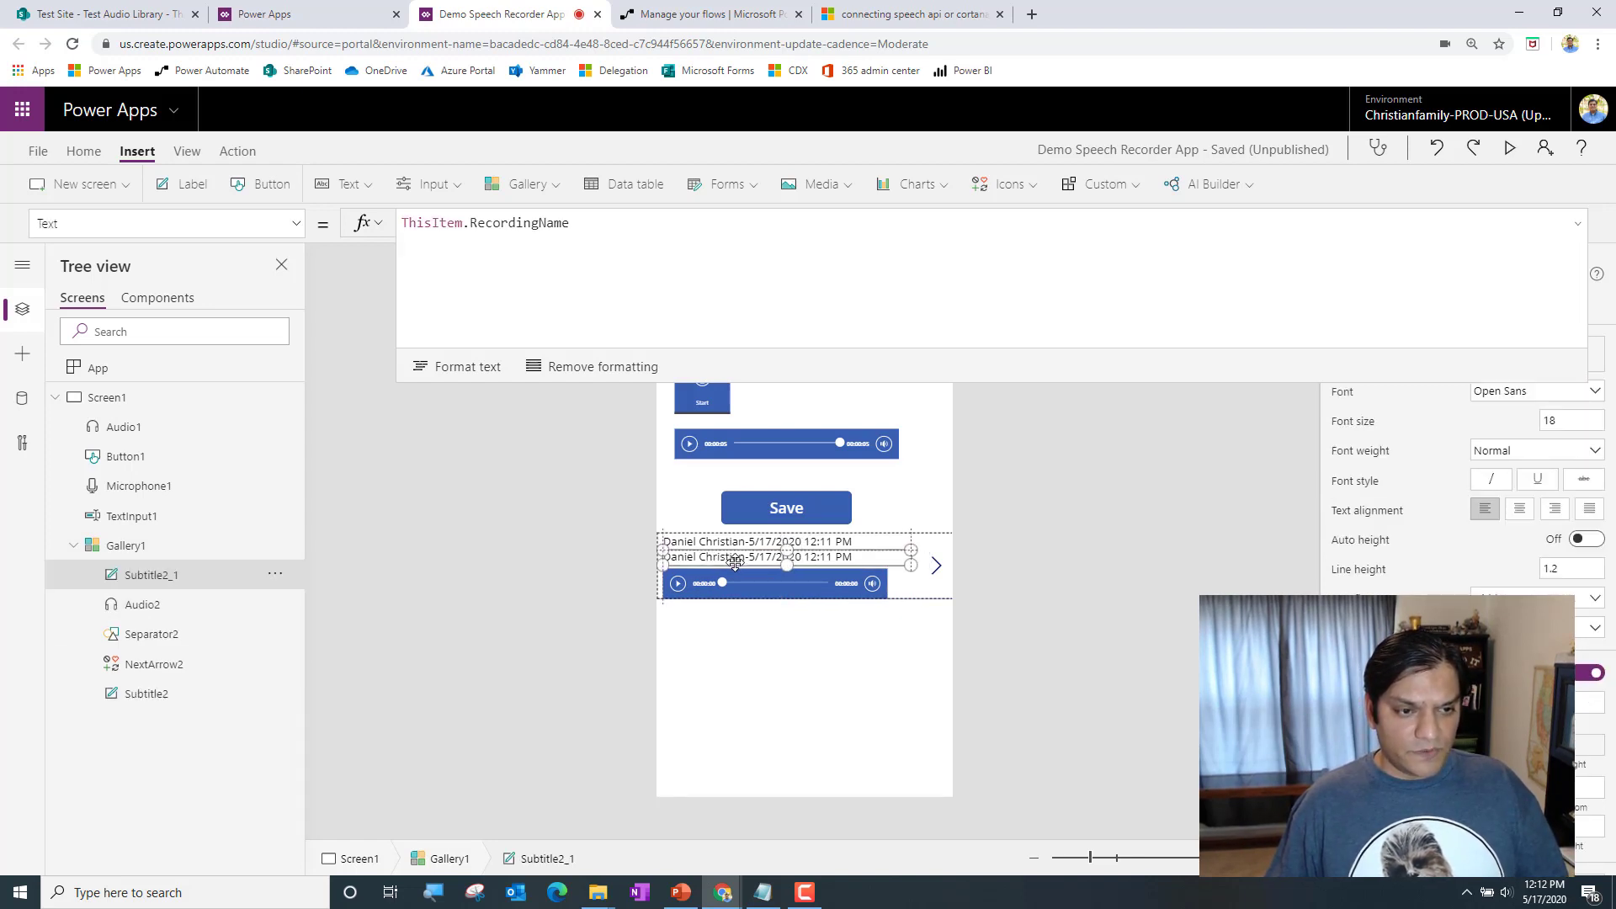
Set the copied label's Text property to ThisItem.Duration
{"action": "left_click", "coordinate": [637, 241]}
{"action": "key", "text": "BackSpace"}
{"action": "key", "text": "BackSpace"}
{"action": "key", "text": "BackSpace"}
{"action": "key", "text": "BackSpace"}
{"action": "key", "text": "BackSpace"}
{"action": "key", "text": "BackSpace"}
{"action": "key", "text": "BackSpace"}
{"action": "key", "text": "BackSpace"}
{"action": "key", "text": "BackSpace"}
{"action": "key", "text": "BackSpace"}
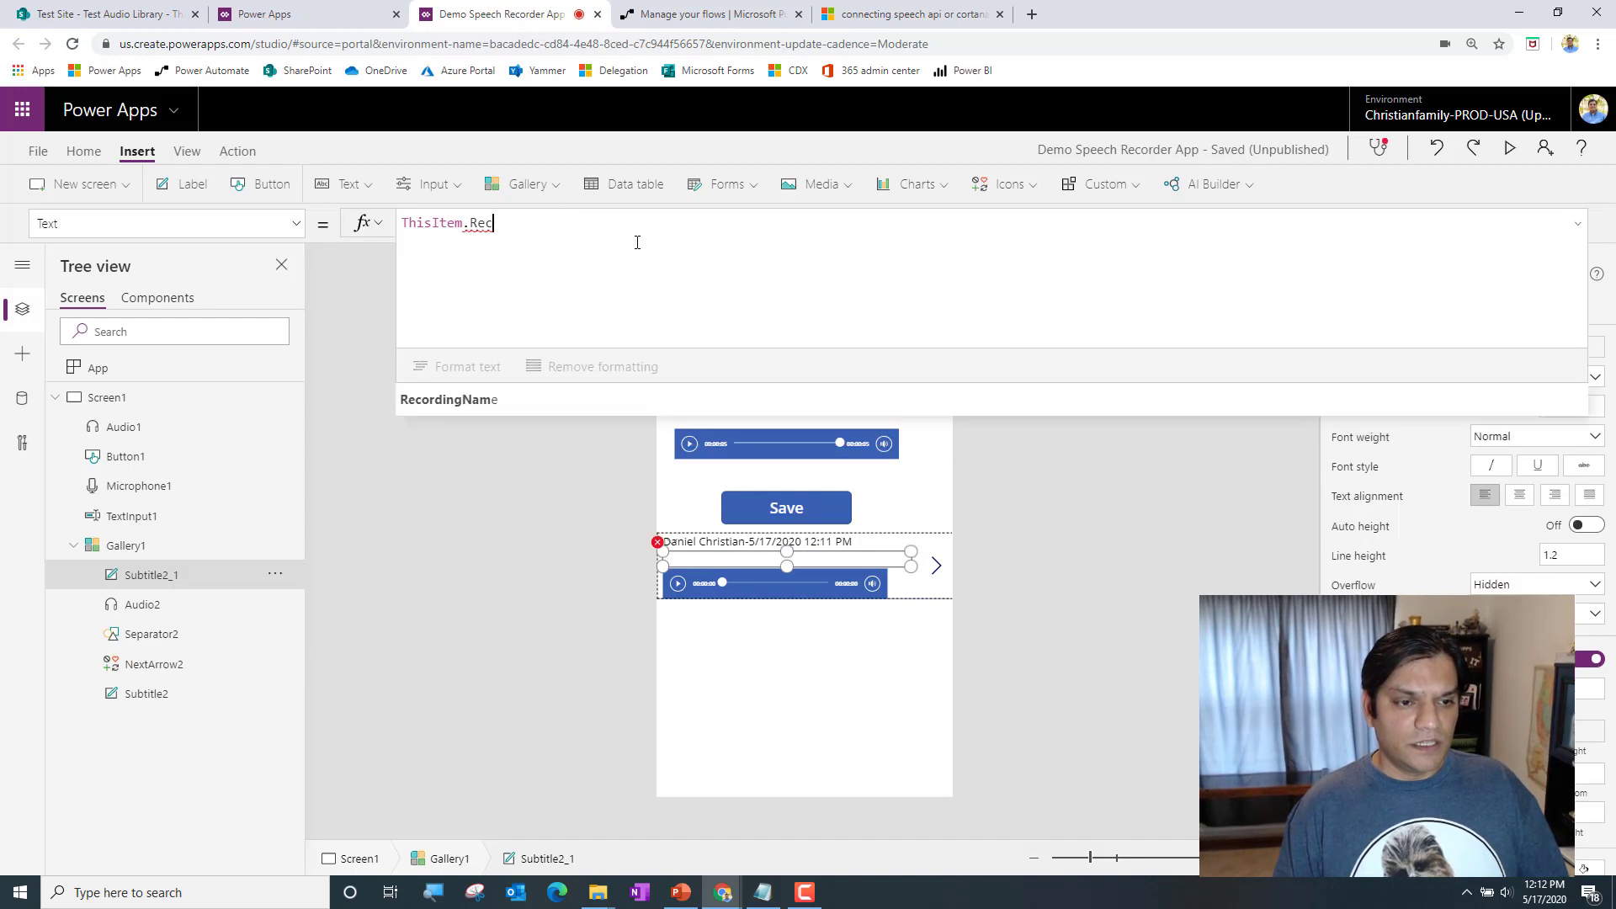
{"action": "key", "text": "BackSpace"}
{"action": "key", "text": "BackSpace"}
{"action": "key", "text": "BackSpace"}
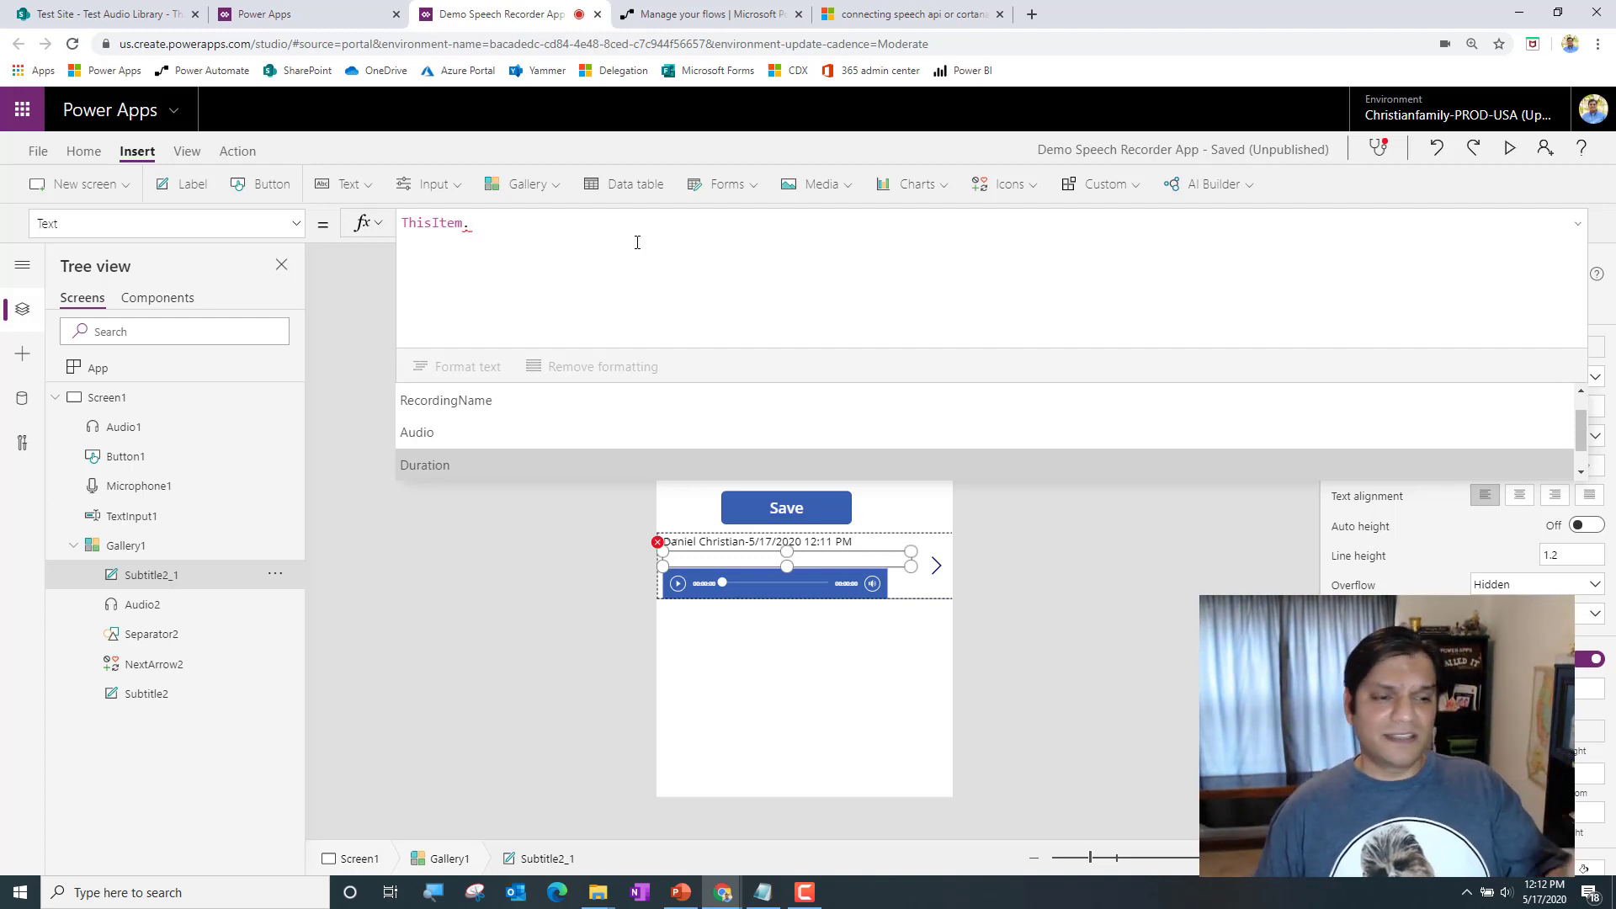
{"action": "key", "text": "Tab"}
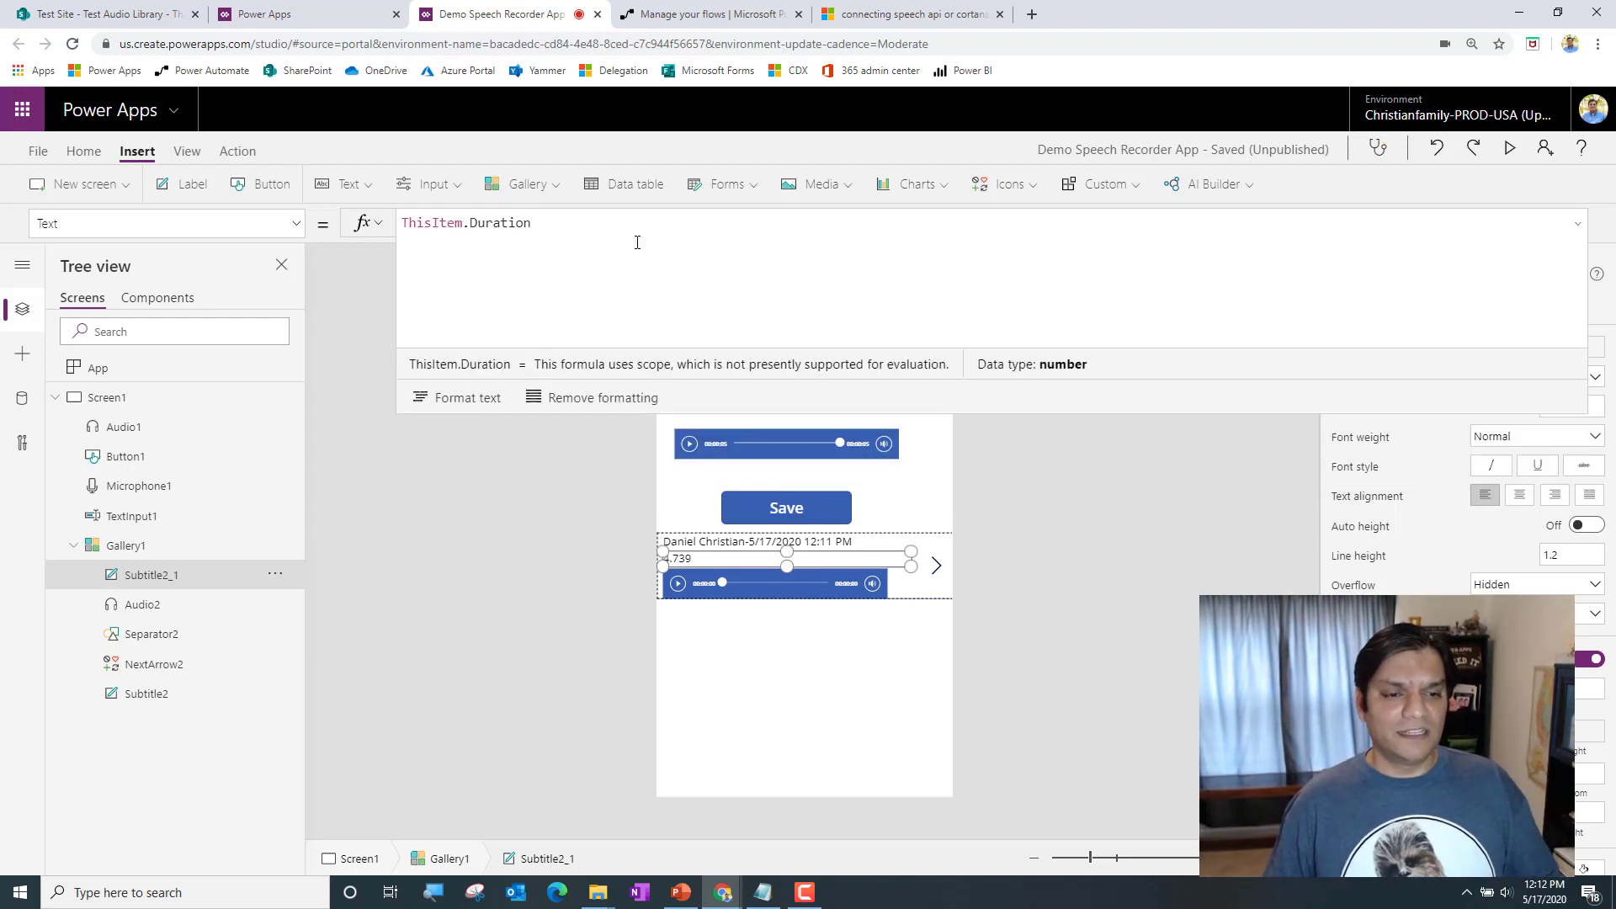
{"action": "left_click", "coordinate": [818, 609]}
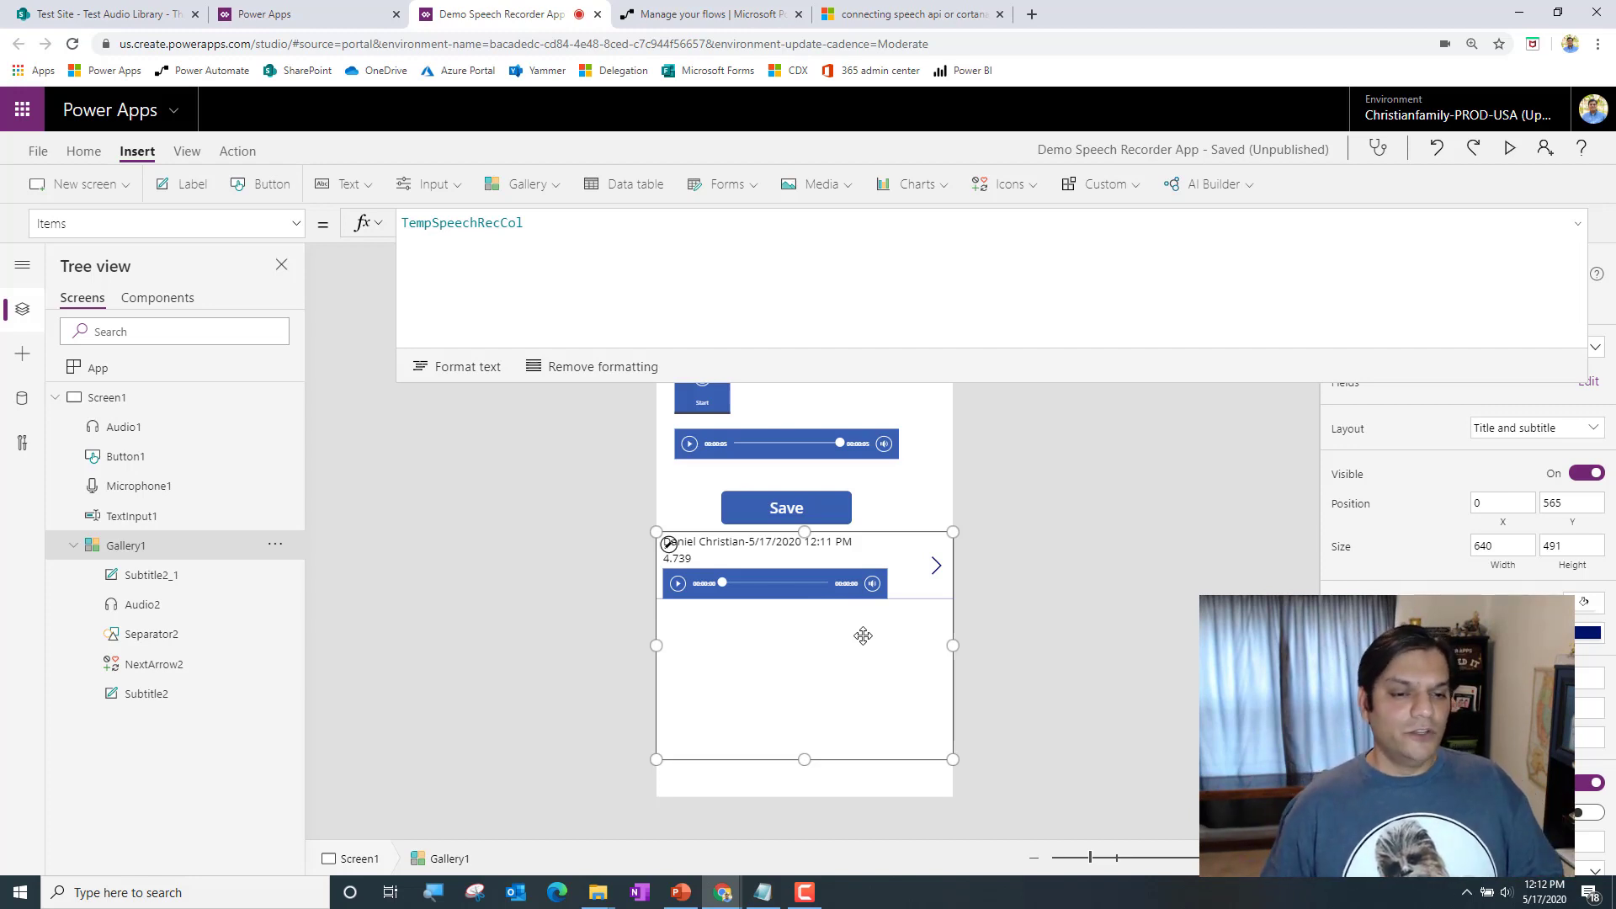
Set the recording name label's Text property to "File Name " & ThisItem.RecordingName
{"action": "left_click", "coordinate": [815, 547]}
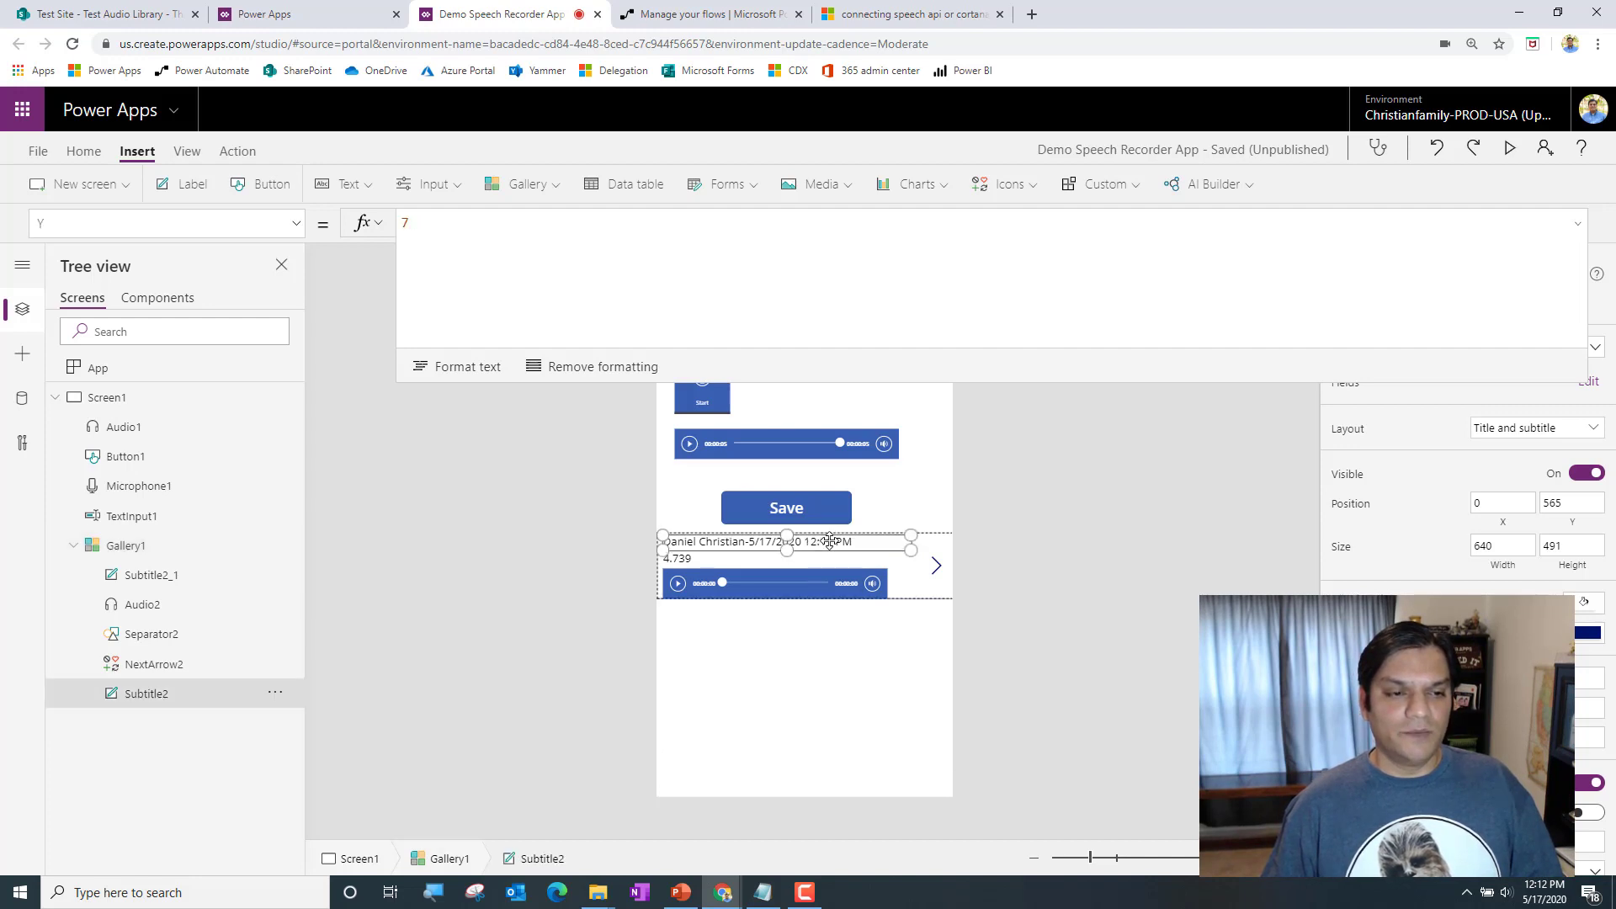
{"action": "left_click", "coordinate": [288, 234]}
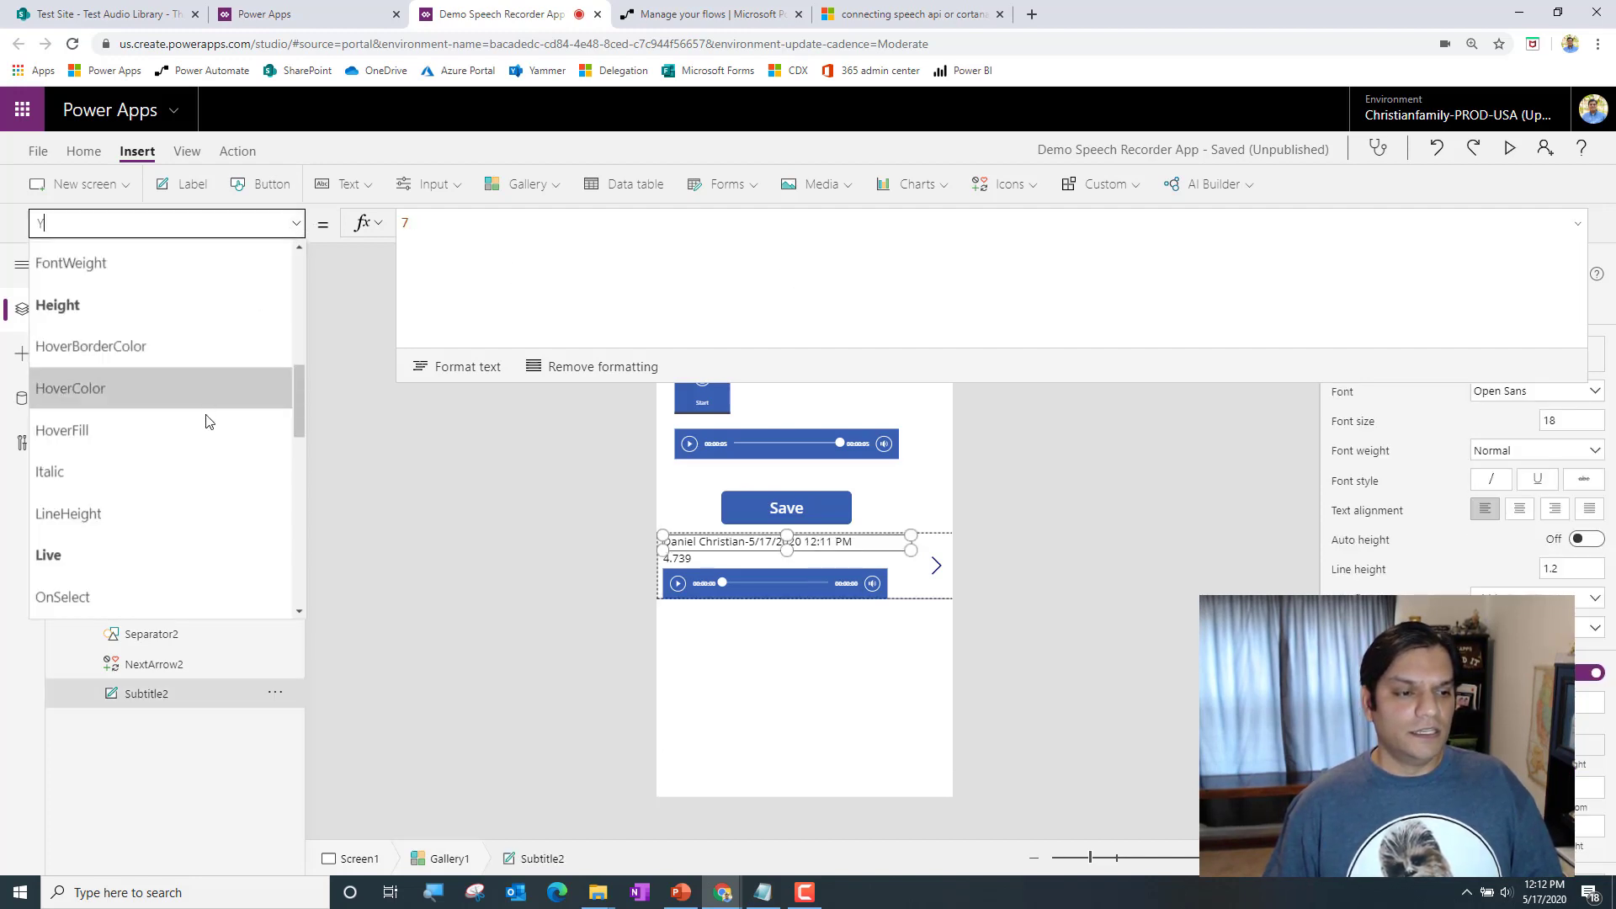
{"action": "scroll", "coordinate": [198, 446], "scroll_direction": "up", "scroll_amount": 5}
{"action": "scroll", "coordinate": [191, 468], "scroll_direction": "up", "scroll_amount": 3}
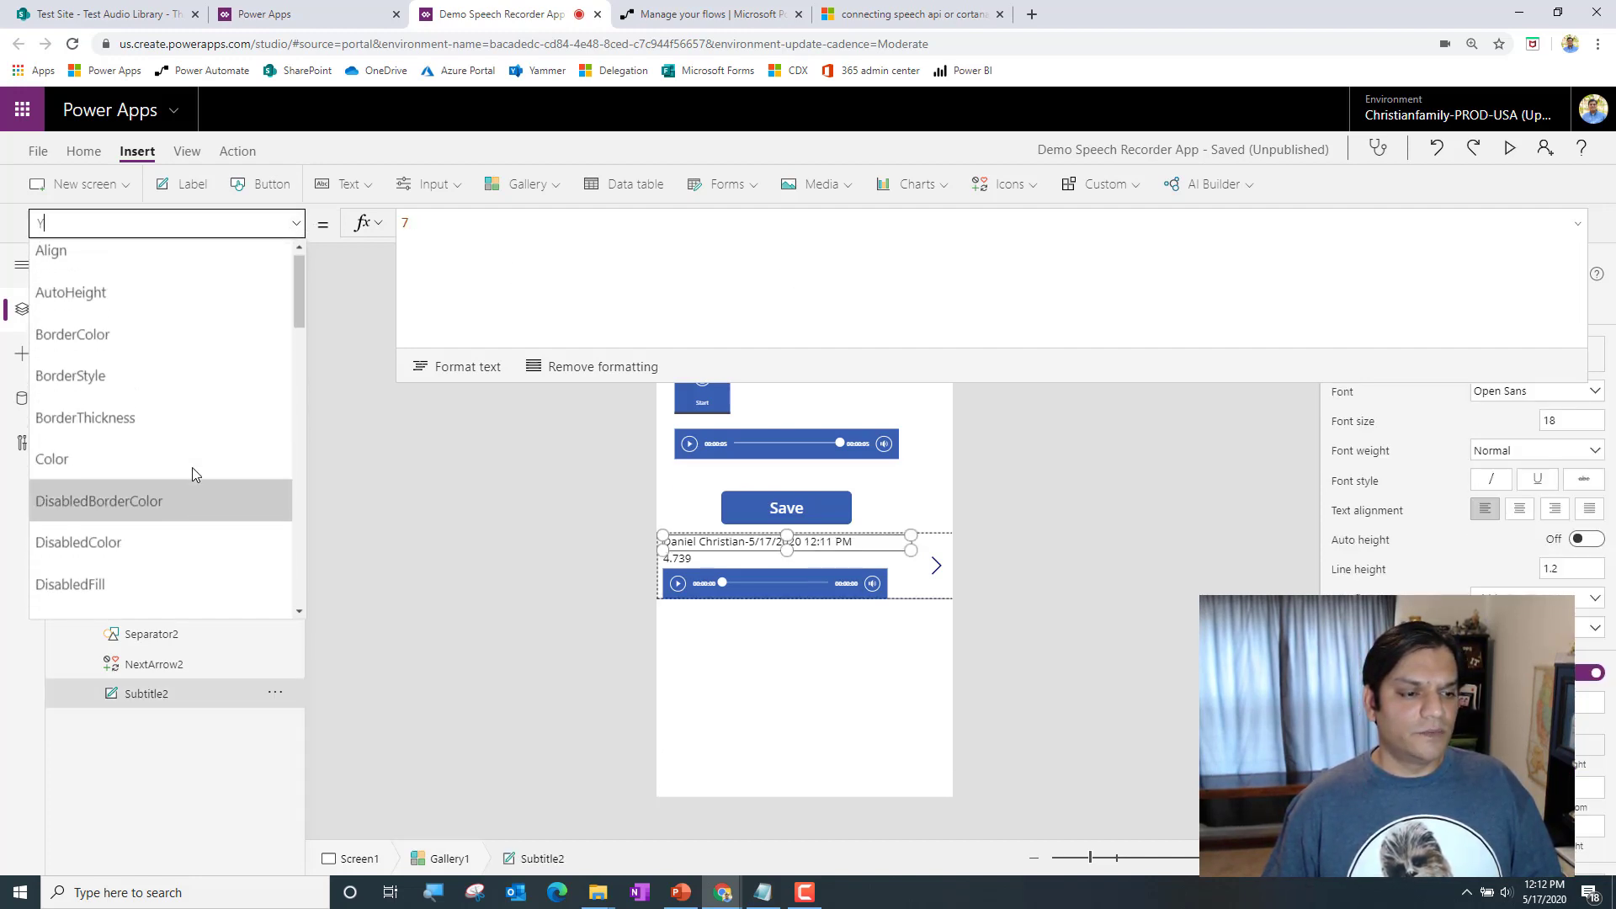
{"action": "scroll", "coordinate": [192, 468], "scroll_direction": "down", "scroll_amount": 8}
{"action": "scroll", "coordinate": [192, 471], "scroll_direction": "down", "scroll_amount": 6}
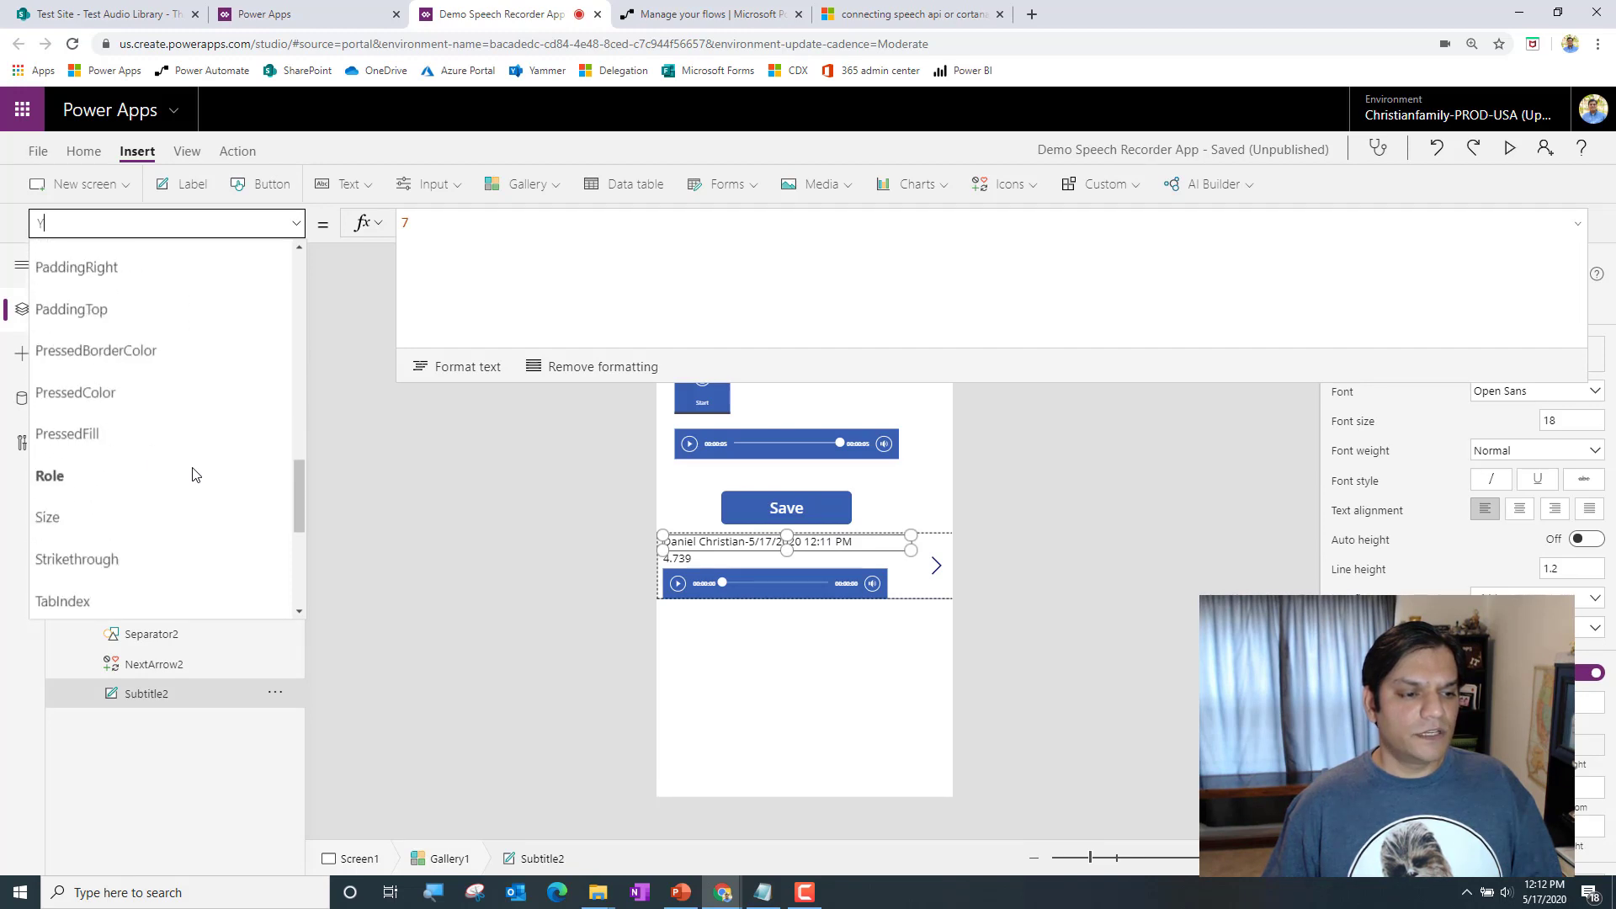
{"action": "left_click", "coordinate": [170, 436]}
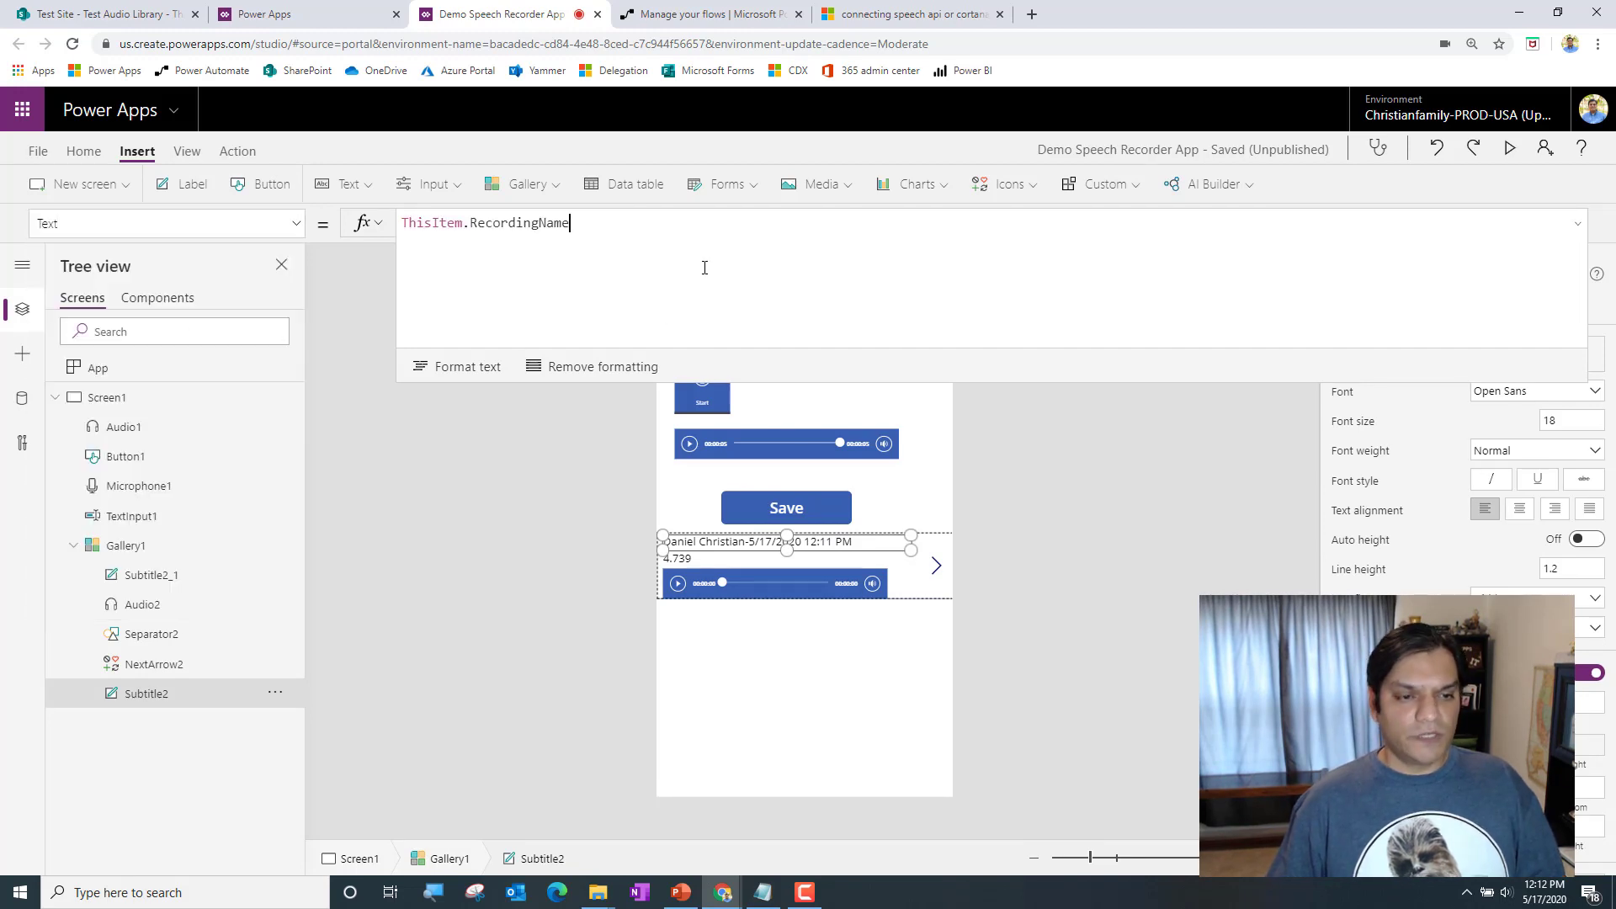
{"action": "type", "text": "\"File N"}
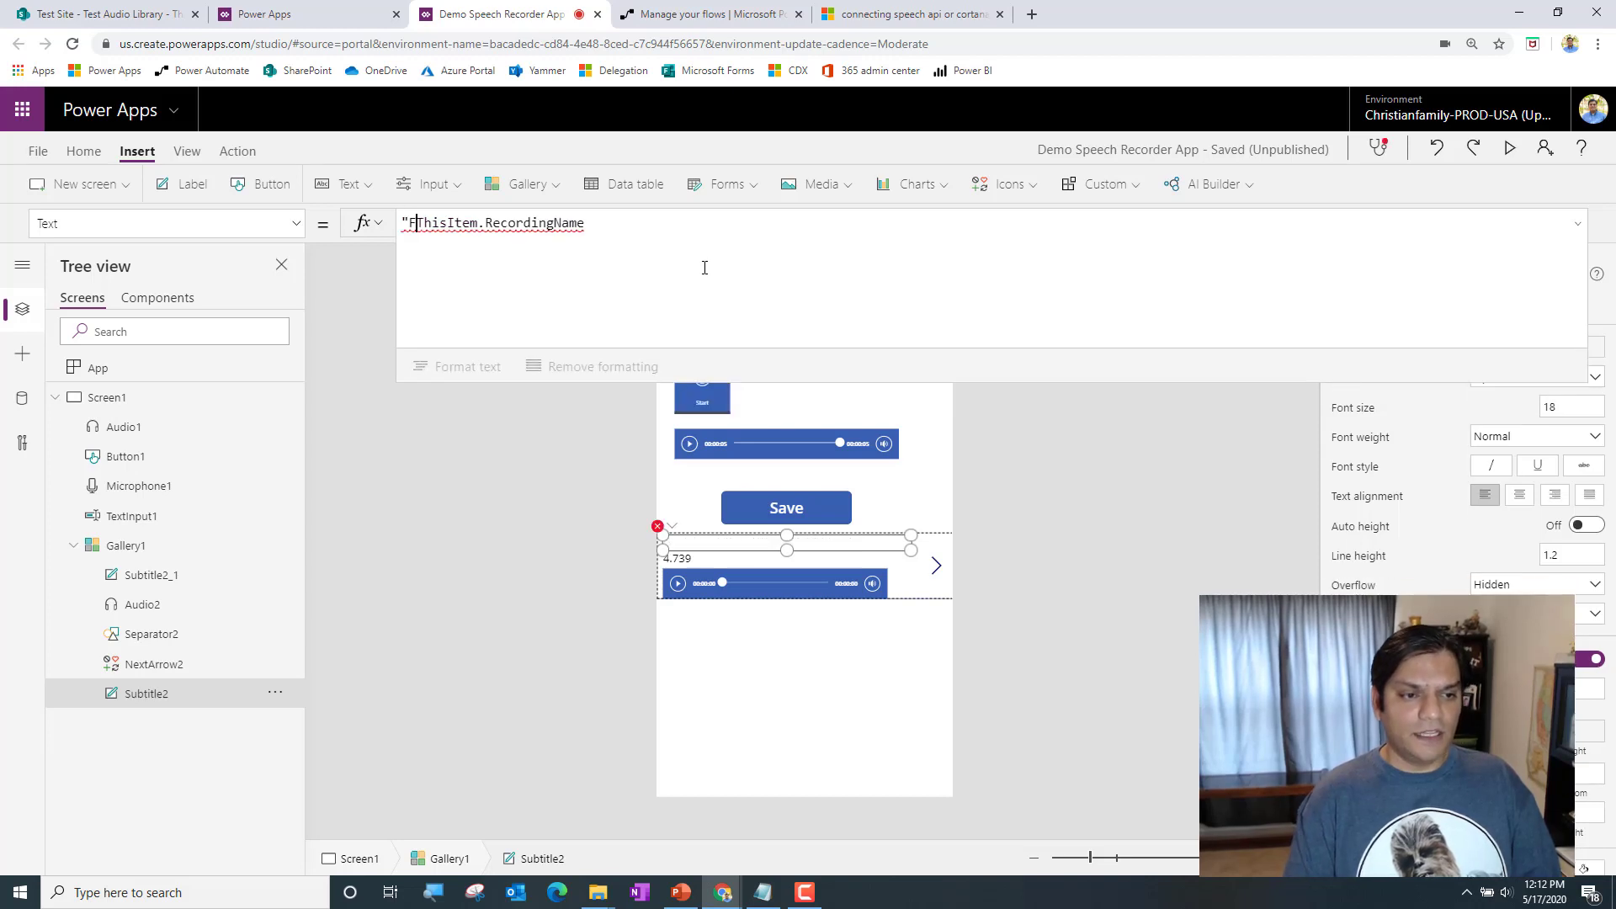
{"action": "type", "text": "ame"}
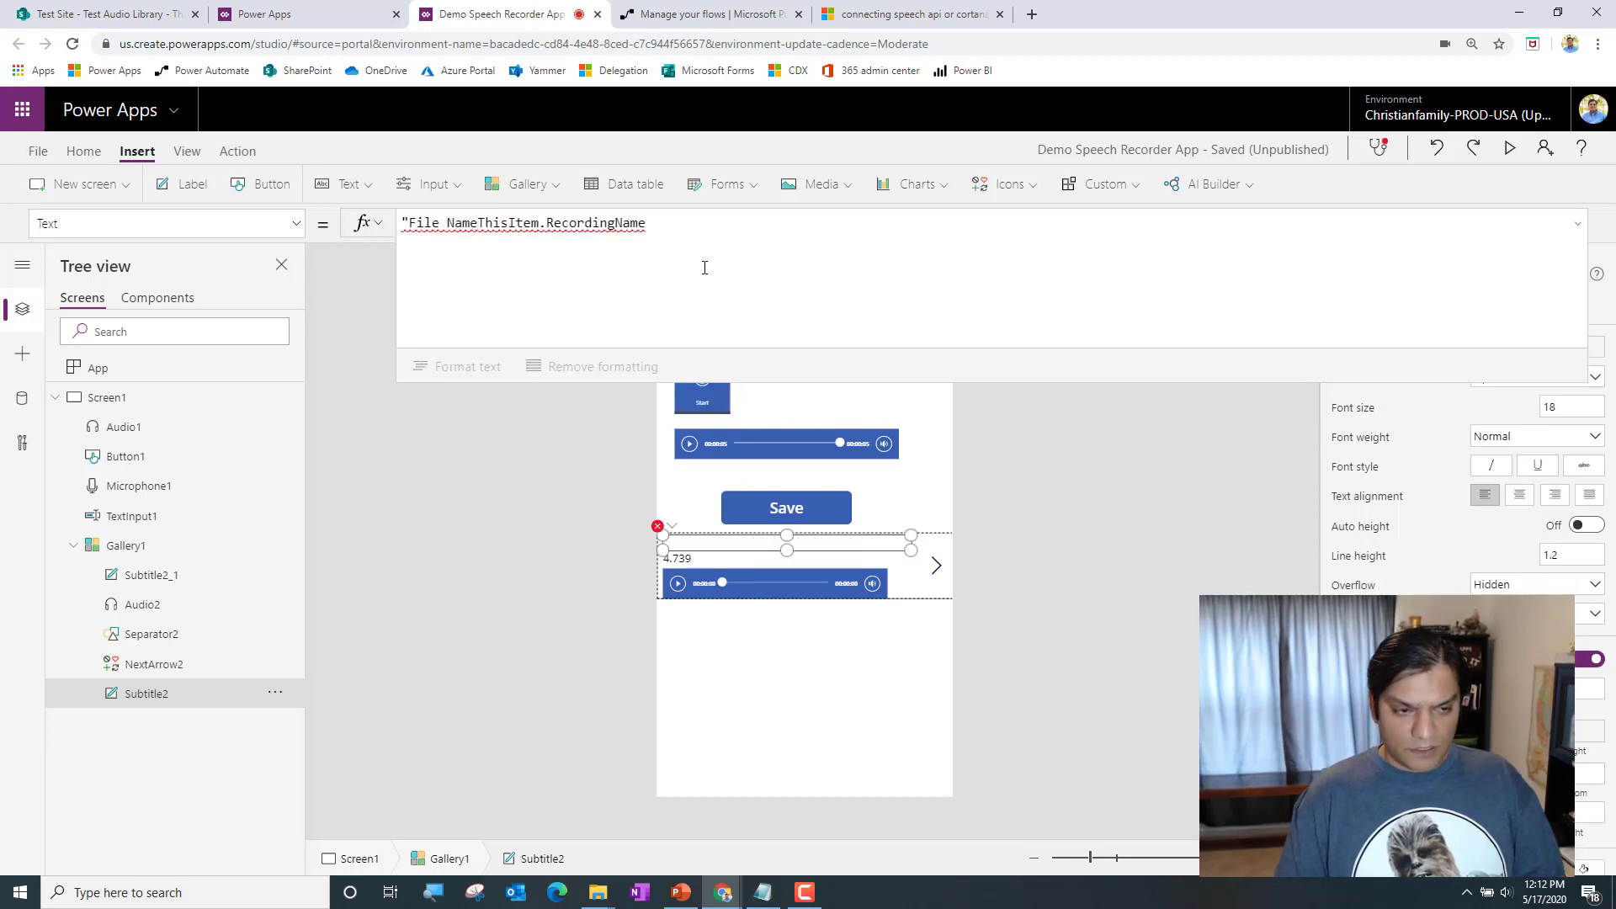
{"action": "type", "text": "\" \" &"}
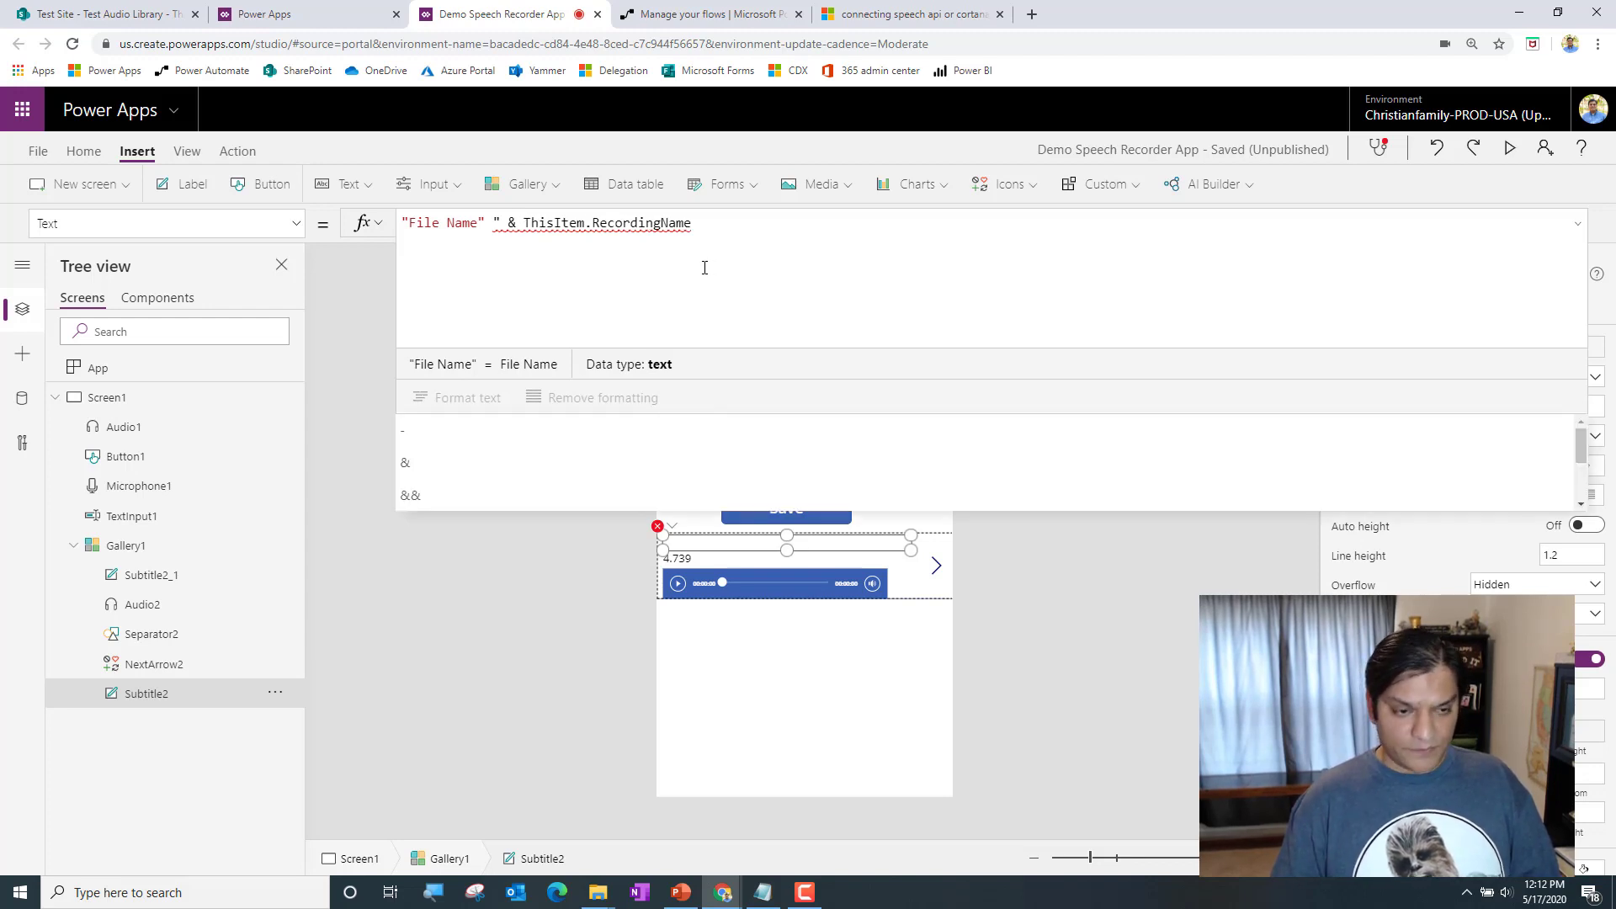
{"action": "key", "text": "Left"}
{"action": "key", "text": "Left"}
{"action": "key", "text": "Left"}
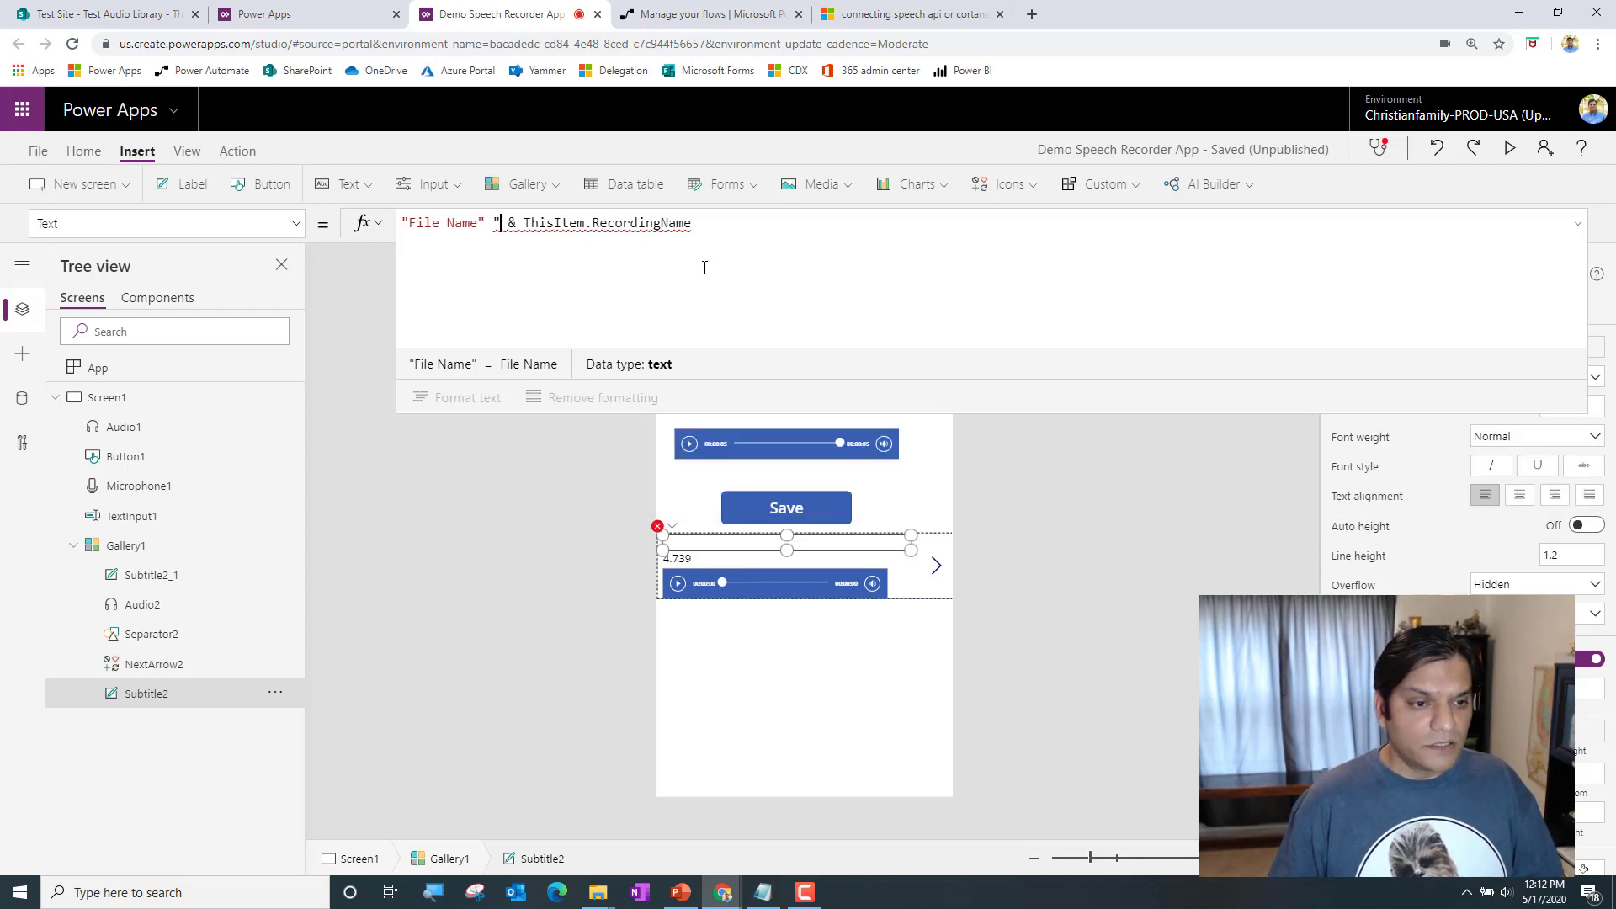
{"action": "key", "text": "BackSpace"}
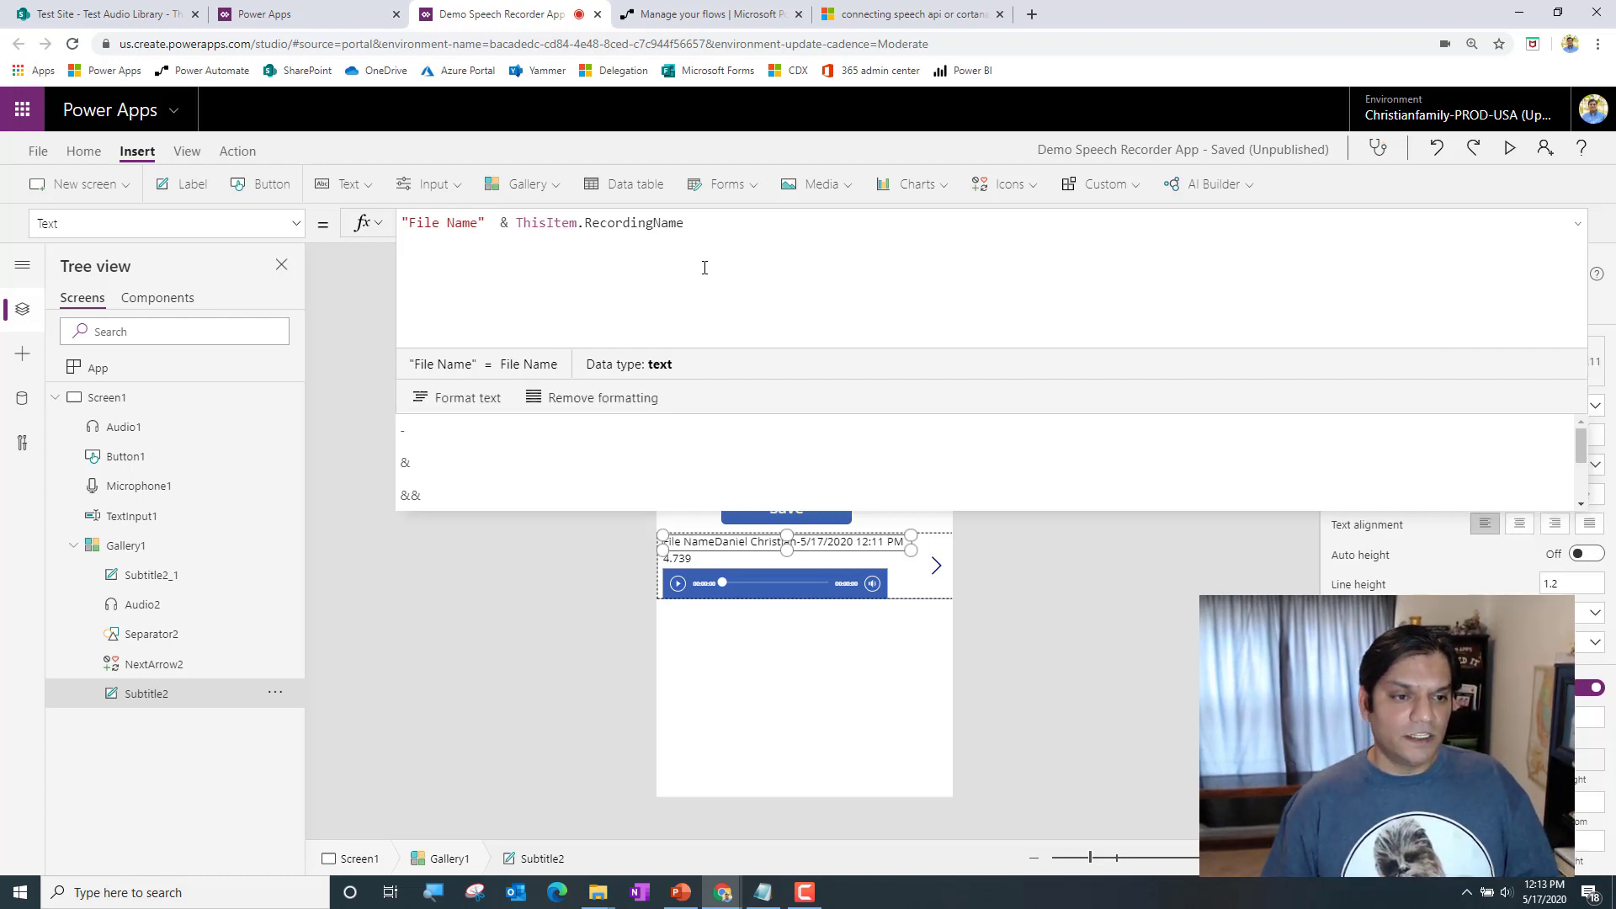
{"action": "key", "text": "Left"}
{"action": "key", "text": "Left"}
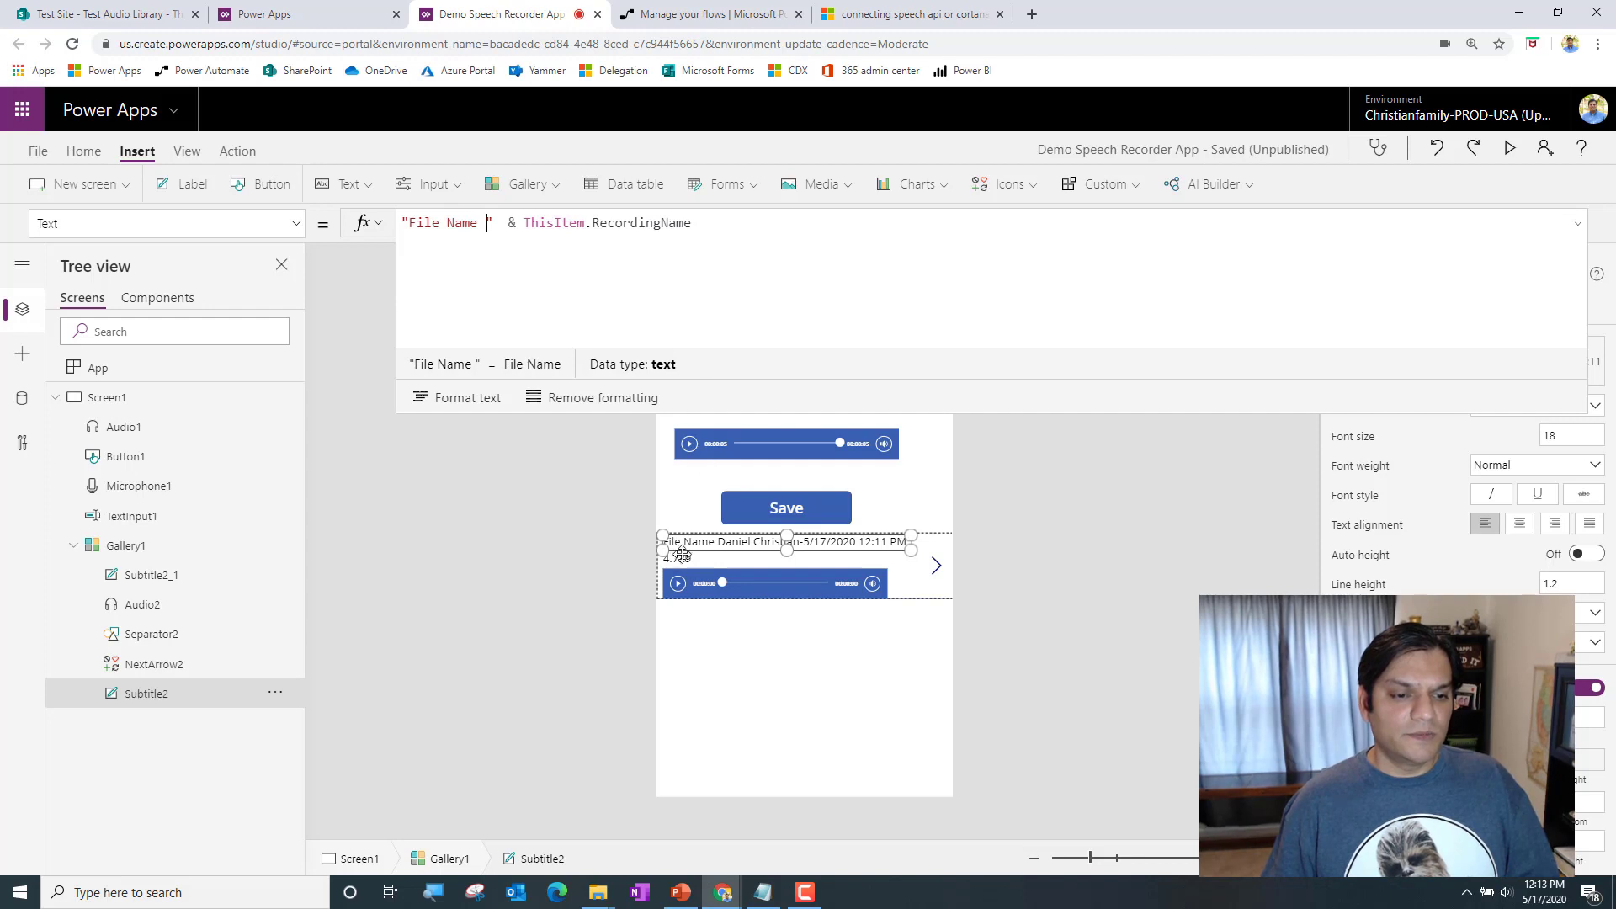
Set the duration label's Text property to "Duration: " & ThisItem.Duration and collapse the expanded formula bar
{"action": "left_click", "coordinate": [678, 559]}
{"action": "key", "text": "Home"}
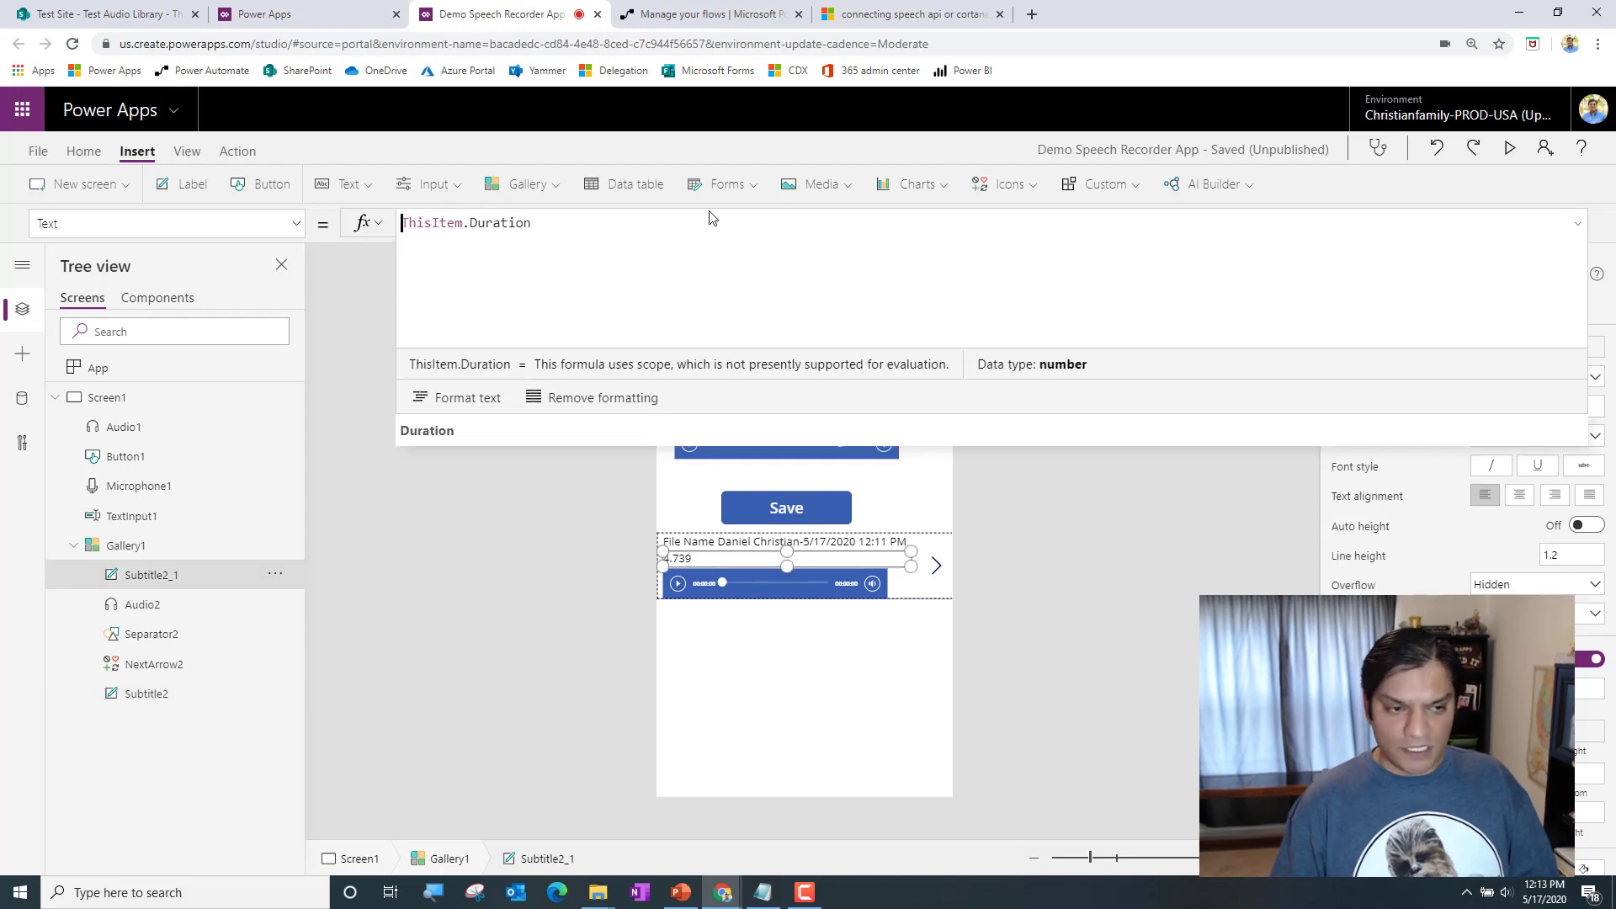
{"action": "type", "text": "\"Duration: "}
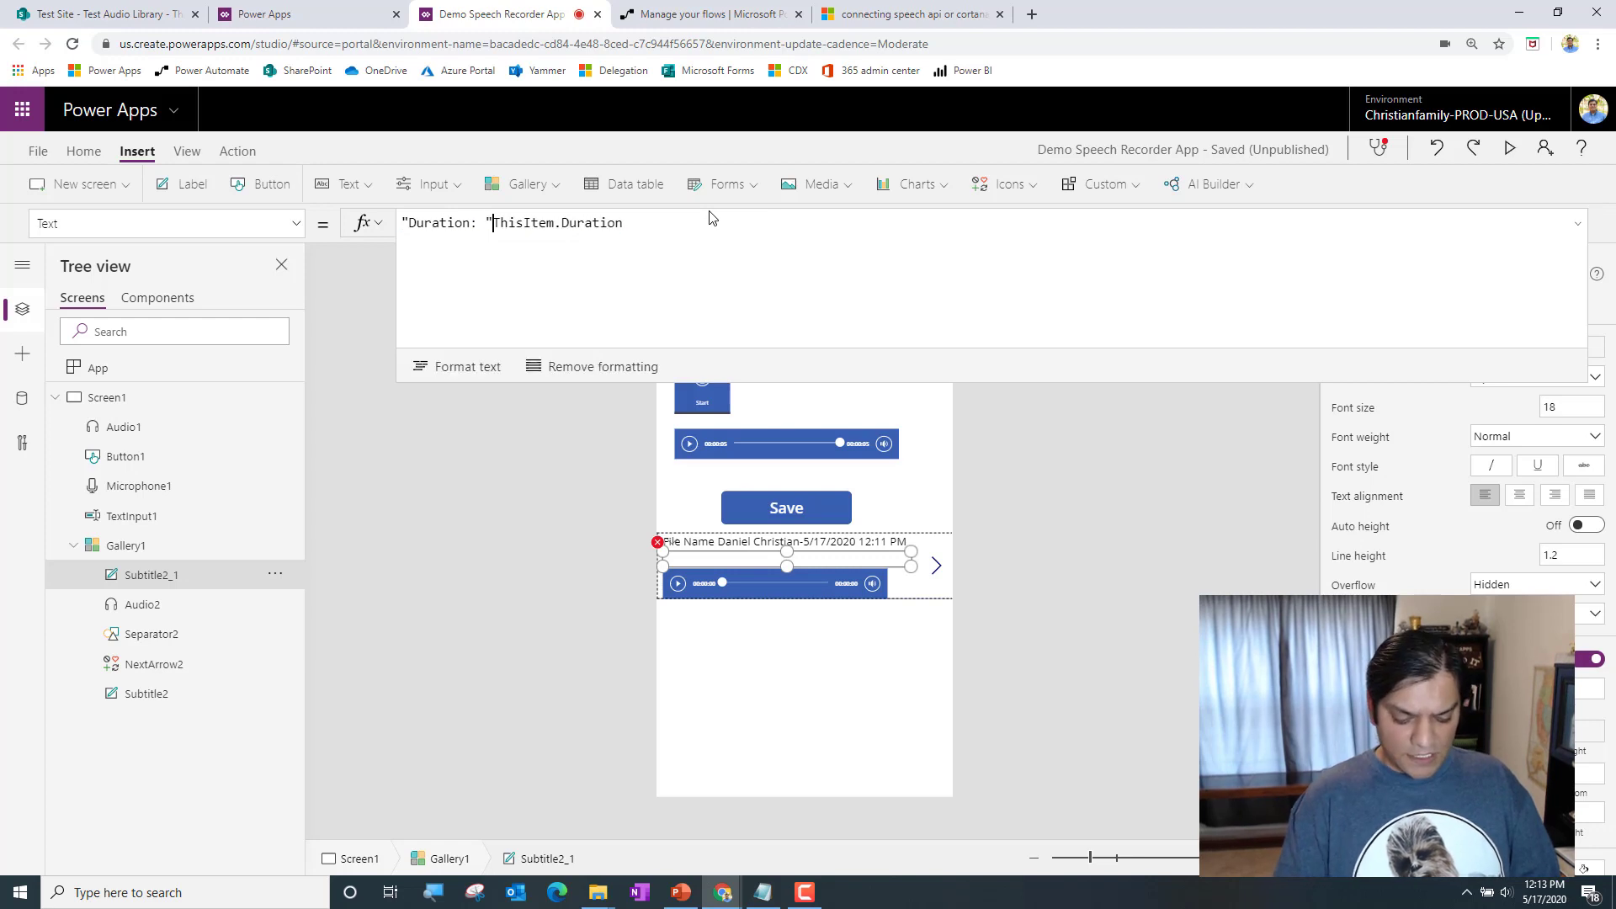
{"action": "type", "text": "\" &"}
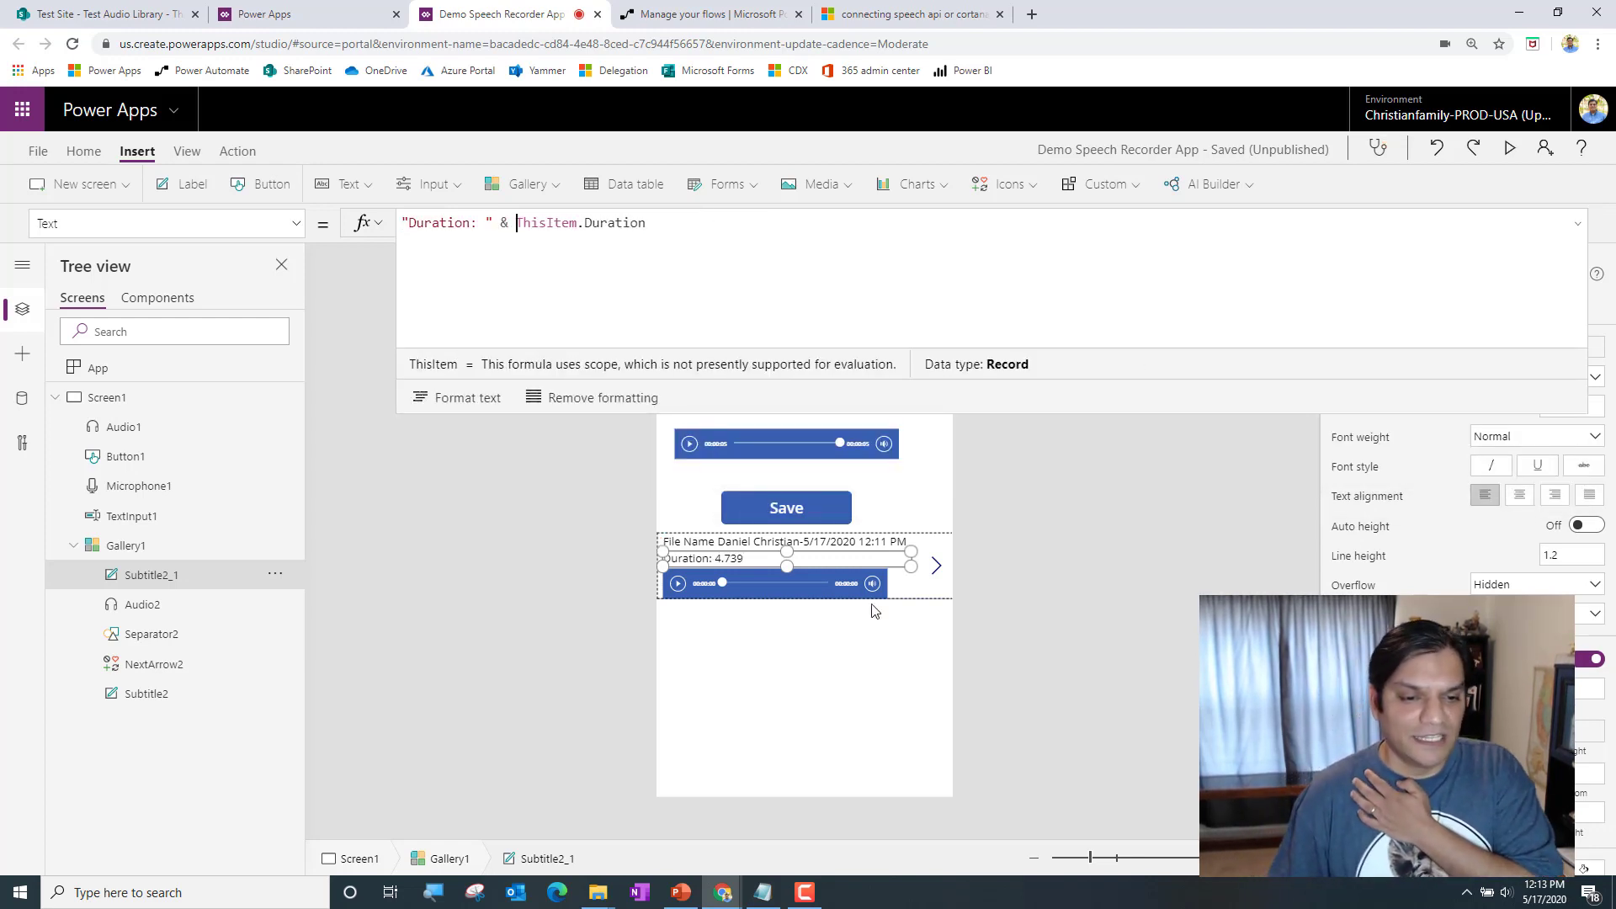
{"action": "left_click", "coordinate": [905, 695]}
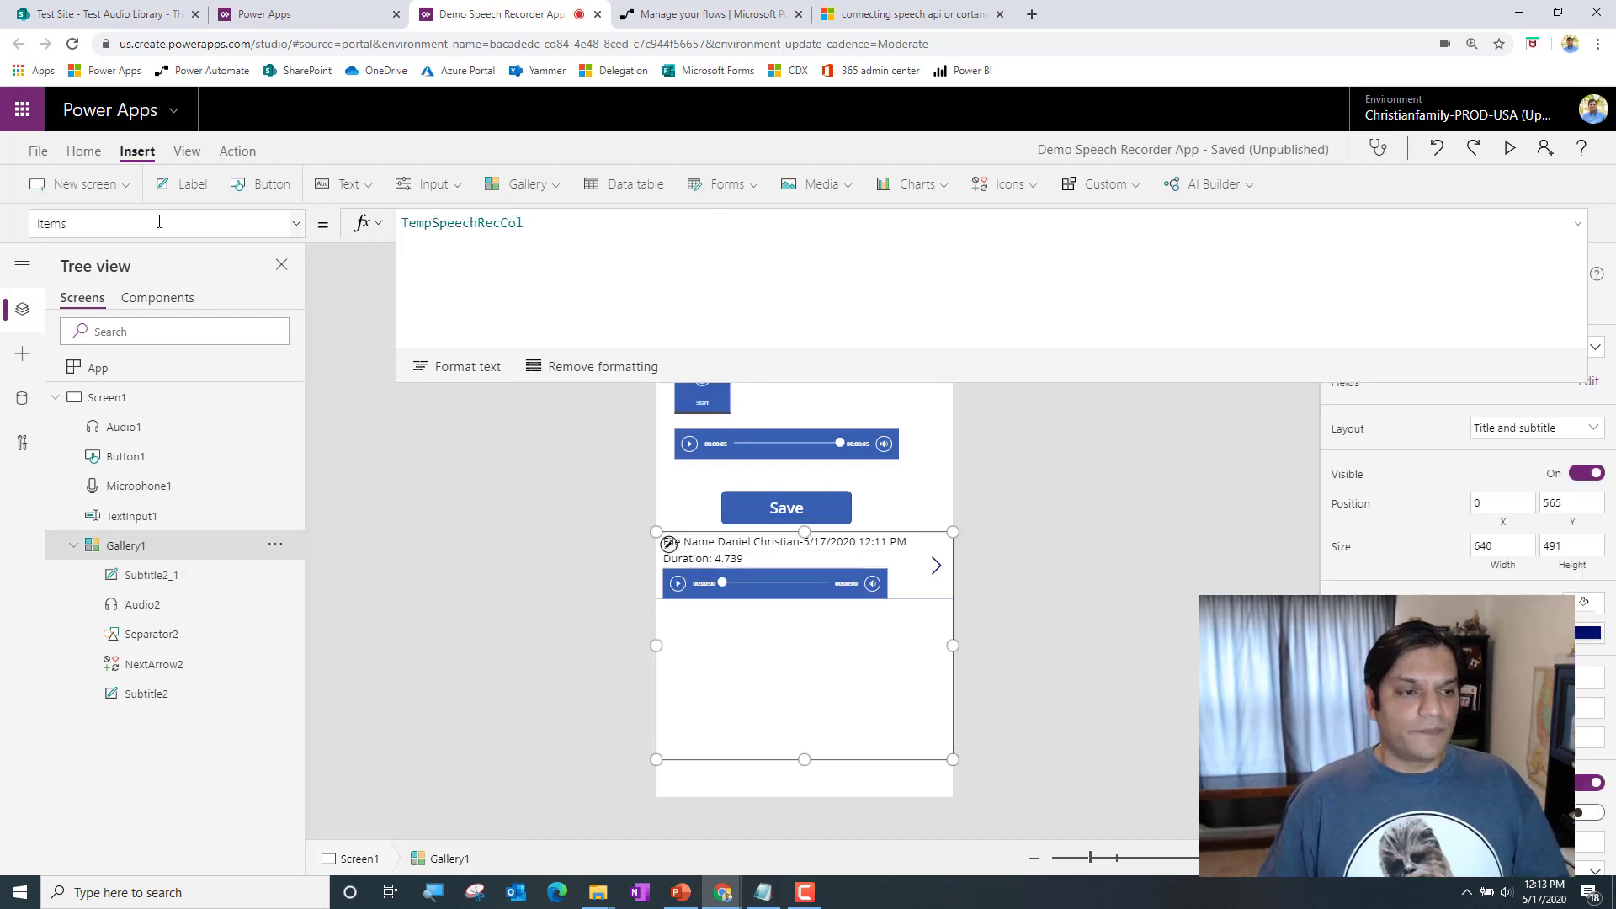
{"action": "left_click", "coordinate": [1576, 223]}
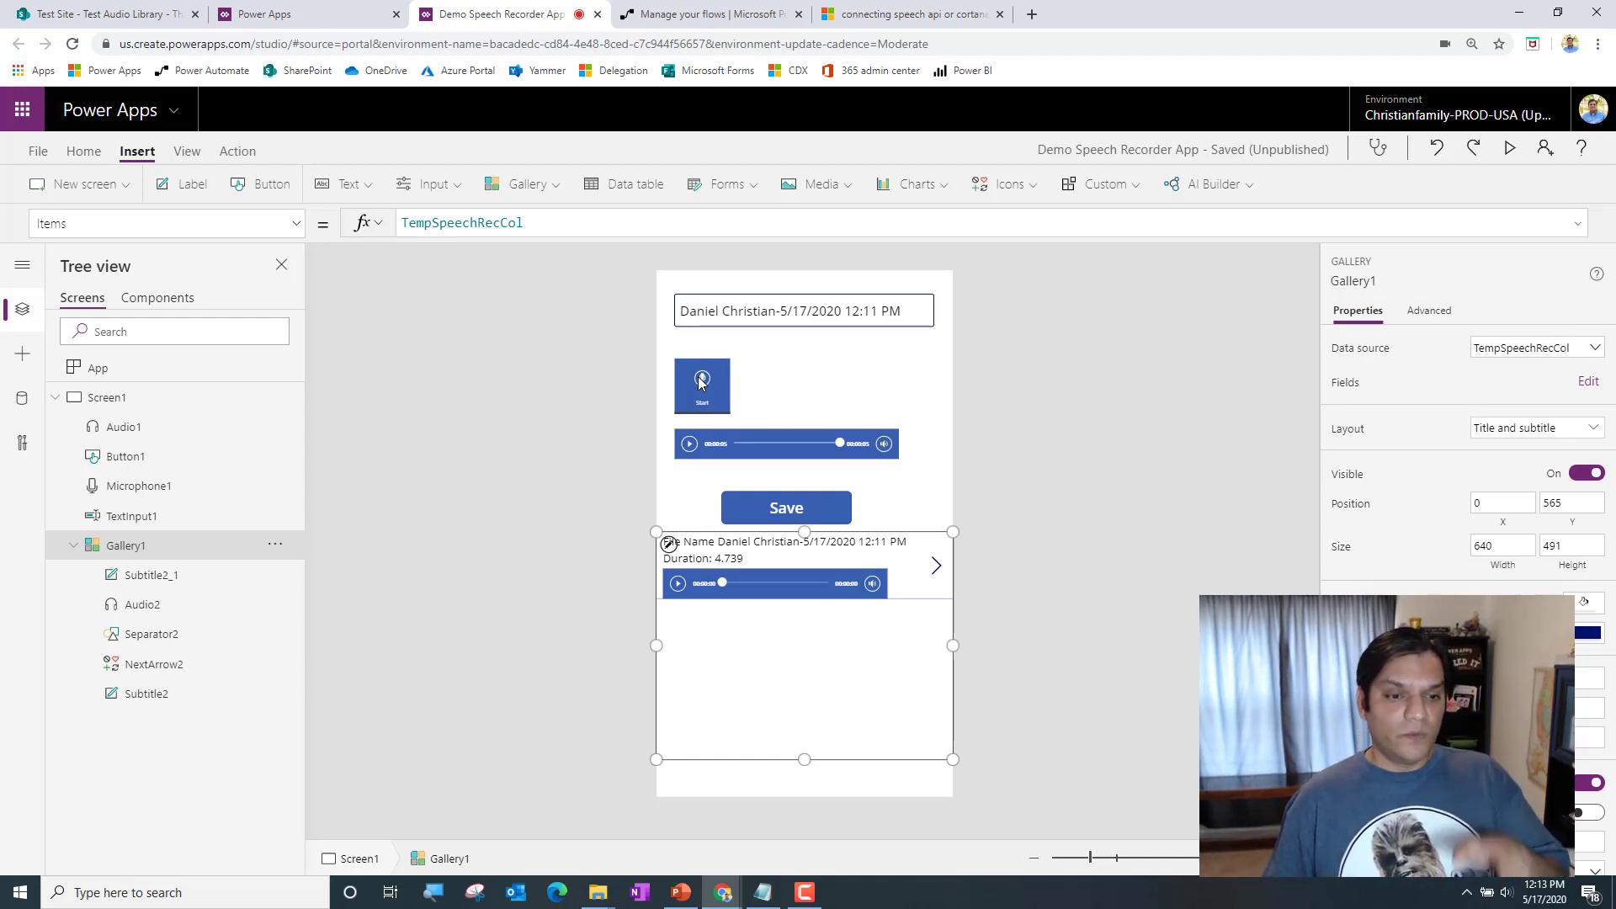
Insert a Save icon on Screen1 and place it in the app screen's lower-right corner at X 576, Y 1072
{"action": "left_click", "coordinate": [912, 795]}
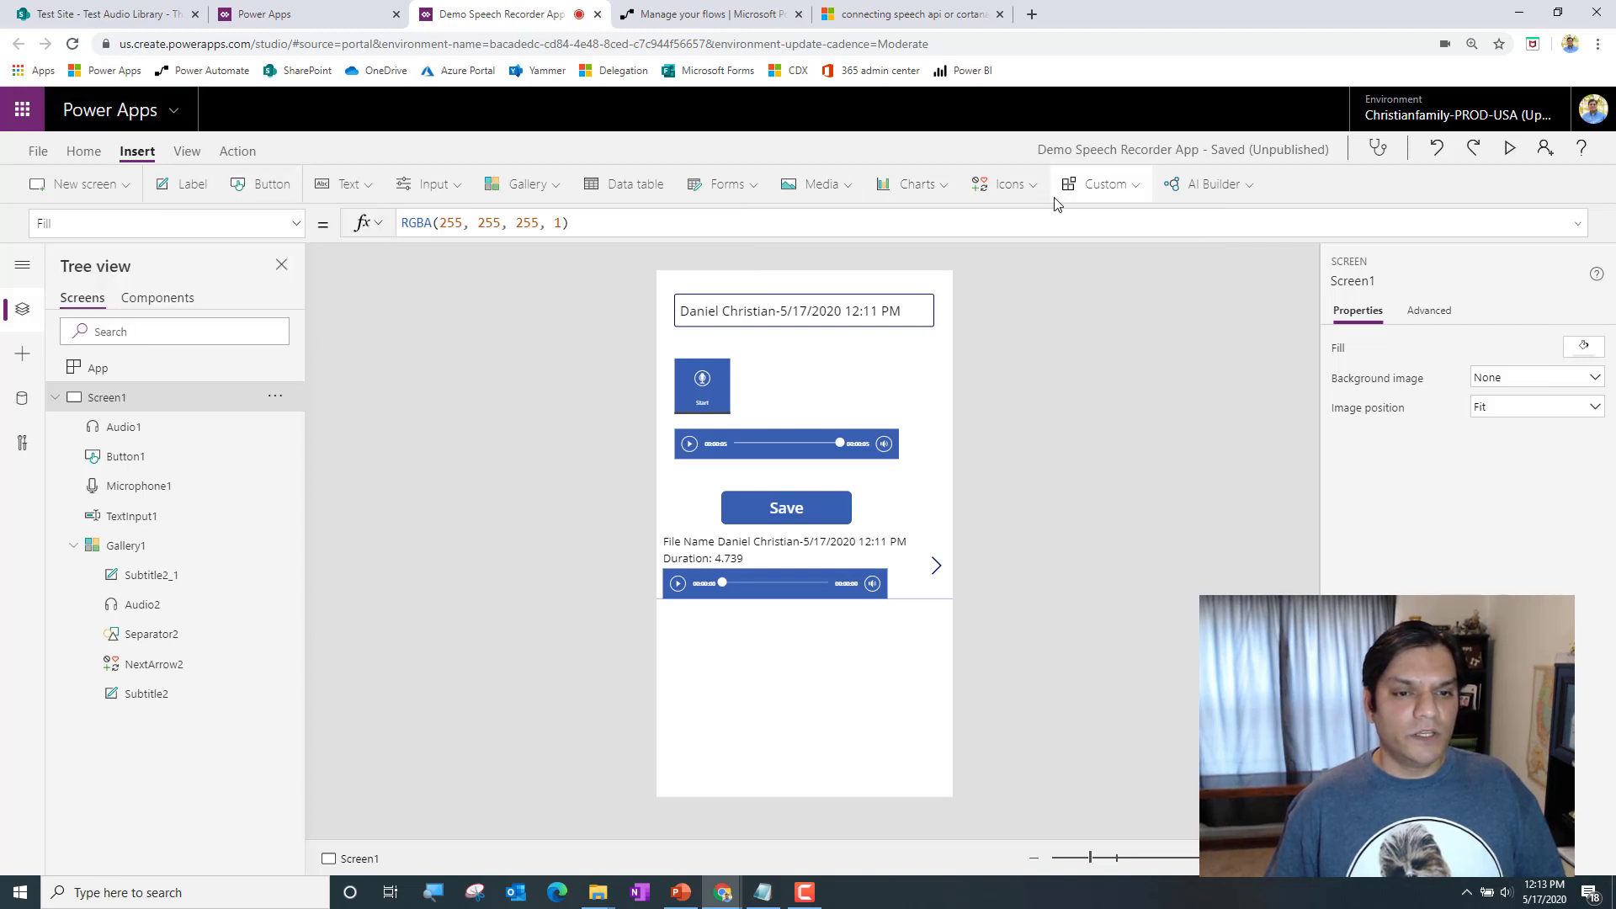
{"action": "left_click", "coordinate": [1033, 188]}
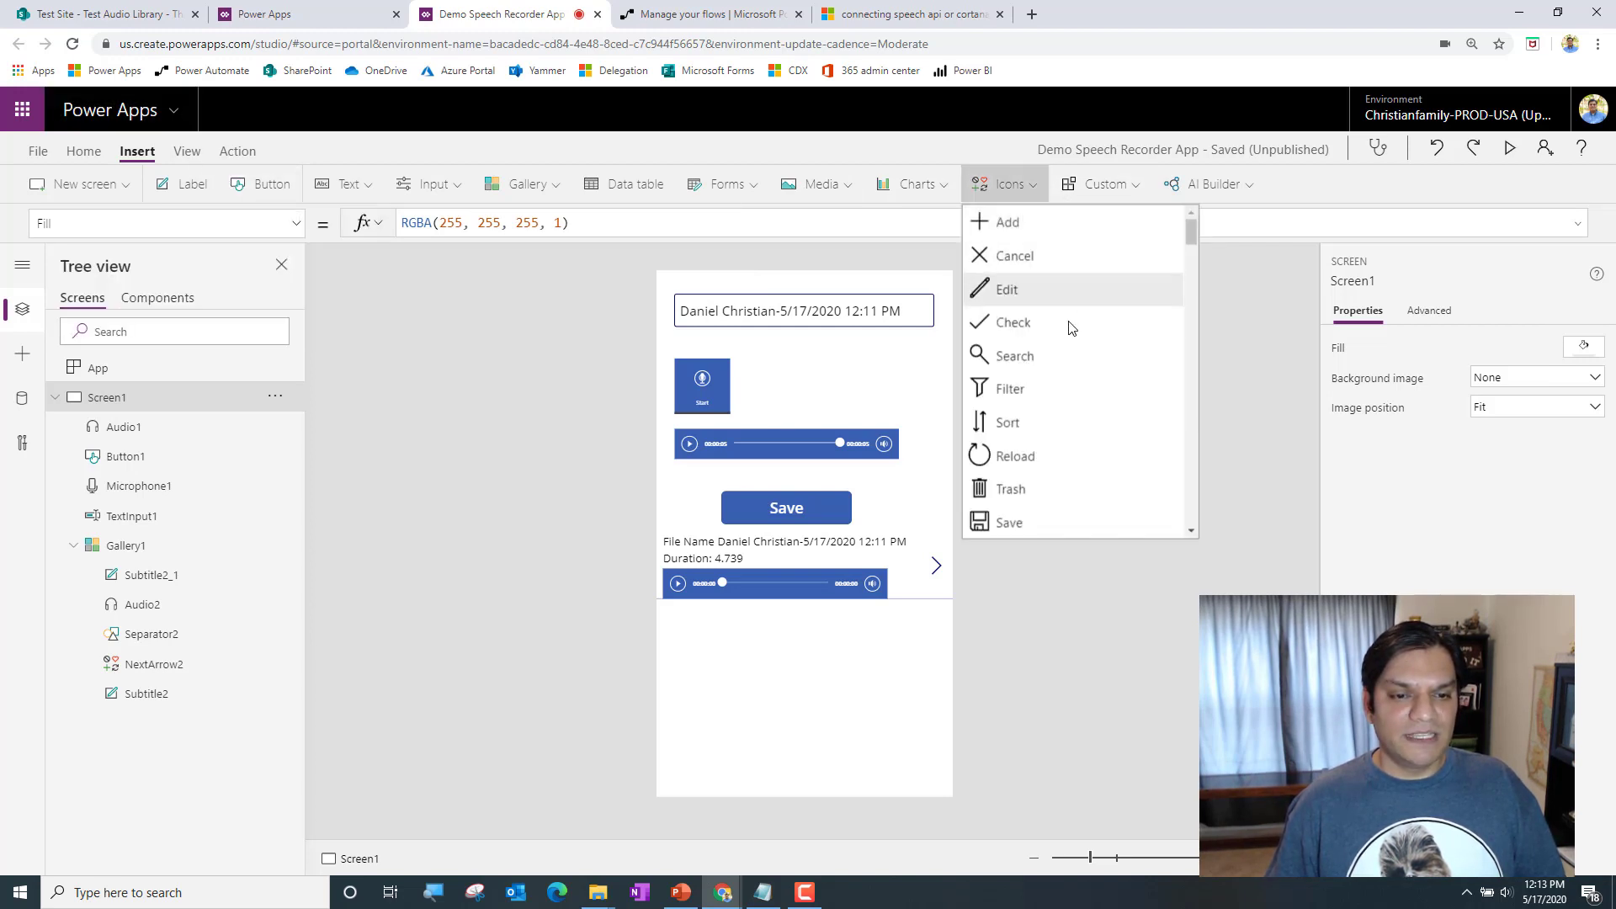
{"action": "left_click", "coordinate": [1052, 522]}
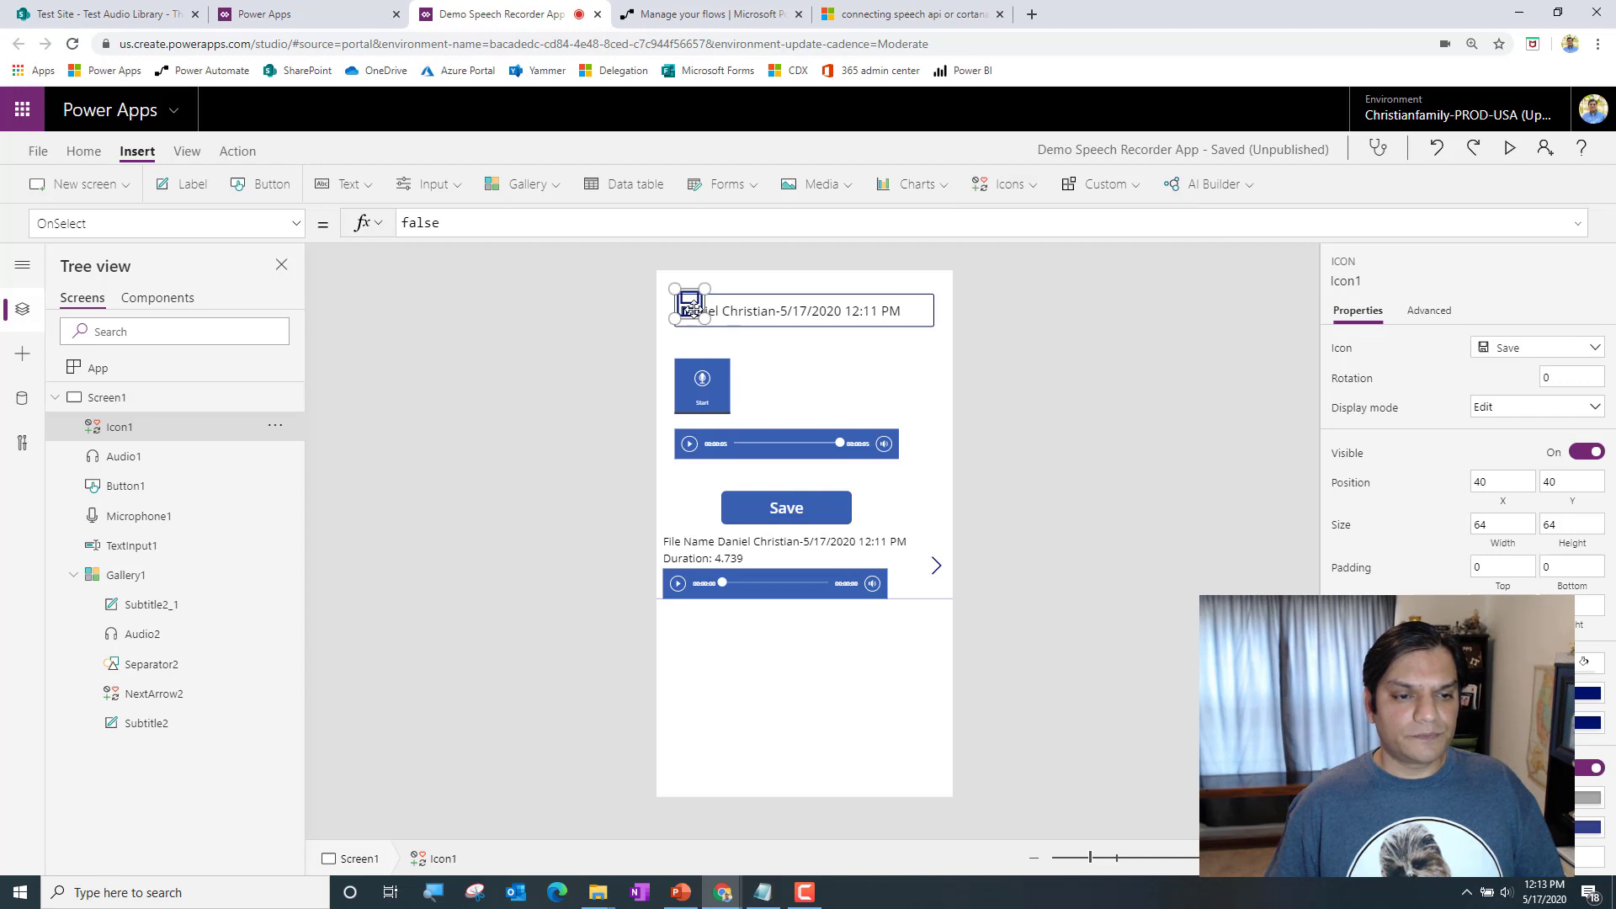
{"action": "left_click_drag", "start_coordinate": [692, 308], "coordinate": [939, 785]}
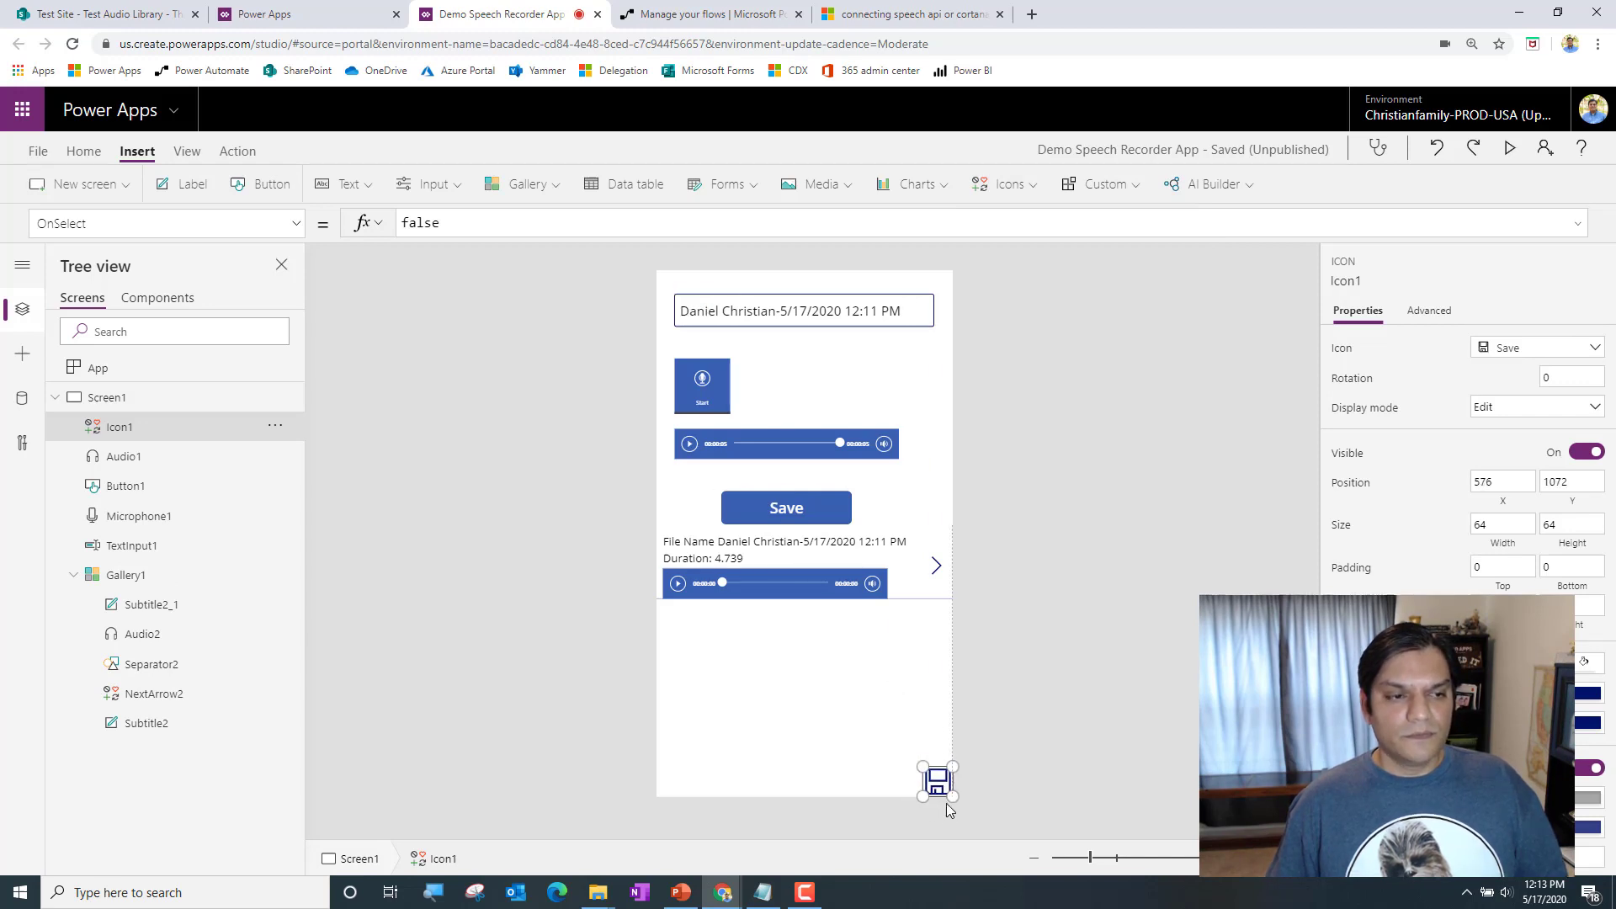
Save and publish the Demo Speech Recorder App, returning to the editing canvas
{"action": "left_click", "coordinate": [37, 151]}
{"action": "left_click", "coordinate": [227, 431]}
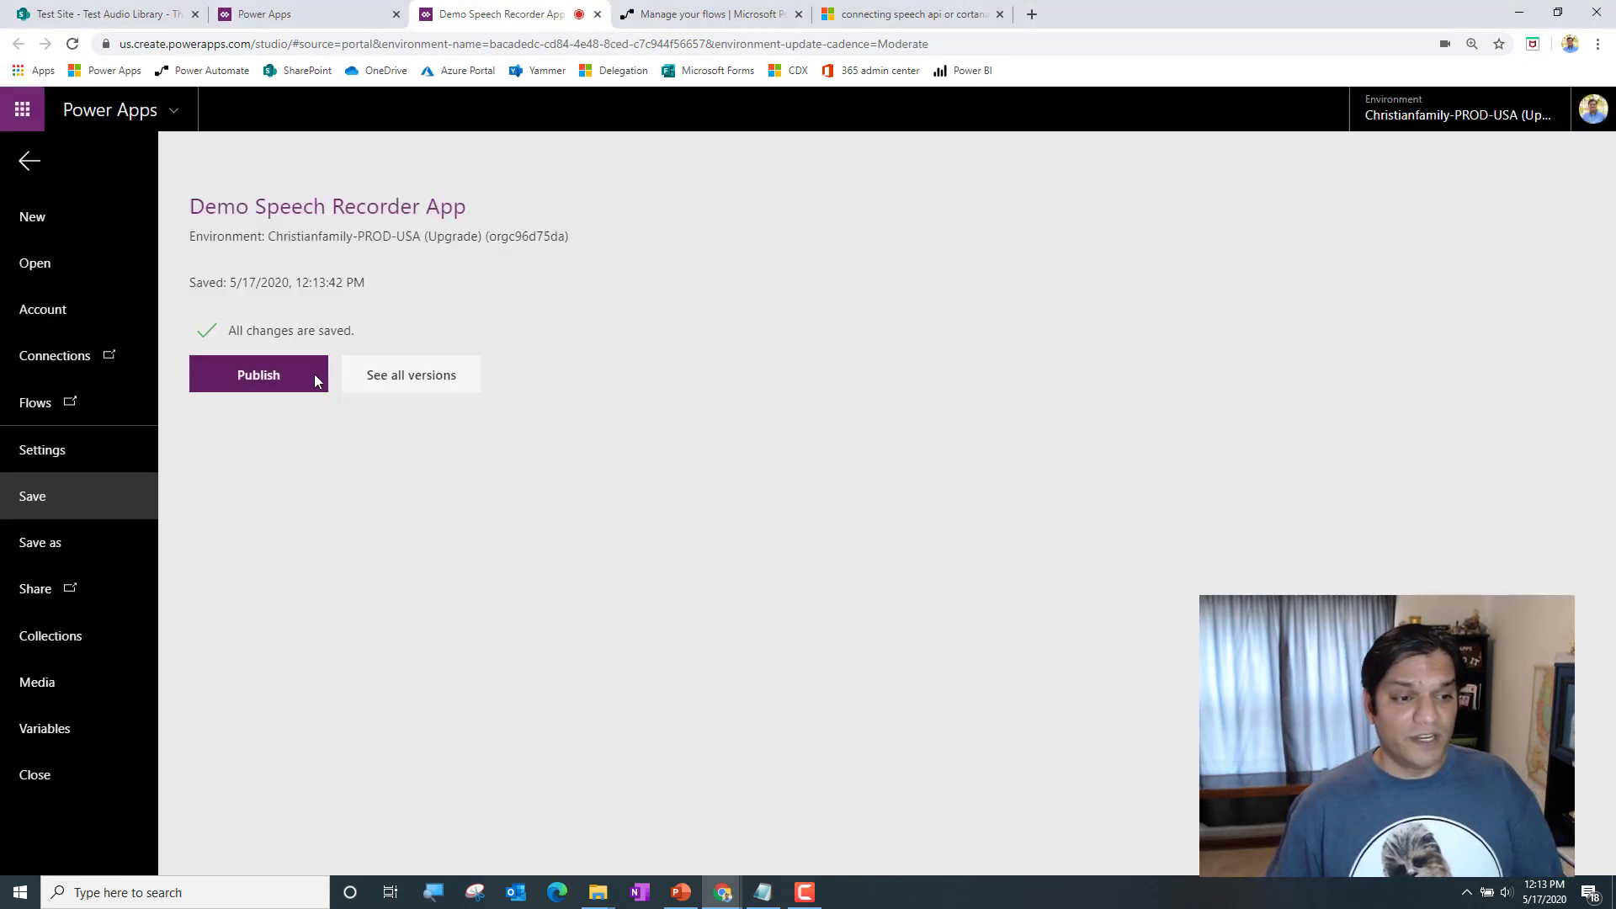
{"action": "left_click", "coordinate": [316, 381]}
{"action": "left_click", "coordinate": [842, 579]}
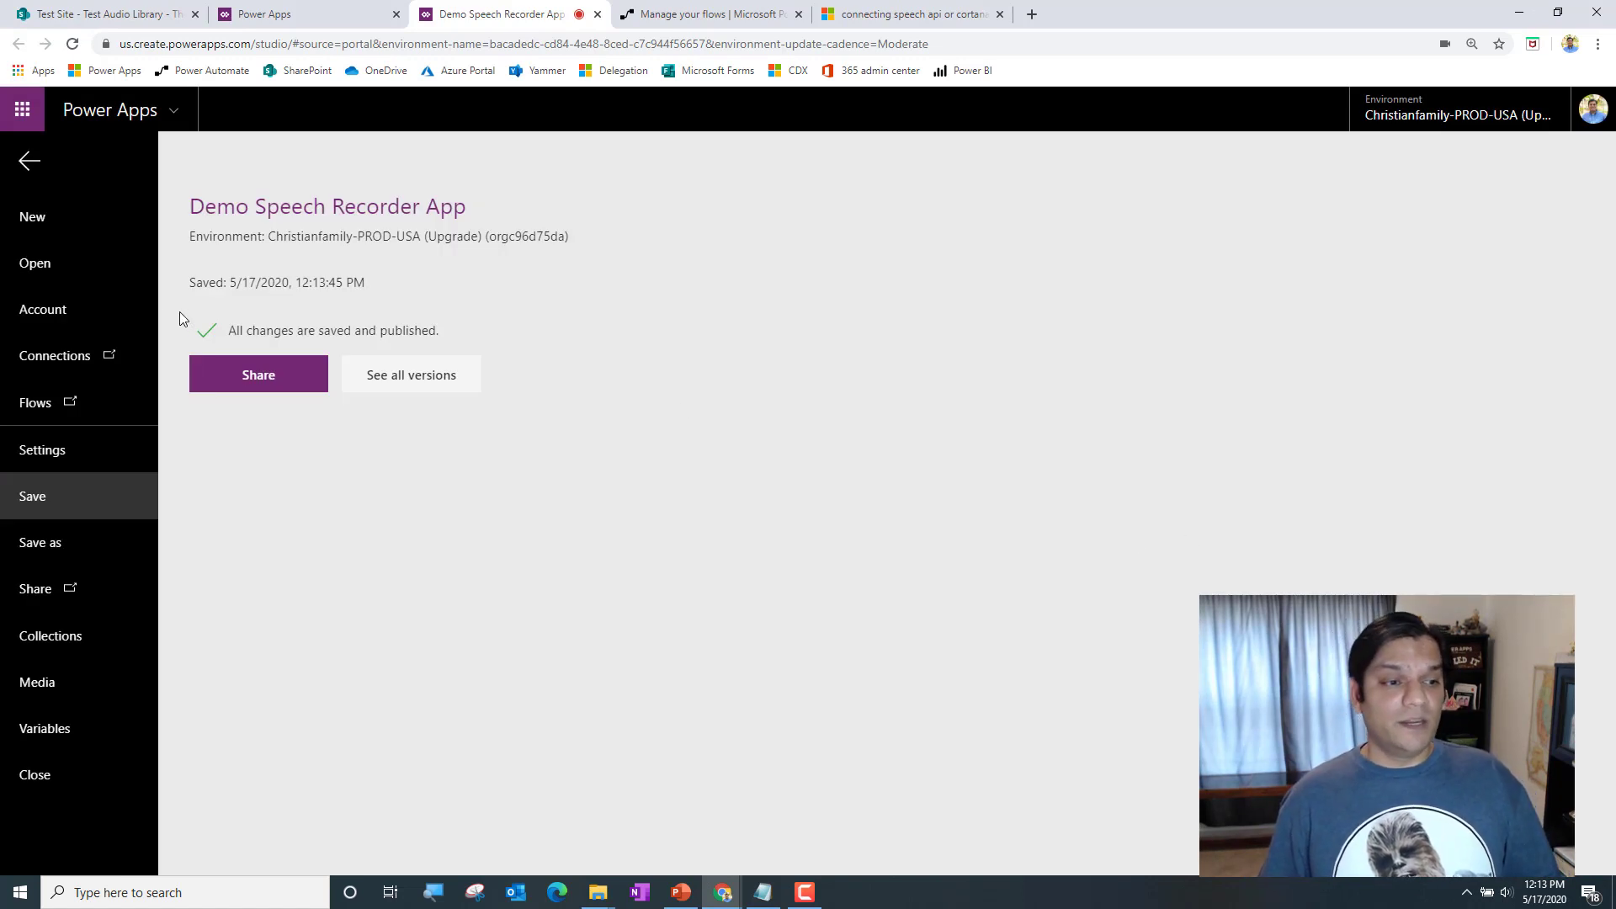
{"action": "left_click", "coordinate": [28, 163]}
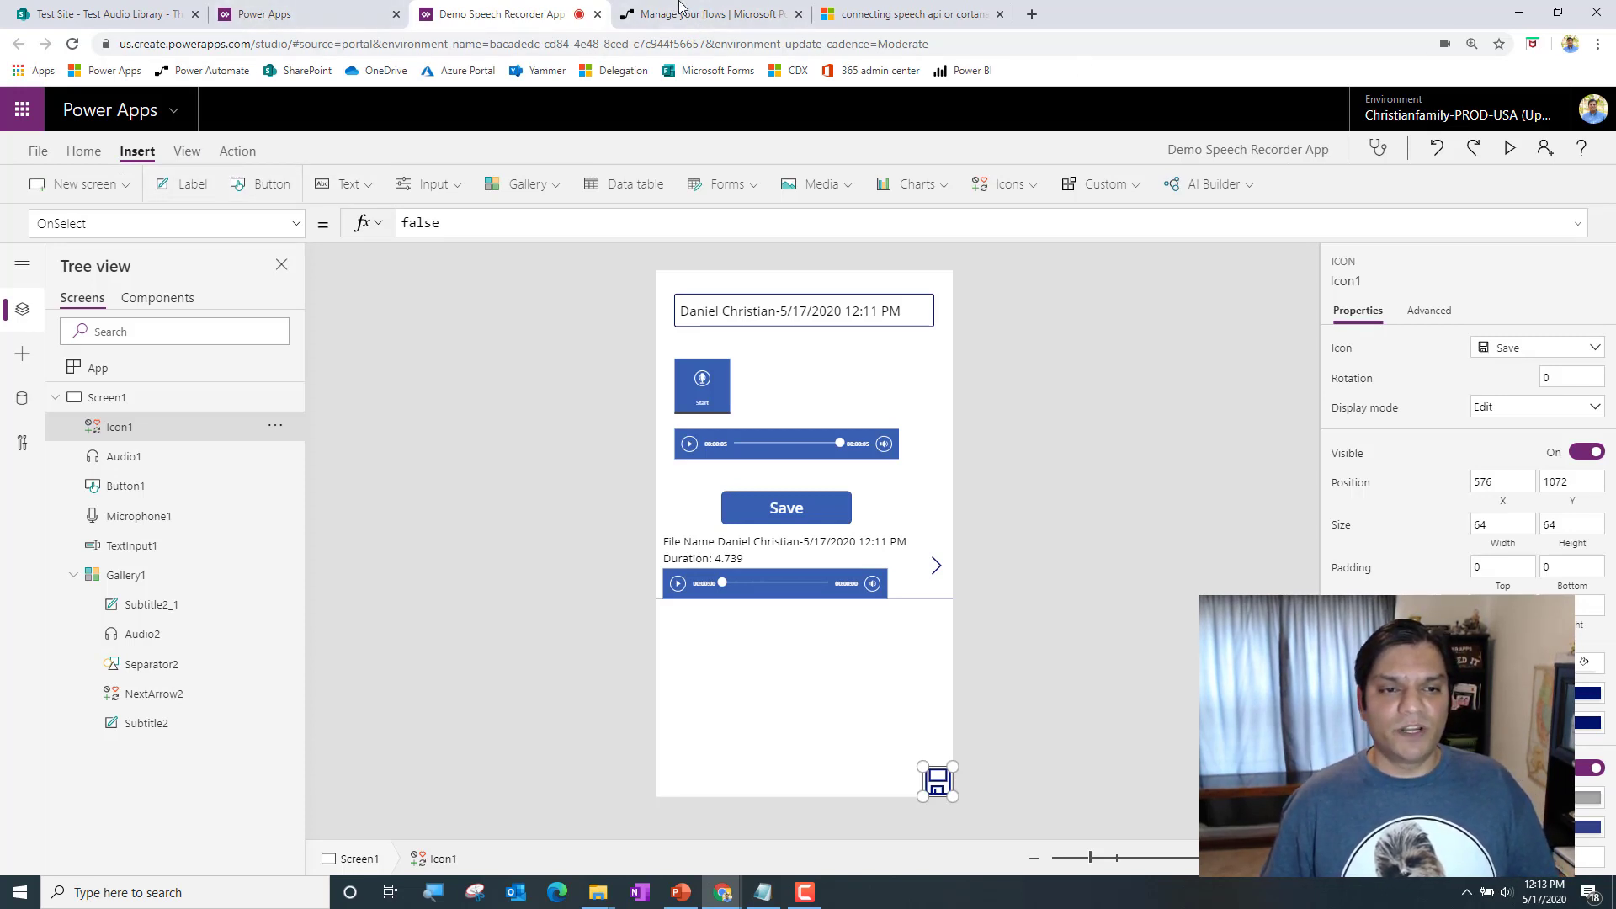
Switch to the Power Automate page of the Save Audio To SPO flow
{"action": "left_click", "coordinate": [648, 14]}
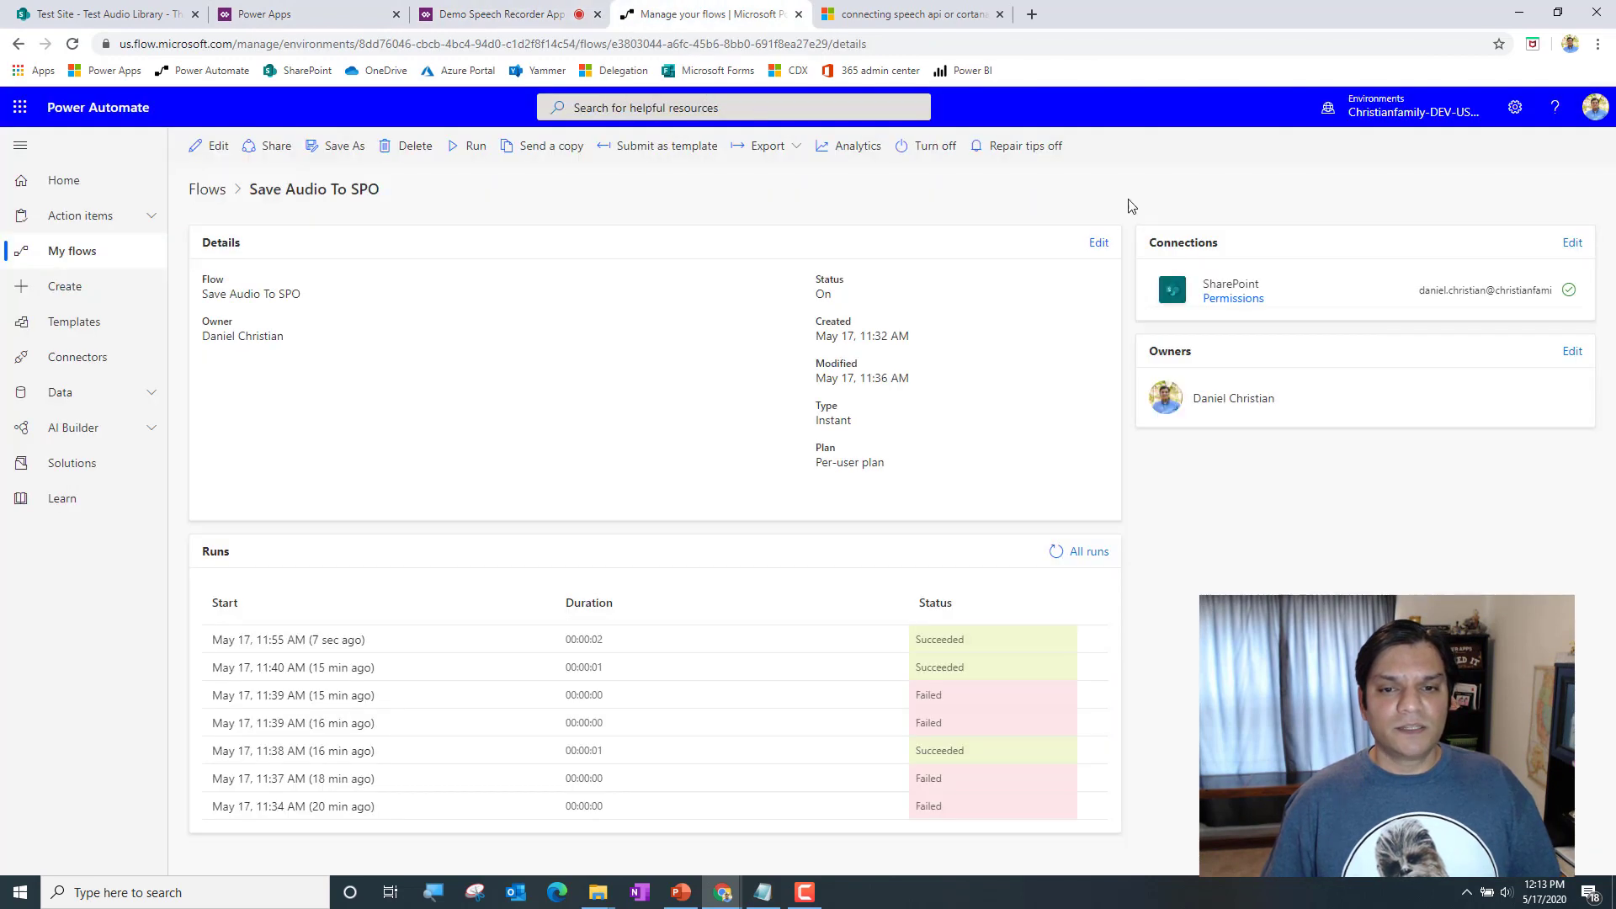
Switch the Power Automate environment to Christianfamily-PROD-USA and close that flow's browser tab
{"action": "left_click", "coordinate": [1415, 110]}
{"action": "left_click", "coordinate": [1494, 286]}
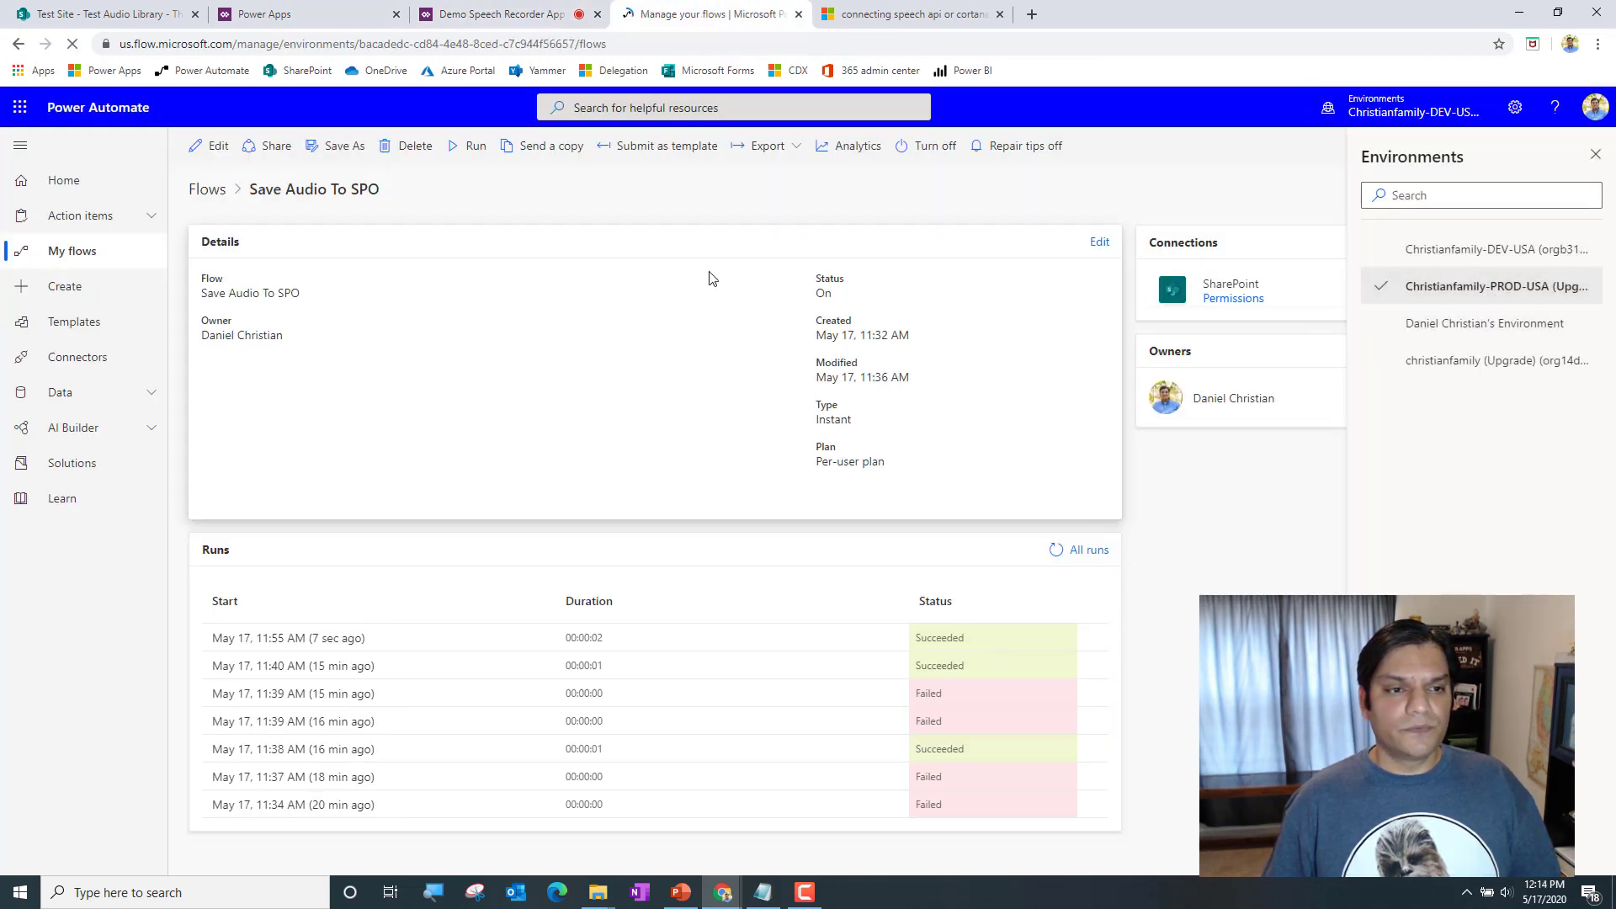
{"action": "middle_click", "coordinate": [676, 12]}
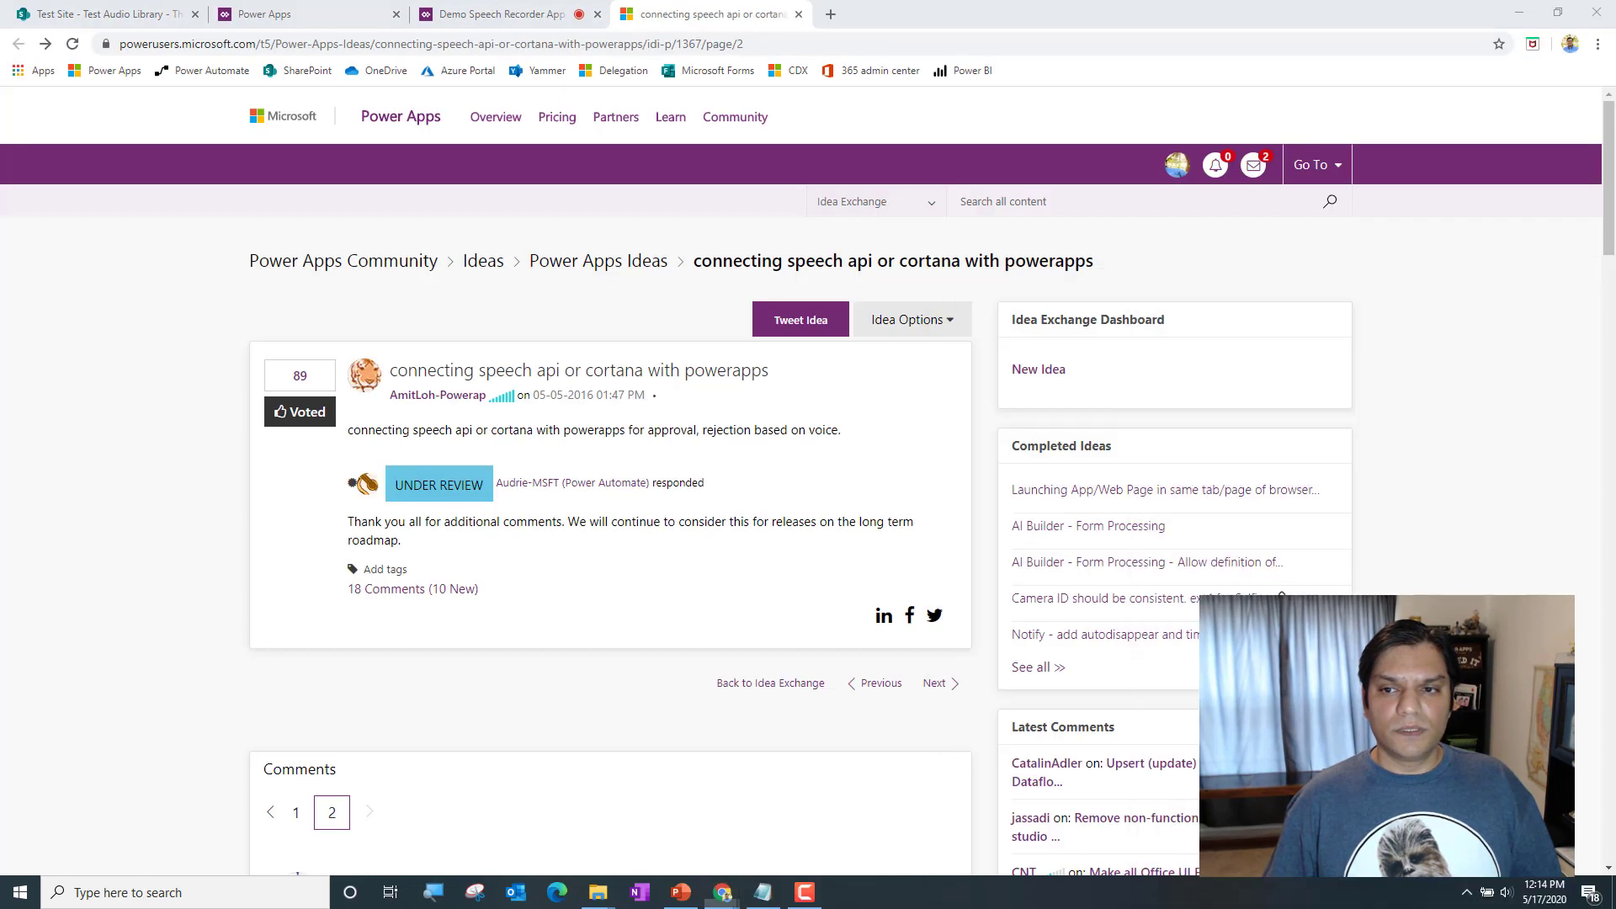
Open Power Automate in a new browser tab, go to My flows and dismiss the reauthentication prompt
{"action": "left_click", "coordinate": [469, 11]}
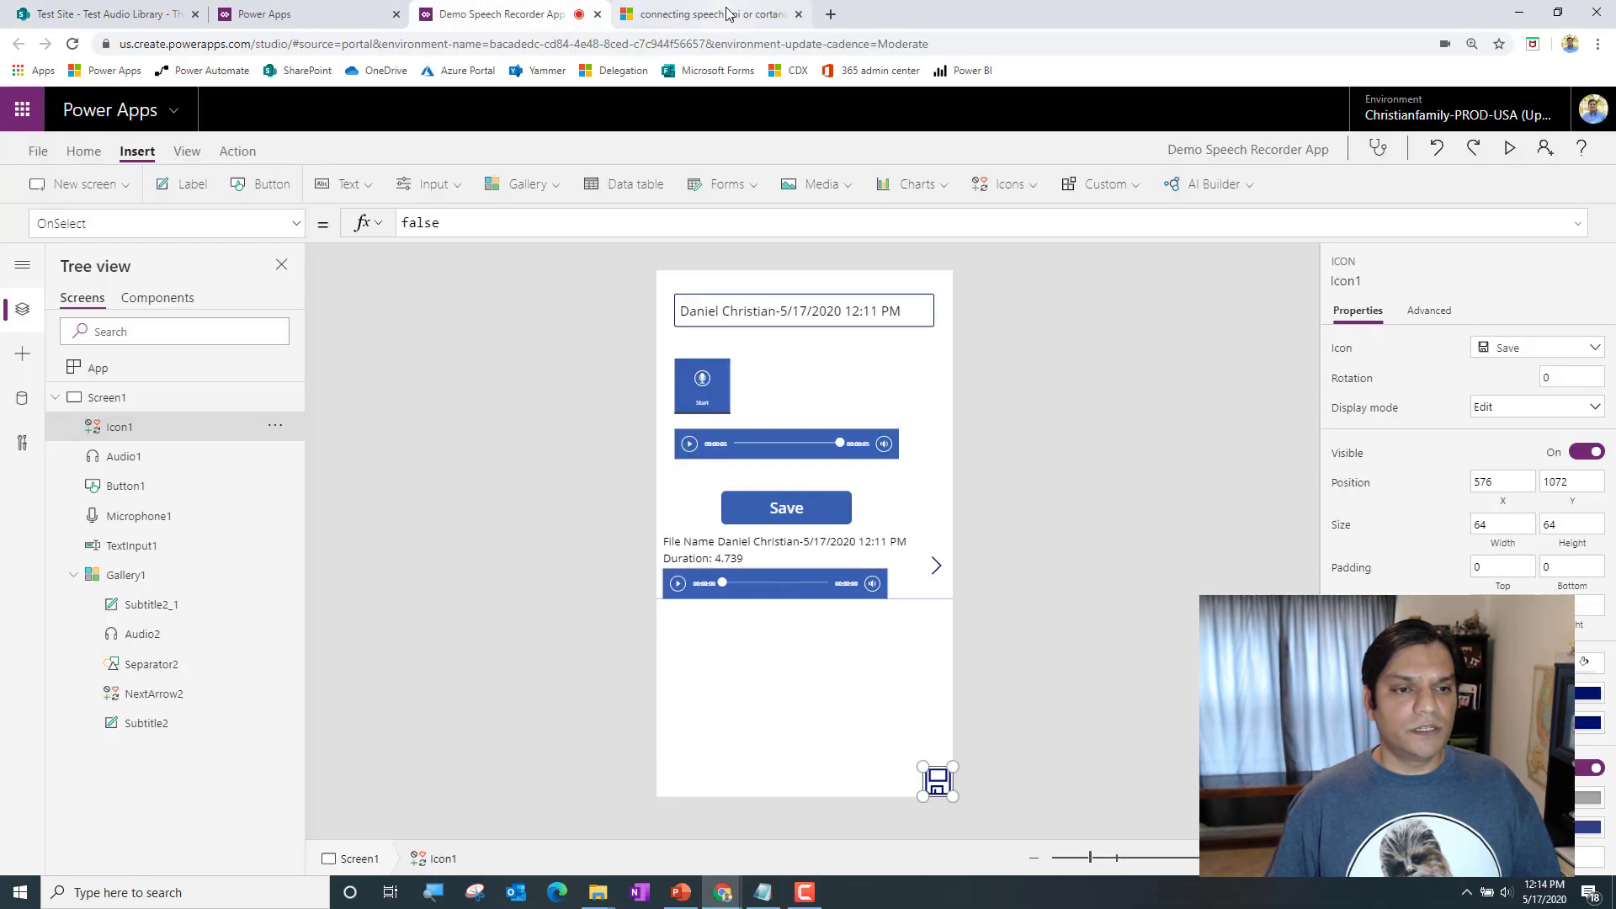
{"action": "left_click", "coordinate": [829, 15]}
{"action": "left_click", "coordinate": [202, 71]}
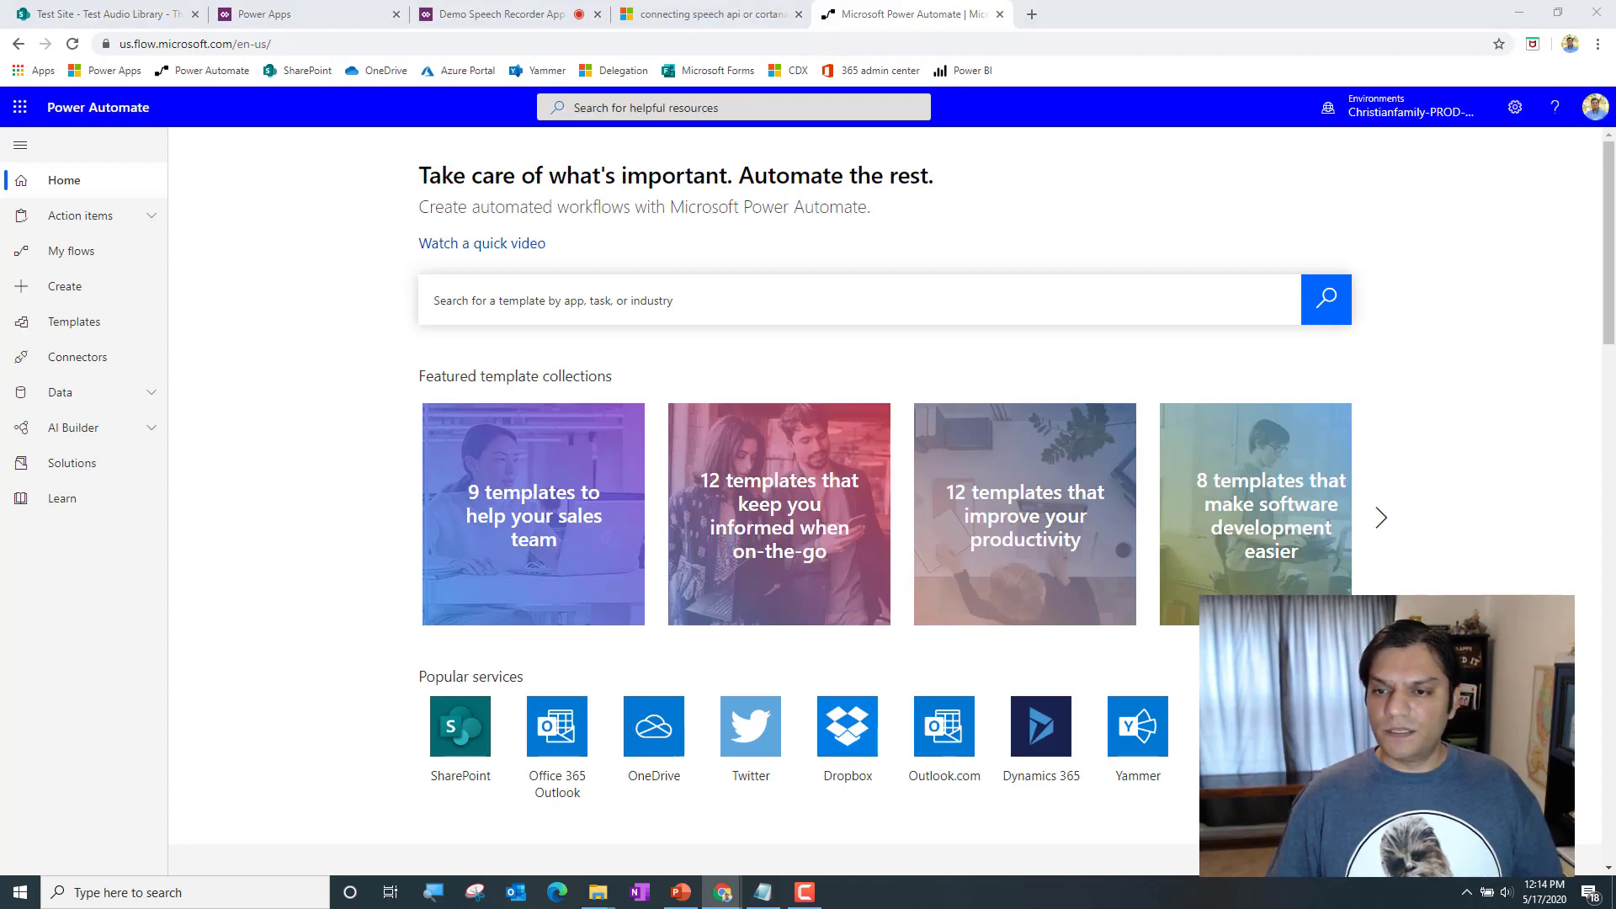
{"action": "left_click", "coordinate": [81, 269]}
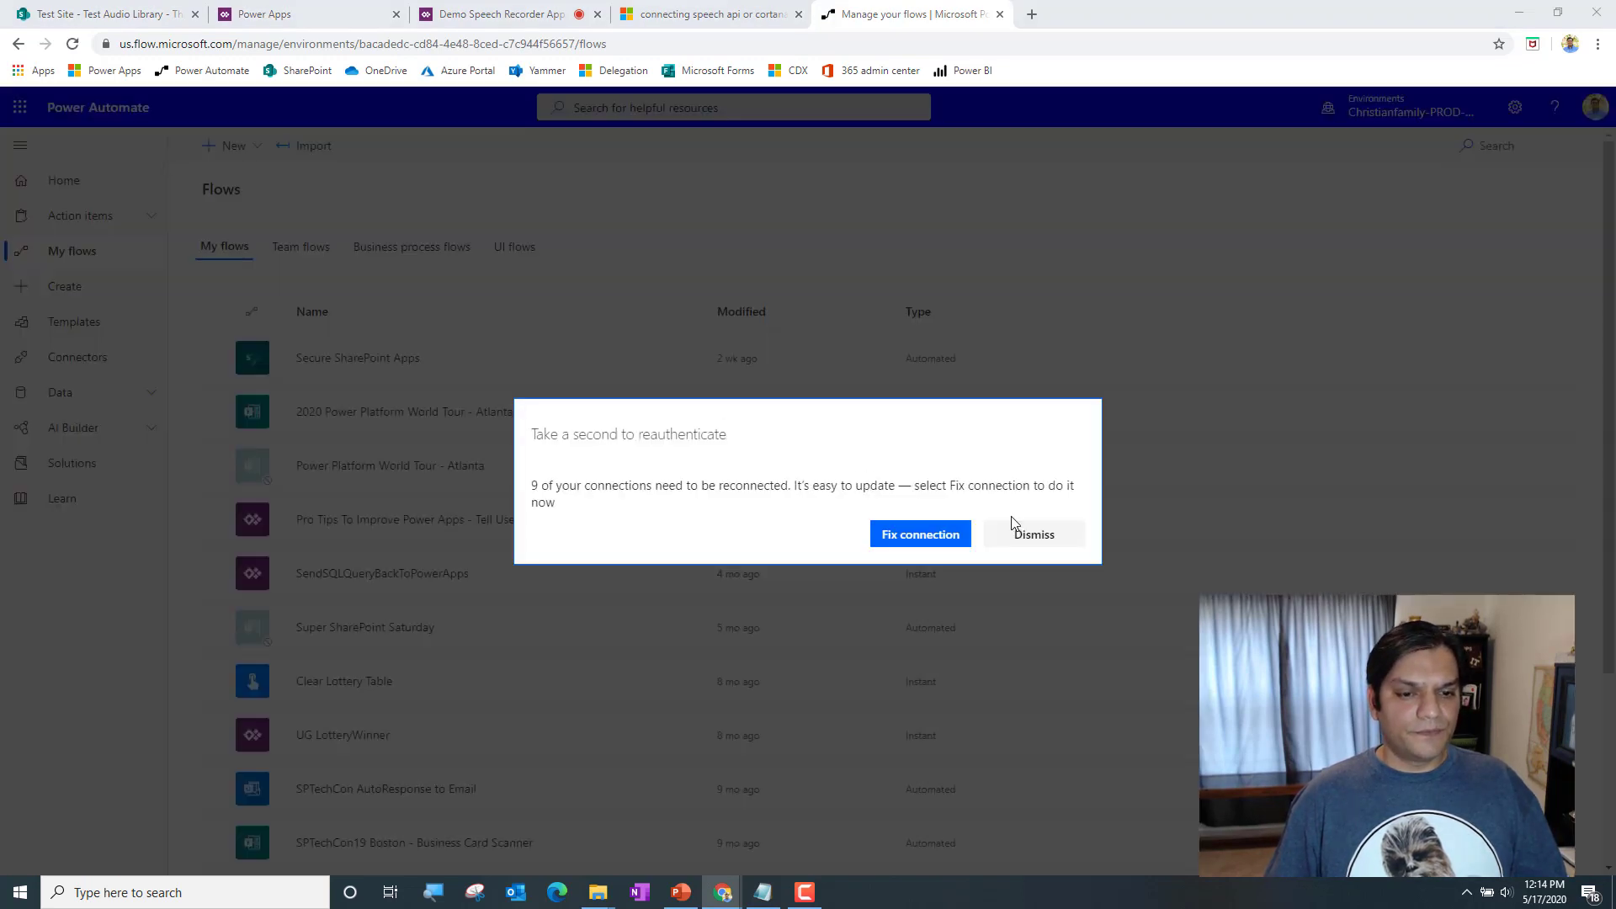
{"action": "left_click", "coordinate": [1014, 527]}
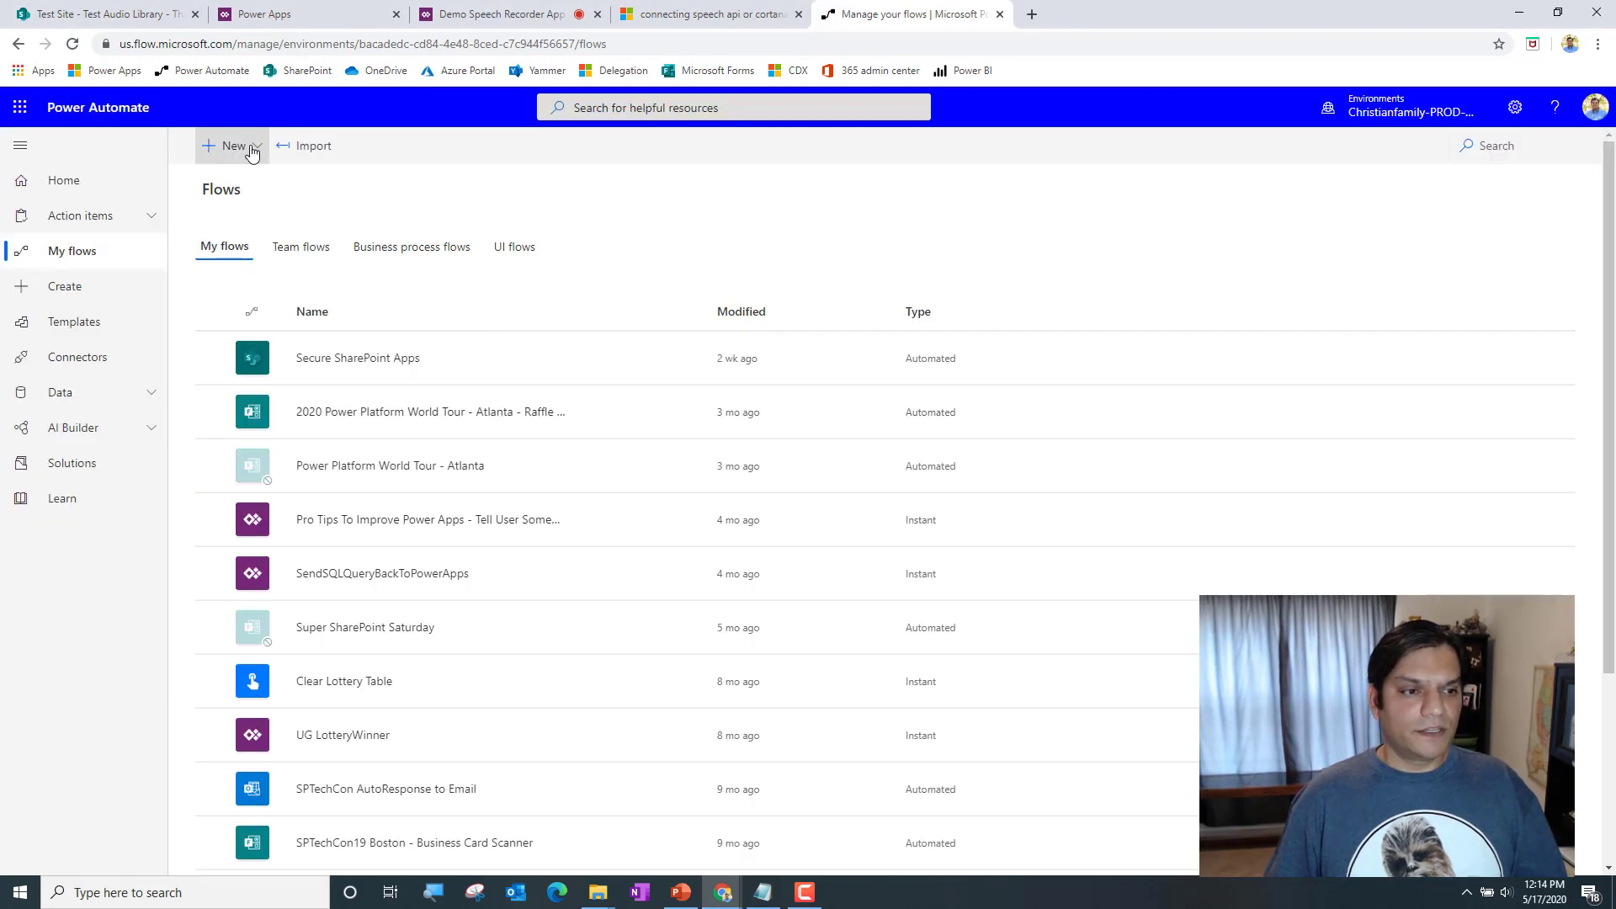
Create an instant flow from blank named "Save Audio file to SPO" with the PowerApps trigger
{"action": "left_click", "coordinate": [253, 148]}
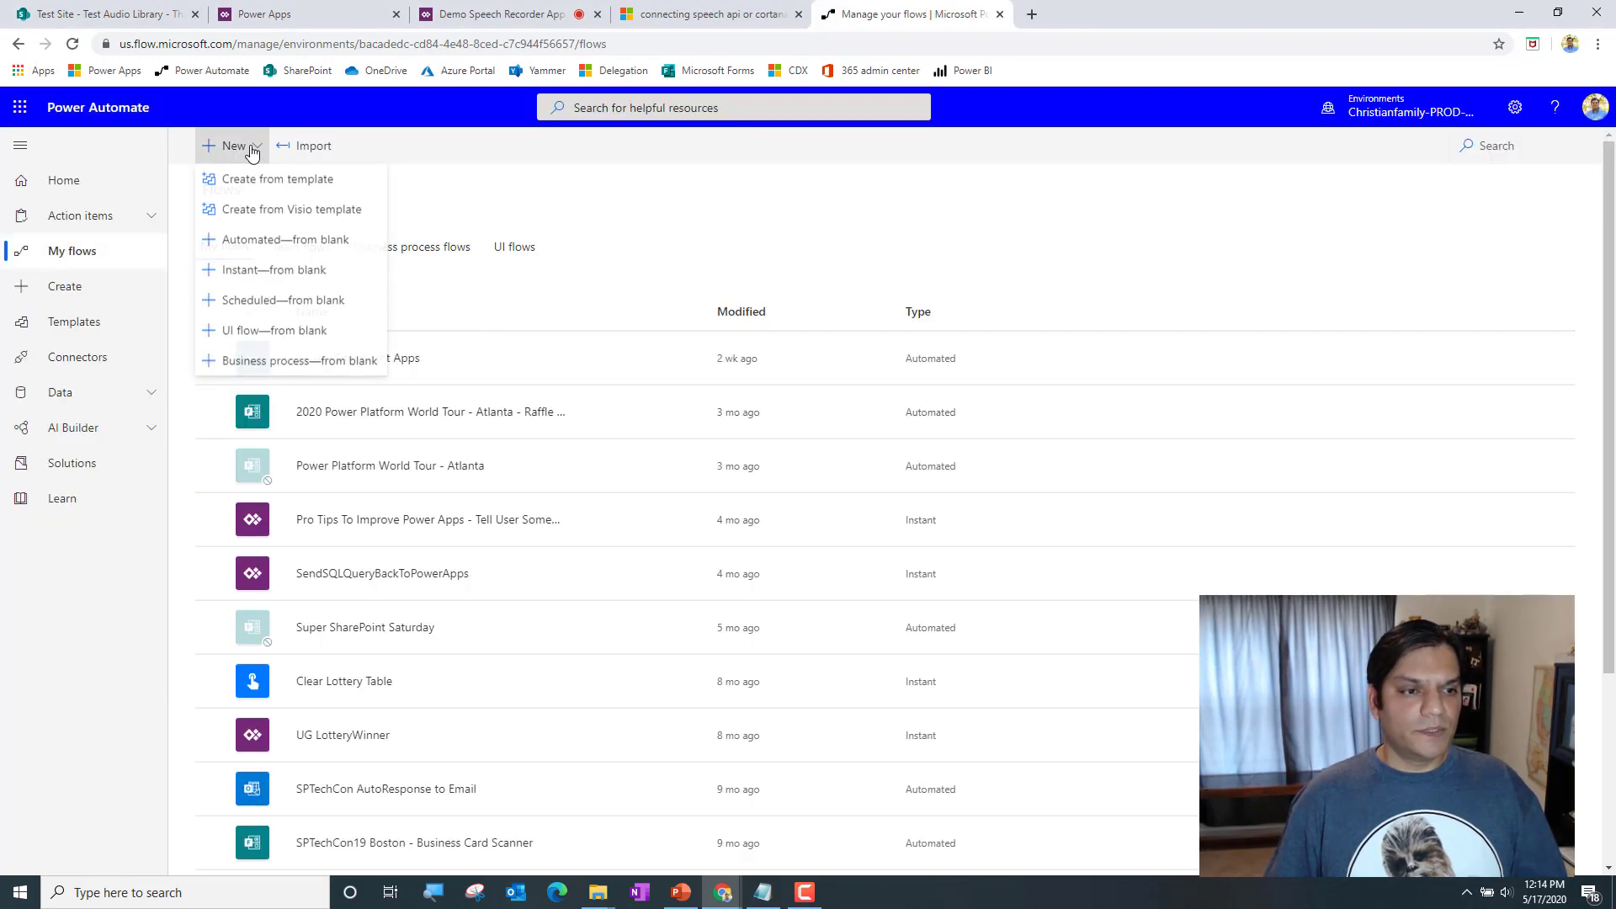
{"action": "left_click", "coordinate": [278, 270]}
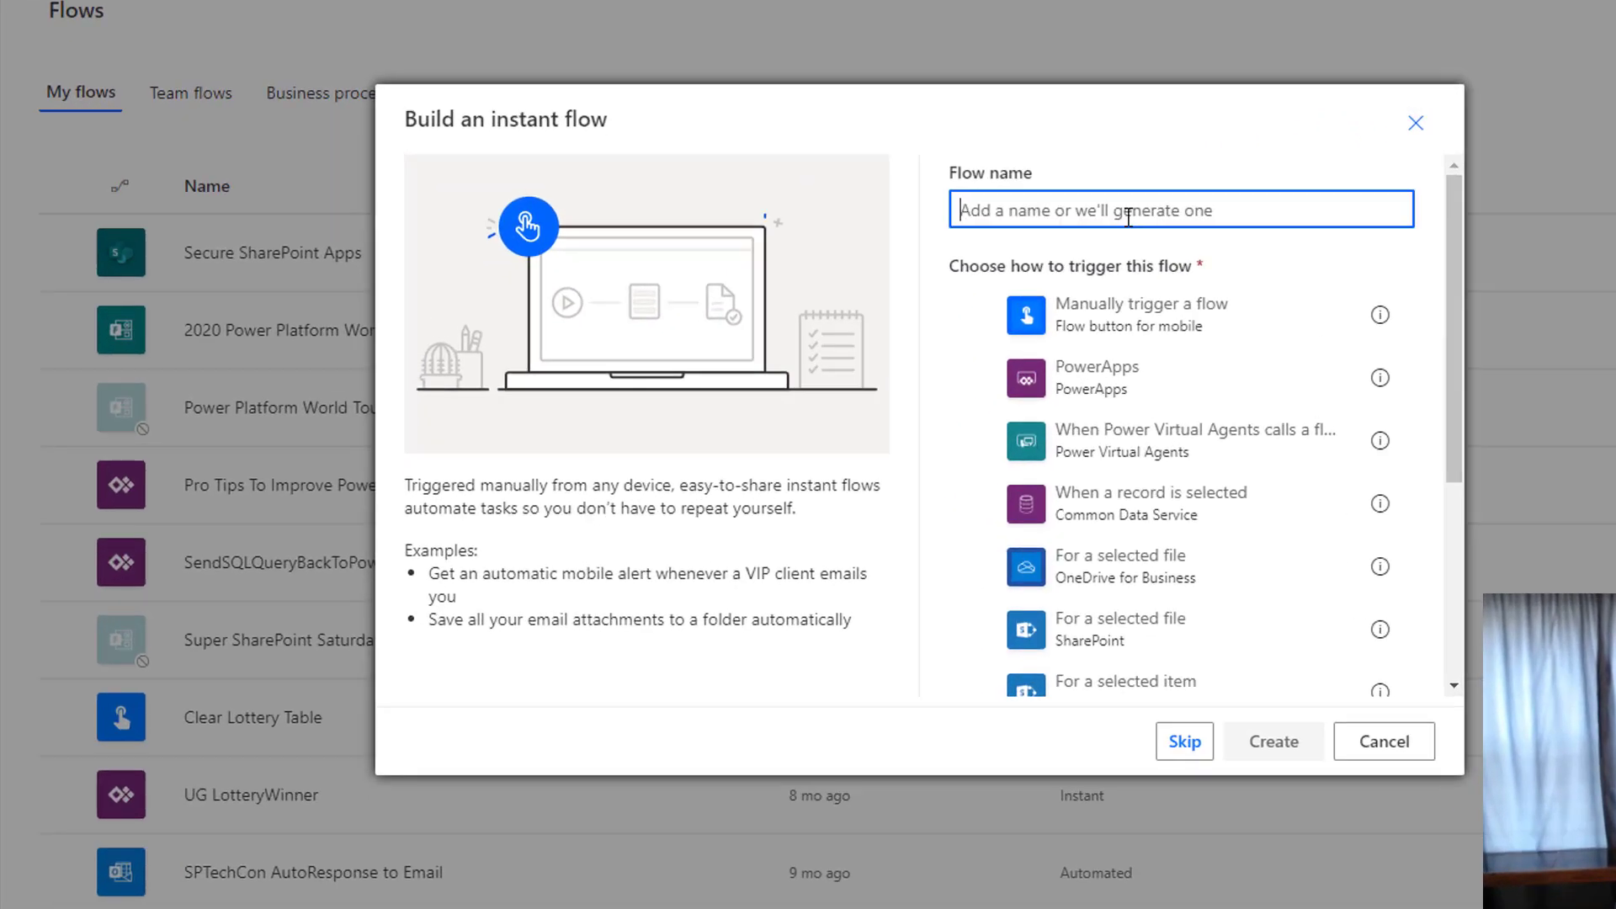
{"action": "left_click", "coordinate": [950, 326]}
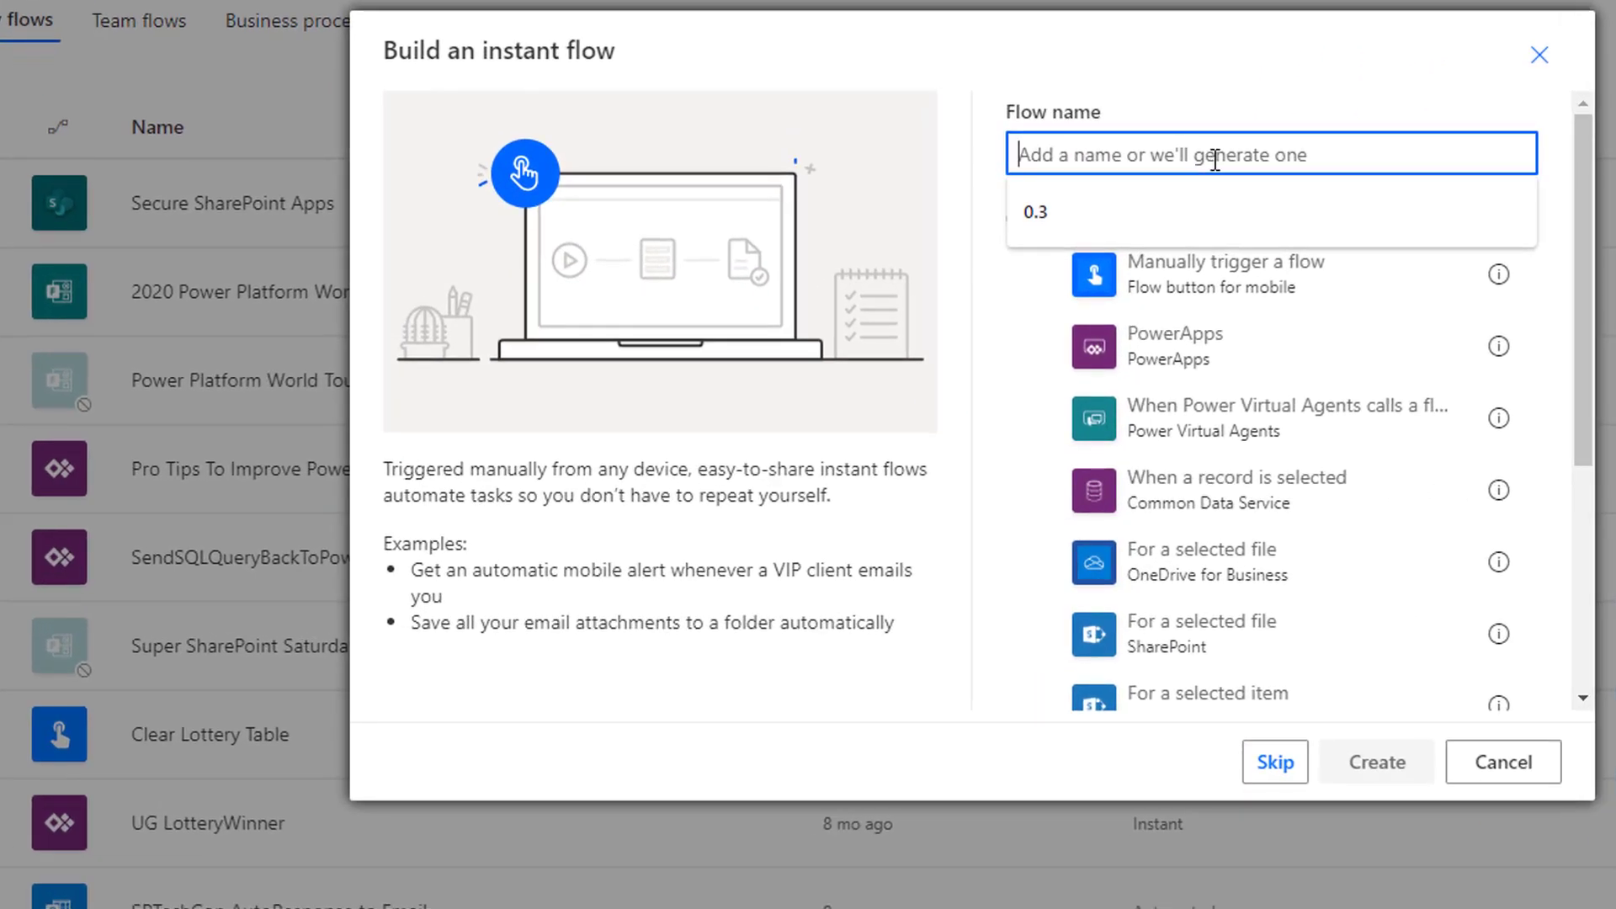
{"action": "type", "text": "Save"}
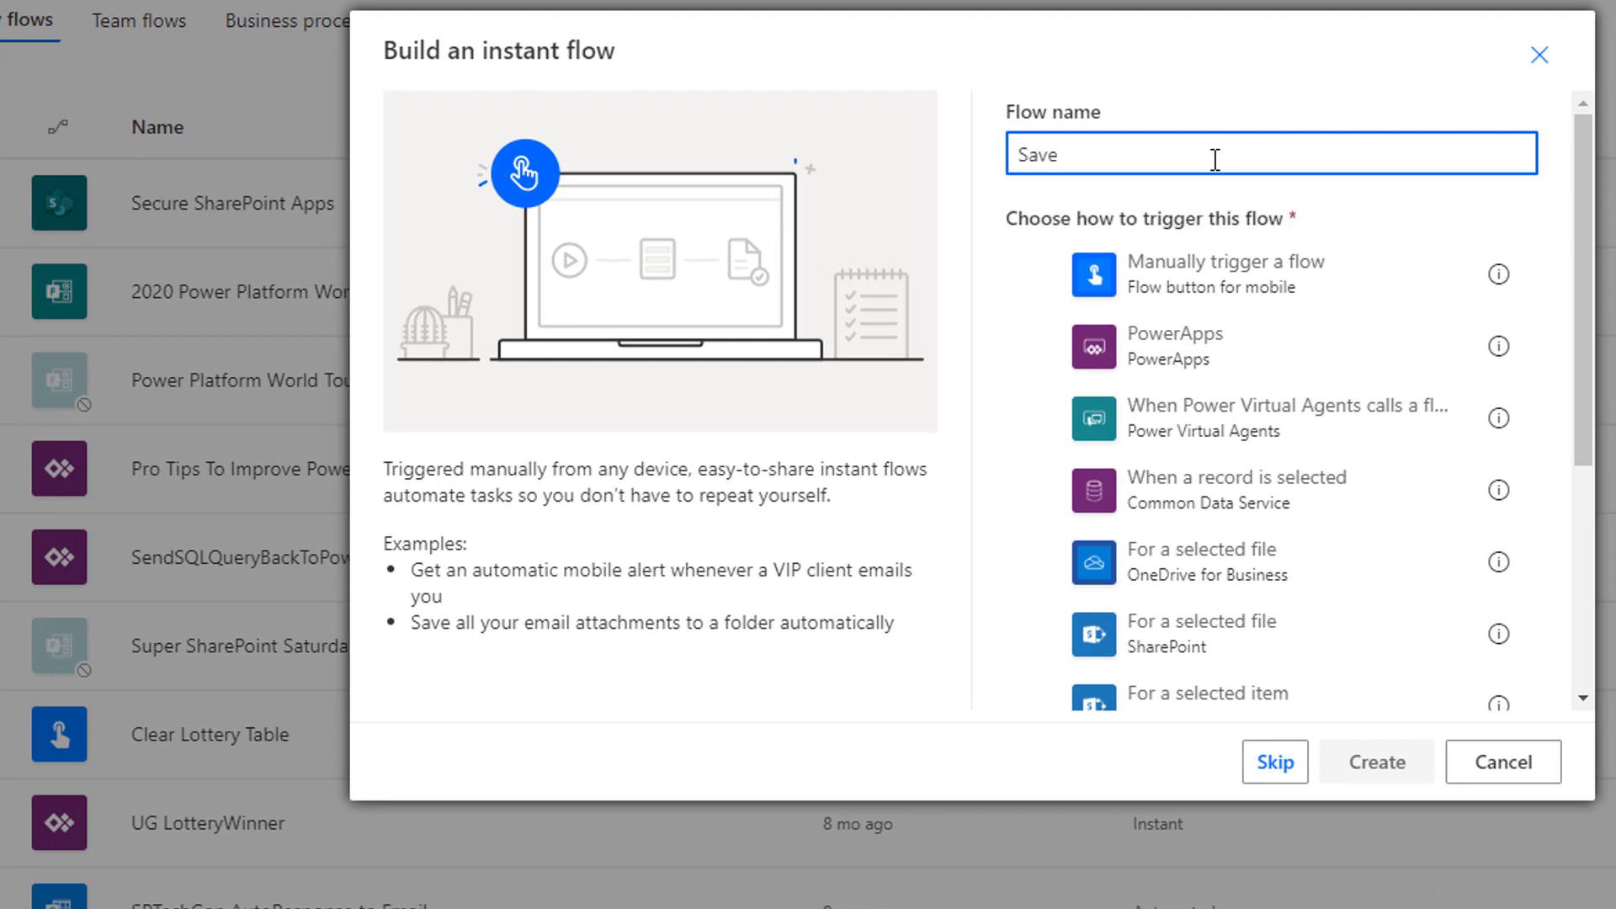
{"action": "type", "text": " Audtion"}
{"action": "key", "text": "BackSpace"}
{"action": "key", "text": "BackSpace"}
{"action": "key", "text": "BackSpace"}
{"action": "type", "text": "io fiel to SPO"}
{"action": "key", "text": "ctrl+a"}
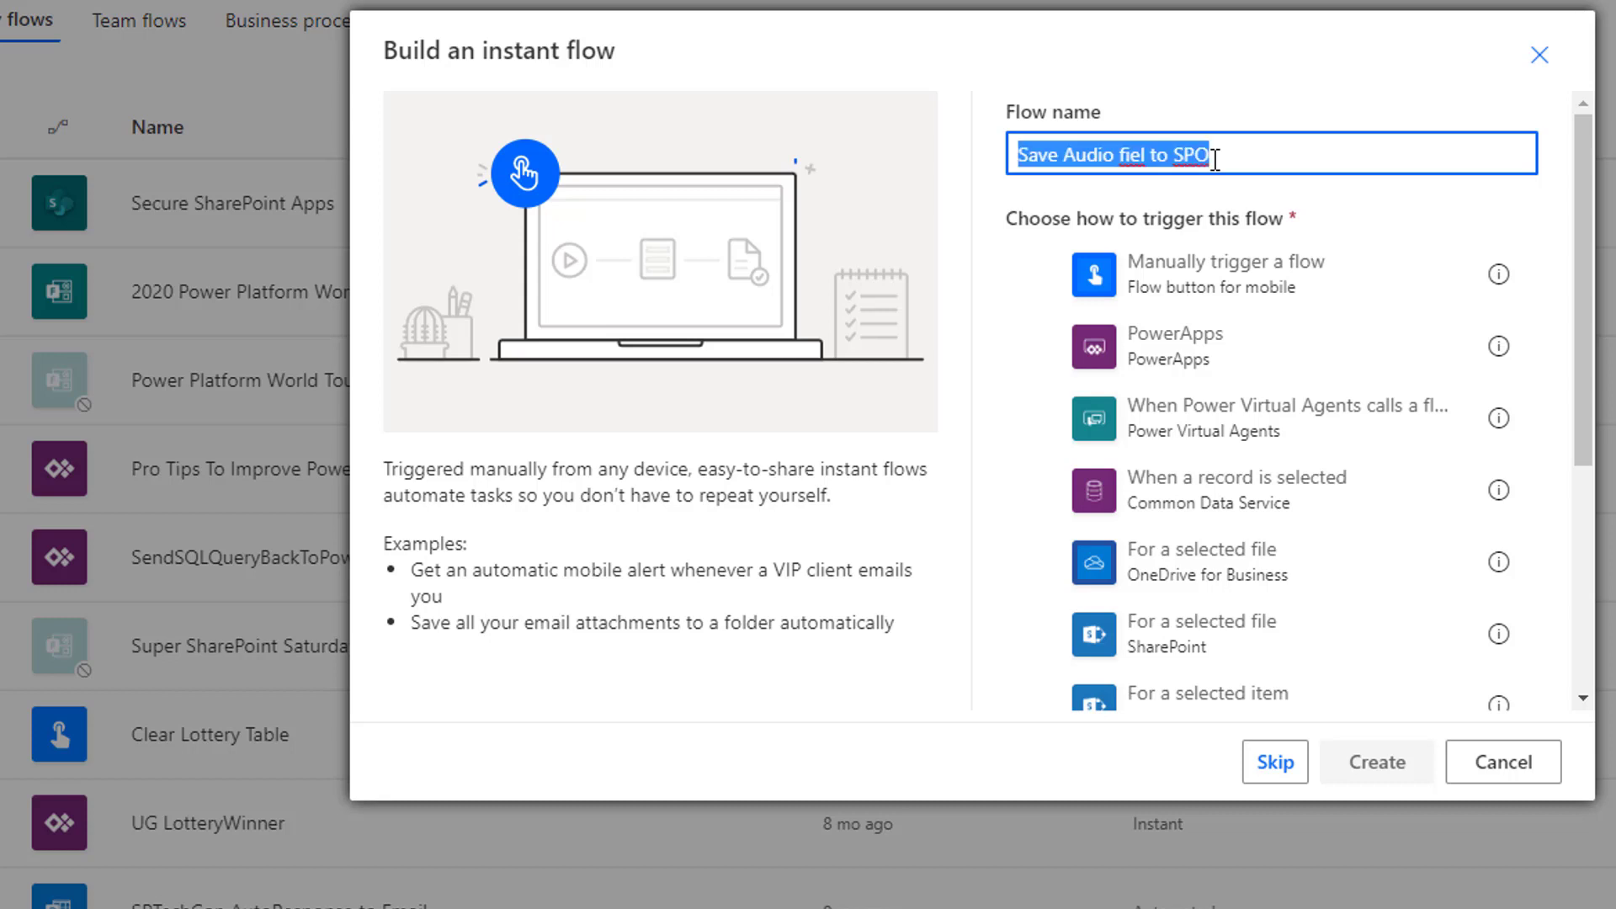
{"action": "left_click", "coordinate": [1214, 158]}
{"action": "key", "text": "BackSpace"}
{"action": "key", "text": "BackSpace"}
{"action": "key", "text": "BackSpace"}
{"action": "key", "text": "BackSpace"}
{"action": "key", "text": "BackSpace"}
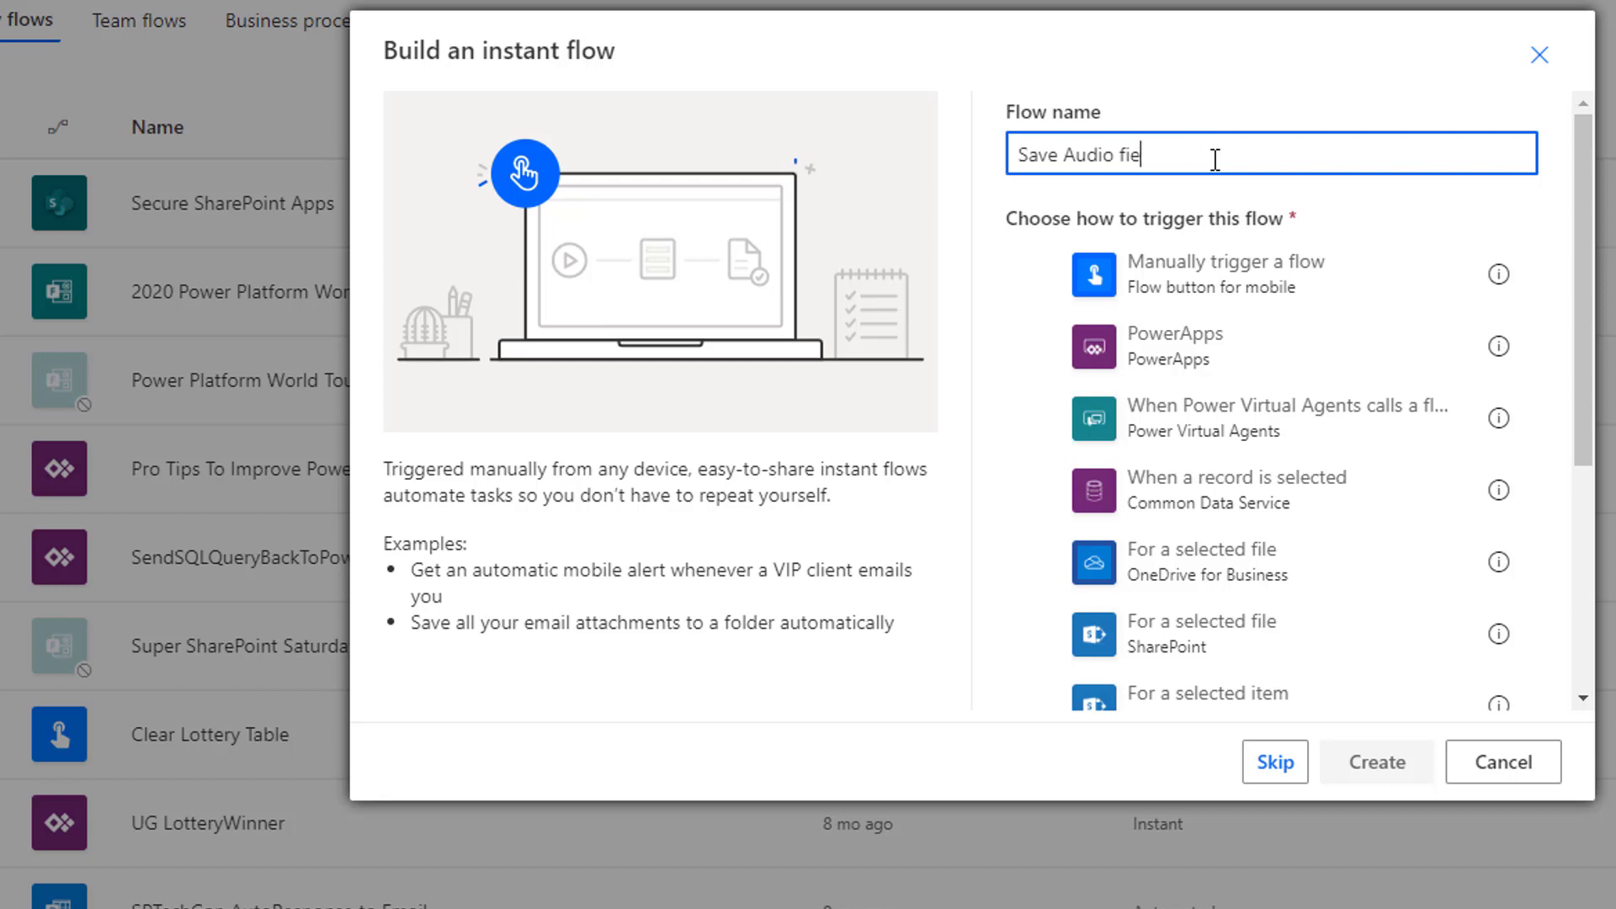
{"action": "type", "text": "e to SPO"}
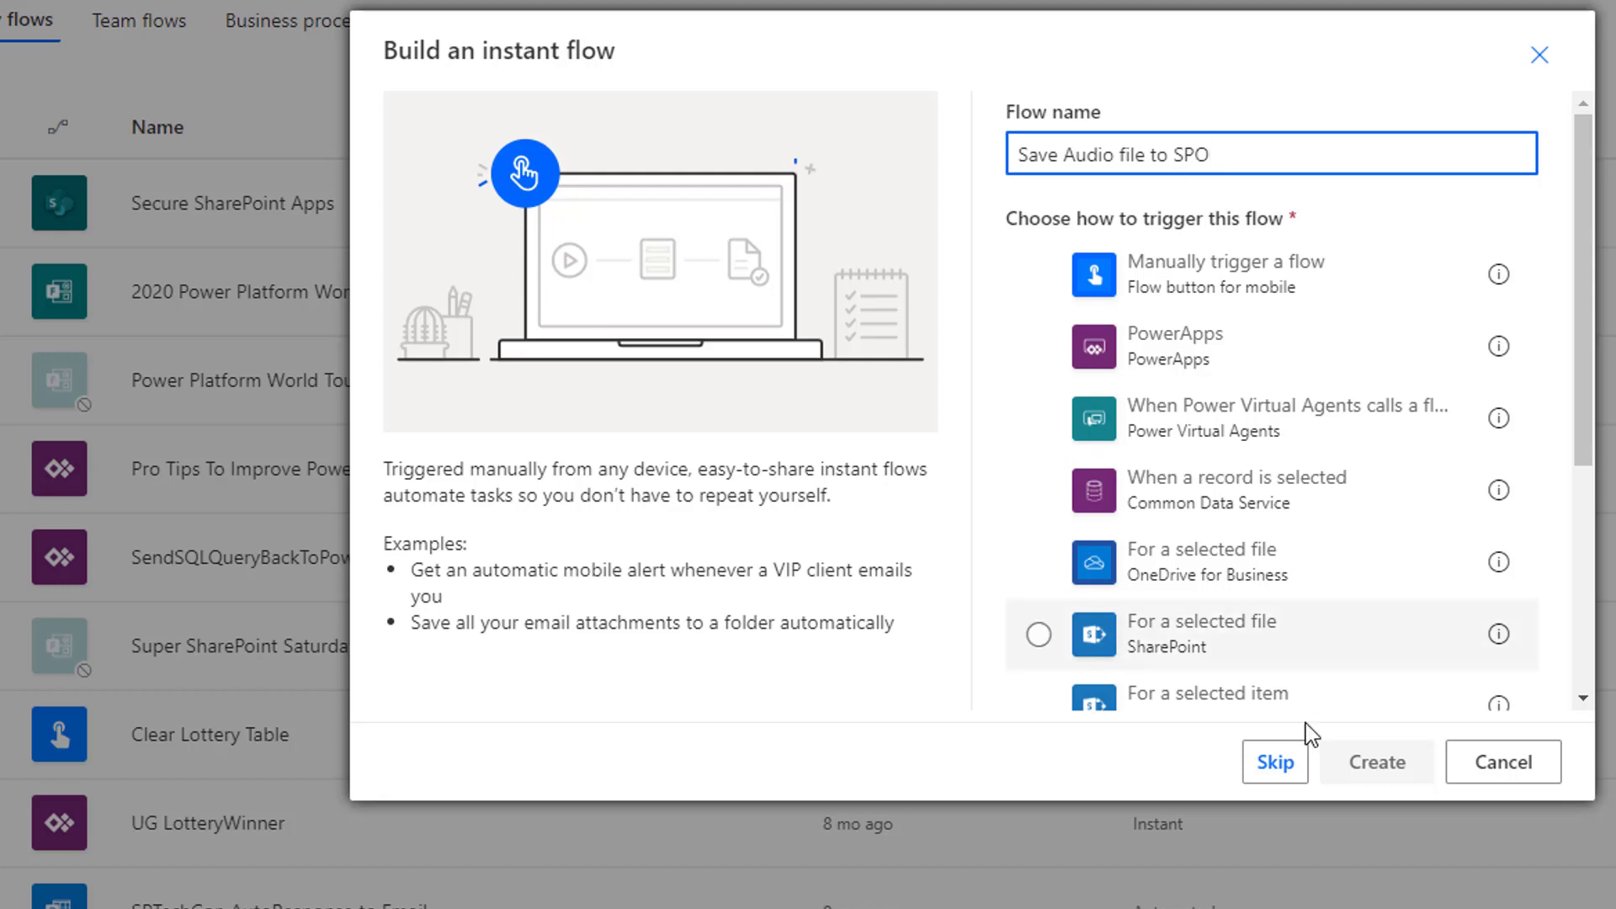
{"action": "left_click", "coordinate": [1210, 379]}
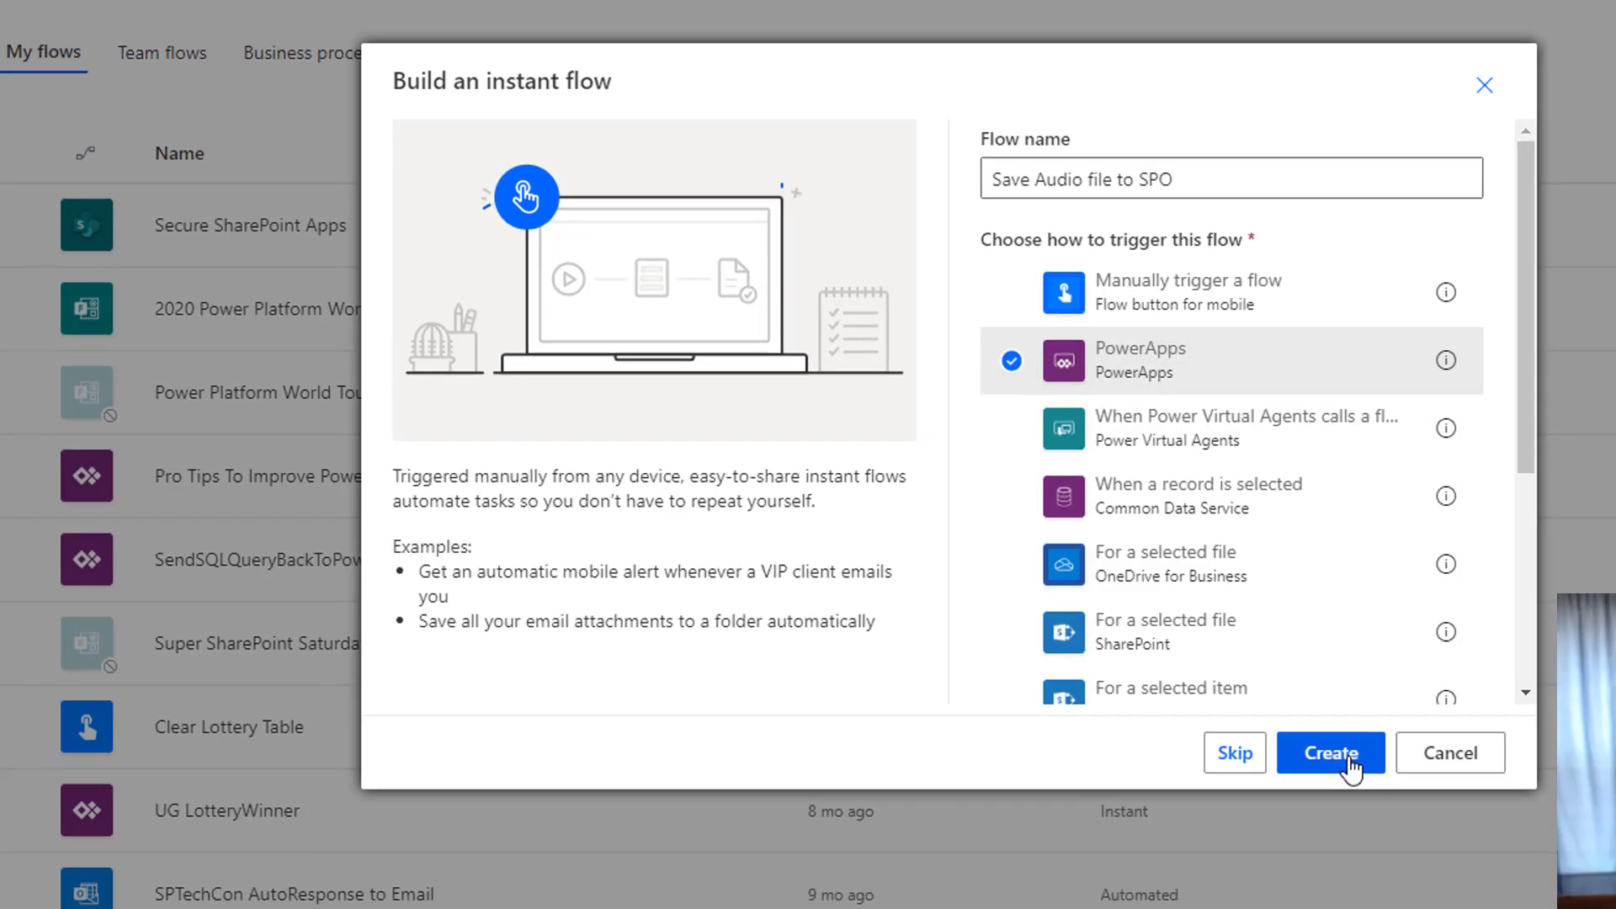
{"action": "left_click", "coordinate": [1377, 762]}
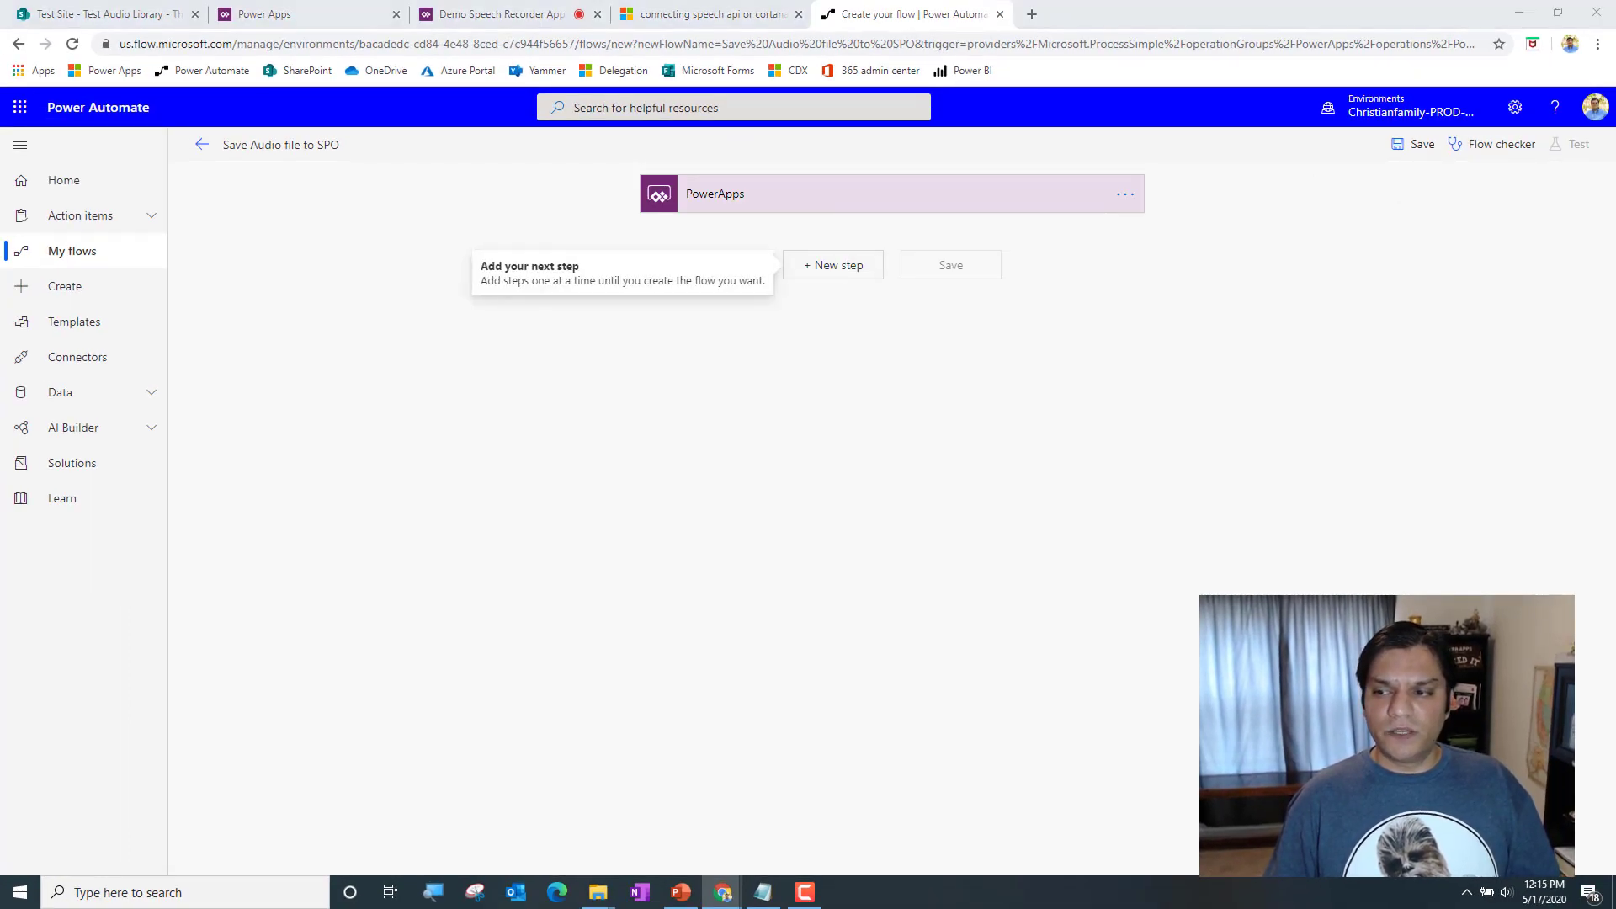
Add an Initialize variable action after the PowerApps trigger, searching the actions for "var"
{"action": "left_click", "coordinate": [822, 273]}
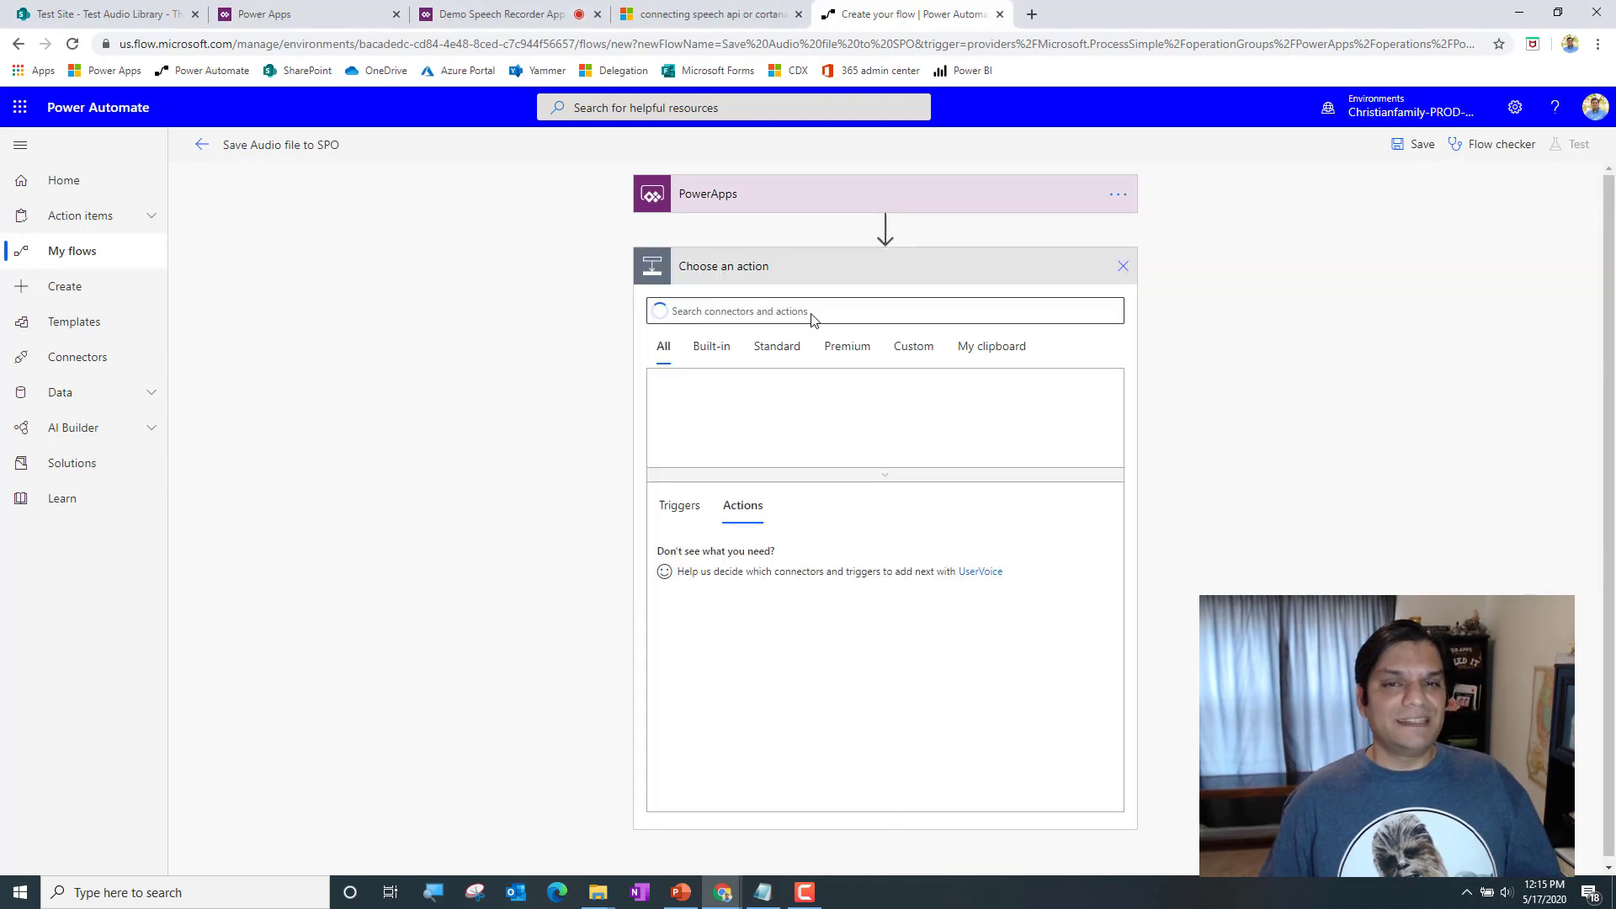
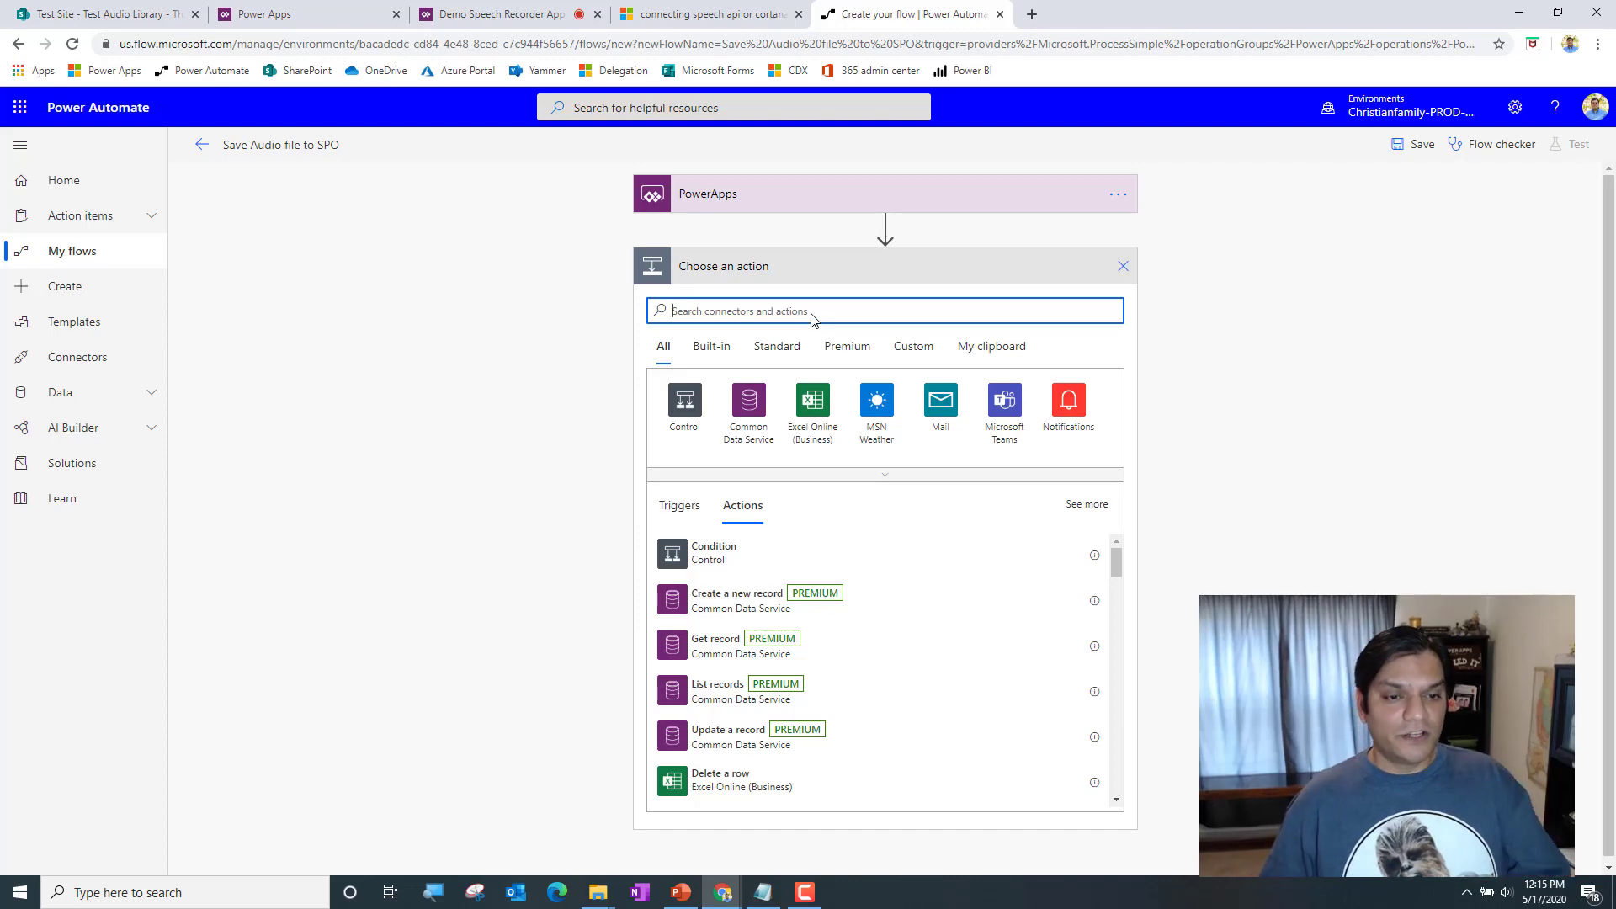
{"action": "type", "text": "var"}
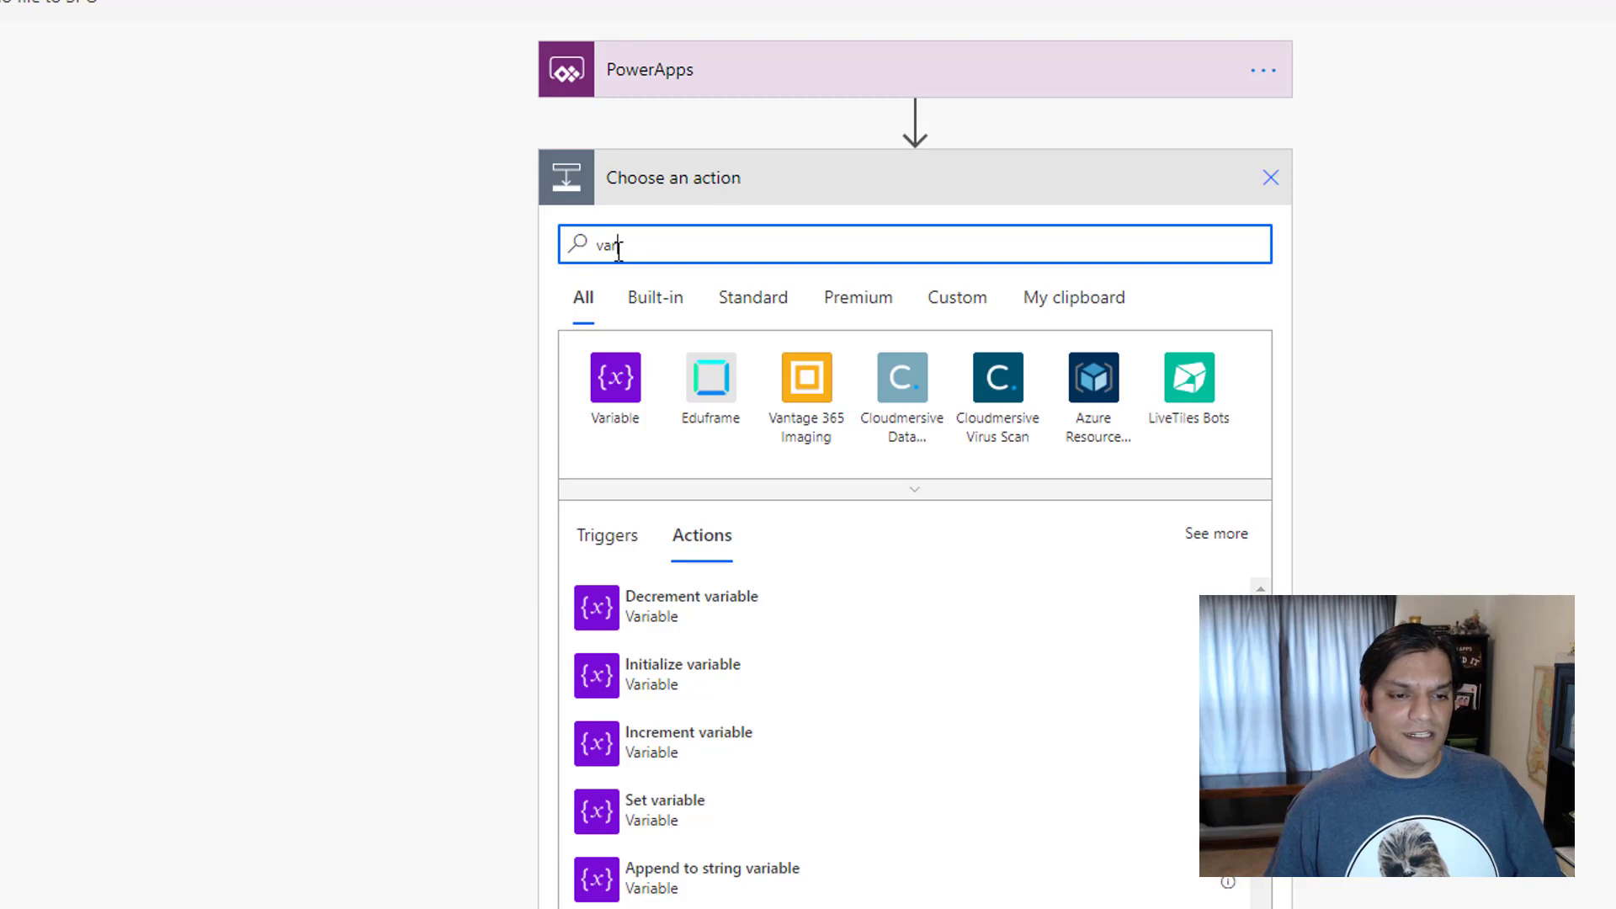
{"action": "left_click", "coordinate": [769, 684]}
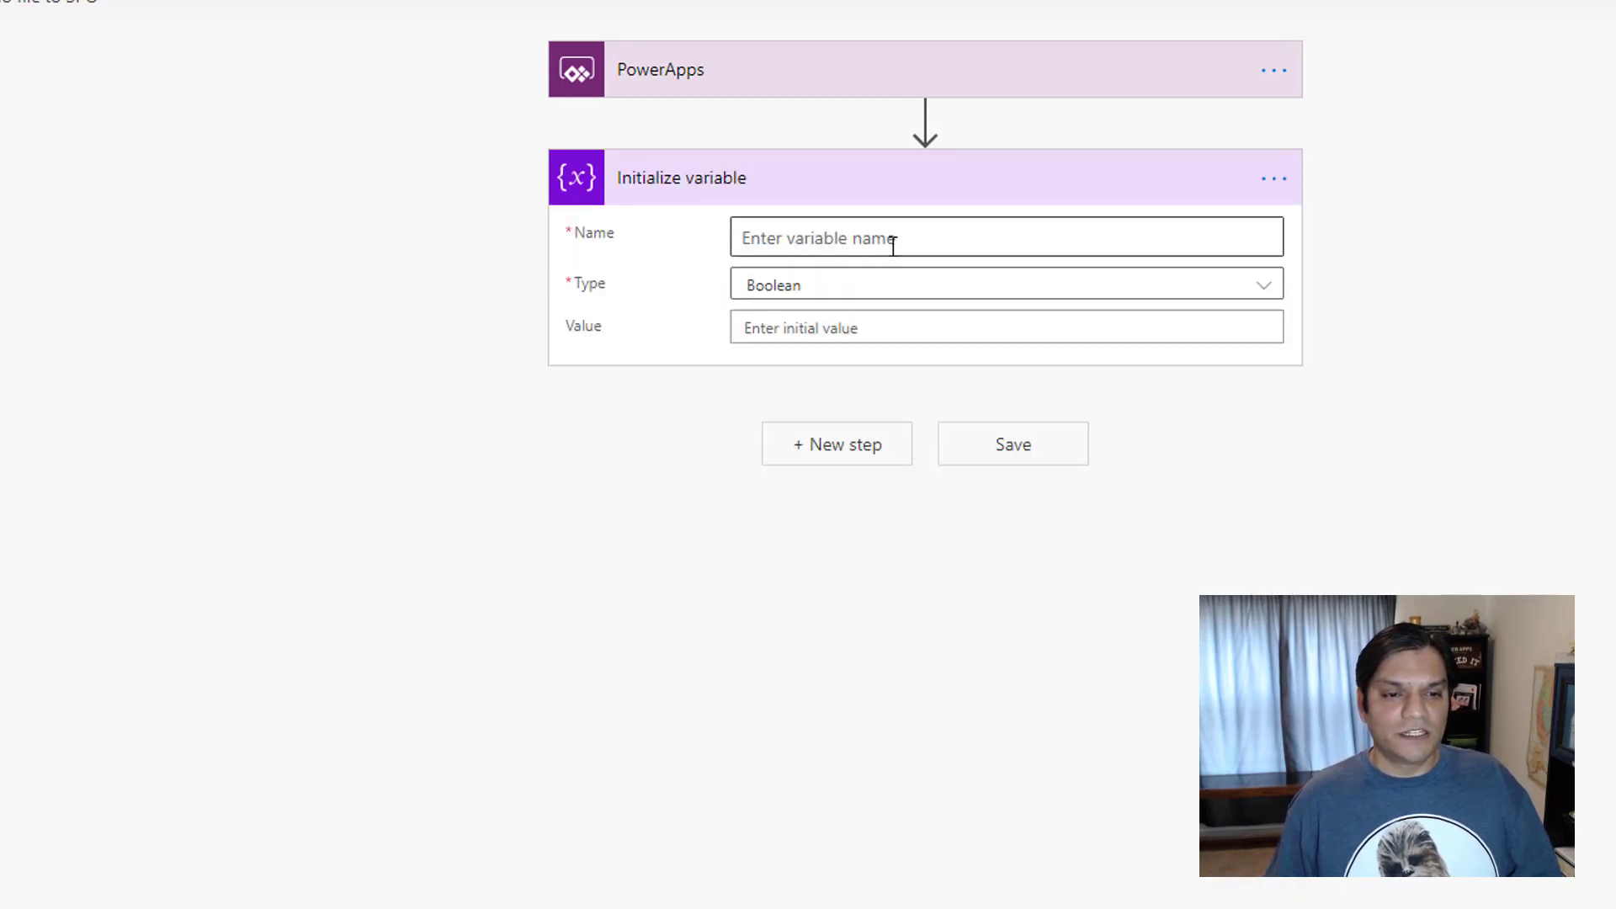
Set the variable's type to String and name it Base64ToAudio
{"action": "left_click", "coordinate": [893, 244]}
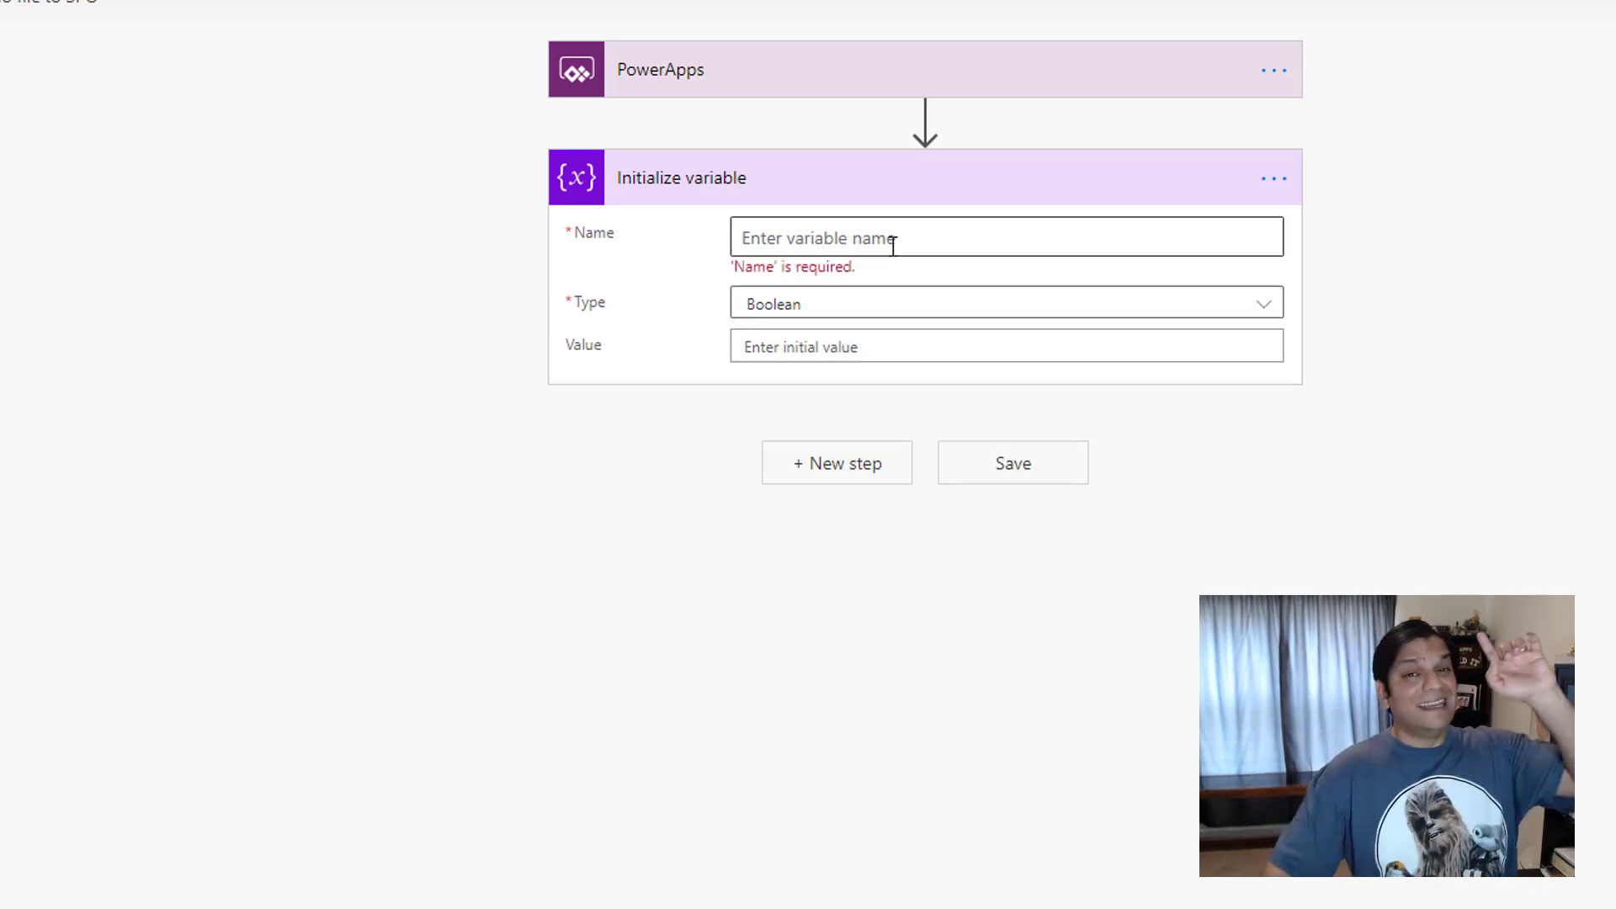
{"action": "left_click", "coordinate": [890, 318]}
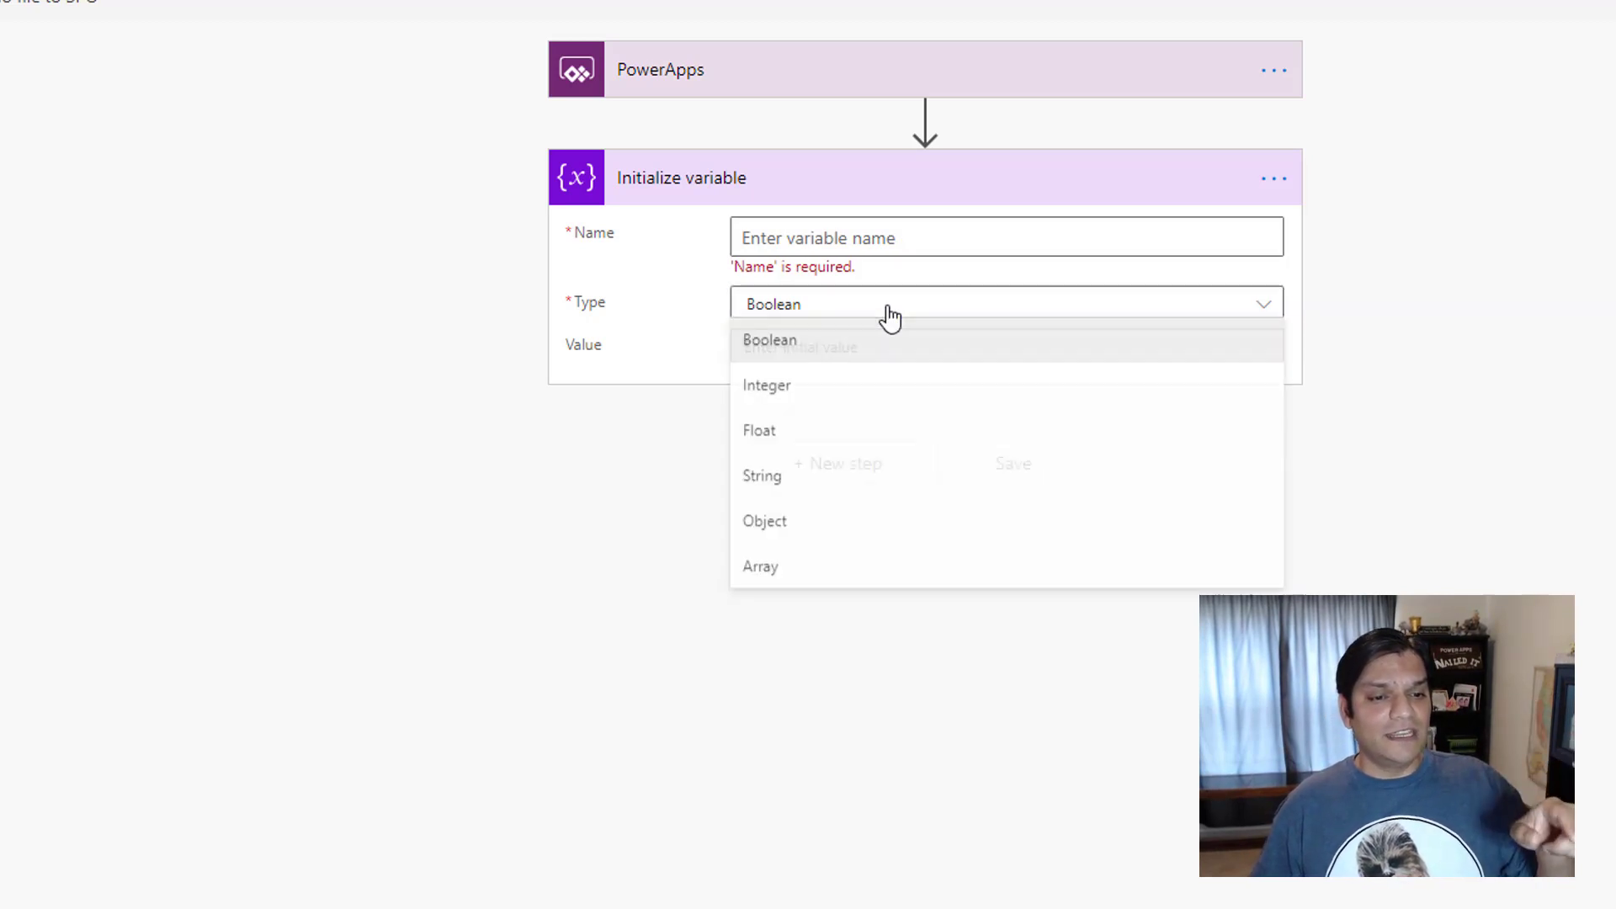
{"action": "left_click", "coordinate": [871, 496]}
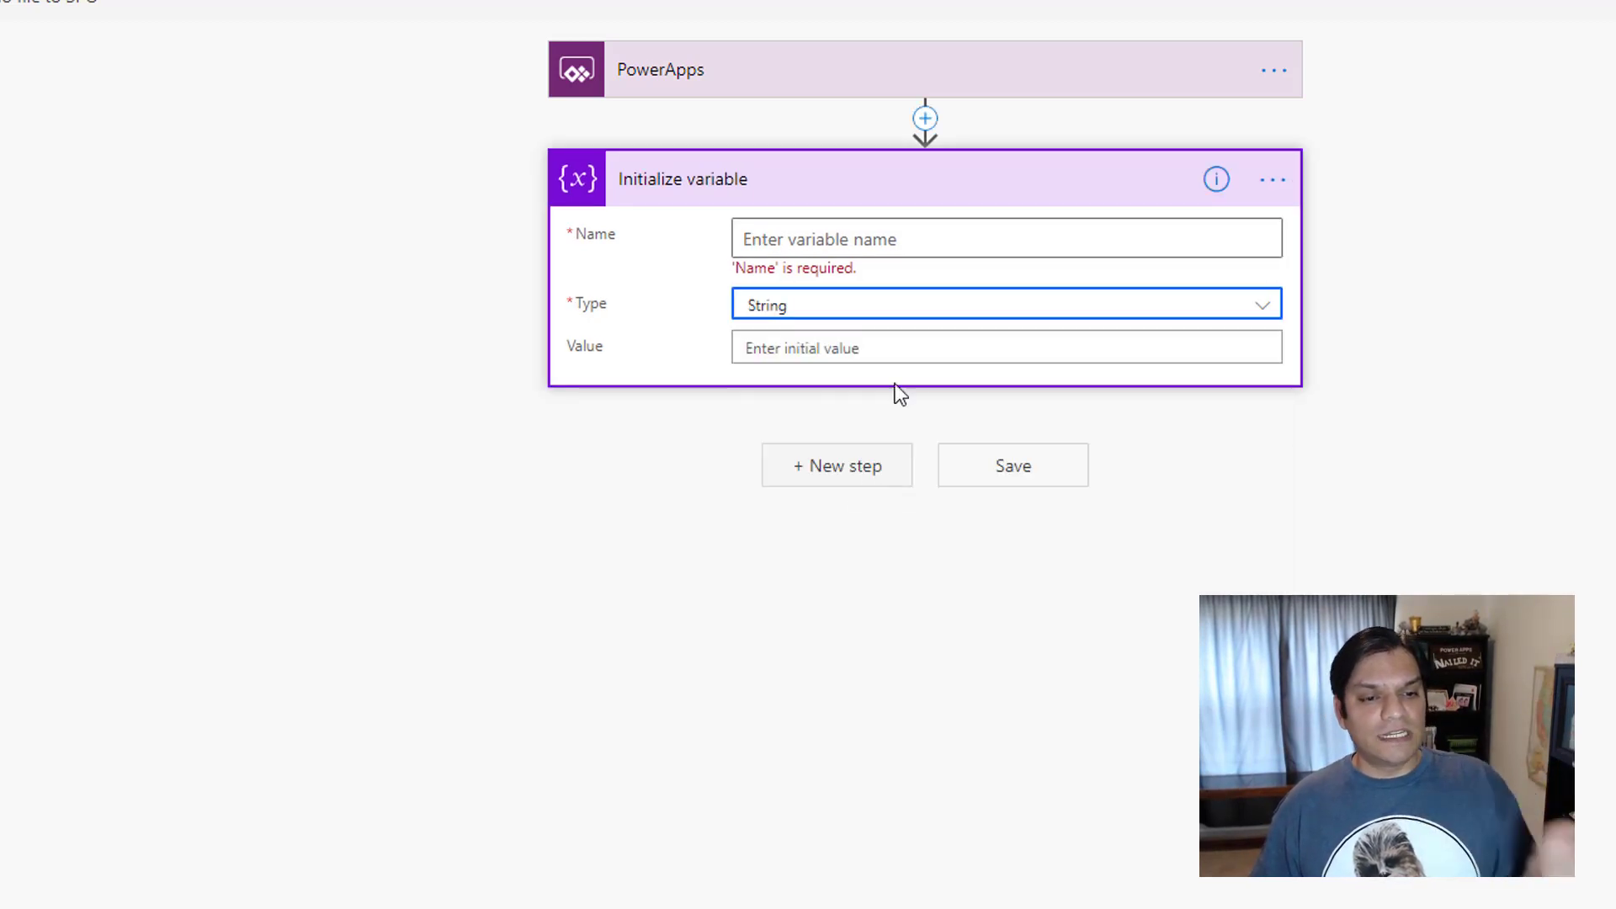
{"action": "left_click", "coordinate": [855, 252]}
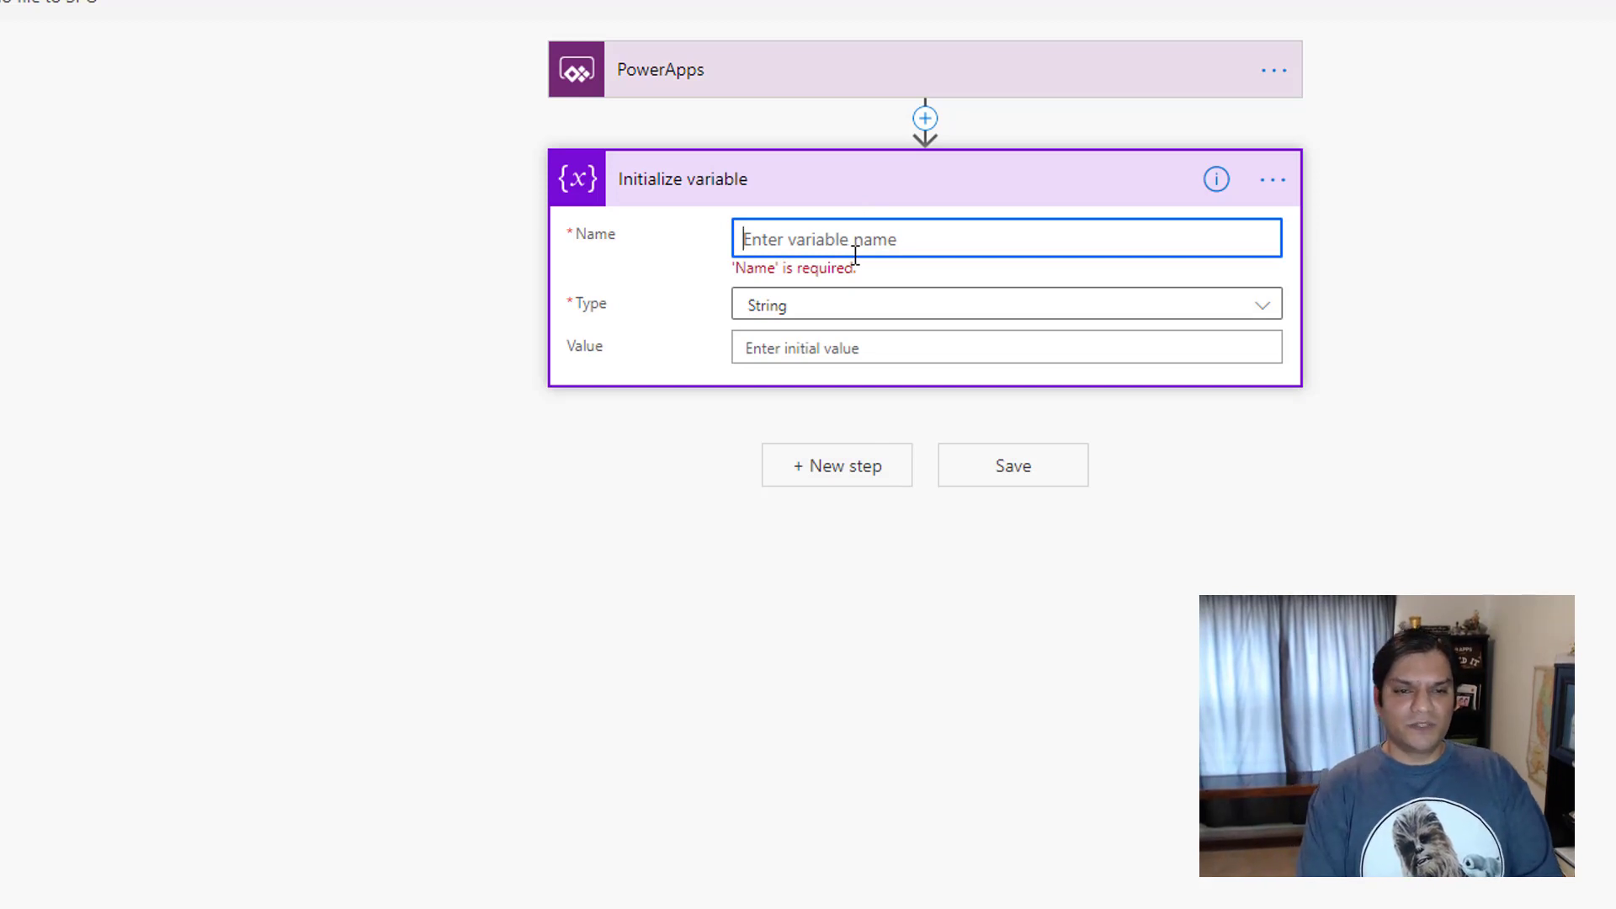
{"action": "type", "text": "Base64"}
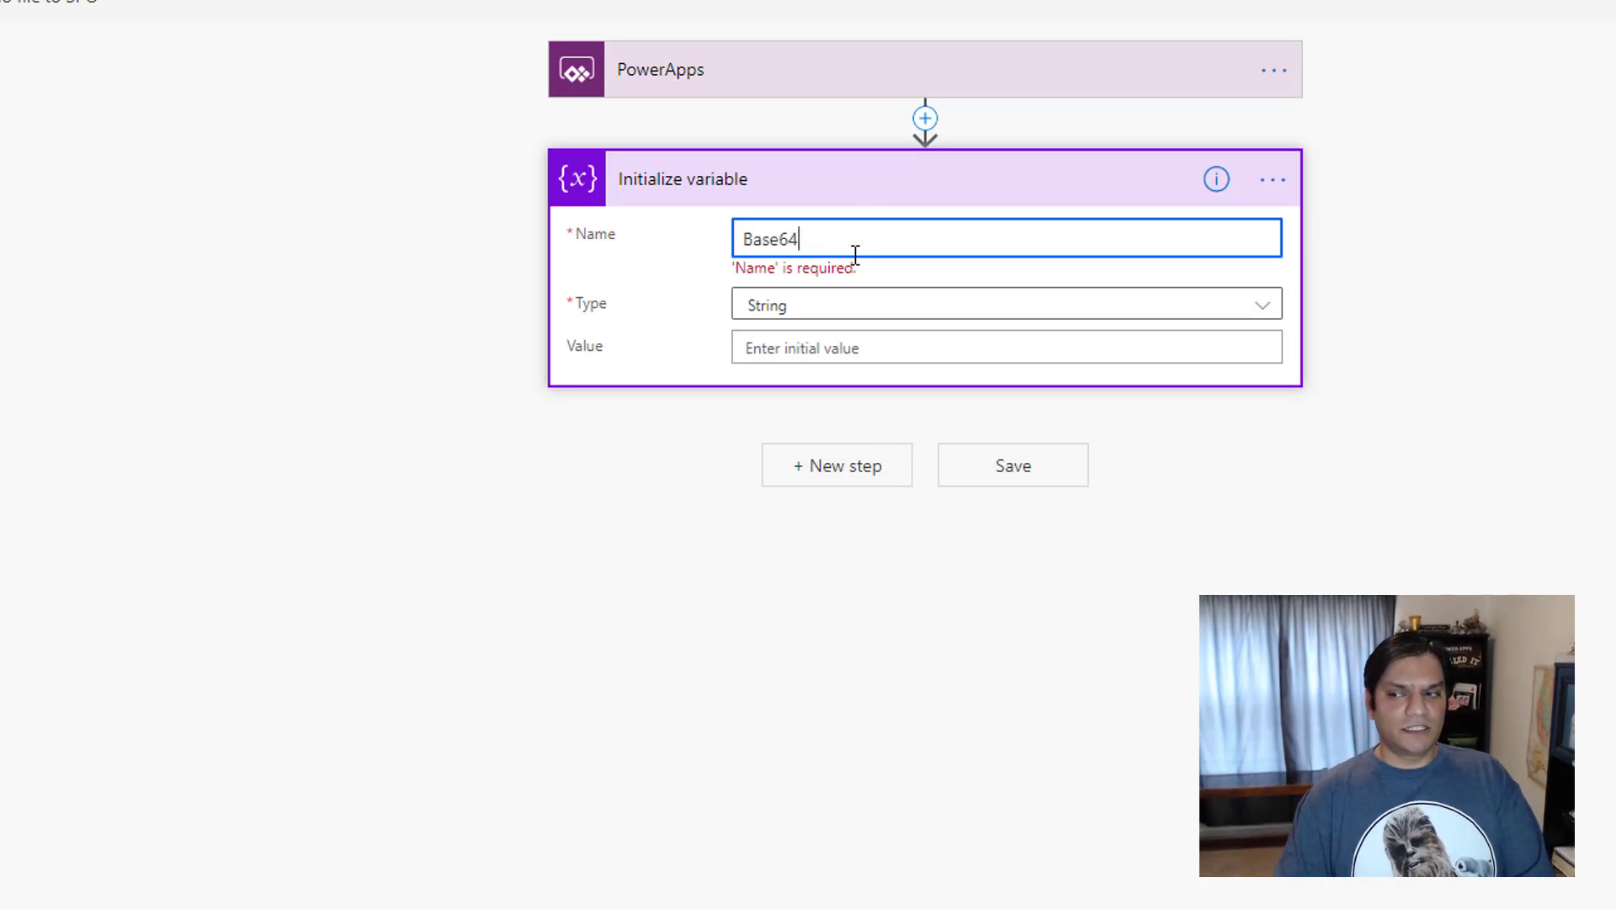
{"action": "type", "text": "To"}
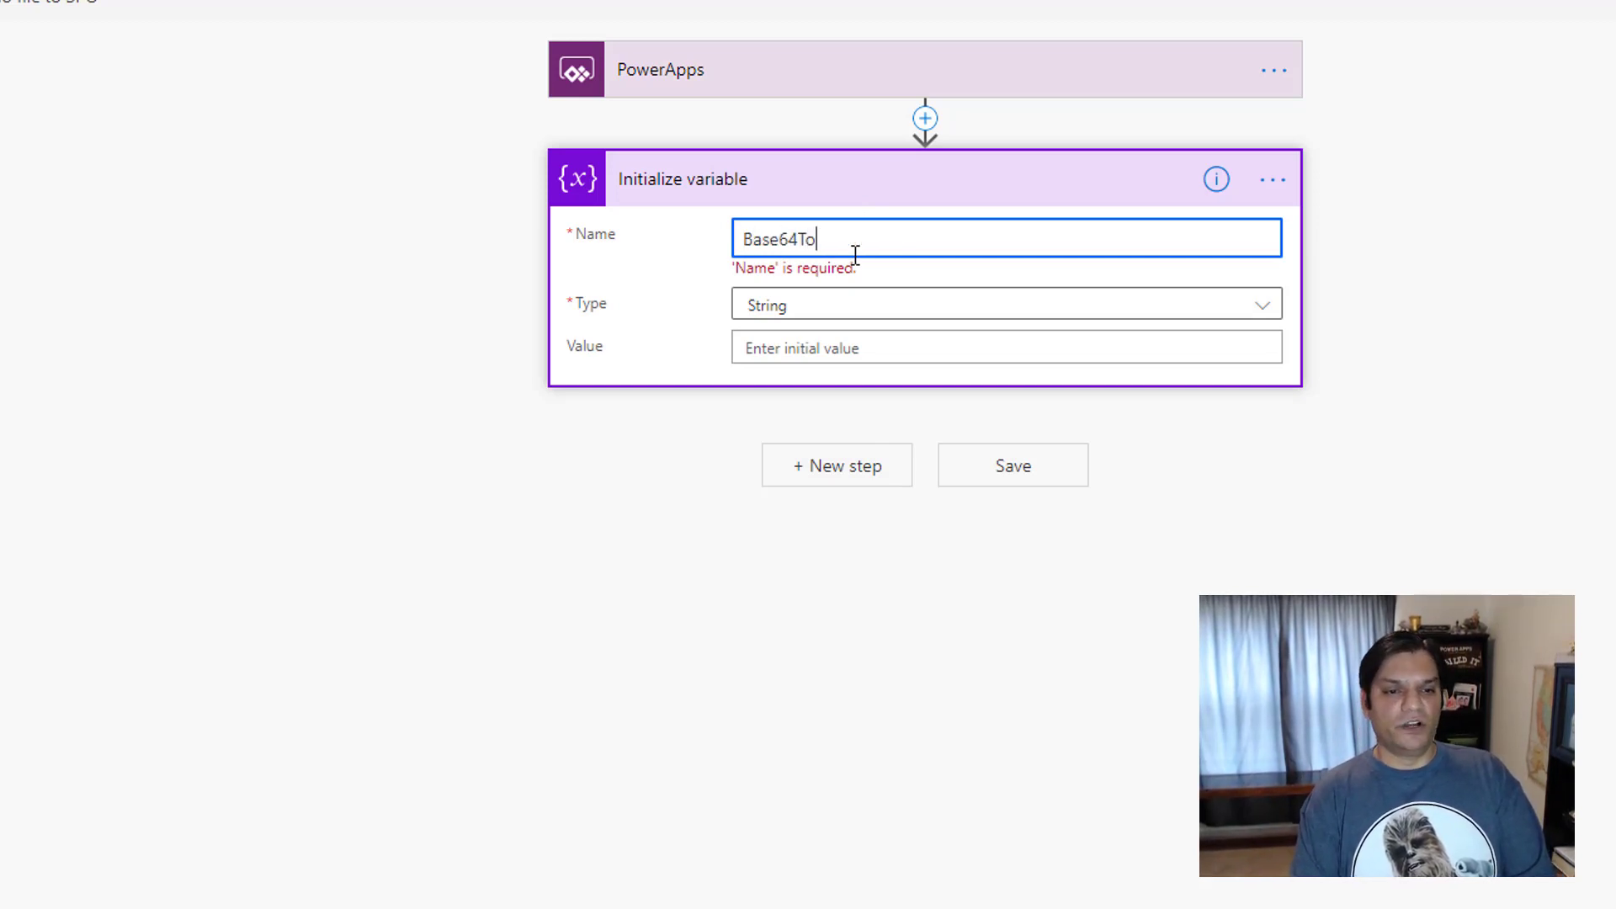
{"action": "type", "text": "Audio"}
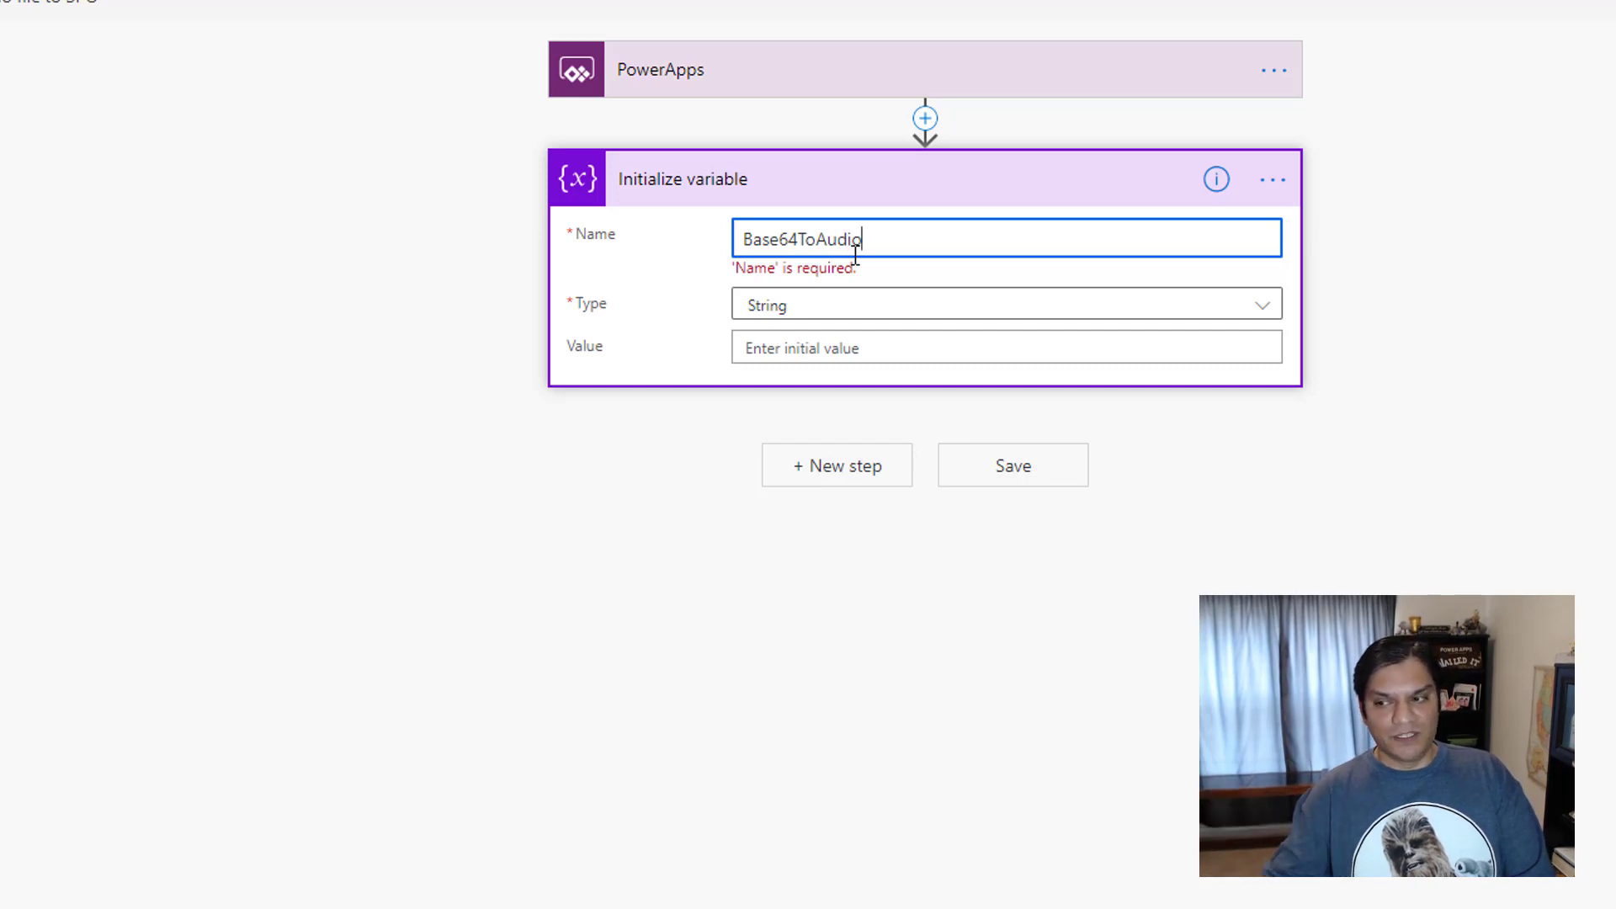
Fill the variable's initial value with the PowerApps dynamic content and save the flow
{"action": "left_click", "coordinate": [871, 348]}
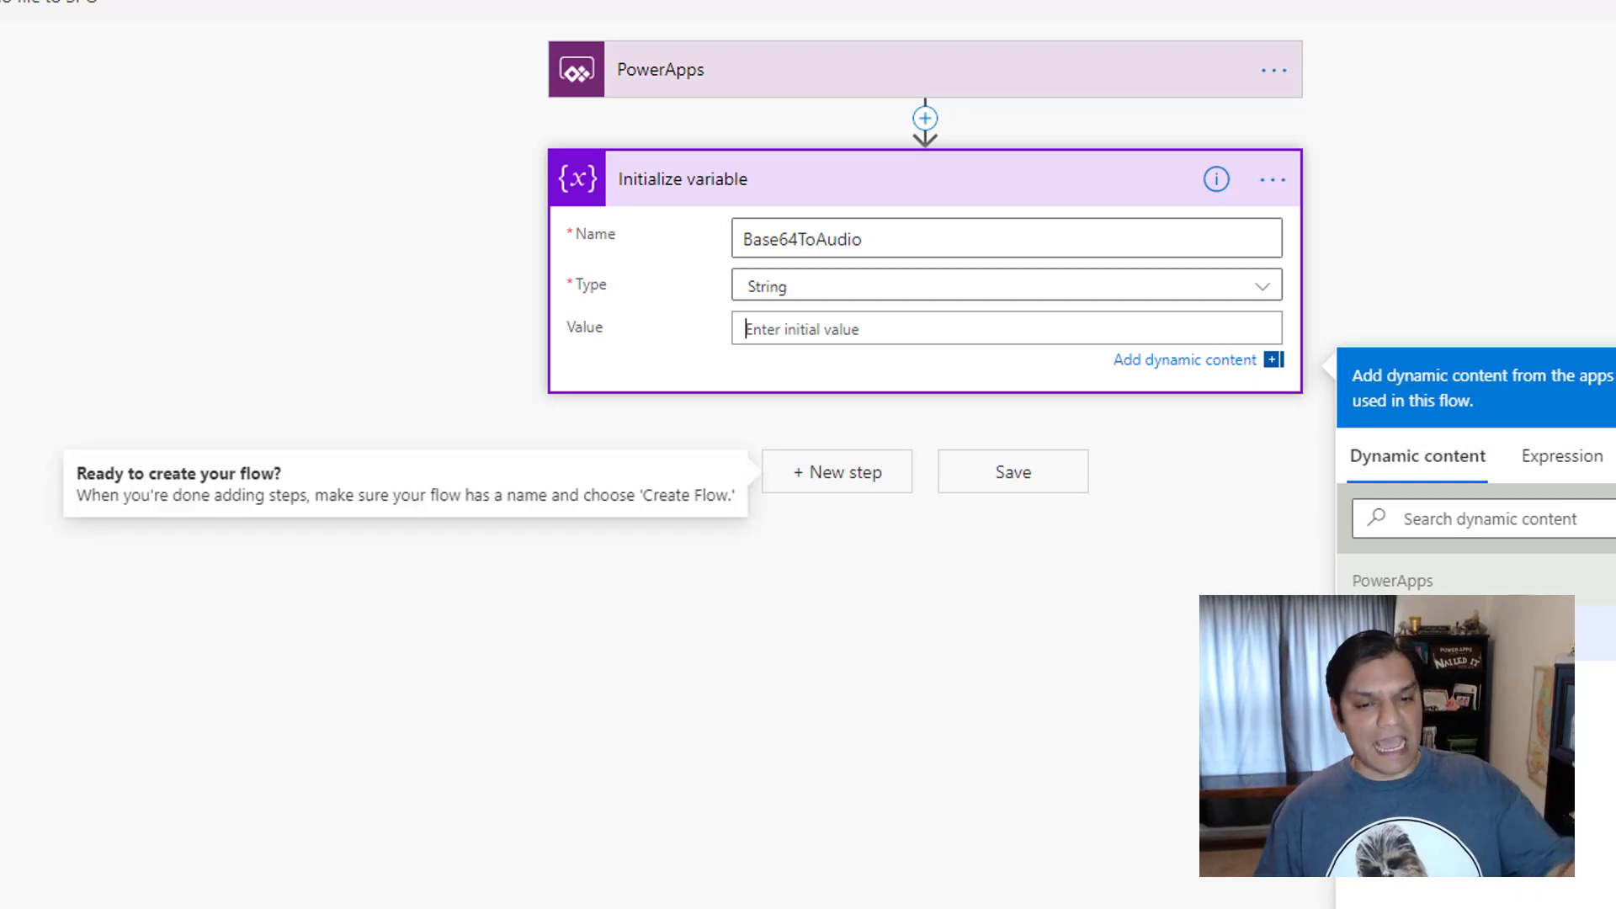
{"action": "left_click", "coordinate": [1473, 633]}
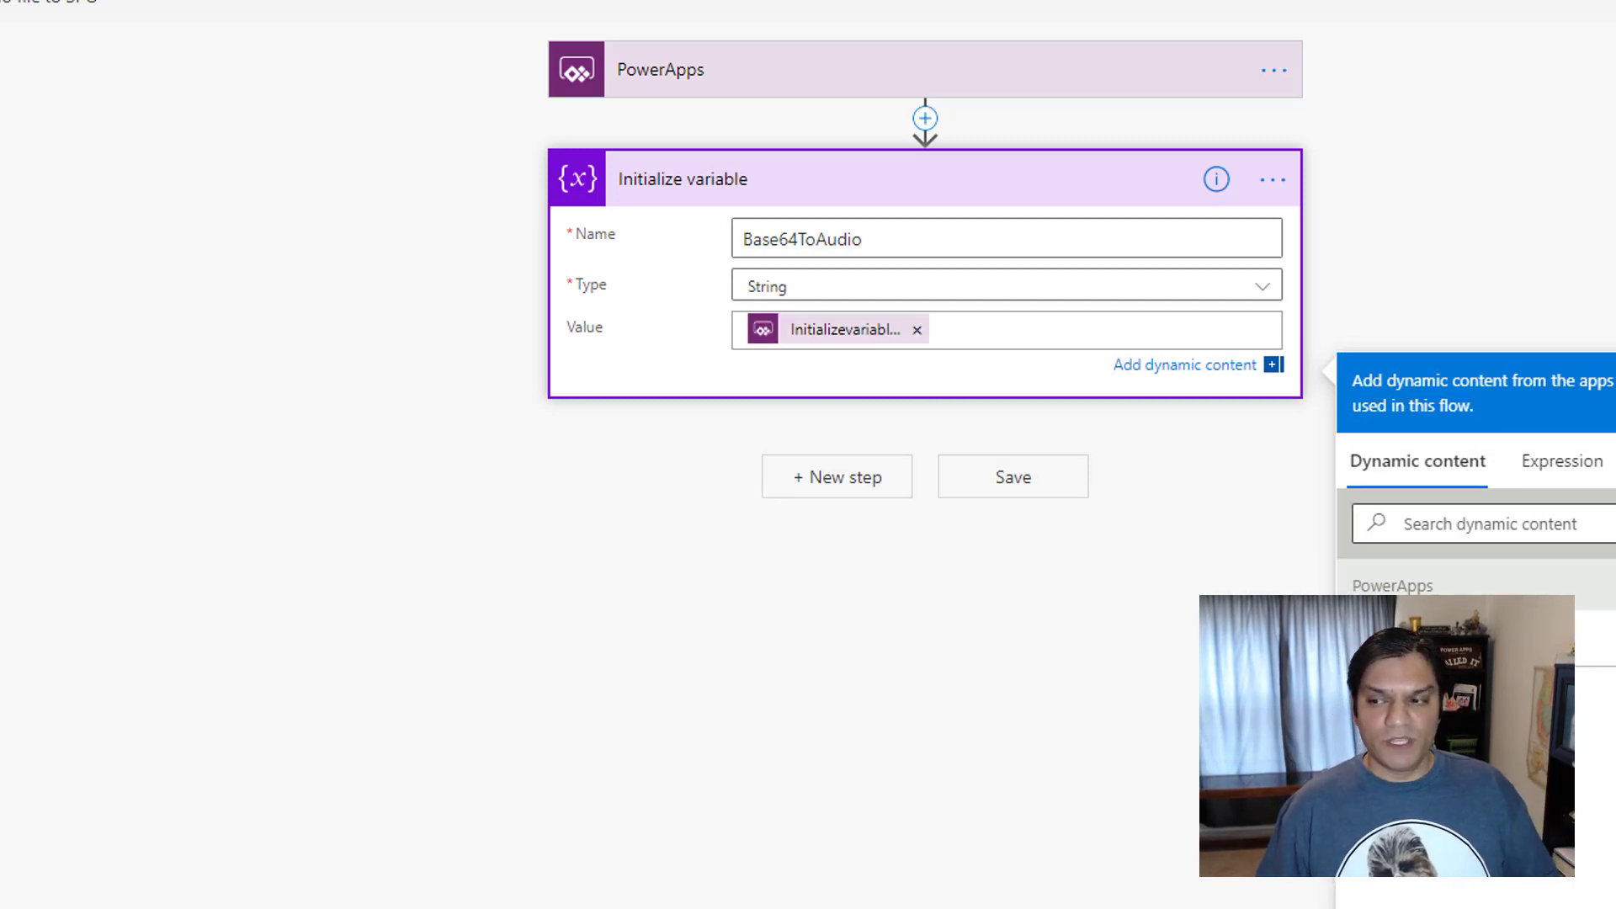
{"action": "key", "text": "ctrl+s"}
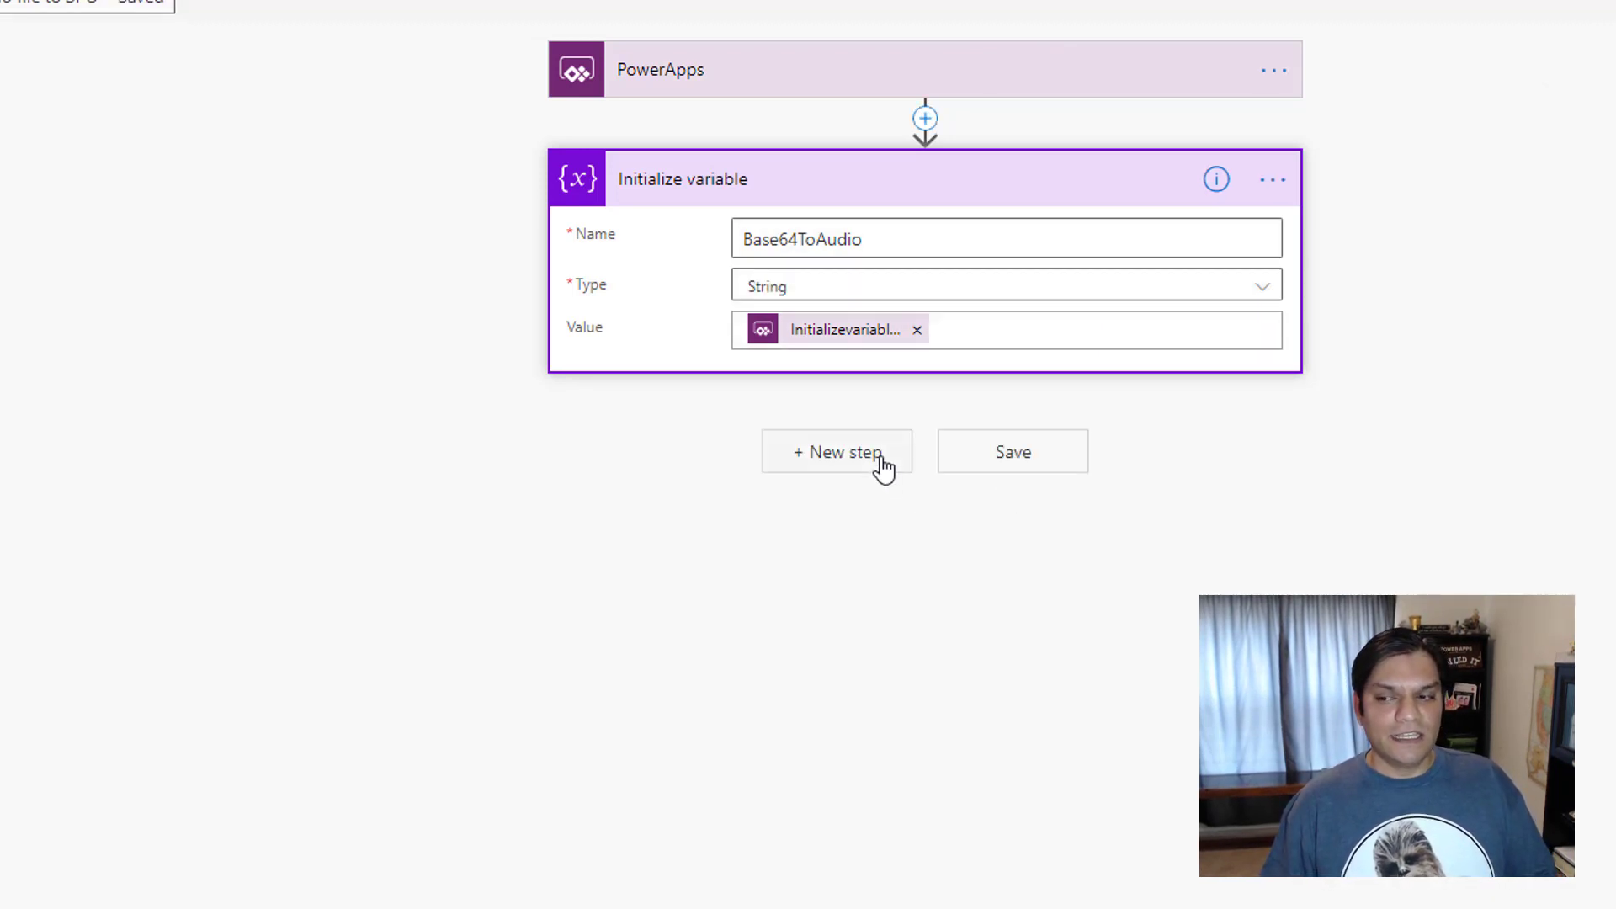
Add a SharePoint Create file action after the Initialize variable step
{"action": "left_click", "coordinate": [883, 467]}
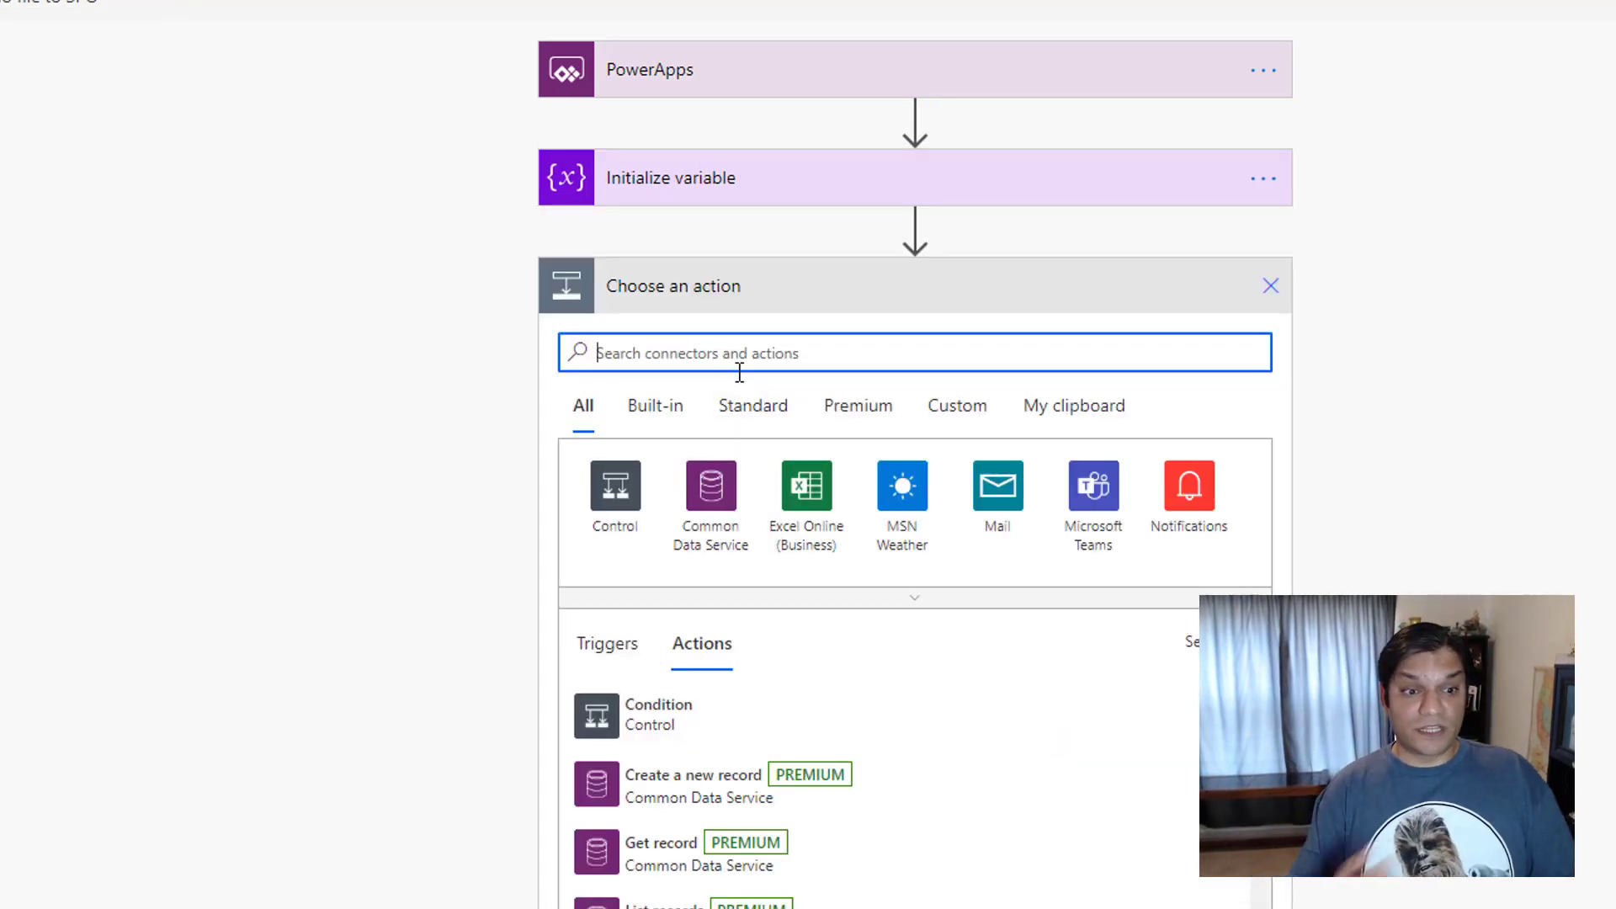
{"action": "type", "text": "Sha"}
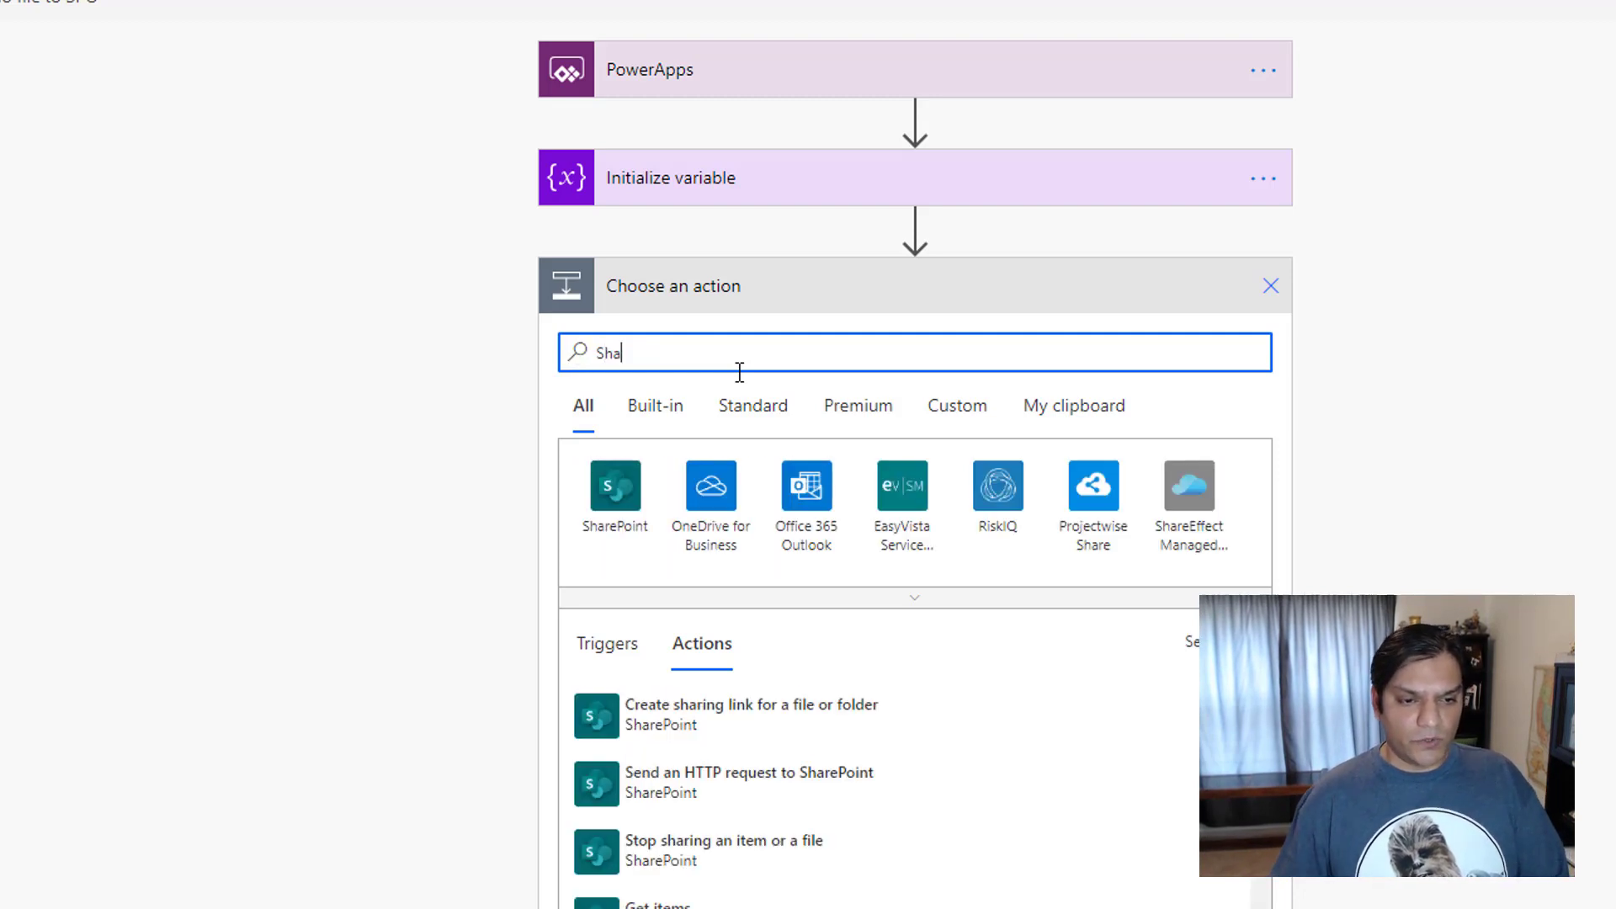
{"action": "left_click", "coordinate": [630, 507]}
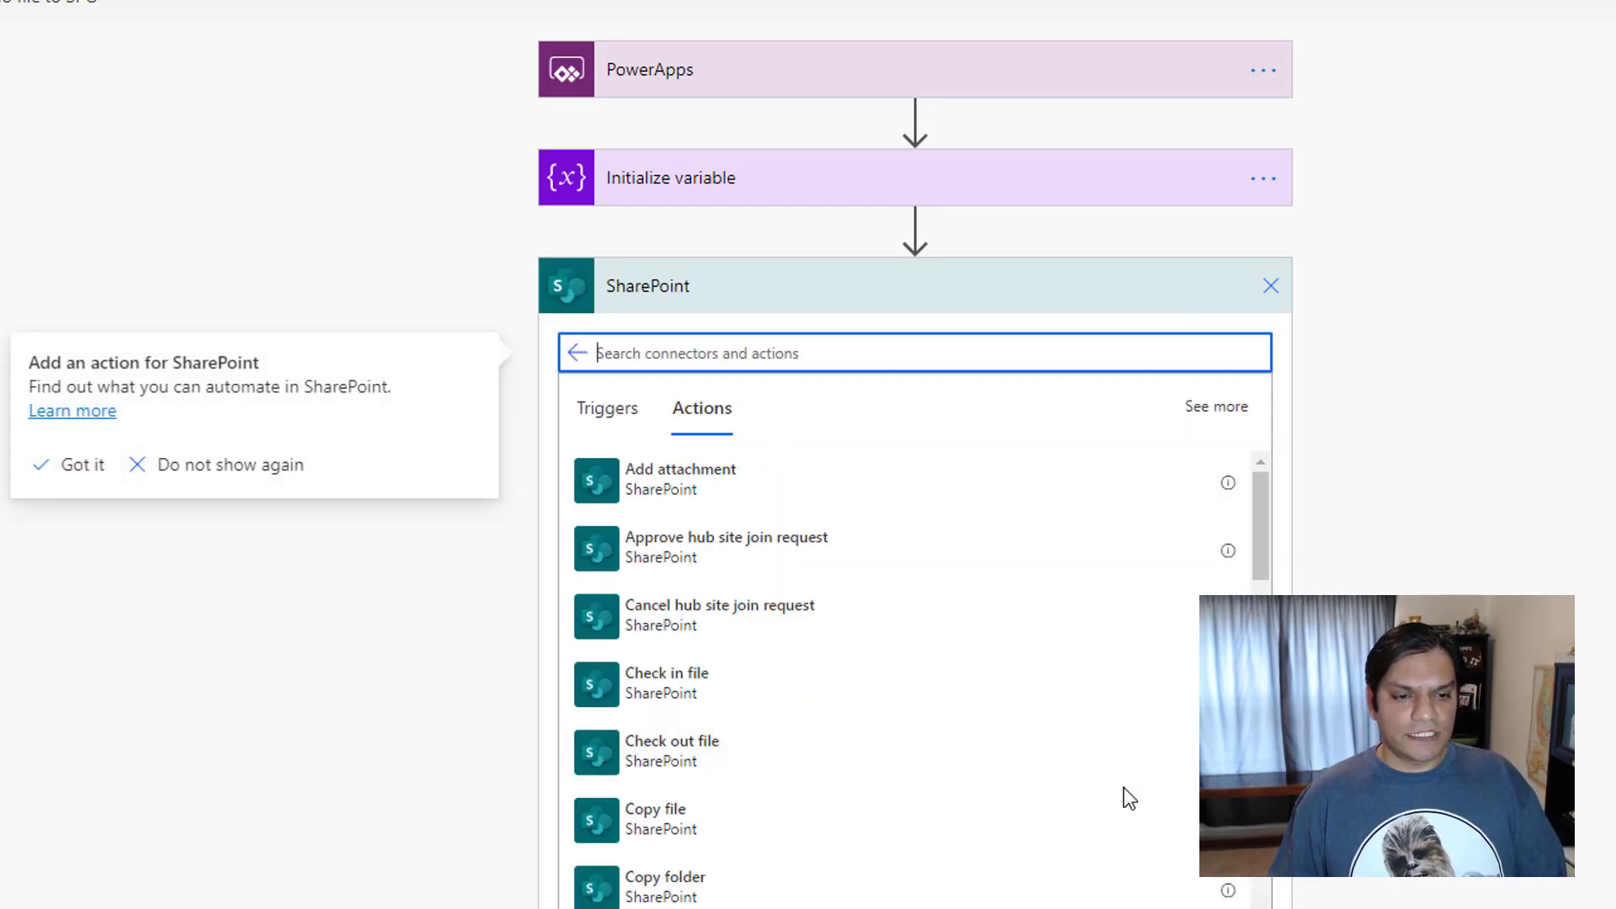
{"action": "scroll", "coordinate": [1123, 788], "scroll_direction": "down", "scroll_amount": 1}
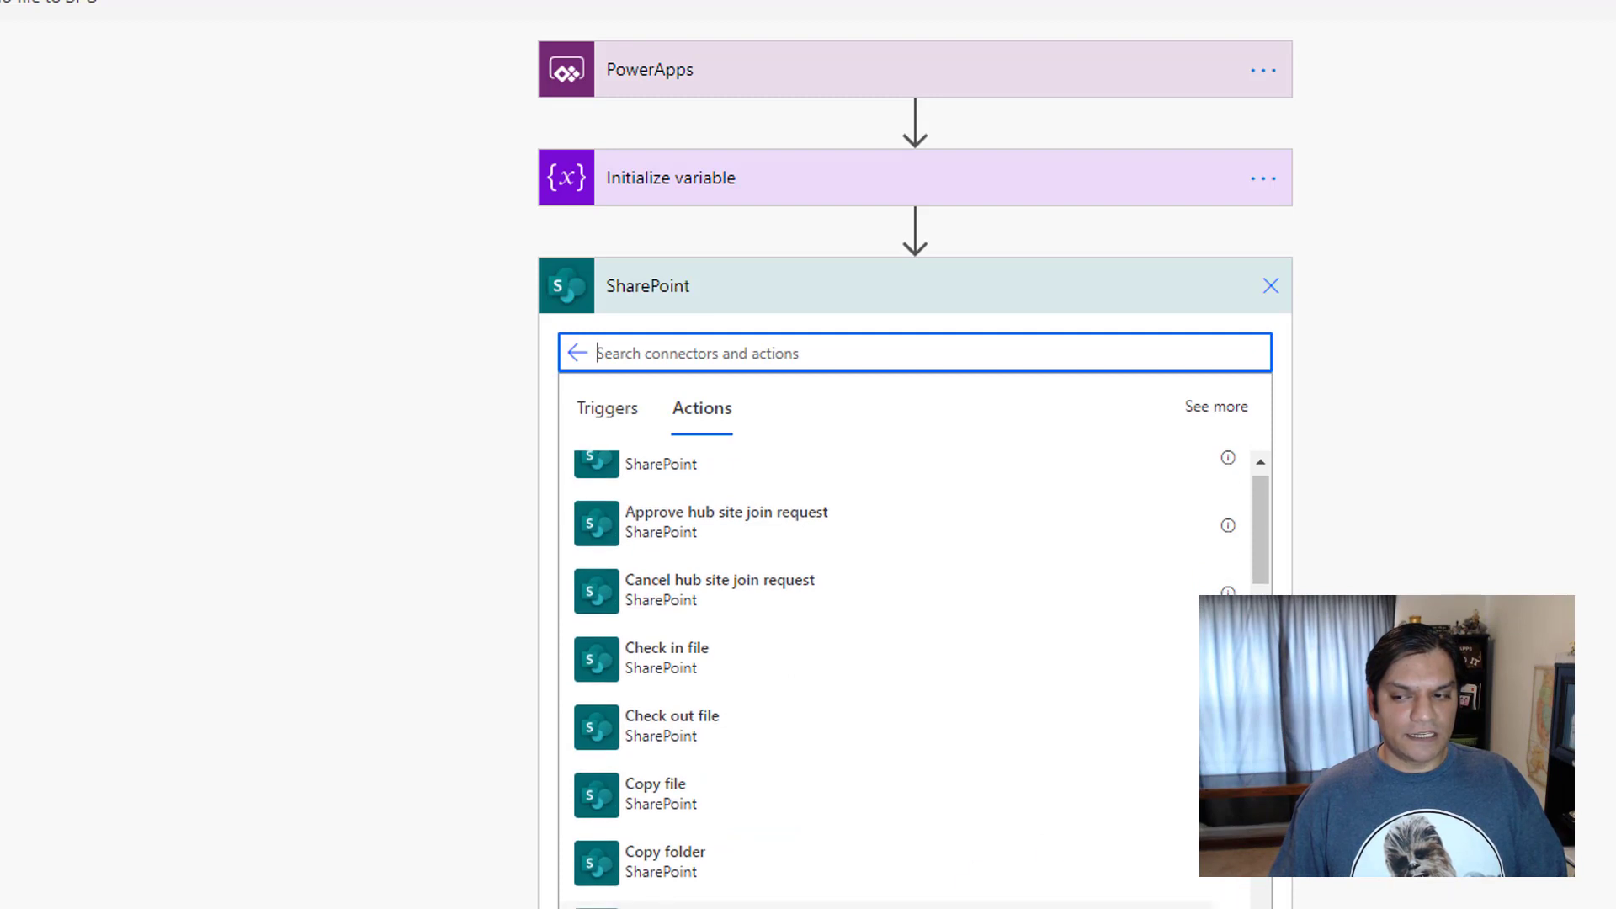
{"action": "scroll", "coordinate": [639, 800], "scroll_direction": "down", "scroll_amount": 3}
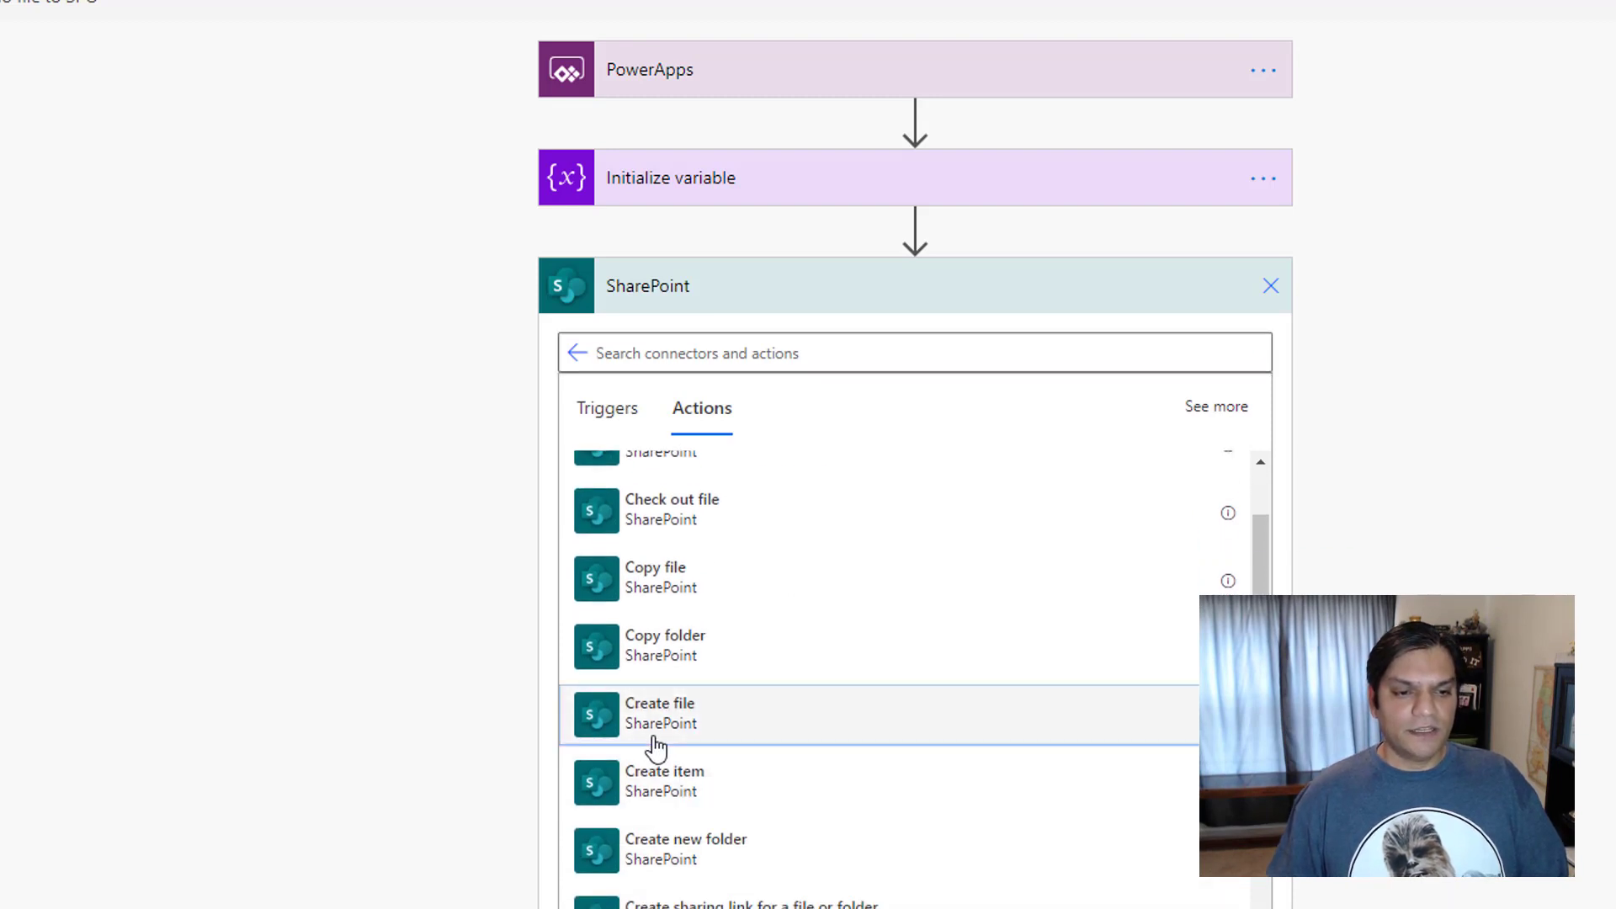
{"action": "left_click", "coordinate": [656, 747]}
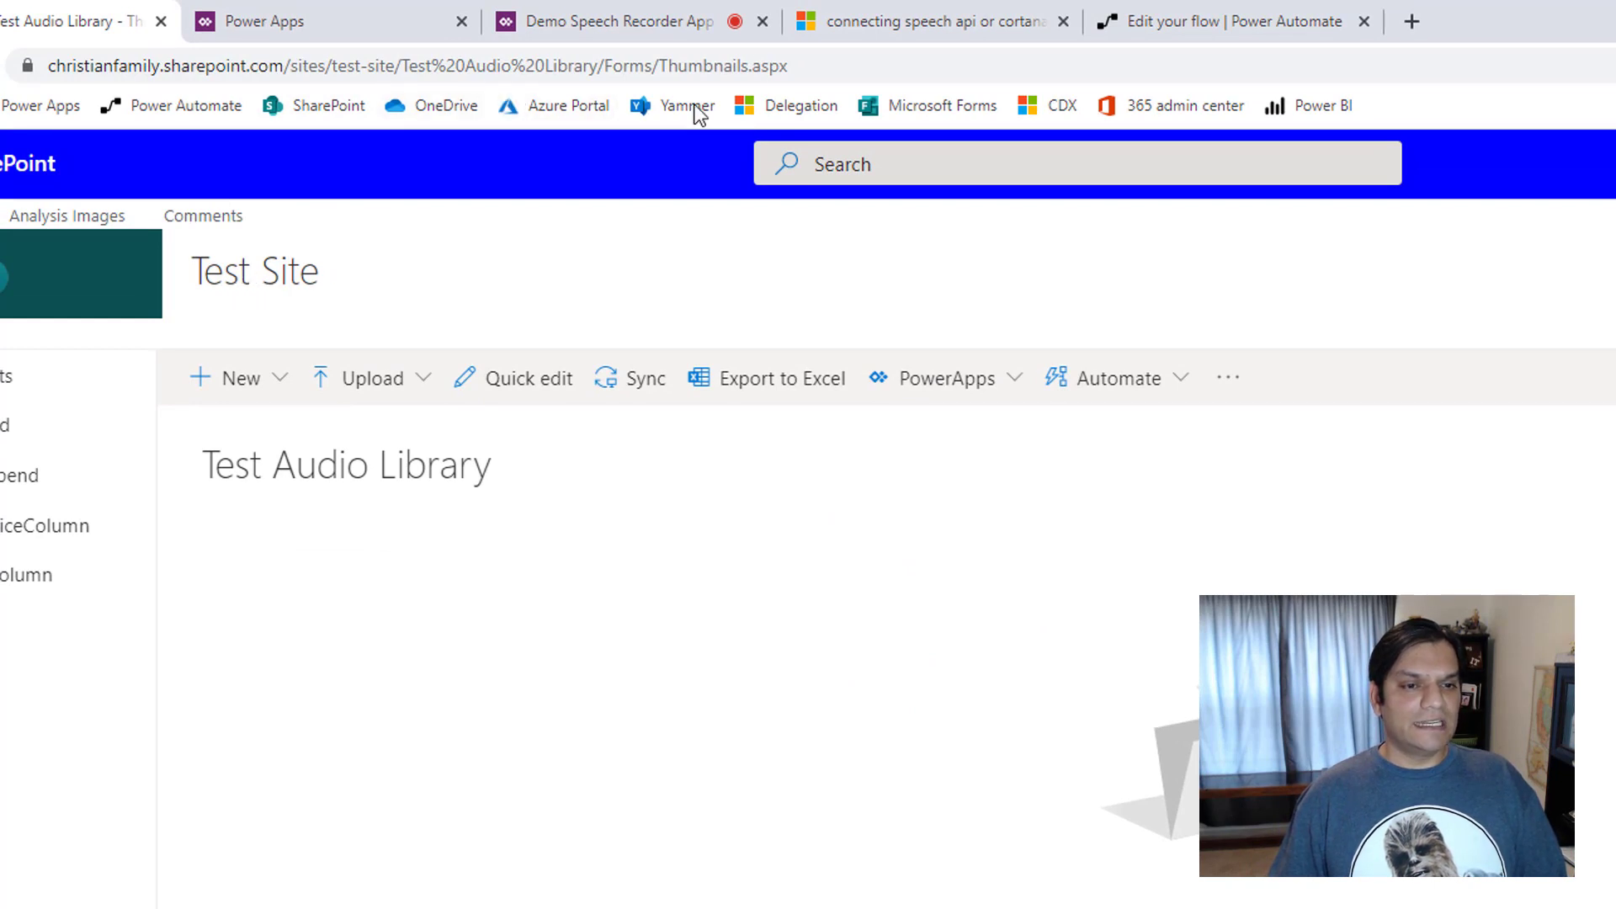
Return to the flow in Power Automate and set the Create file action's site address to Test Site
{"action": "left_click", "coordinate": [1132, 17]}
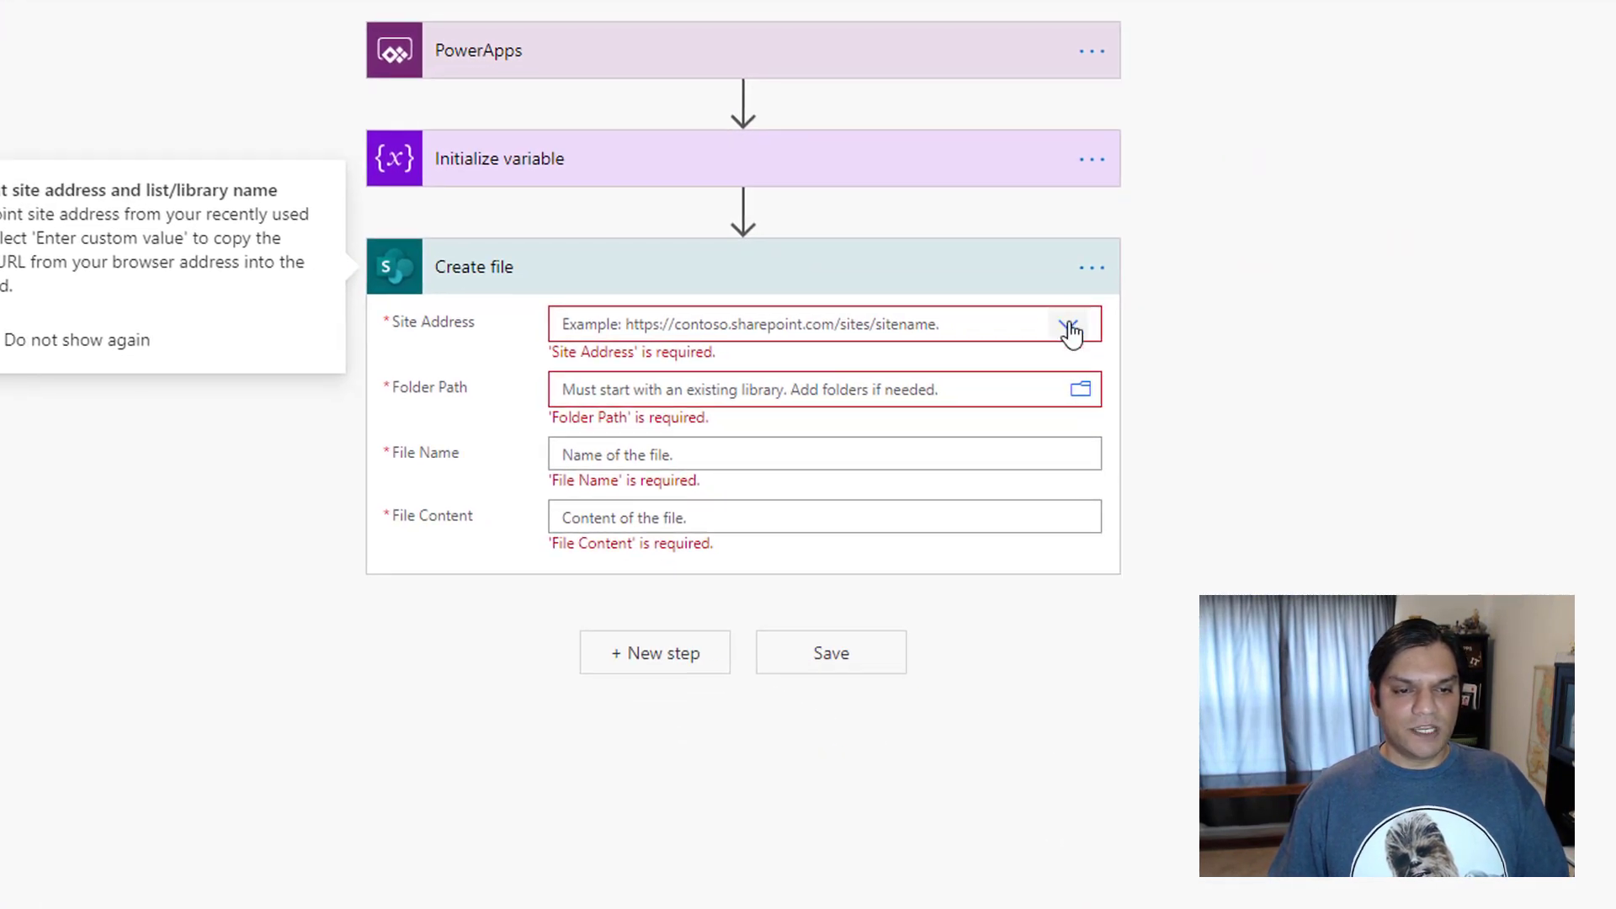
{"action": "left_click", "coordinate": [1076, 329]}
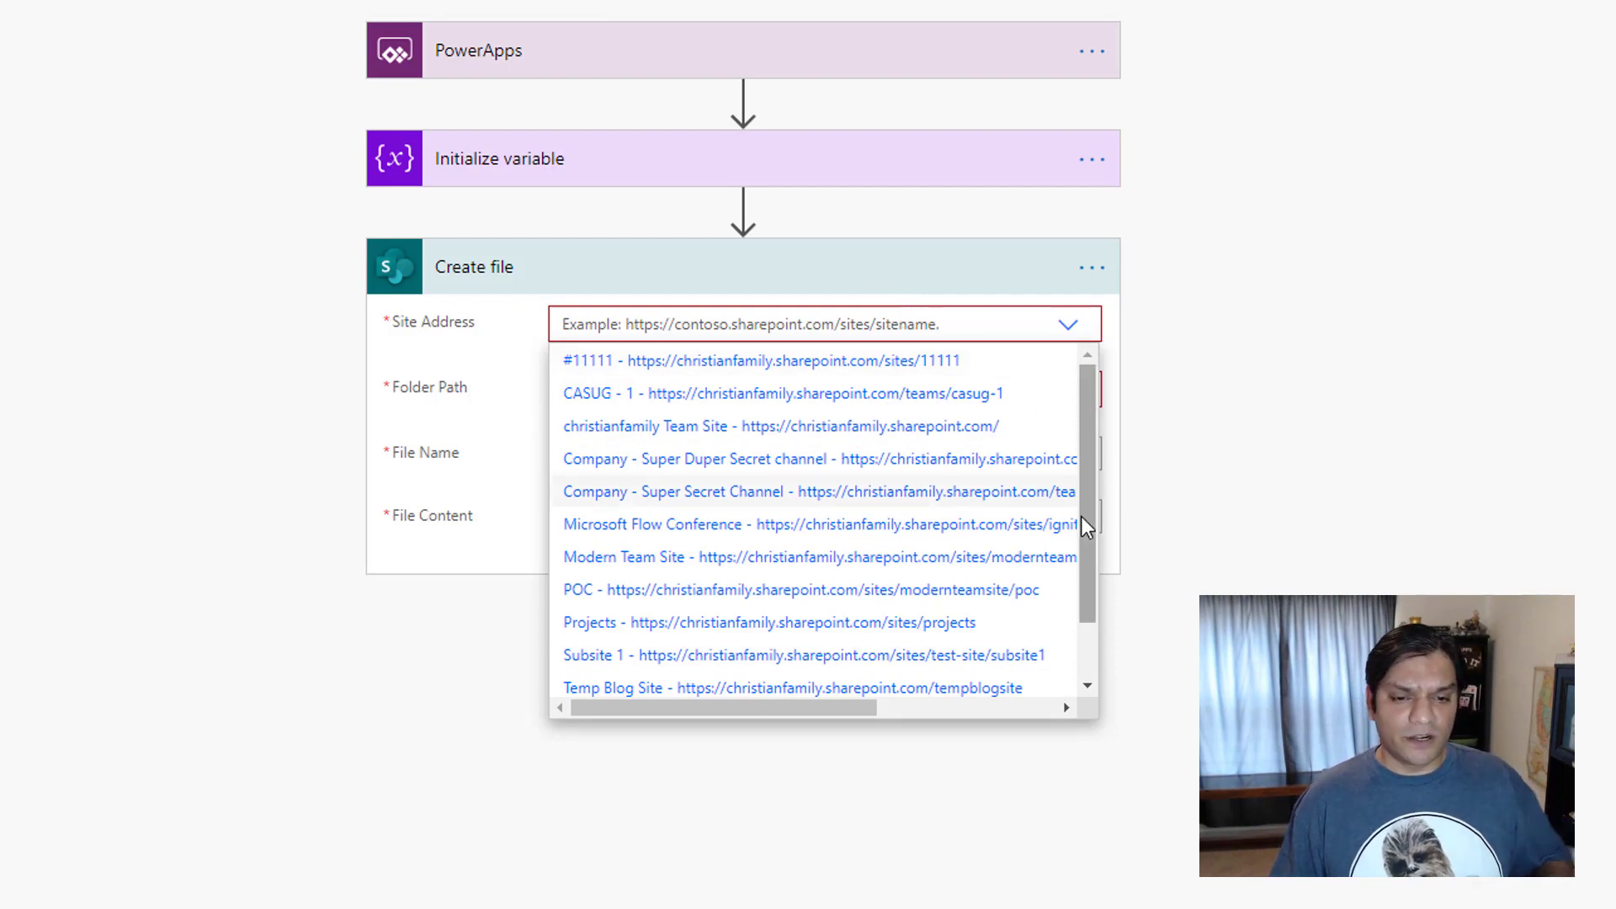
{"action": "left_click_drag", "start_coordinate": [1082, 518], "coordinate": [1077, 592]}
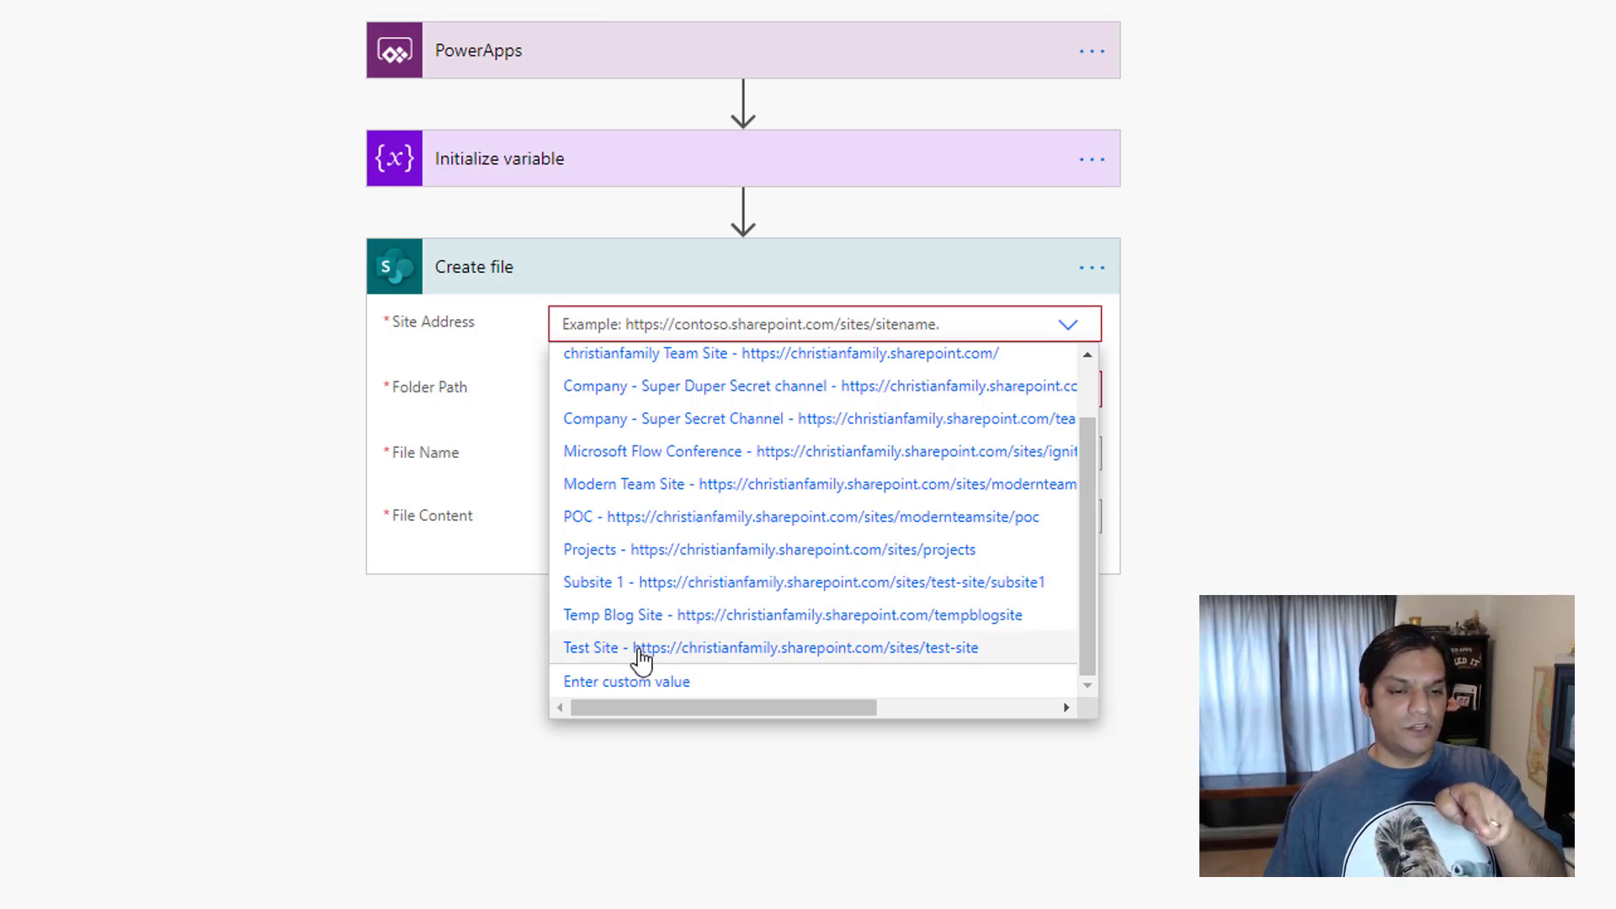
{"action": "left_click", "coordinate": [642, 660]}
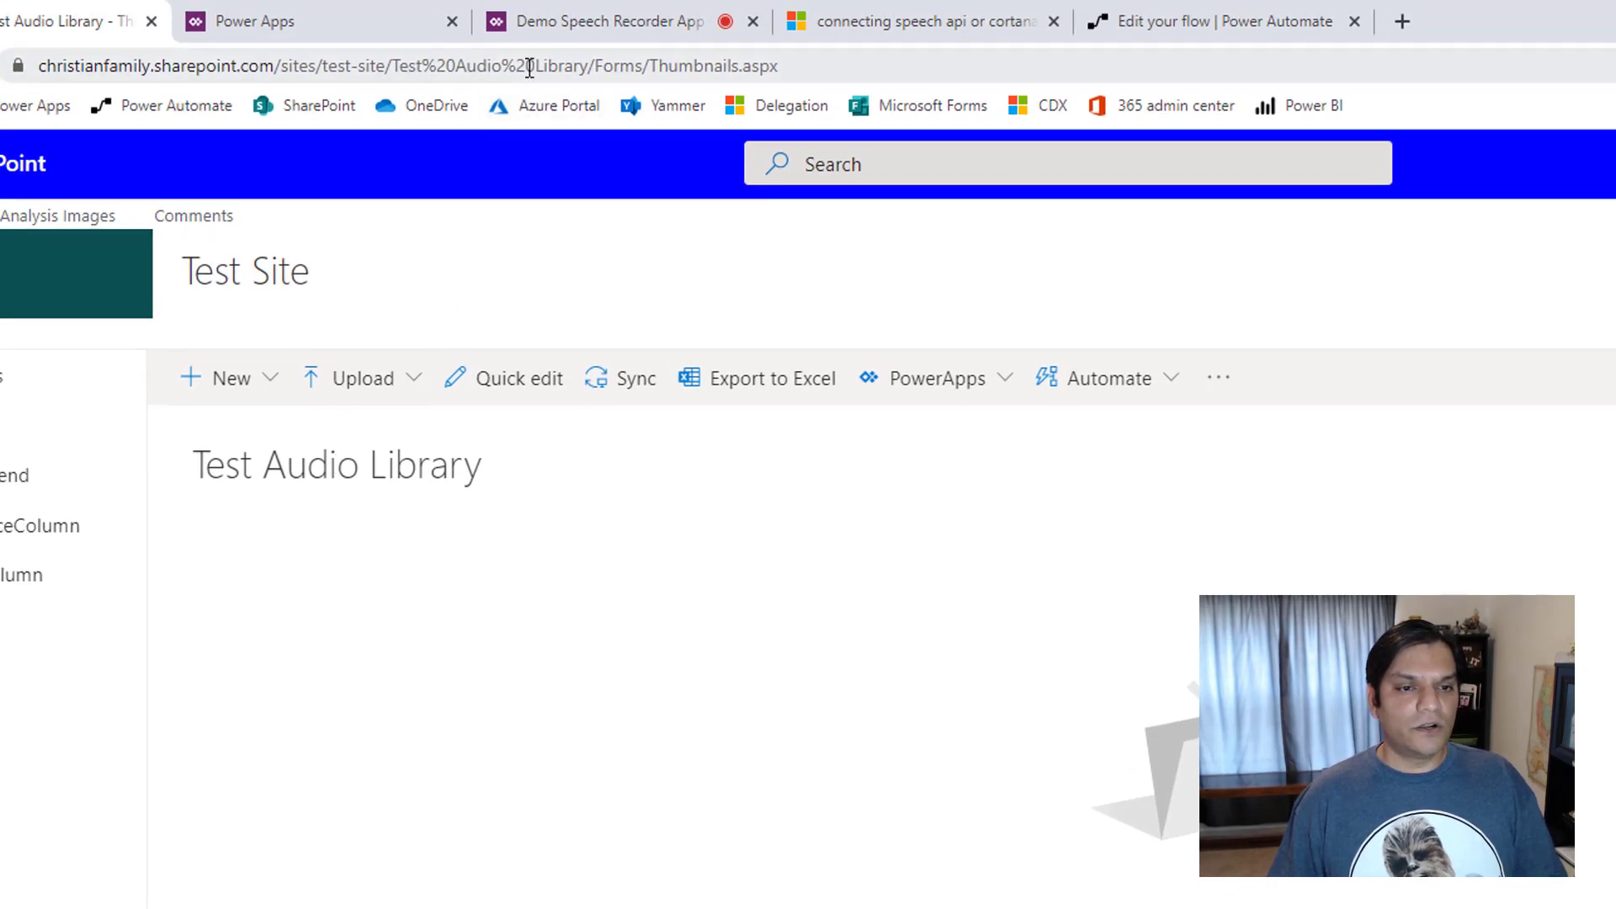
Set the Create file folder path to "Test audio library" and fill the file name with the Ask in PowerApps dynamic content
{"action": "left_click", "coordinate": [1212, 20]}
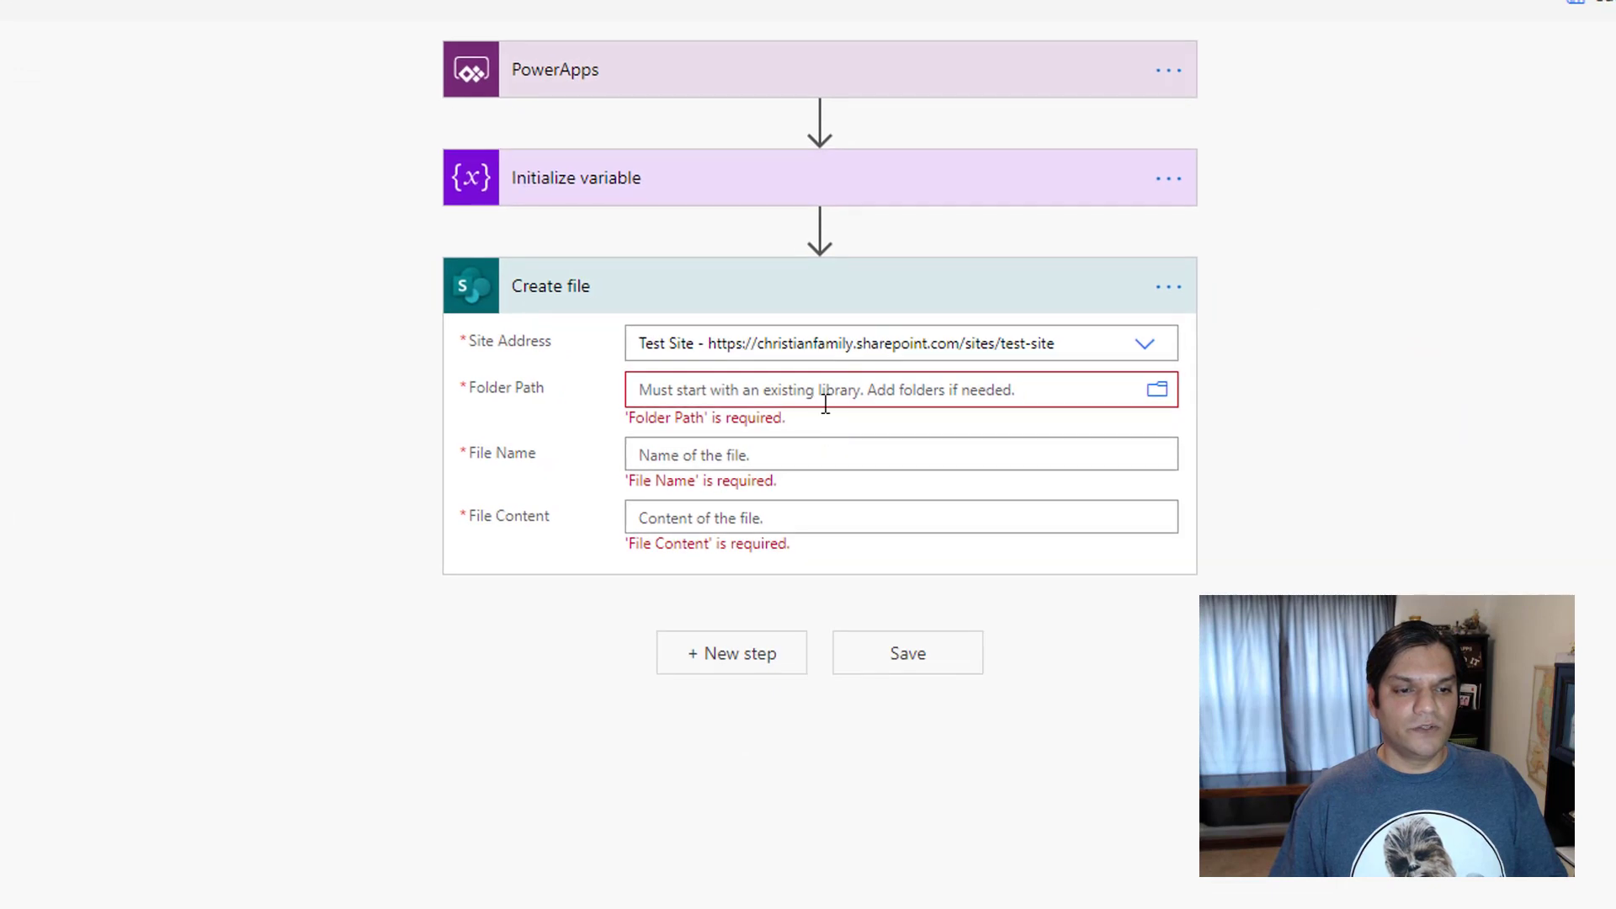
{"action": "left_click", "coordinate": [827, 402]}
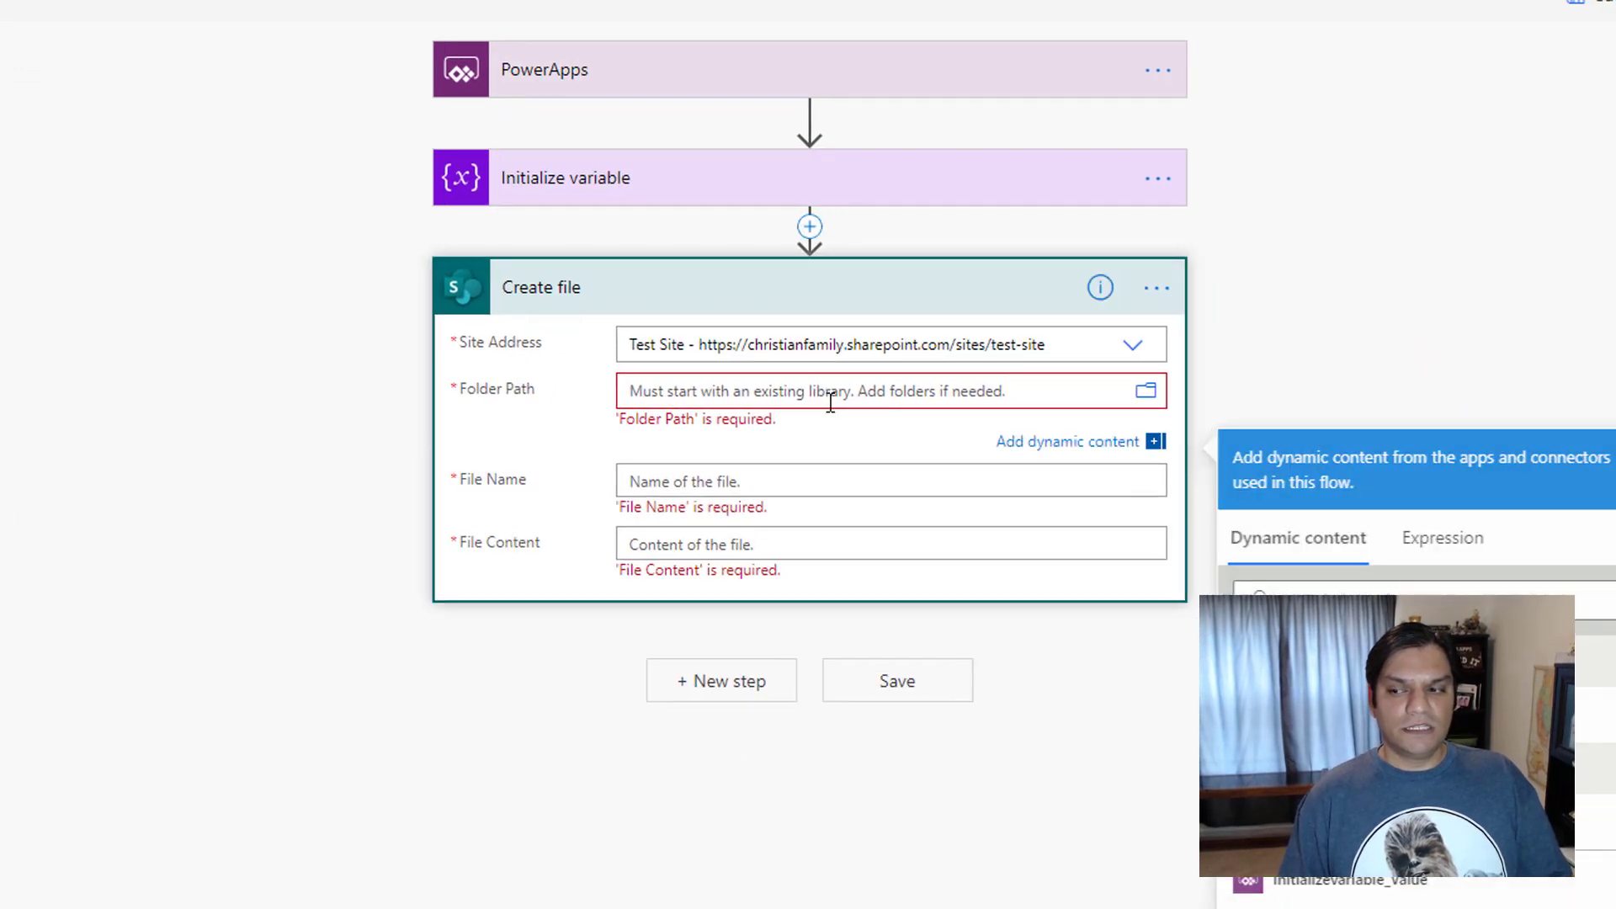
{"action": "type", "text": "Test a"}
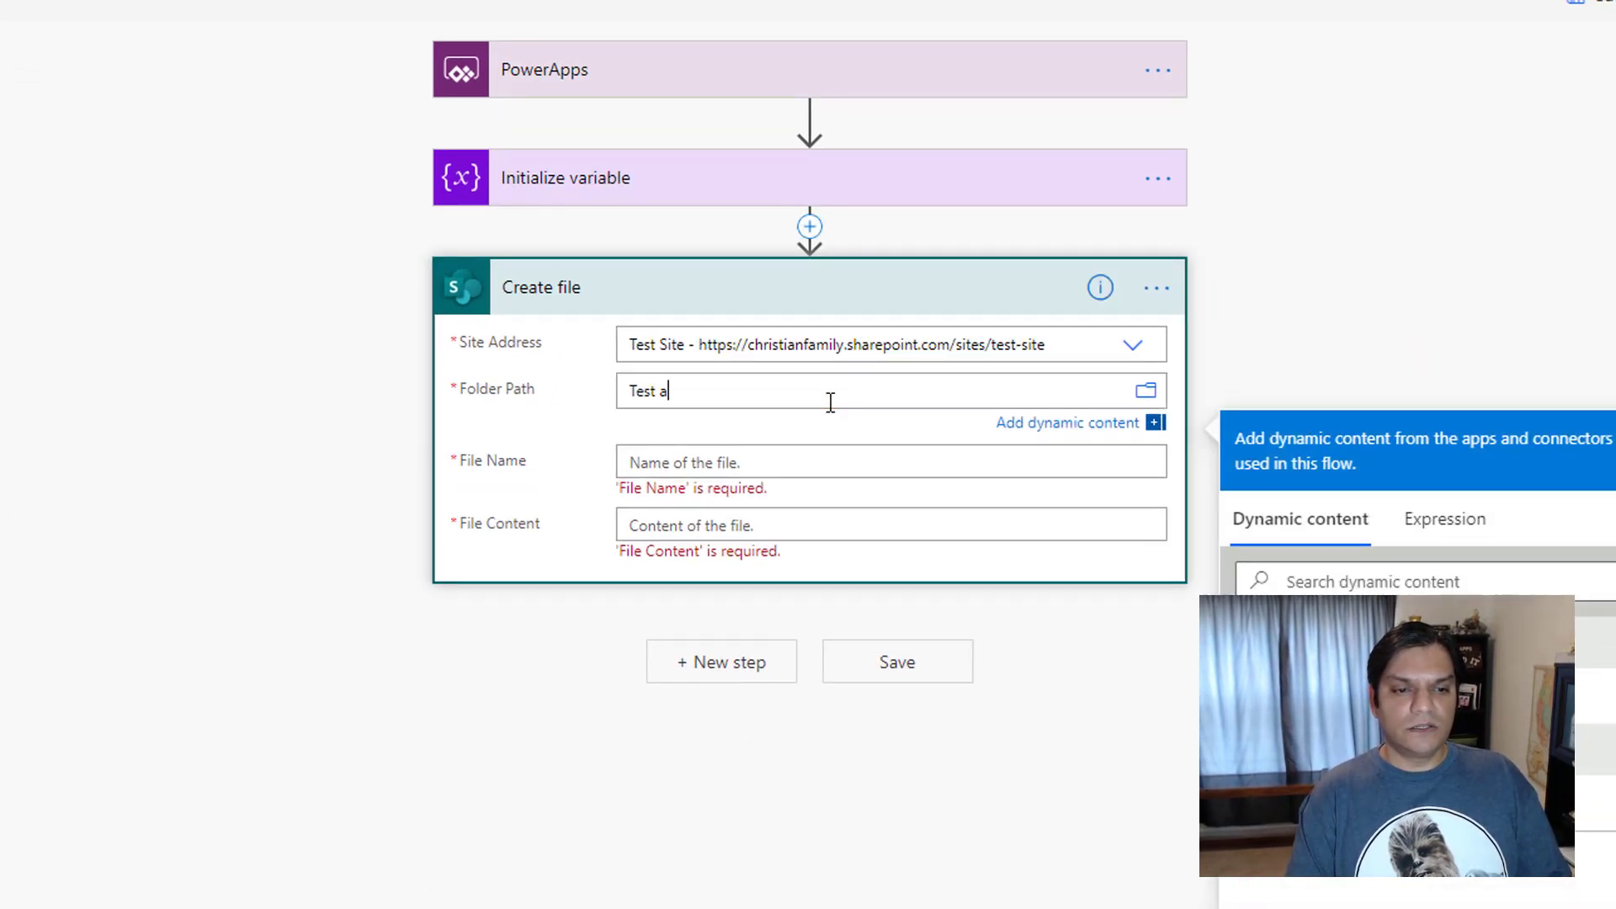
{"action": "type", "text": "udio library"}
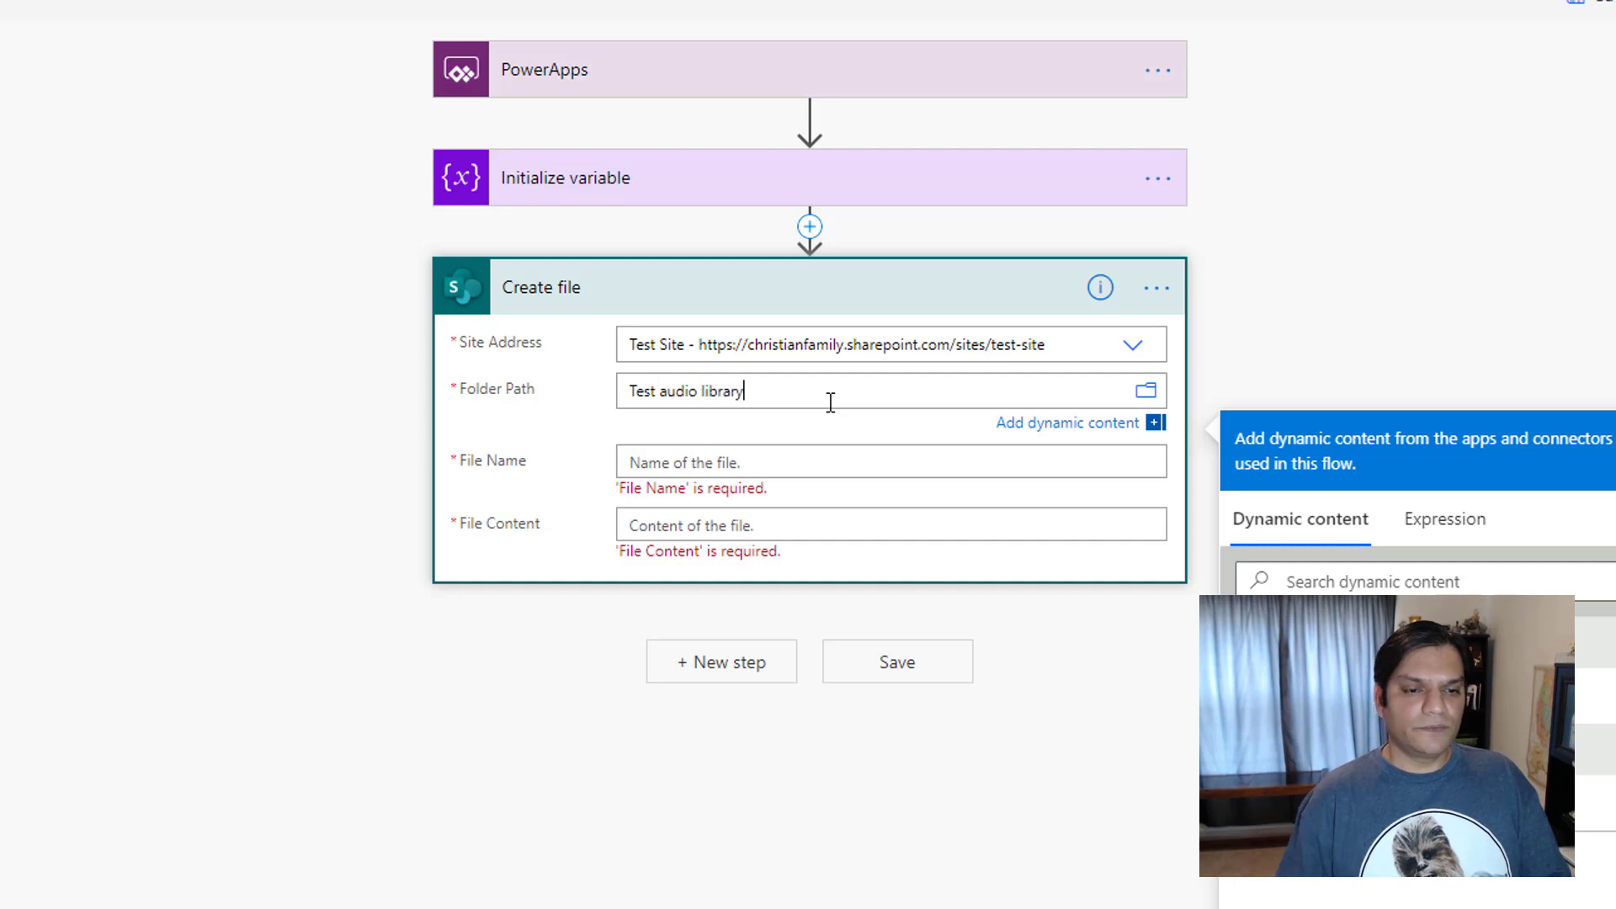
{"action": "left_click", "coordinate": [760, 461]}
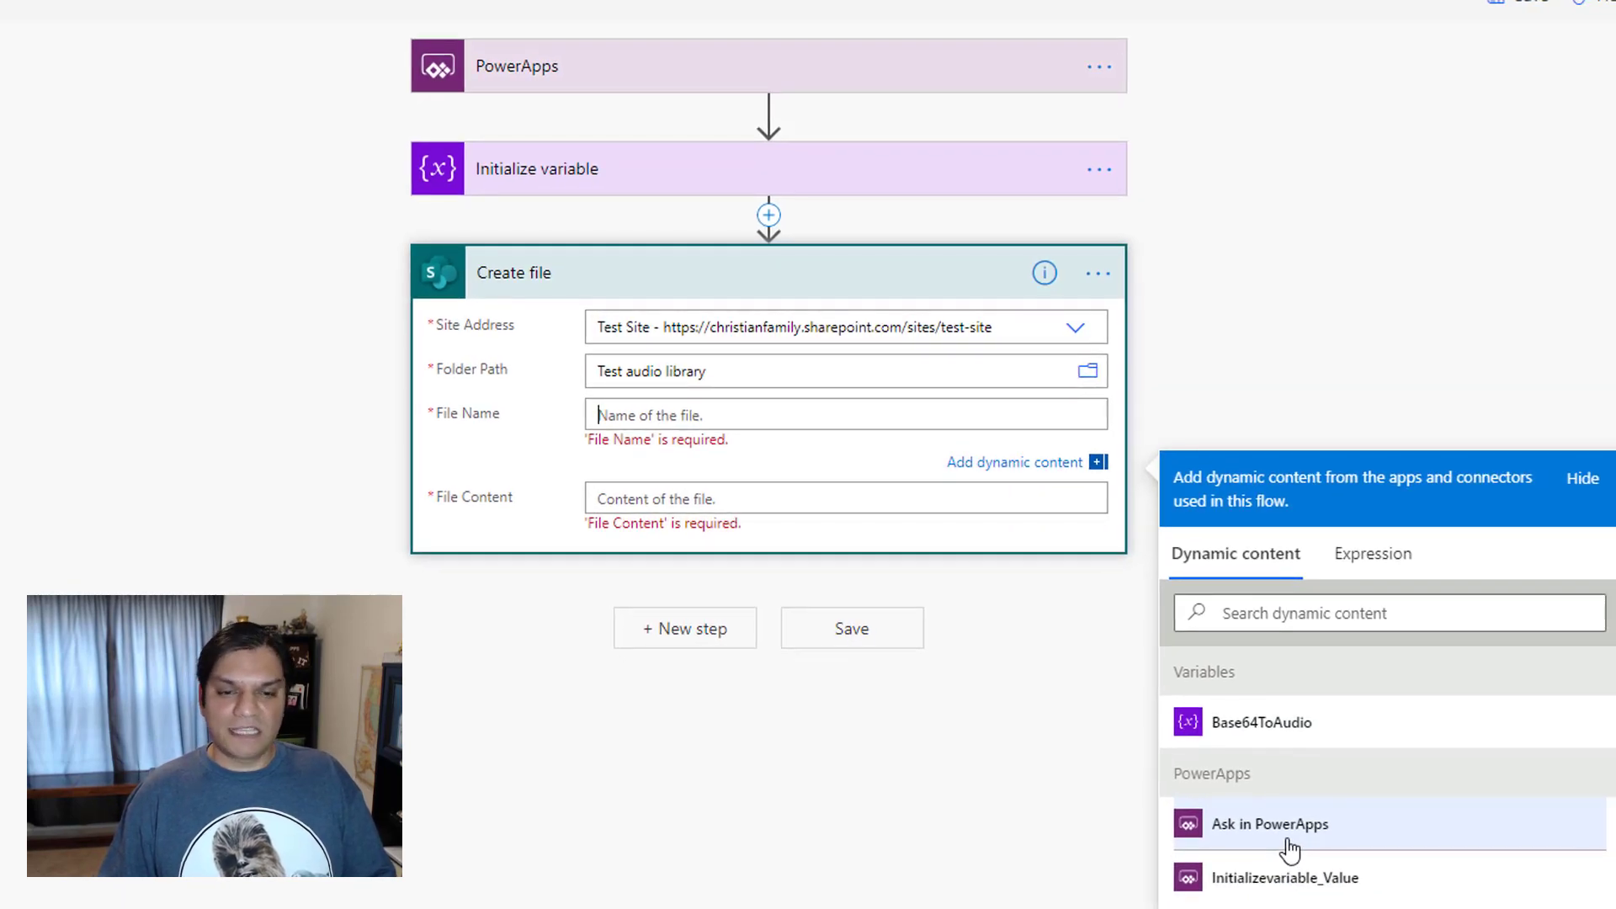
{"action": "left_click", "coordinate": [1287, 840]}
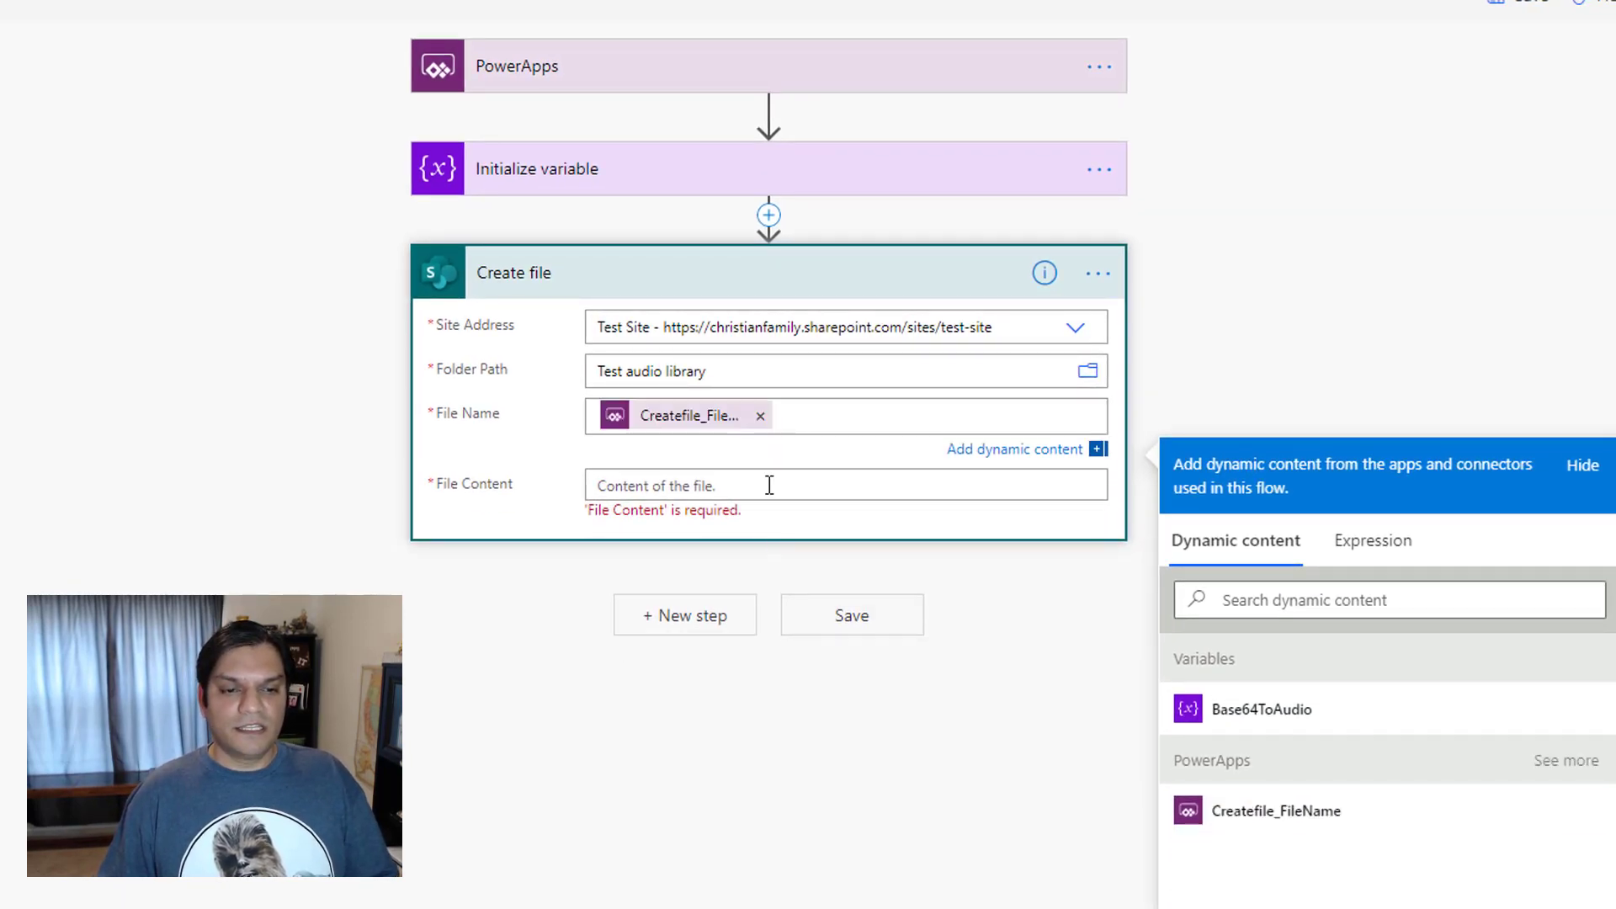
Start an expression for the Create file action's file content and enter the function base64ToString()
{"action": "left_click", "coordinate": [769, 485]}
{"action": "scroll", "coordinate": [769, 484], "scroll_direction": "down", "scroll_amount": 1}
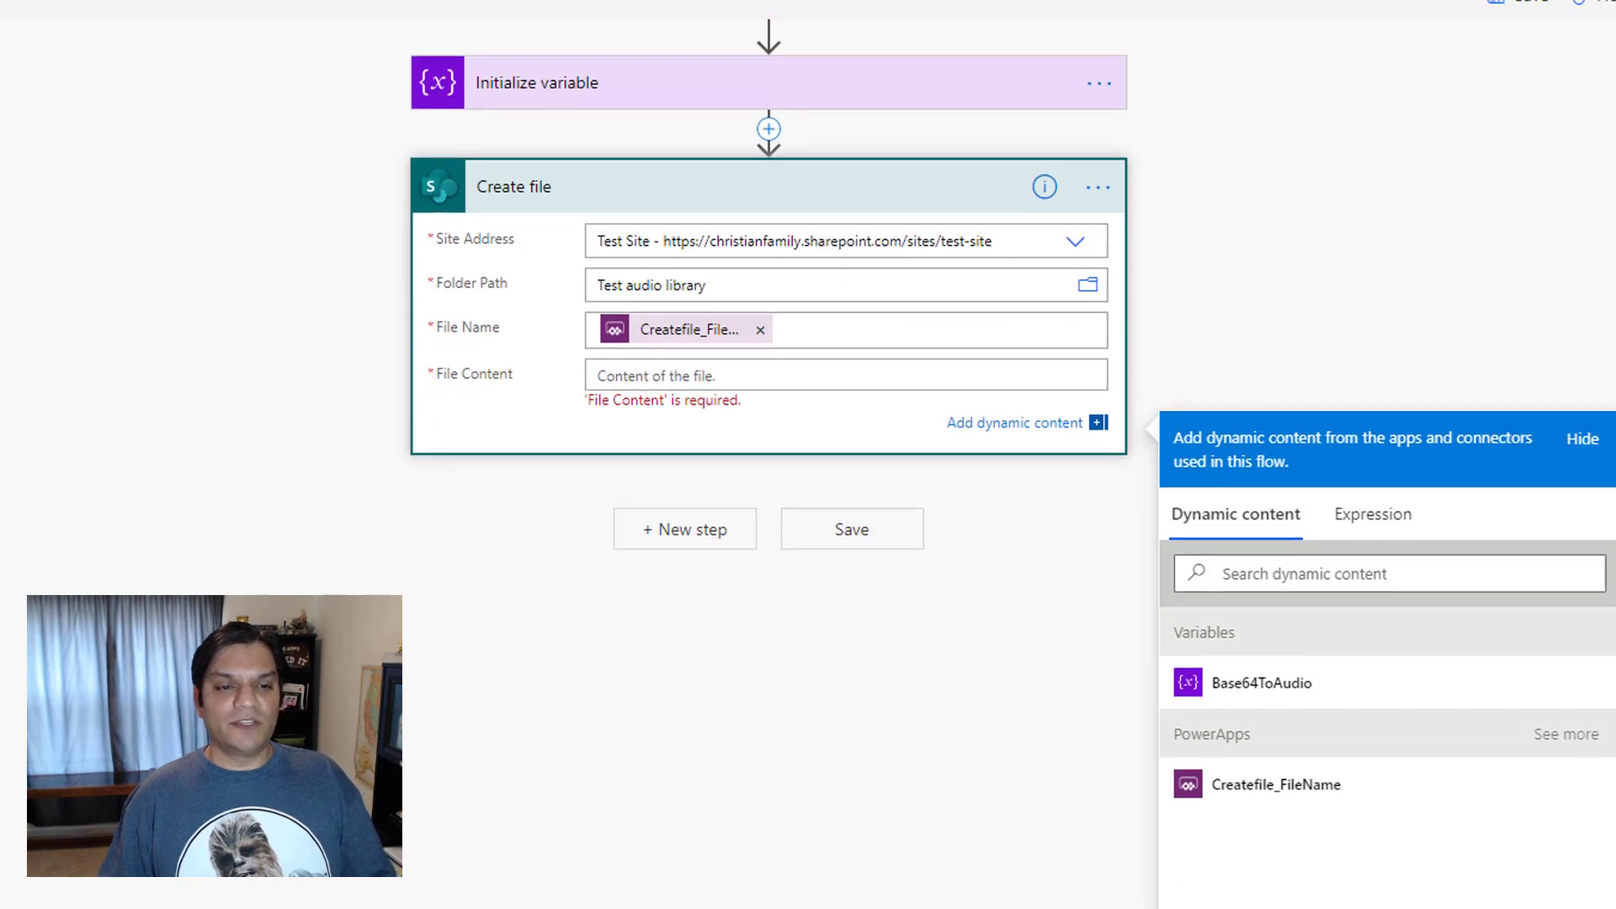
{"action": "scroll", "coordinate": [569, 325], "scroll_direction": "up", "scroll_amount": 1}
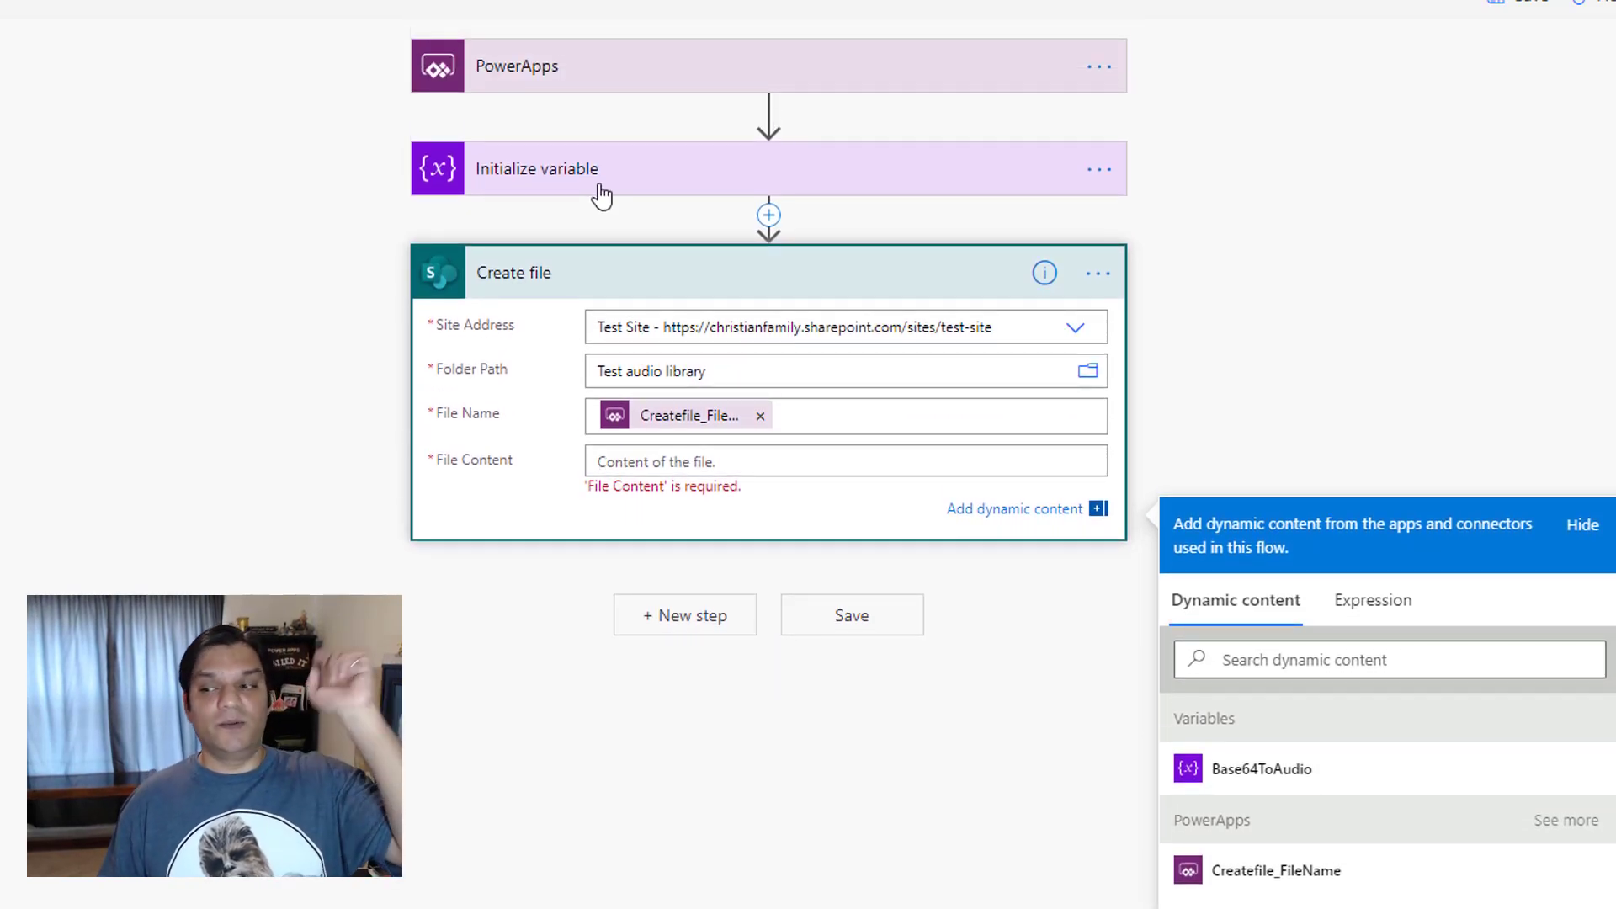
{"action": "left_click", "coordinate": [1370, 612]}
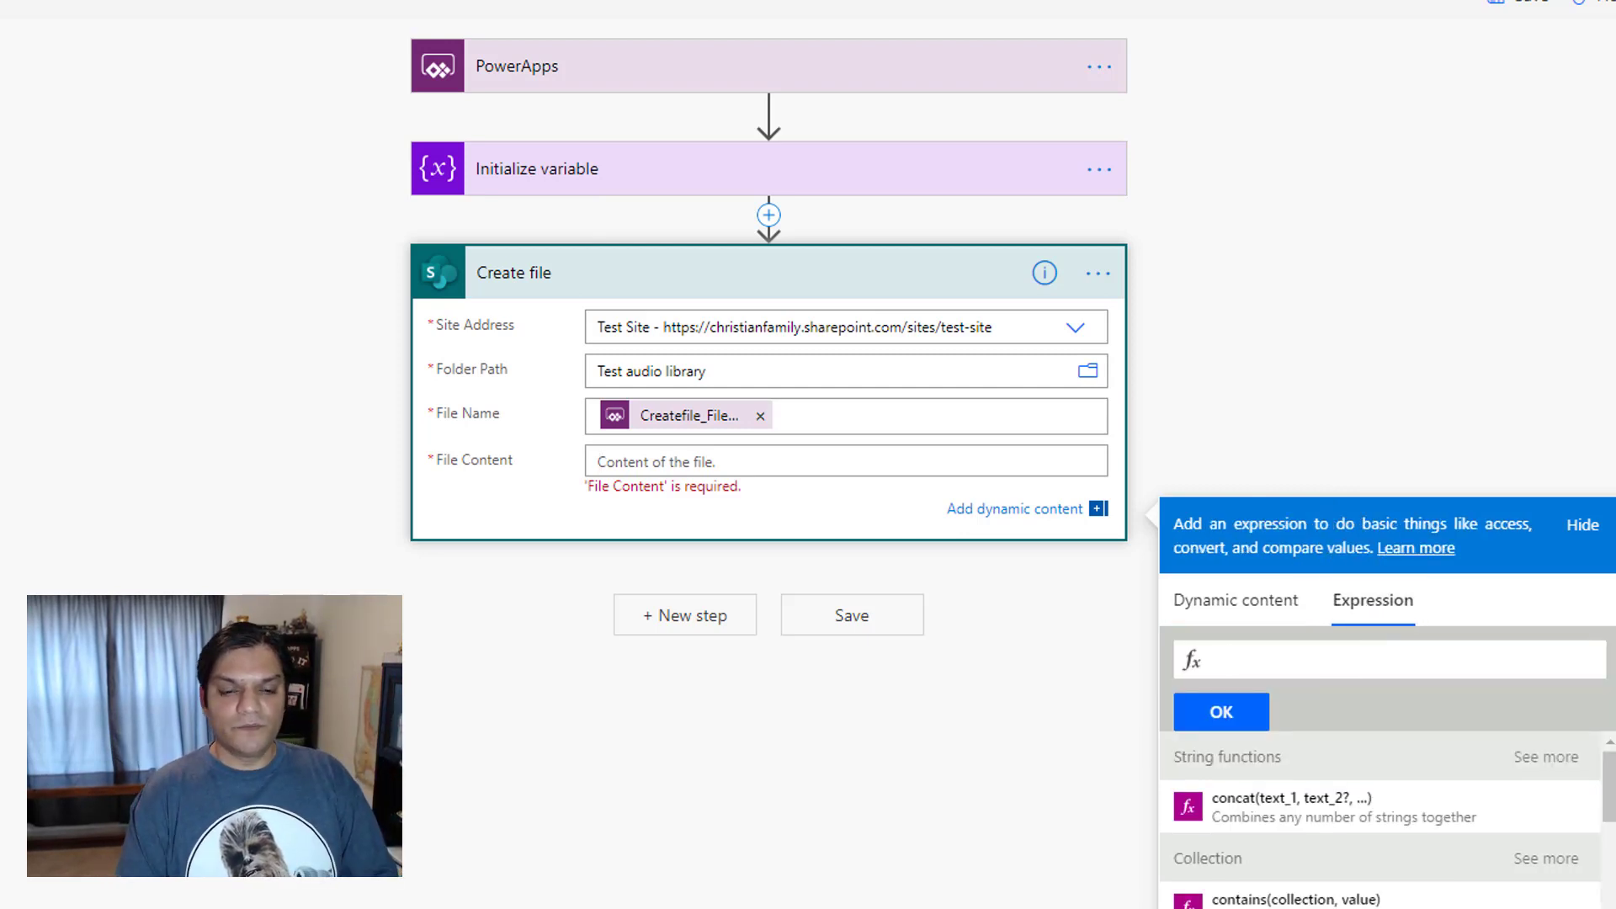
{"action": "type", "text": "Base"}
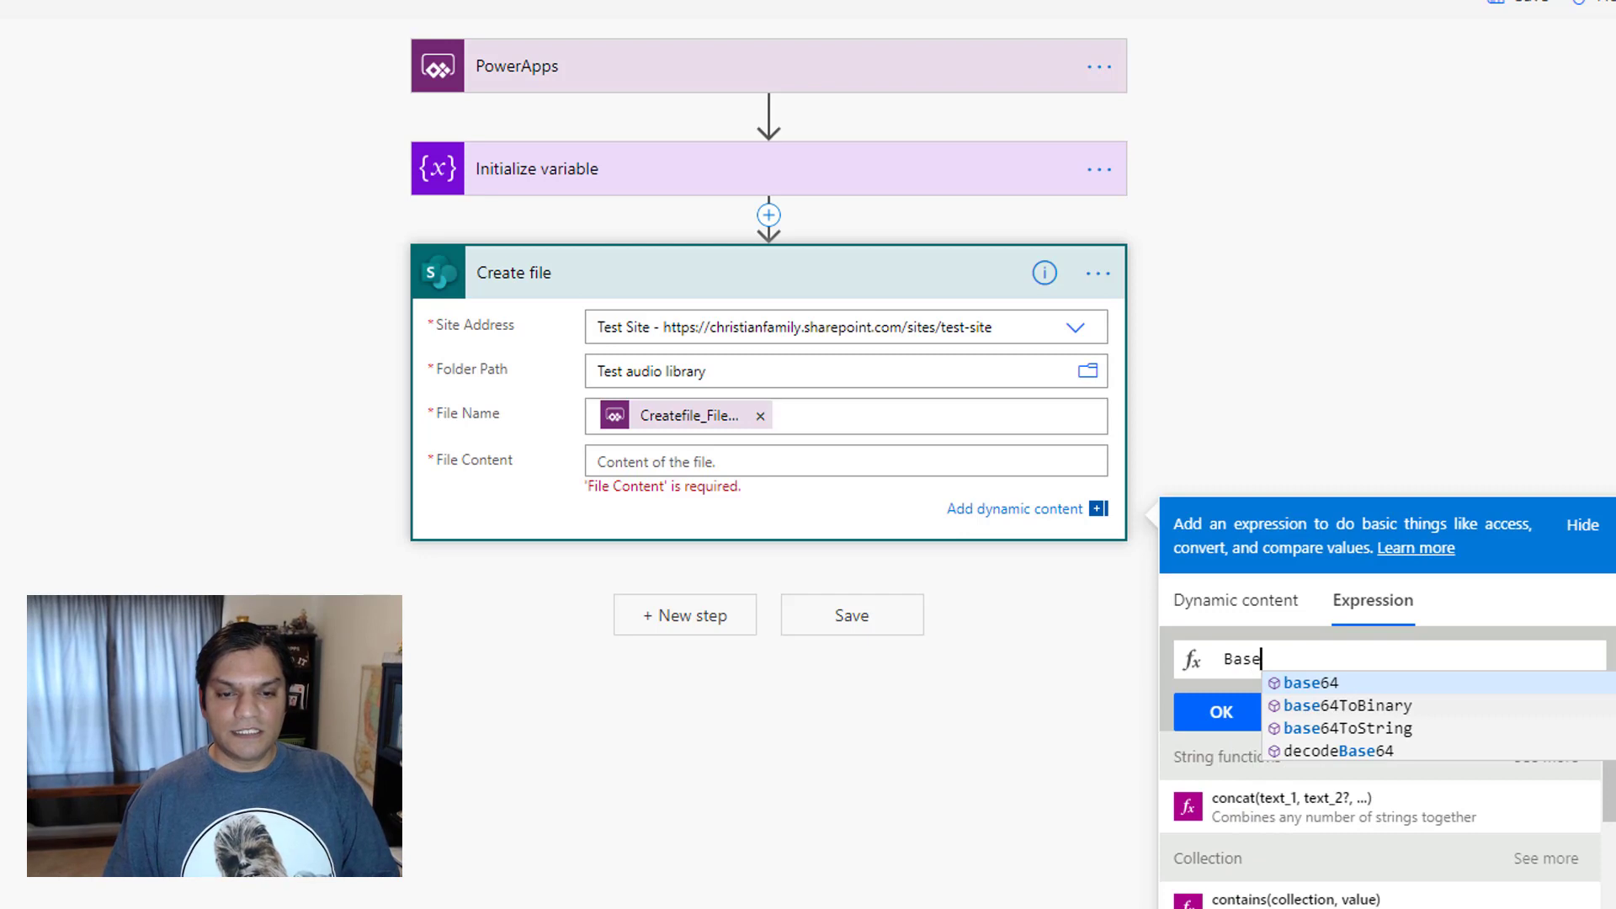
{"action": "key", "text": "Down"}
{"action": "key", "text": "Down"}
{"action": "key", "text": "Return"}
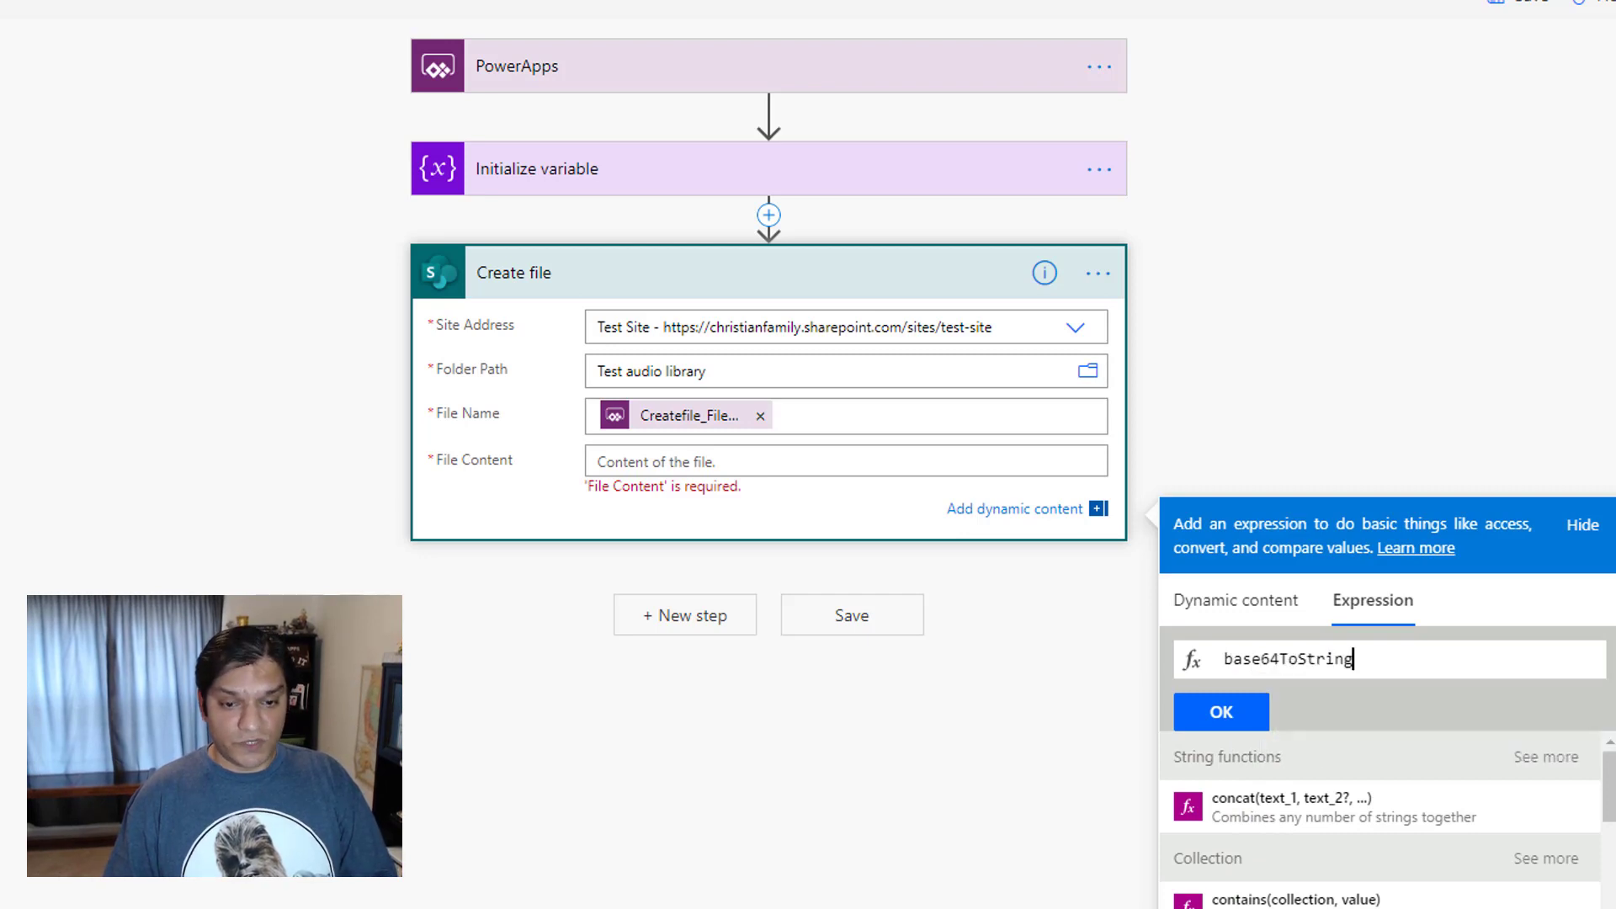
{"action": "type", "text": "("}
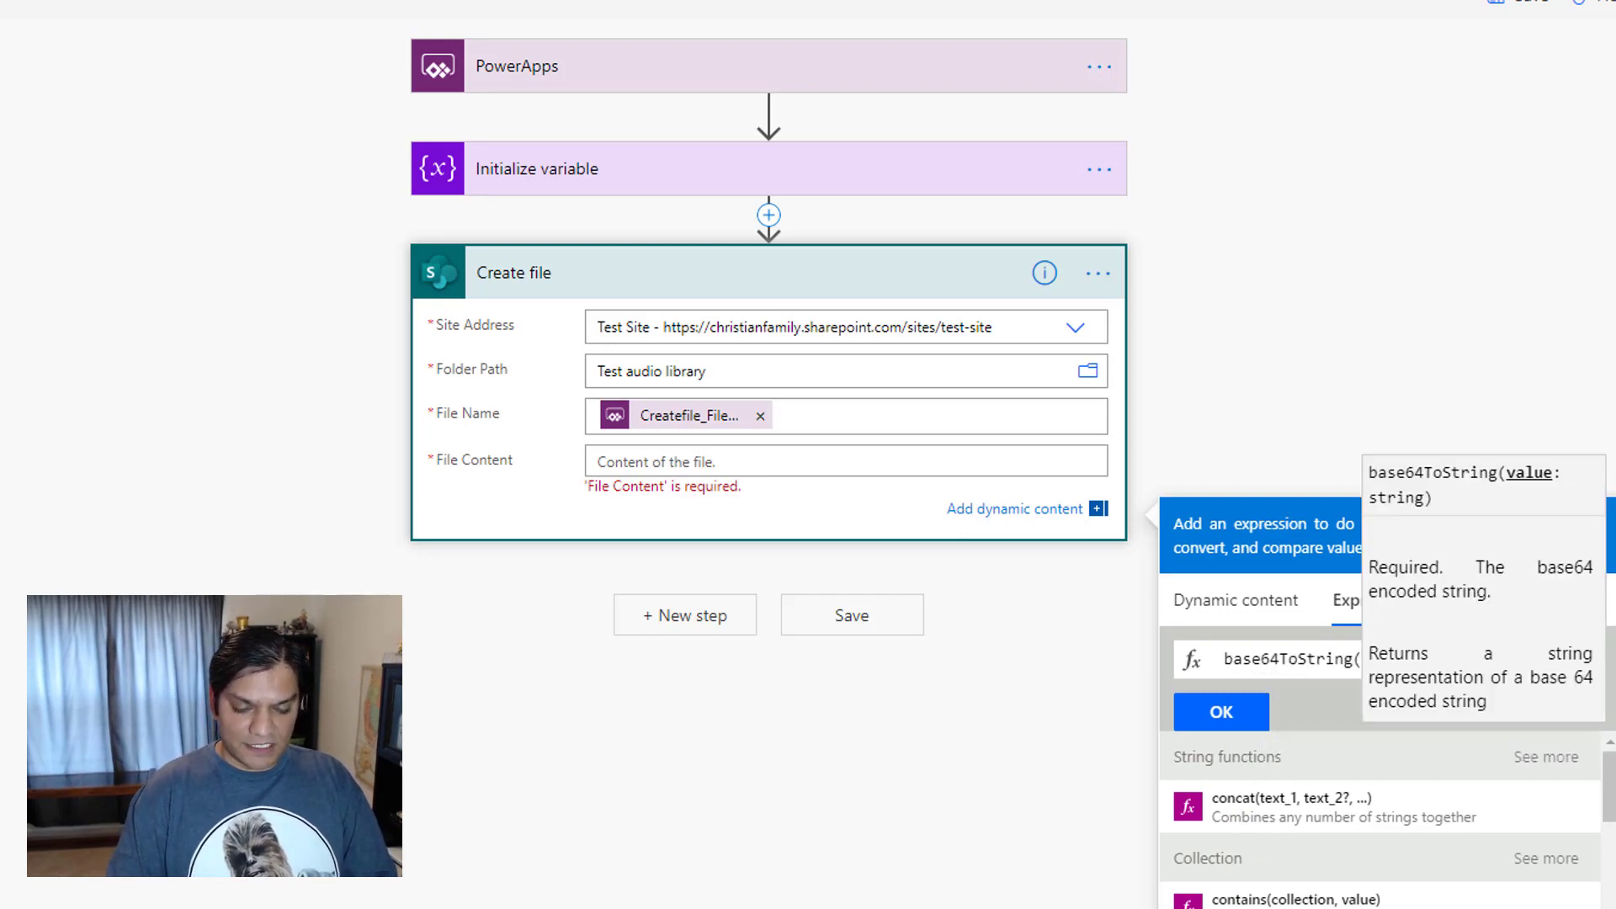
{"action": "type", "text": ")"}
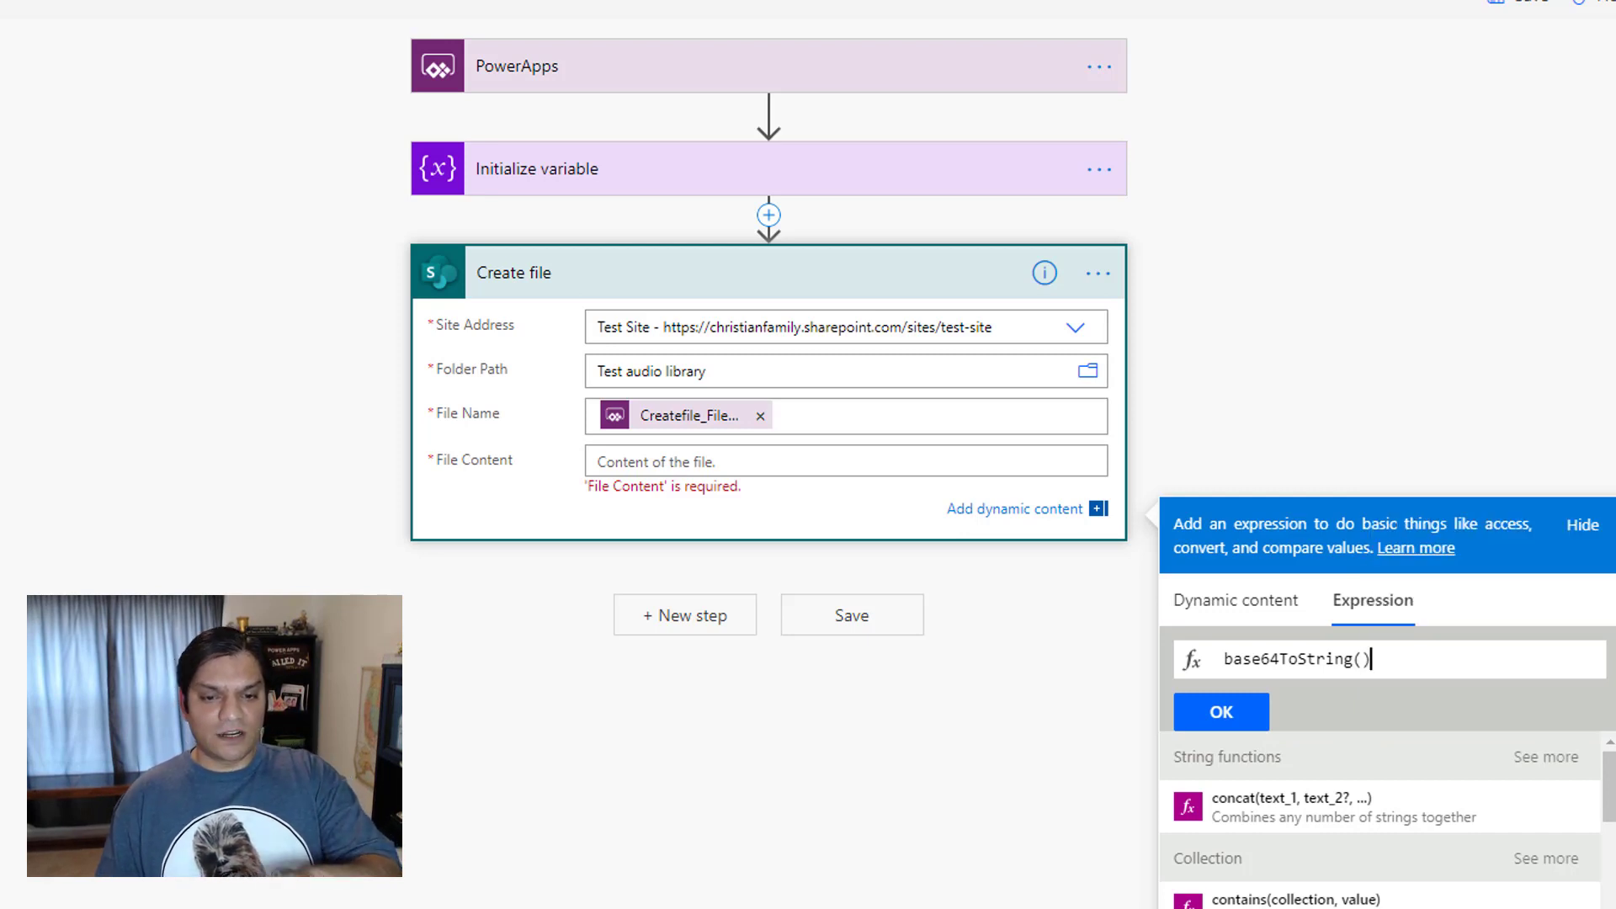
Insert the Base64ToAudio variable as the argument of base64ToString and add the expression to the file content
{"action": "left_click", "coordinate": [1361, 659]}
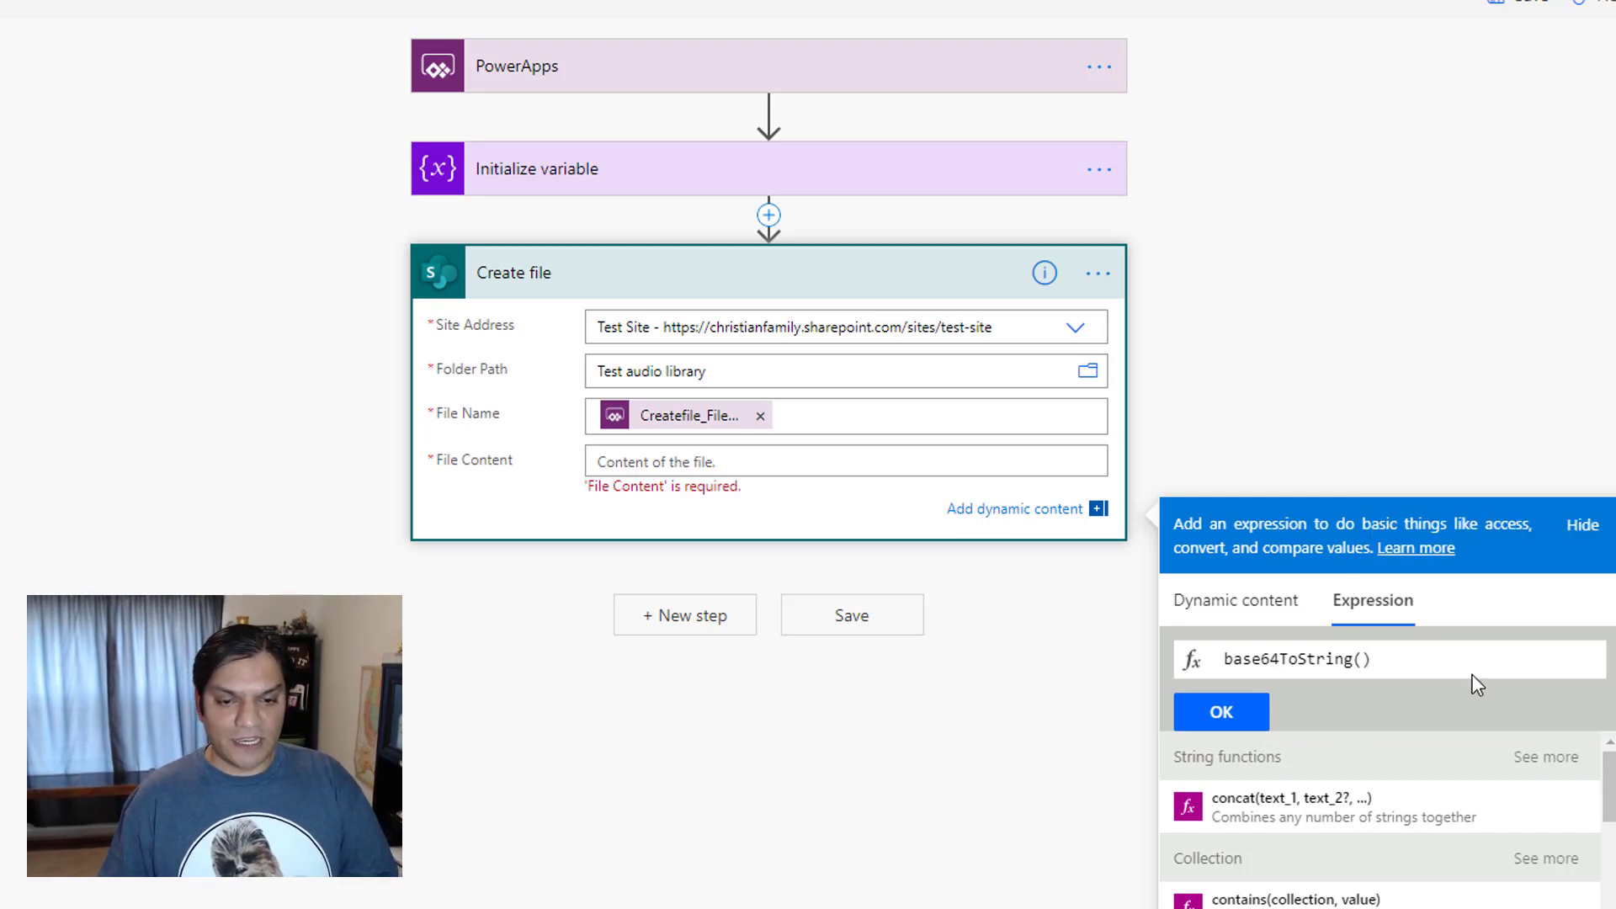
{"action": "key", "text": "Right"}
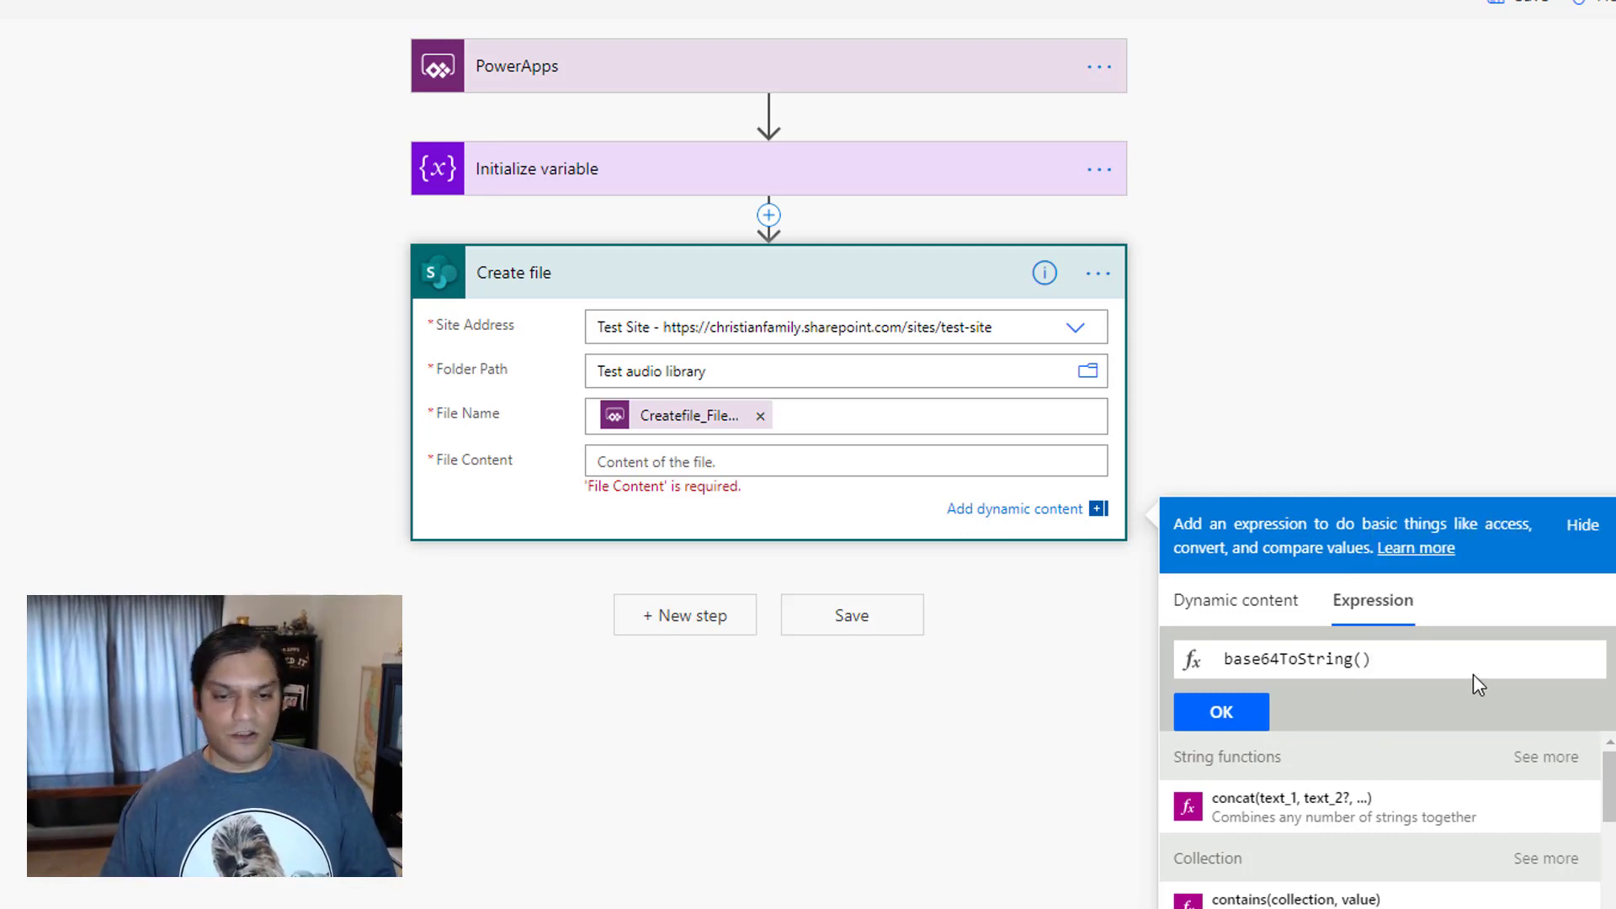
{"action": "left_click", "coordinate": [1252, 612]}
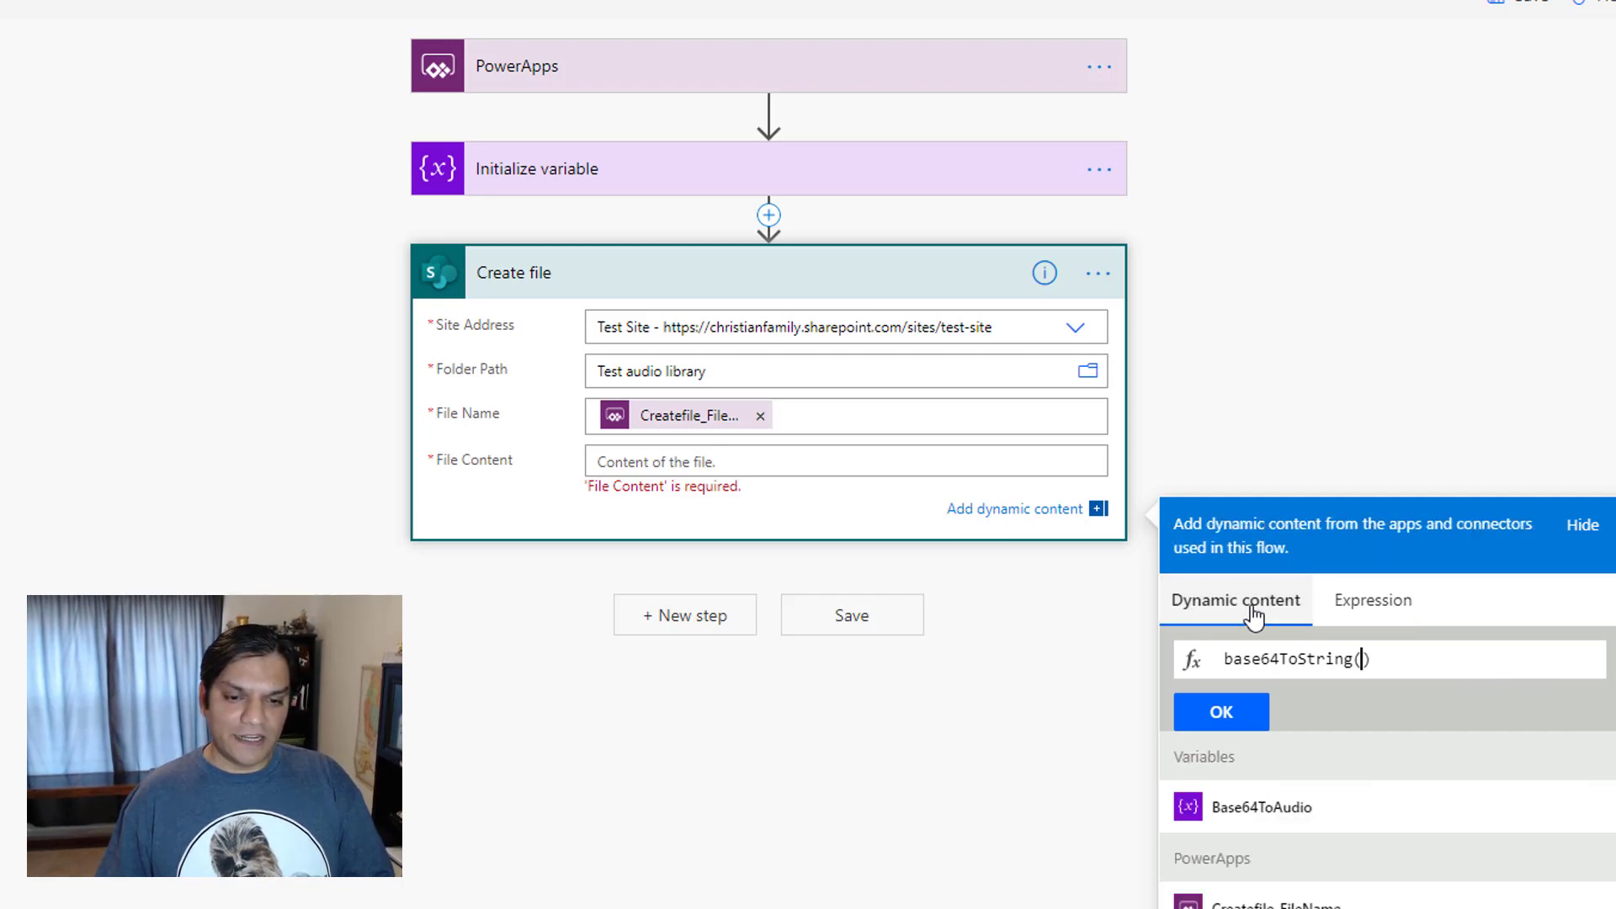
{"action": "left_click", "coordinate": [1245, 808]}
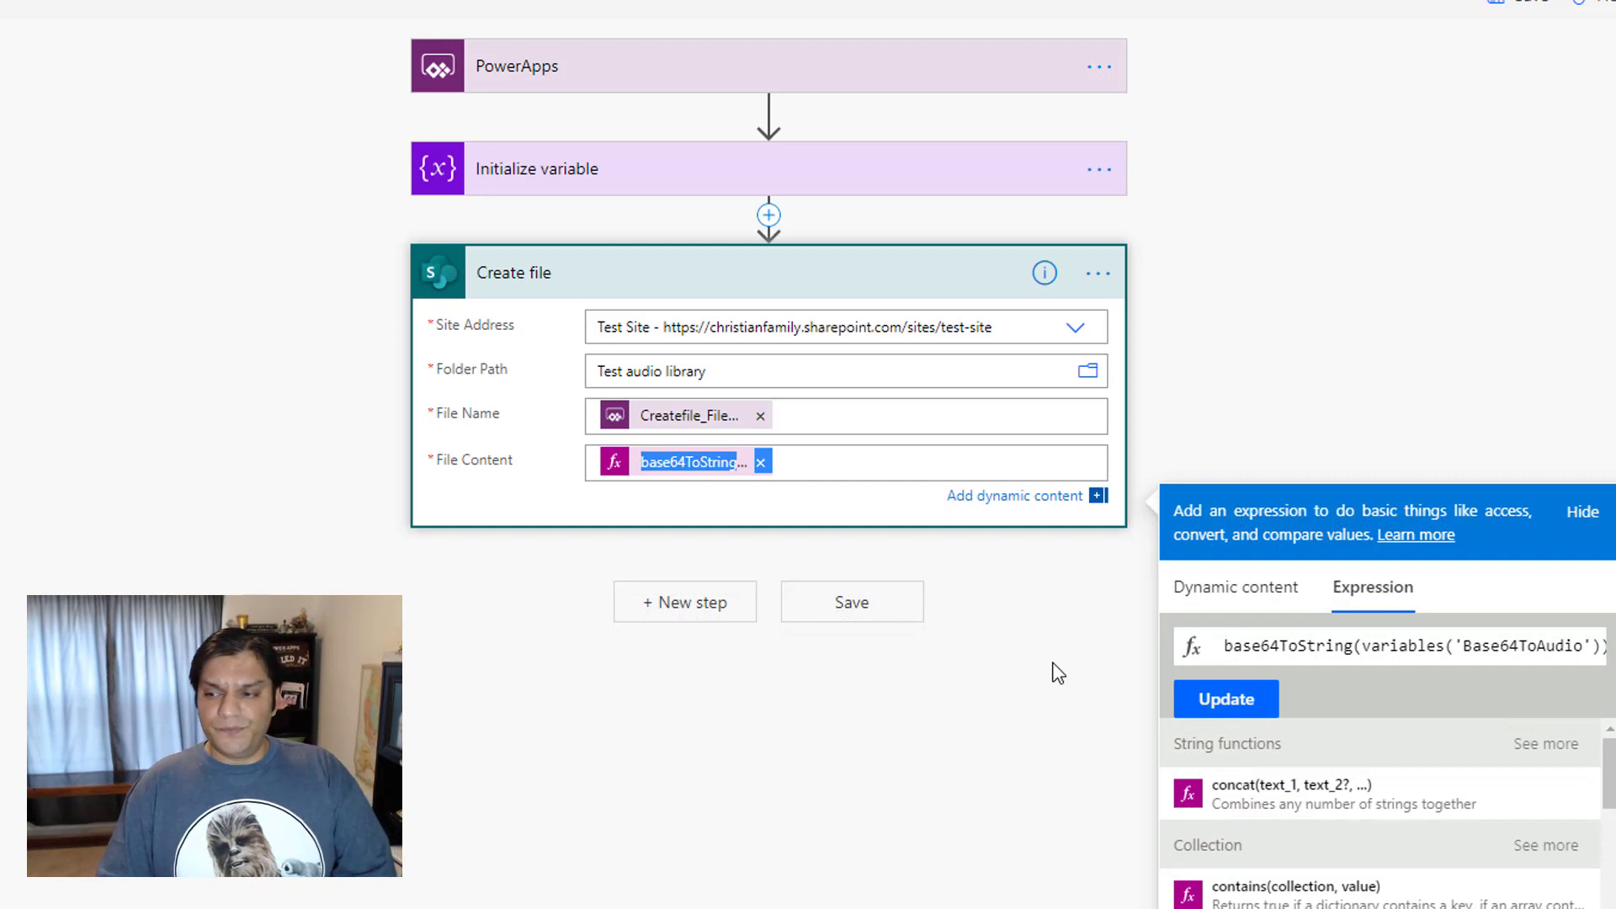
Append the .mp3 extension to the file name in the Create file action and save the flow
{"action": "left_click", "coordinate": [835, 434]}
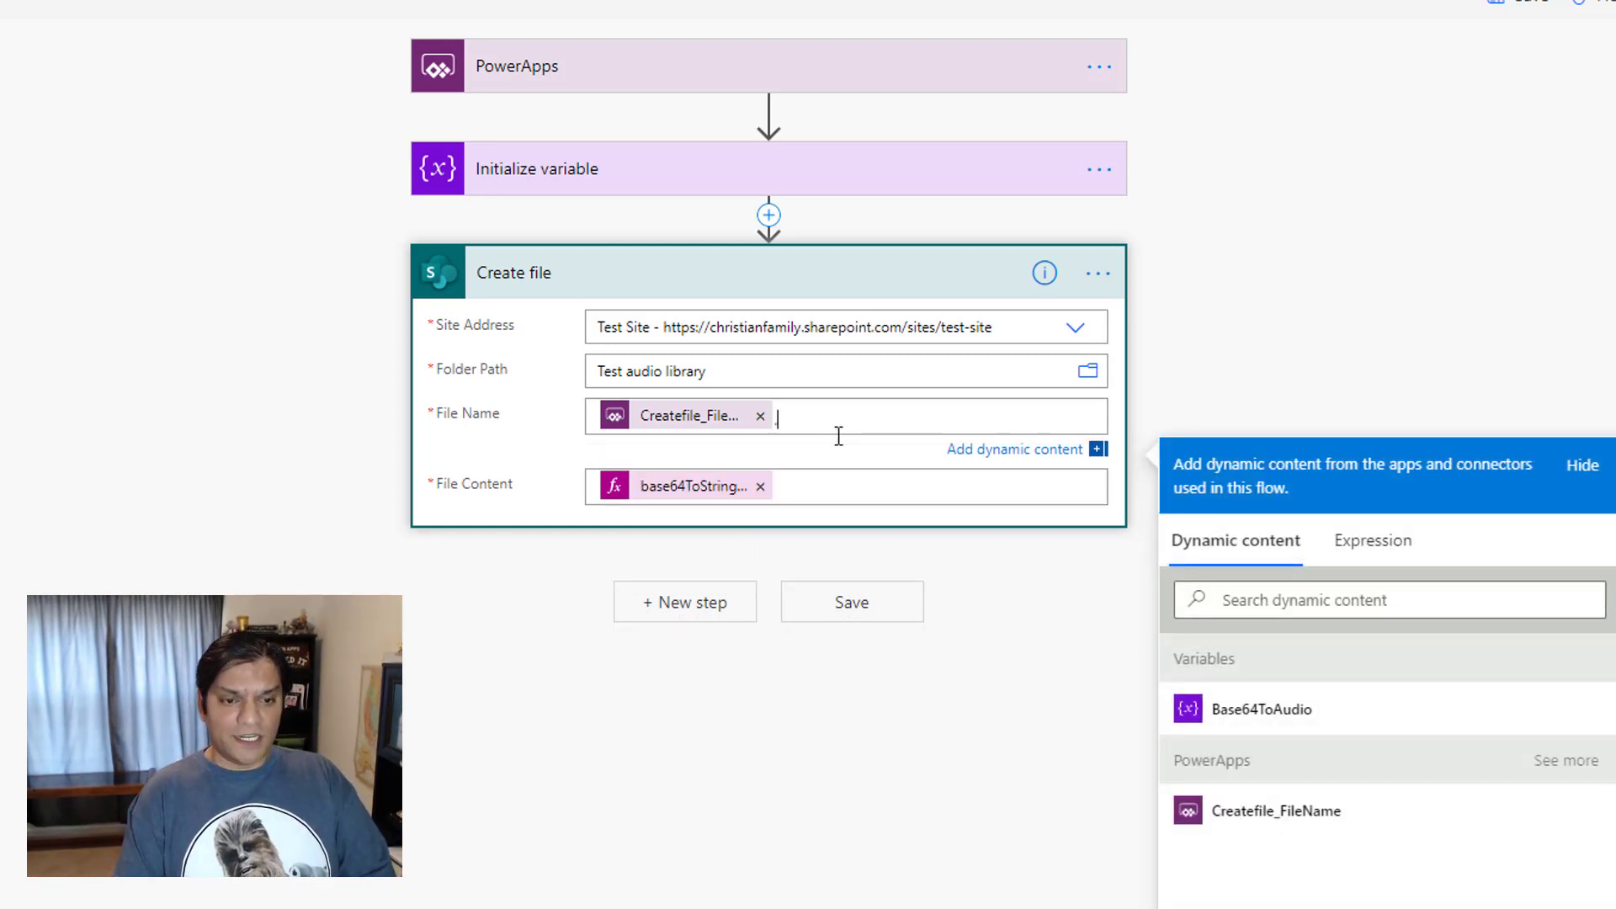
{"action": "type", "text": ".mp3"}
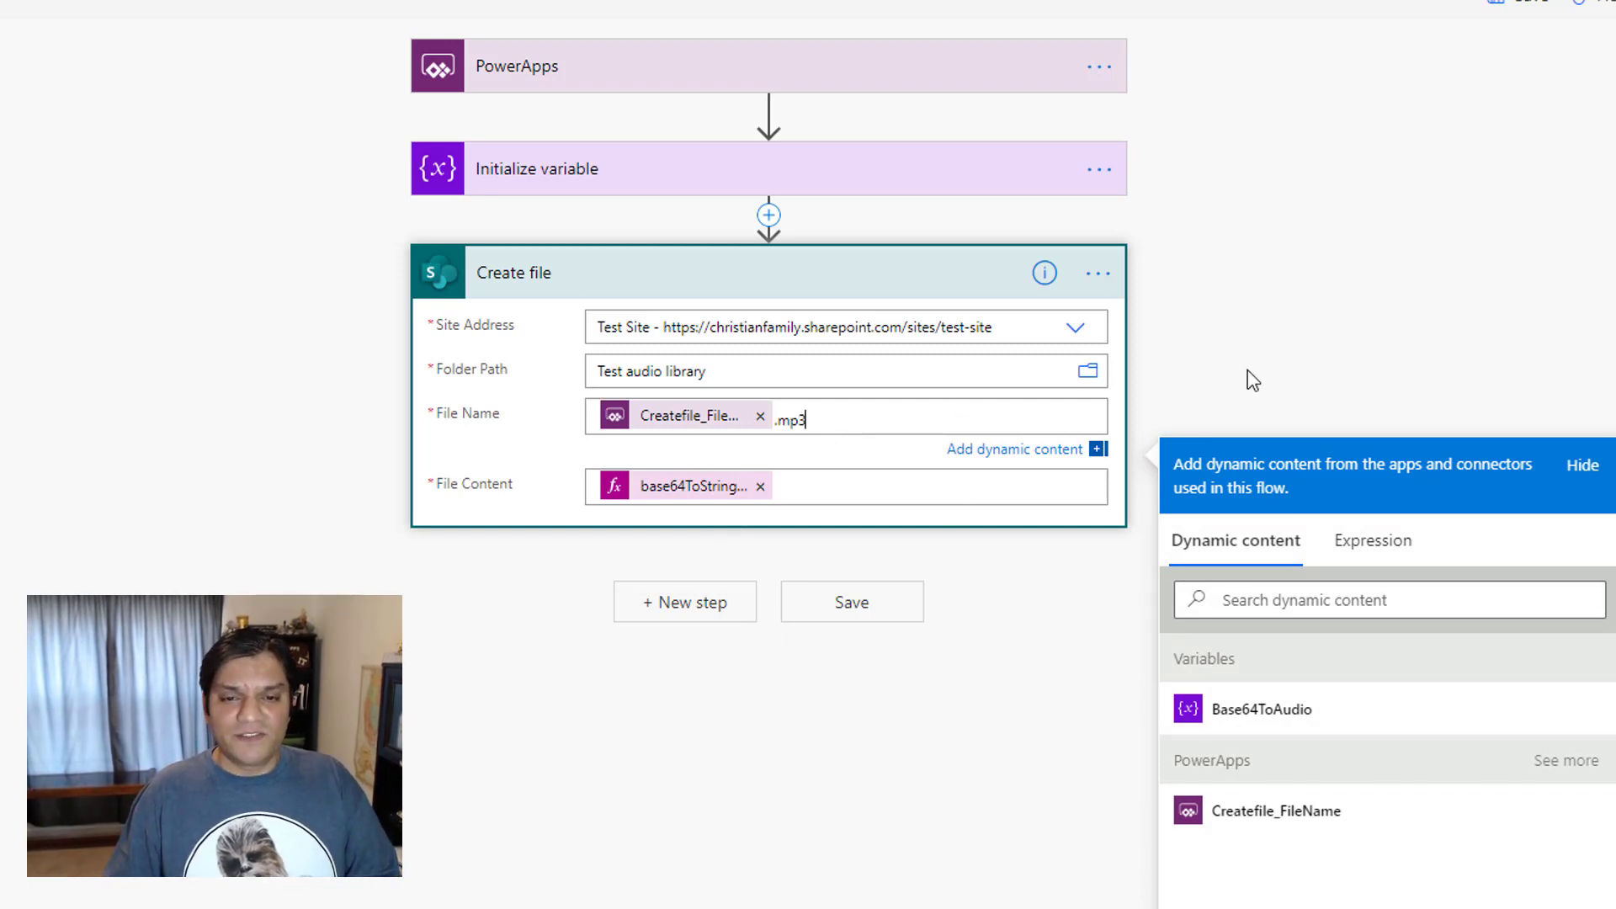
{"action": "left_click", "coordinate": [1511, 13]}
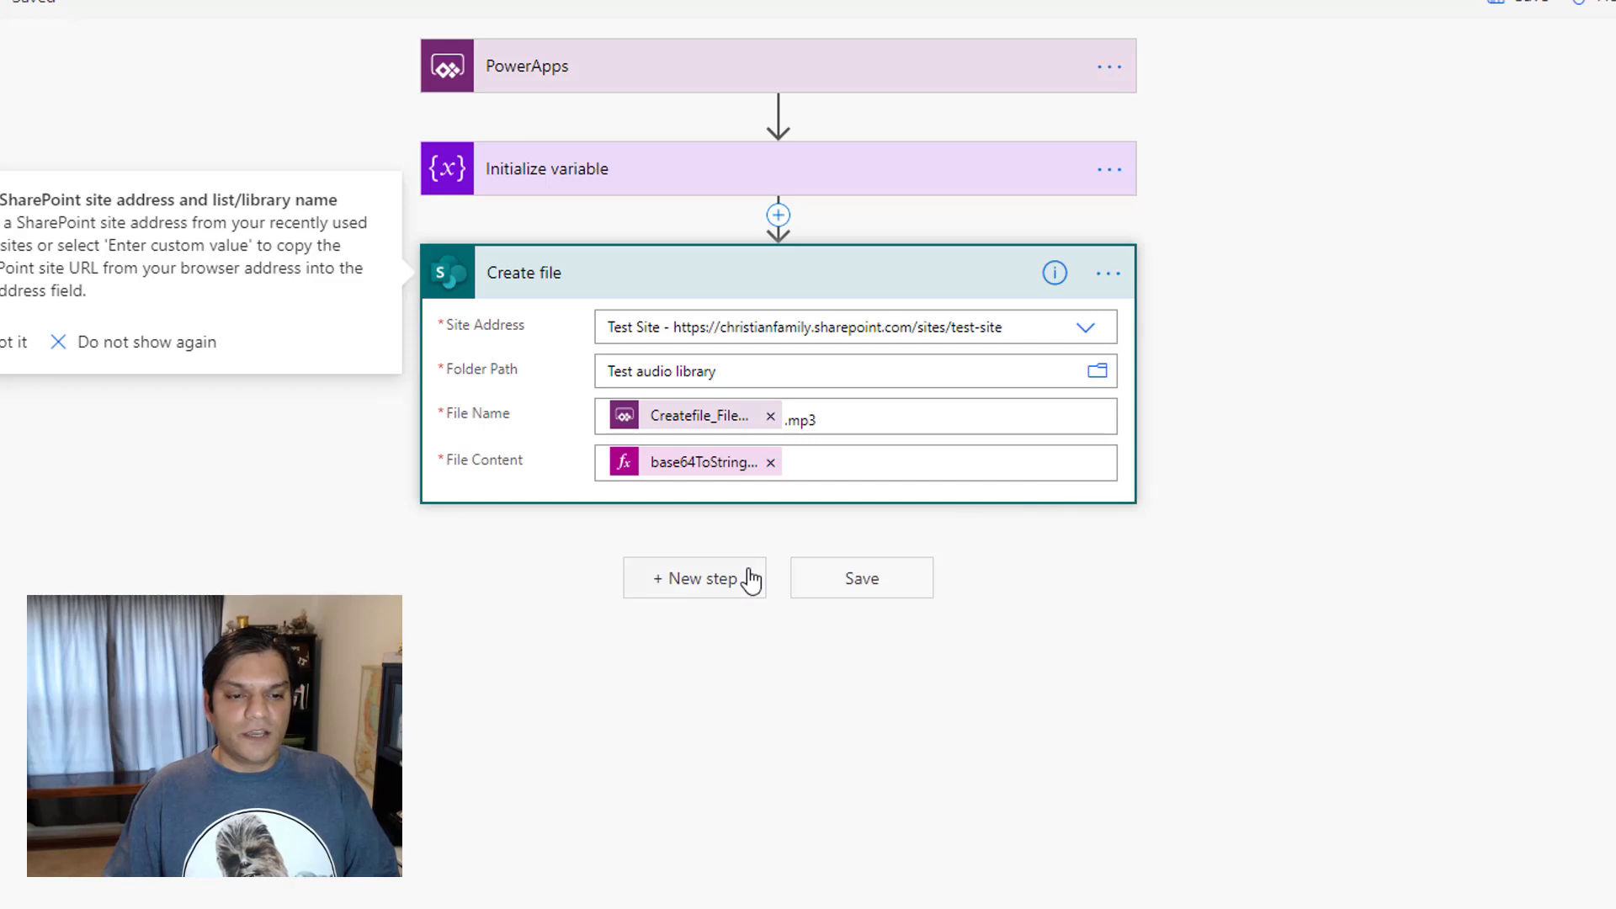
Add a SharePoint Update file properties action after the Create file step, finding the connector with "sha"
{"action": "left_click", "coordinate": [750, 580]}
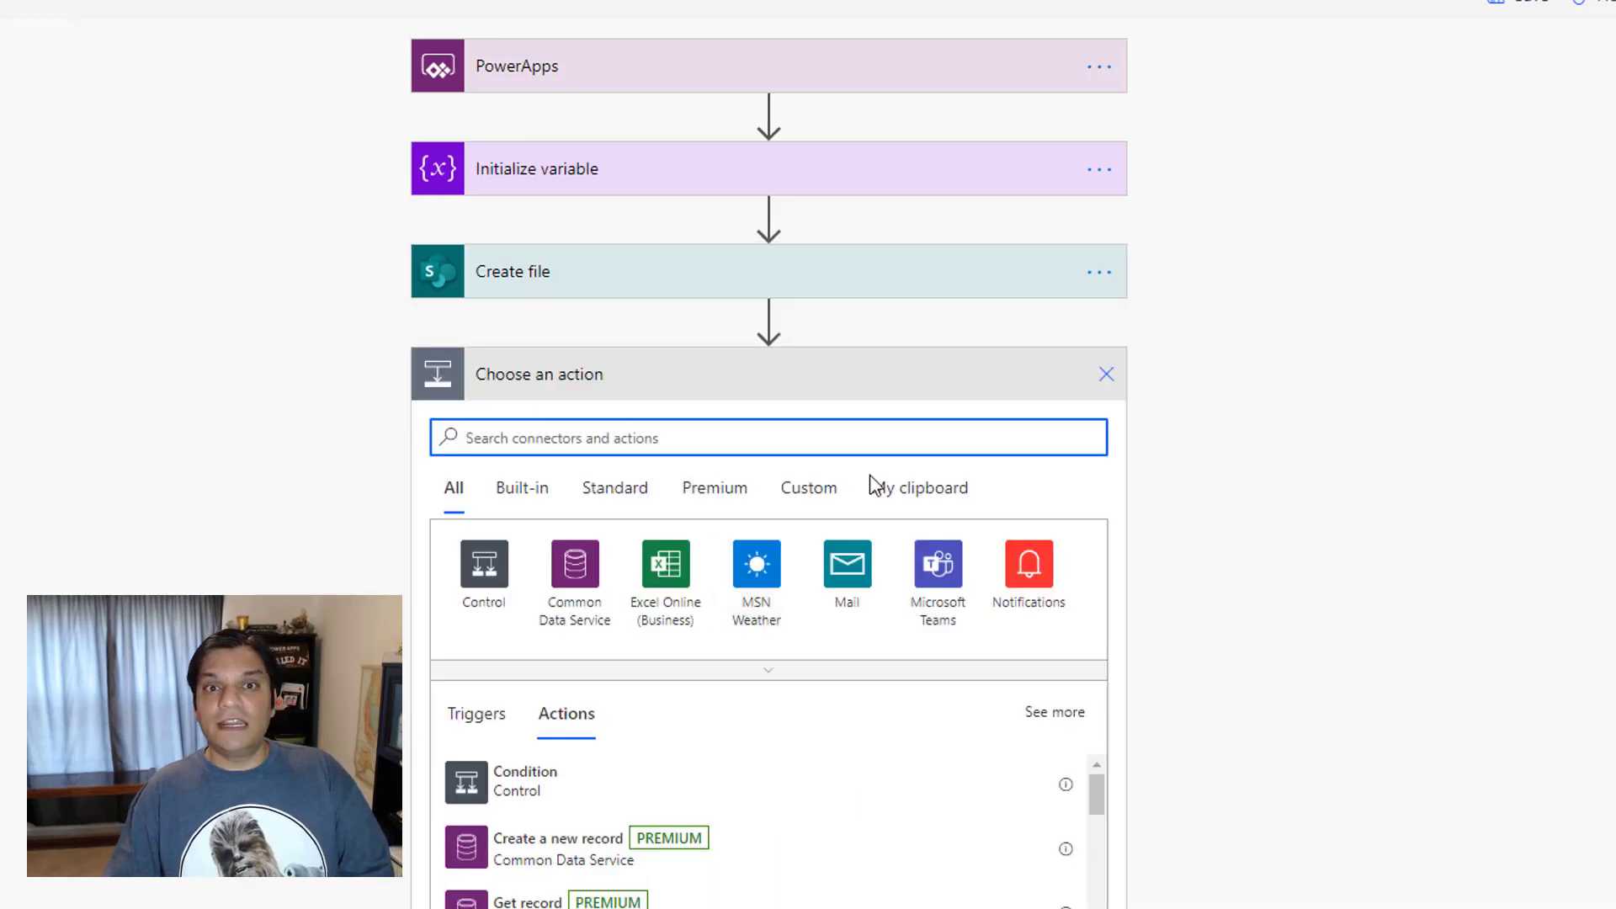
{"action": "type", "text": "upd"}
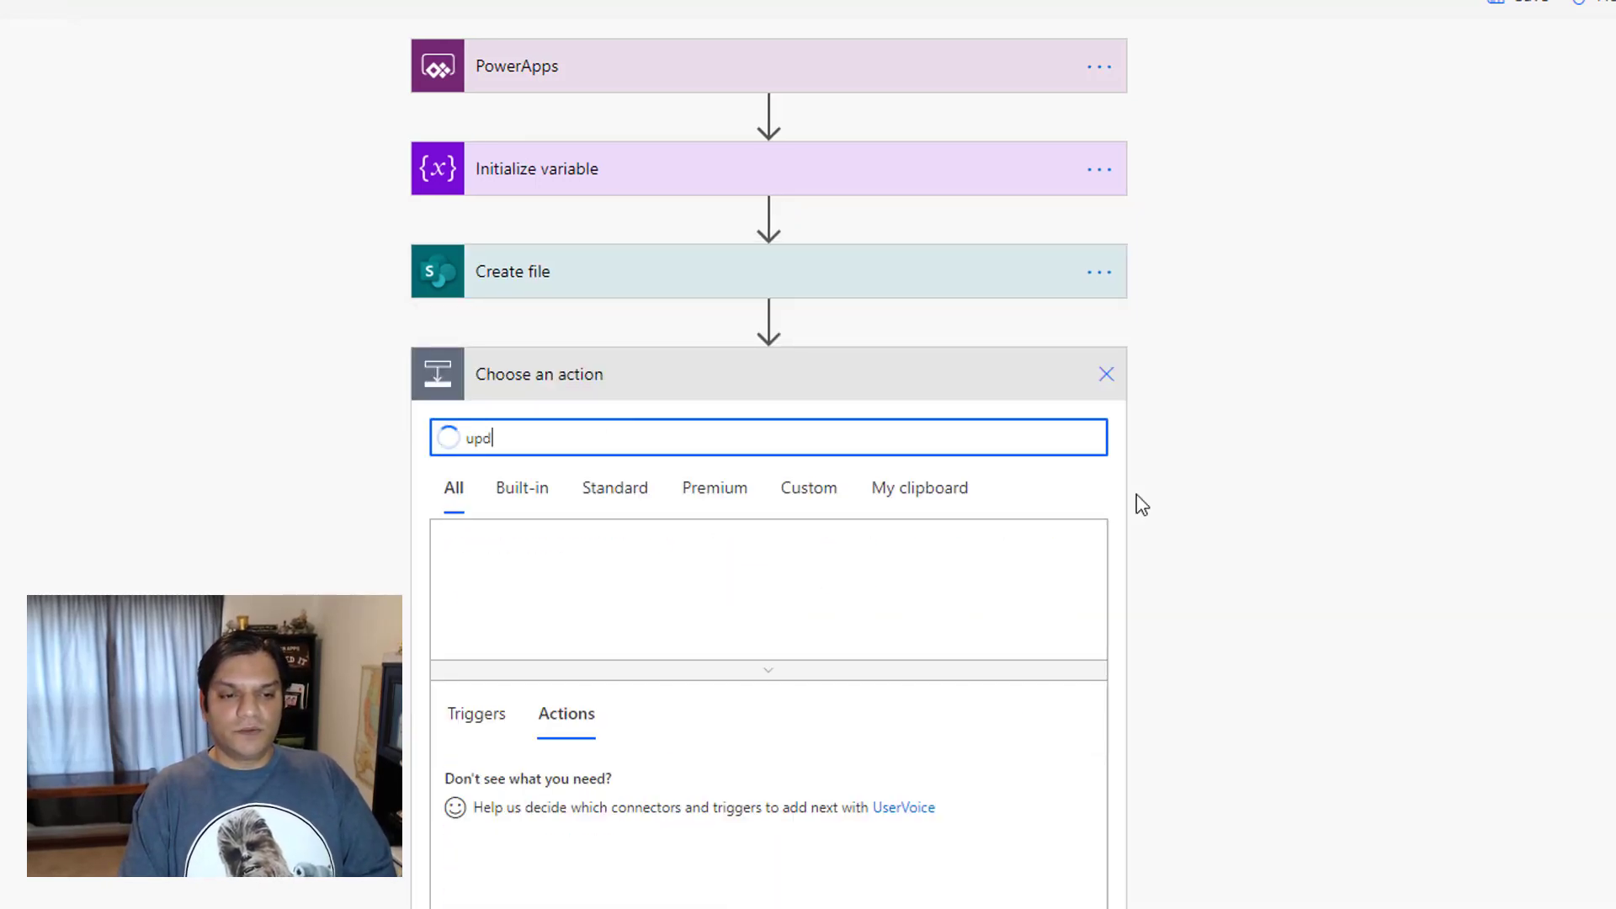
{"action": "key", "text": "BackSpace"}
{"action": "key", "text": "BackSpace"}
{"action": "key", "text": "BackSpace"}
{"action": "type", "text": "sha"}
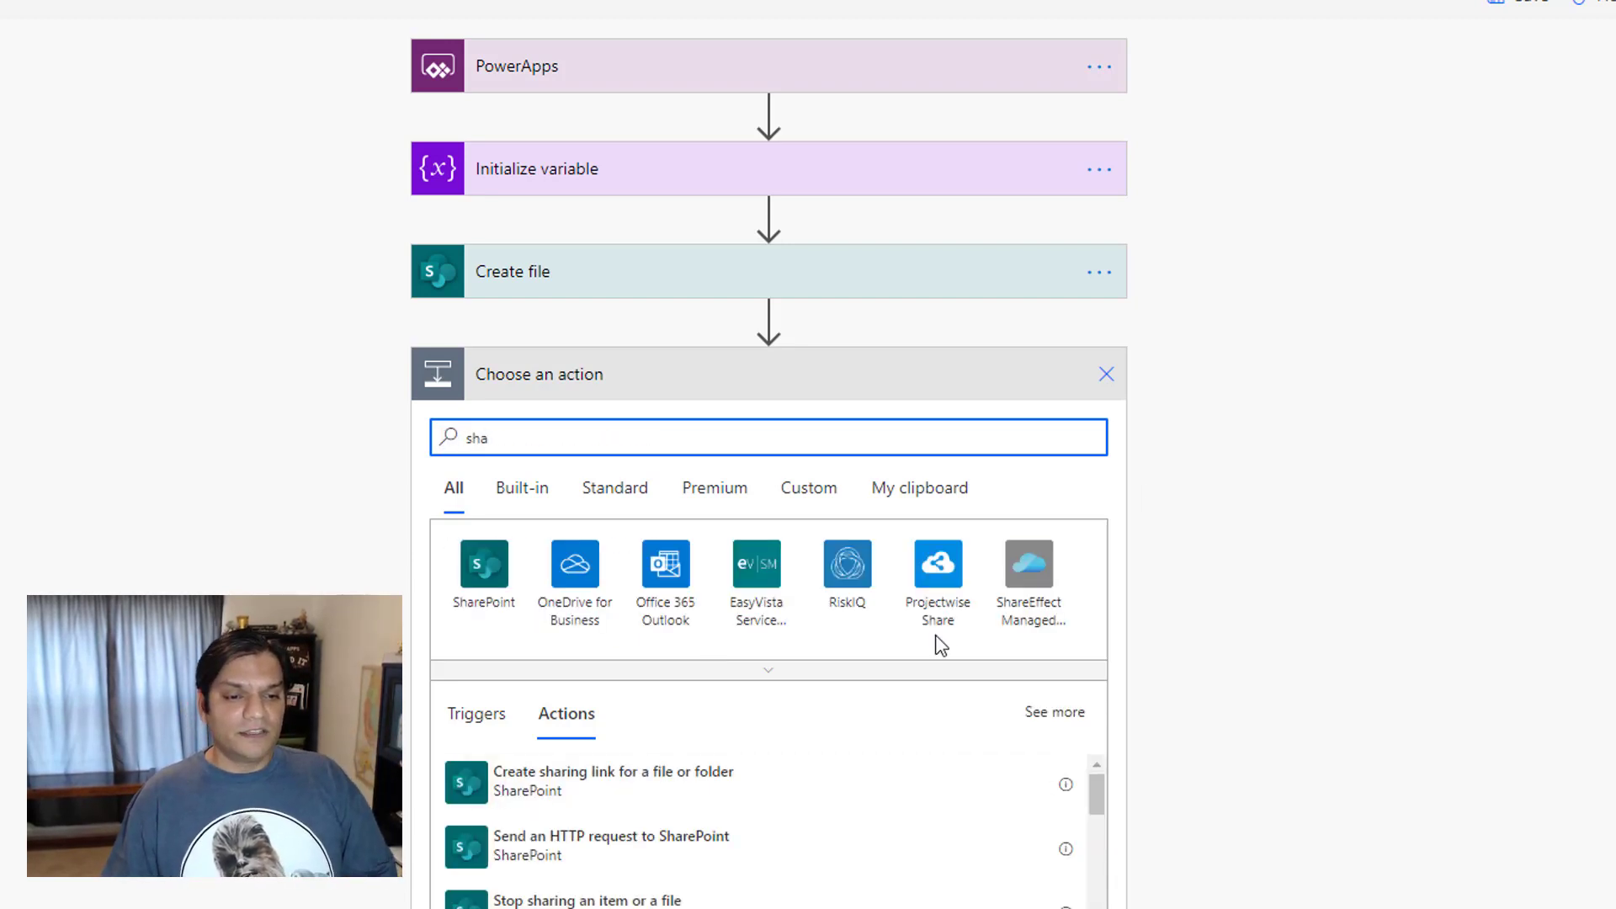
{"action": "left_click", "coordinate": [503, 589]}
{"action": "scroll", "coordinate": [1363, 660], "scroll_direction": "down", "scroll_amount": 2}
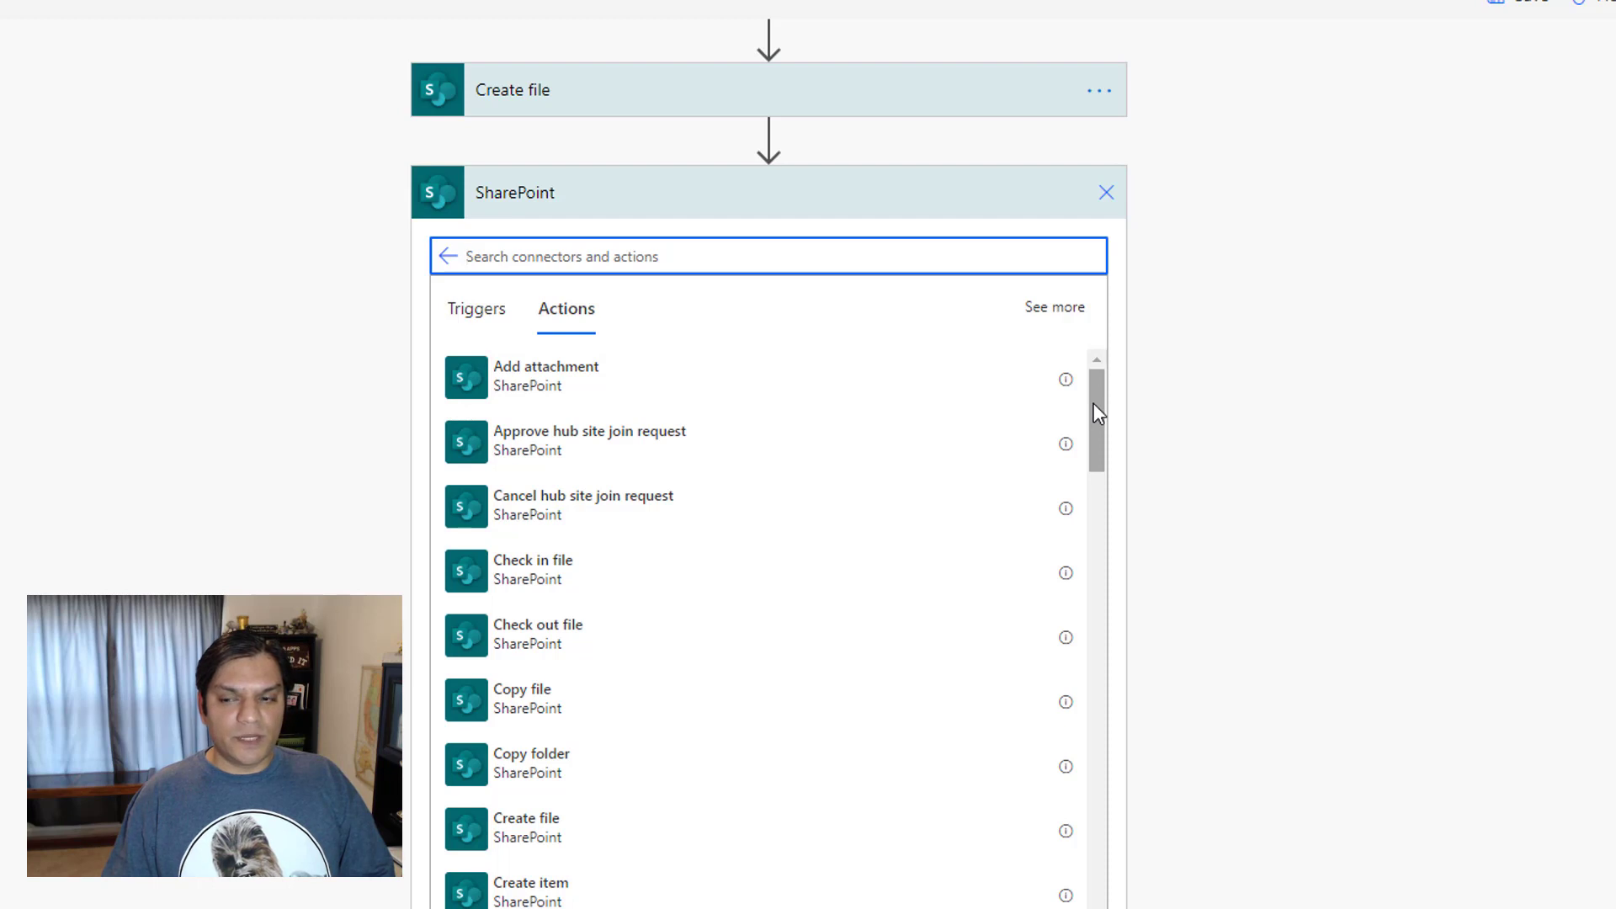
{"action": "left_click_drag", "start_coordinate": [1094, 403], "coordinate": [1088, 731]}
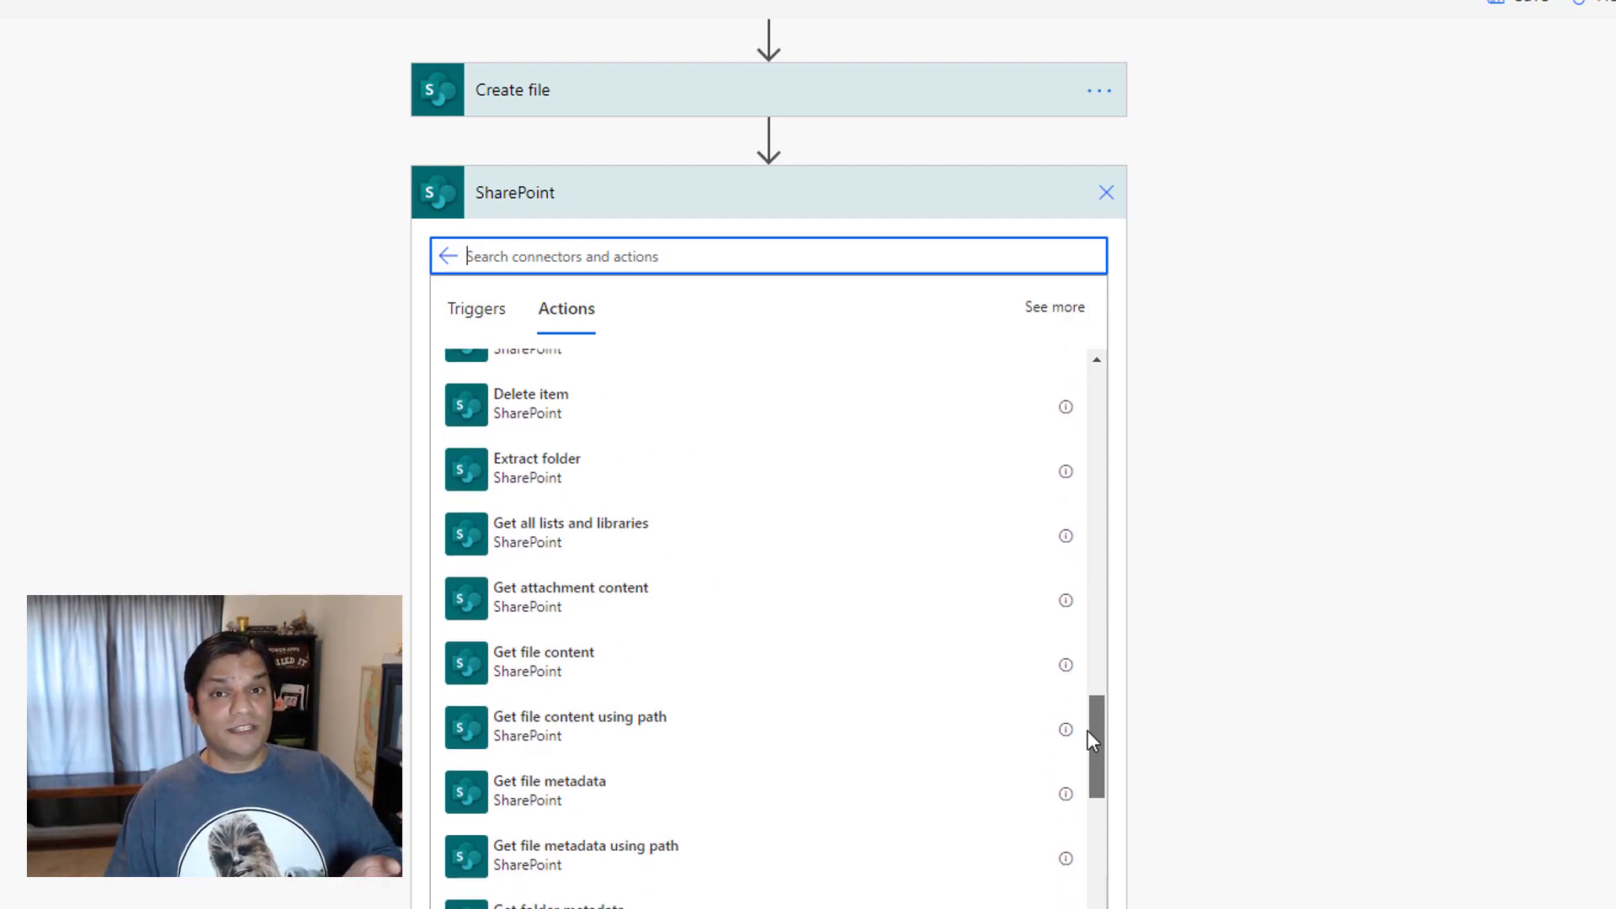
{"action": "left_click_drag", "start_coordinate": [1087, 730], "coordinate": [1087, 842]}
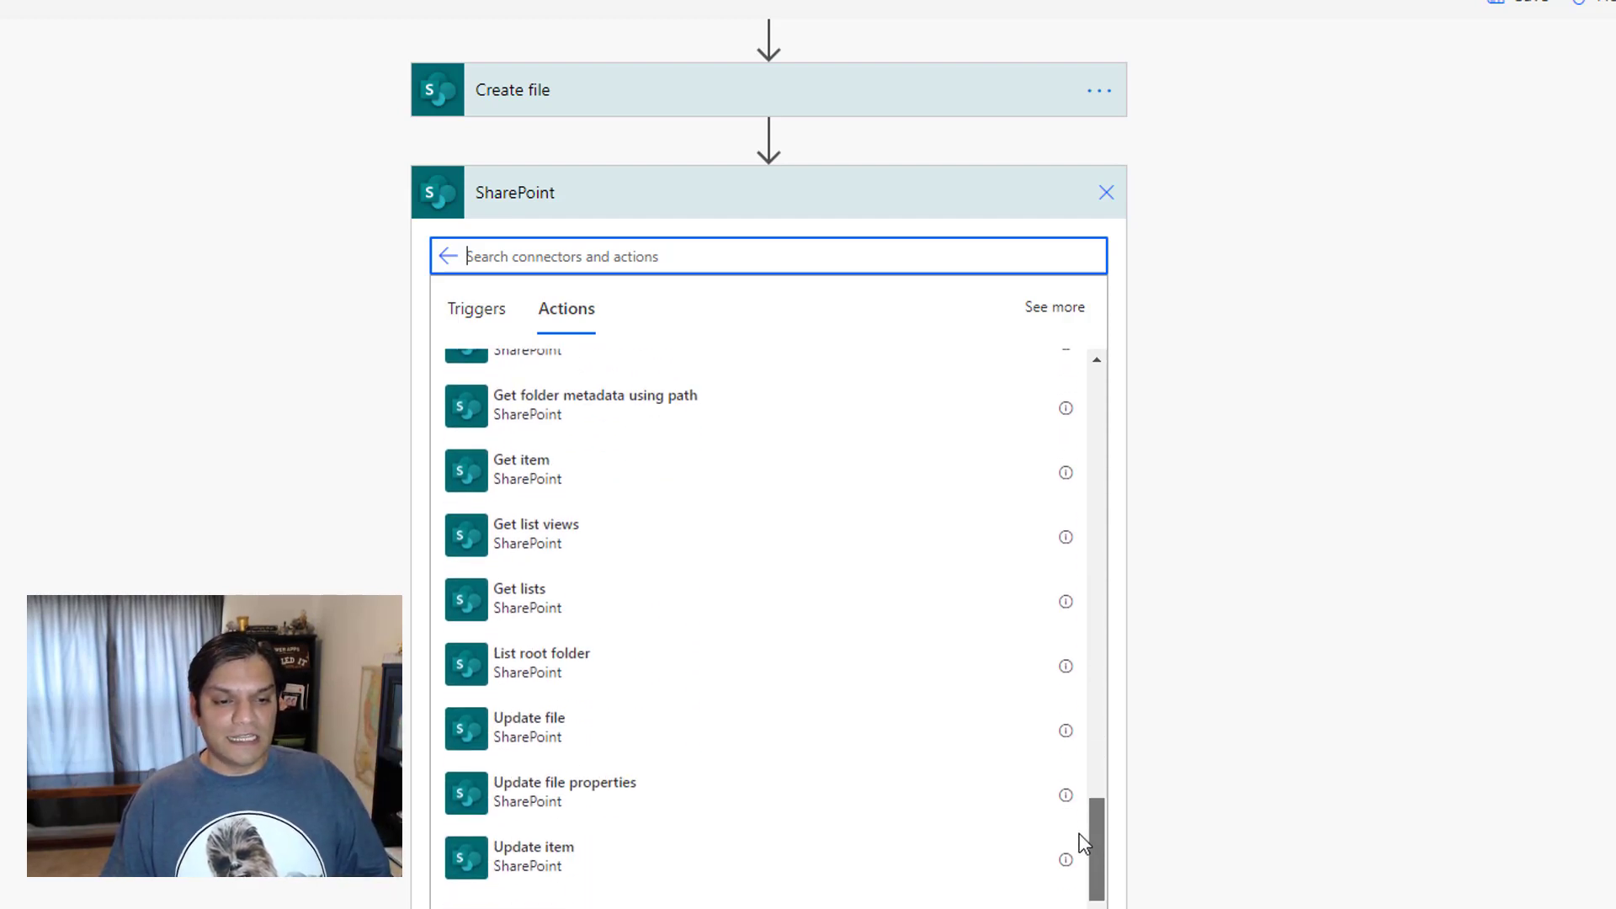
{"action": "left_click", "coordinate": [567, 796]}
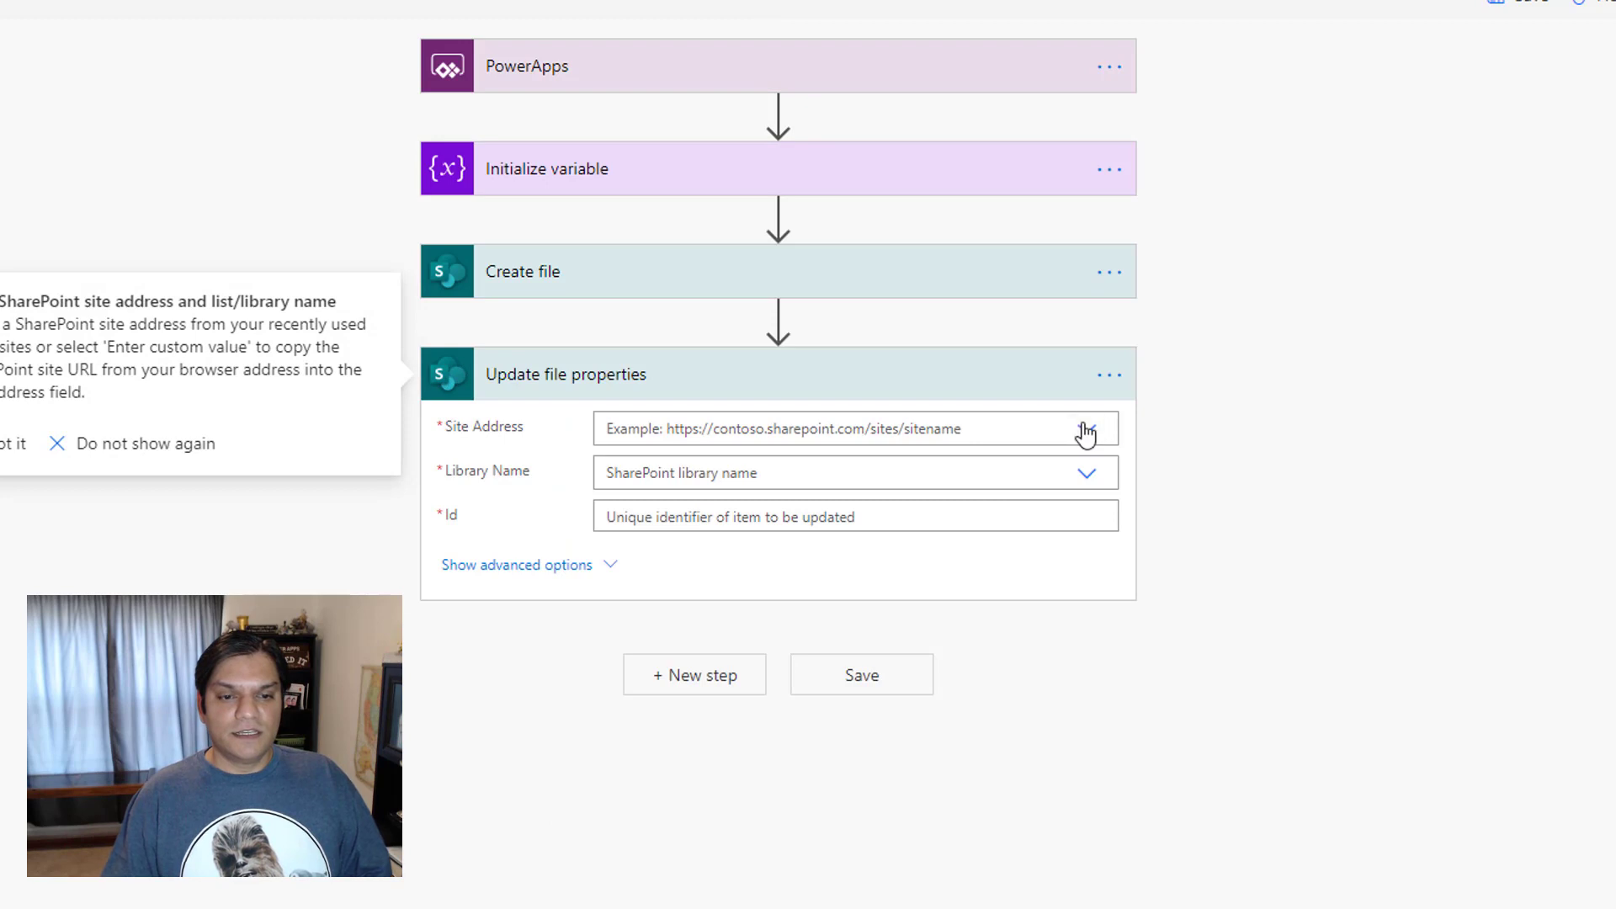
Set the Update file properties action's site address to Test Site
{"action": "left_click", "coordinate": [1086, 431]}
{"action": "left_click_drag", "start_coordinate": [1101, 569], "coordinate": [1100, 705]}
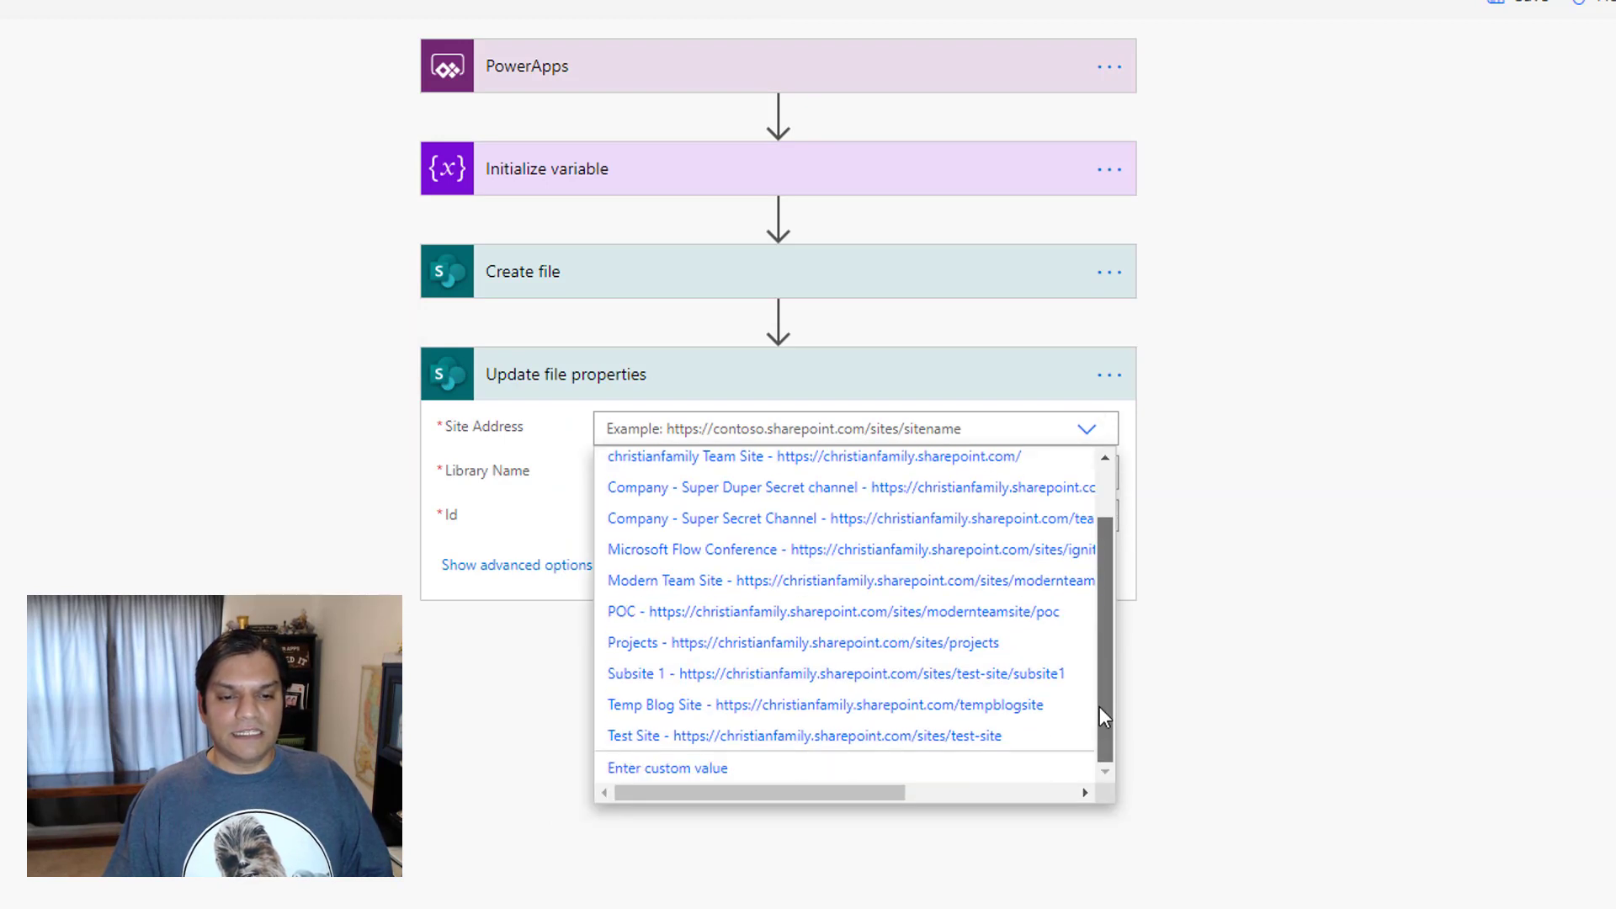
{"action": "left_click", "coordinate": [910, 736]}
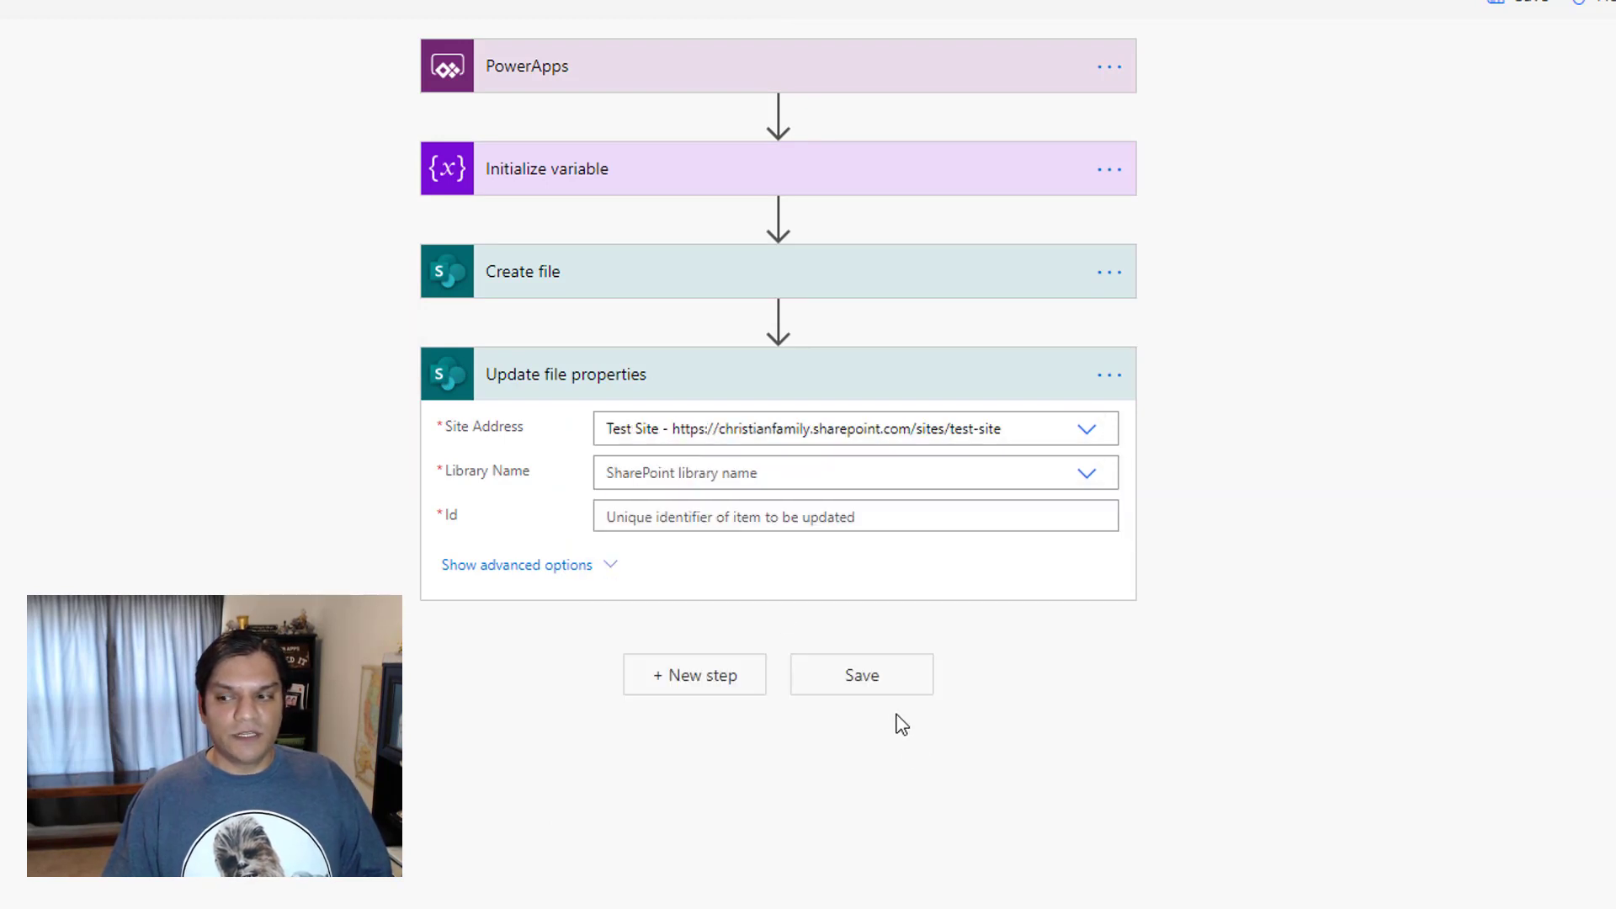
Set the Update file properties action's library name to the custom value Test Audio Library
{"action": "left_click", "coordinate": [685, 473]}
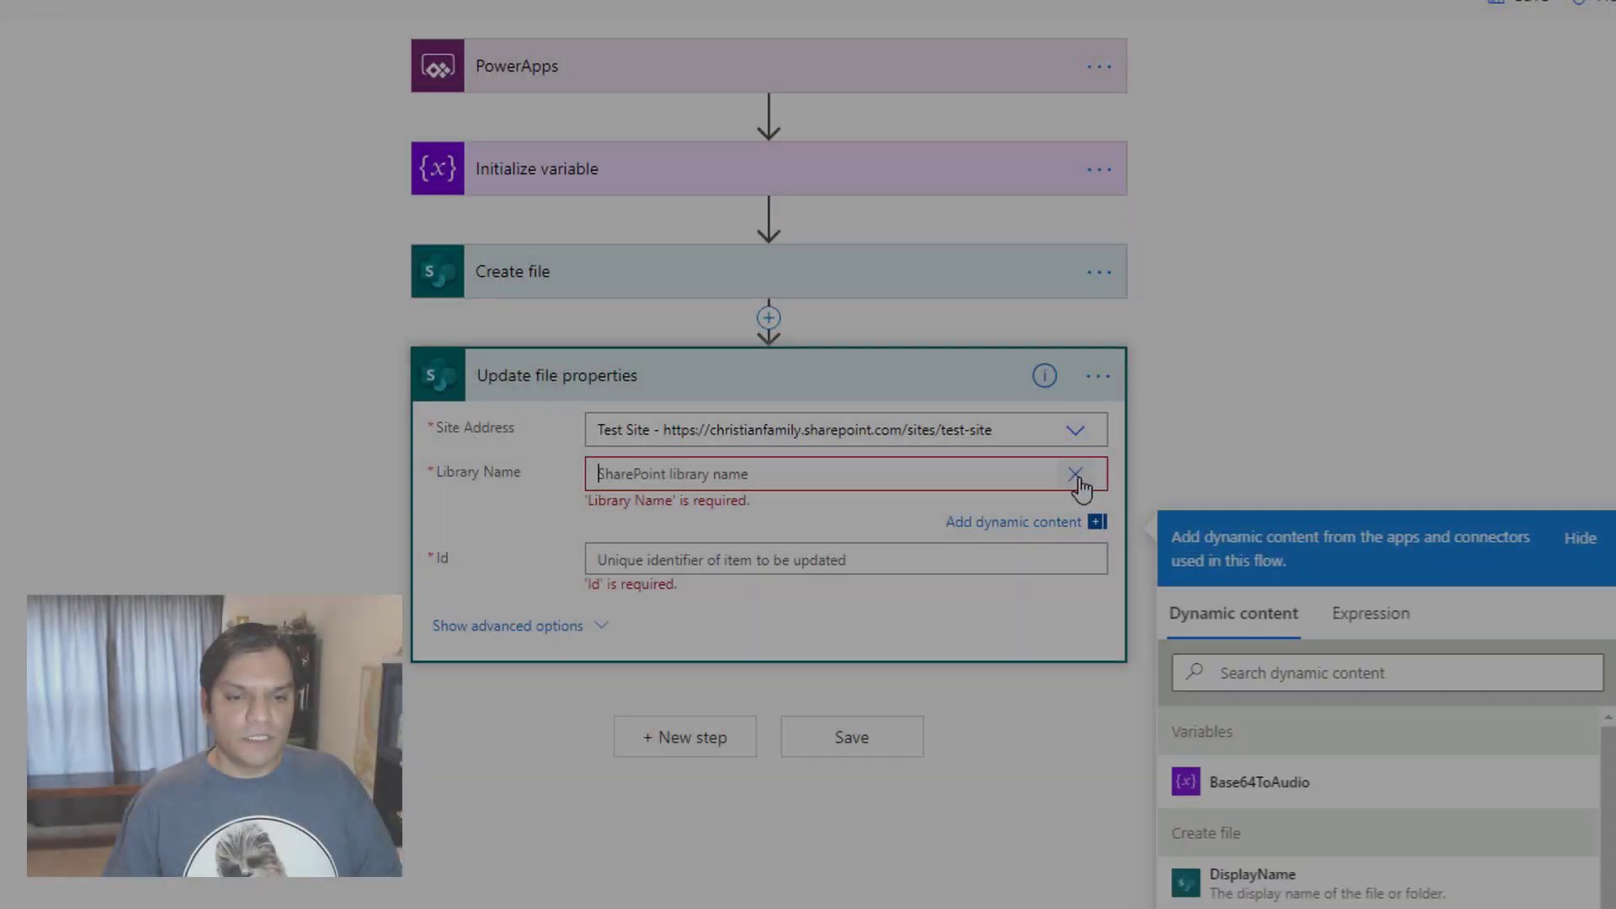
{"action": "left_click", "coordinate": [1076, 475]}
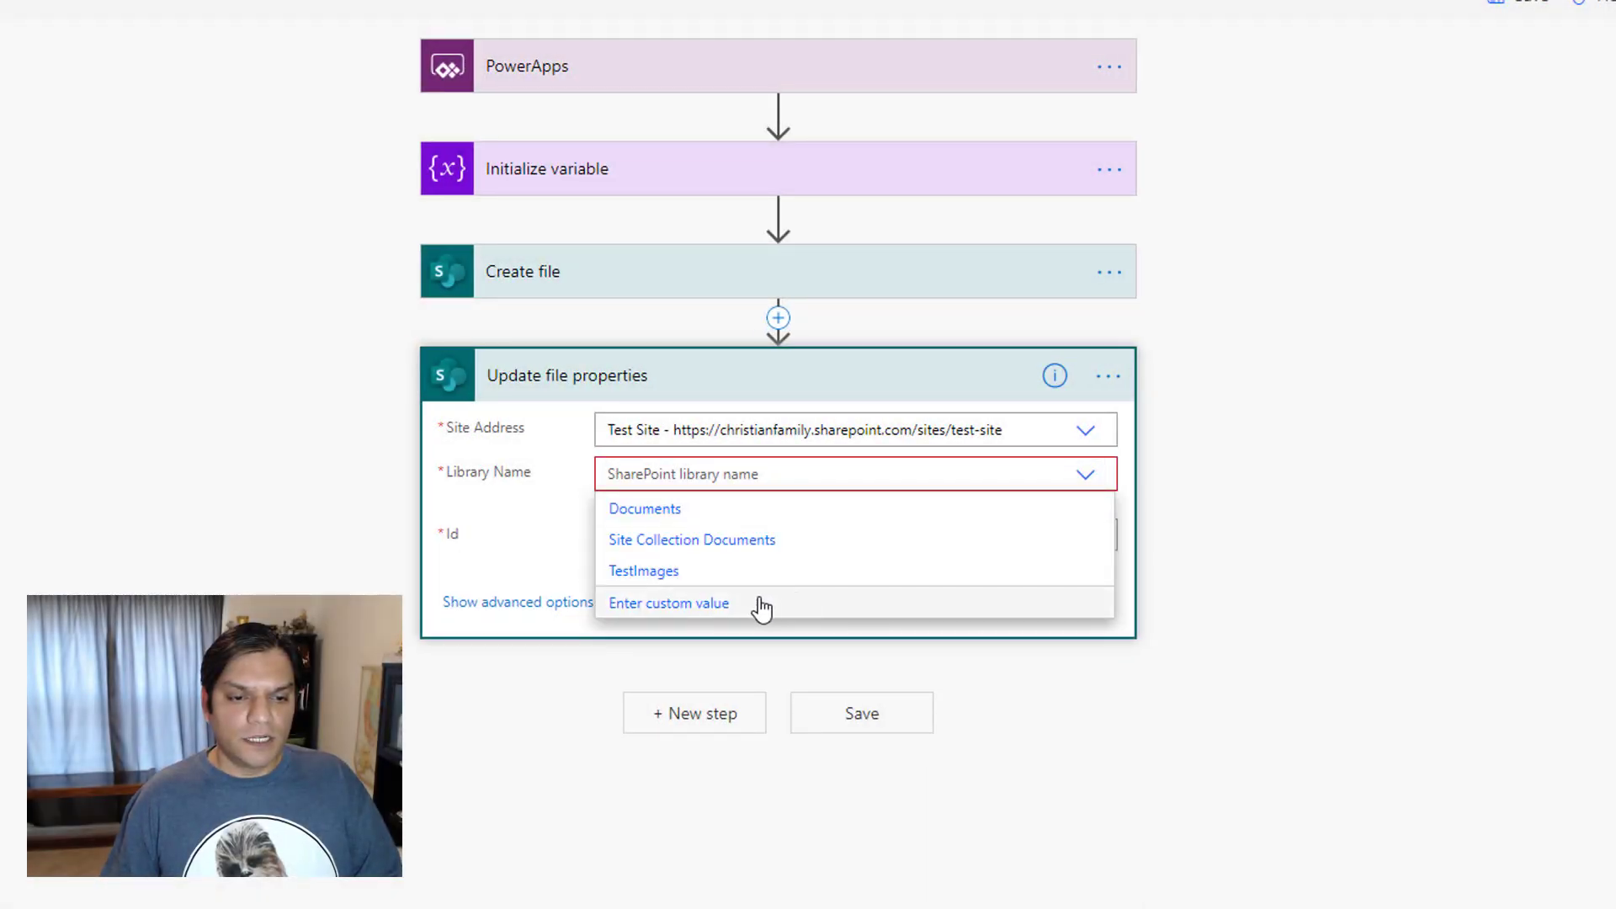
{"action": "left_click", "coordinate": [657, 606]}
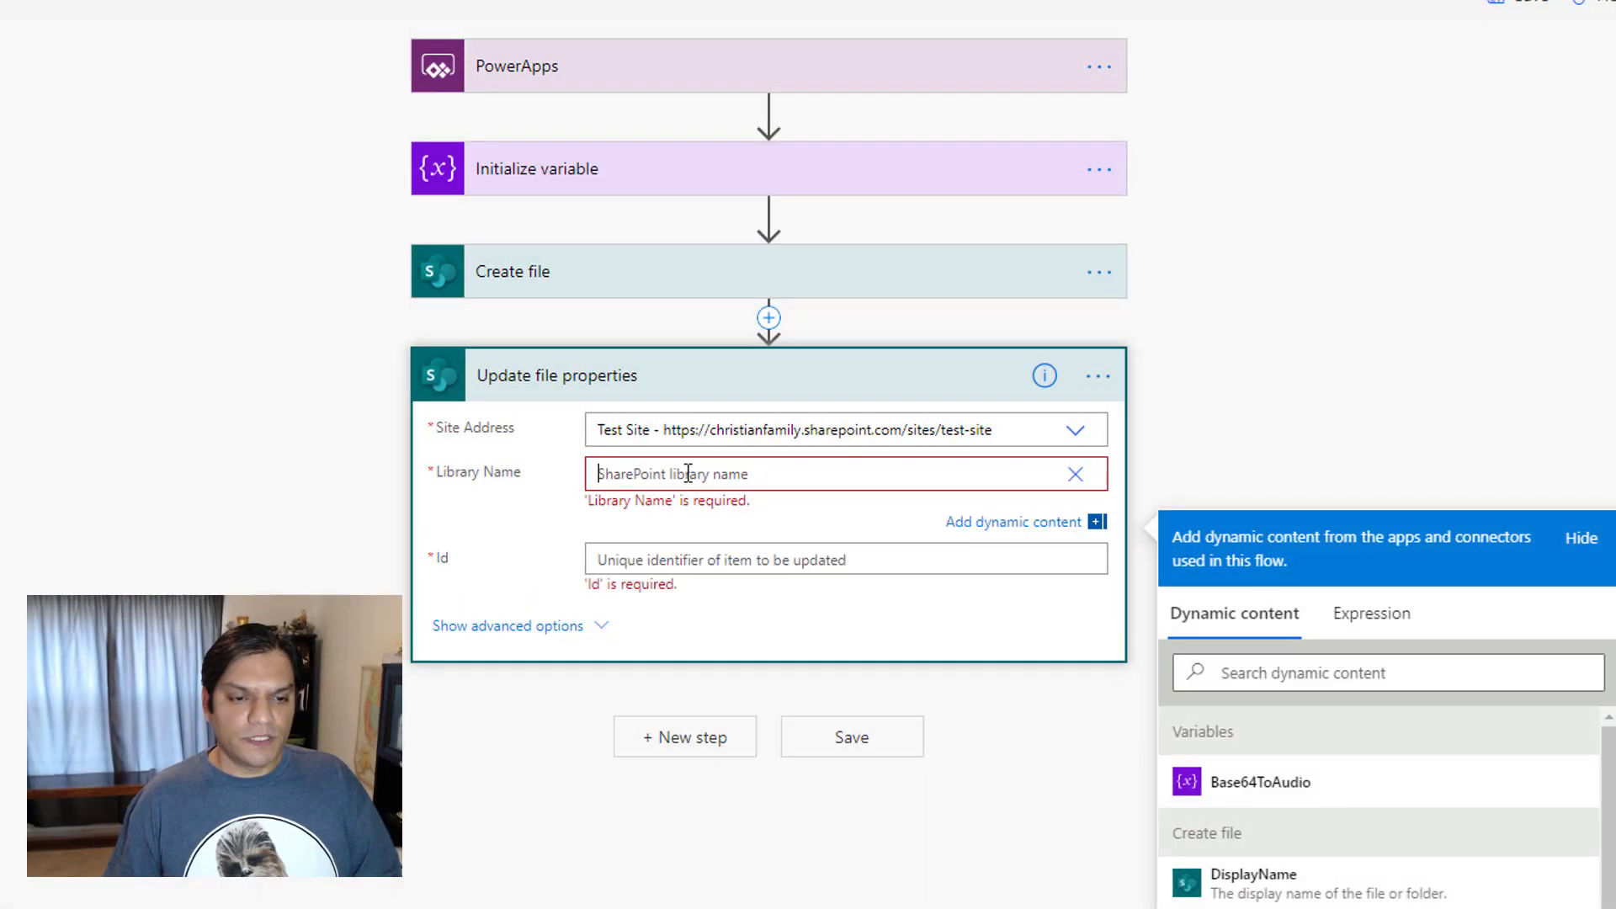
{"action": "type", "text": "Test Au"}
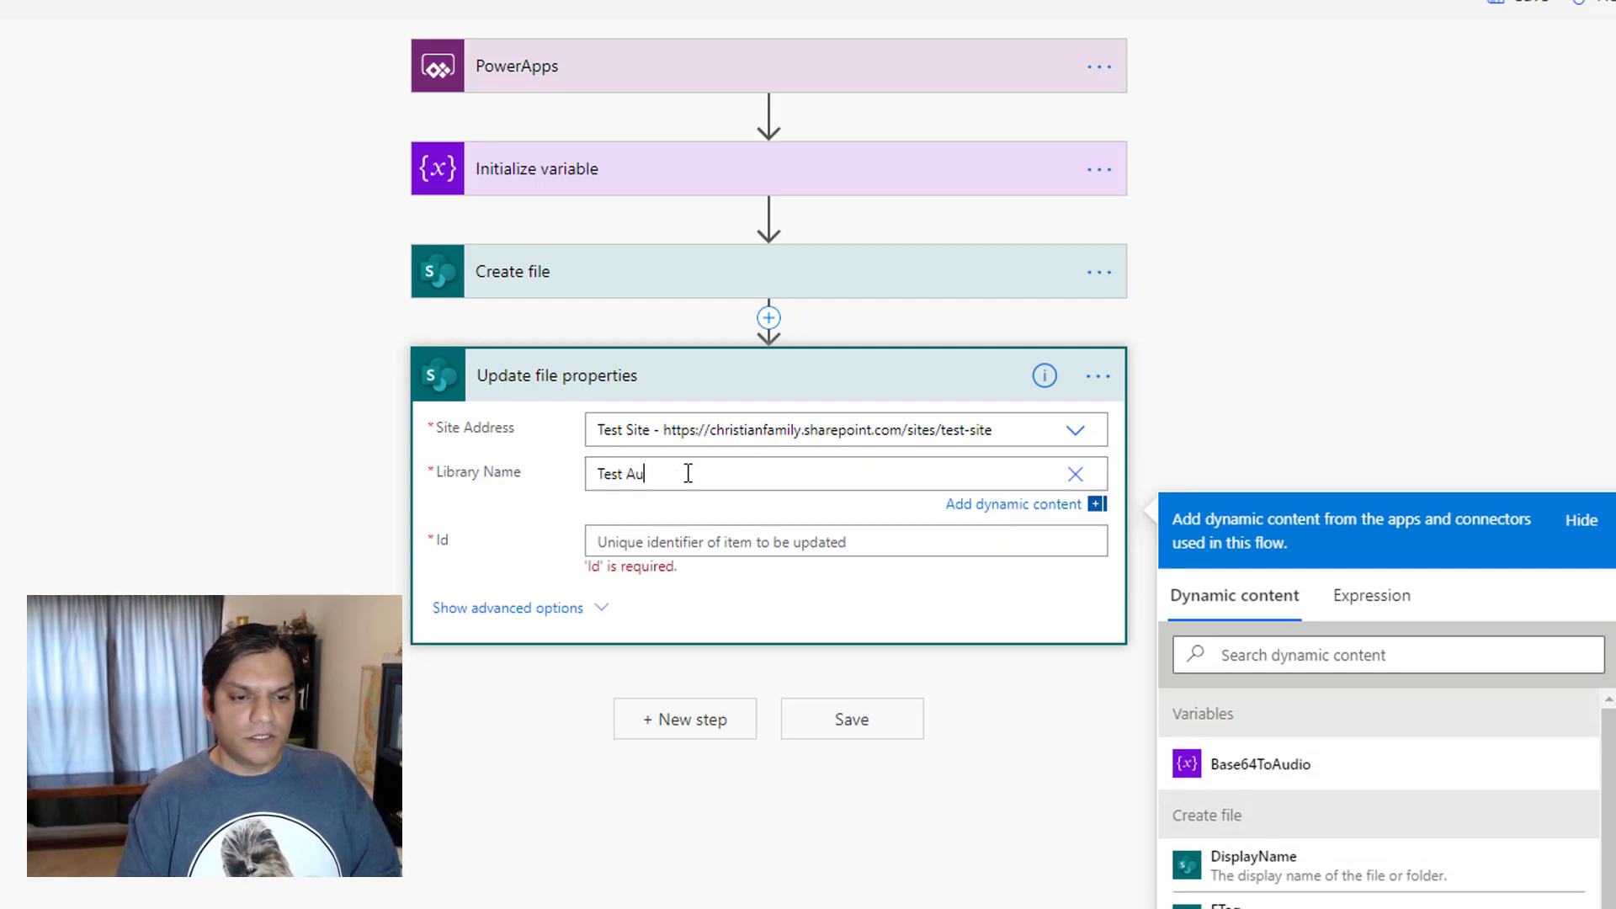
{"action": "type", "text": "dio Library"}
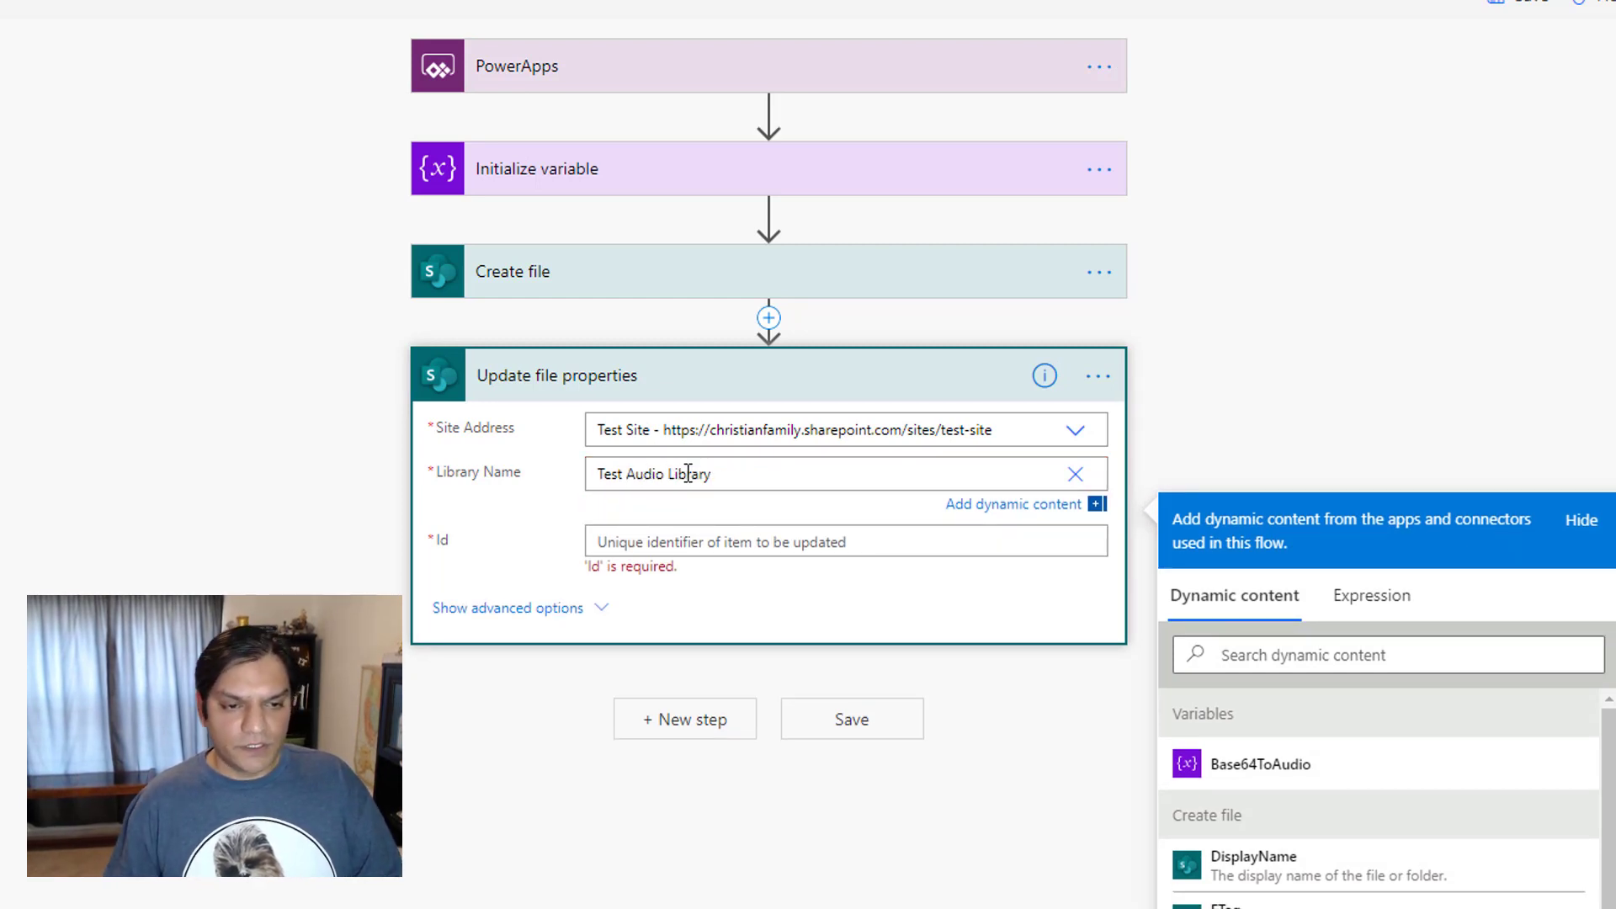
Fill the Update file properties Id with ItemId from Create file and the Duration with Ask in PowerApps
{"action": "left_click", "coordinate": [682, 541]}
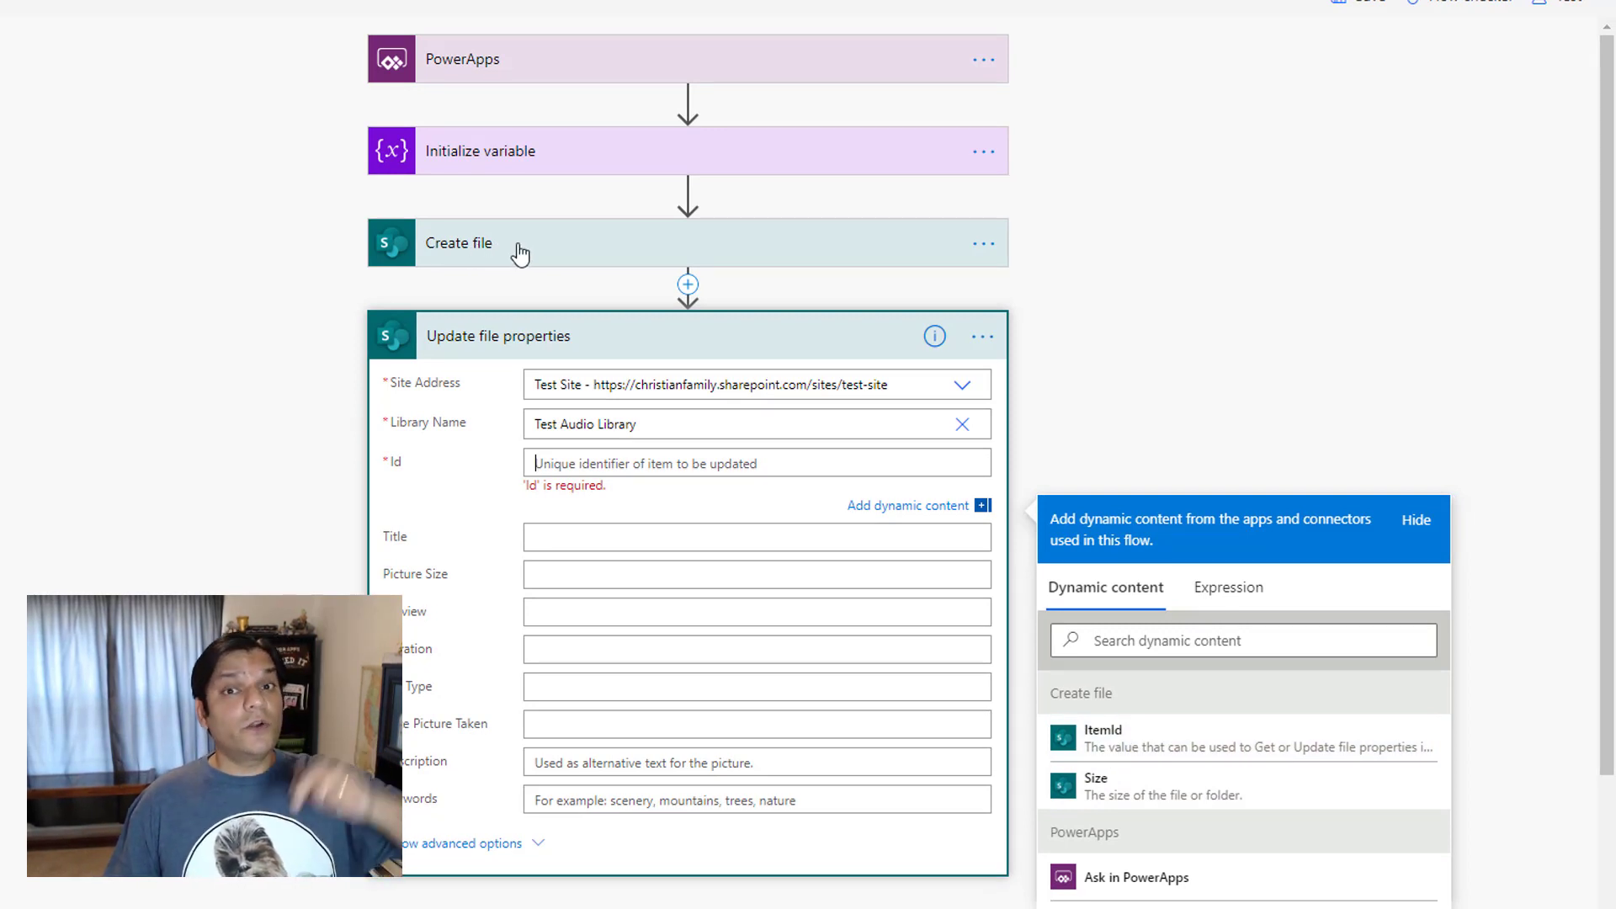
{"action": "left_click", "coordinate": [1220, 745]}
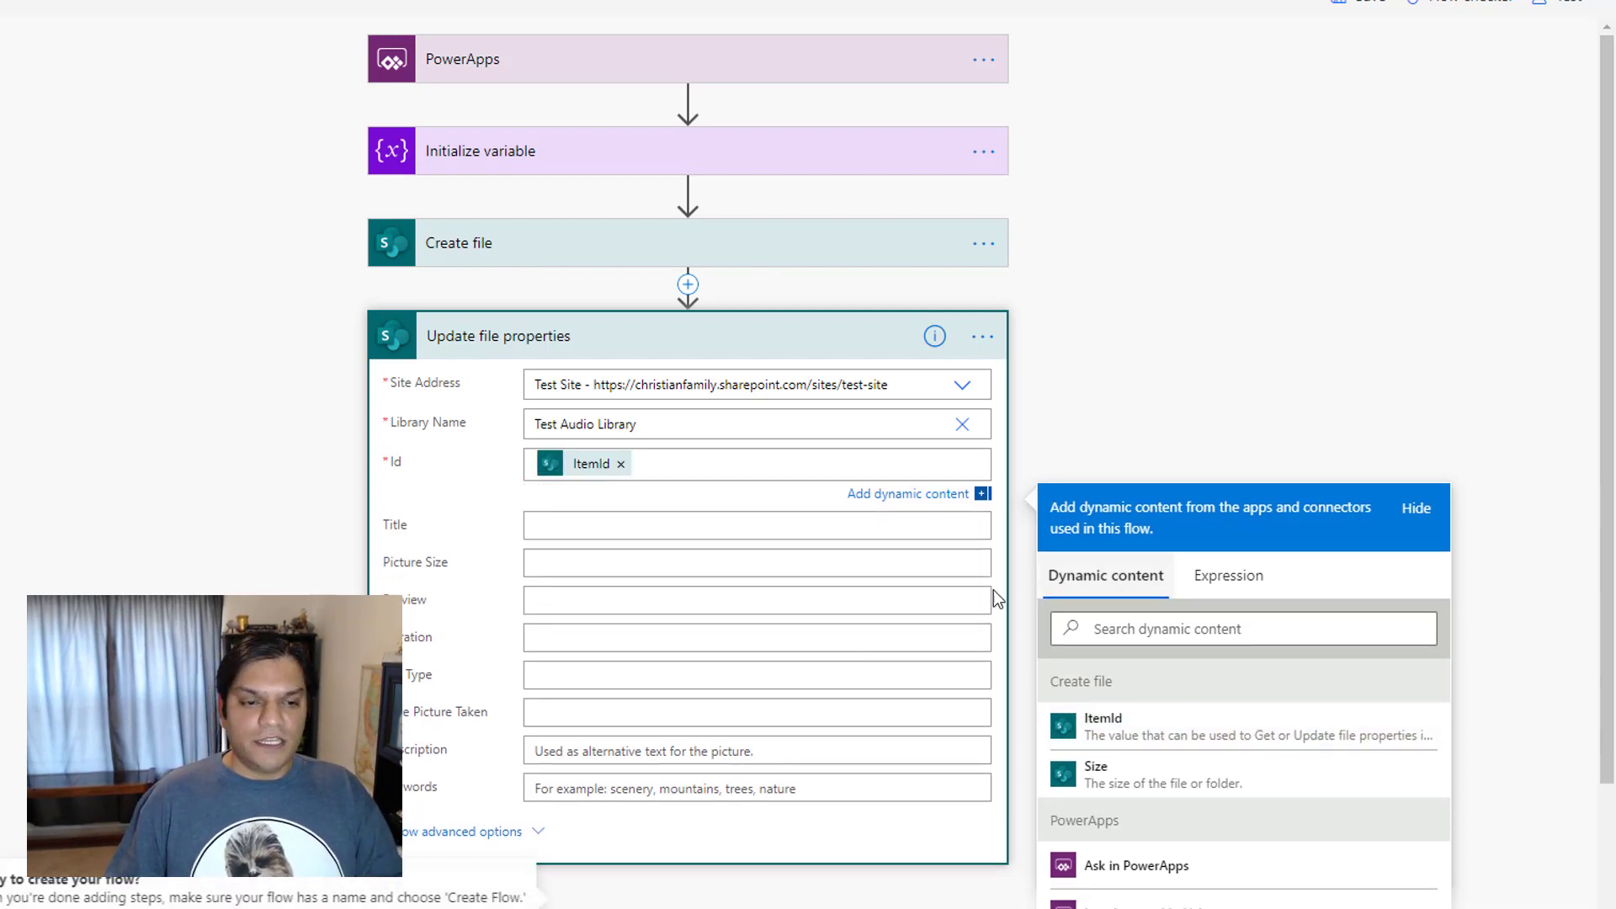
{"action": "left_click", "coordinate": [627, 635]}
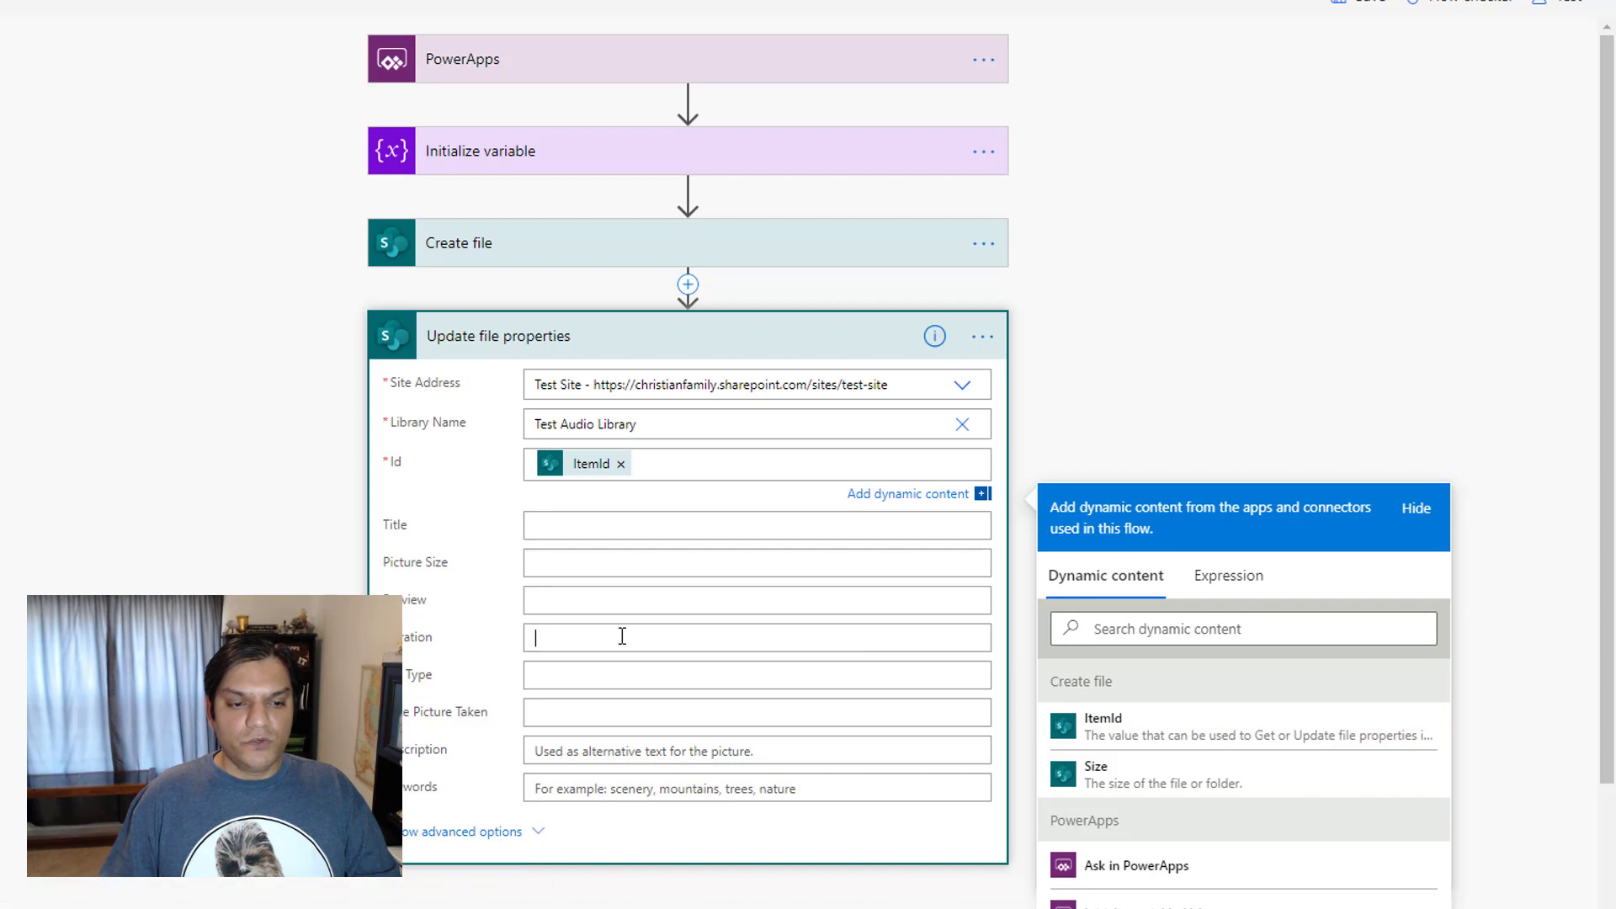
{"action": "scroll", "coordinate": [1368, 518], "scroll_direction": "down", "scroll_amount": 2}
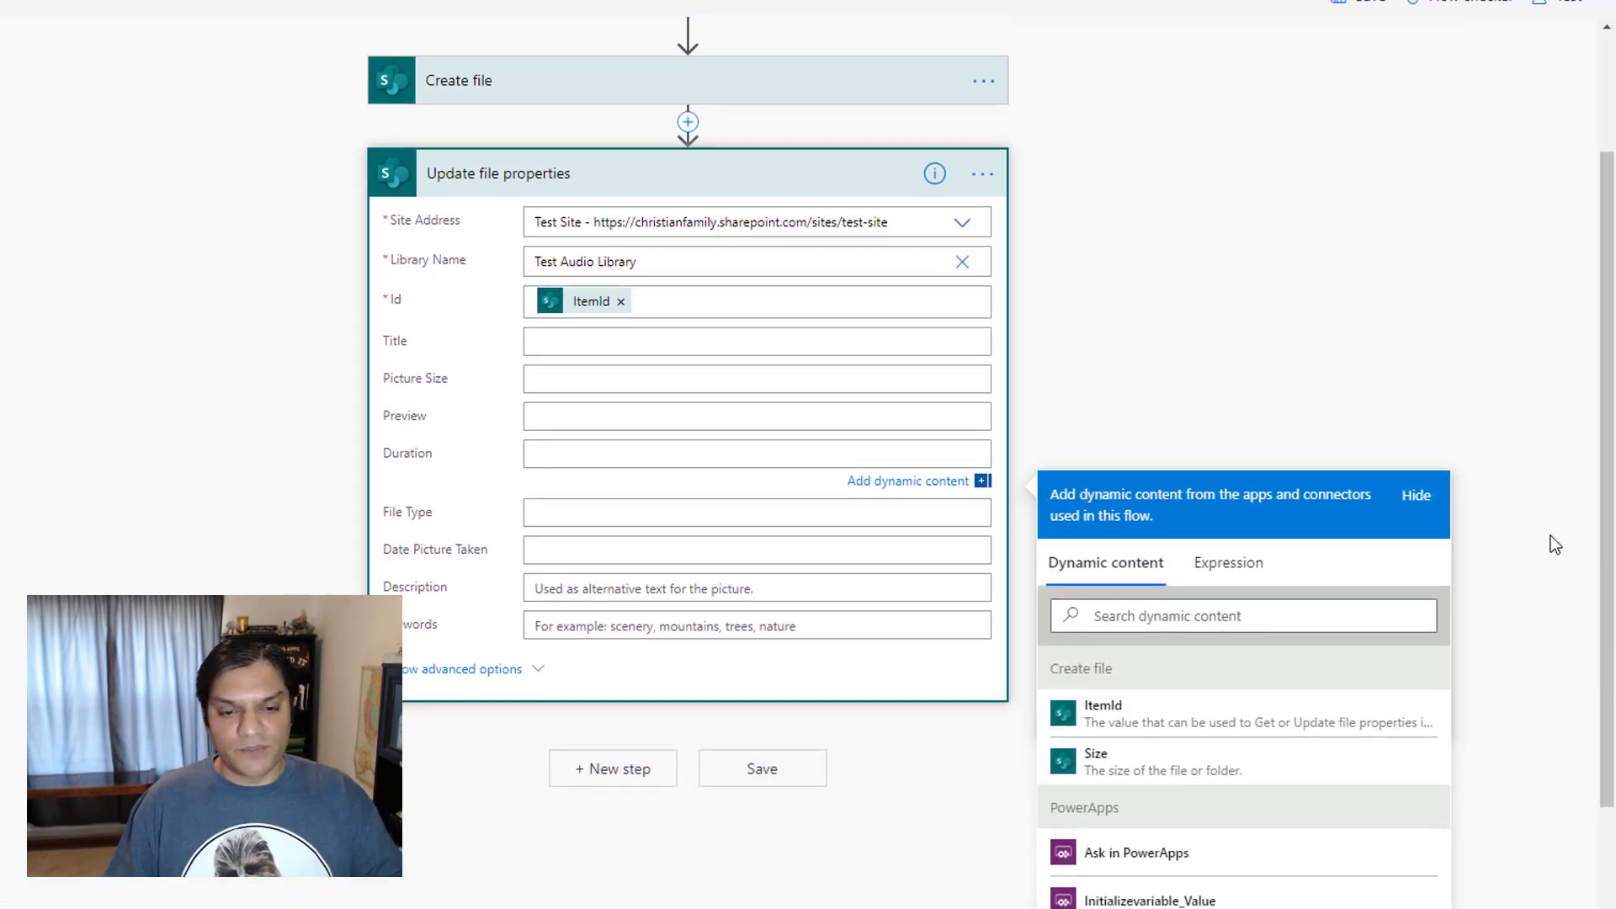
{"action": "left_click", "coordinate": [1242, 851]}
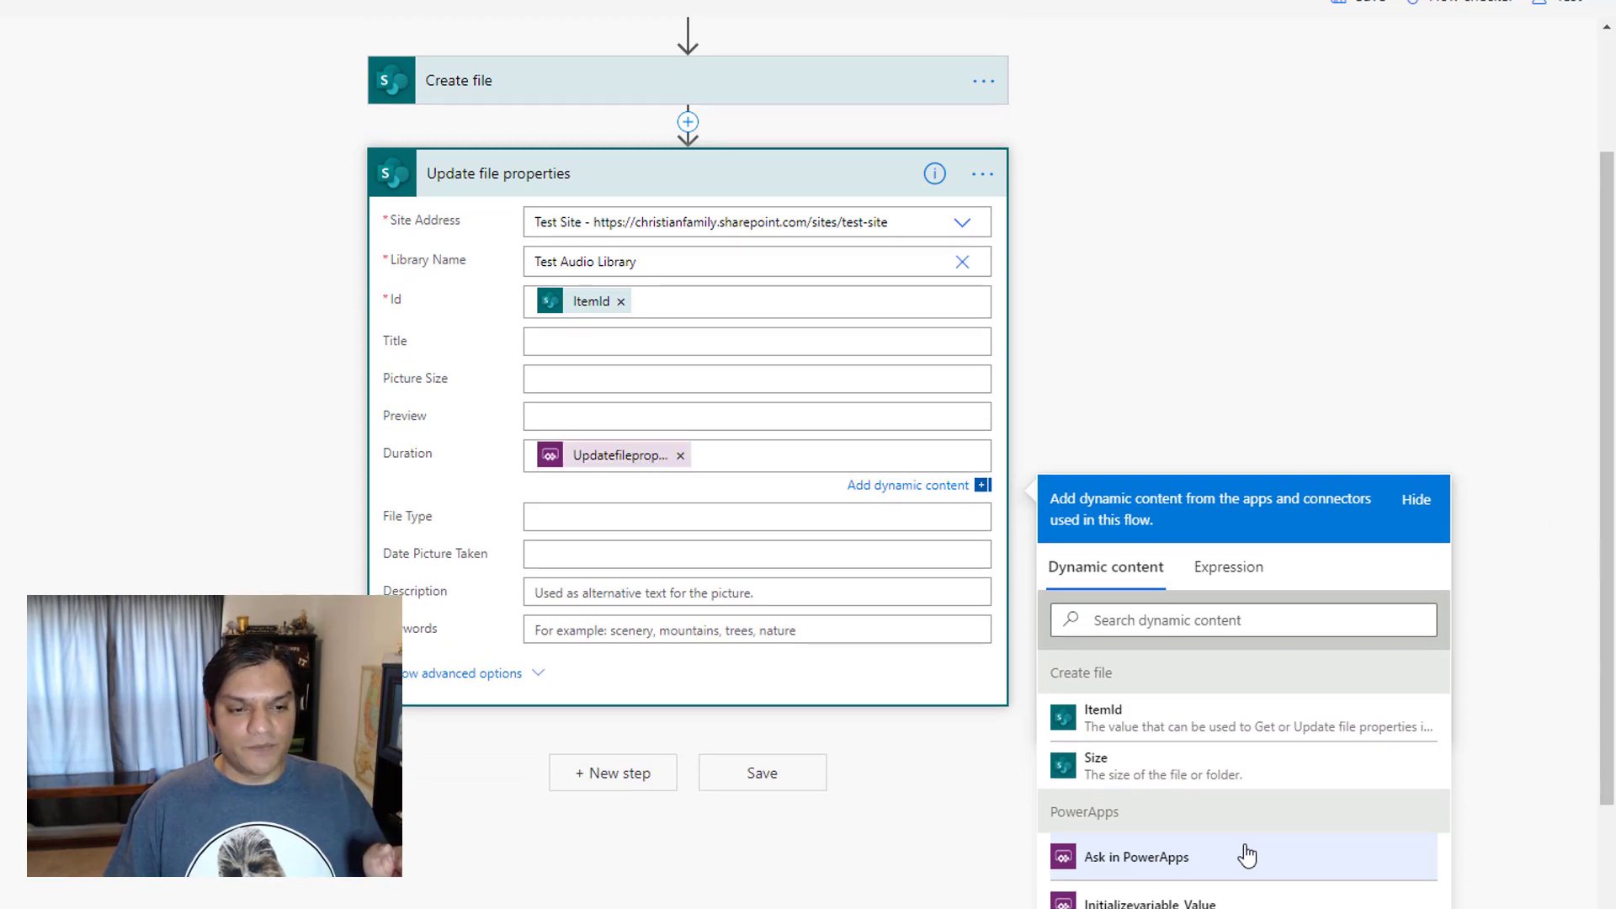
Expand the Create file action, save the flow and leave the editor for the flow's details page
{"action": "left_click", "coordinate": [1365, 3]}
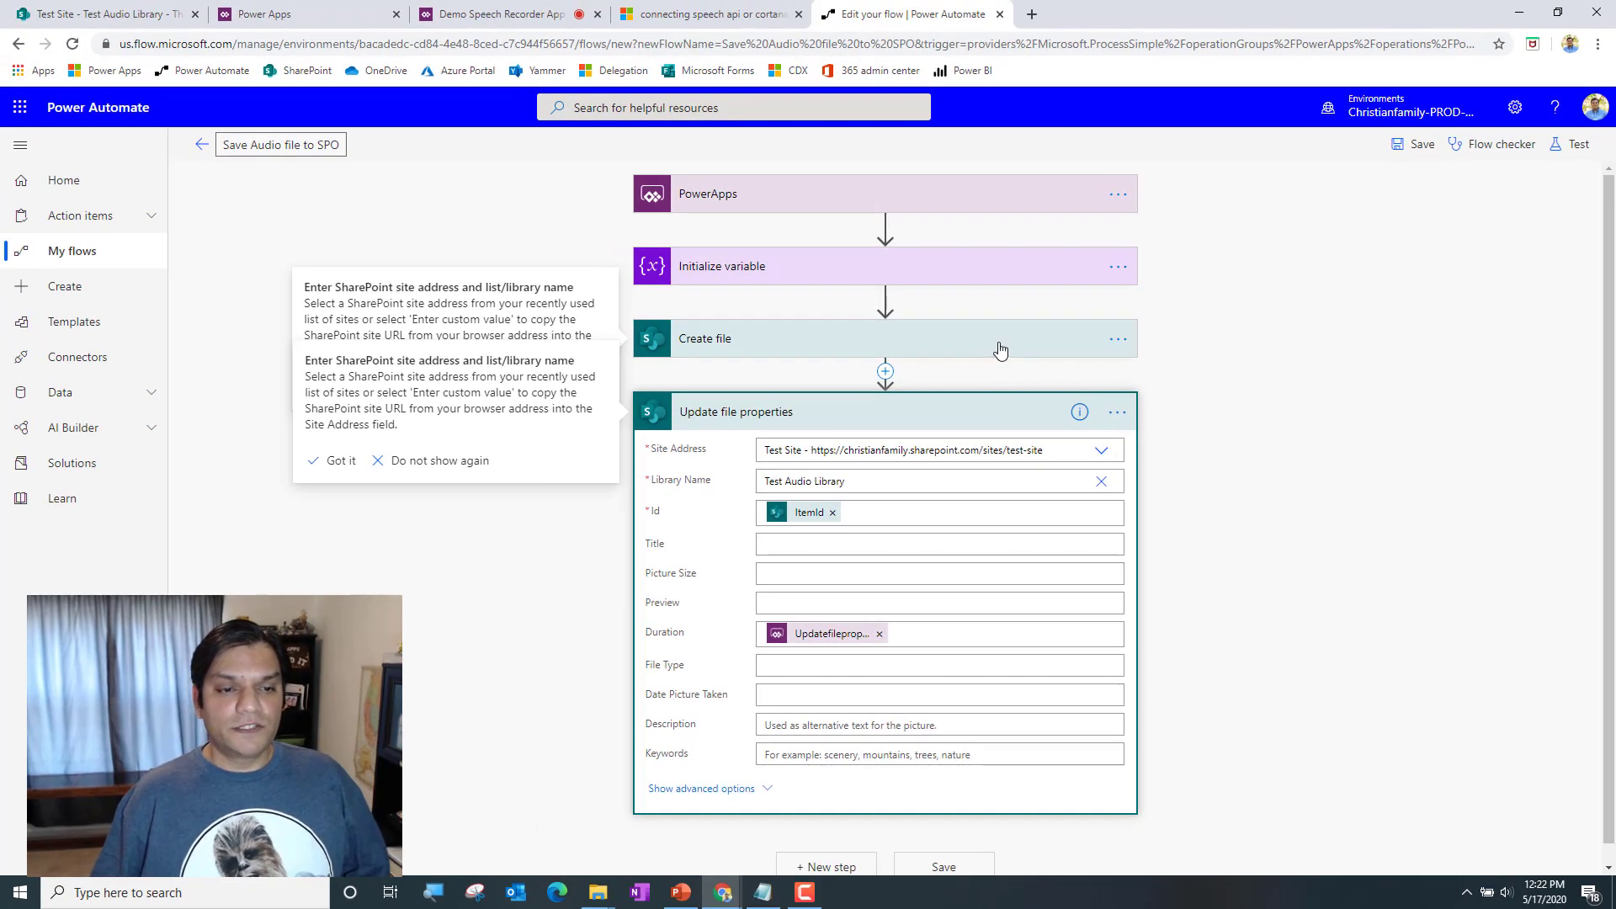
{"action": "left_click", "coordinate": [1000, 350]}
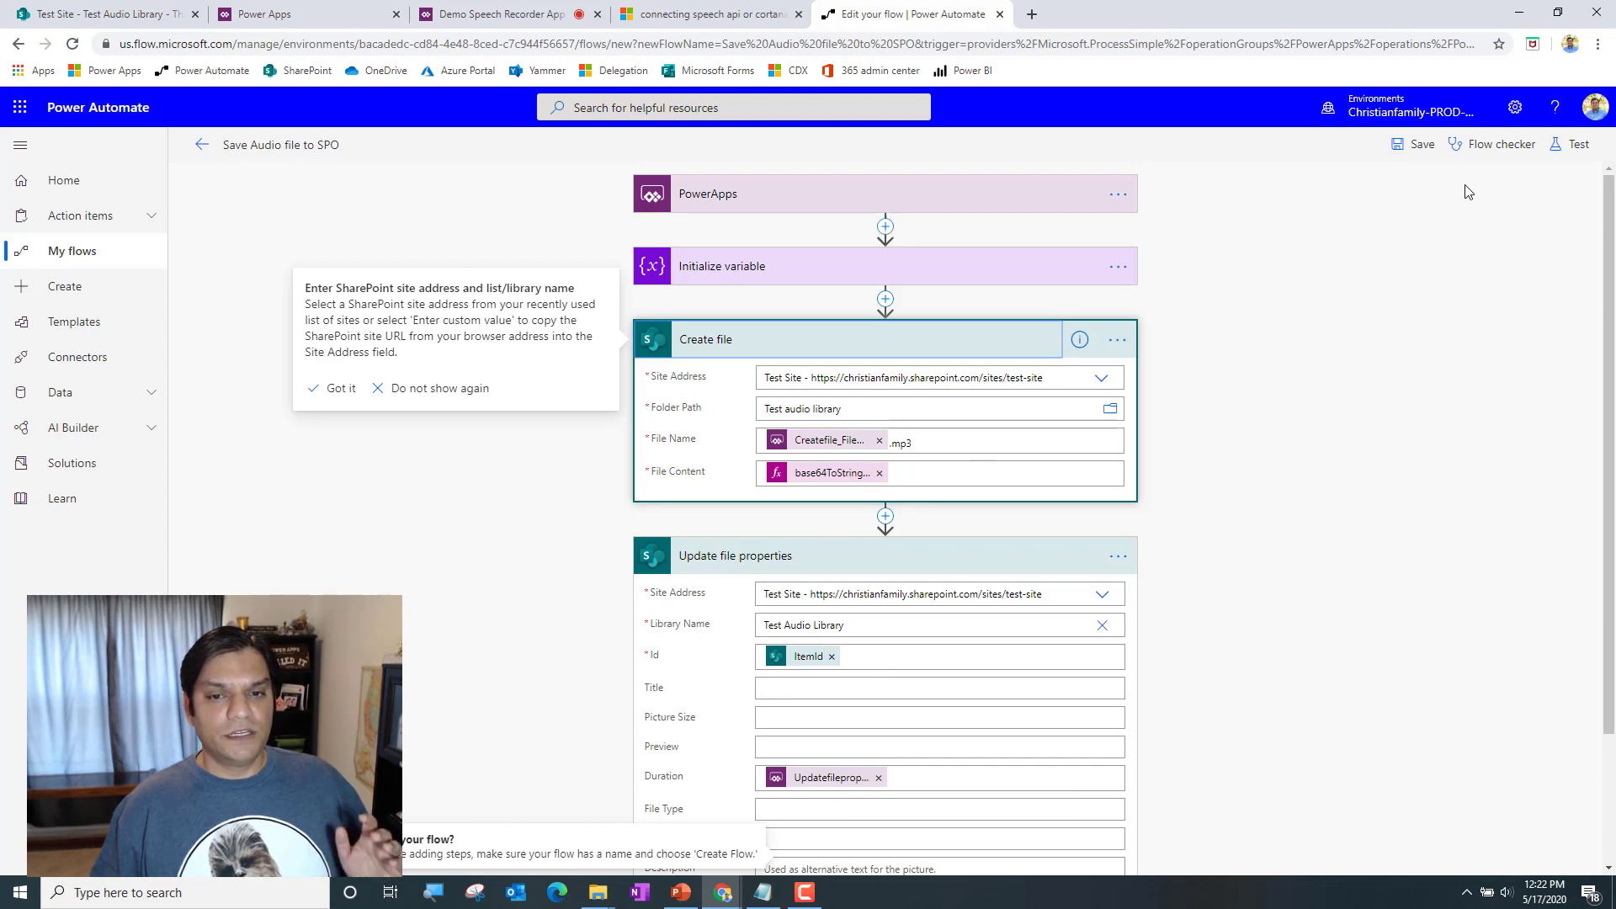
{"action": "left_click", "coordinate": [1420, 145]}
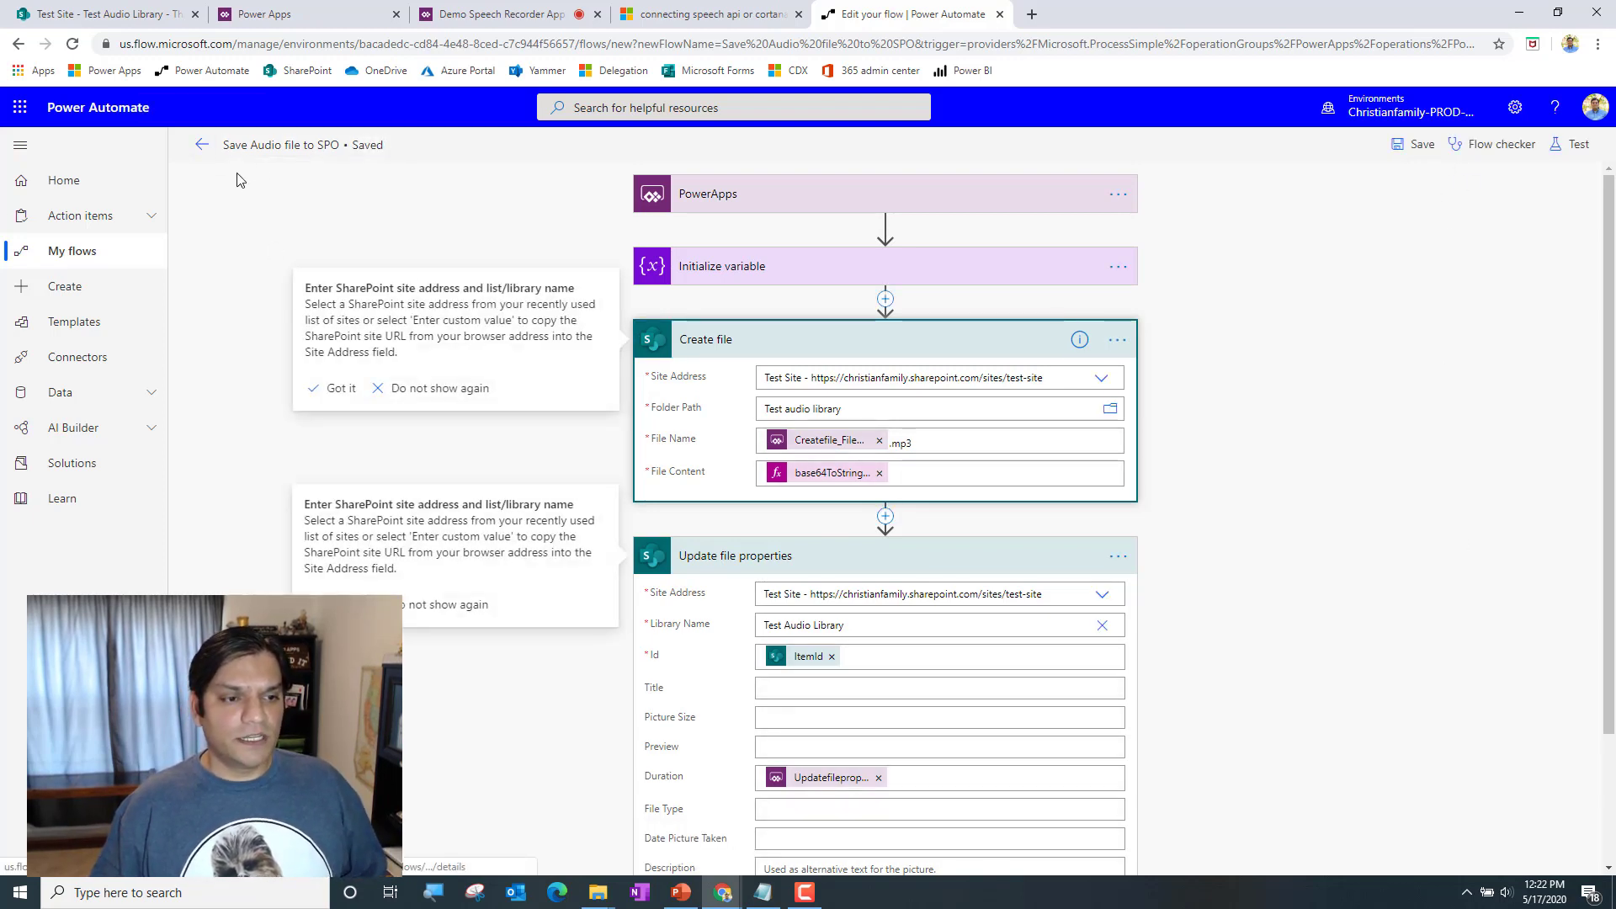
{"action": "left_click", "coordinate": [202, 144]}
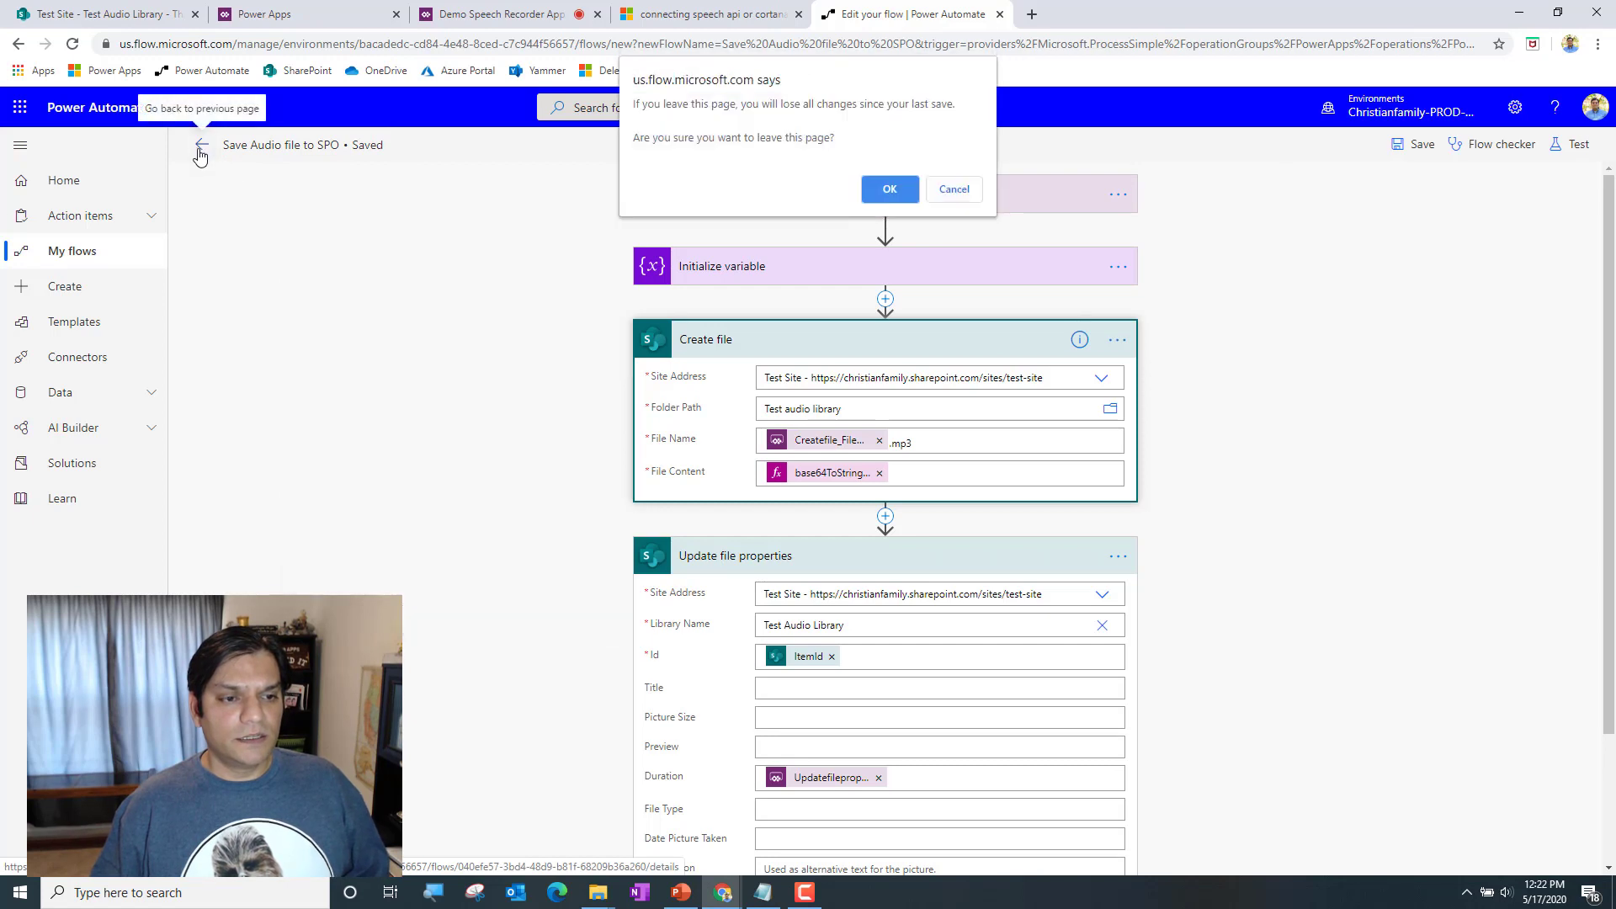
{"action": "left_click", "coordinate": [890, 190]}
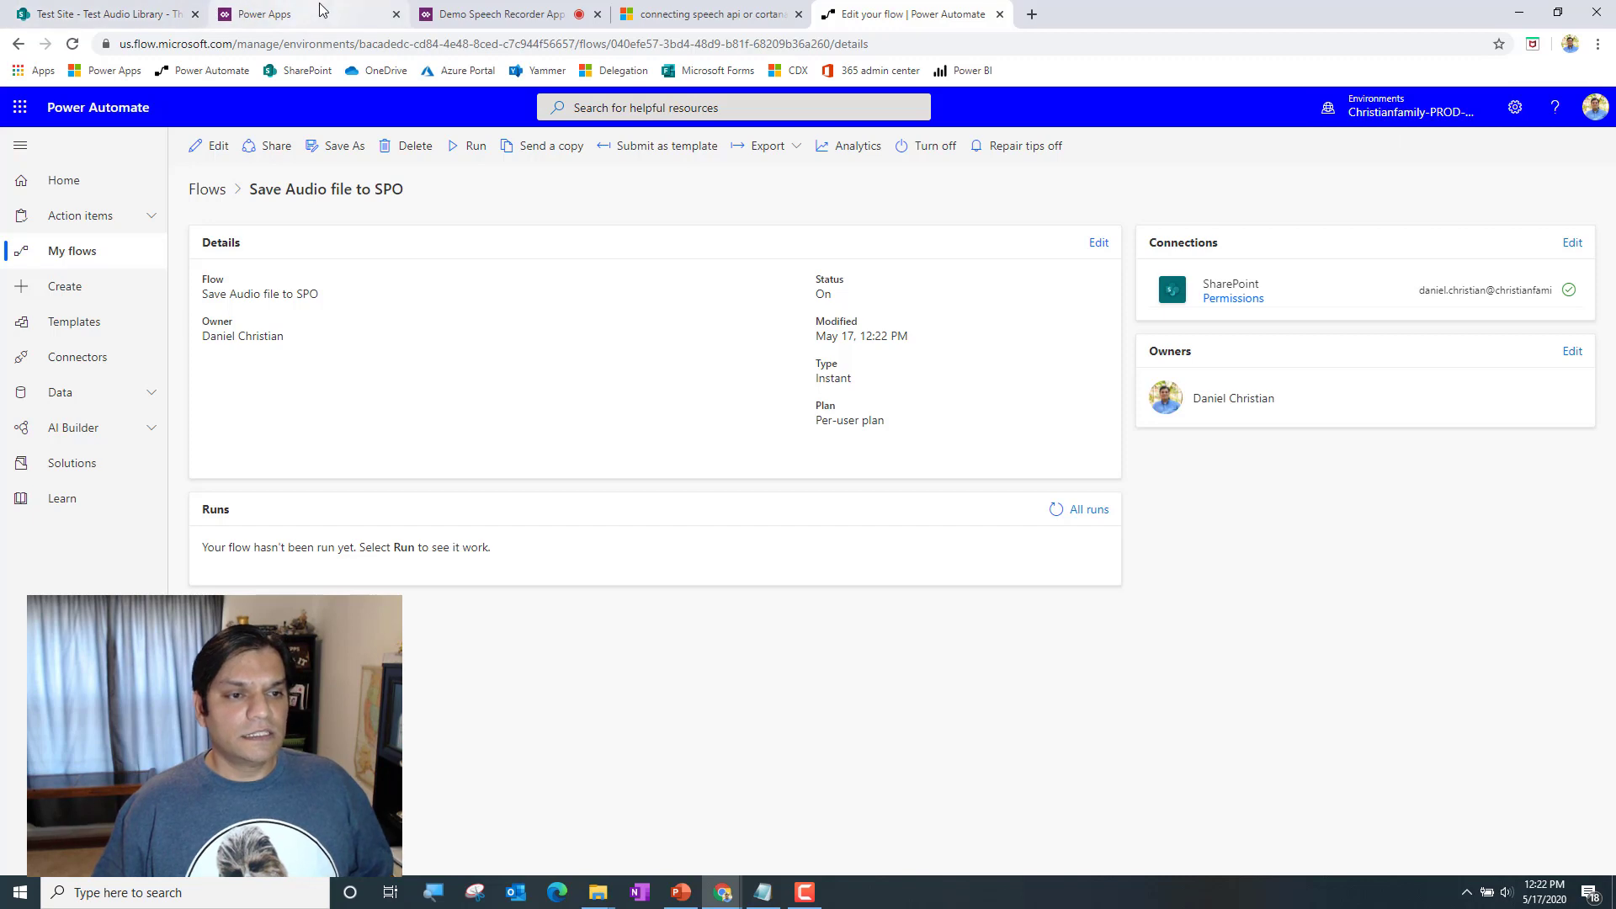
Switch to the Demo Speech Recorder App in Power Apps and attach the Save Audio file to SPO flow to the save icon
{"action": "left_click", "coordinate": [508, 10]}
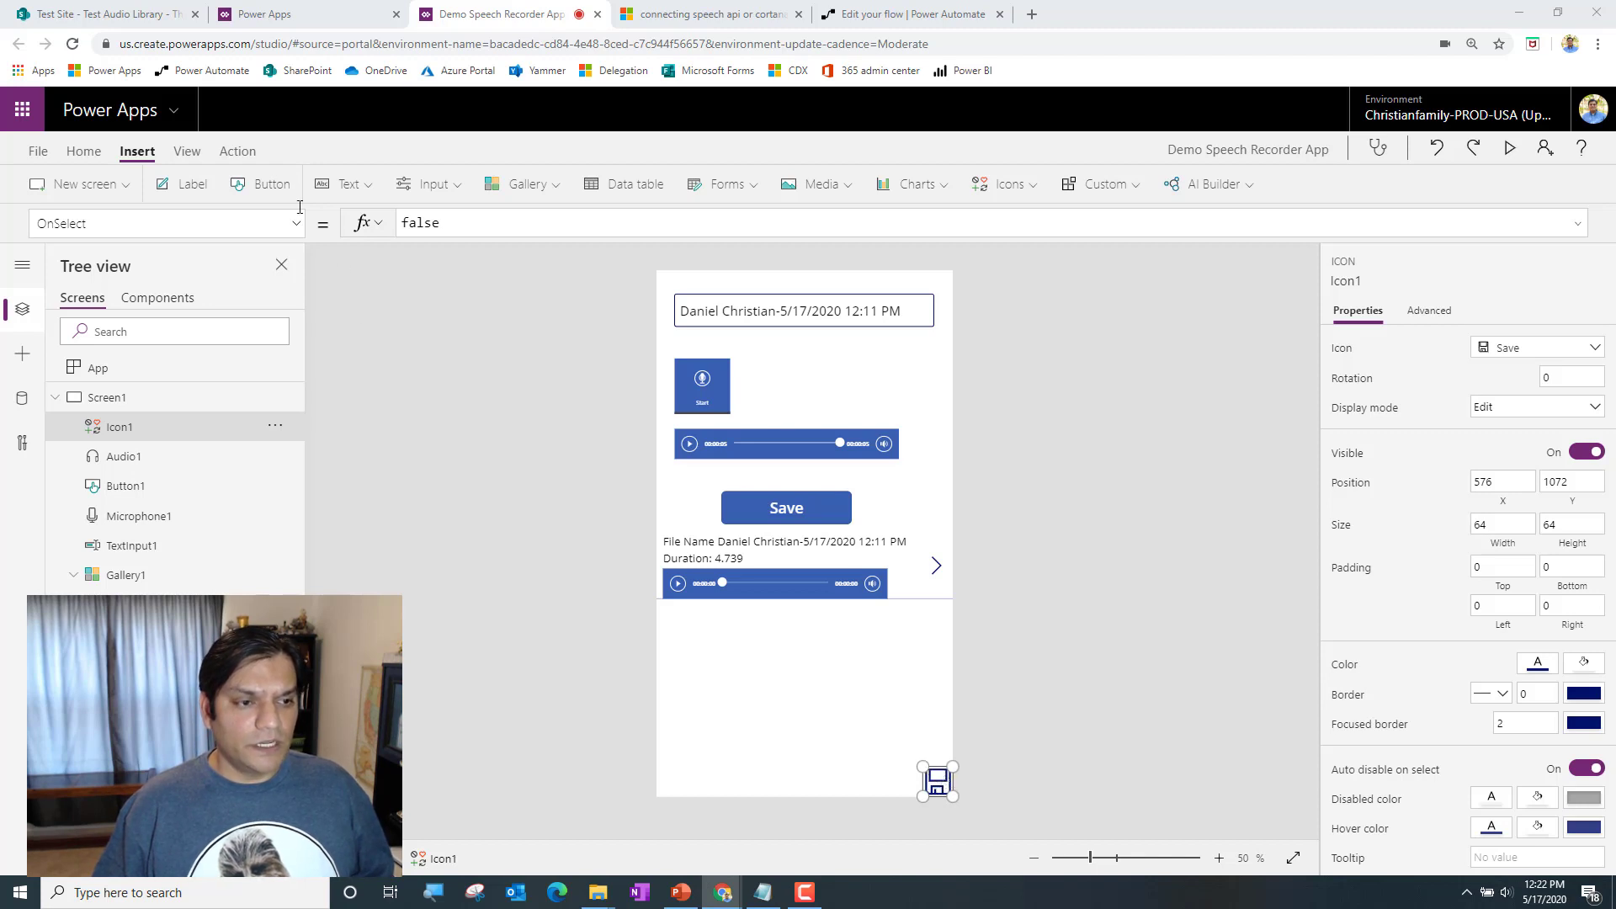
{"action": "left_click", "coordinate": [234, 152]}
{"action": "left_click", "coordinate": [508, 185]}
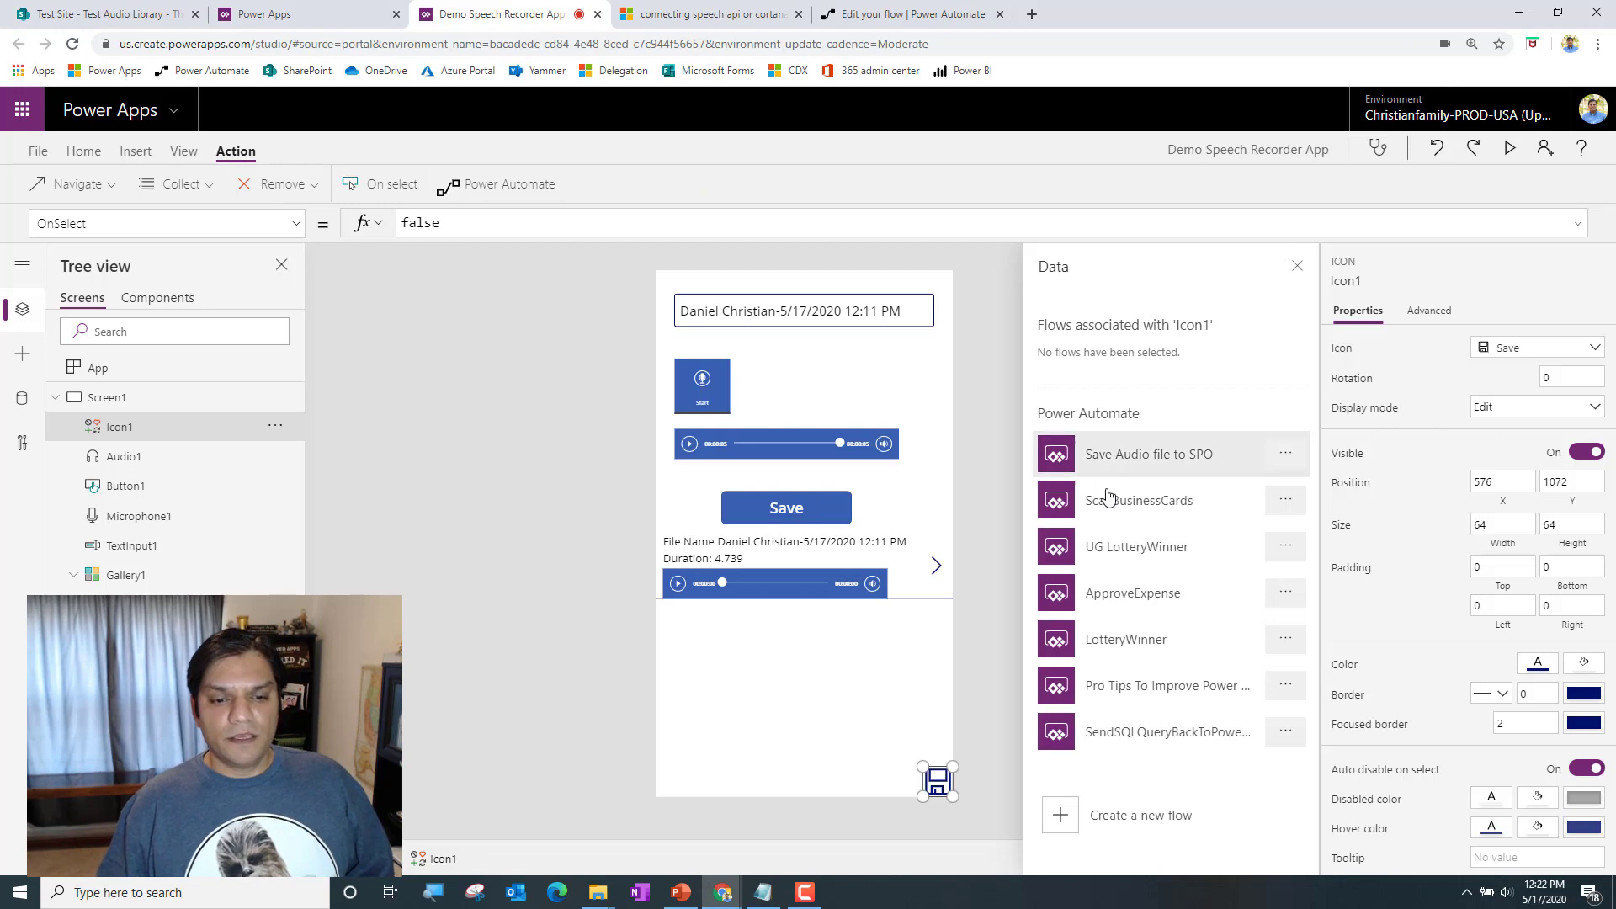
{"action": "left_click", "coordinate": [1151, 459]}
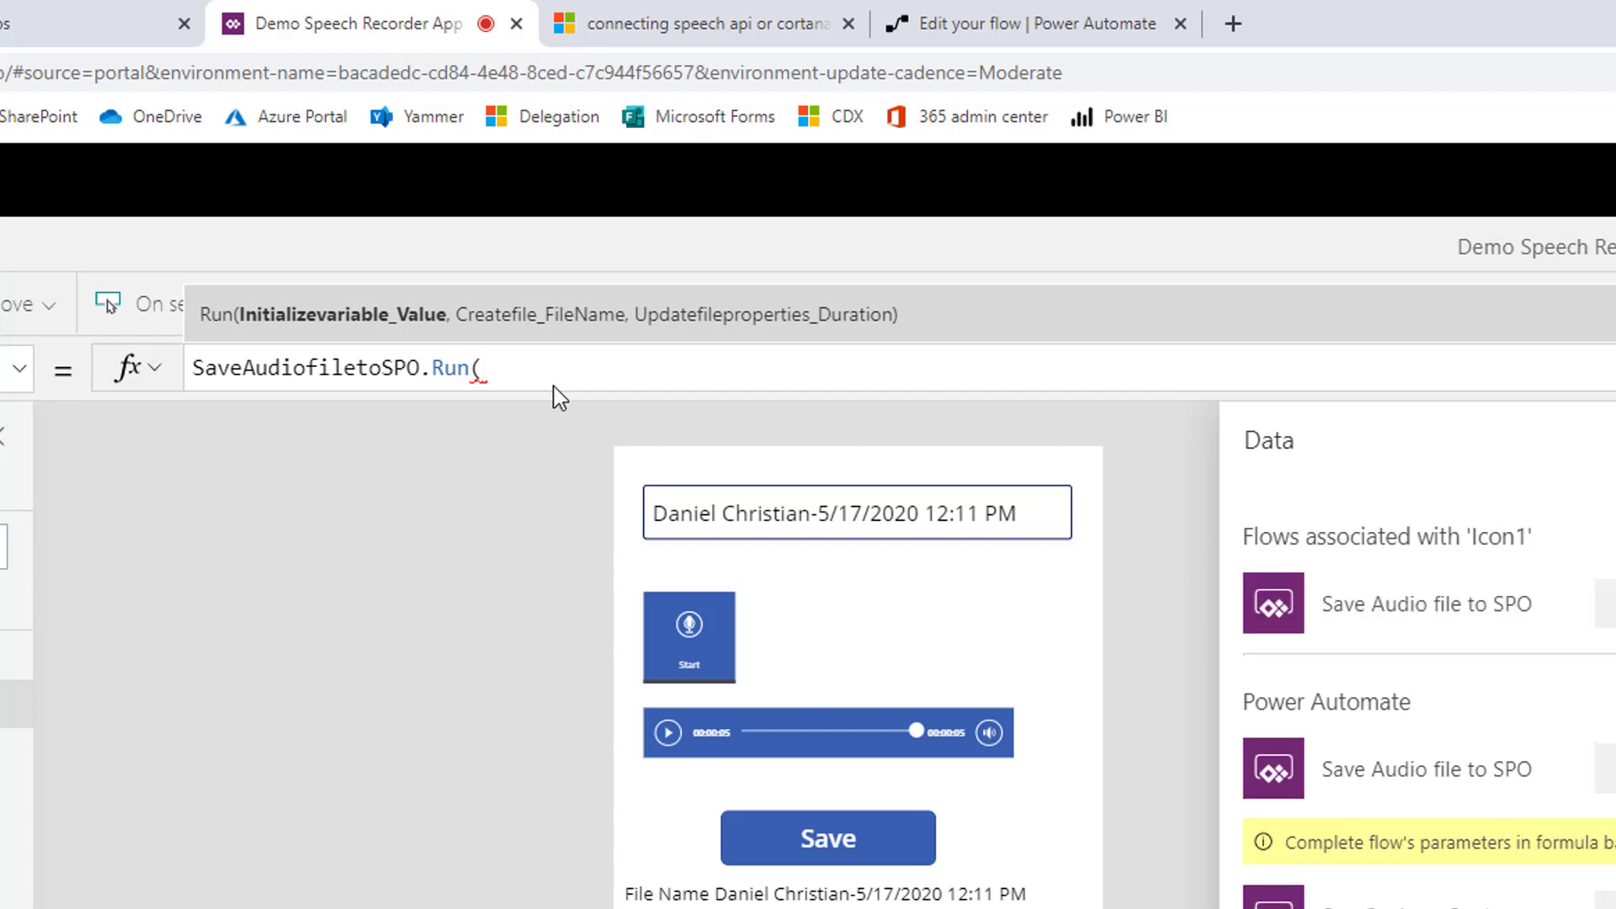
Enter Recording as the first argument of SaveAudiofiletoSPO.Run, followed by a comma for the file name argument
{"action": "type", "text": "Recor"}
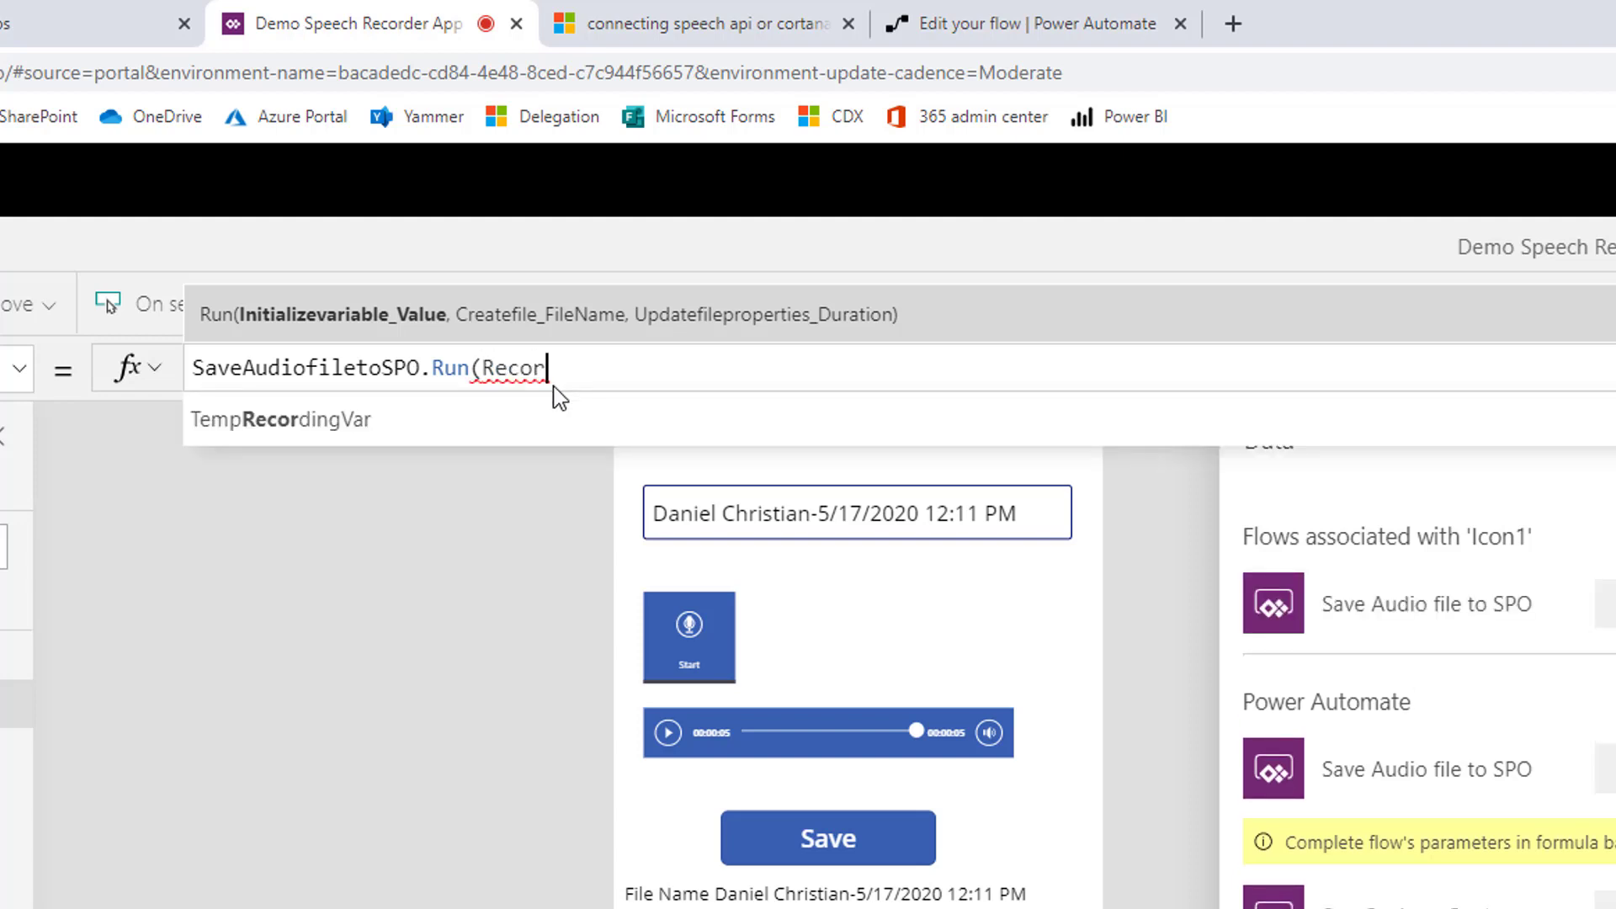
{"action": "type", "text": "ding"}
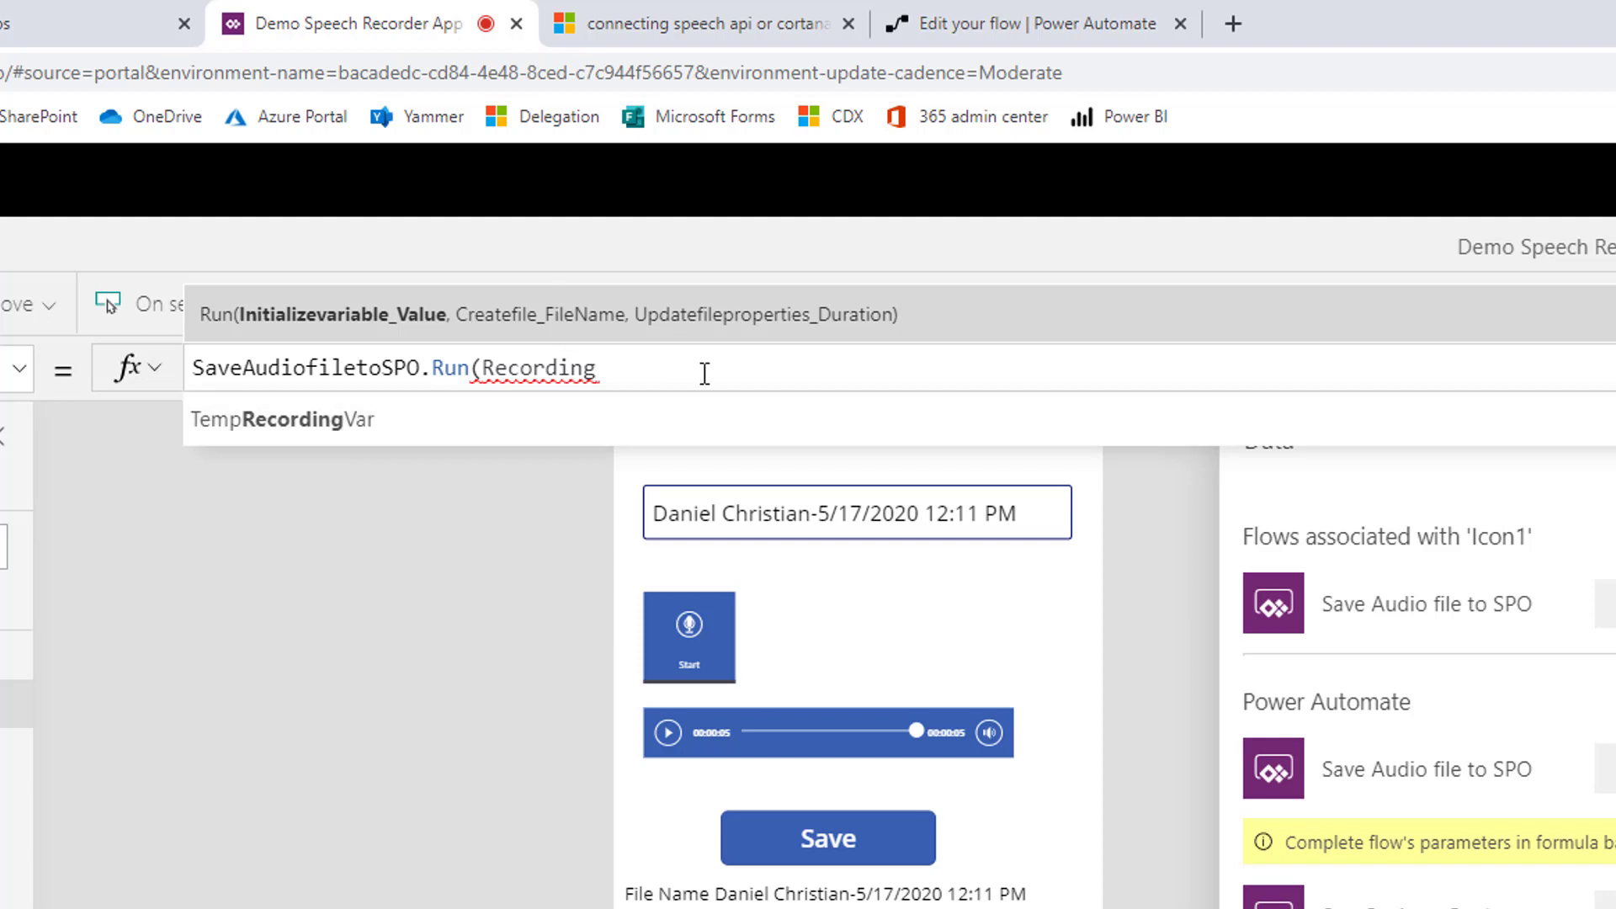
{"action": "type", "text": ")"}
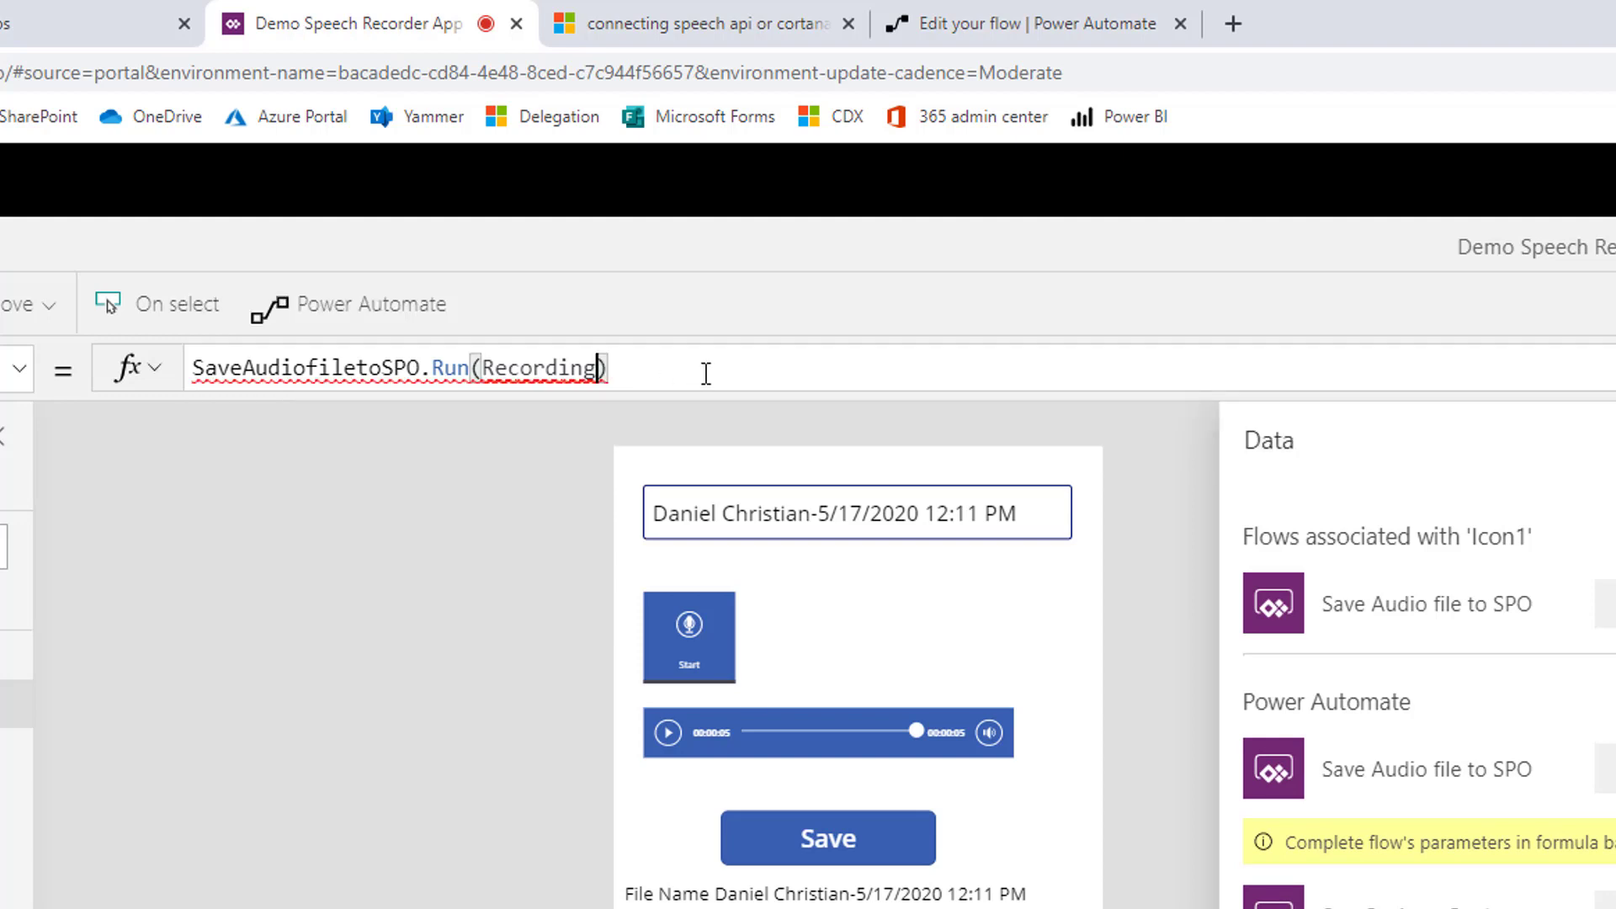
{"action": "type", "text": ","}
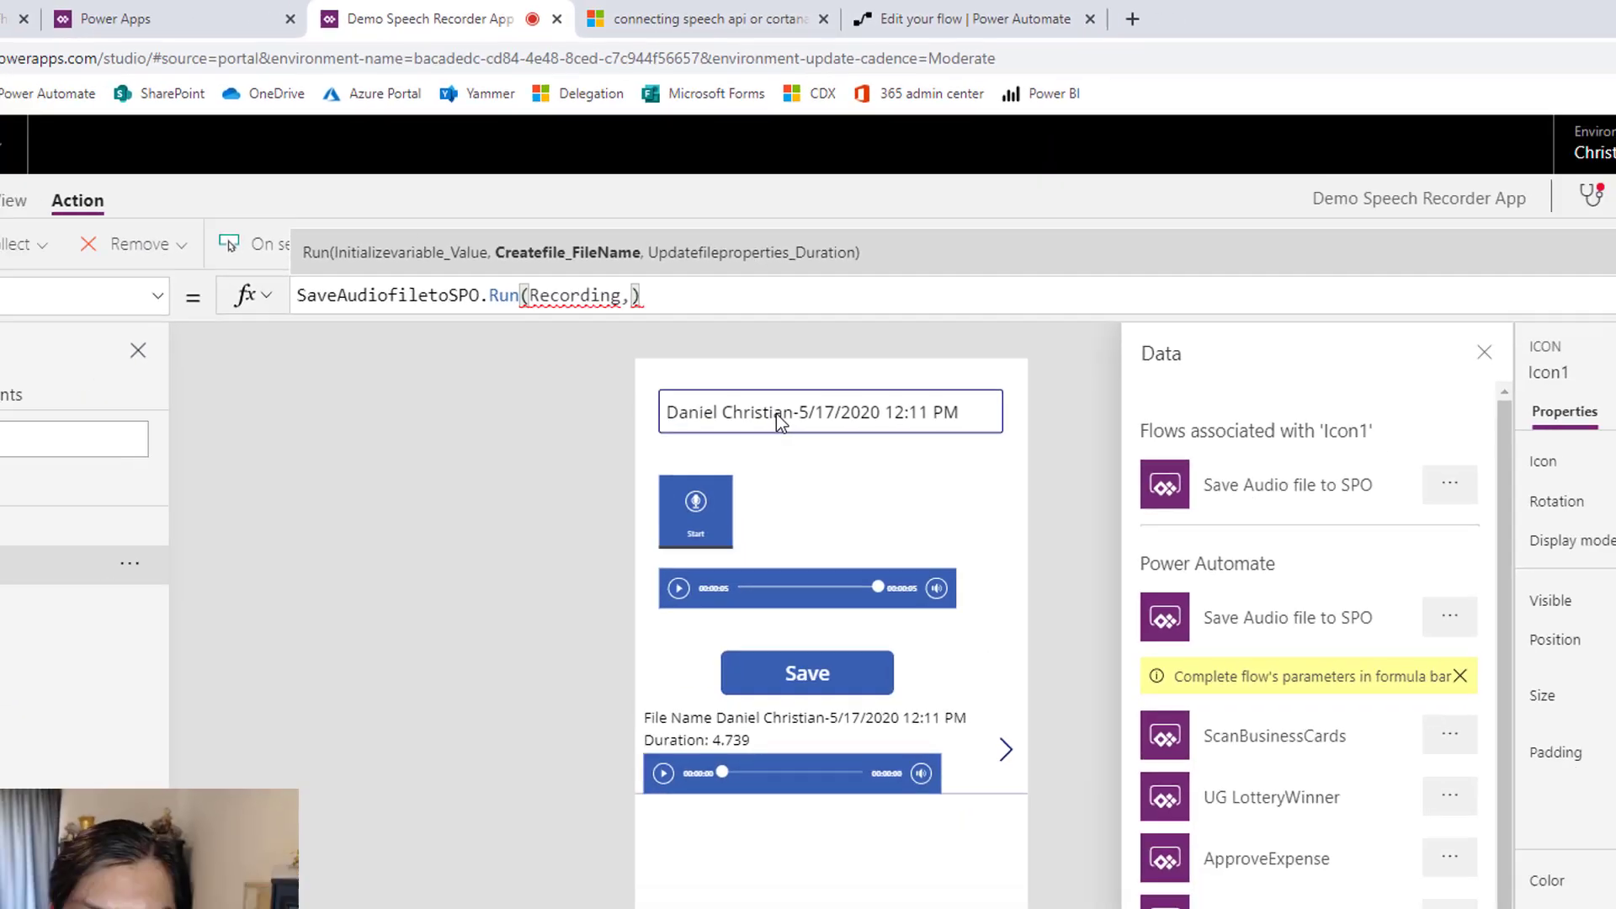
Check the formulas of the file name text input and the gallery, and return to the save icon's OnSelect formula
{"action": "left_click", "coordinate": [776, 413]}
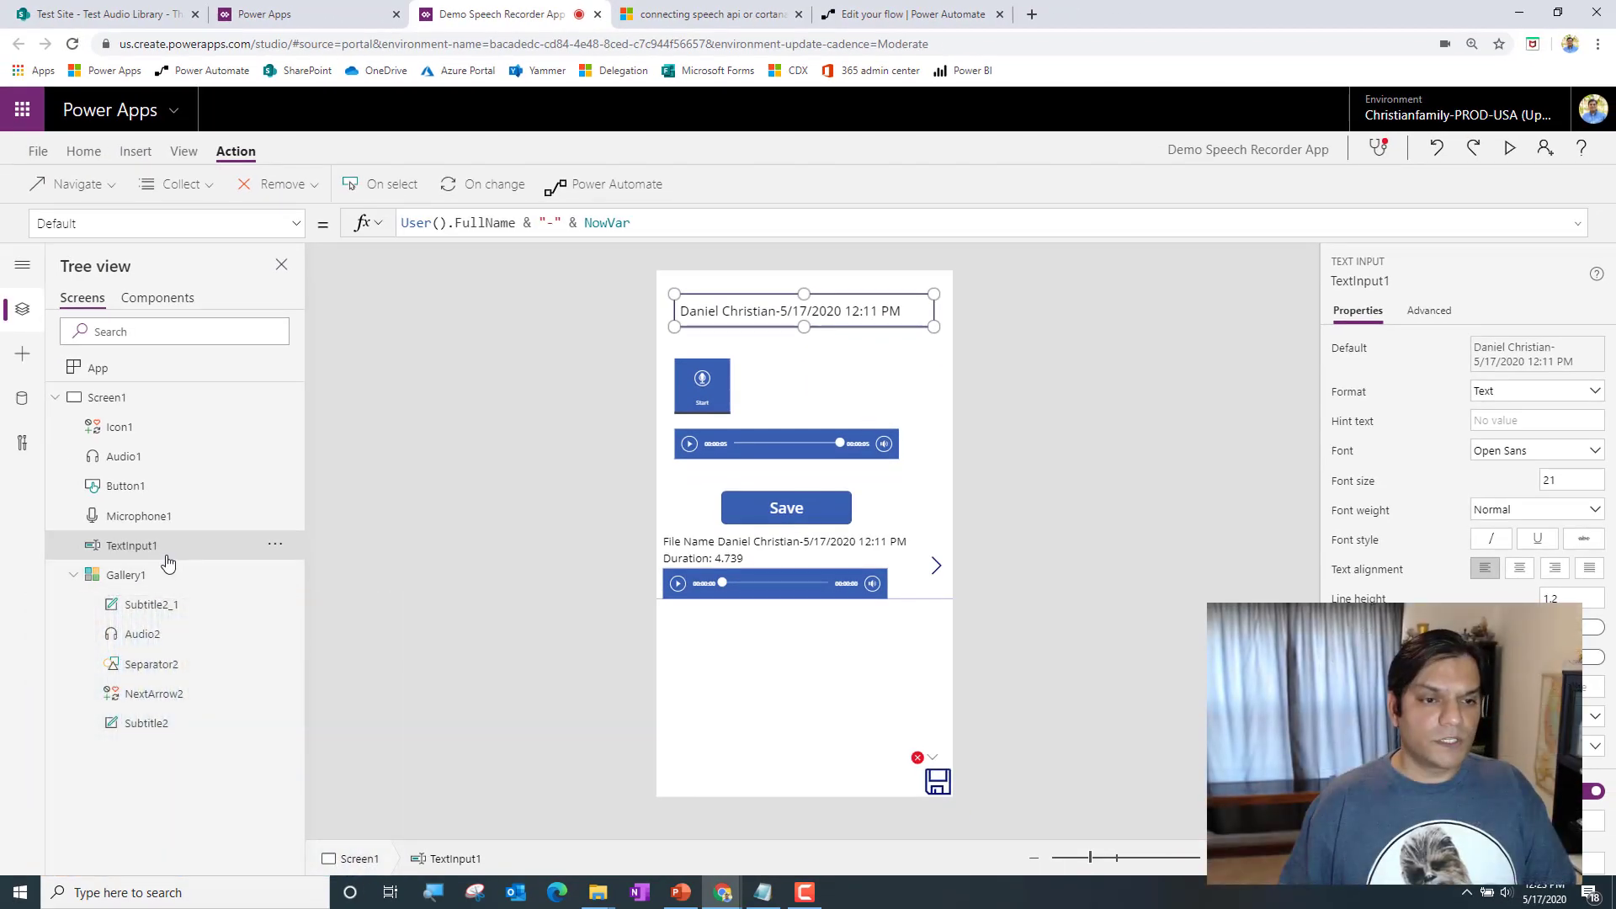
{"action": "left_click", "coordinate": [857, 741]}
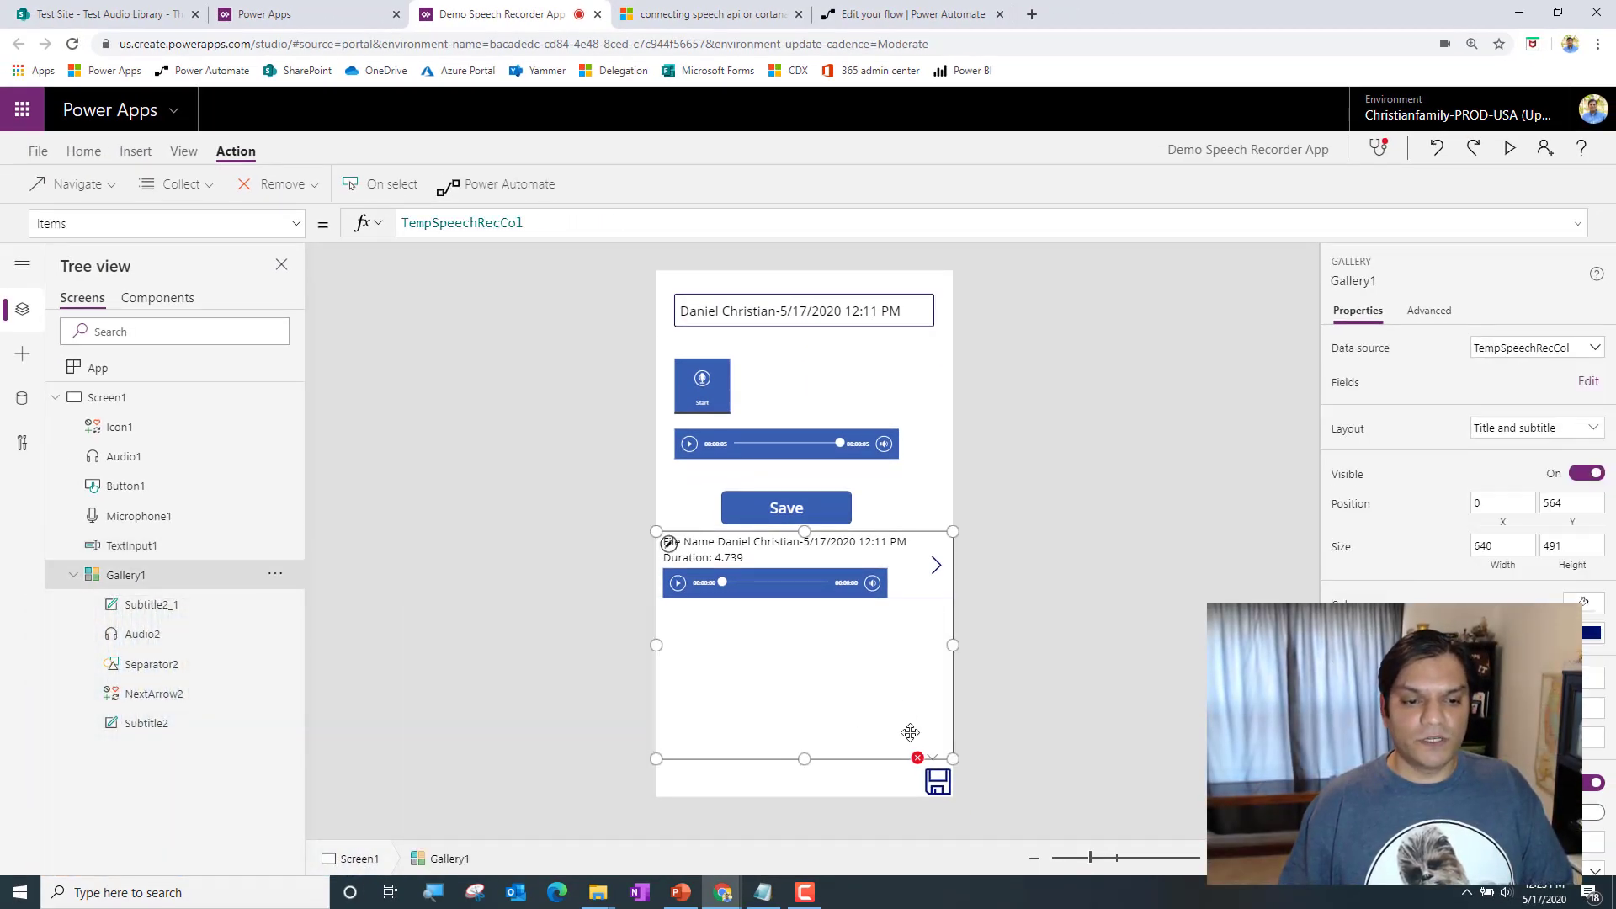
{"action": "left_click", "coordinate": [937, 781]}
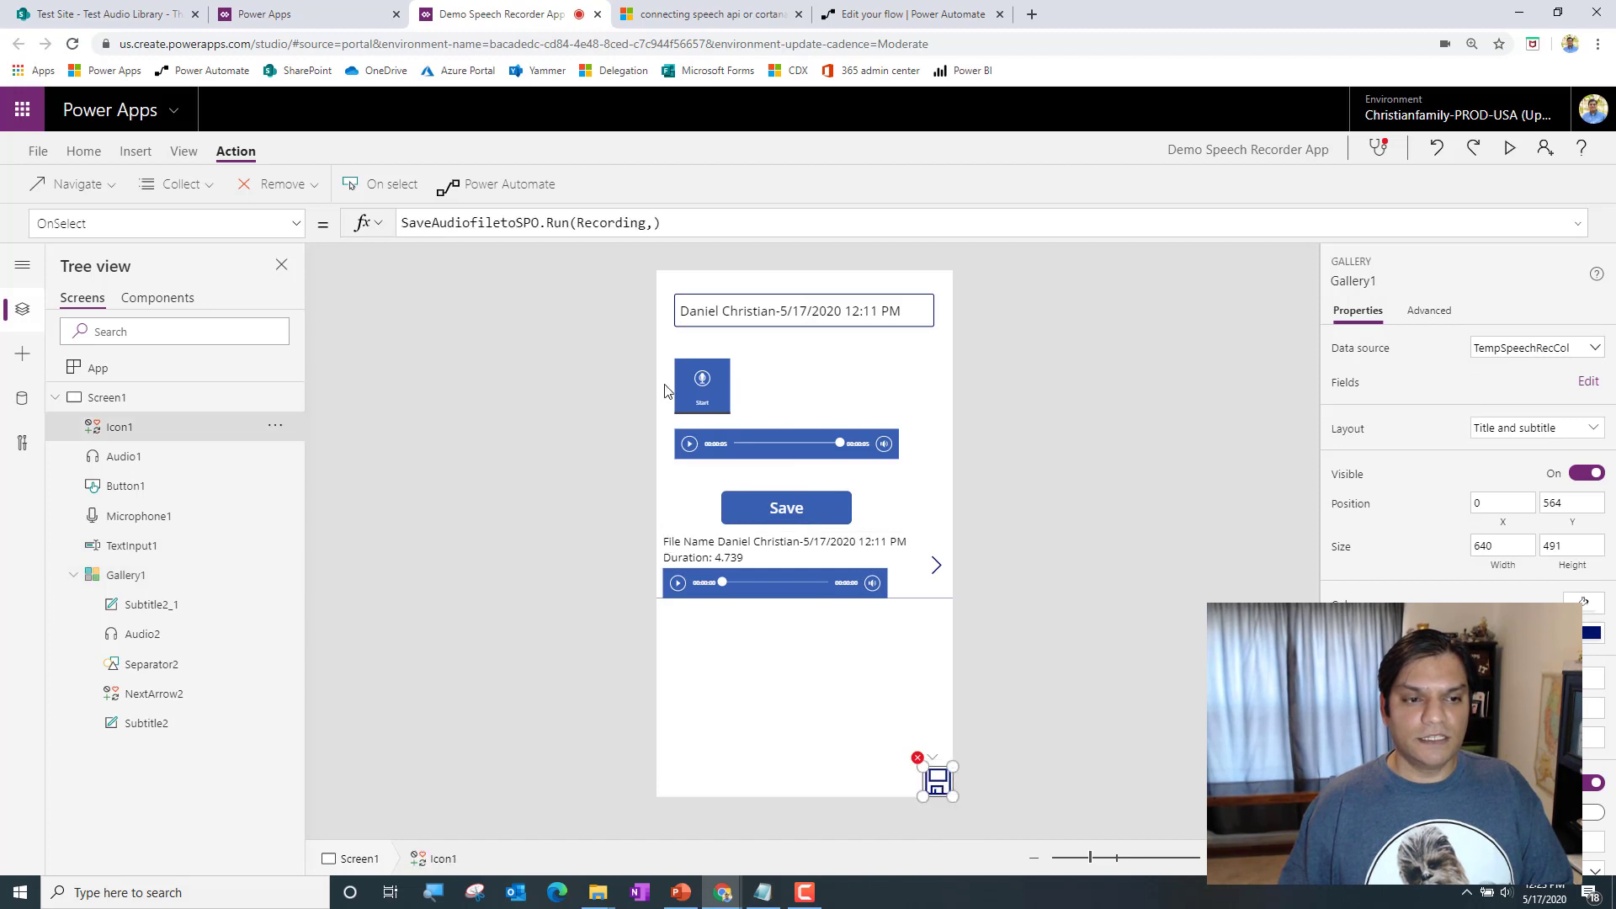
{"action": "left_click", "coordinate": [691, 226]}
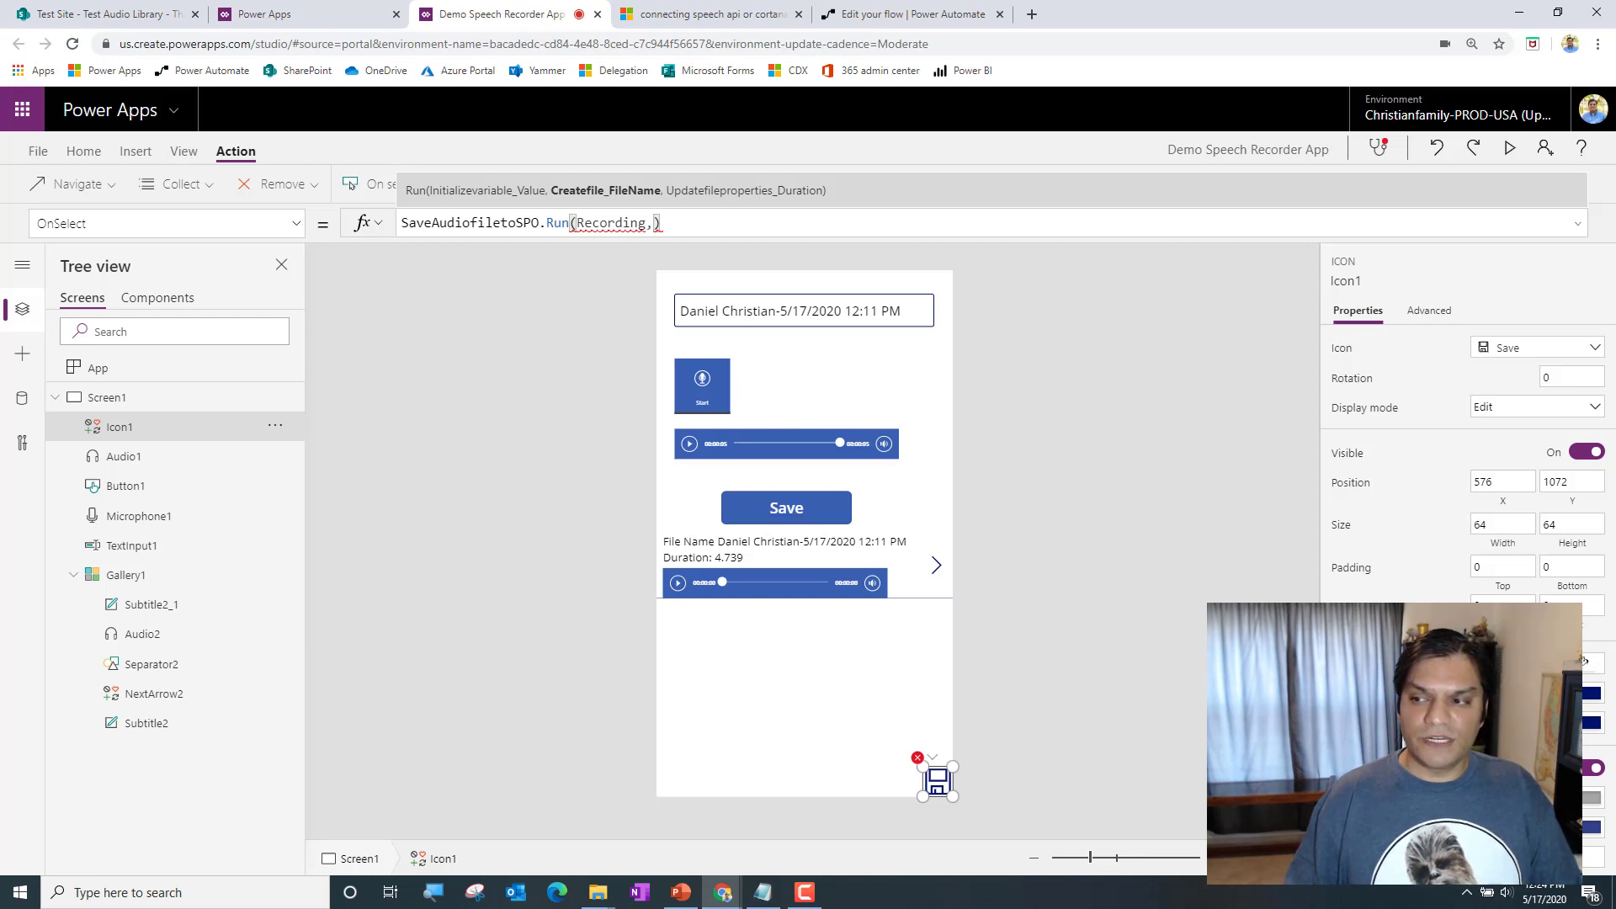
Remove the "File Name " prefix from the gallery's recording name label, leaving ThisItem.RecordingName as its text formula
{"action": "left_click", "coordinate": [755, 549]}
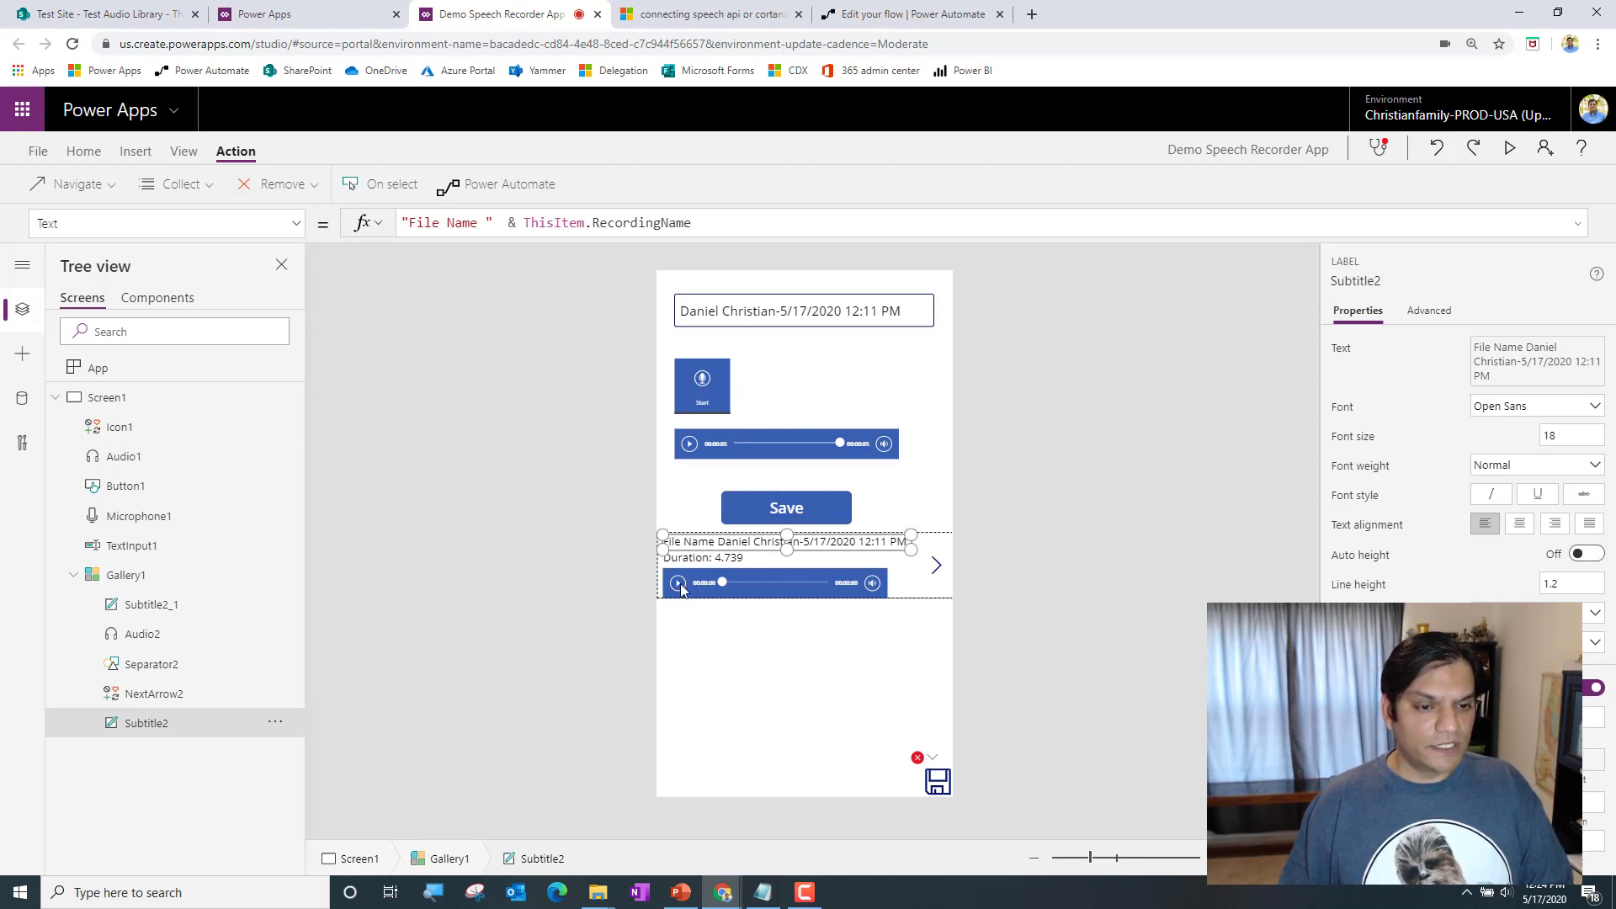
{"action": "left_click_drag", "start_coordinate": [523, 224], "coordinate": [114, 225]}
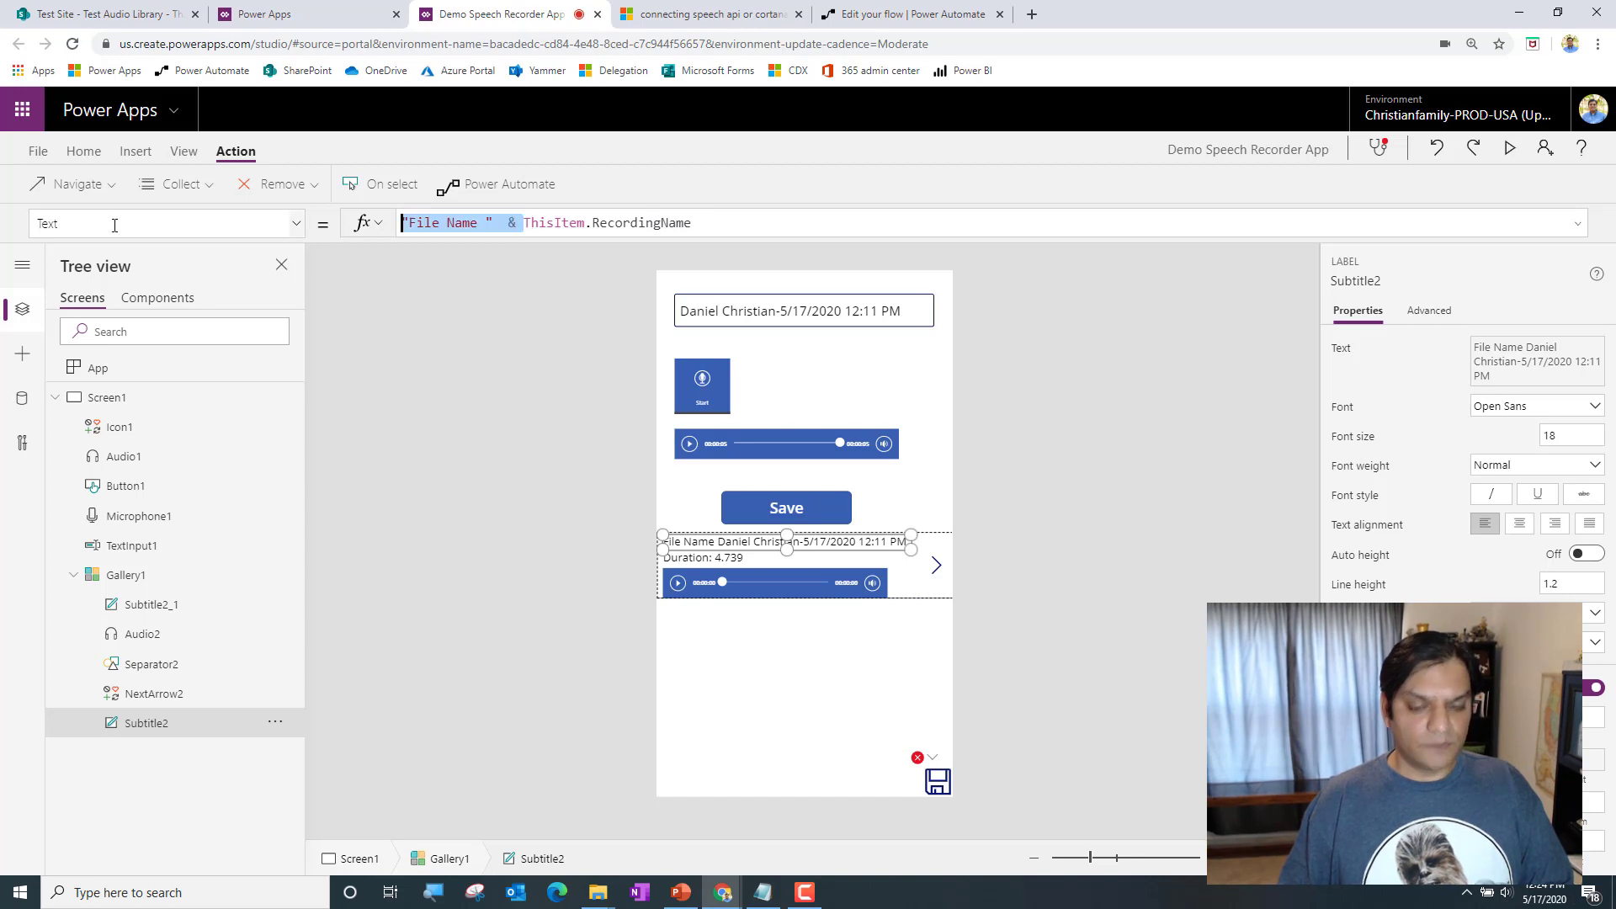
{"action": "key", "text": "BackSpace"}
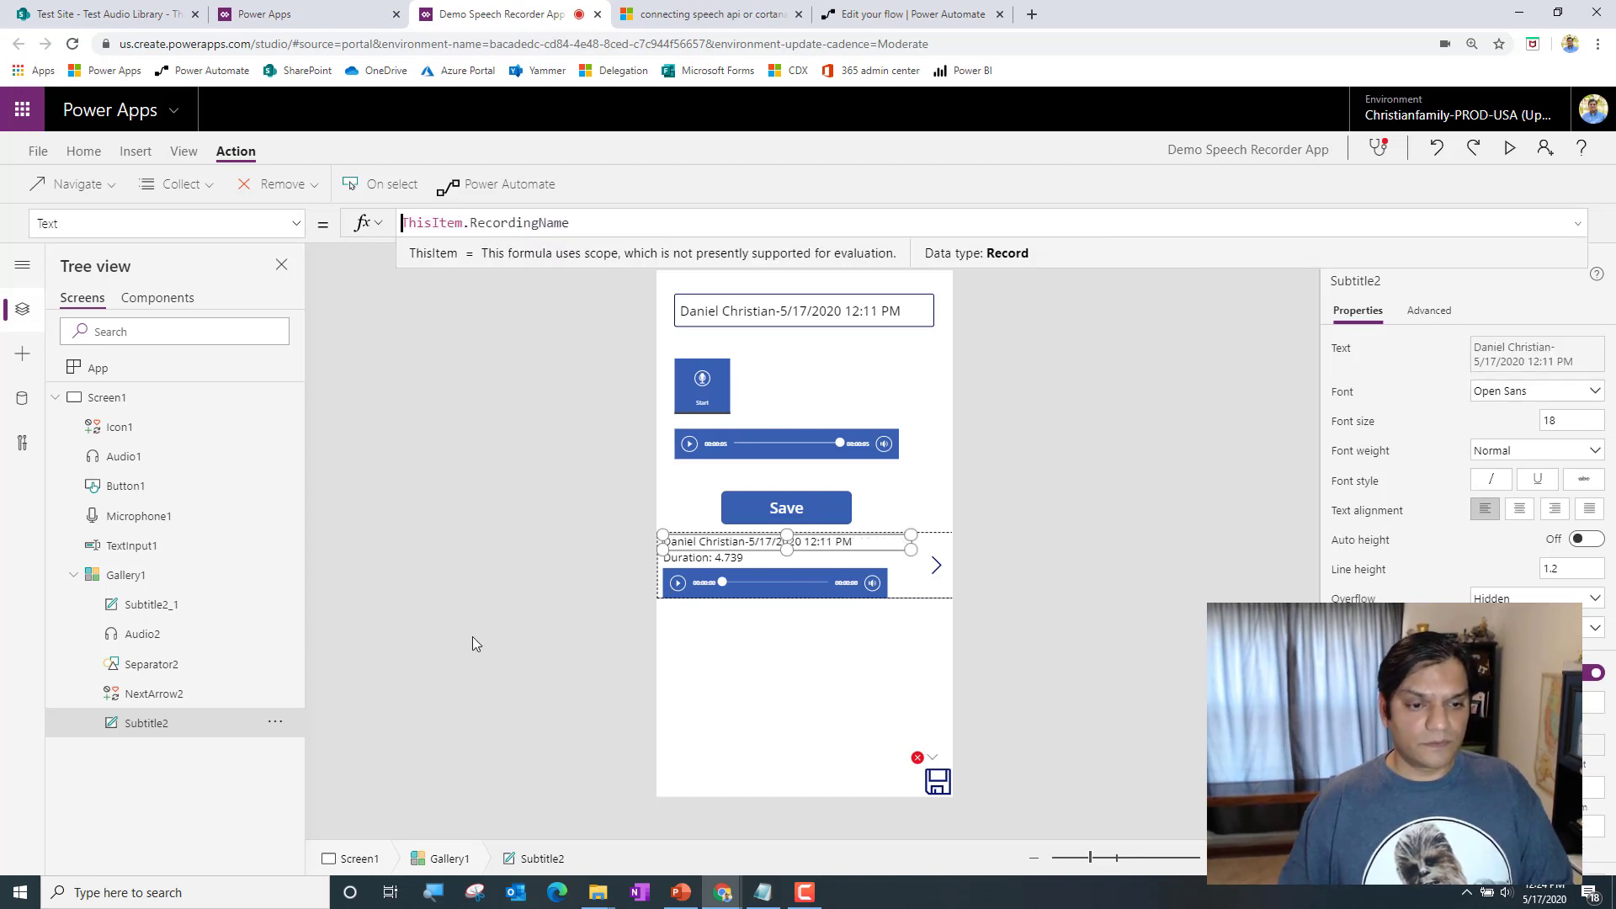
{"action": "left_click", "coordinate": [733, 724]}
{"action": "left_click", "coordinate": [791, 547]}
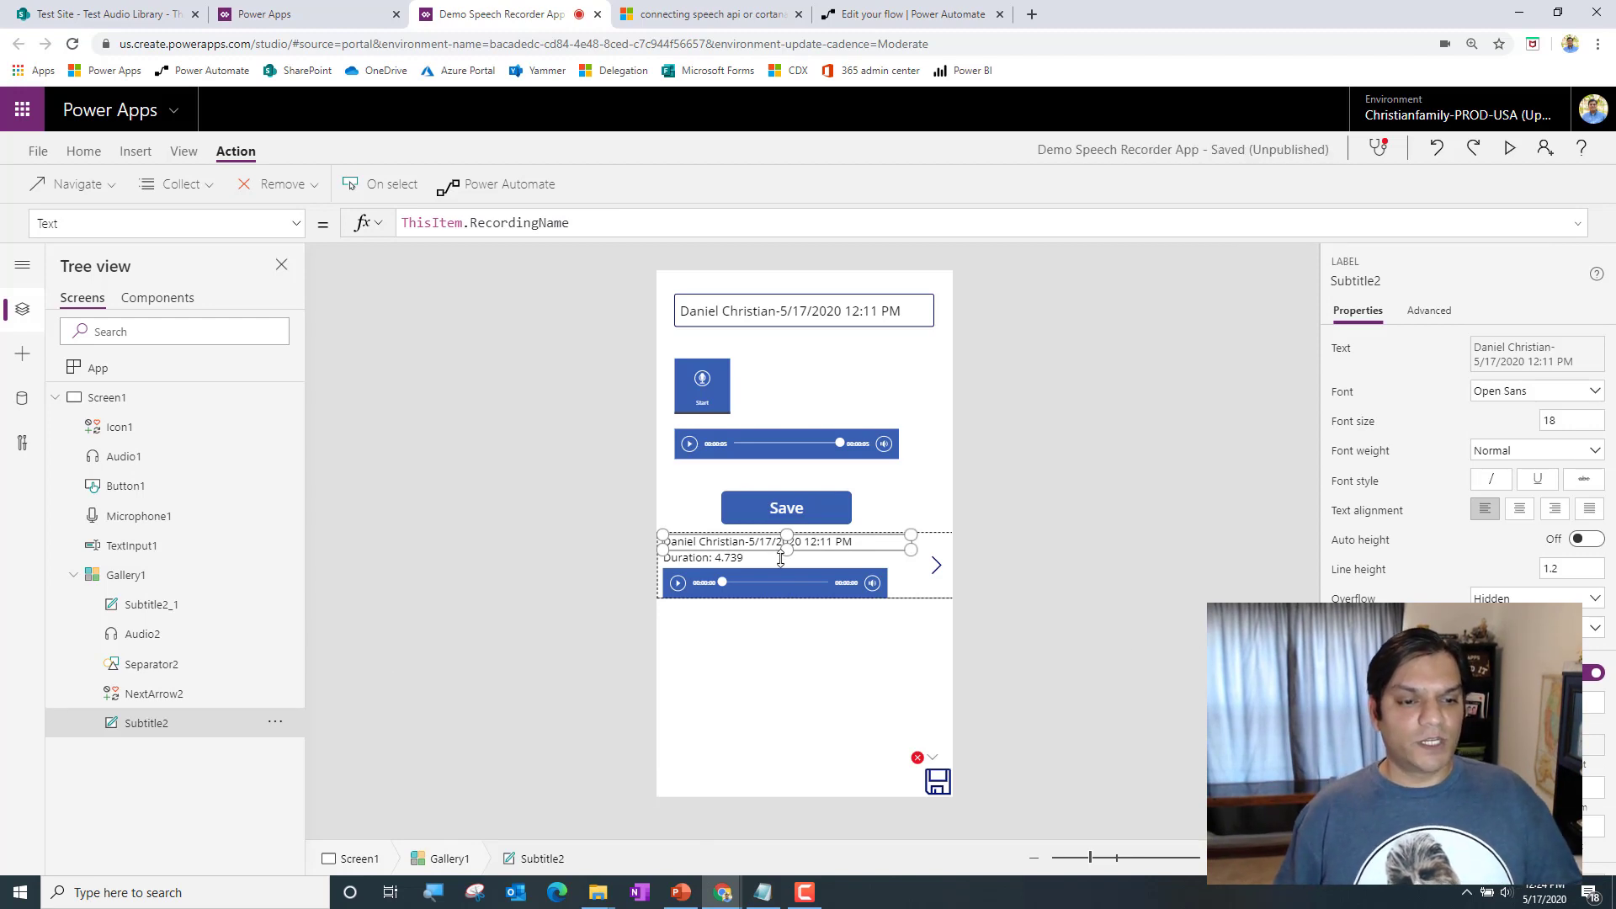
Rename the gallery's Subtitle2 label as RecordingNameGal
{"action": "double_click", "coordinate": [133, 726]}
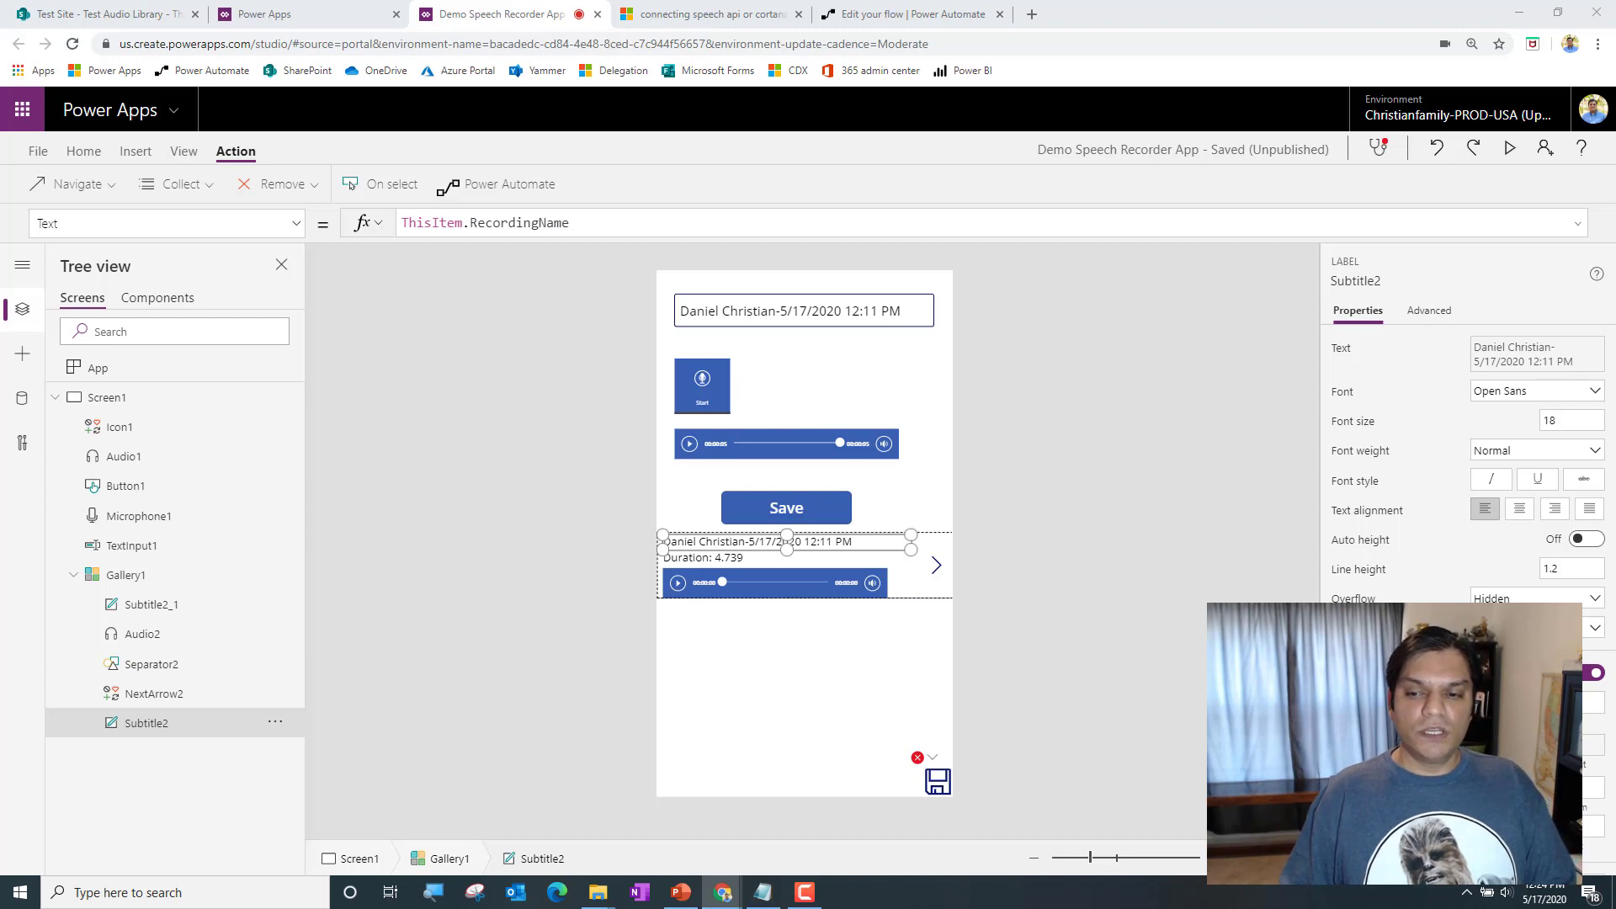
{"action": "double_click", "coordinate": [151, 725]}
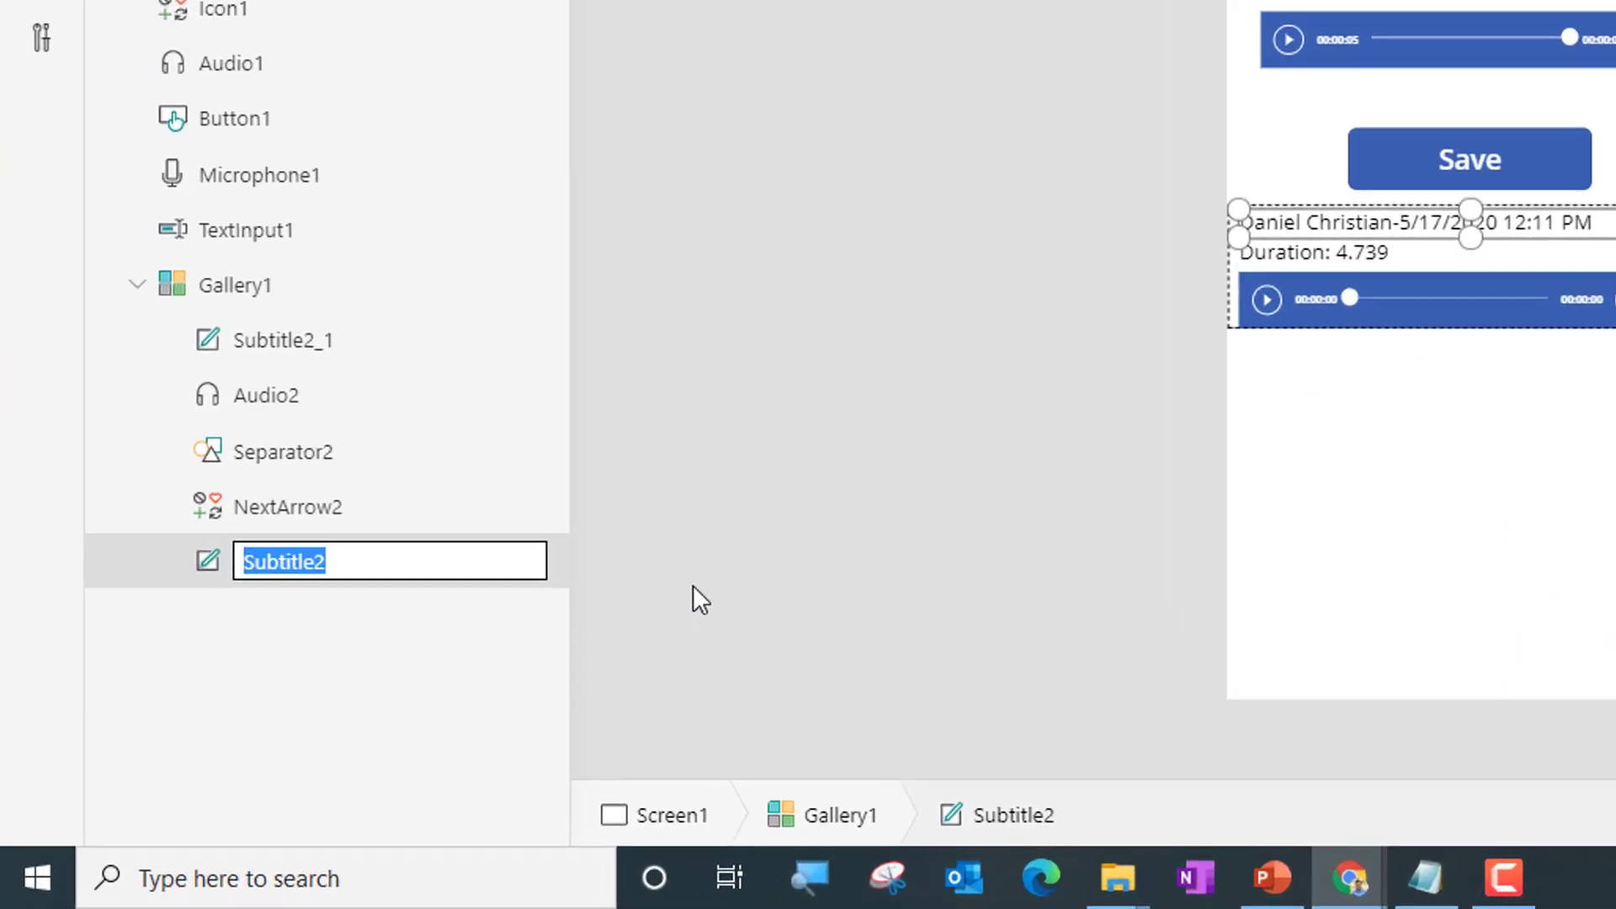
{"action": "type", "text": "Recording"}
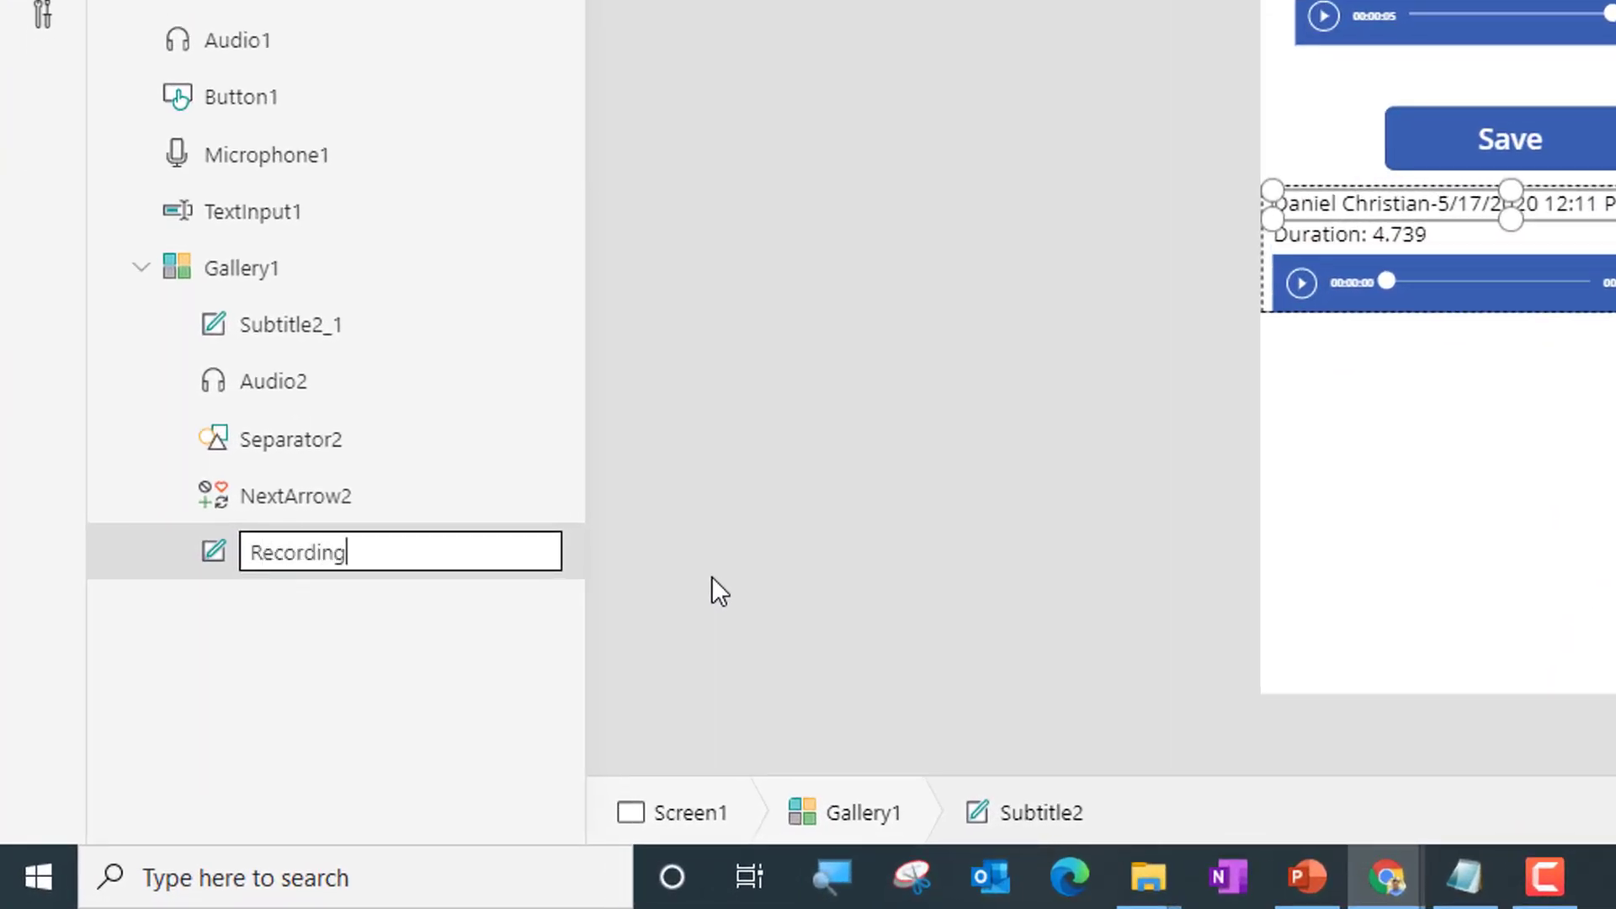
{"action": "type", "text": "NameGal"}
{"action": "key", "text": "Return"}
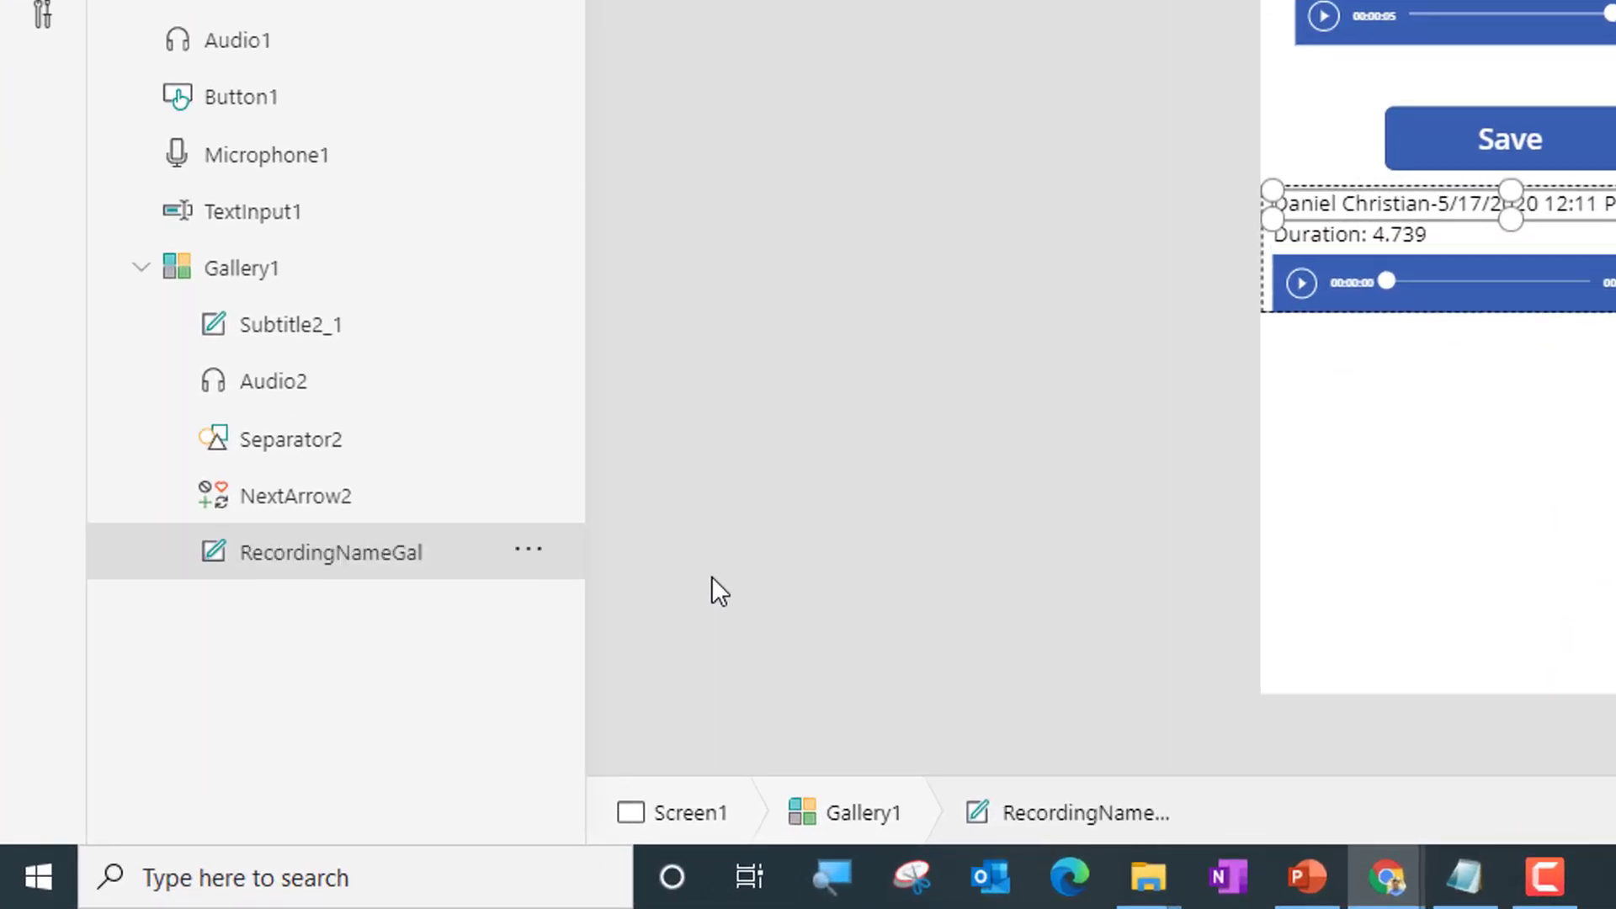
Remove the "Duration: " prefix from the gallery's duration label, leaving ThisItem.Duration as its text formula, and rename the label DurationGal
{"action": "left_click", "coordinate": [1501, 244]}
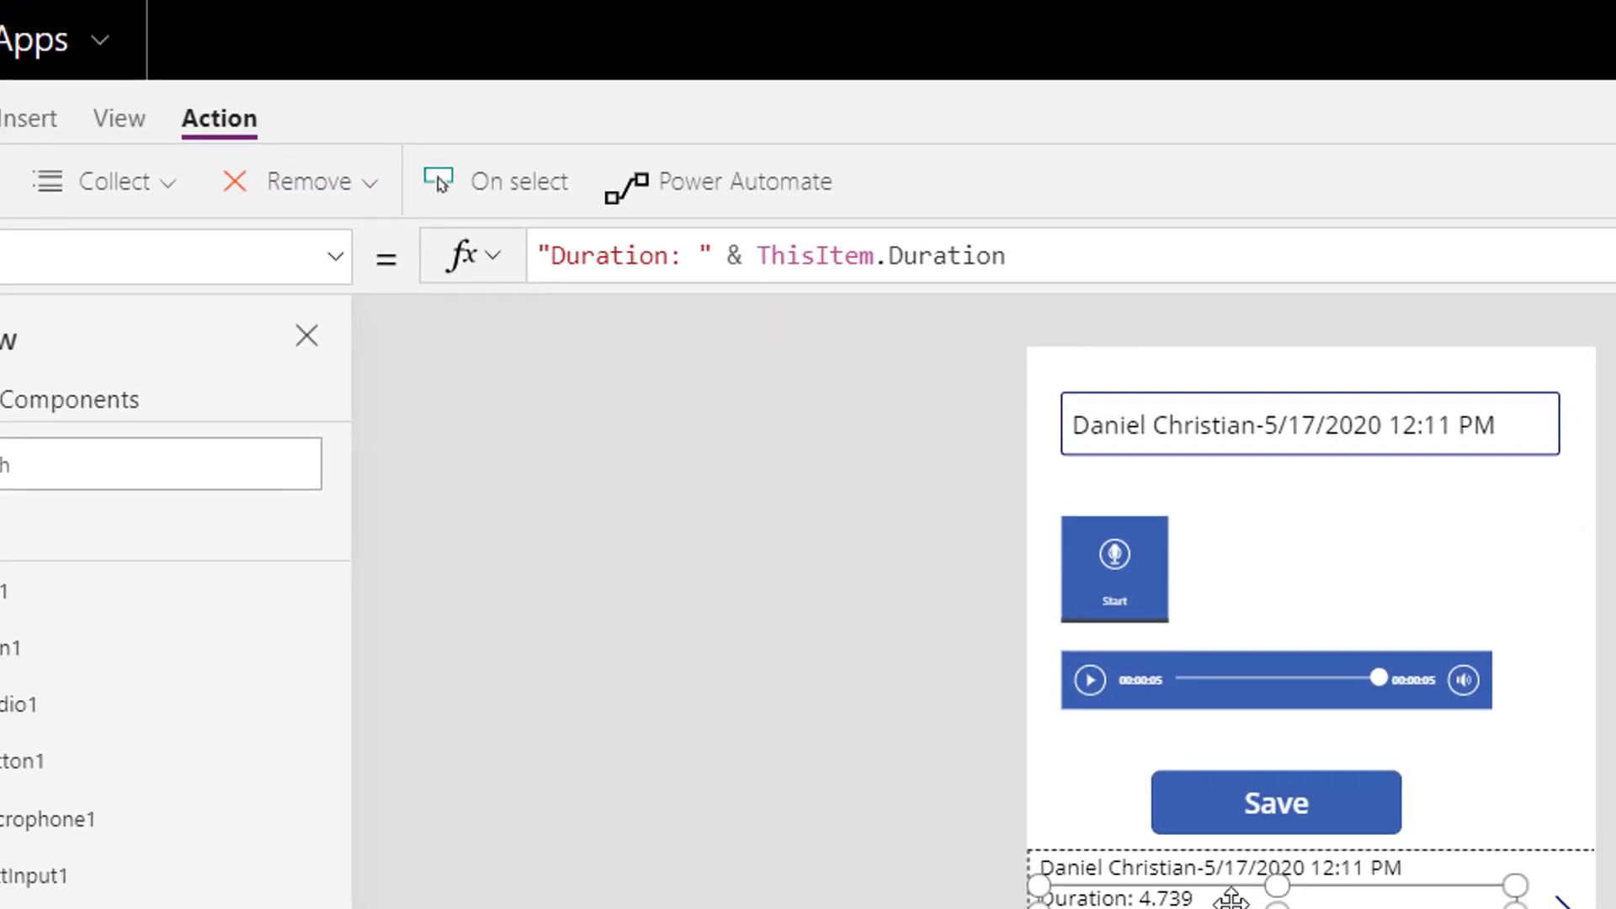
{"action": "left_click_drag", "start_coordinate": [757, 256], "coordinate": [296, 291]}
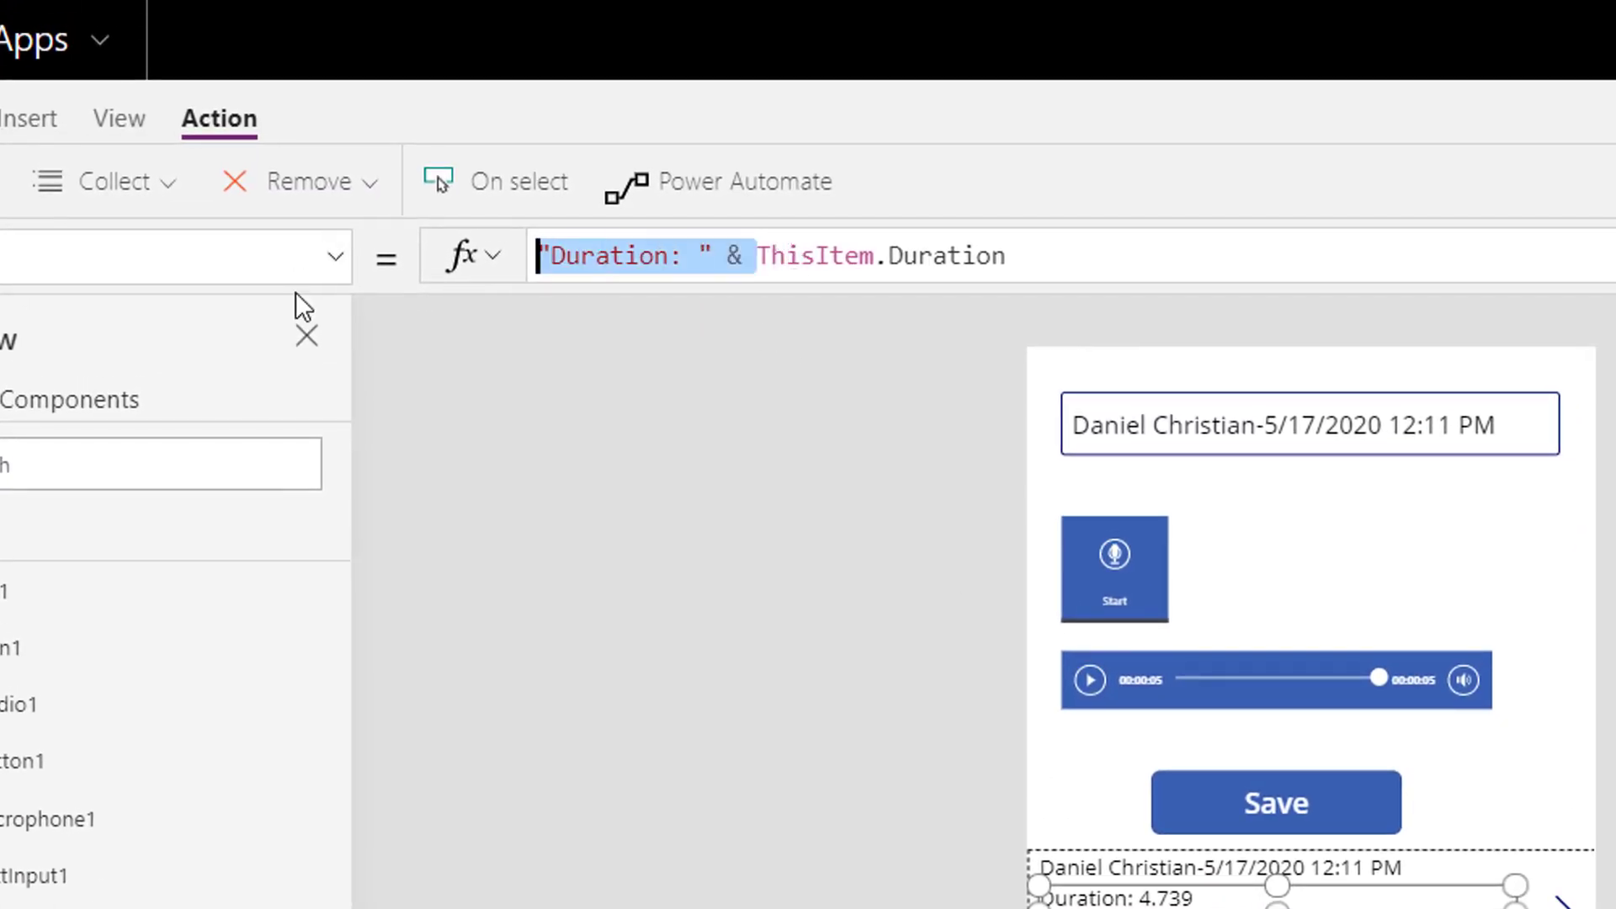
{"action": "key", "text": "BackSpace"}
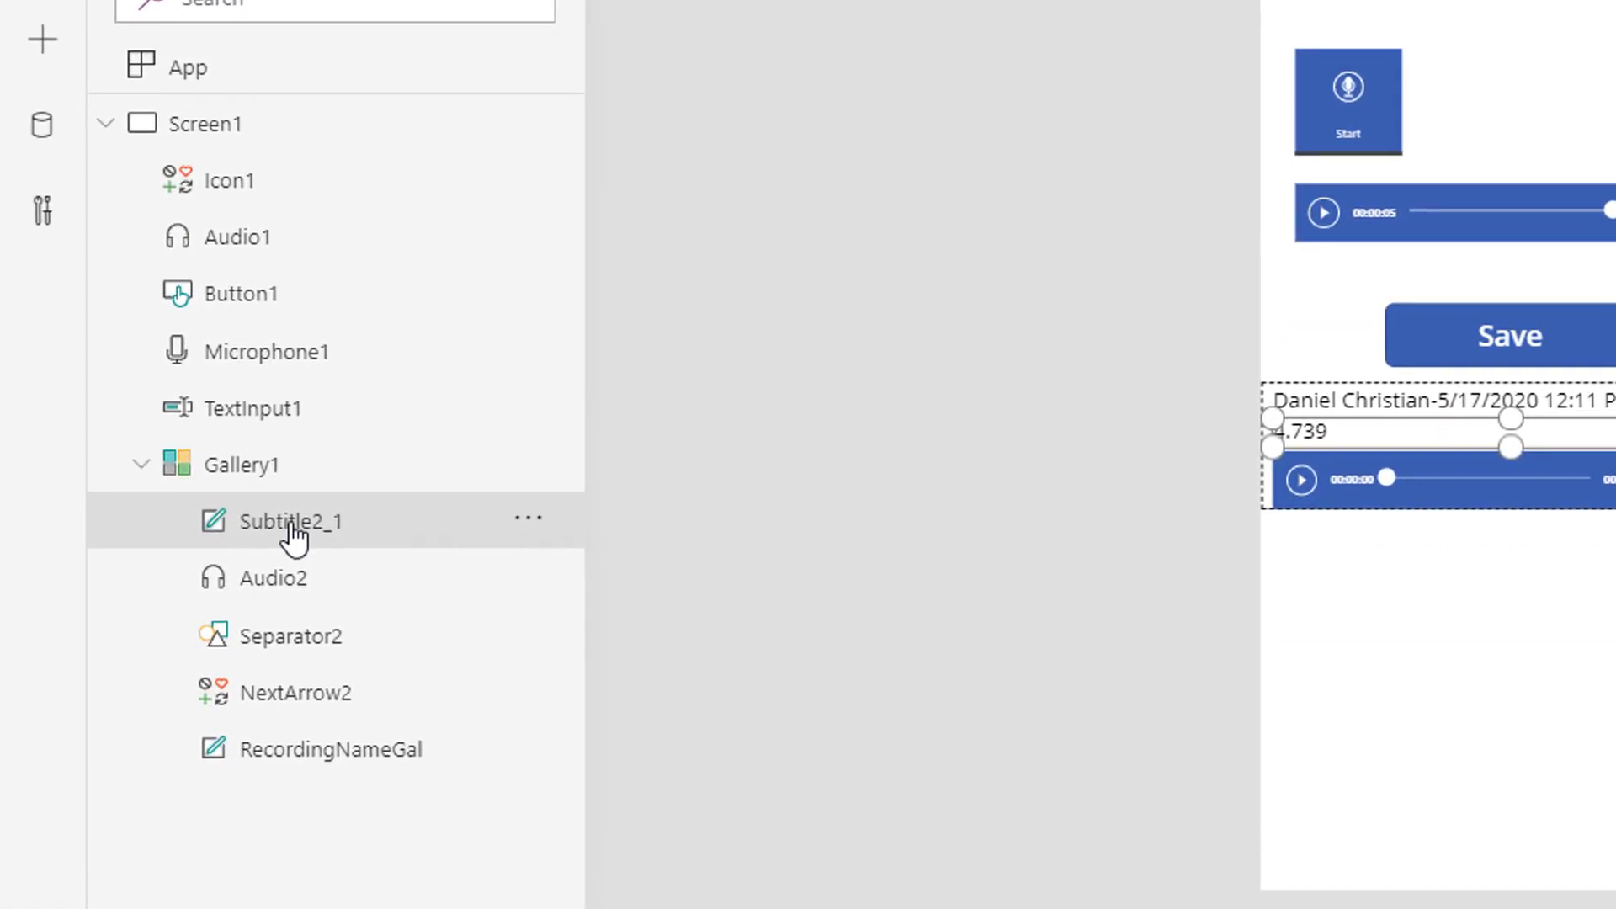
{"action": "double_click", "coordinate": [290, 522]}
{"action": "type", "text": "Duration"}
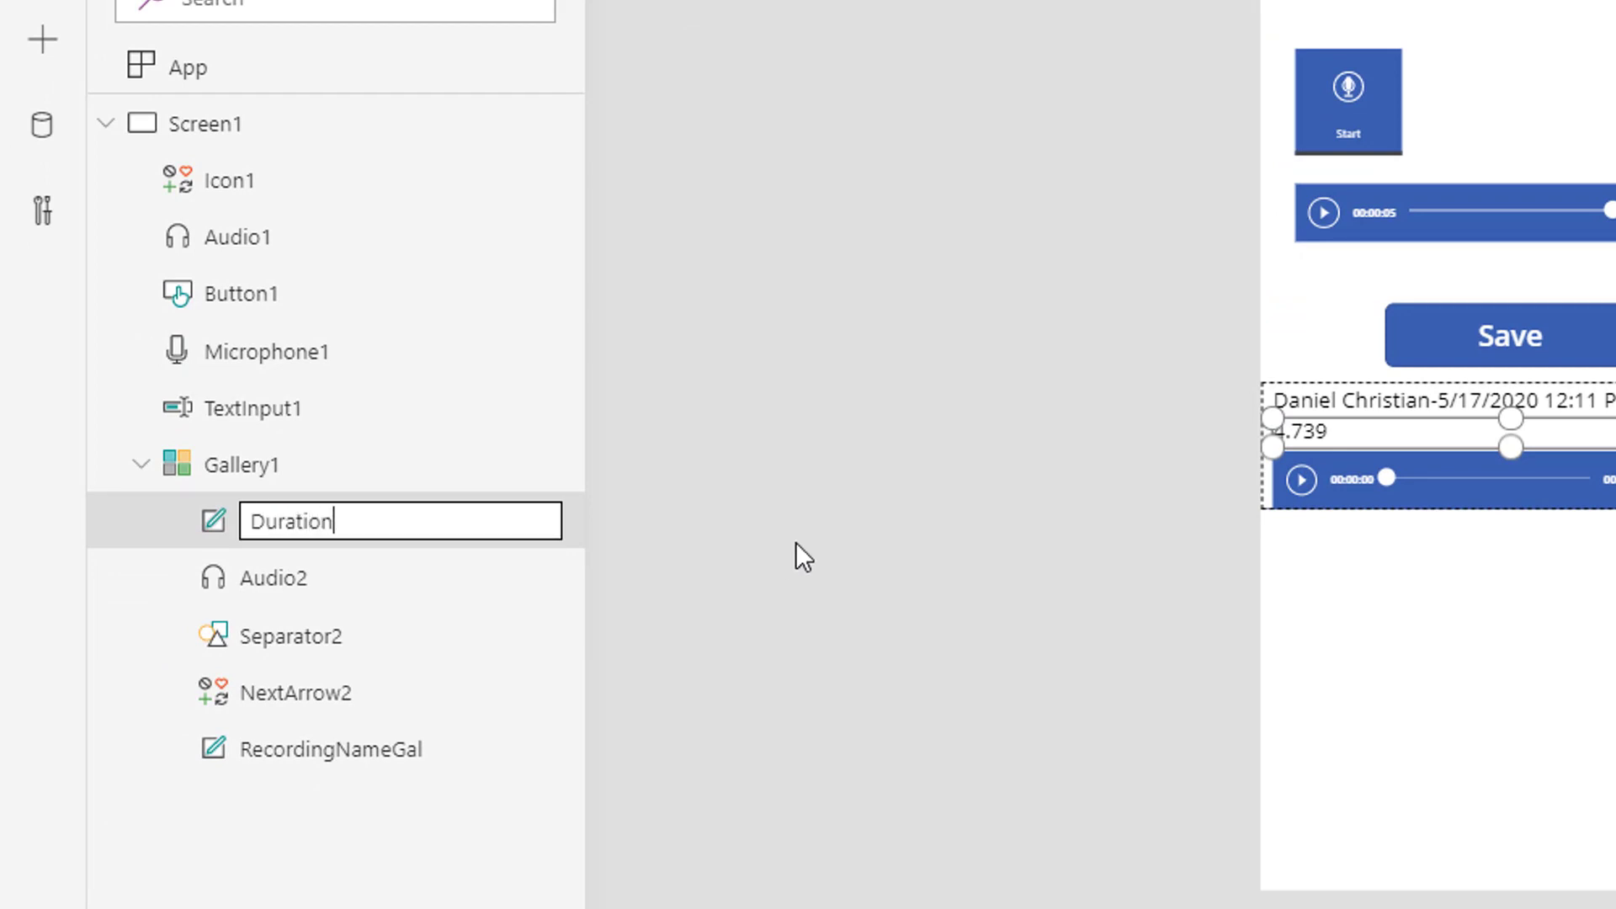
{"action": "type", "text": "Gal"}
{"action": "key", "text": "Escape"}
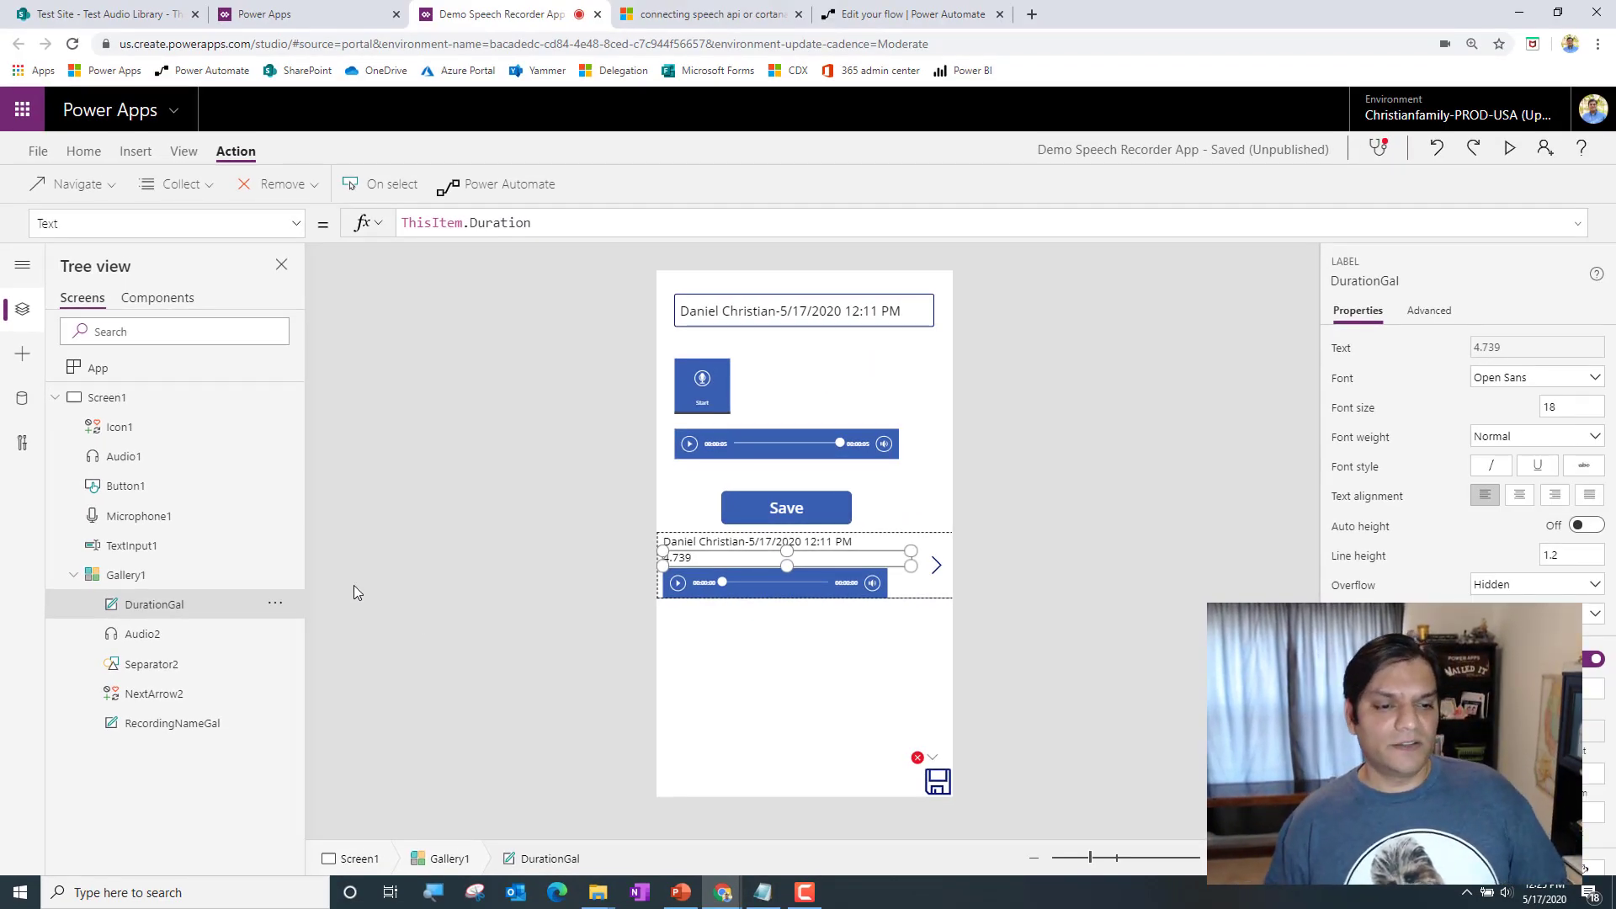
Enter RecordingNameGal.Text as the file name argument of SaveAudiofiletoSPO.Run in the save icon's OnSelect formula
{"action": "left_click", "coordinate": [937, 781]}
{"action": "left_click", "coordinate": [703, 224]}
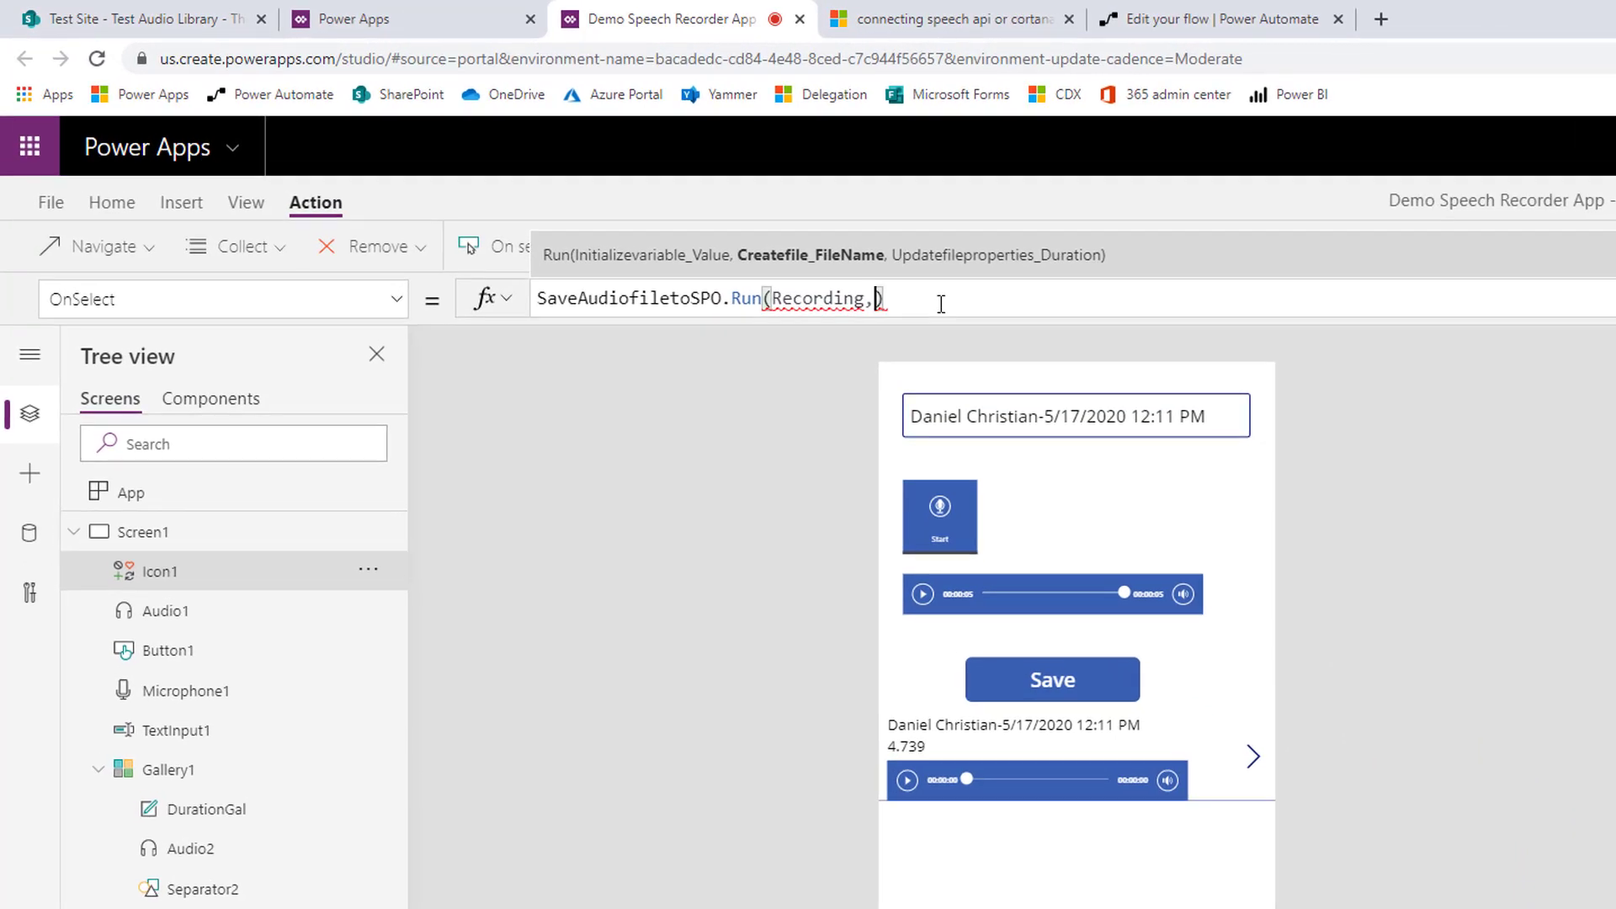
{"action": "type", "text": "Recor"}
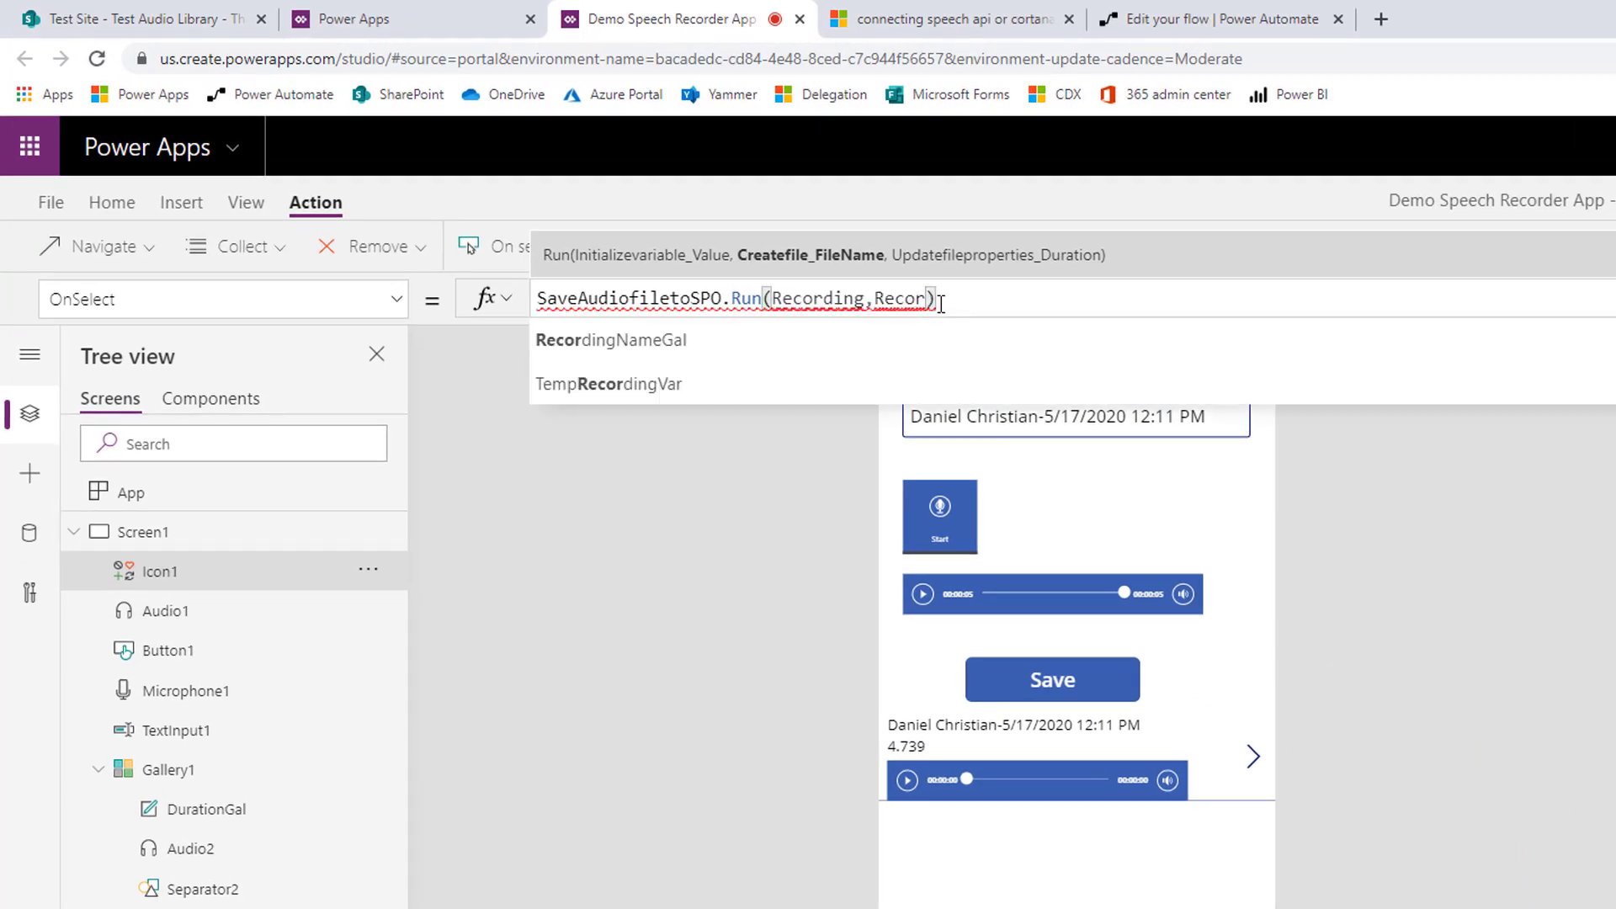
{"action": "key", "text": "Tab"}
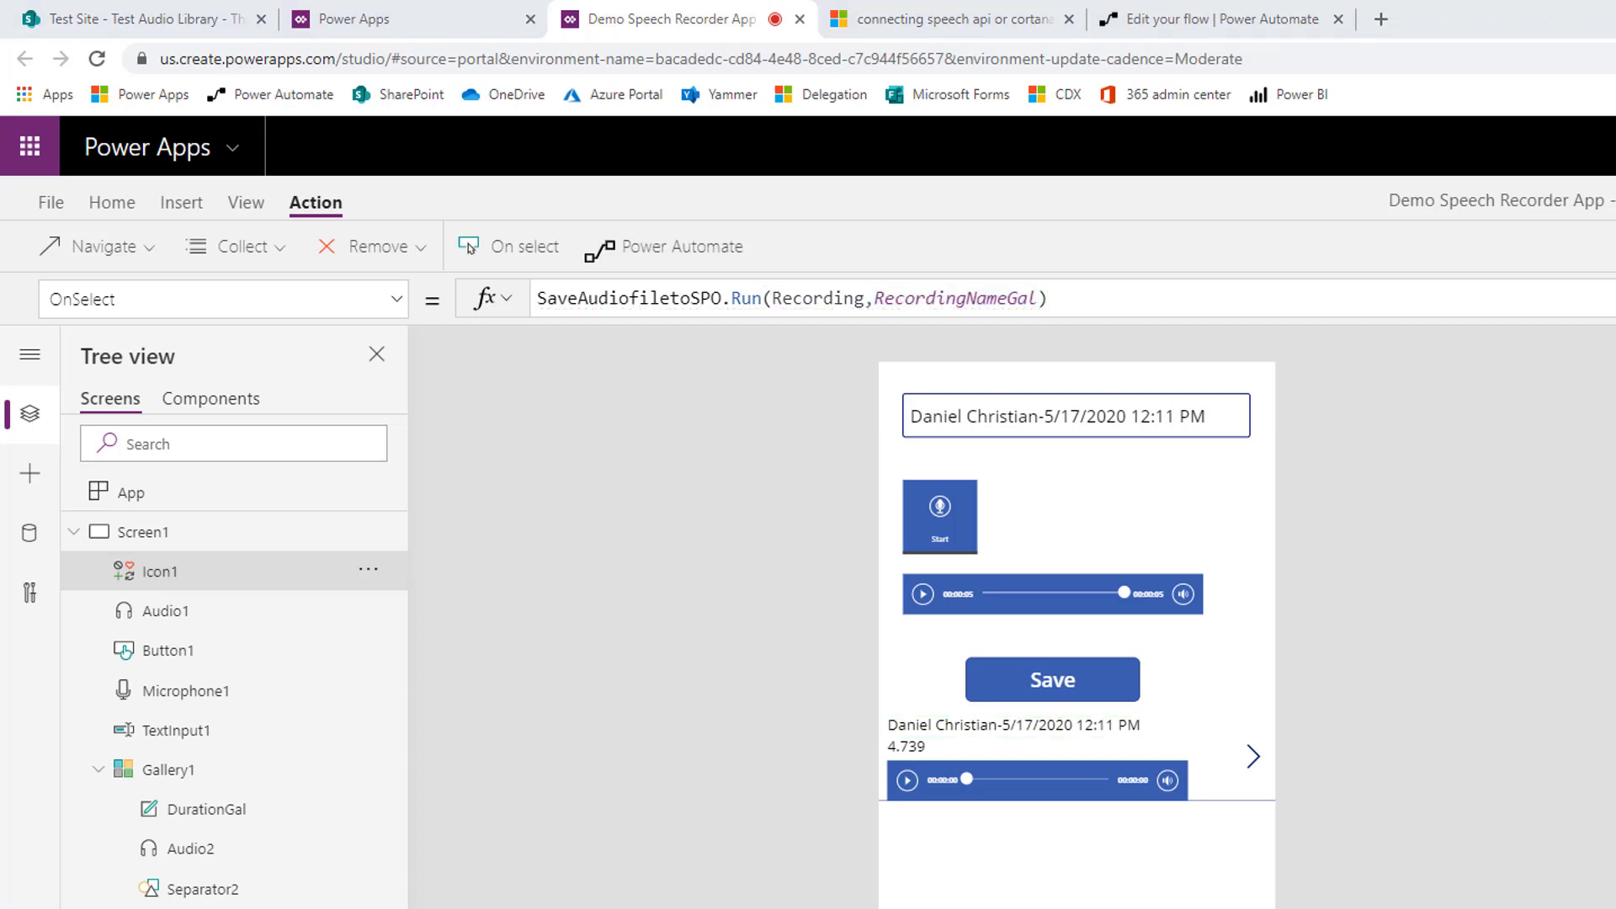
{"action": "left_click", "coordinate": [1028, 299]}
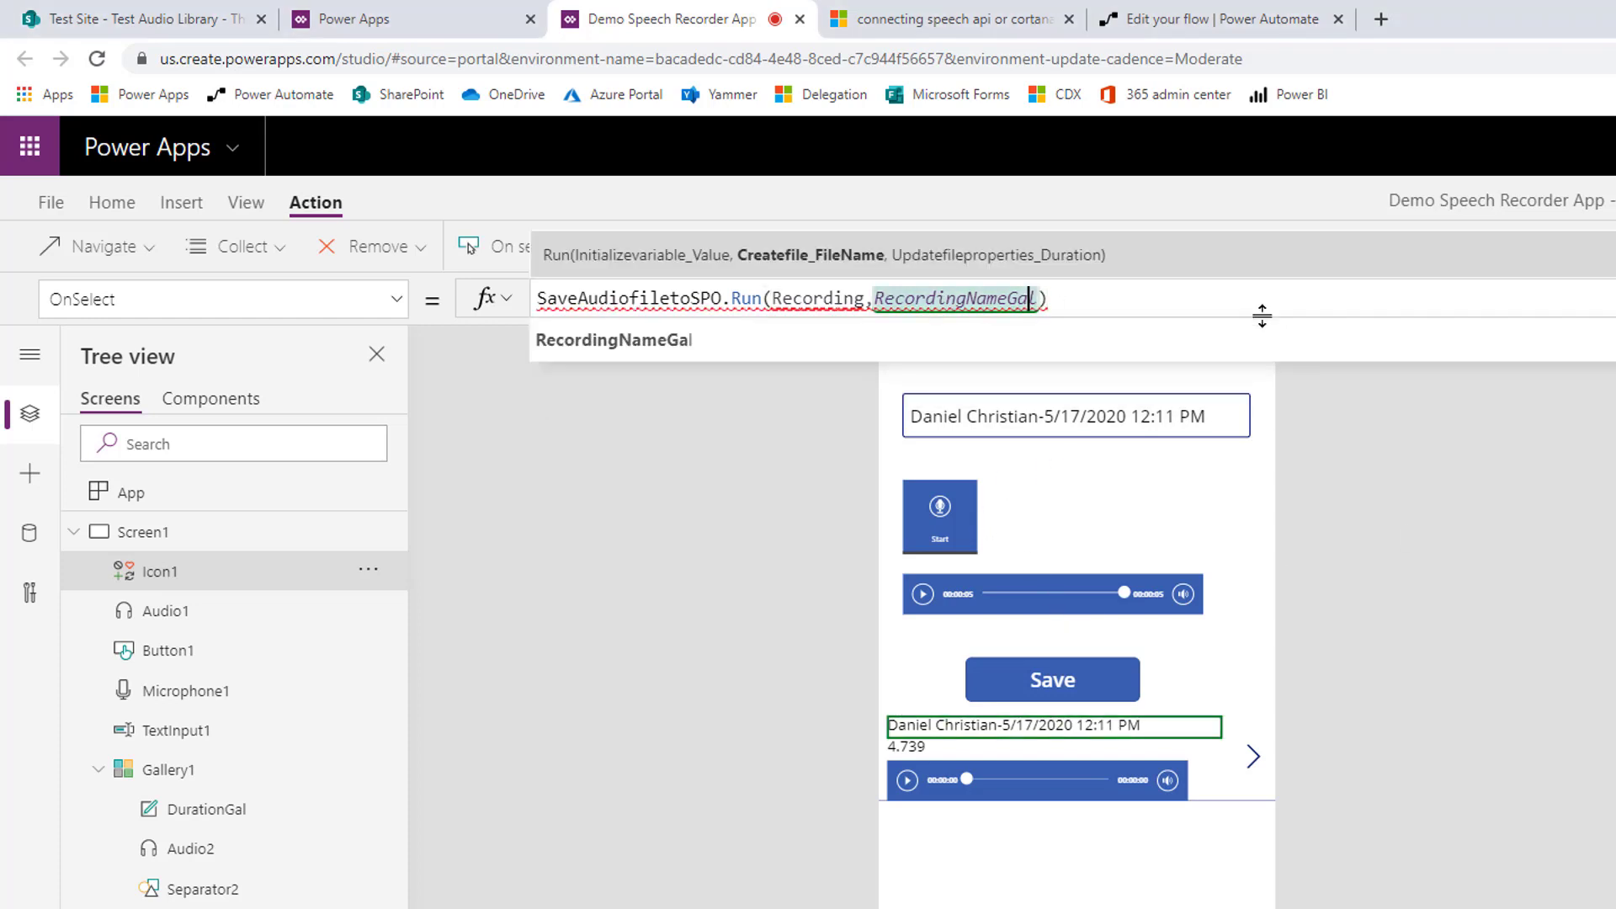
{"action": "type", "text": "."}
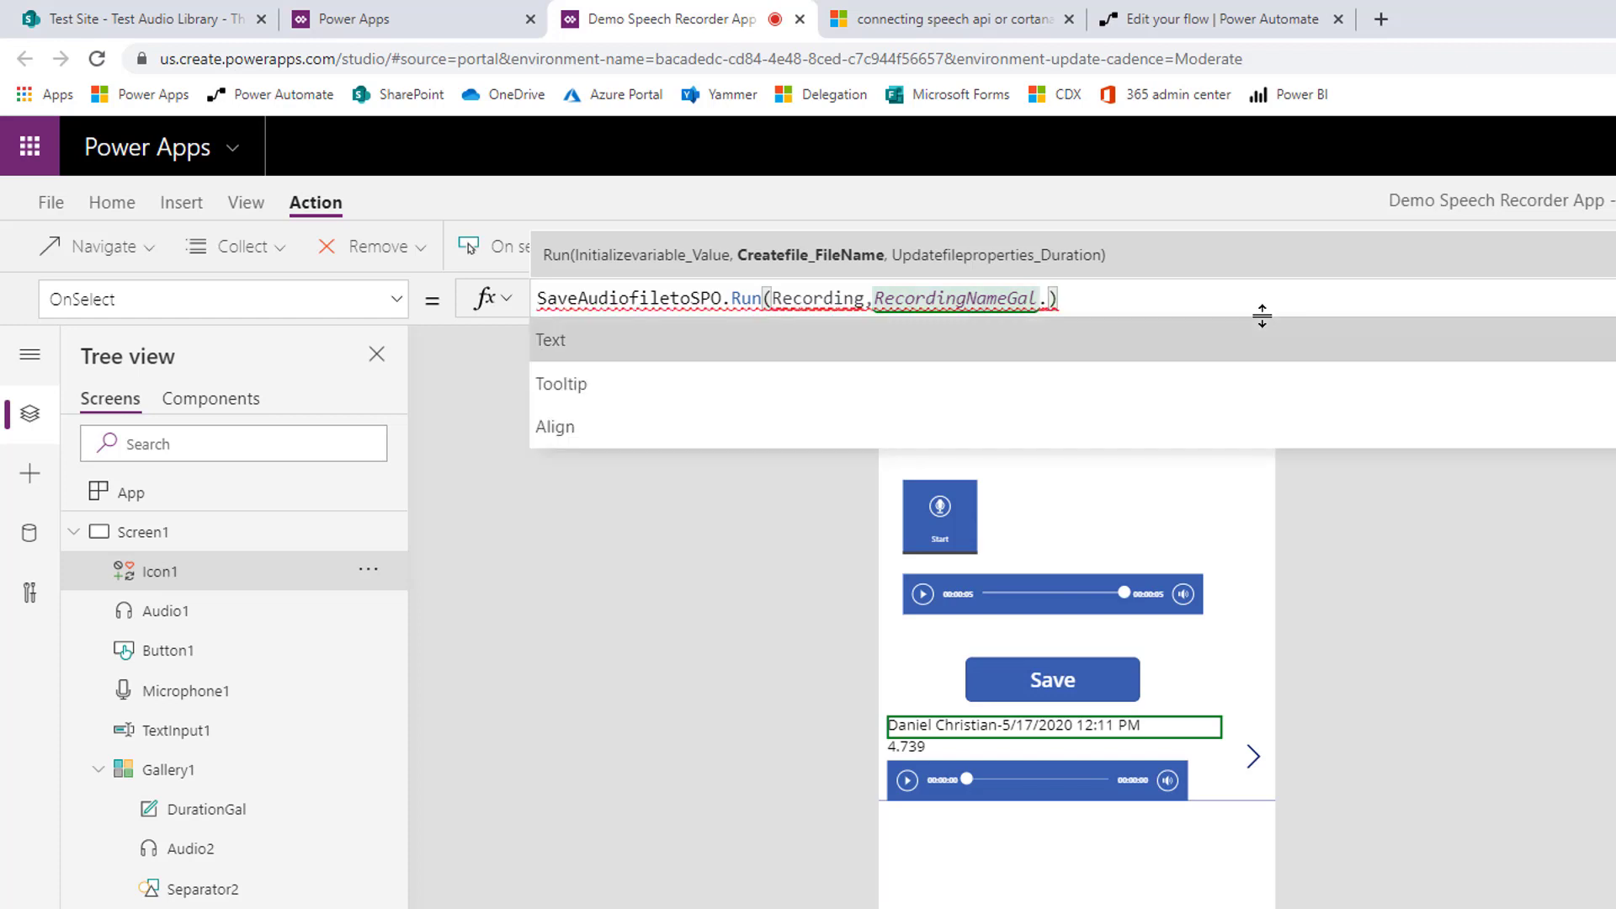
{"action": "key", "text": "Tab"}
{"action": "key", "text": "Left"}
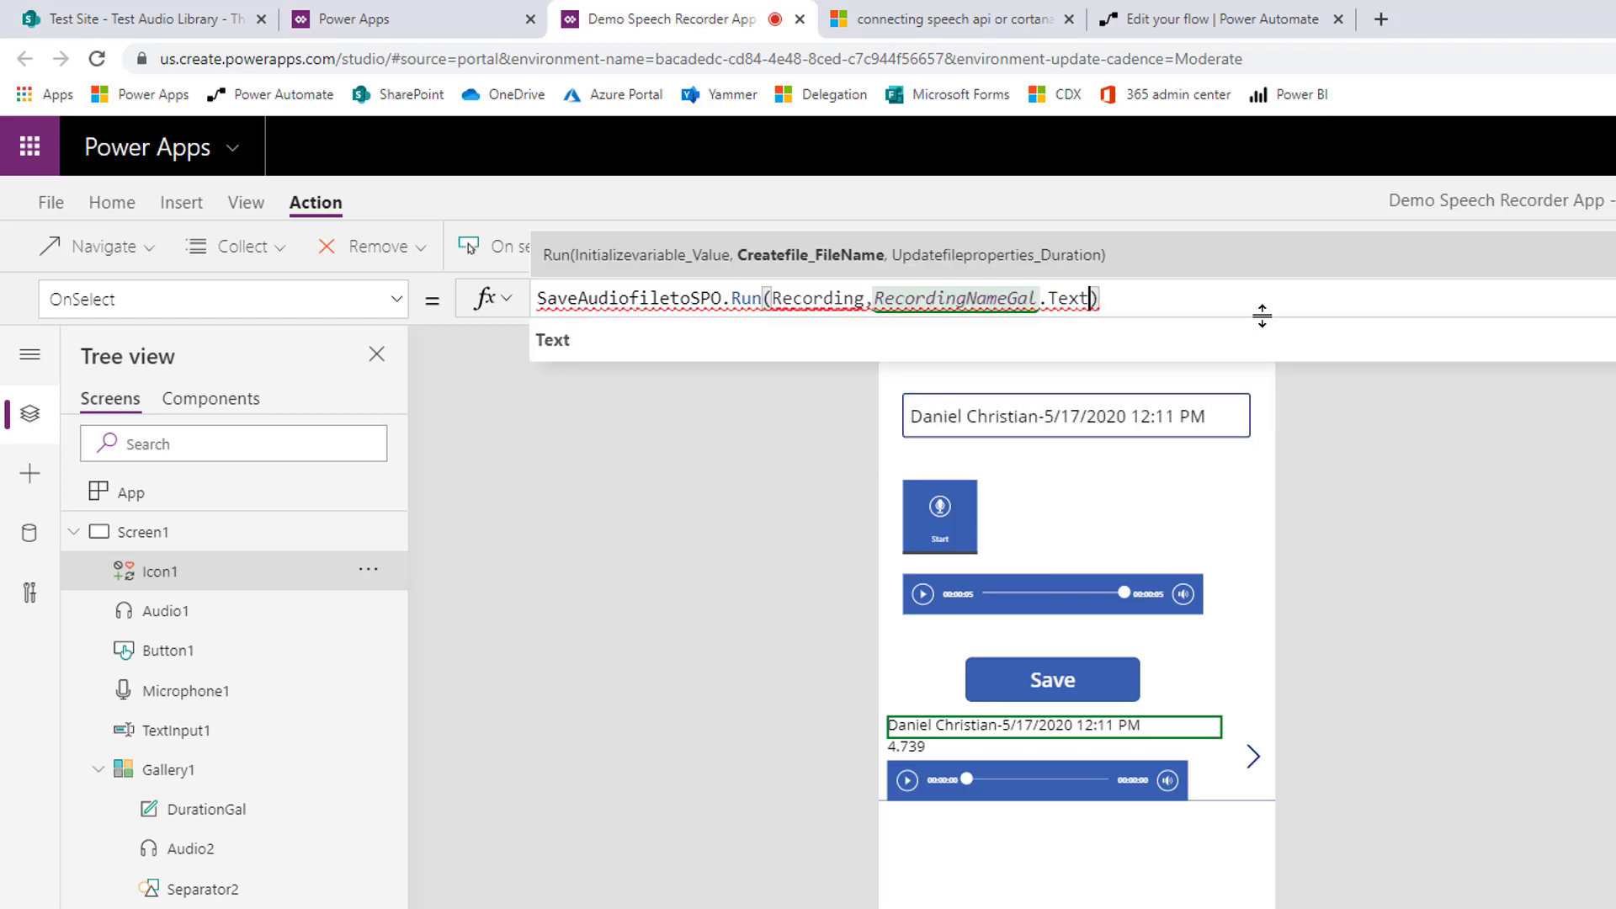
Add DurationGal.Text as the third argument of SaveAudiofiletoSPO.Run for the duration
{"action": "type", "text": ","}
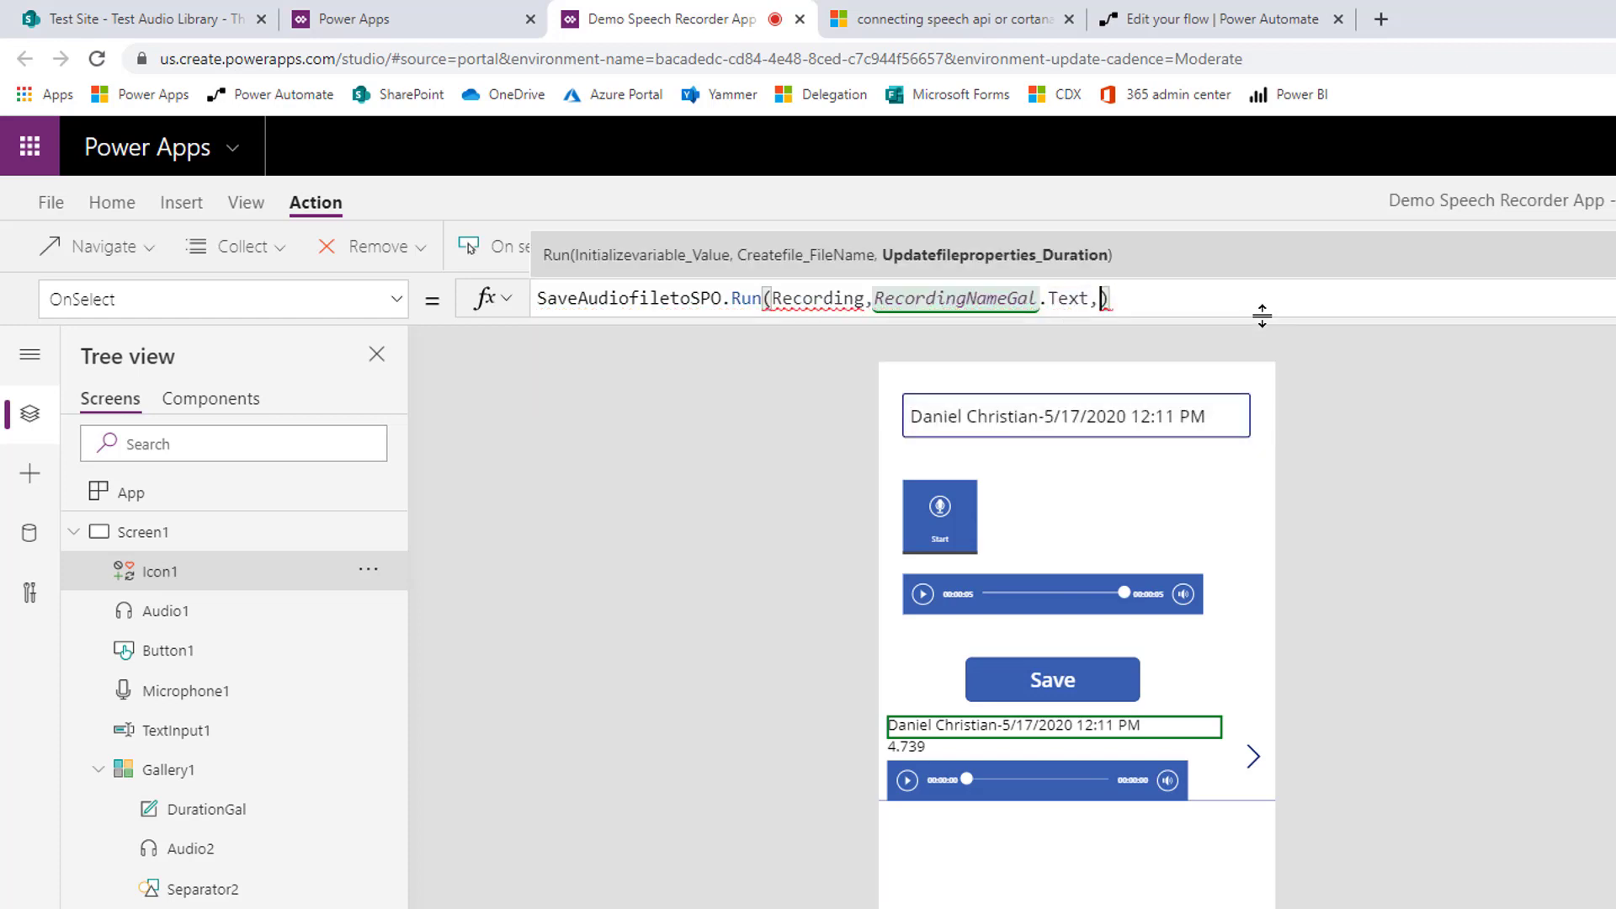
{"action": "type", "text": "Duration"}
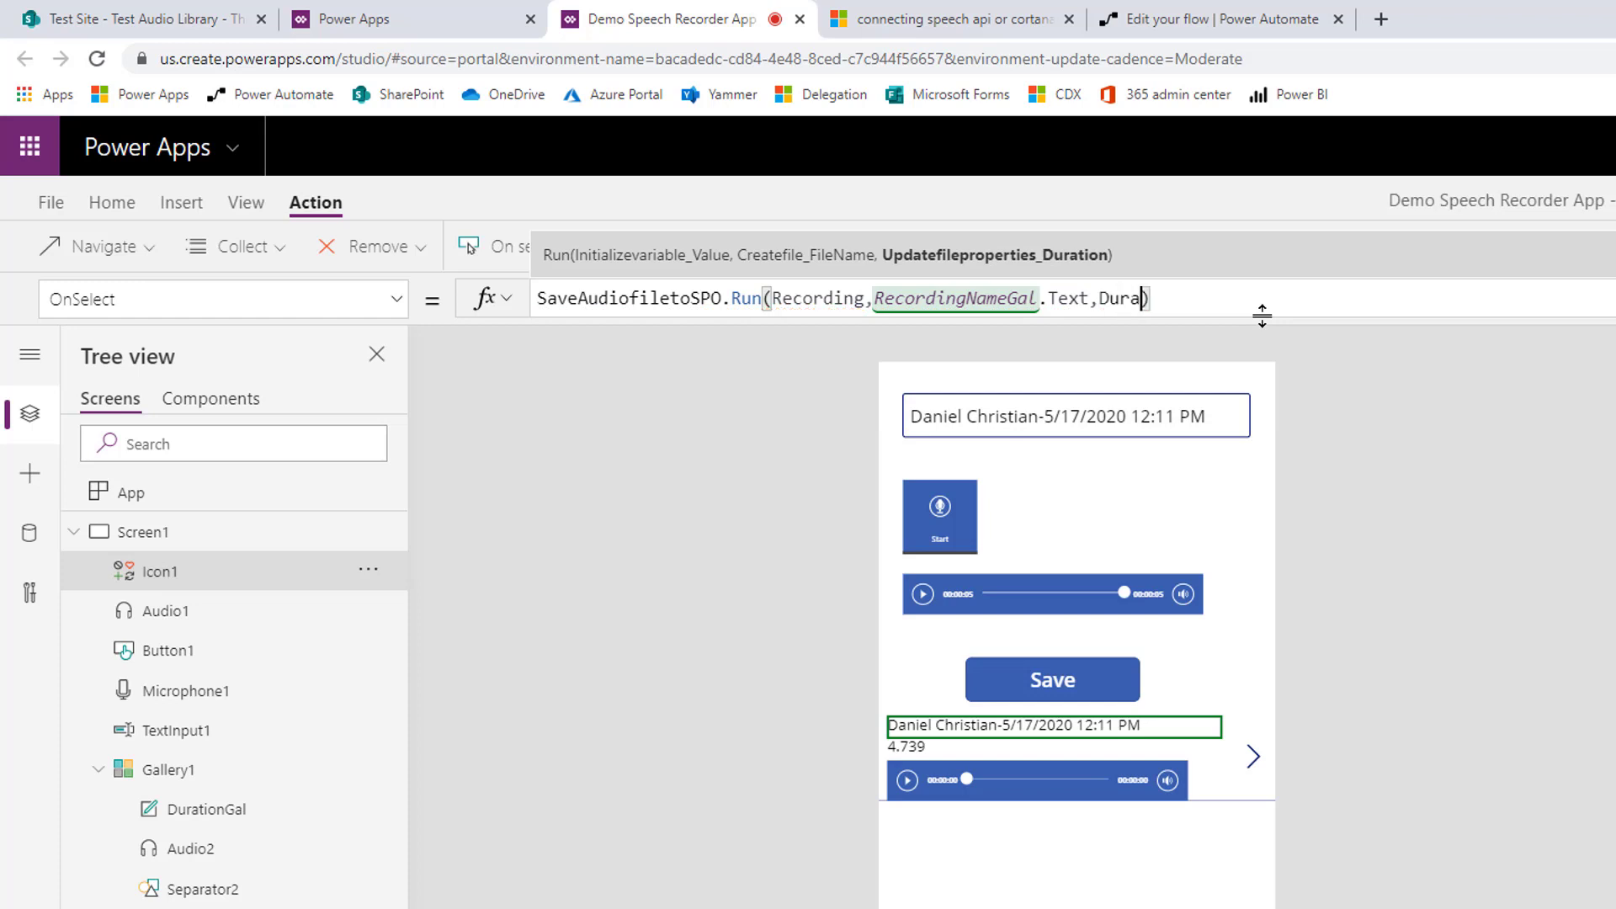
{"action": "key", "text": "Tab"}
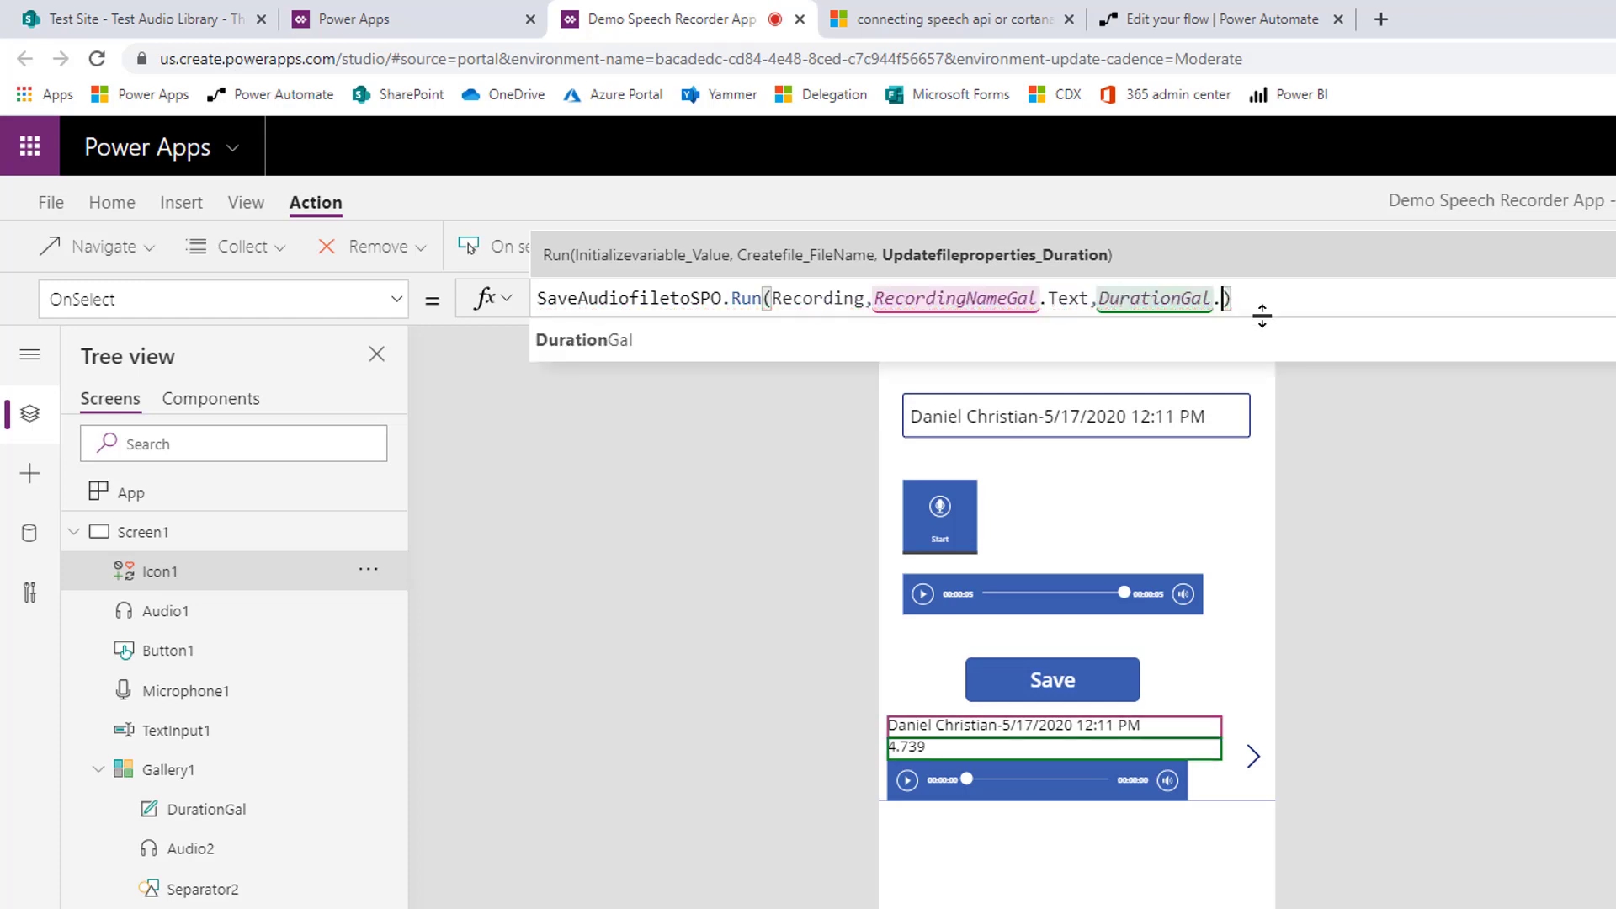
{"action": "type", "text": ".t"}
{"action": "key", "text": "Down"}
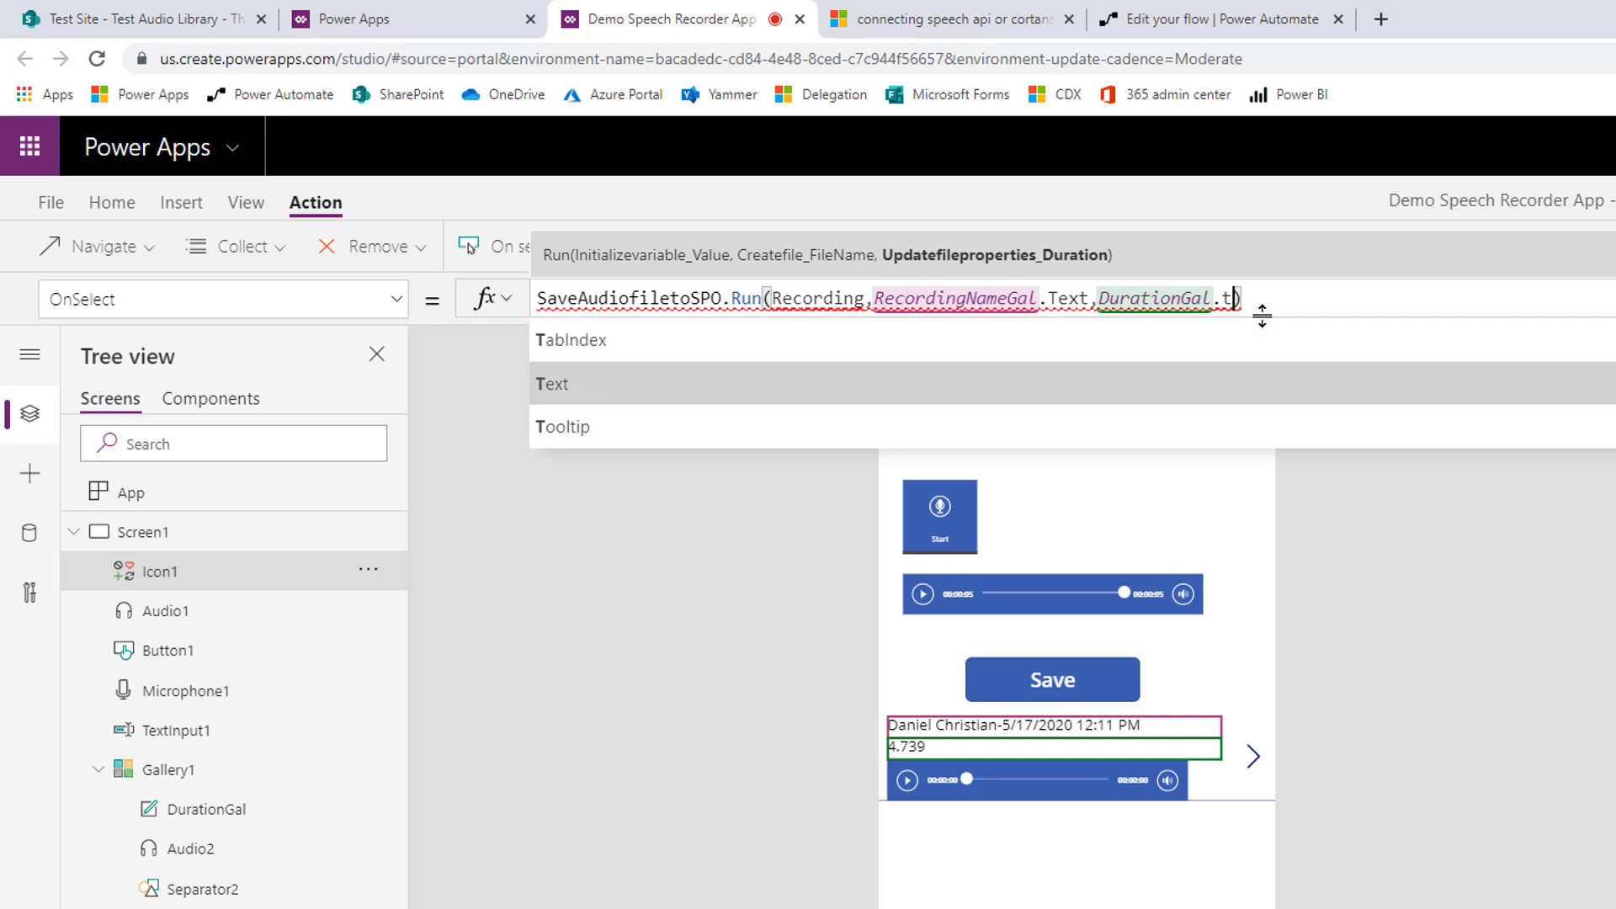
{"action": "key", "text": "Tab"}
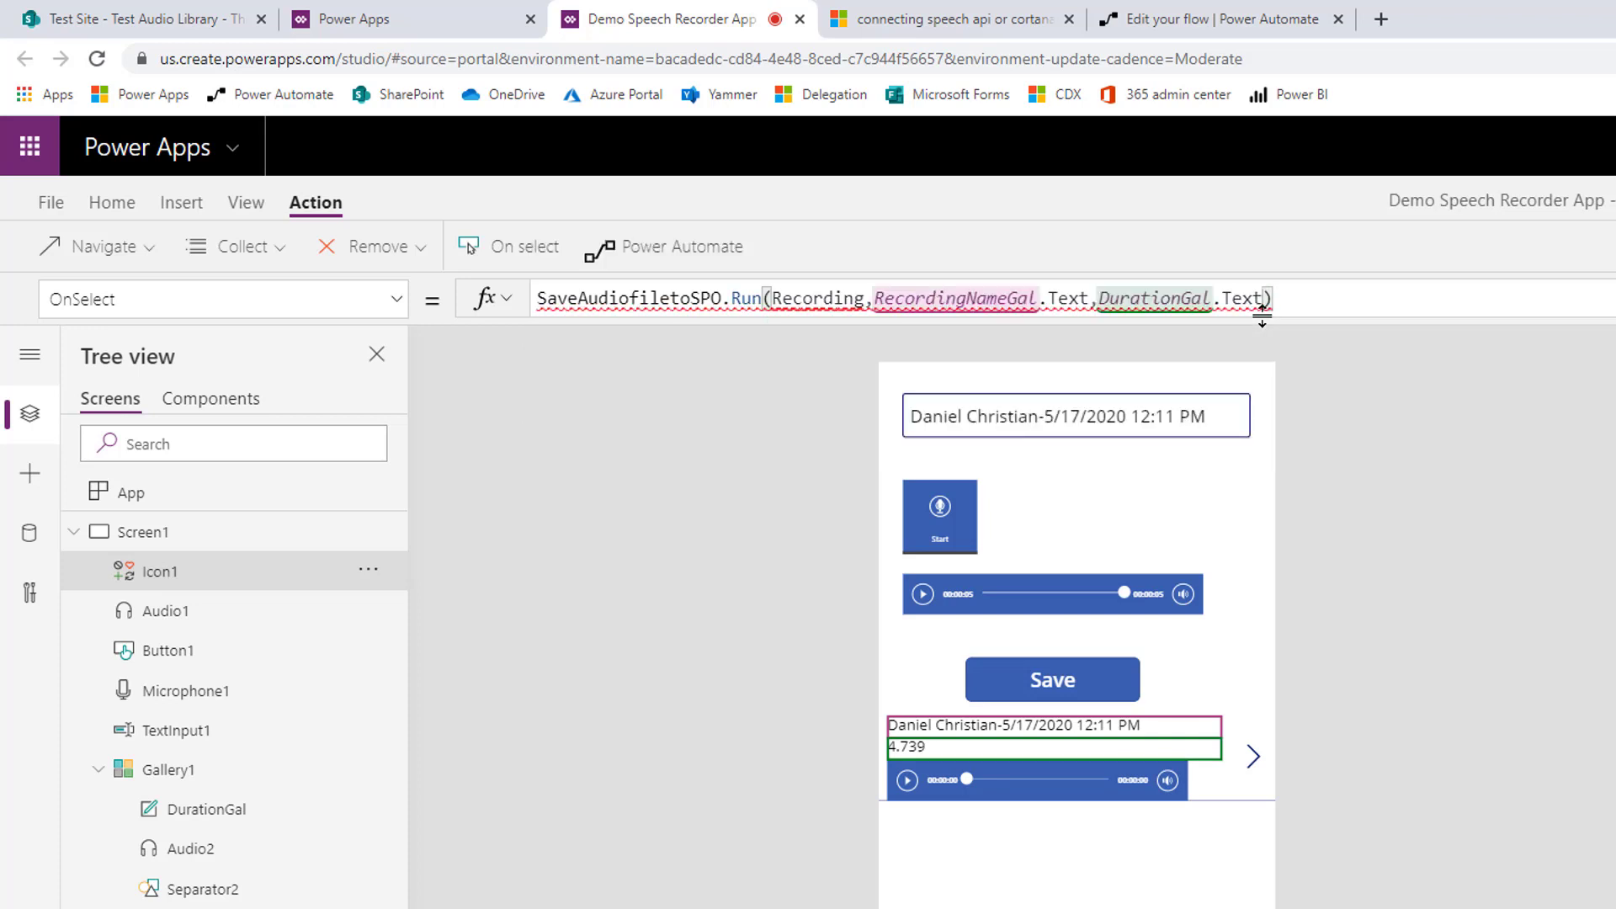
Wrap the SaveAudiofiletoSPO.Run call in a ForAll function that uses TempSpeechRecCol as its source, and close the parenthesis
{"action": "key", "text": "Home"}
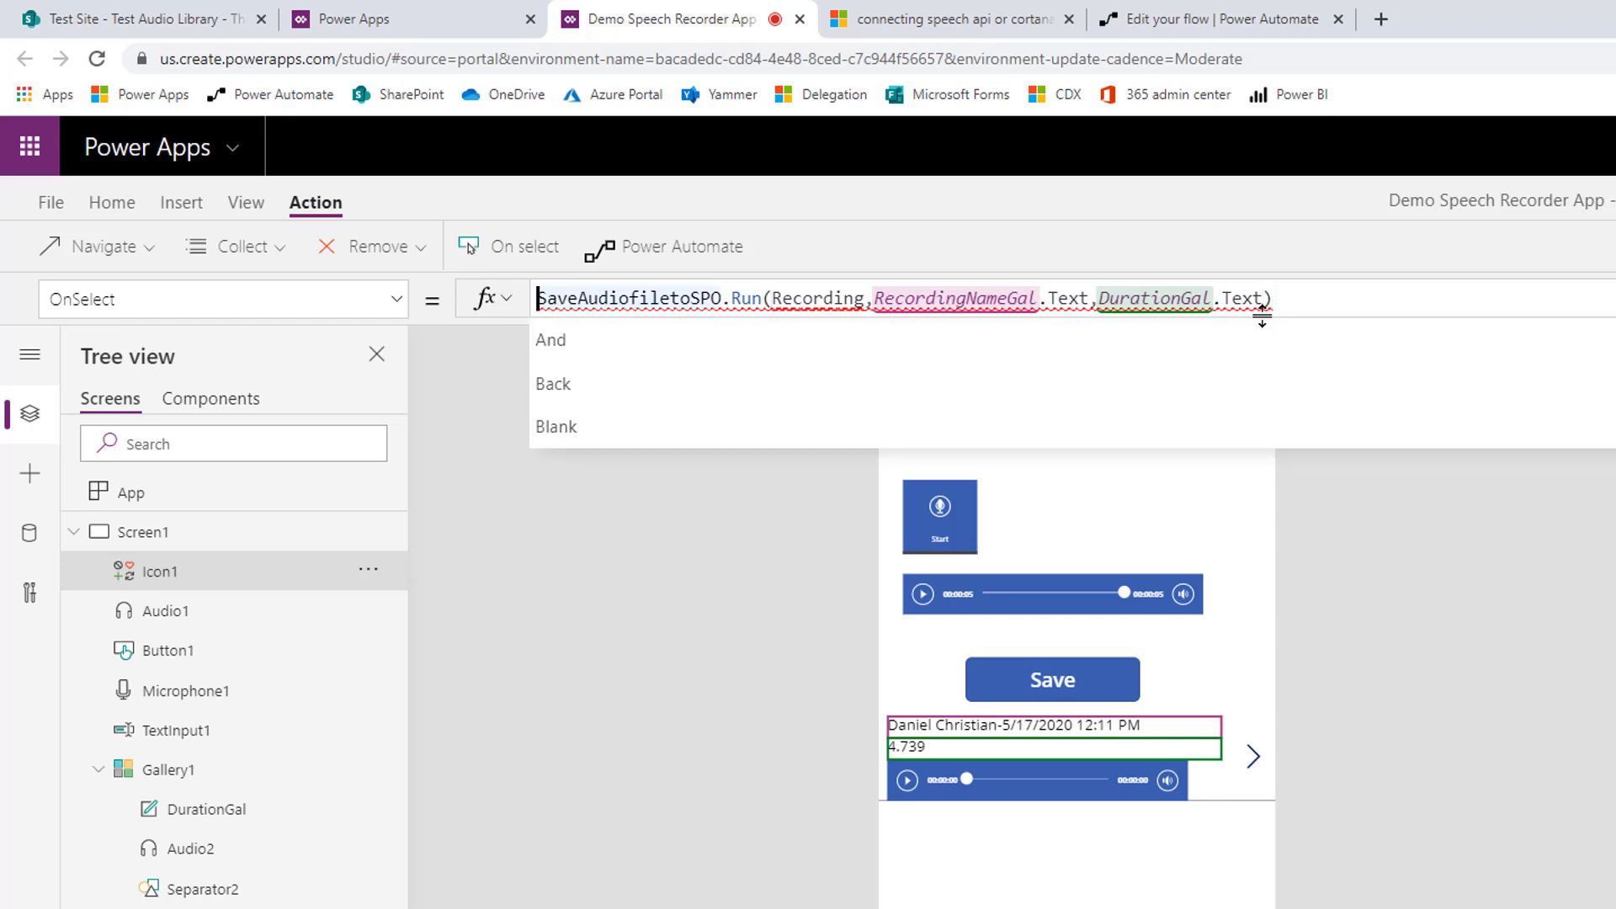
{"action": "type", "text": ","}
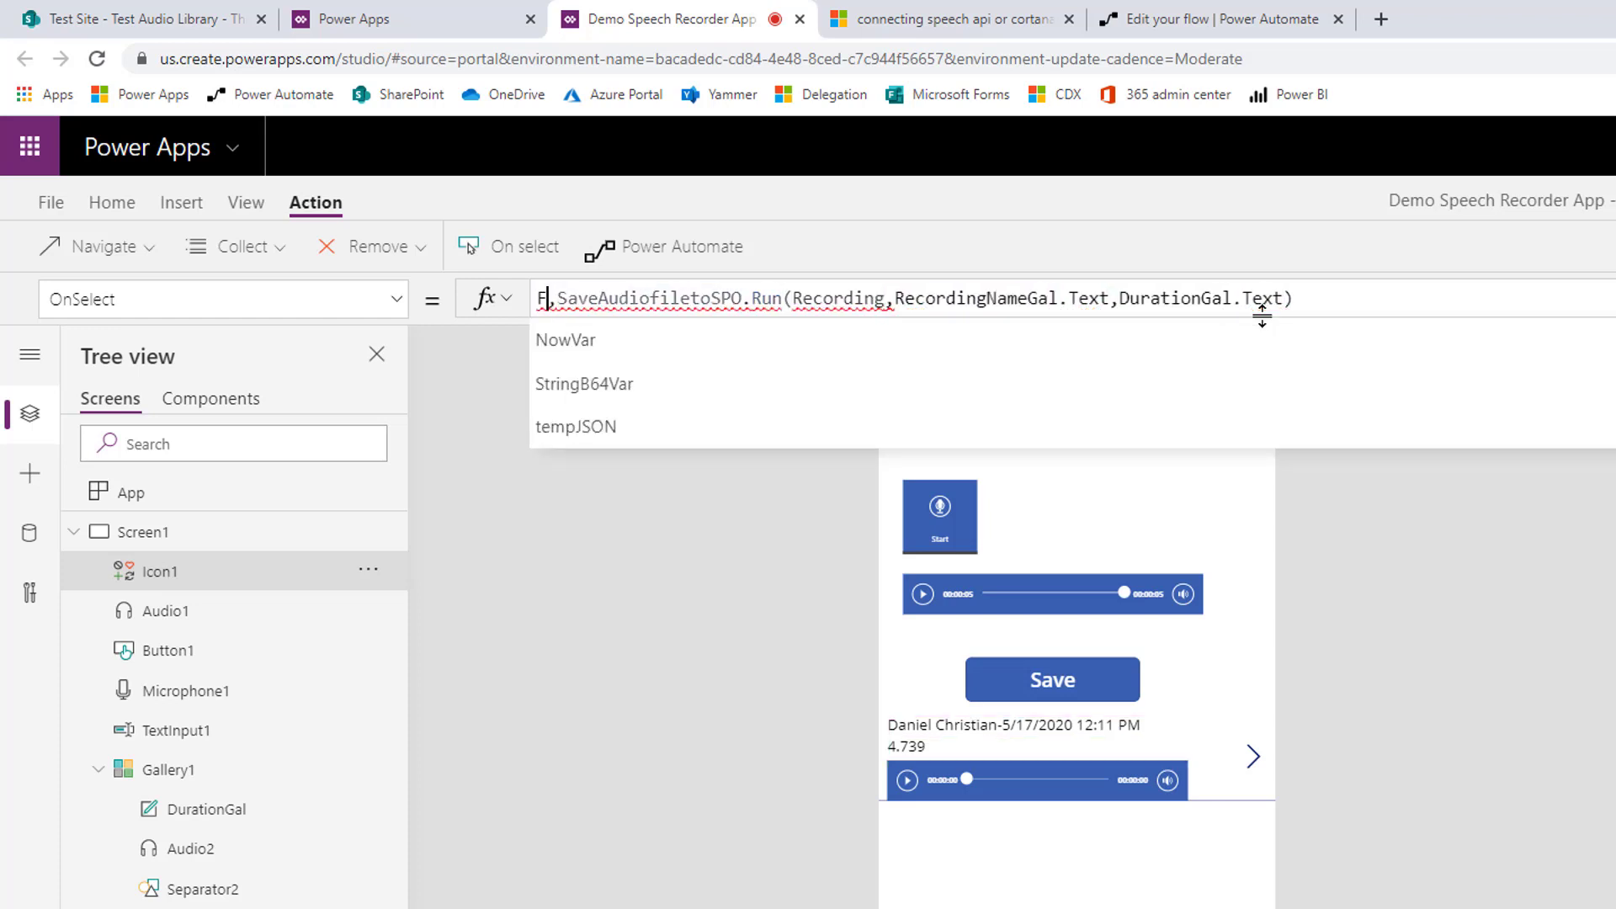
{"action": "type", "text": "For"}
{"action": "key", "text": "Tab"}
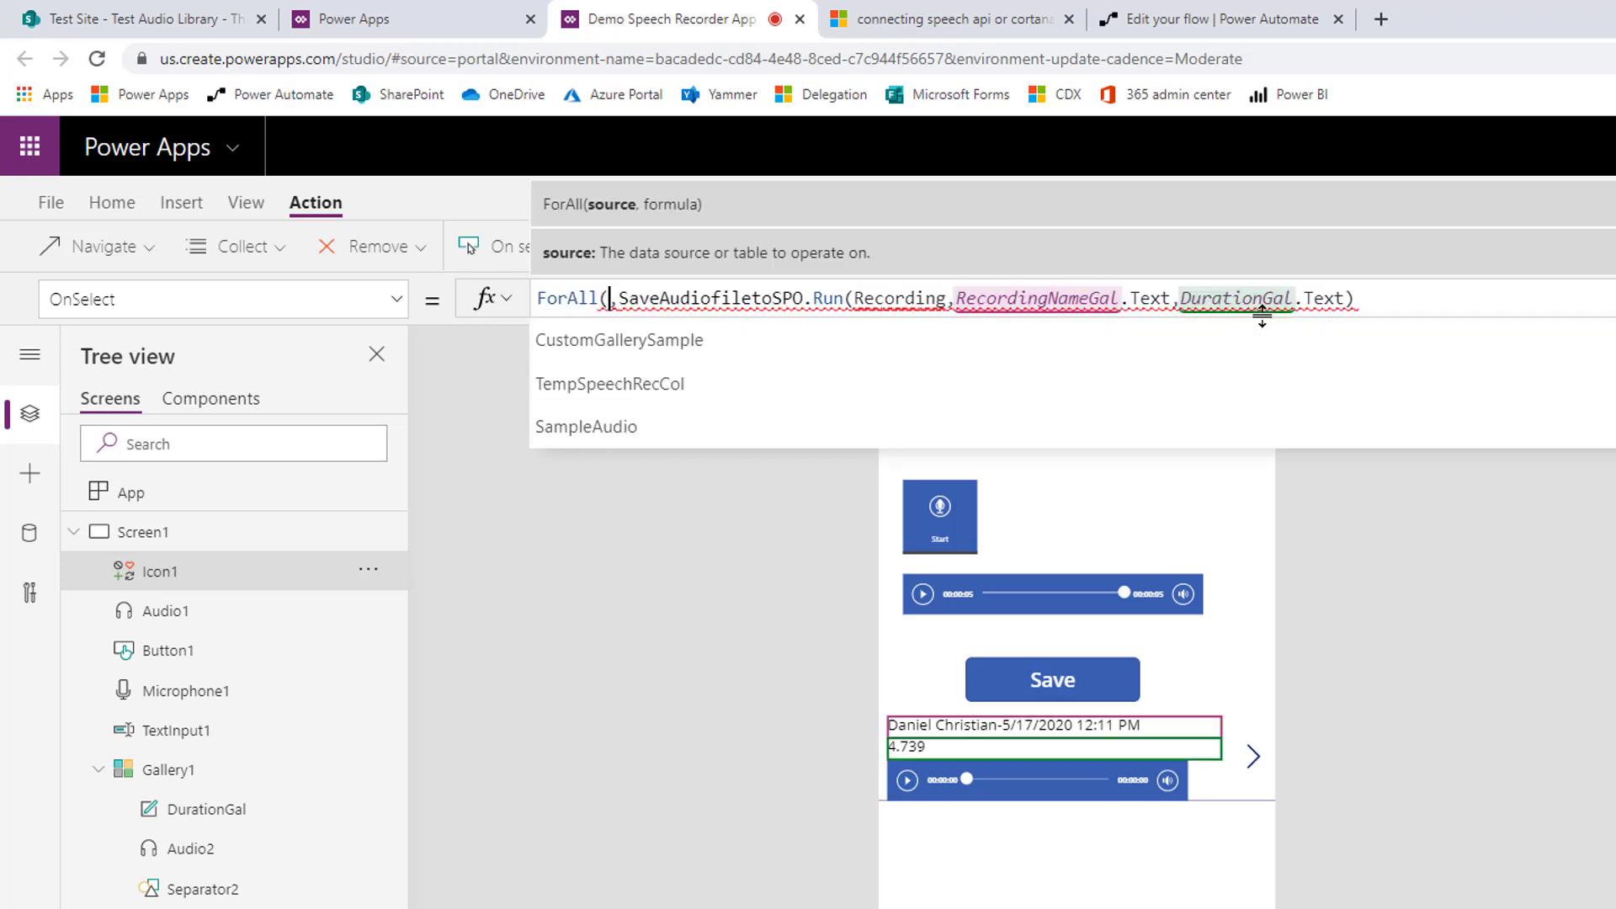
{"action": "type", "text": "Te"}
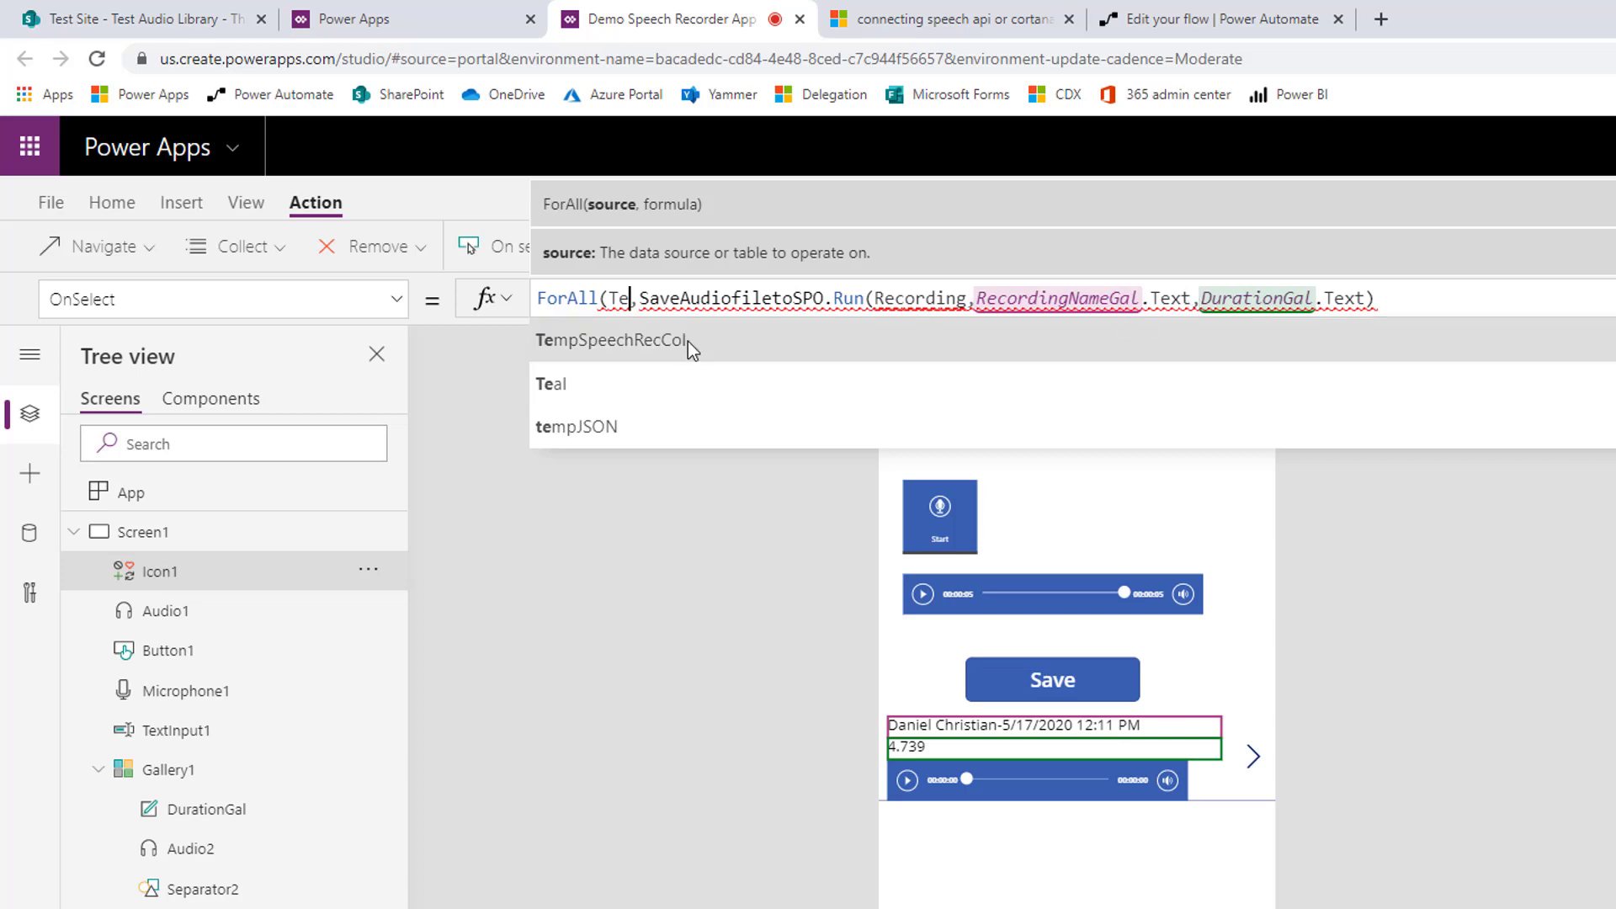
{"action": "left_click", "coordinate": [644, 360]}
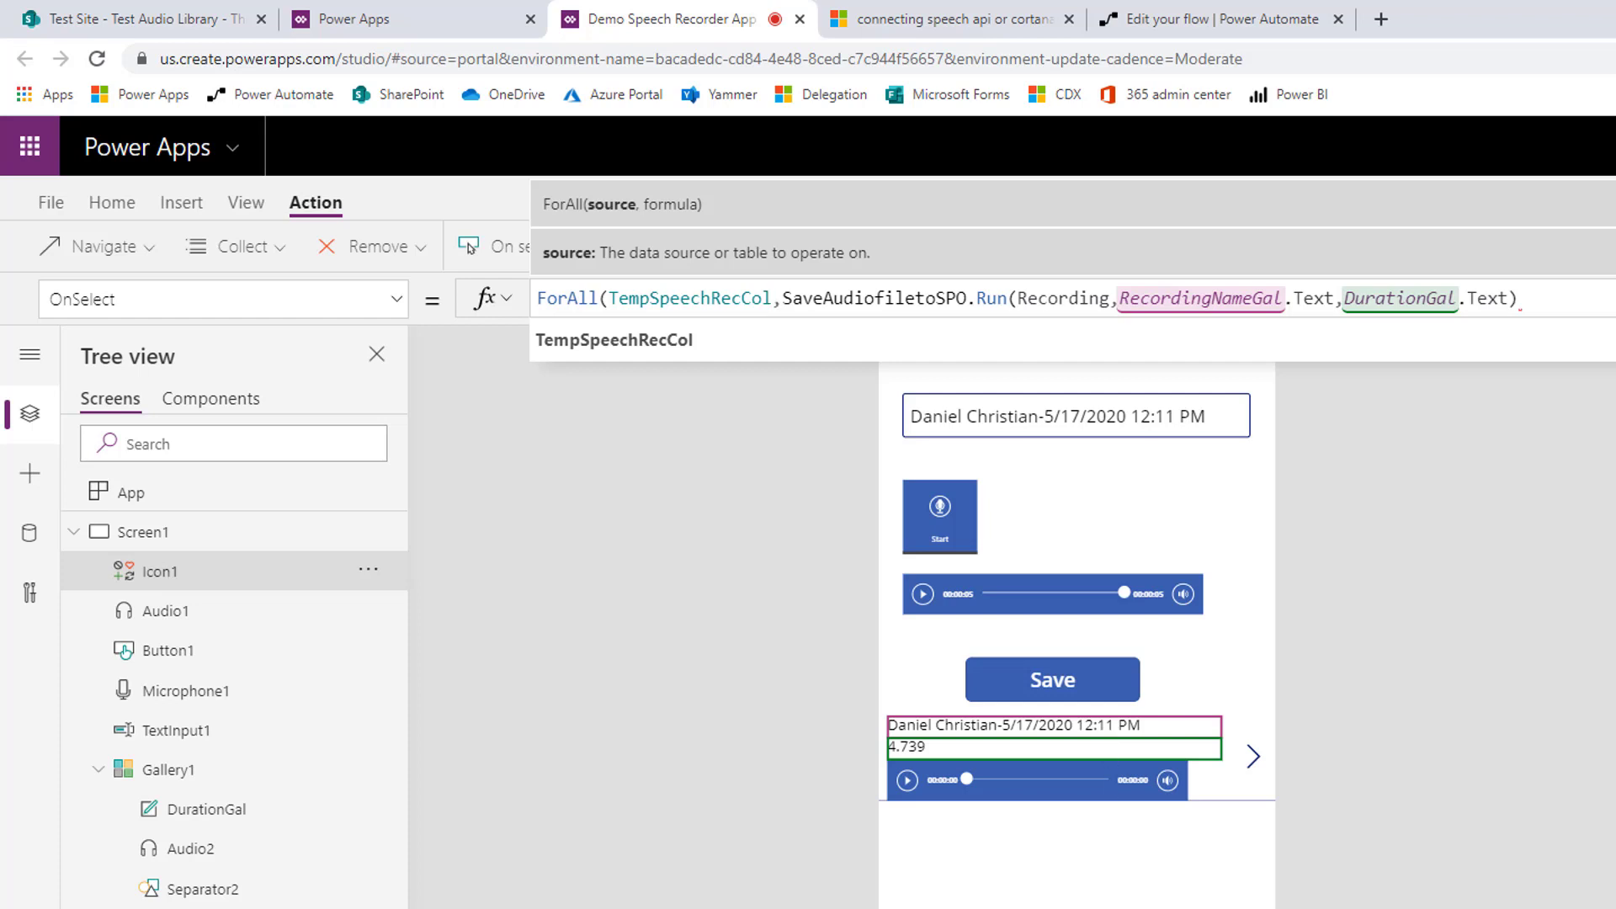
{"action": "left_click", "coordinate": [1567, 307]}
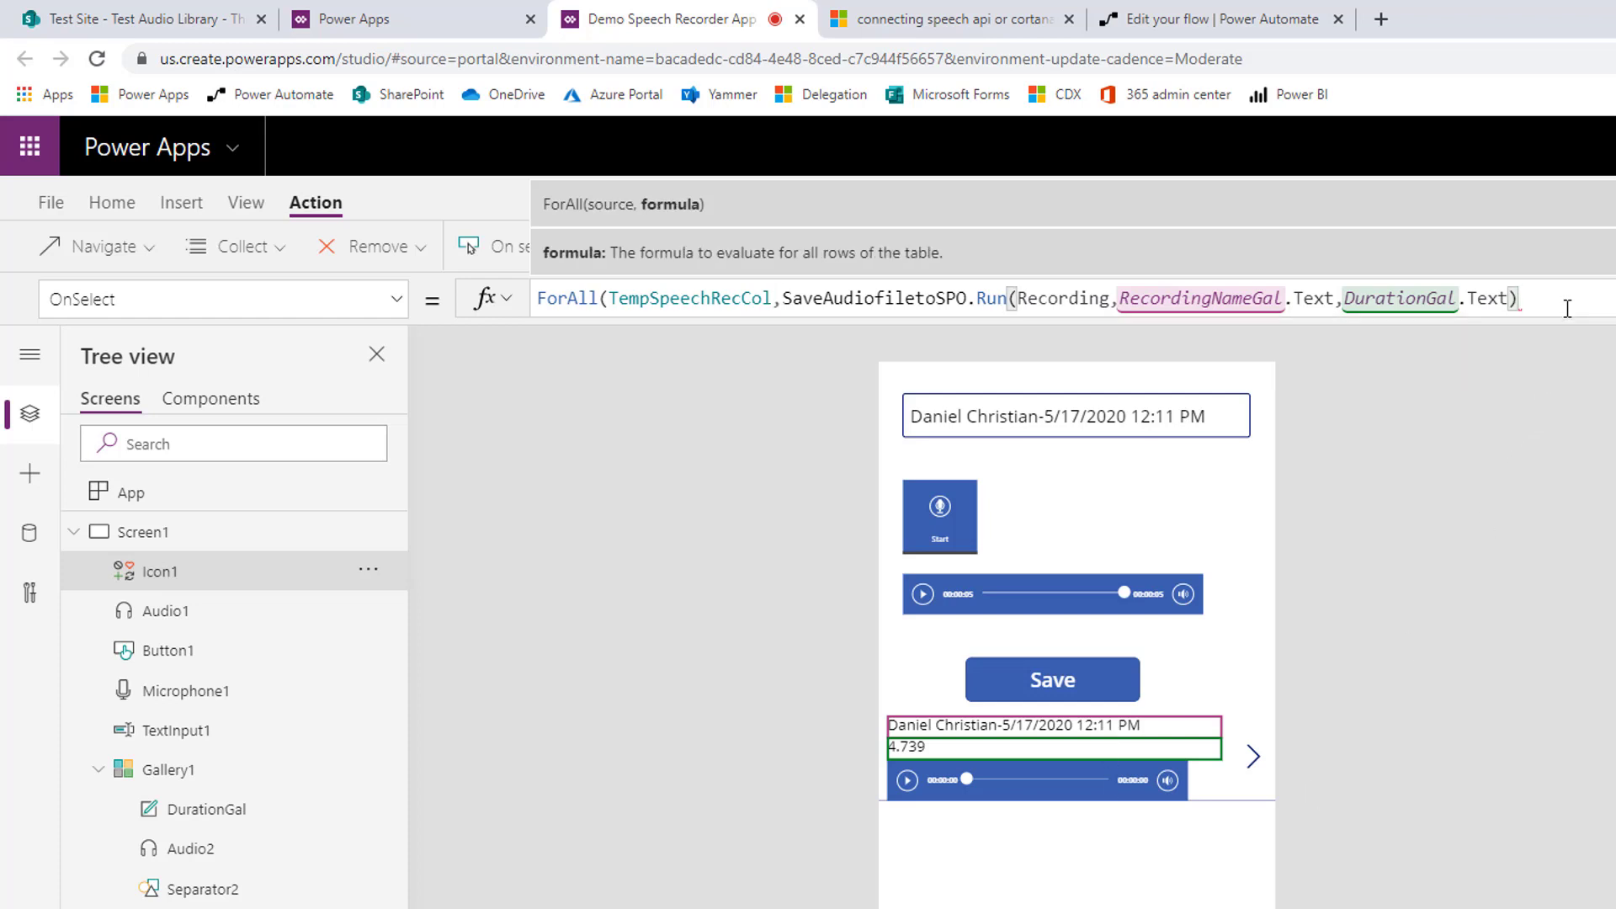
{"action": "type", "text": ")"}
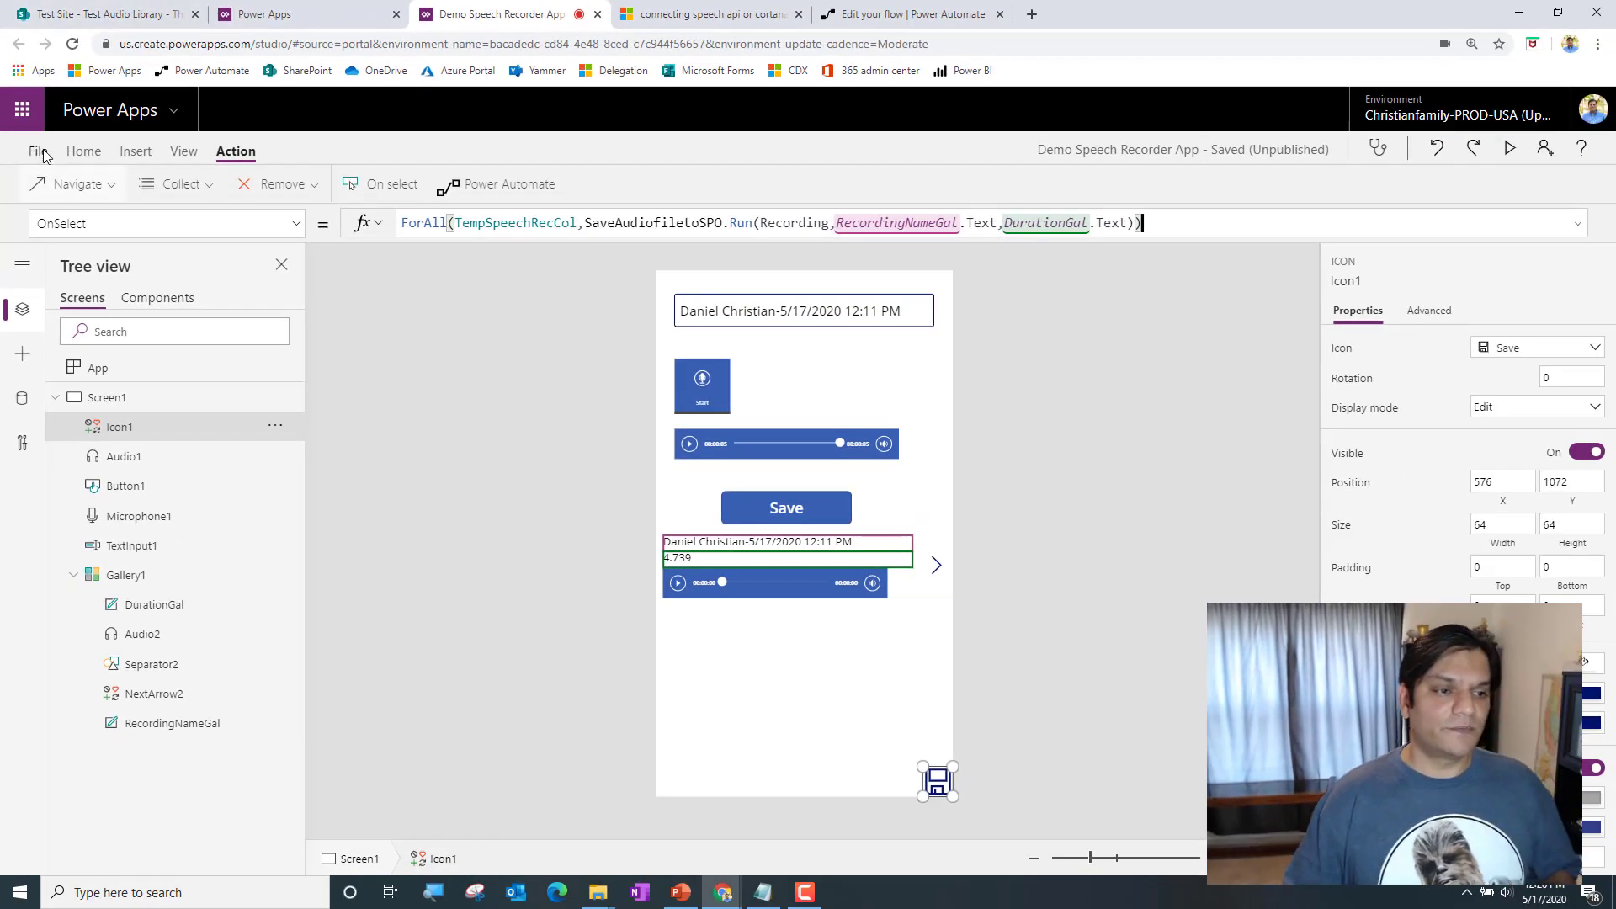
Save and publish the Demo Speech Recorder App, and return to the app canvas
{"action": "left_click", "coordinate": [40, 152]}
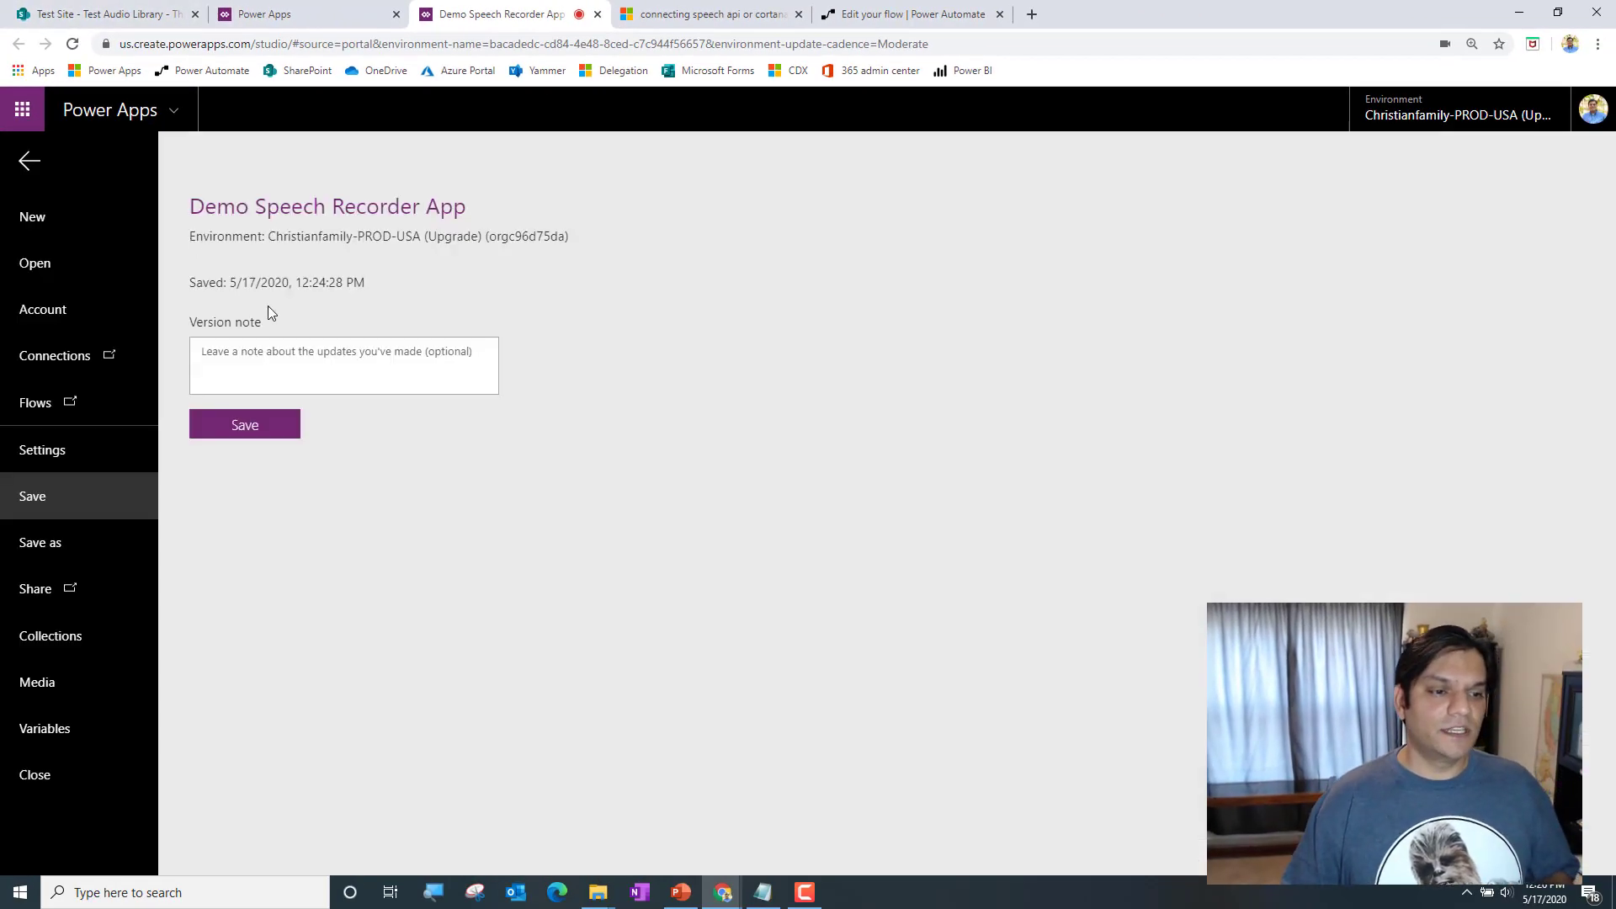
{"action": "left_click", "coordinate": [282, 424]}
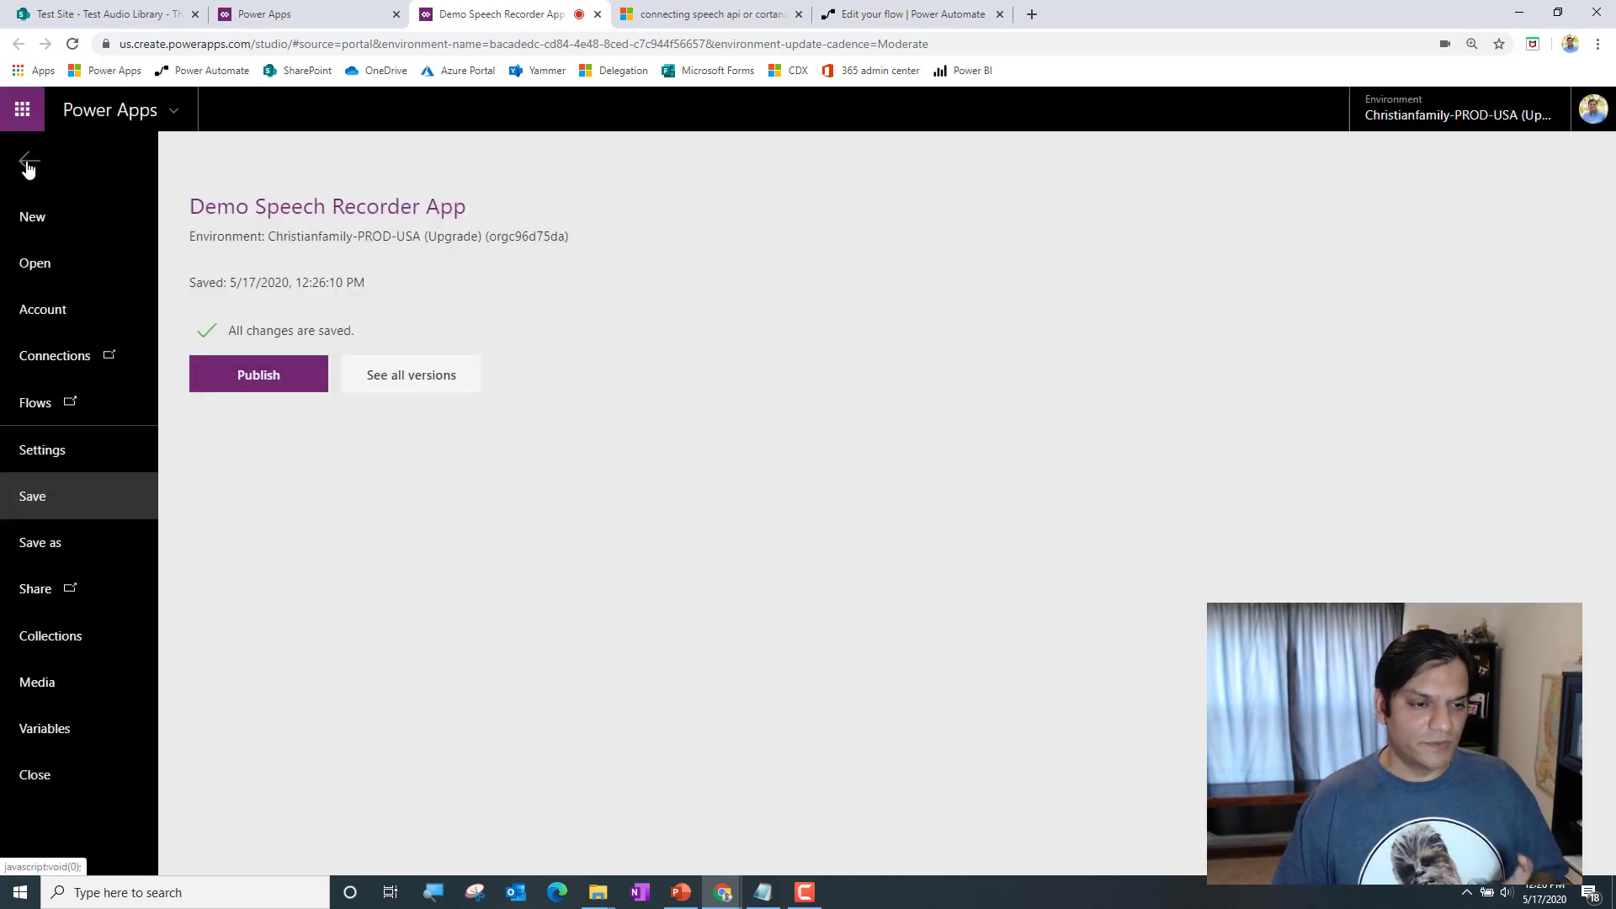
{"action": "left_click", "coordinate": [306, 380]}
{"action": "left_click", "coordinate": [808, 593]}
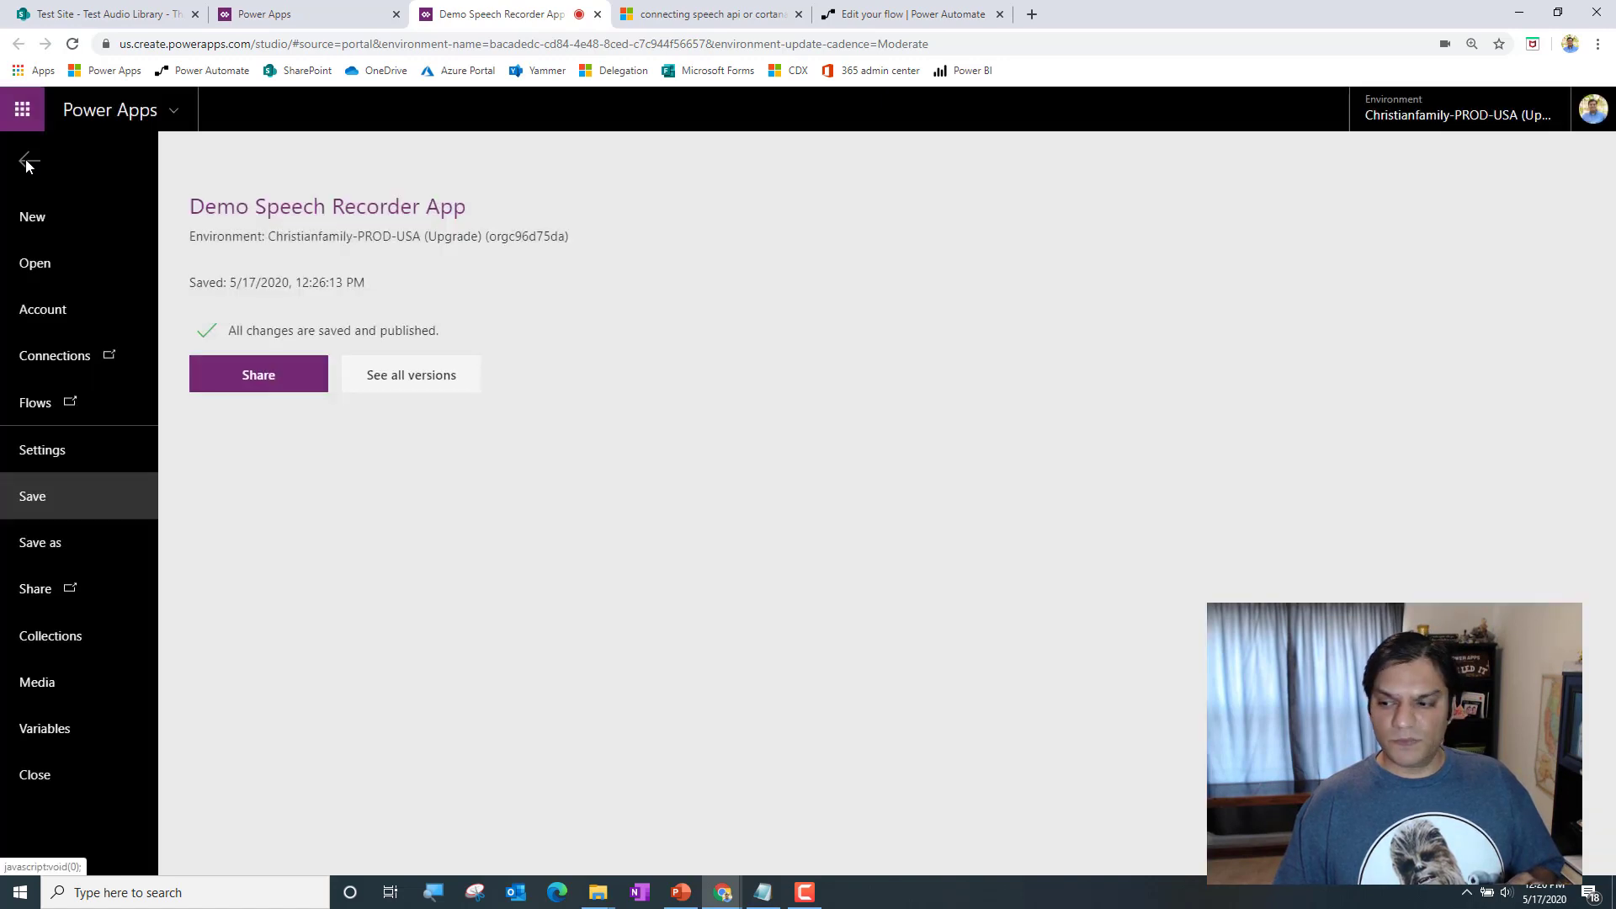
{"action": "left_click", "coordinate": [26, 164]}
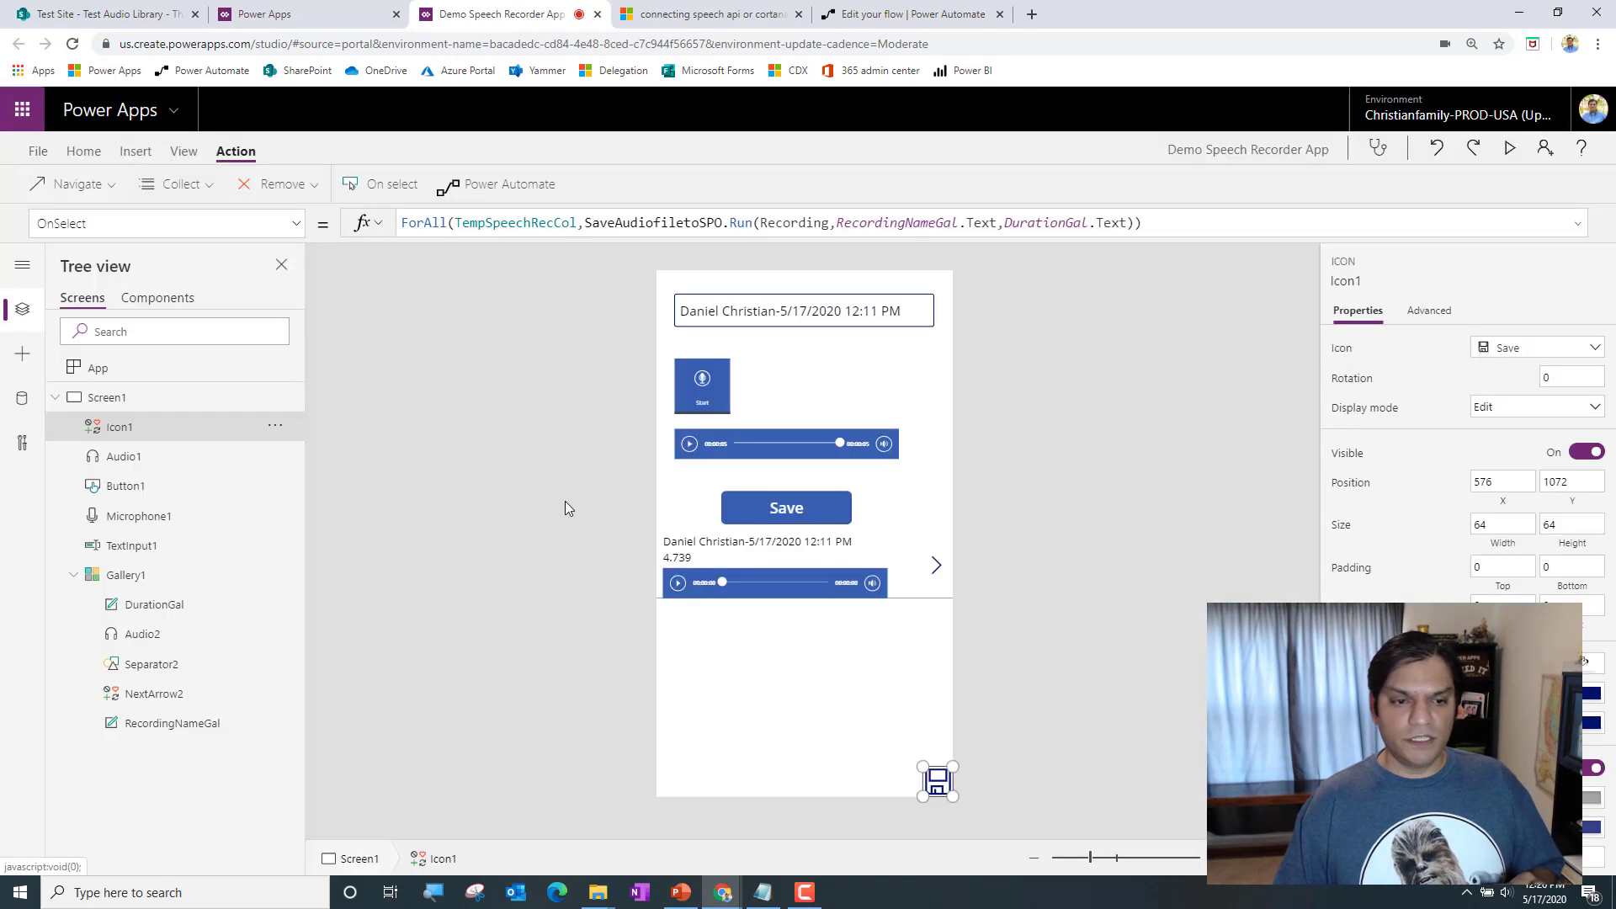
Expand the Save button's OnSelect formula and review the fields it collects into TempSpeechRecCol
{"action": "left_click", "coordinate": [789, 514]}
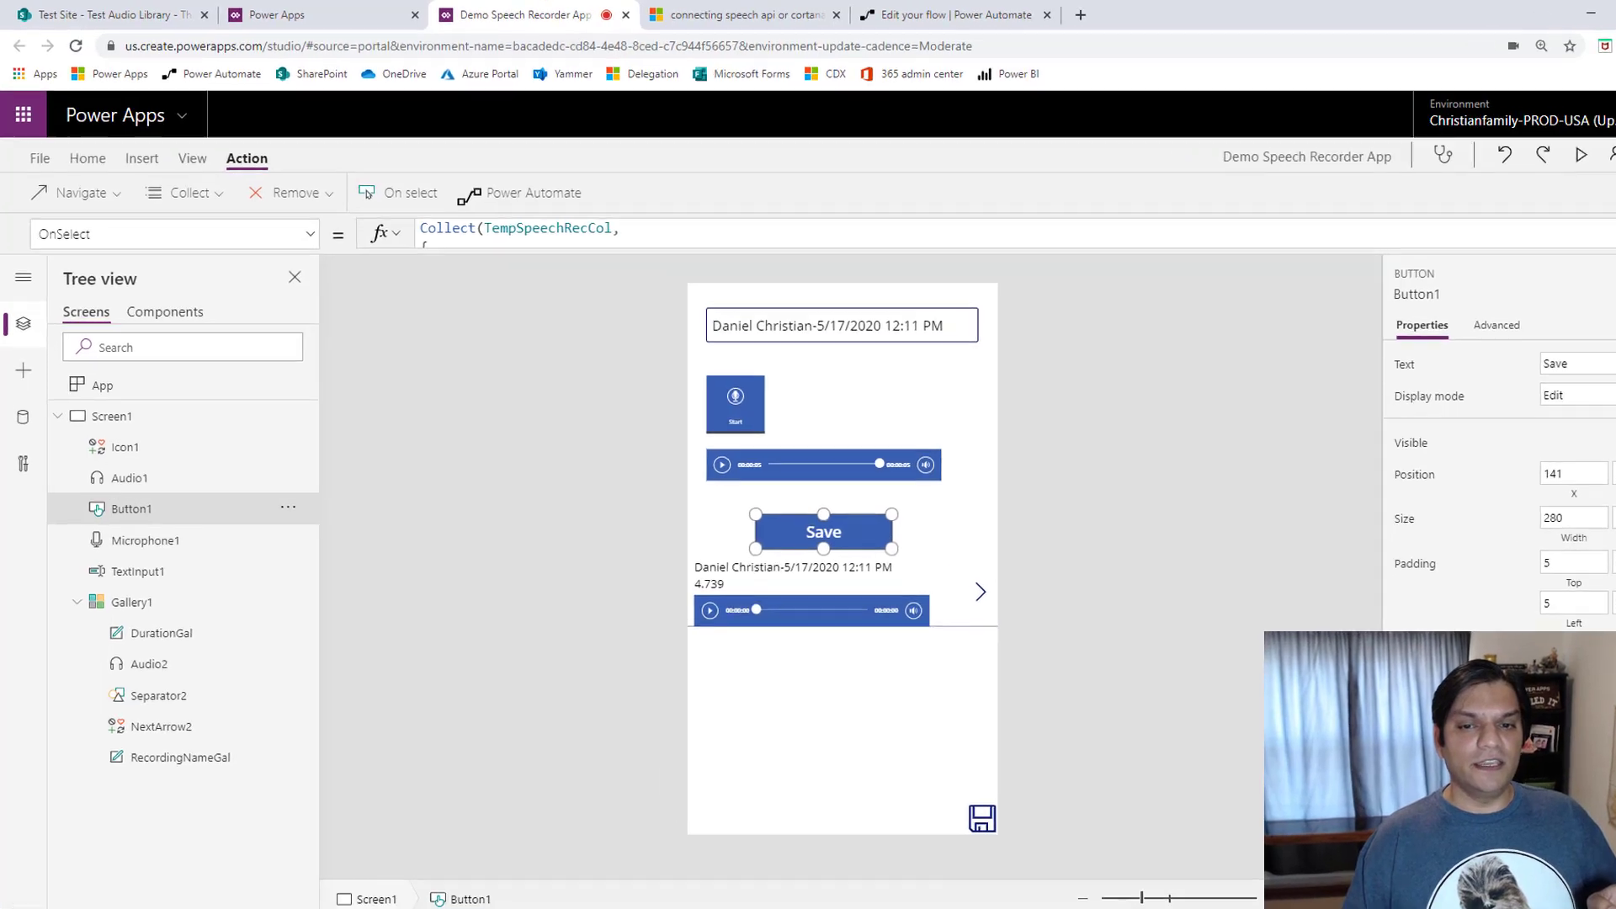
{"action": "left_click", "coordinate": [1576, 223]}
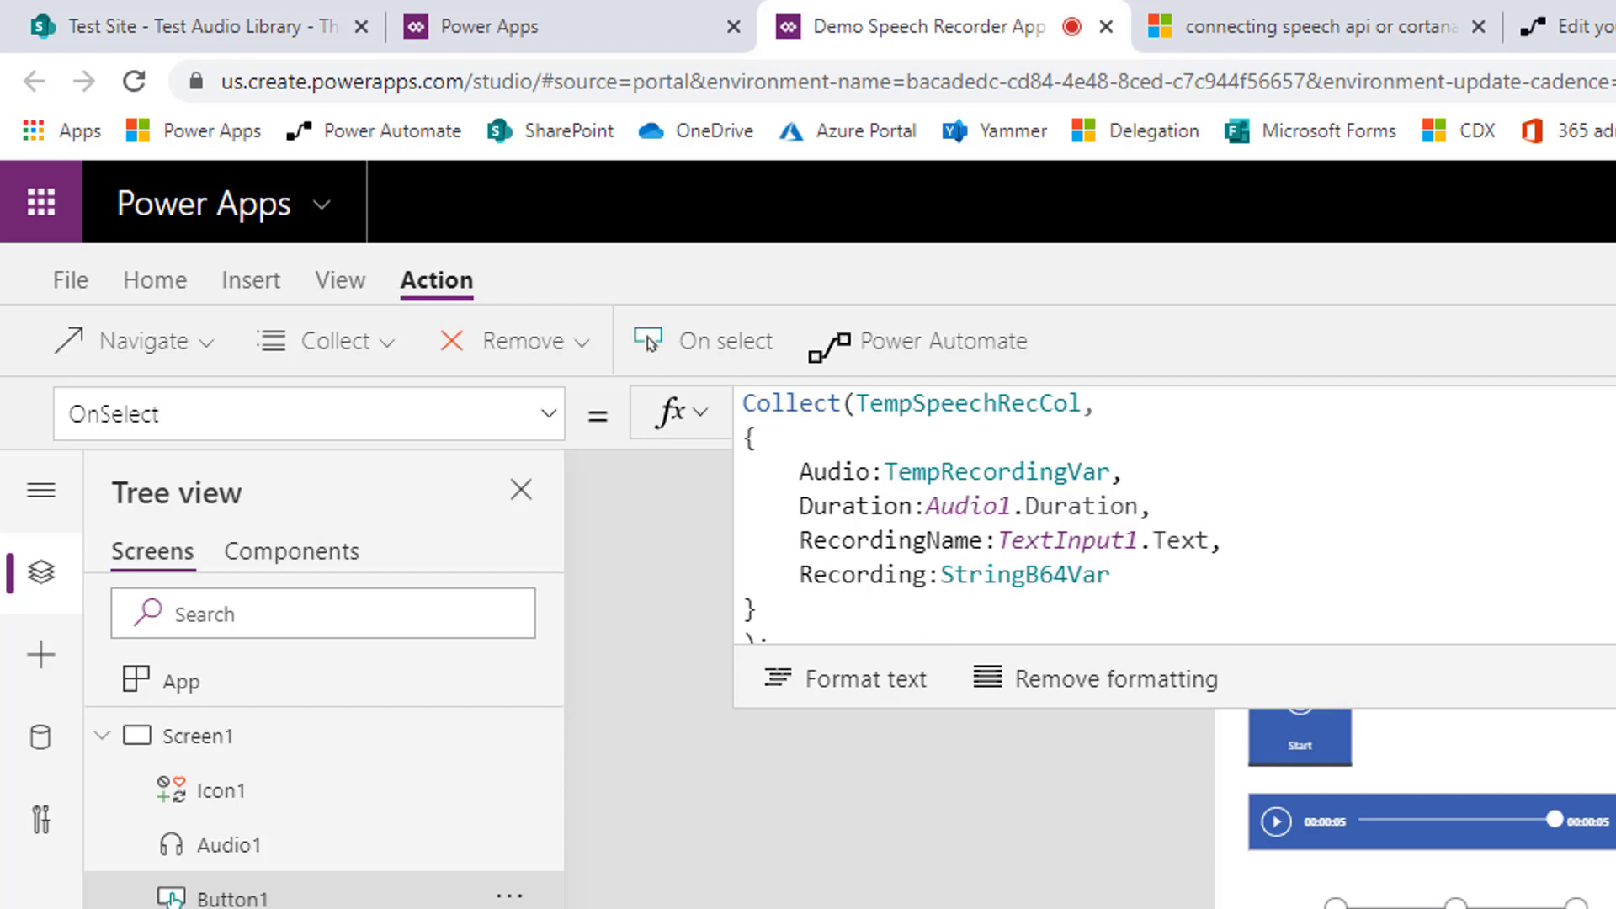
{"action": "left_click", "coordinate": [221, 791]}
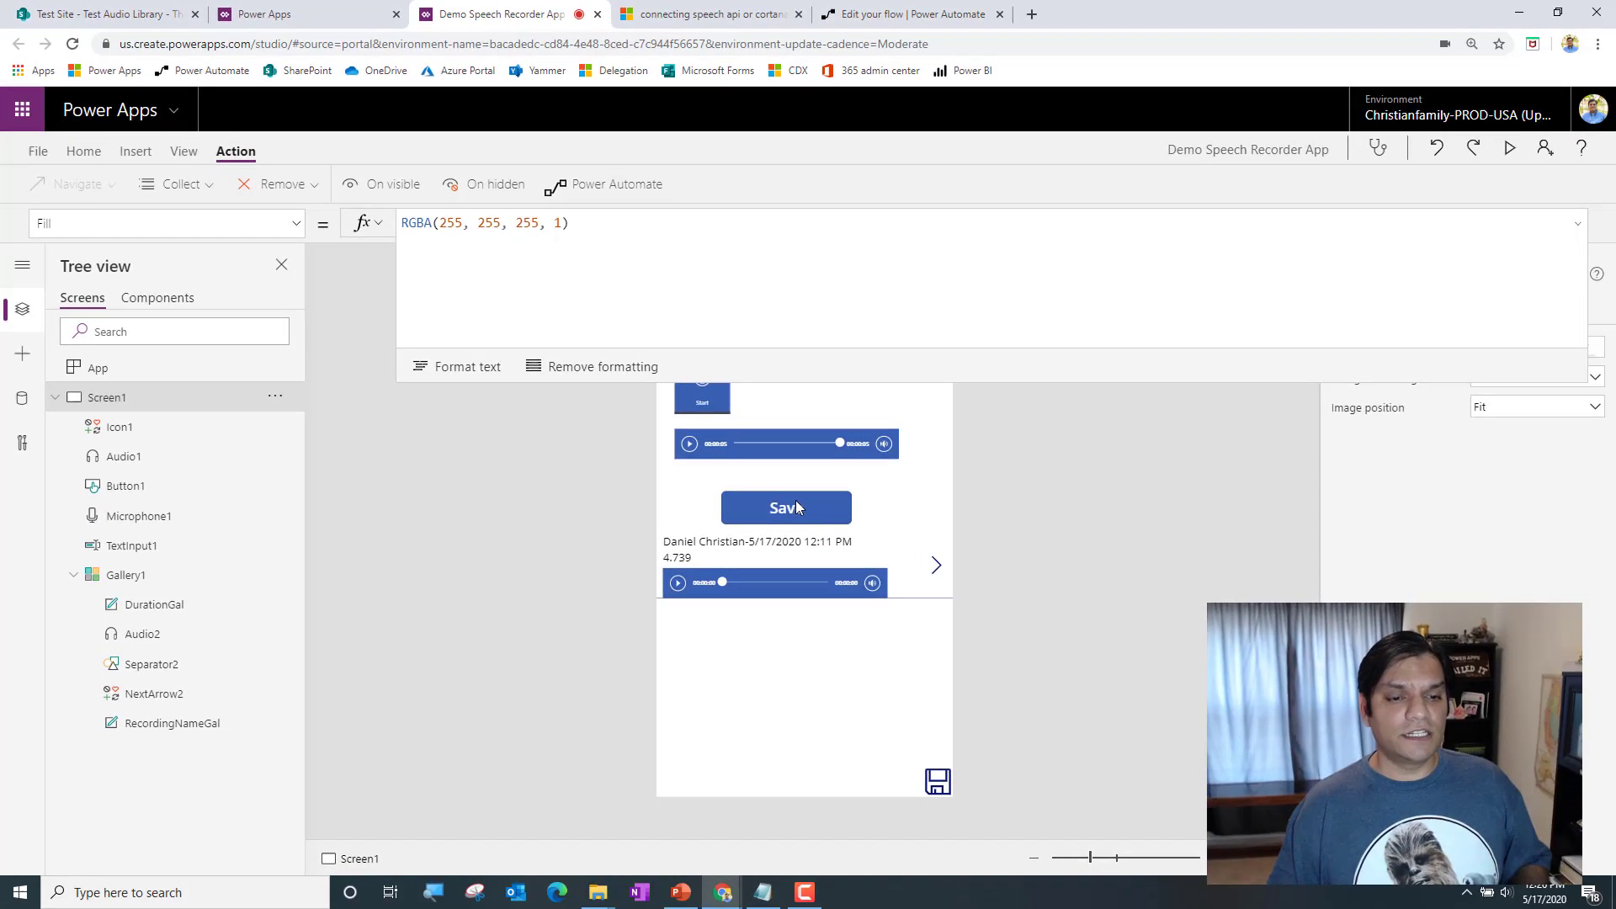
{"action": "left_click", "coordinate": [1065, 671]}
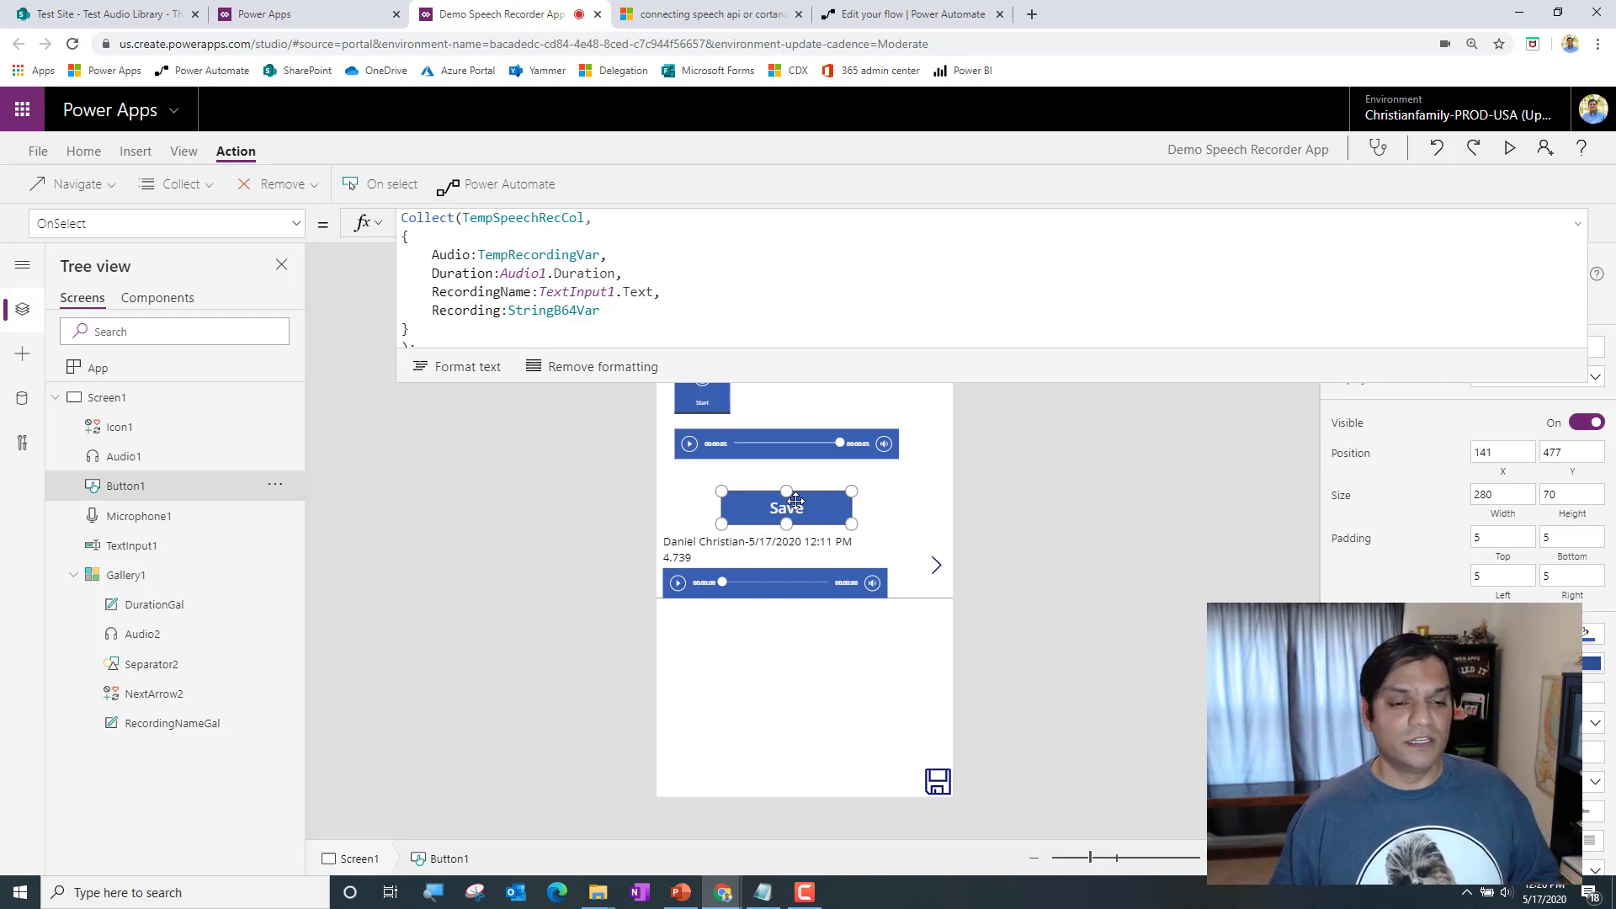
Append ;Clear(TempSpeechRecCol) after the ForAll call in the save icon's OnSelect formula
{"action": "left_click", "coordinate": [938, 789]}
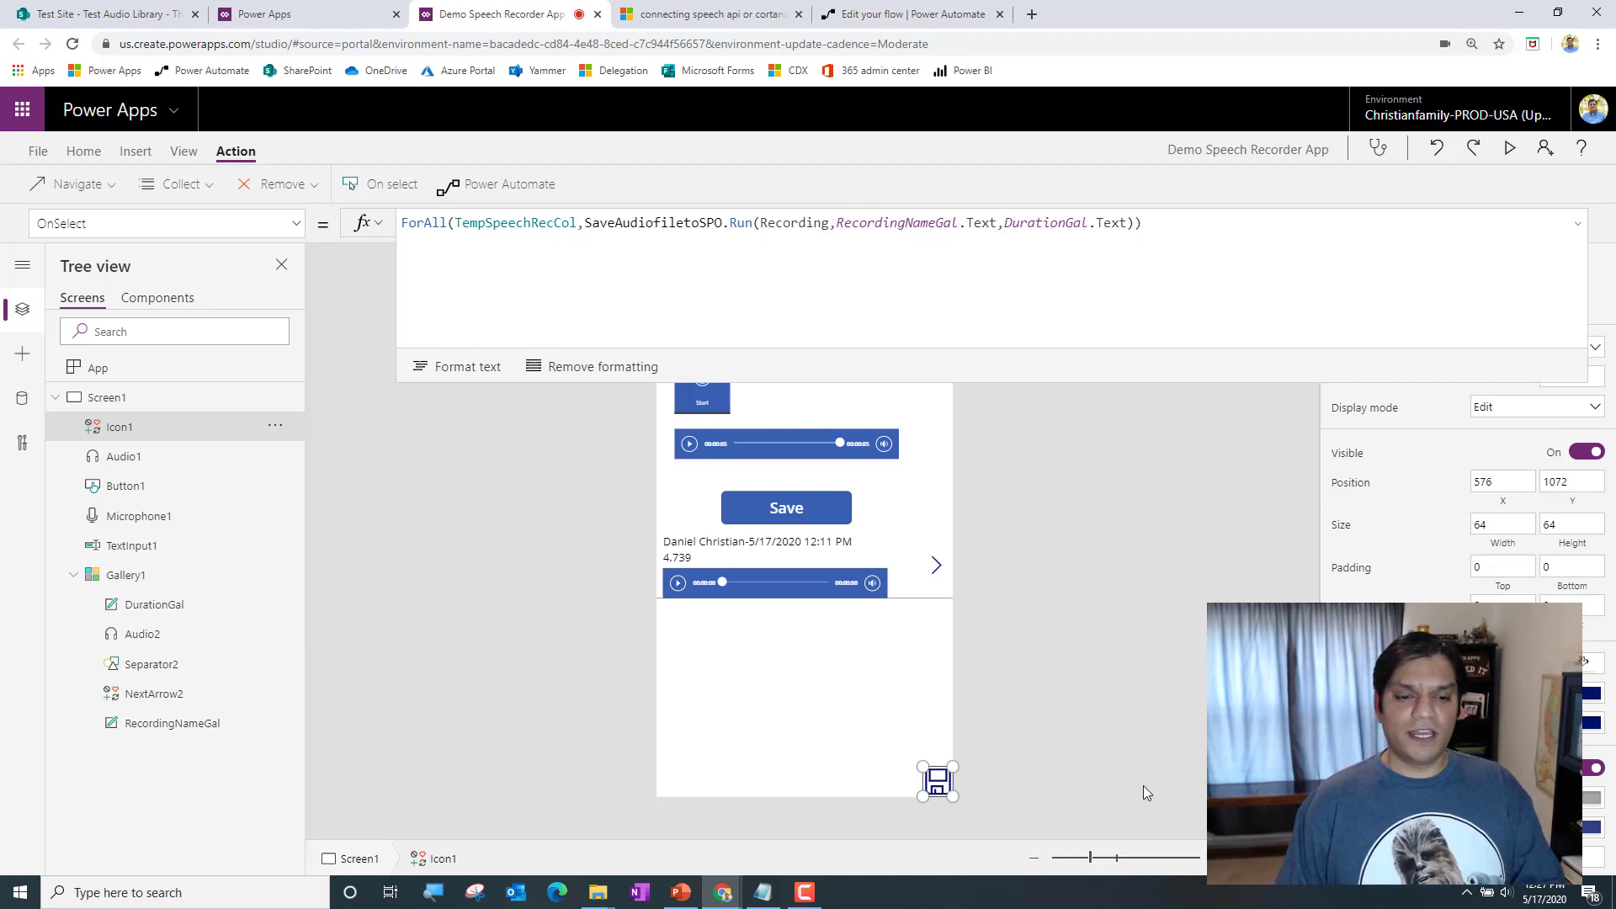
{"action": "left_click", "coordinate": [1293, 247]}
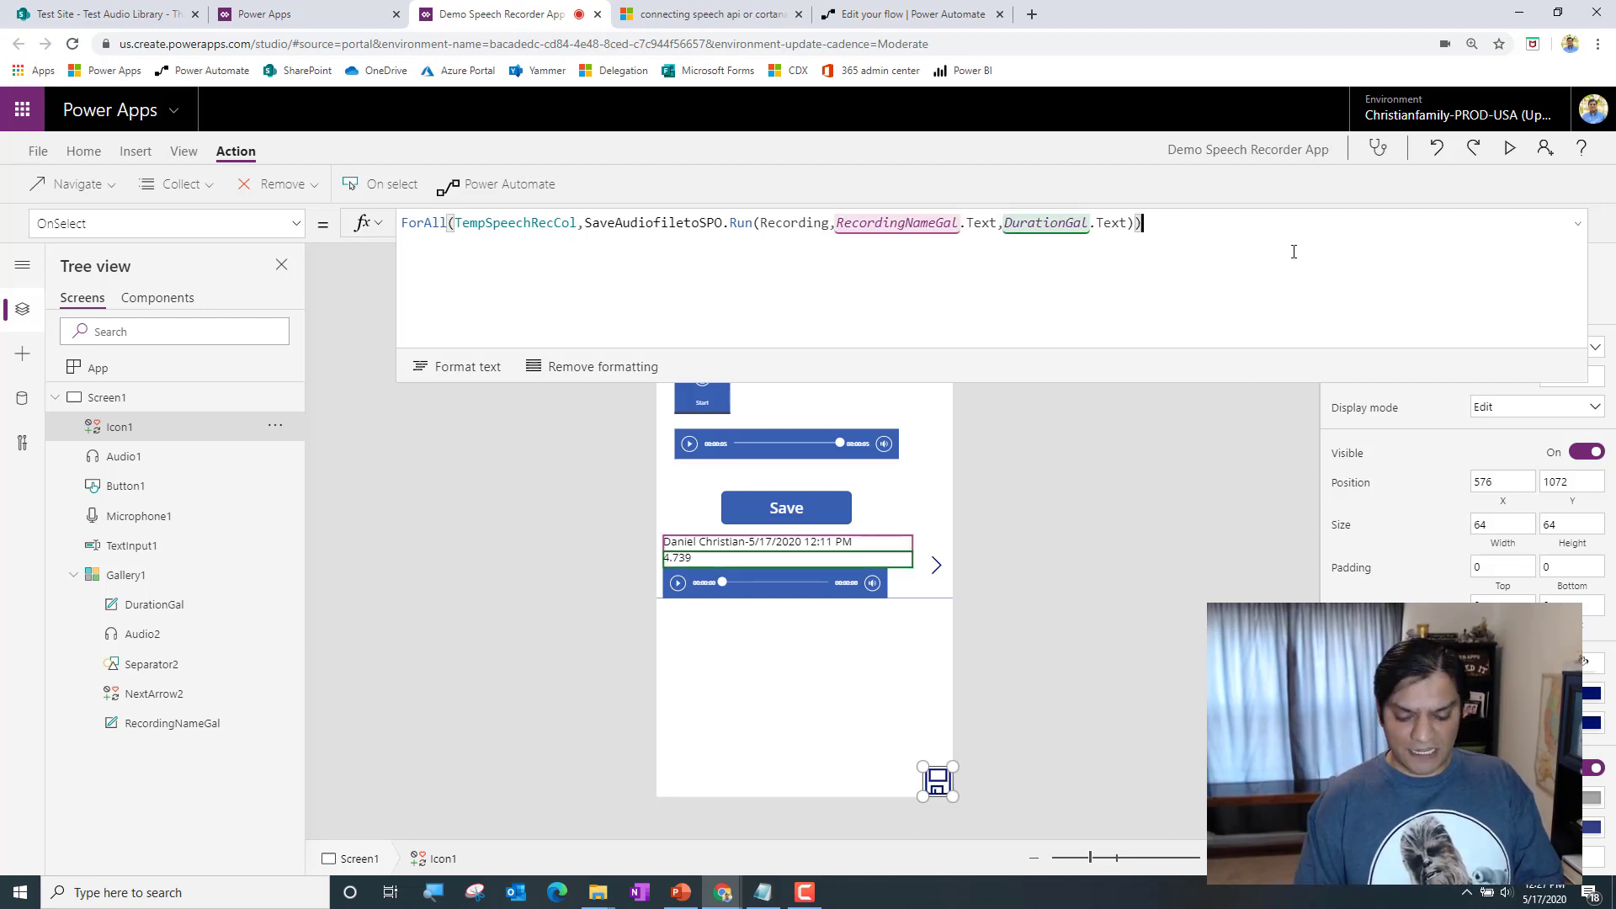
{"action": "type", "text": ";"}
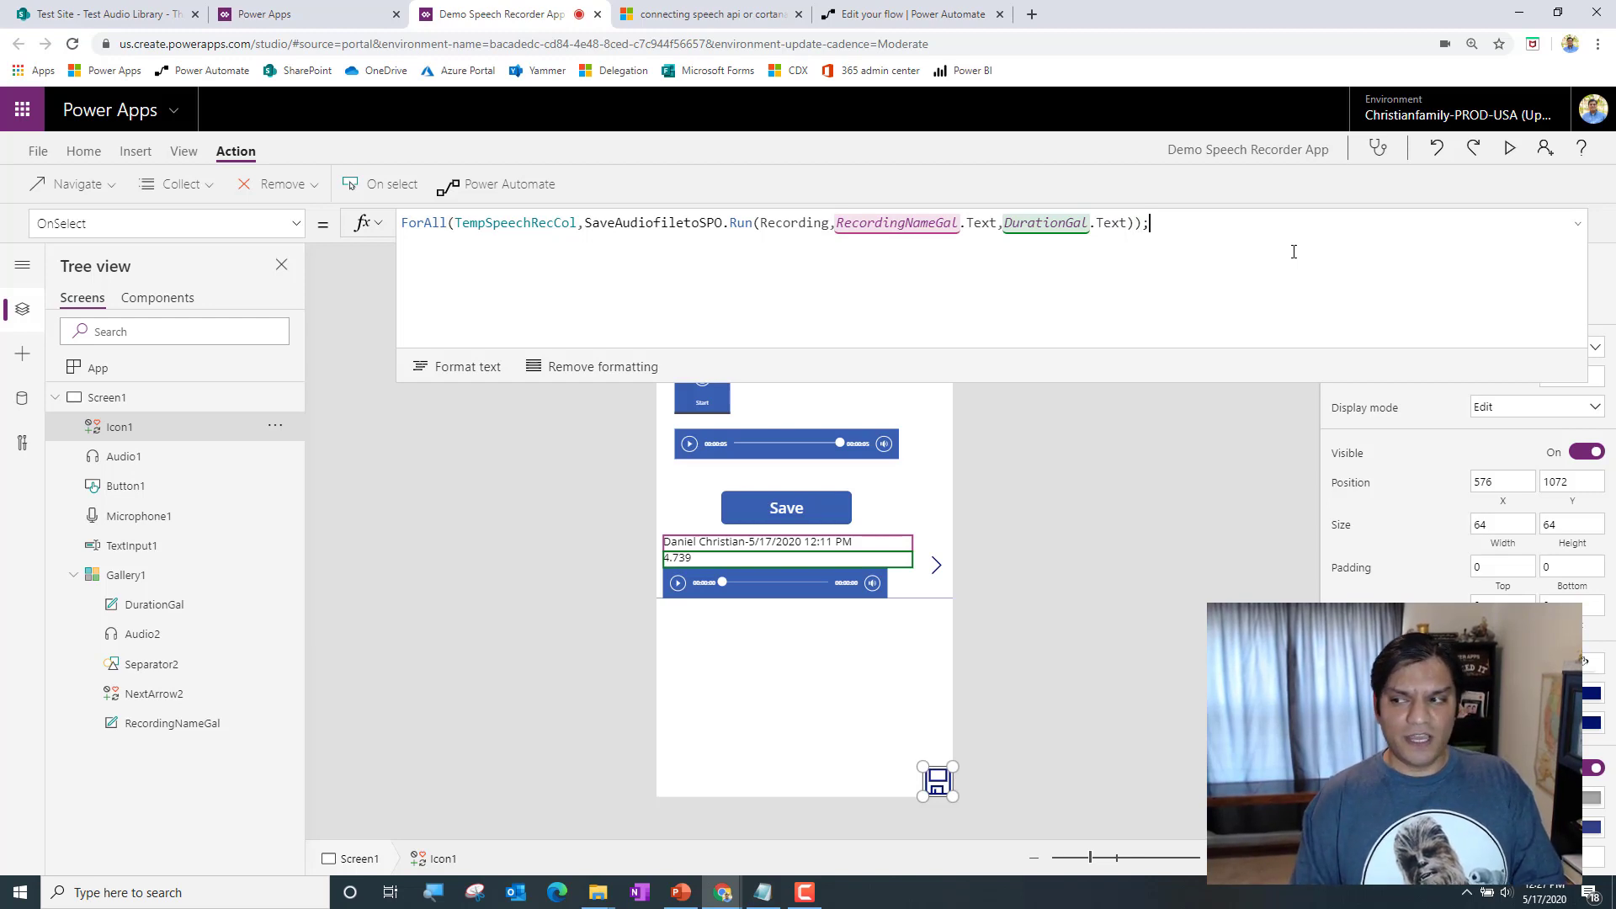
{"action": "type", "text": "Clear"}
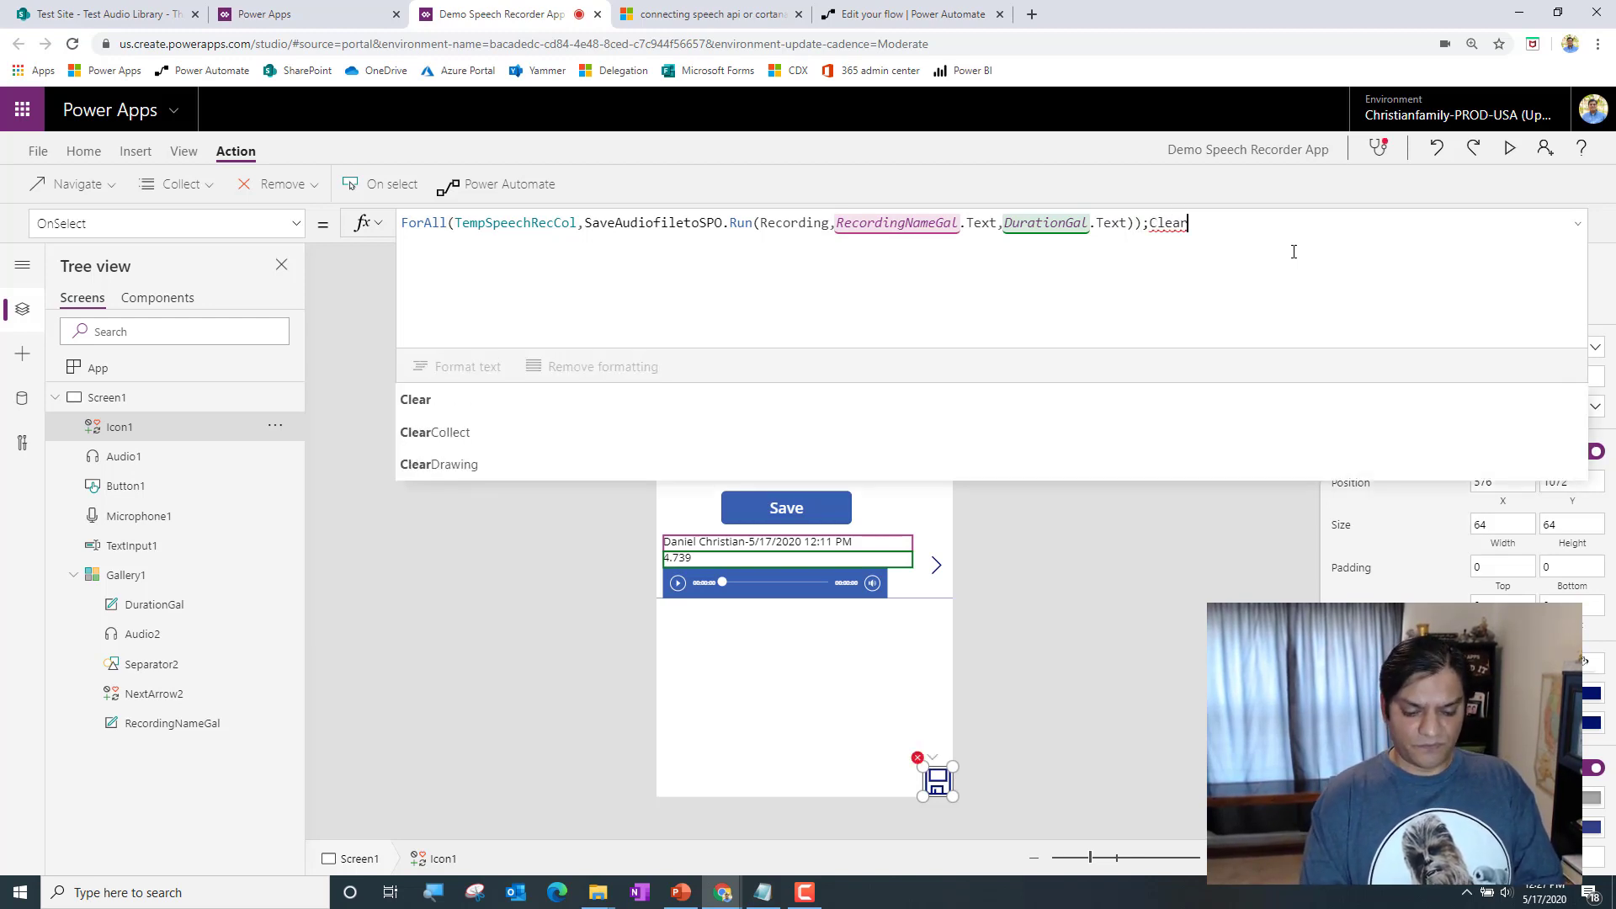
{"action": "type", "text": "(TempSpeechRecCol"}
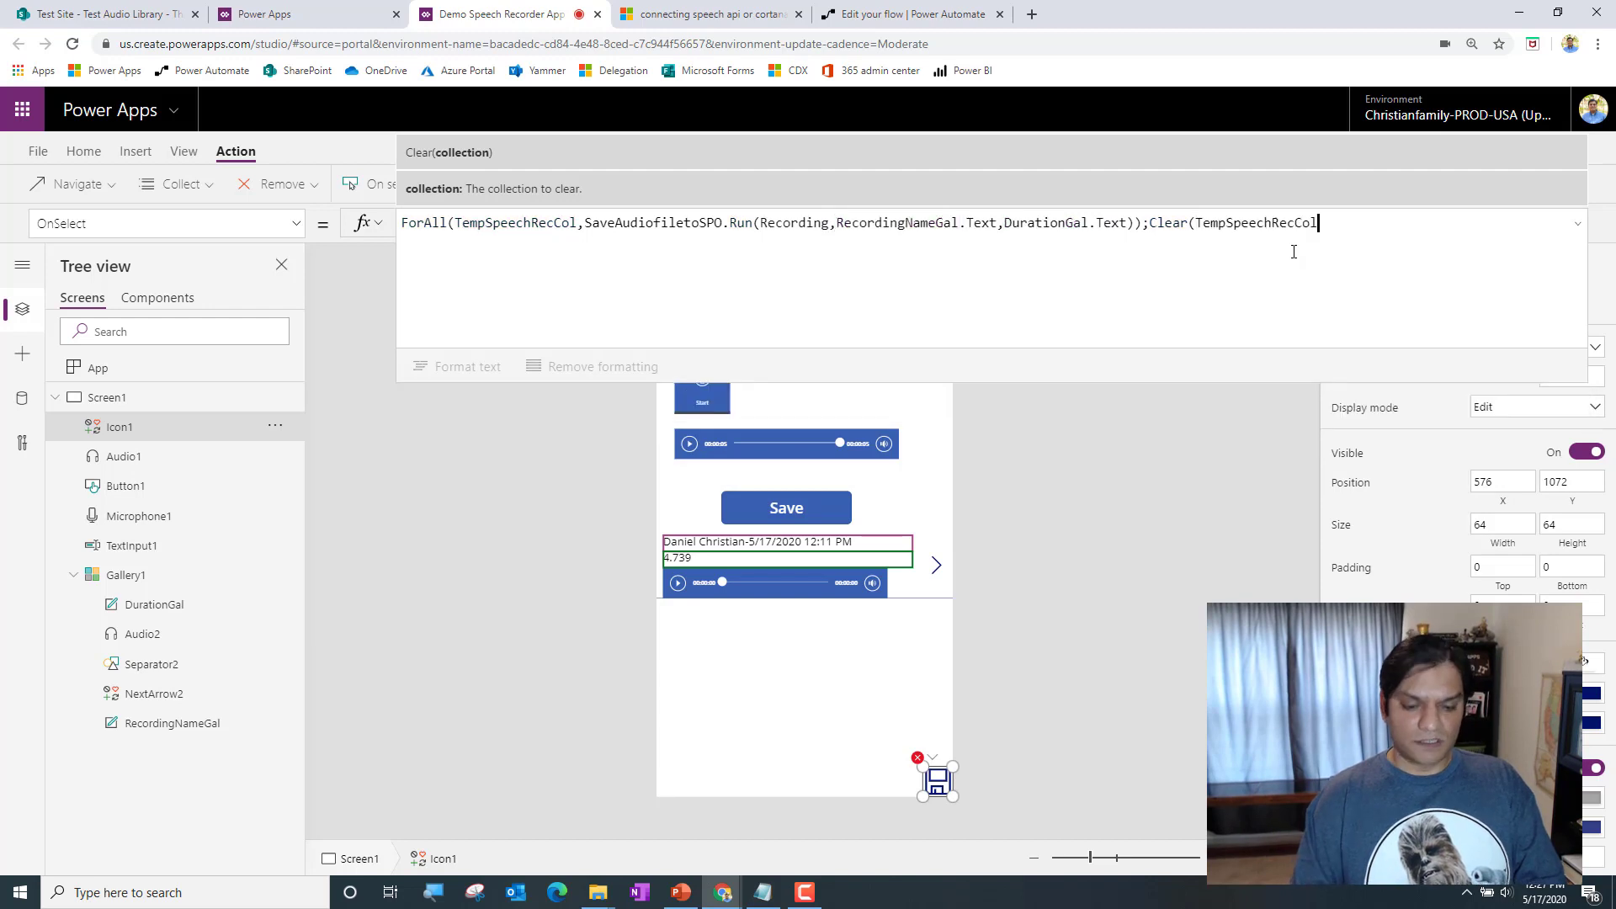
{"action": "type", "text": ")"}
{"action": "left_click", "coordinate": [1182, 522]}
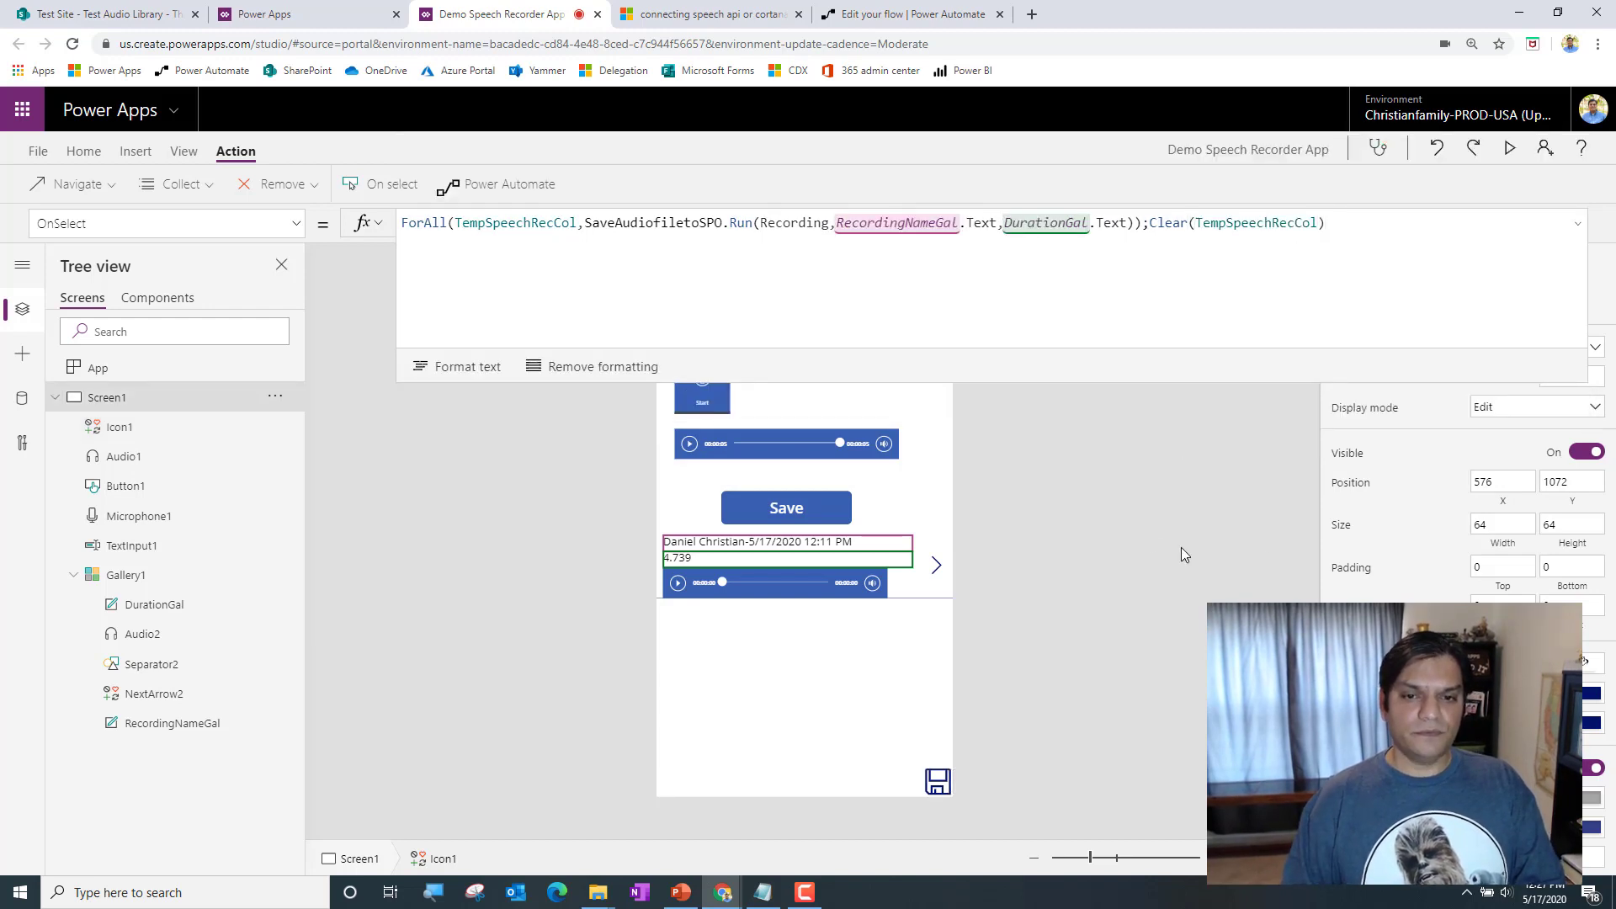
Save and publish the app with the updated save icon formula, and return to the canvas
{"action": "left_click", "coordinate": [25, 156]}
{"action": "left_click", "coordinate": [287, 419]}
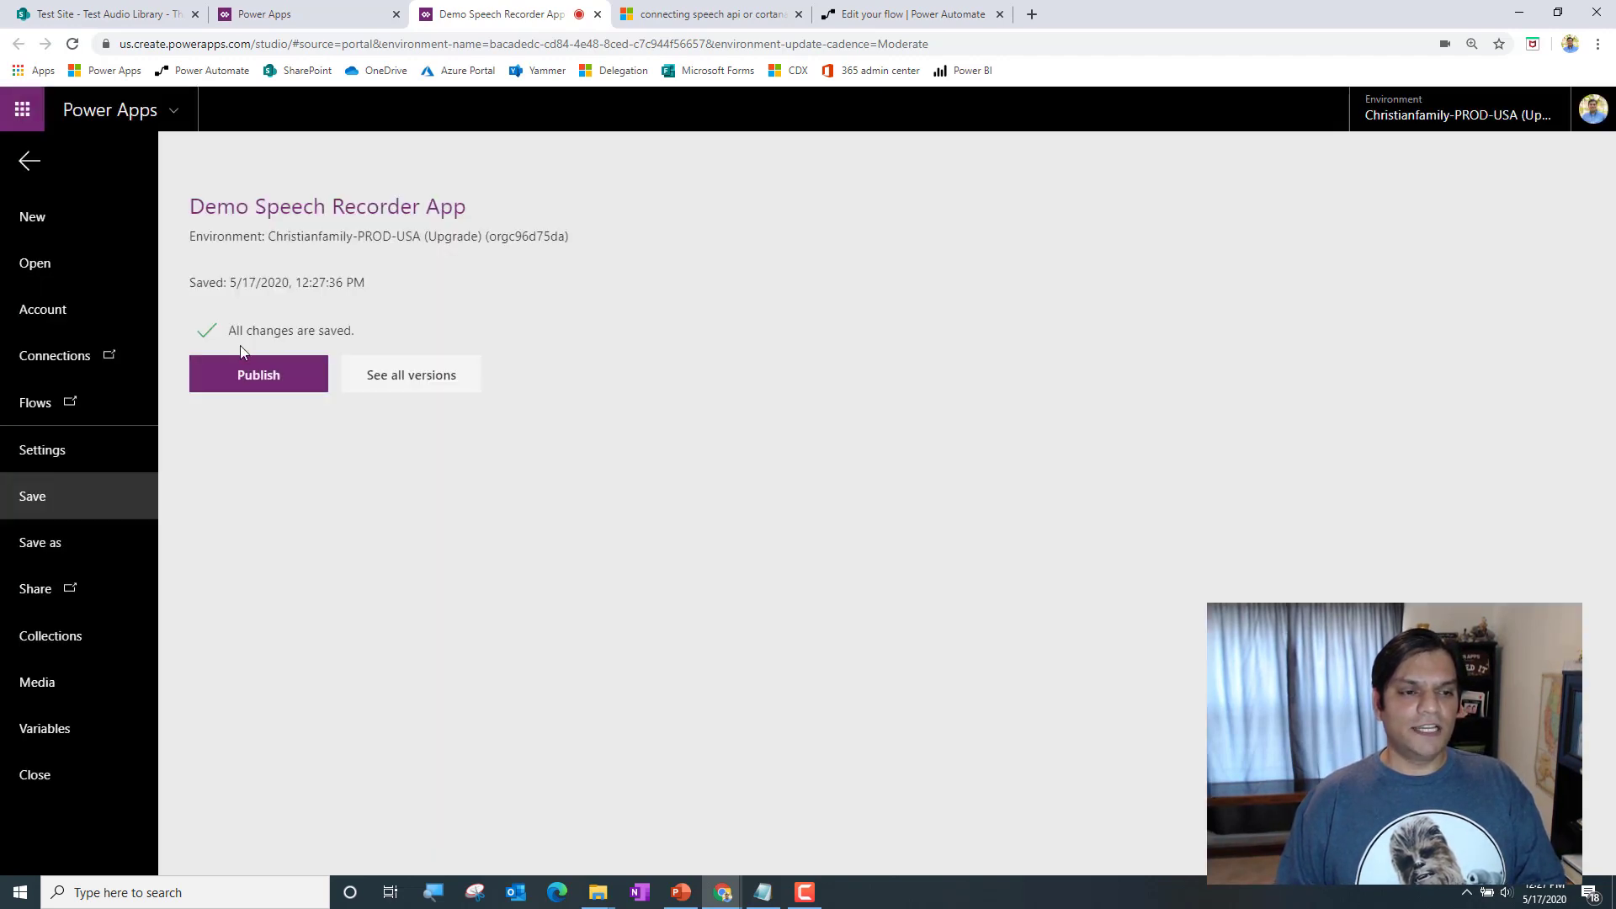
{"action": "left_click", "coordinate": [241, 360]}
{"action": "left_click", "coordinate": [825, 589]}
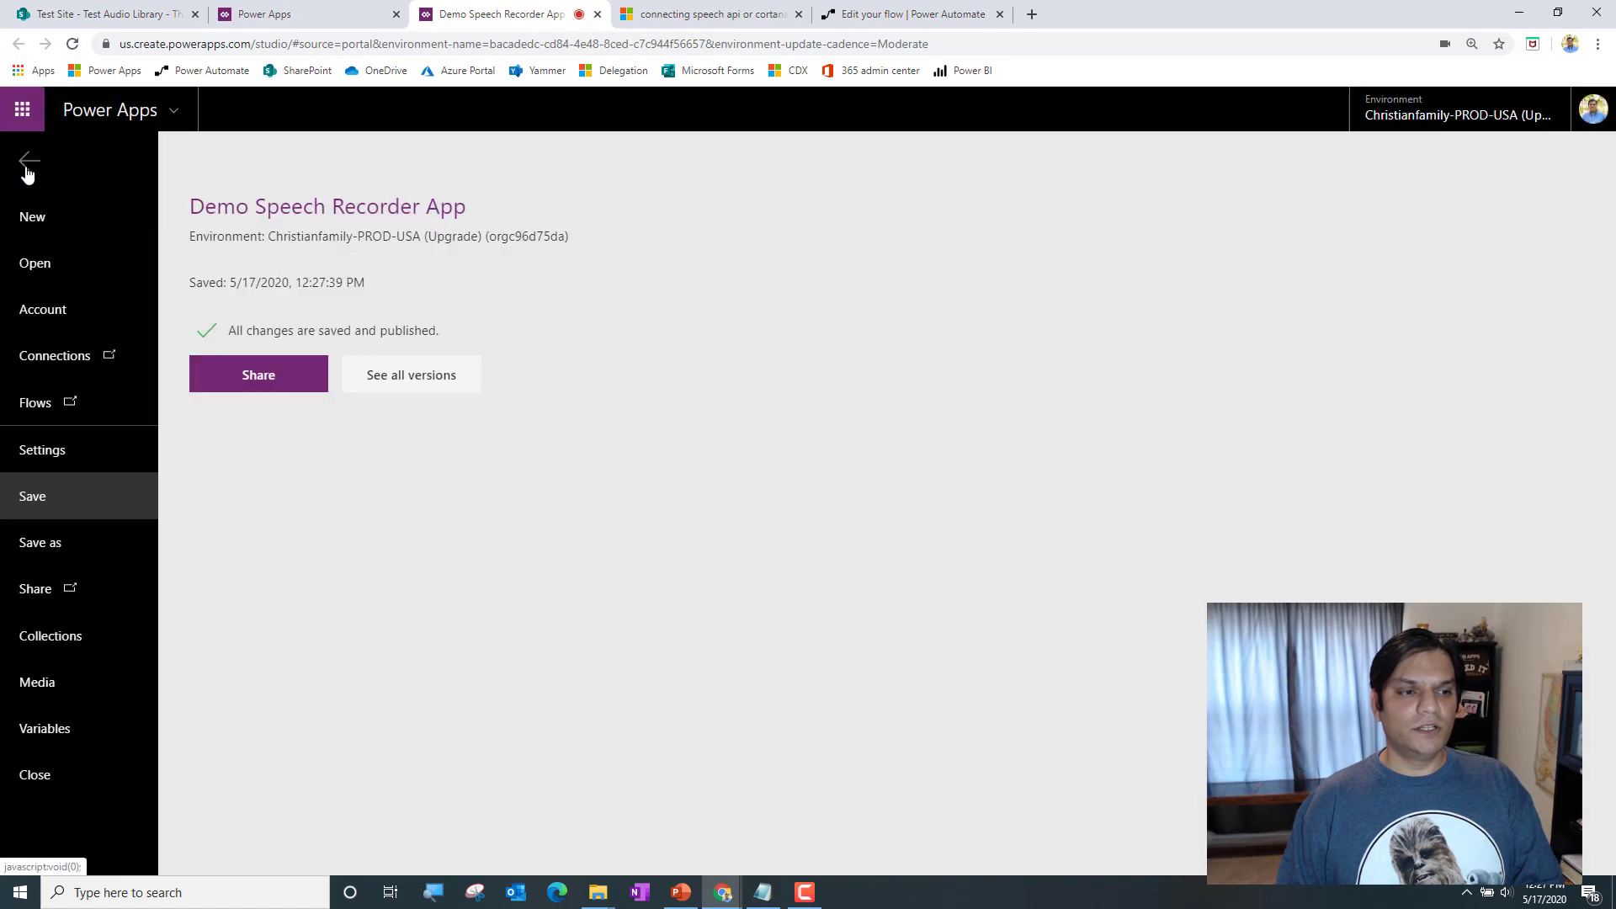
{"action": "left_click", "coordinate": [26, 164]}
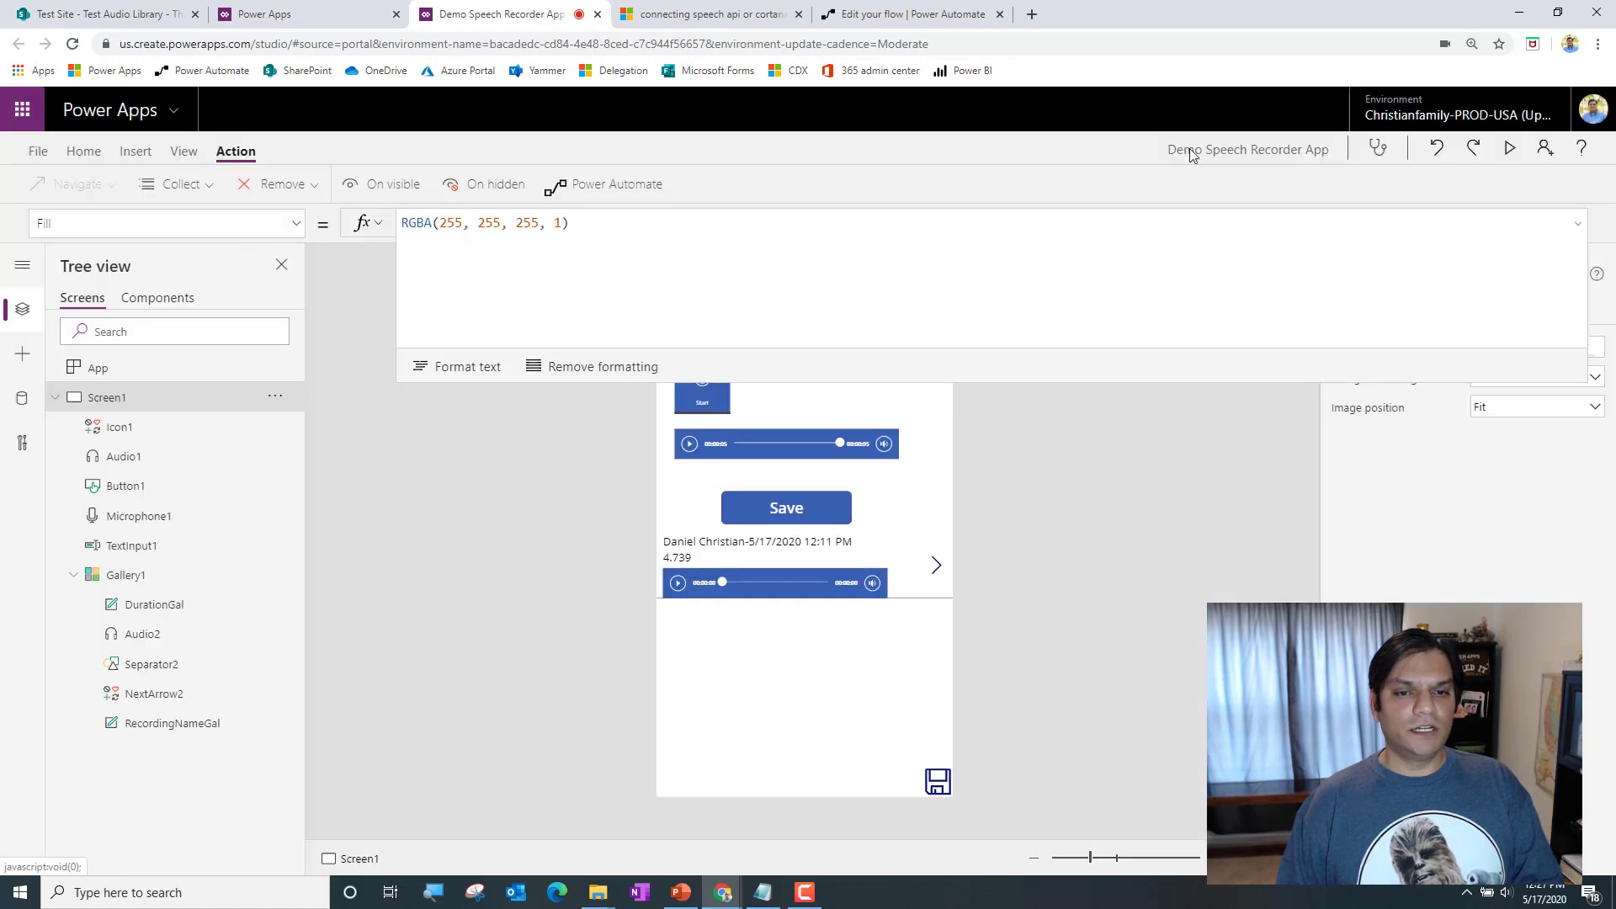
Preview the app, play part of the collected recording in the gallery, and send it to SharePoint with the save icon
{"action": "left_click", "coordinate": [1511, 152]}
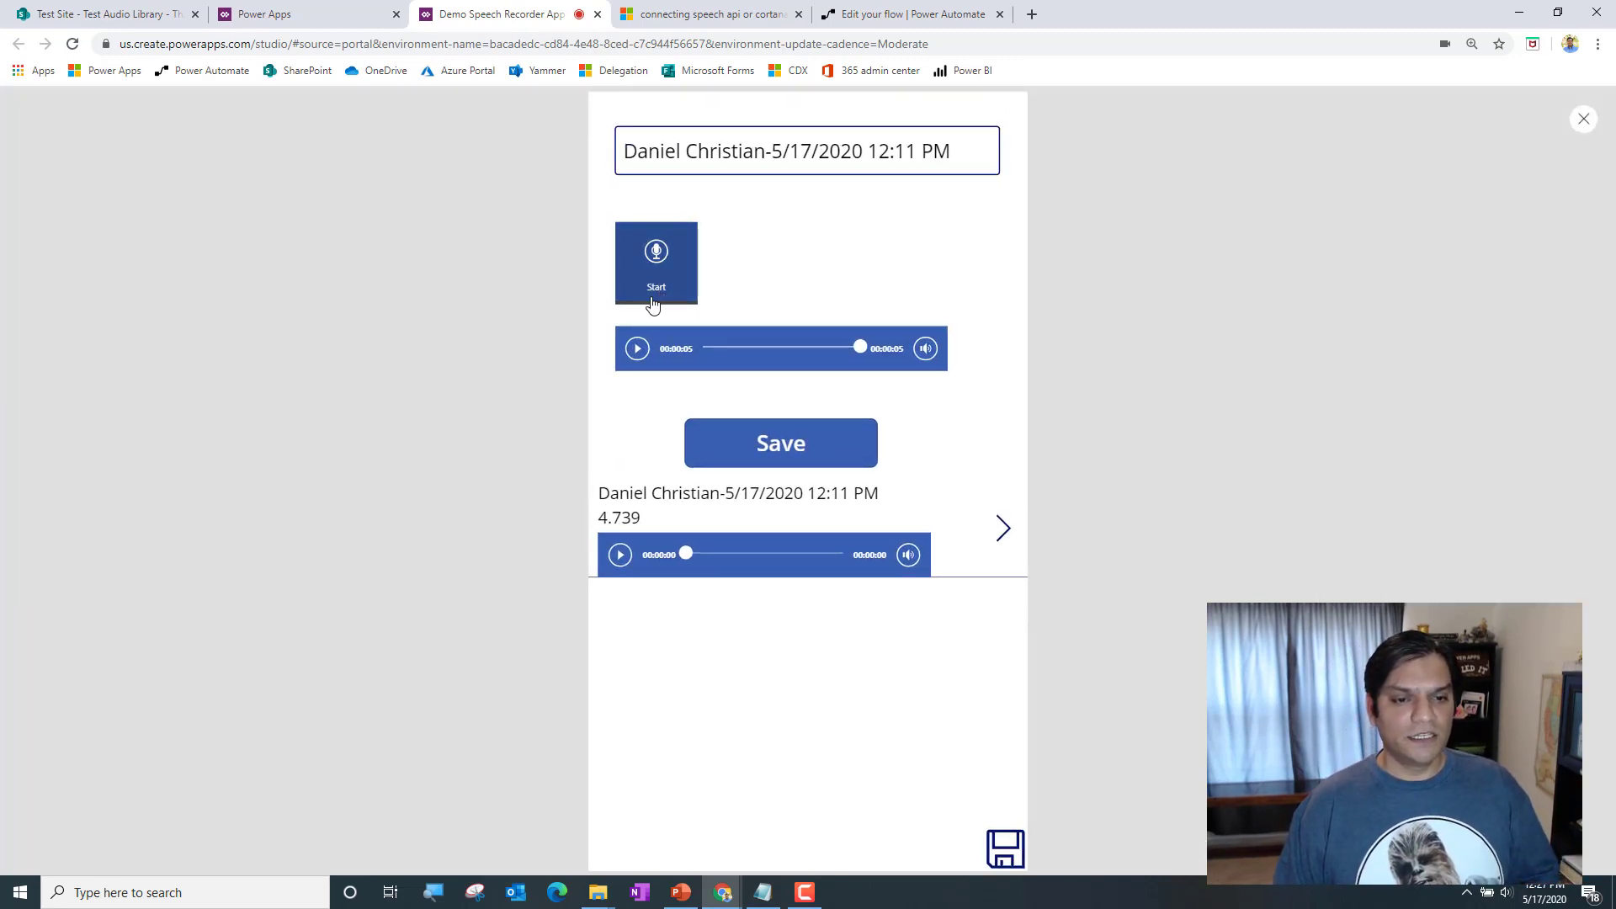
{"action": "mouse_move", "coordinate": [904, 570]}
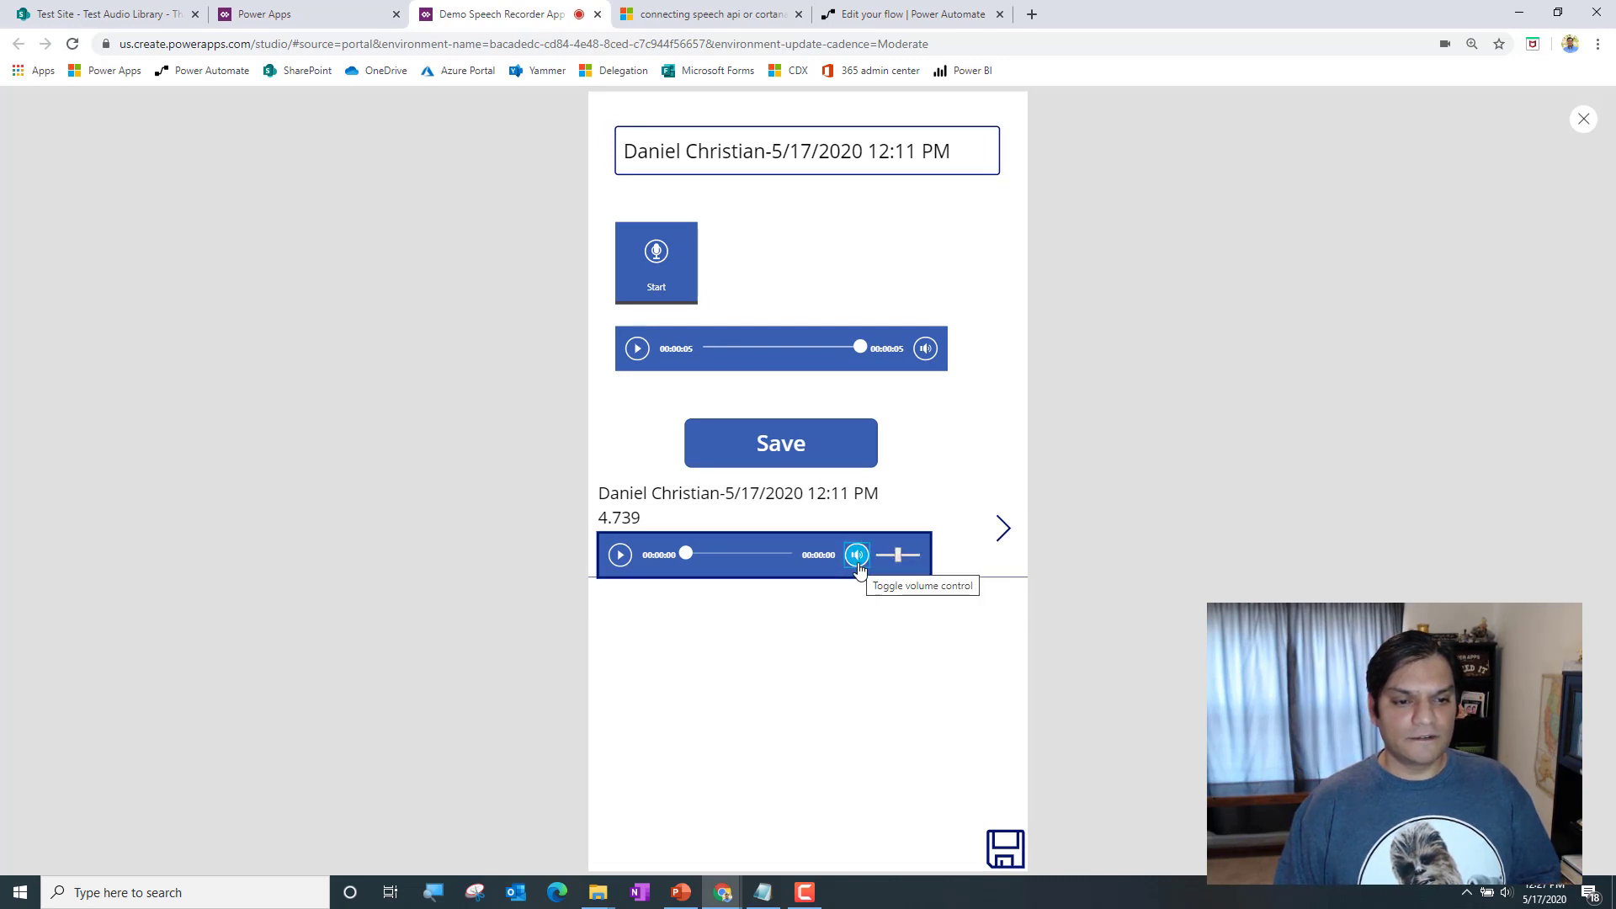
{"action": "left_click", "coordinate": [621, 555]}
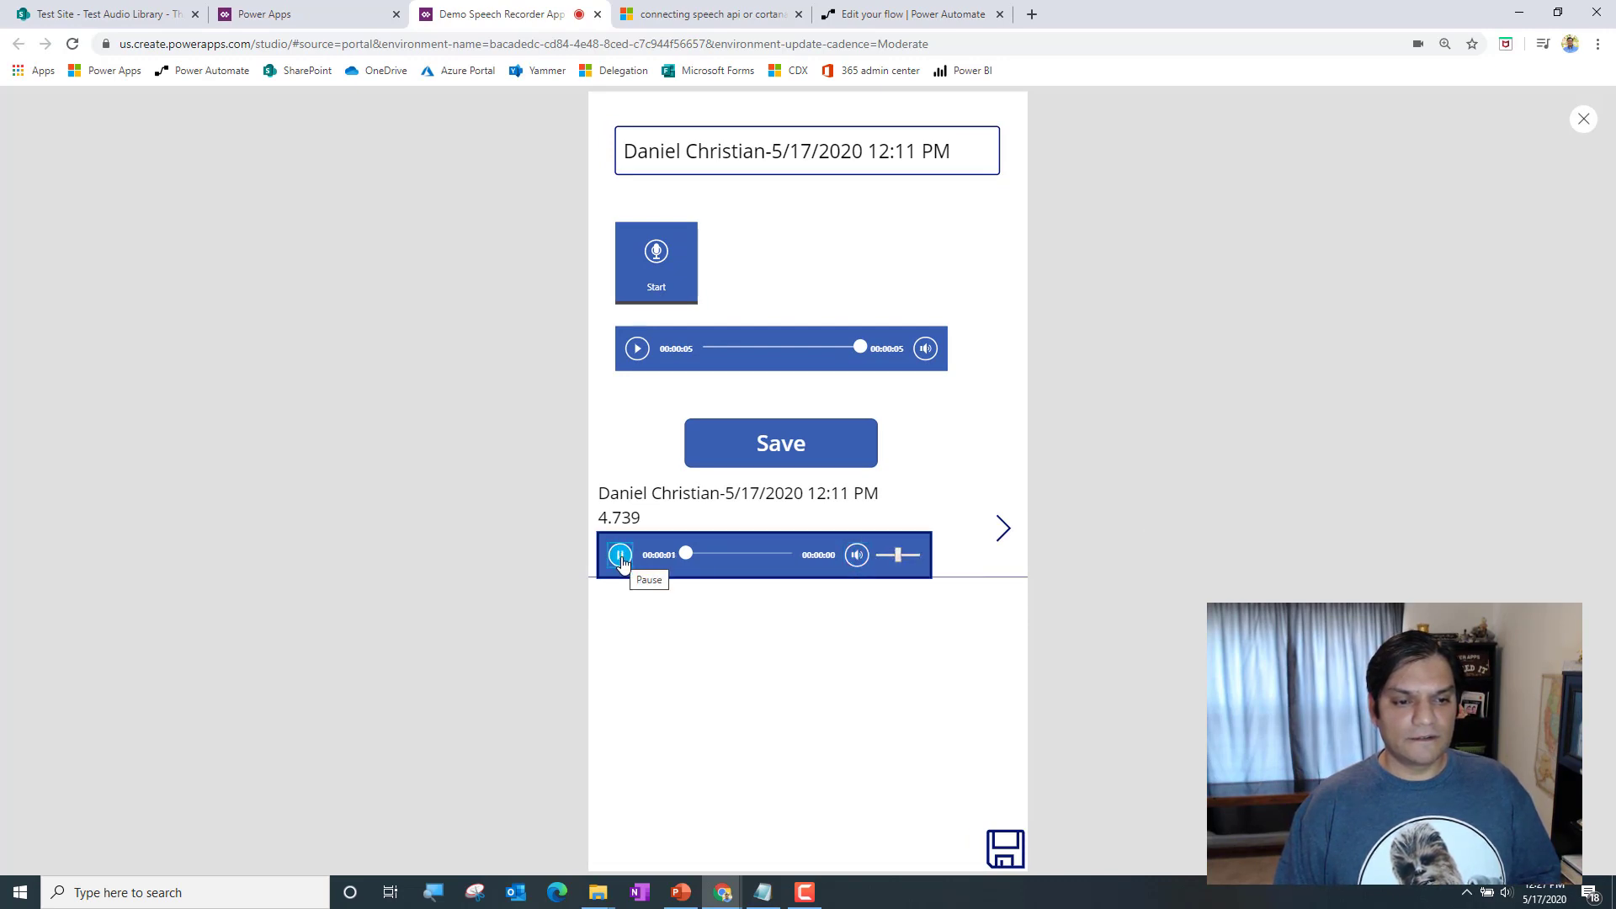
{"action": "left_click", "coordinate": [621, 555]}
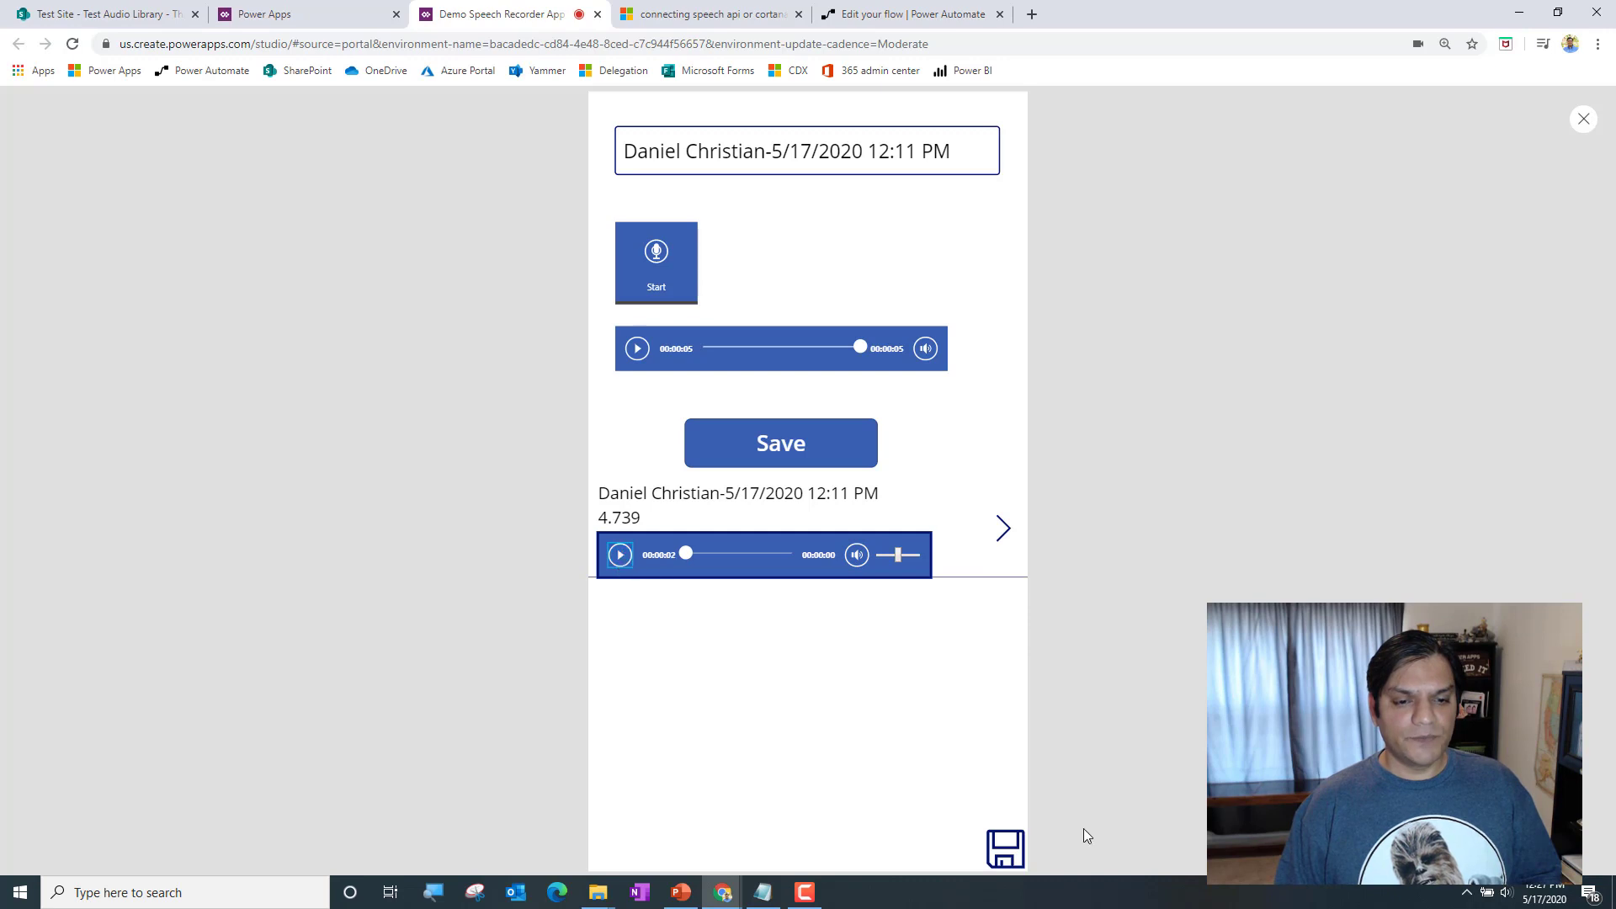
{"action": "left_click", "coordinate": [1021, 857]}
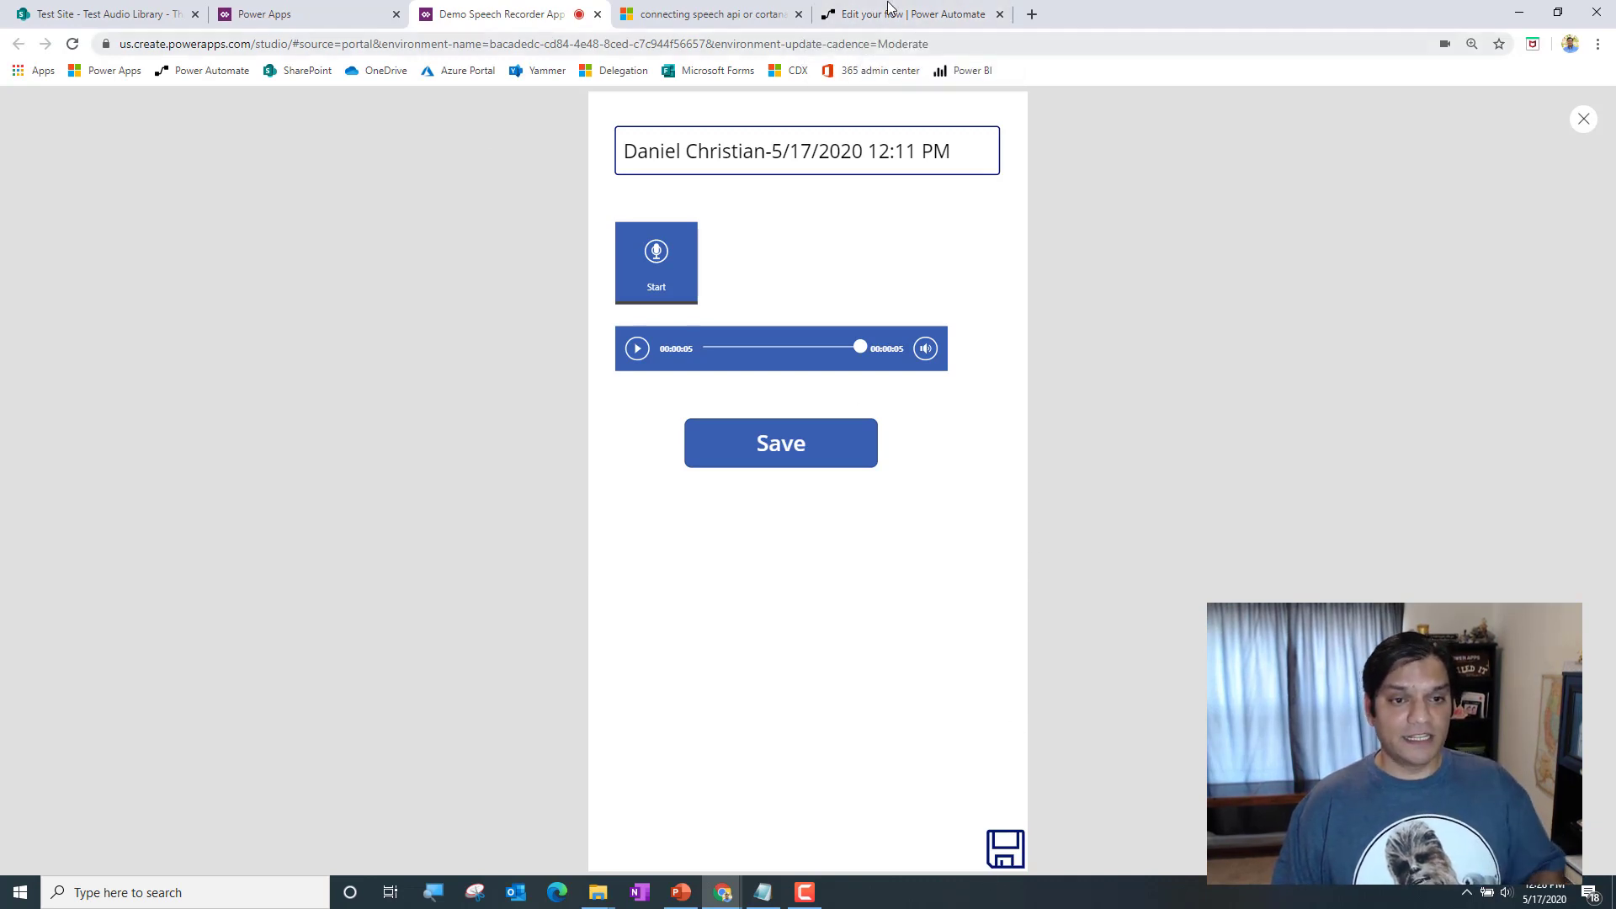
Check the refreshed run history of the Save Audio file to SPO flow, and inspect the uploaded recording in Test Audio Library as a list
{"action": "left_click", "coordinate": [889, 6]}
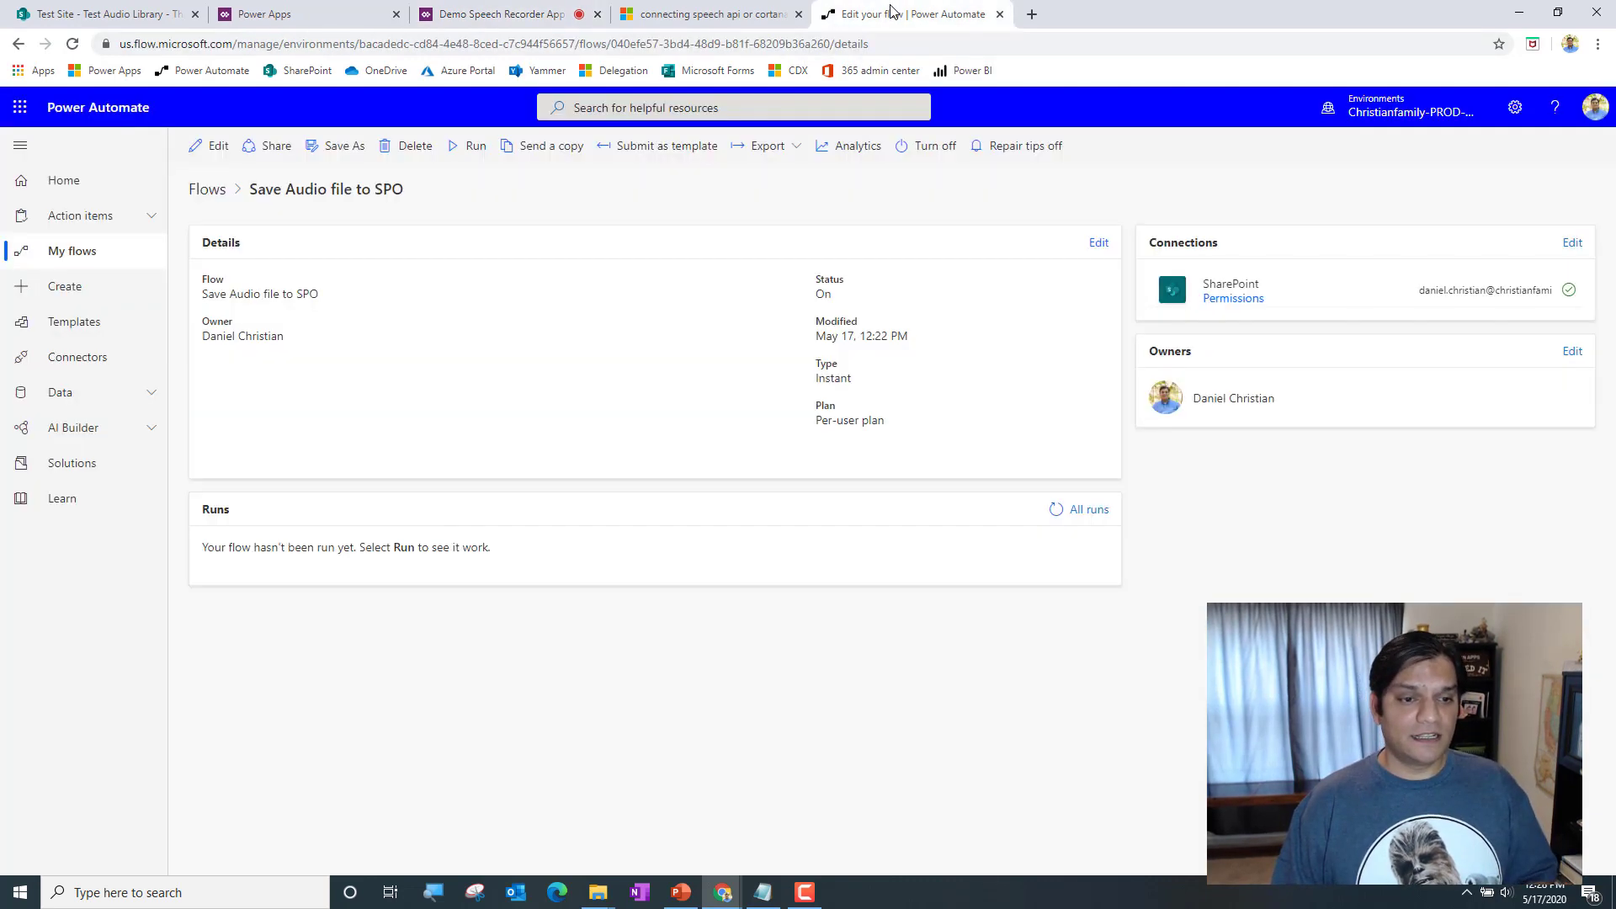
{"action": "left_click", "coordinate": [74, 44]}
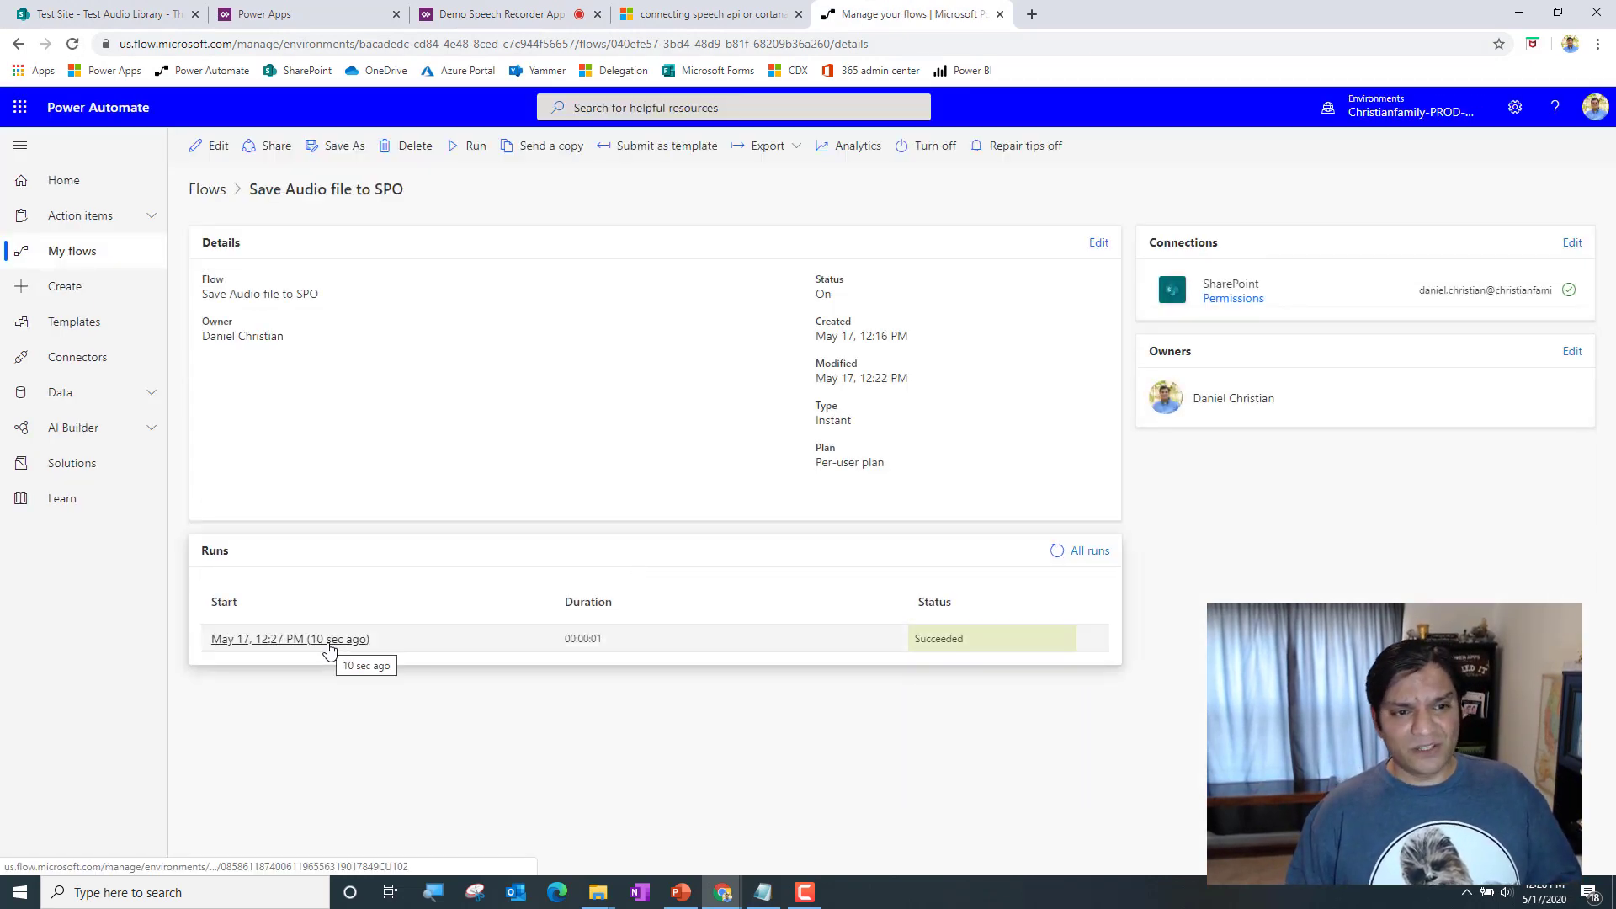
{"action": "left_click", "coordinate": [109, 15]}
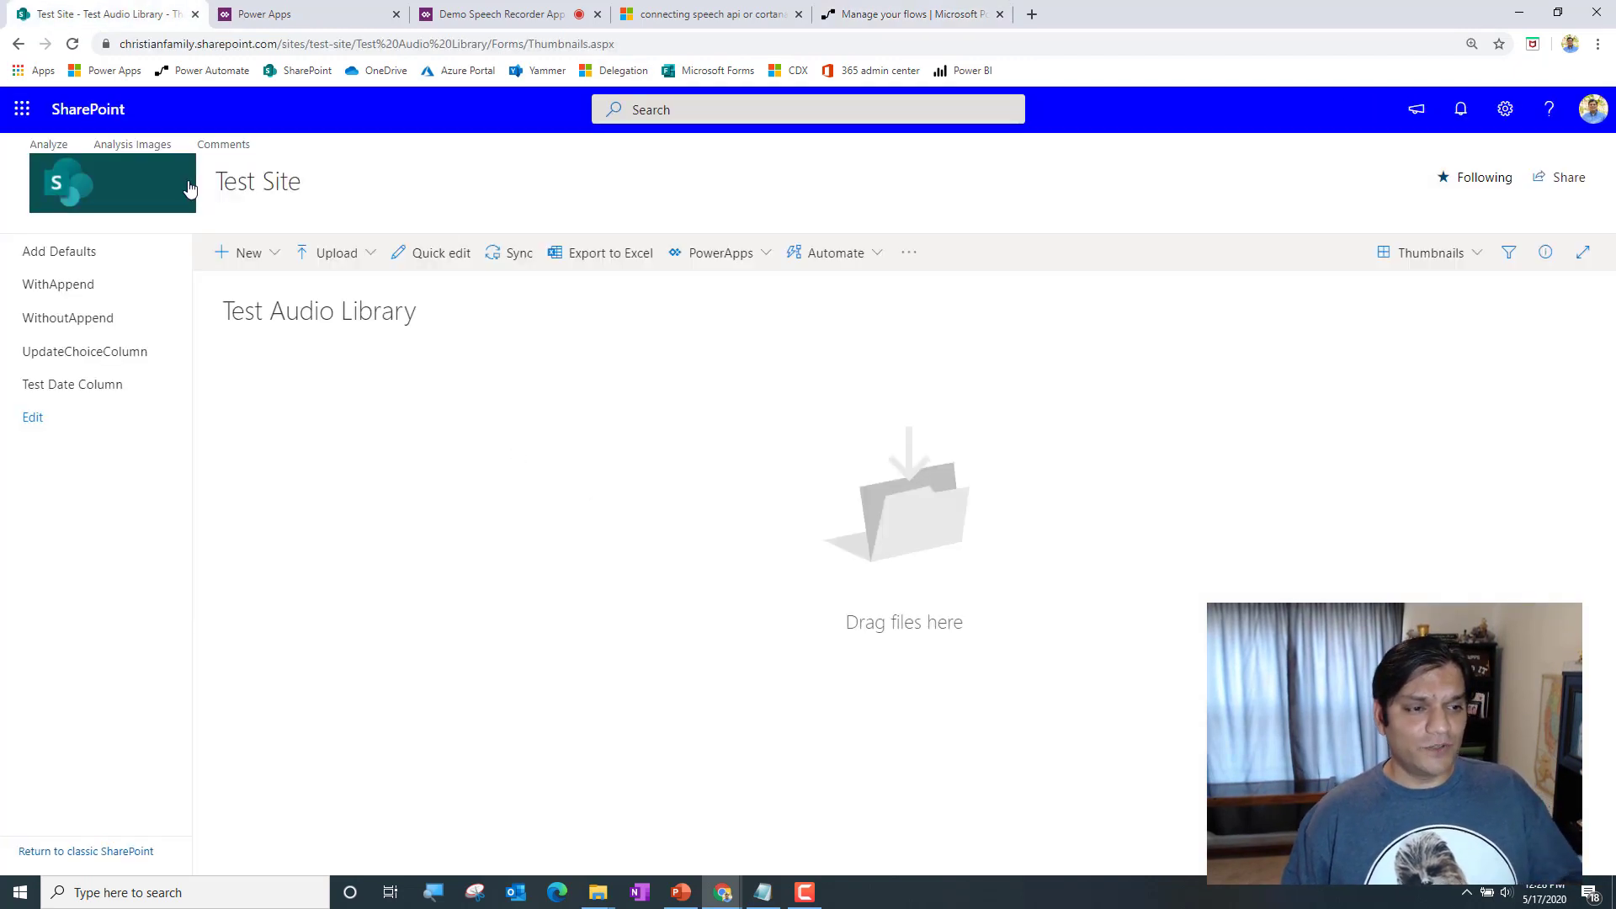
{"action": "left_click", "coordinate": [73, 44]}
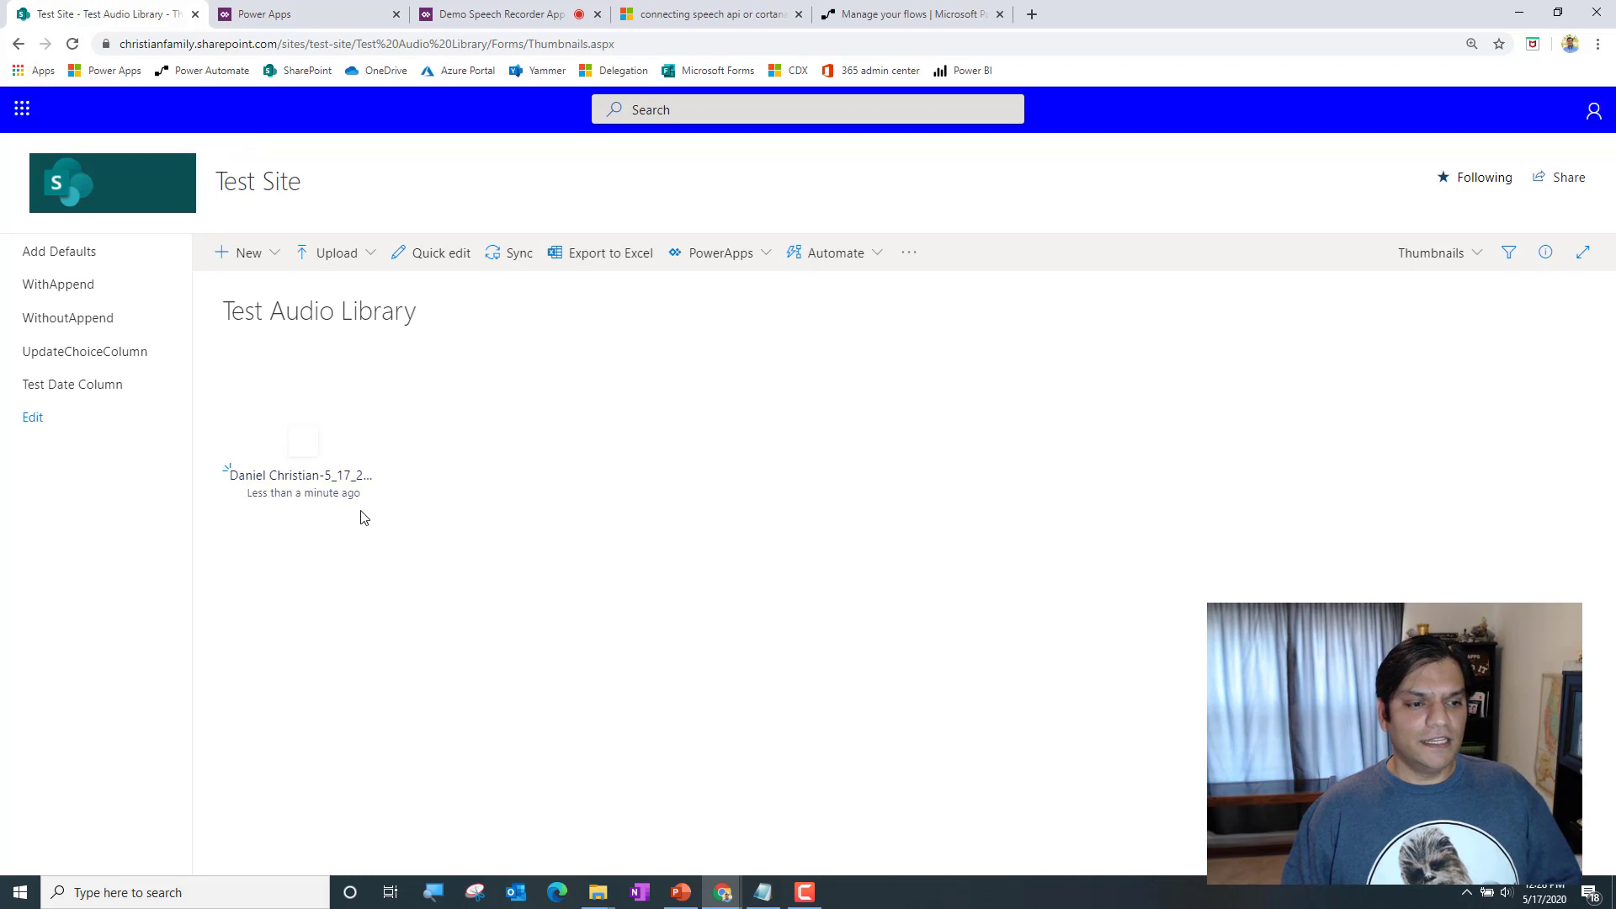
{"action": "mouse_move", "coordinate": [306, 423]}
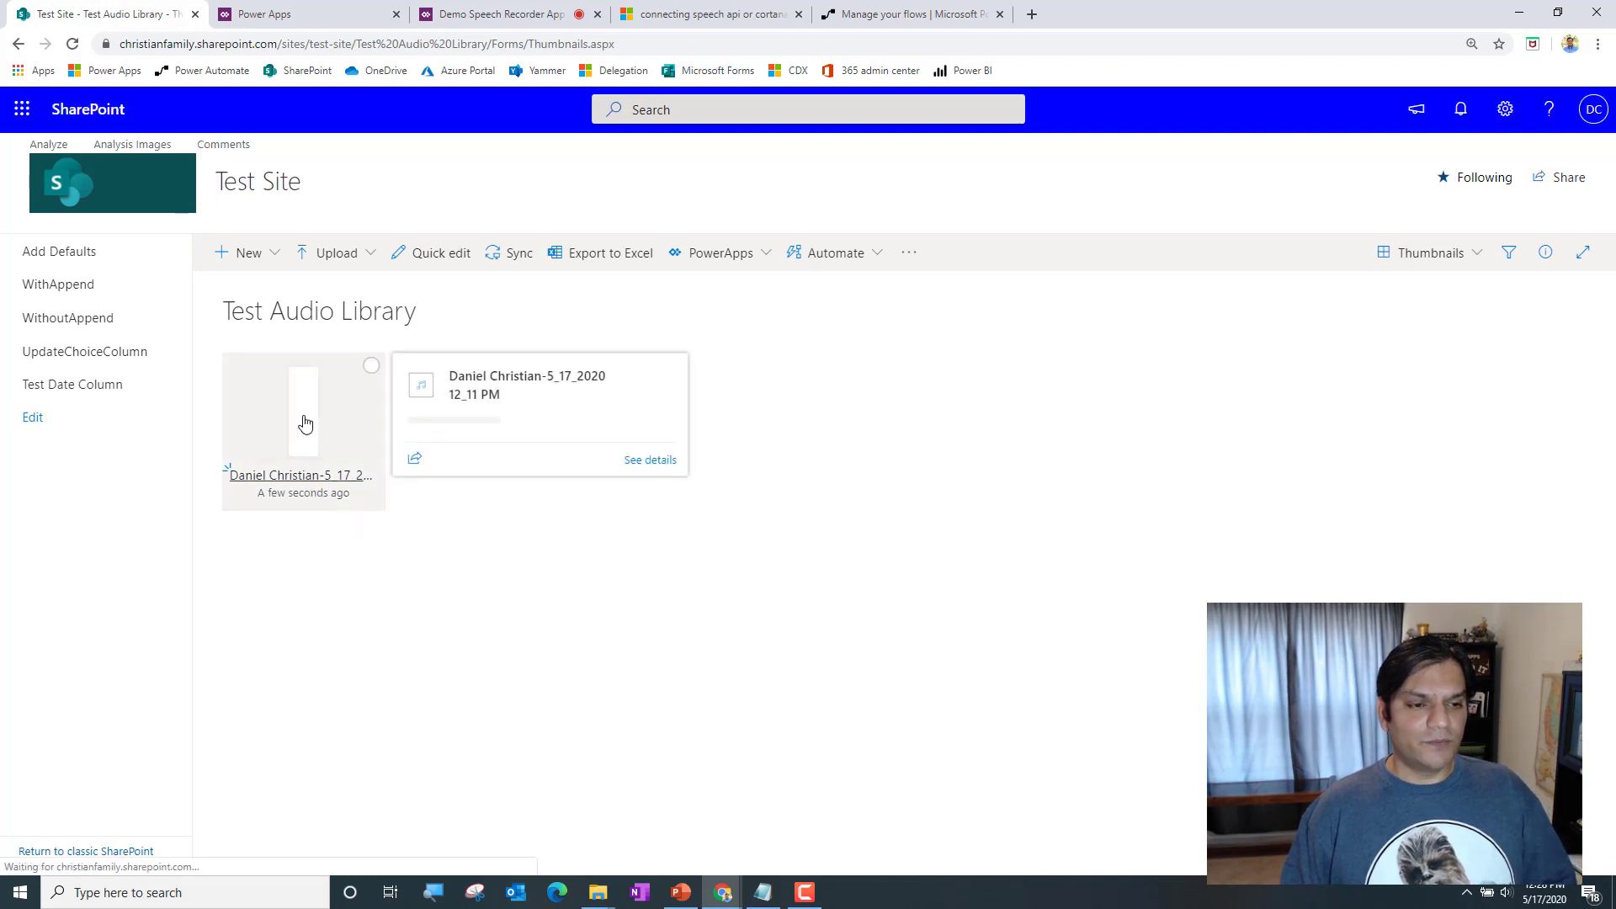
{"action": "left_click", "coordinate": [1454, 271]}
{"action": "left_click", "coordinate": [1435, 282]}
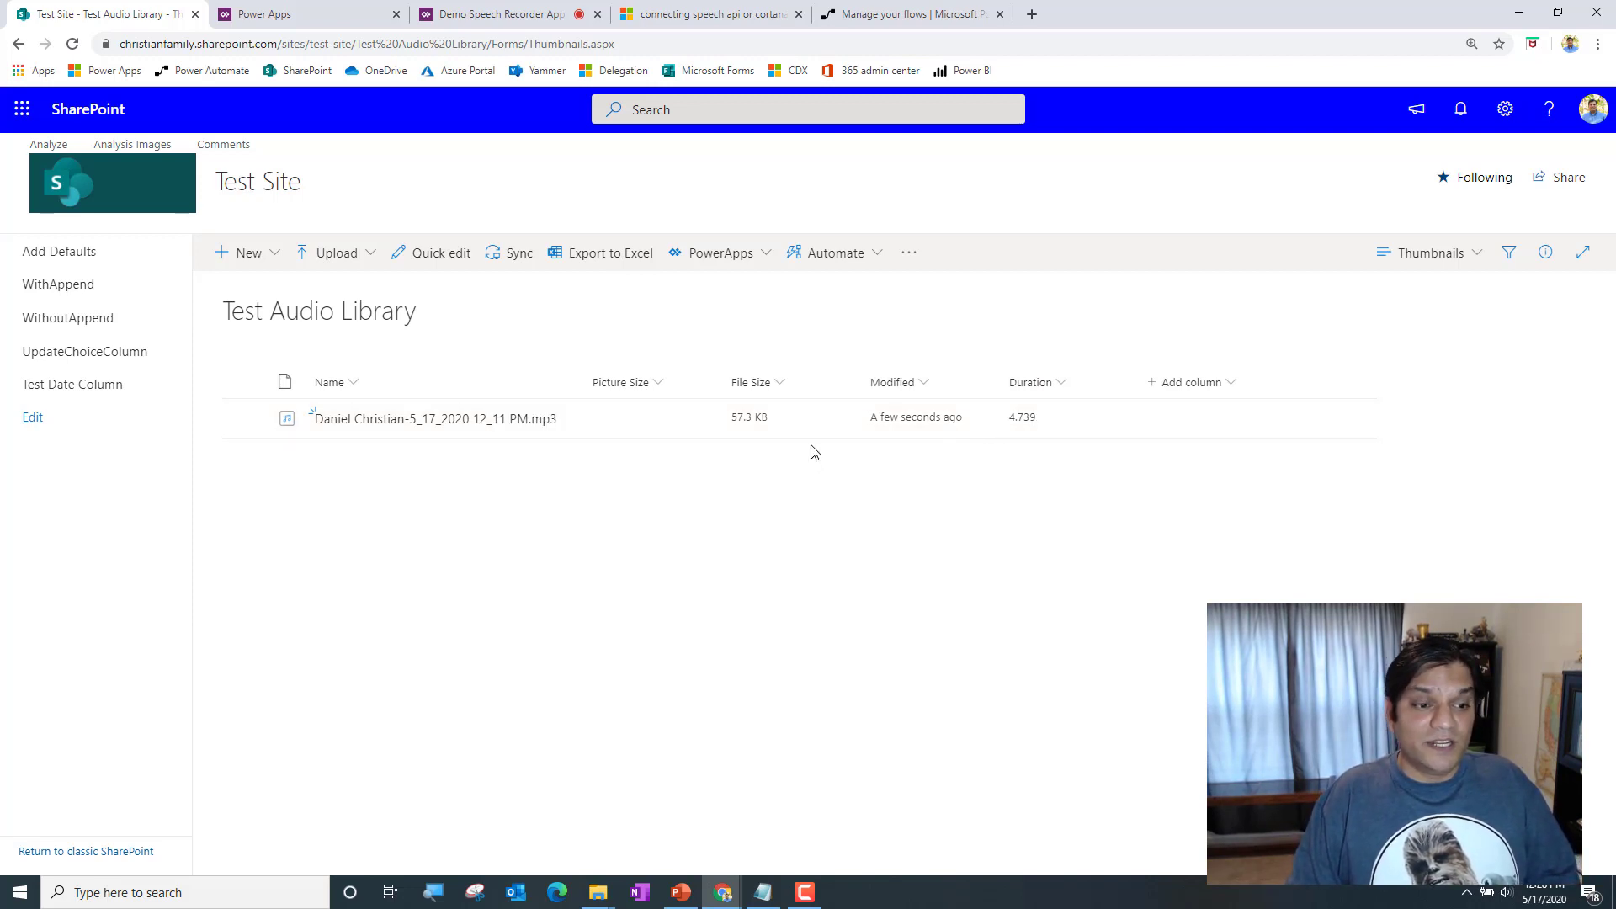
Return to the app preview, record a clip of about 7 seconds, play it back, and add it to the collection
{"action": "left_click", "coordinate": [863, 12]}
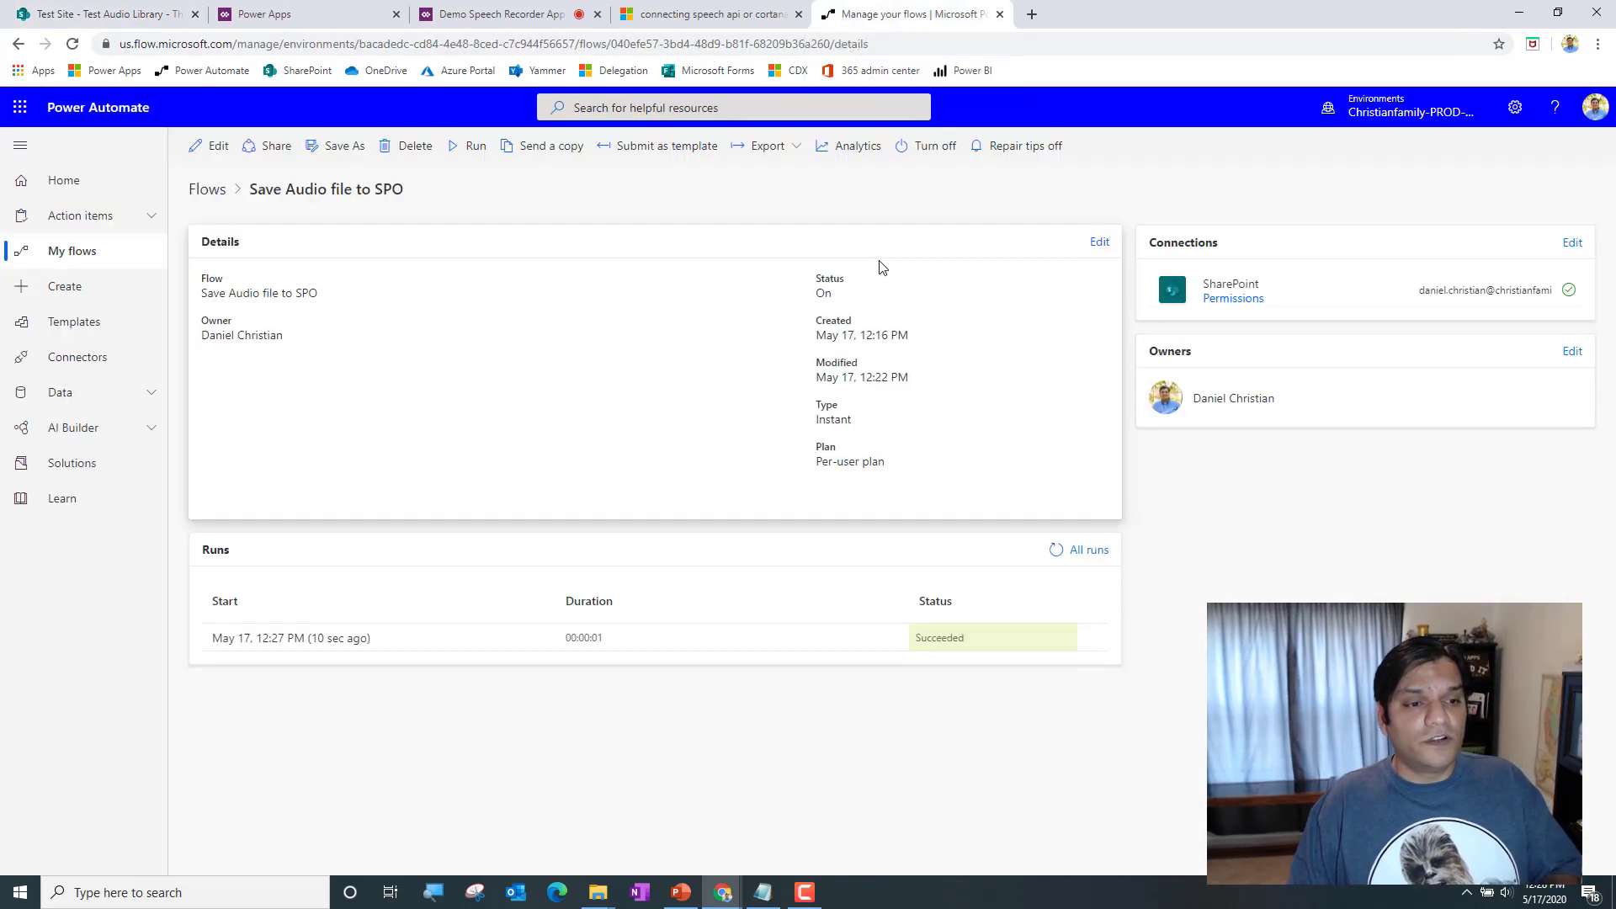
{"action": "left_click", "coordinate": [172, 23]}
{"action": "left_click", "coordinate": [224, 23]}
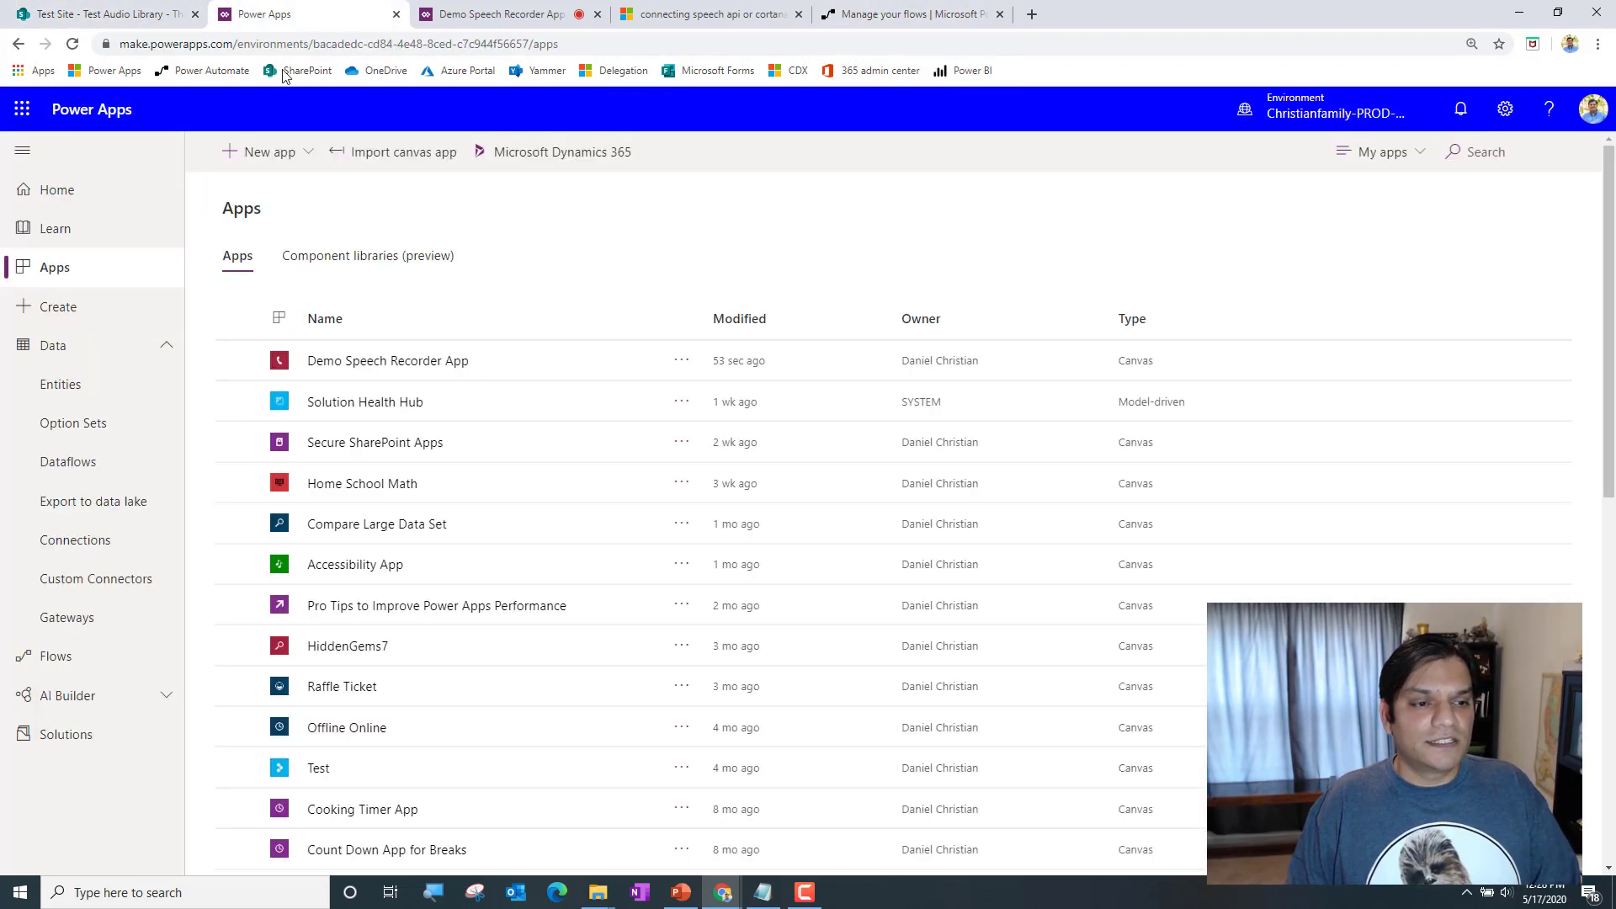
{"action": "left_click", "coordinate": [505, 16]}
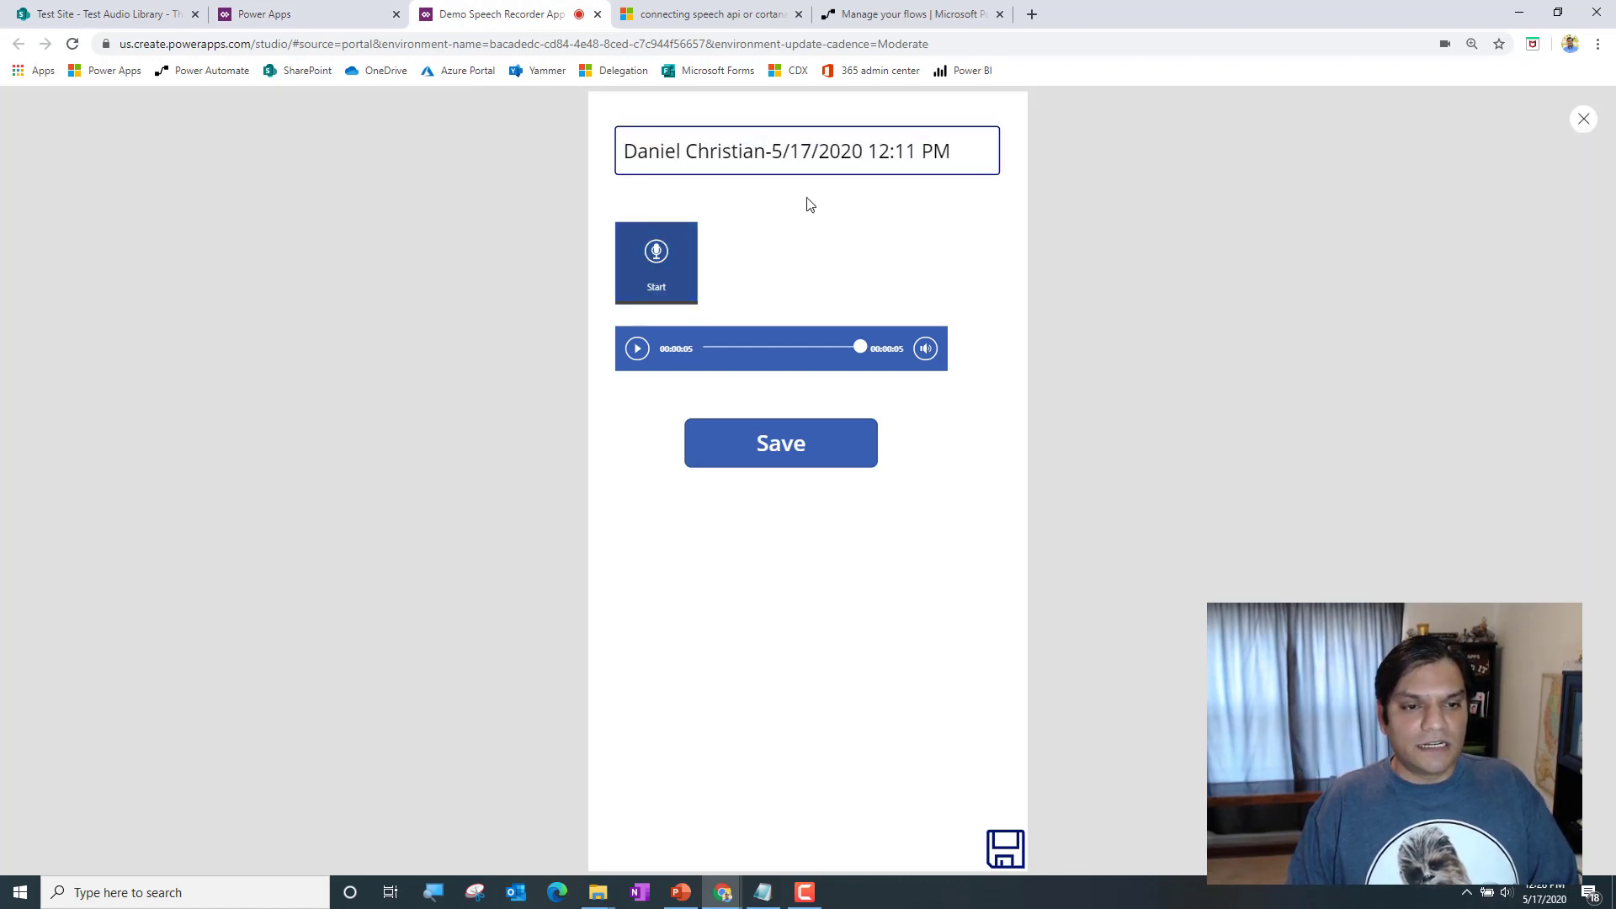
{"action": "left_click", "coordinate": [655, 254]}
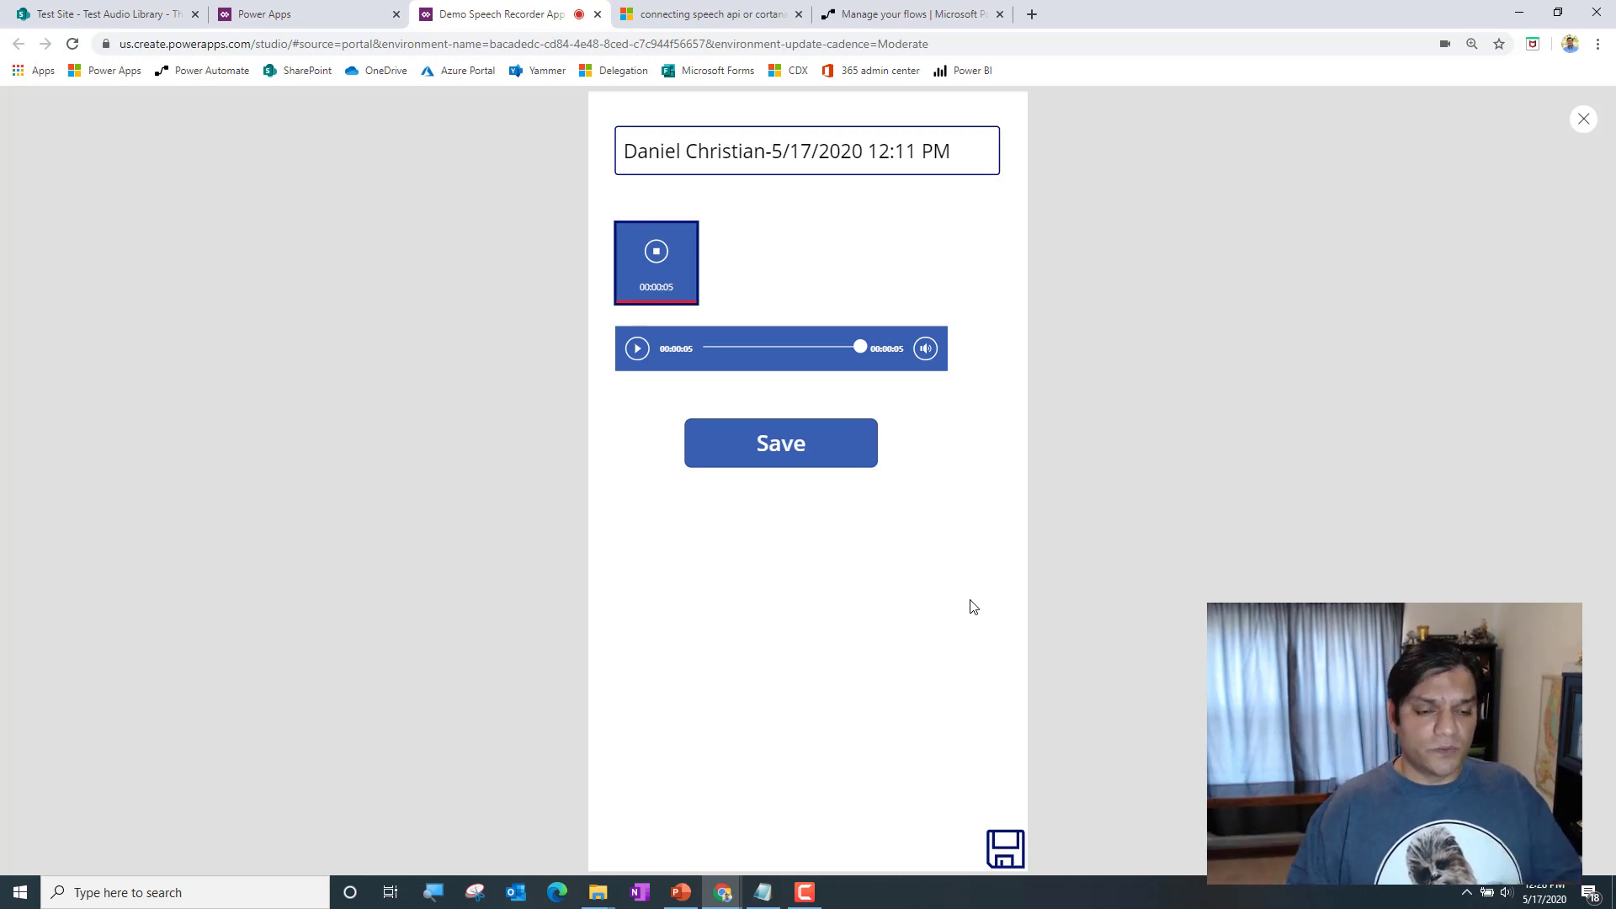
{"action": "left_click", "coordinate": [665, 271]}
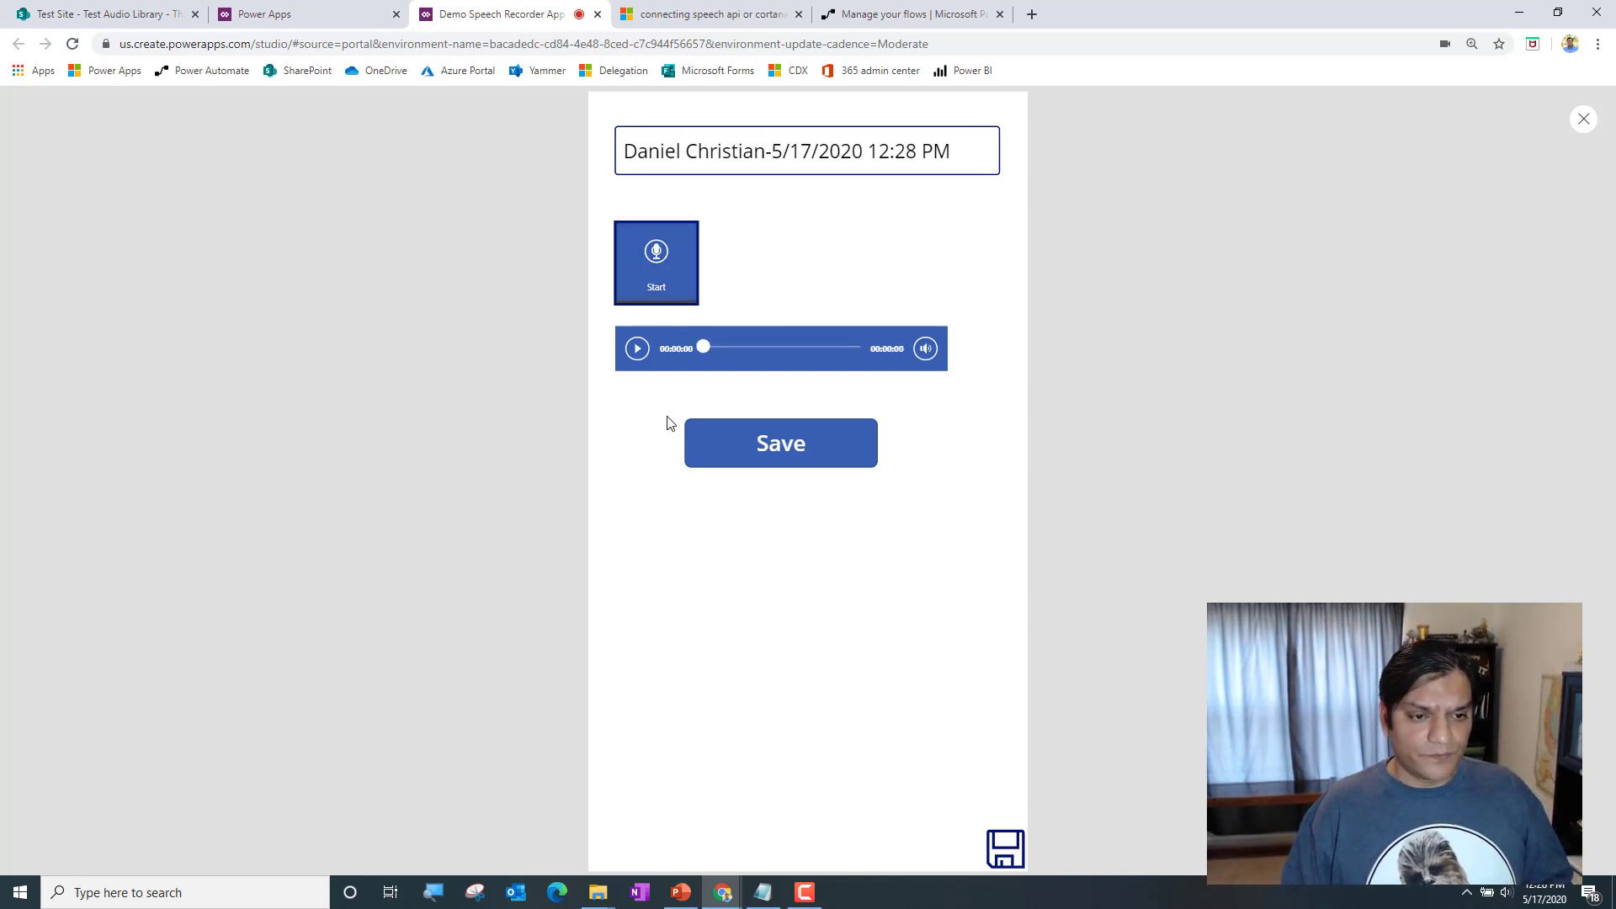
{"action": "left_click", "coordinate": [646, 350]}
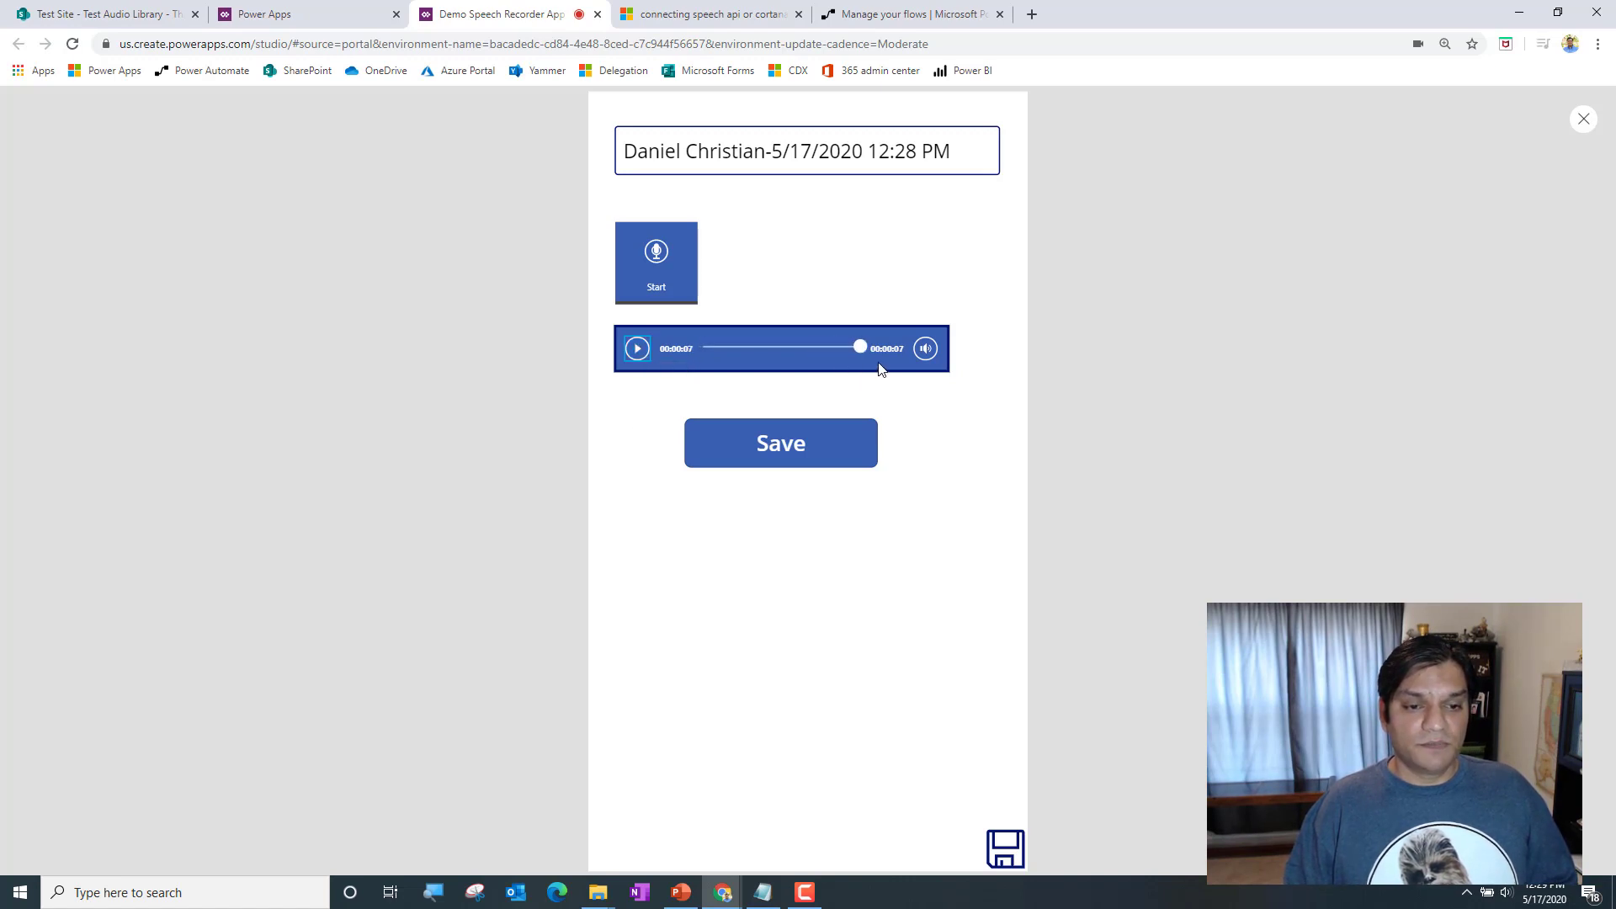
{"action": "left_click", "coordinate": [825, 450]}
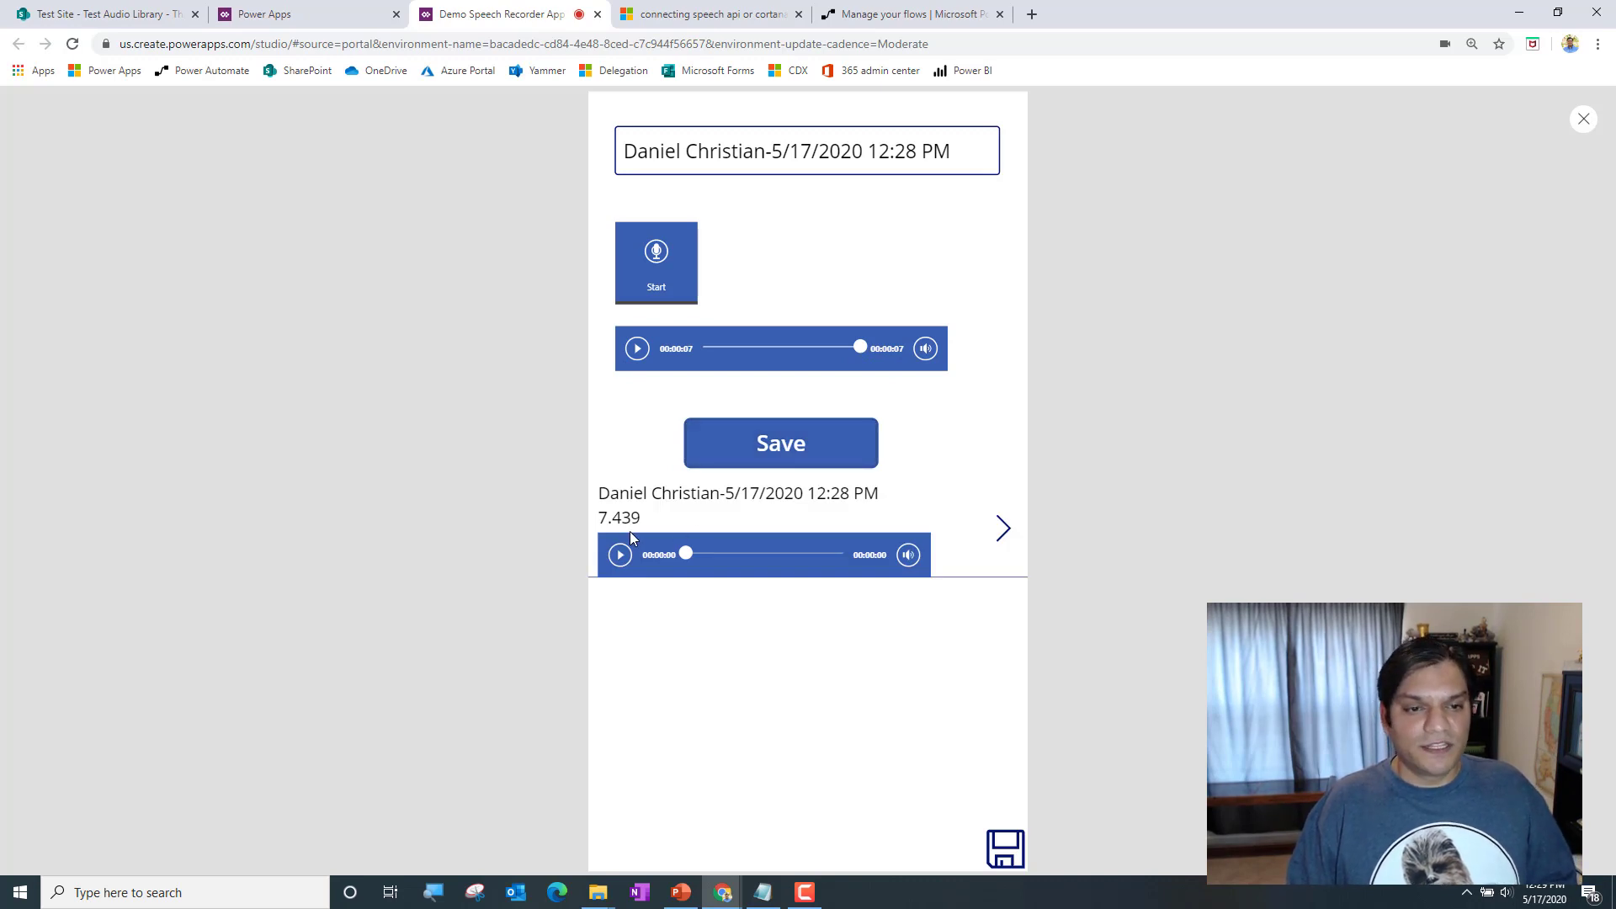
Record a second clip of about 5 seconds, play it back, and add it to the gallery's collection
{"action": "left_click", "coordinate": [658, 261]}
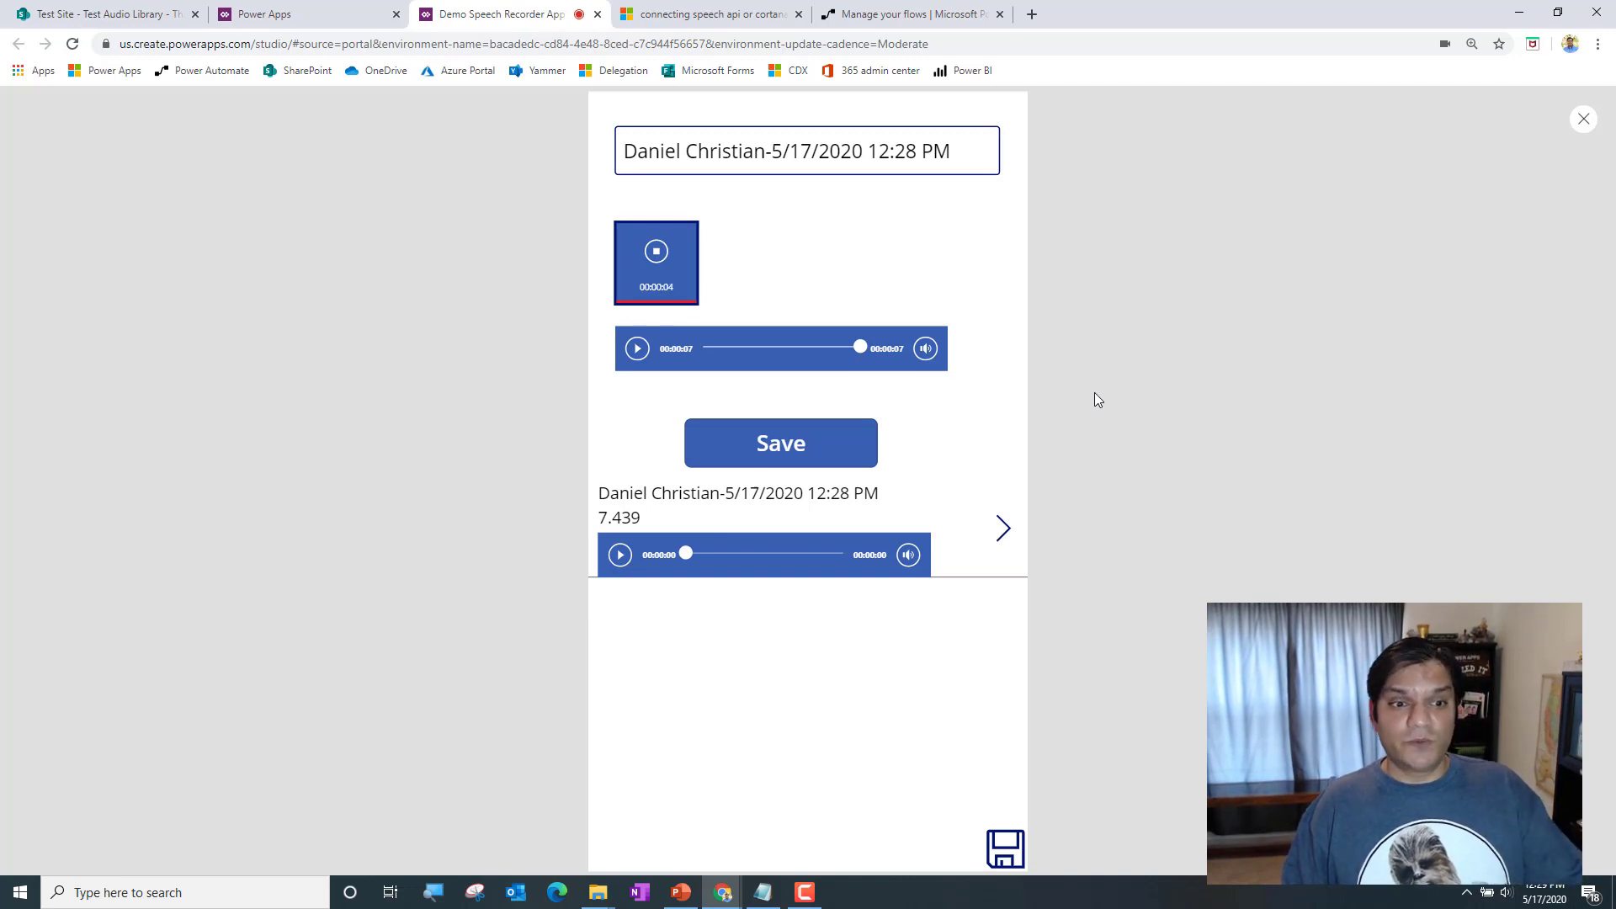
{"action": "left_click", "coordinate": [657, 256]}
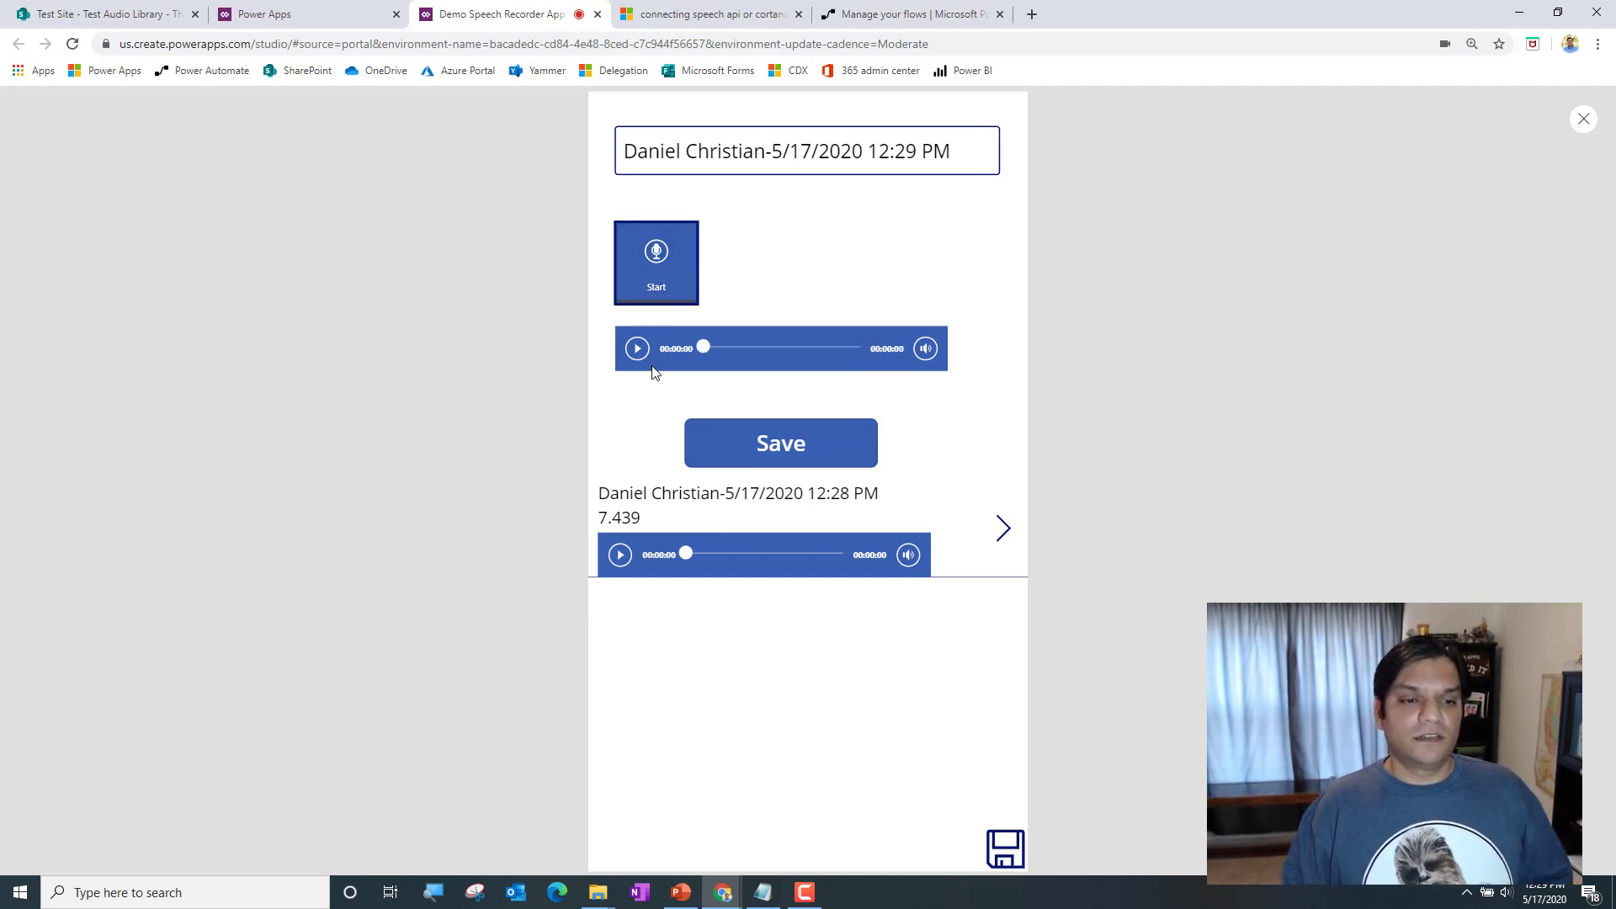
{"action": "left_click", "coordinate": [638, 348]}
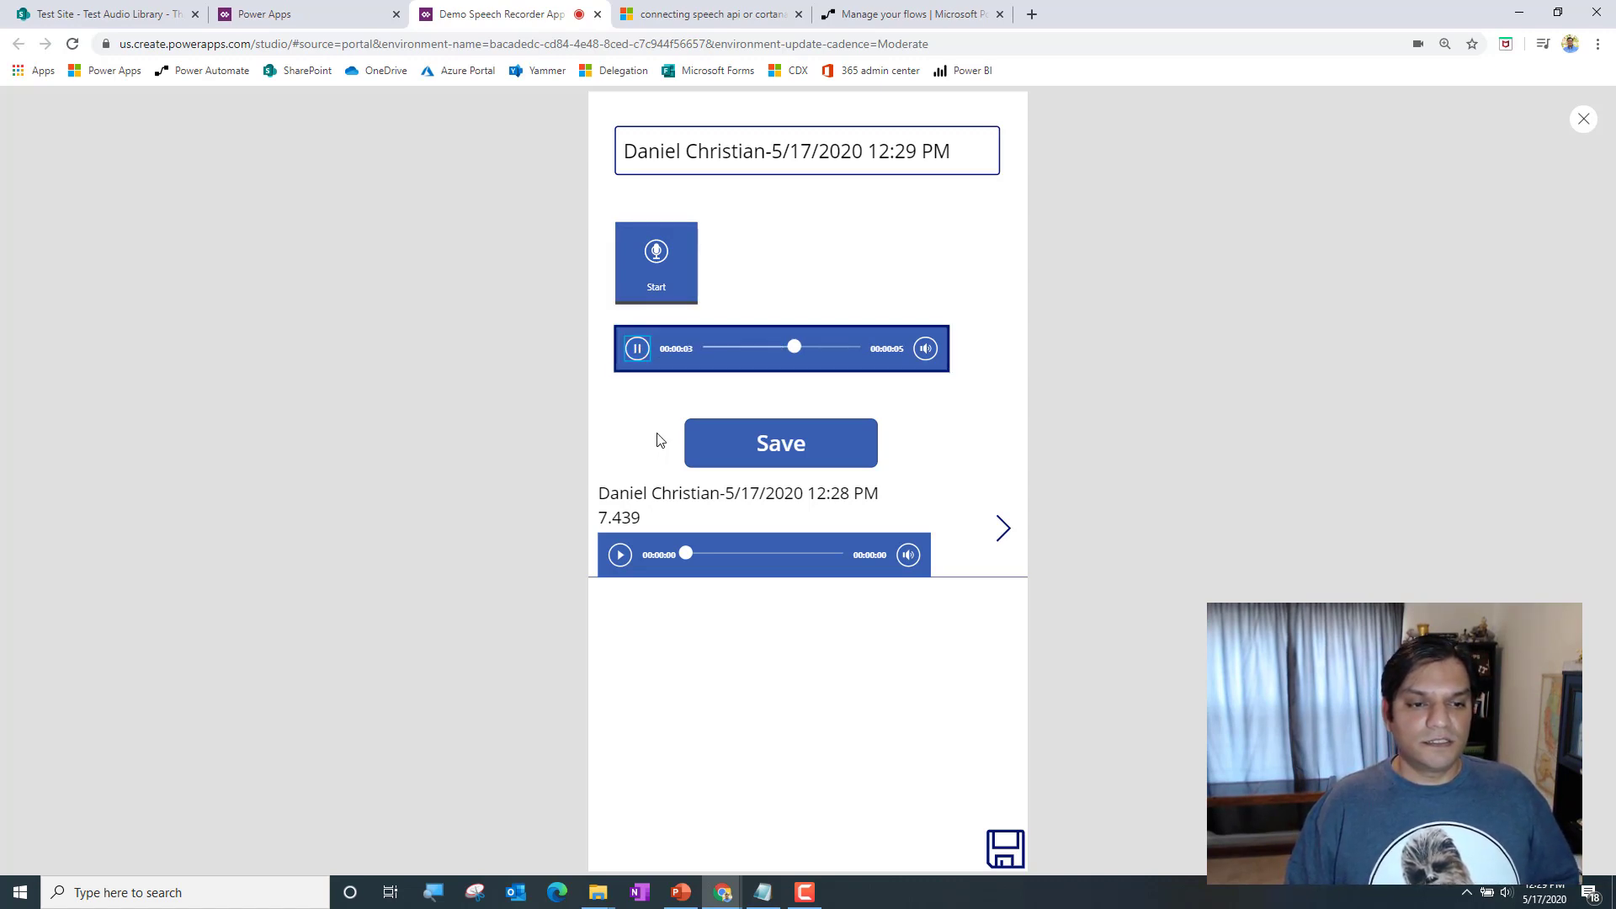
{"action": "left_click", "coordinate": [863, 441]}
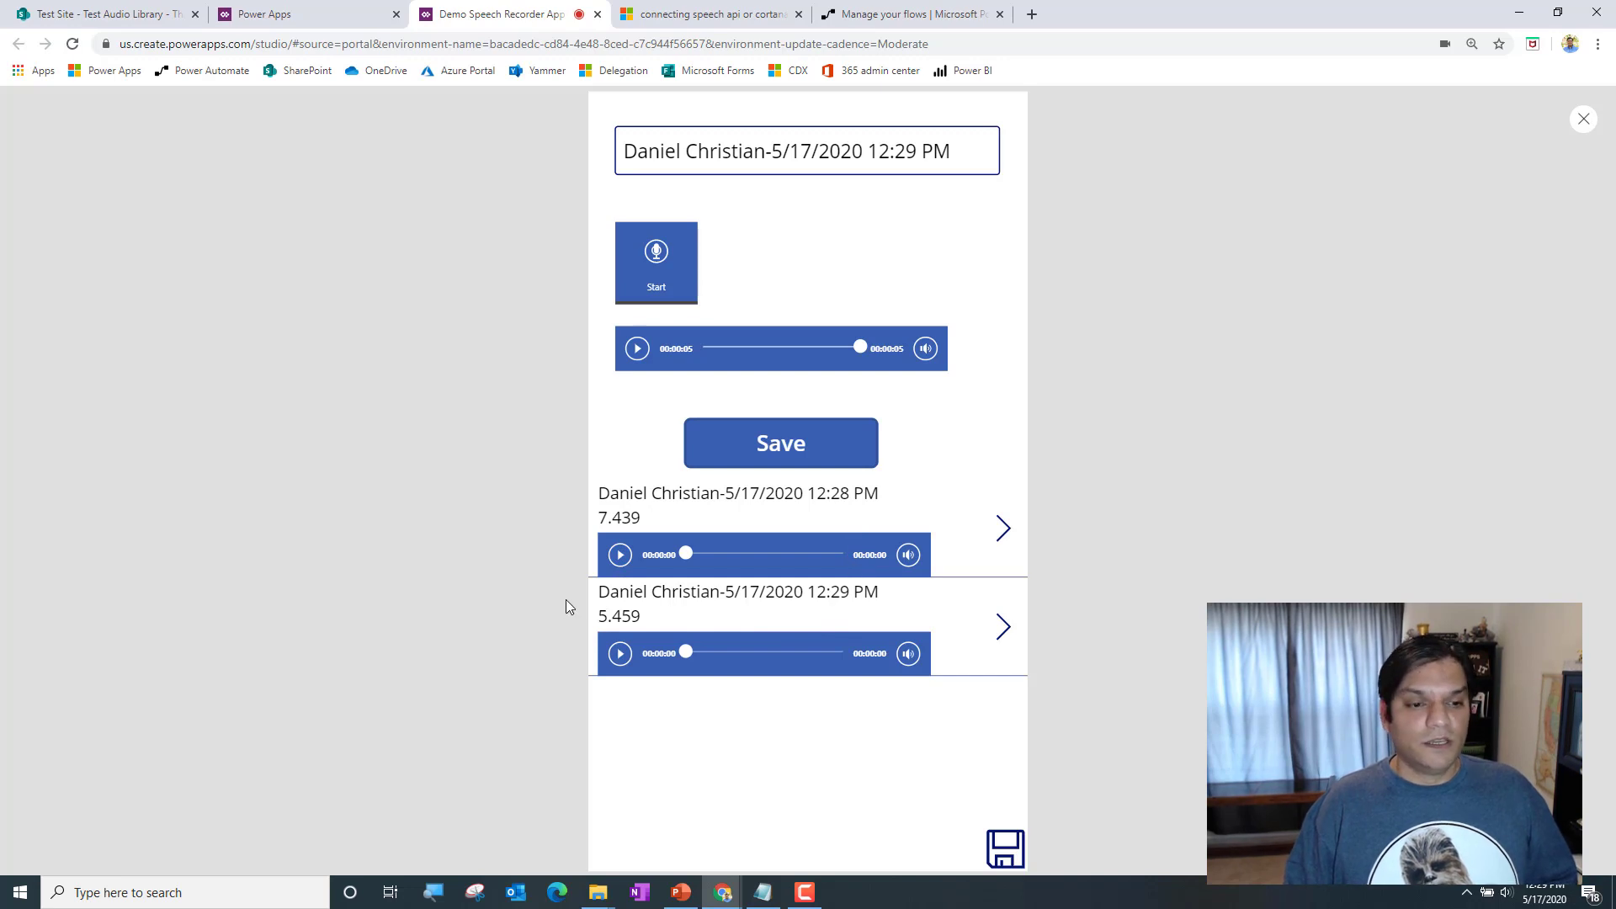
Send both collected recordings to SharePoint with the save icon, and check the refreshed run history of the Save Audio file to SPO flow
{"action": "left_click", "coordinate": [1015, 860]}
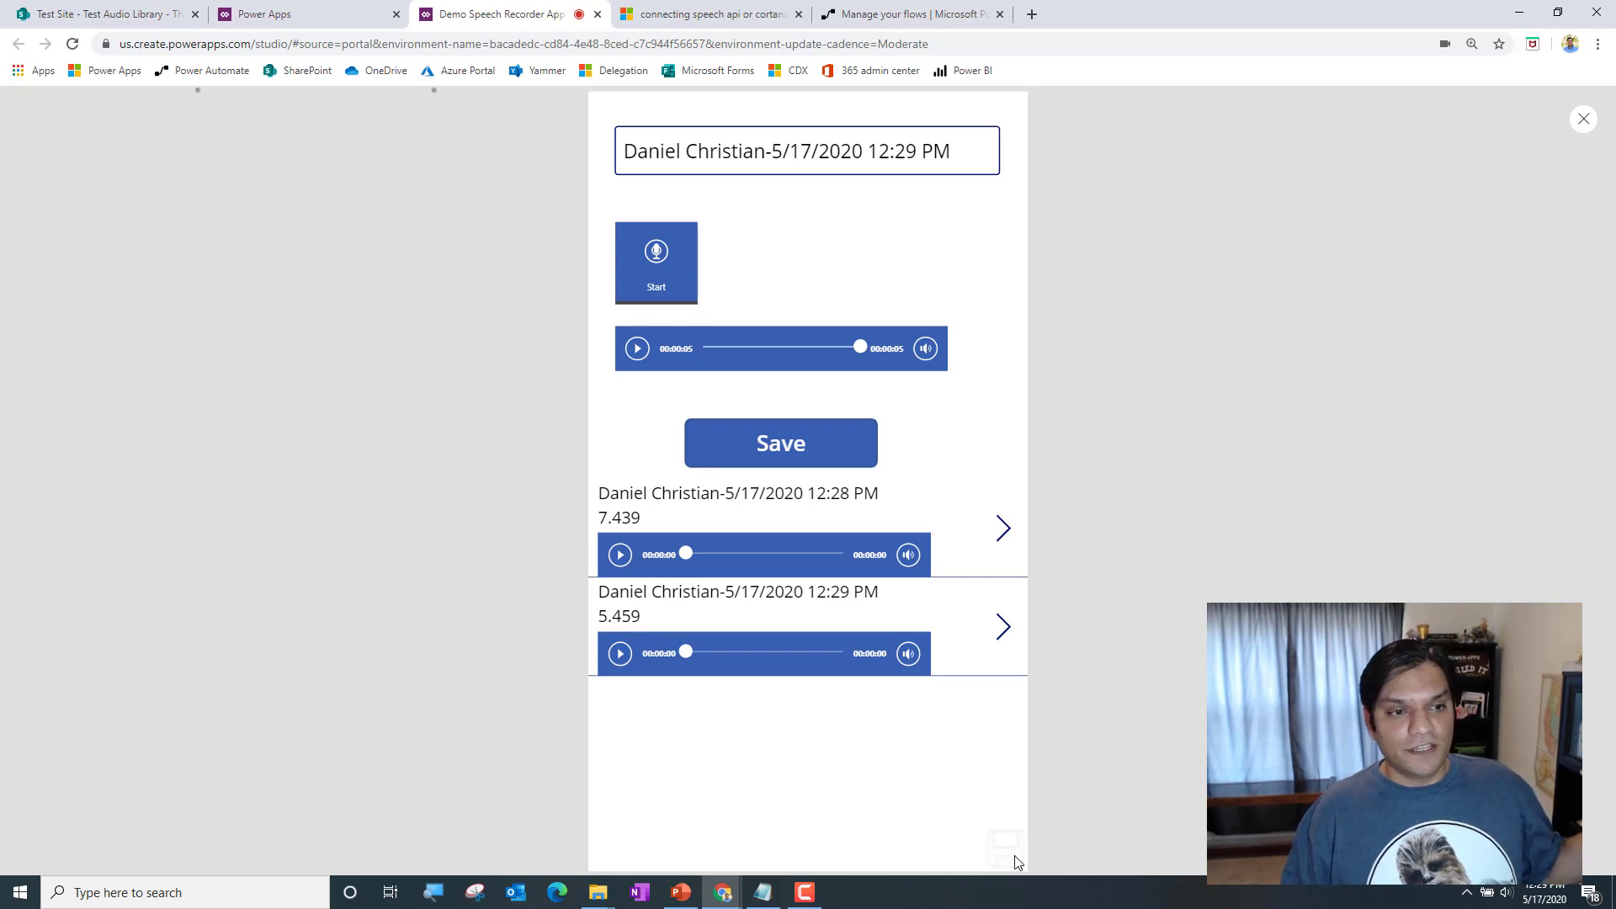
{"action": "left_click", "coordinate": [888, 10]}
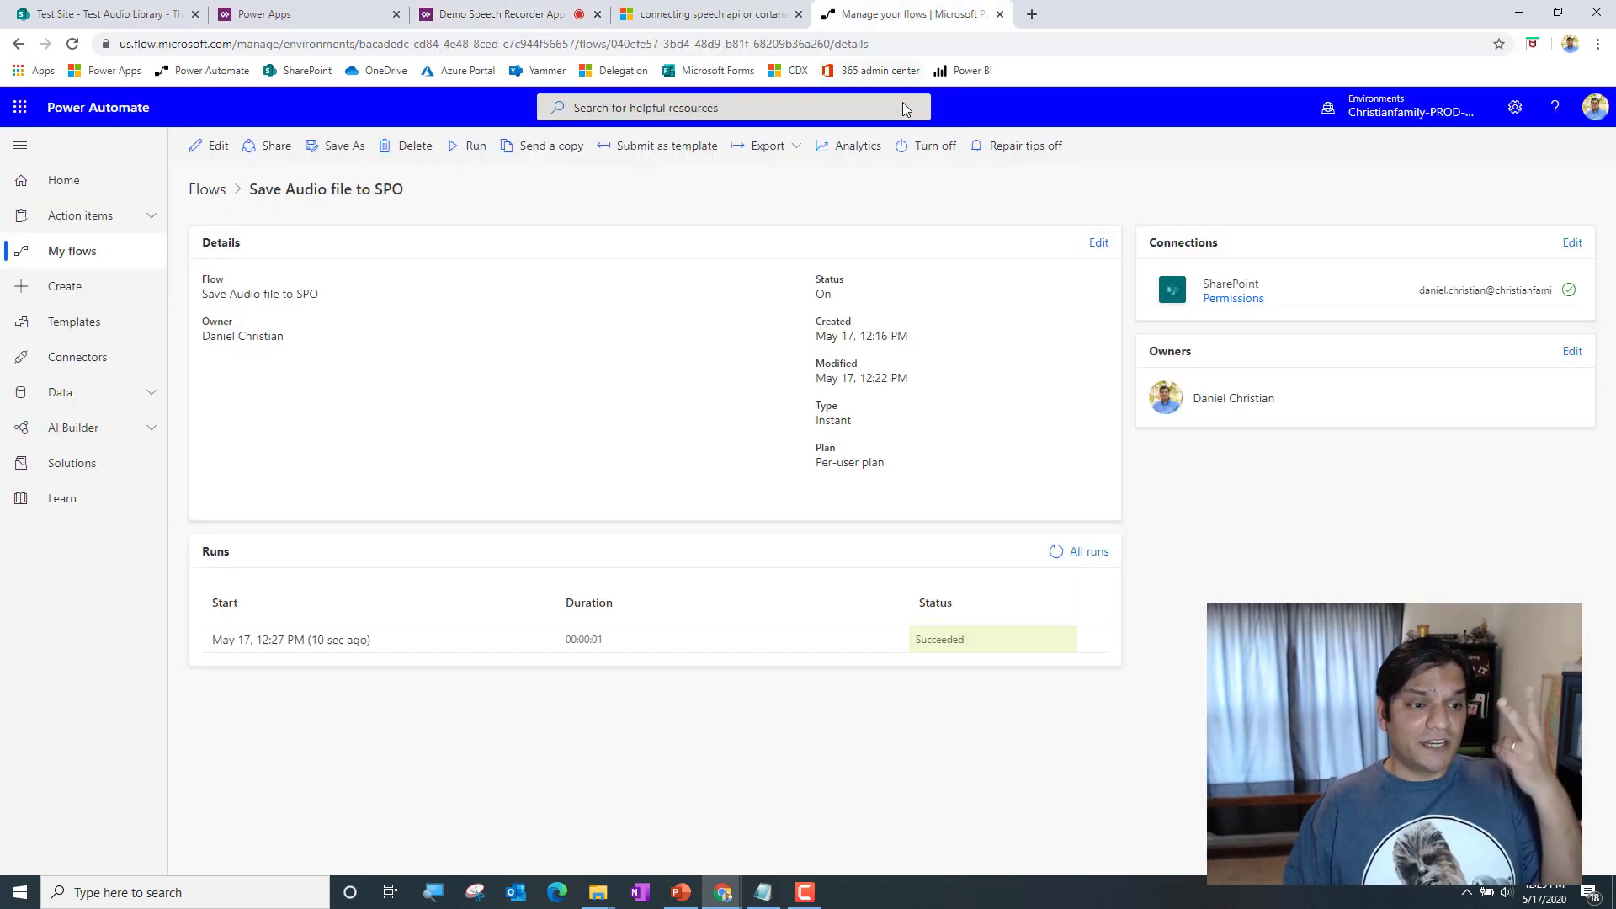
{"action": "left_click", "coordinate": [72, 44]}
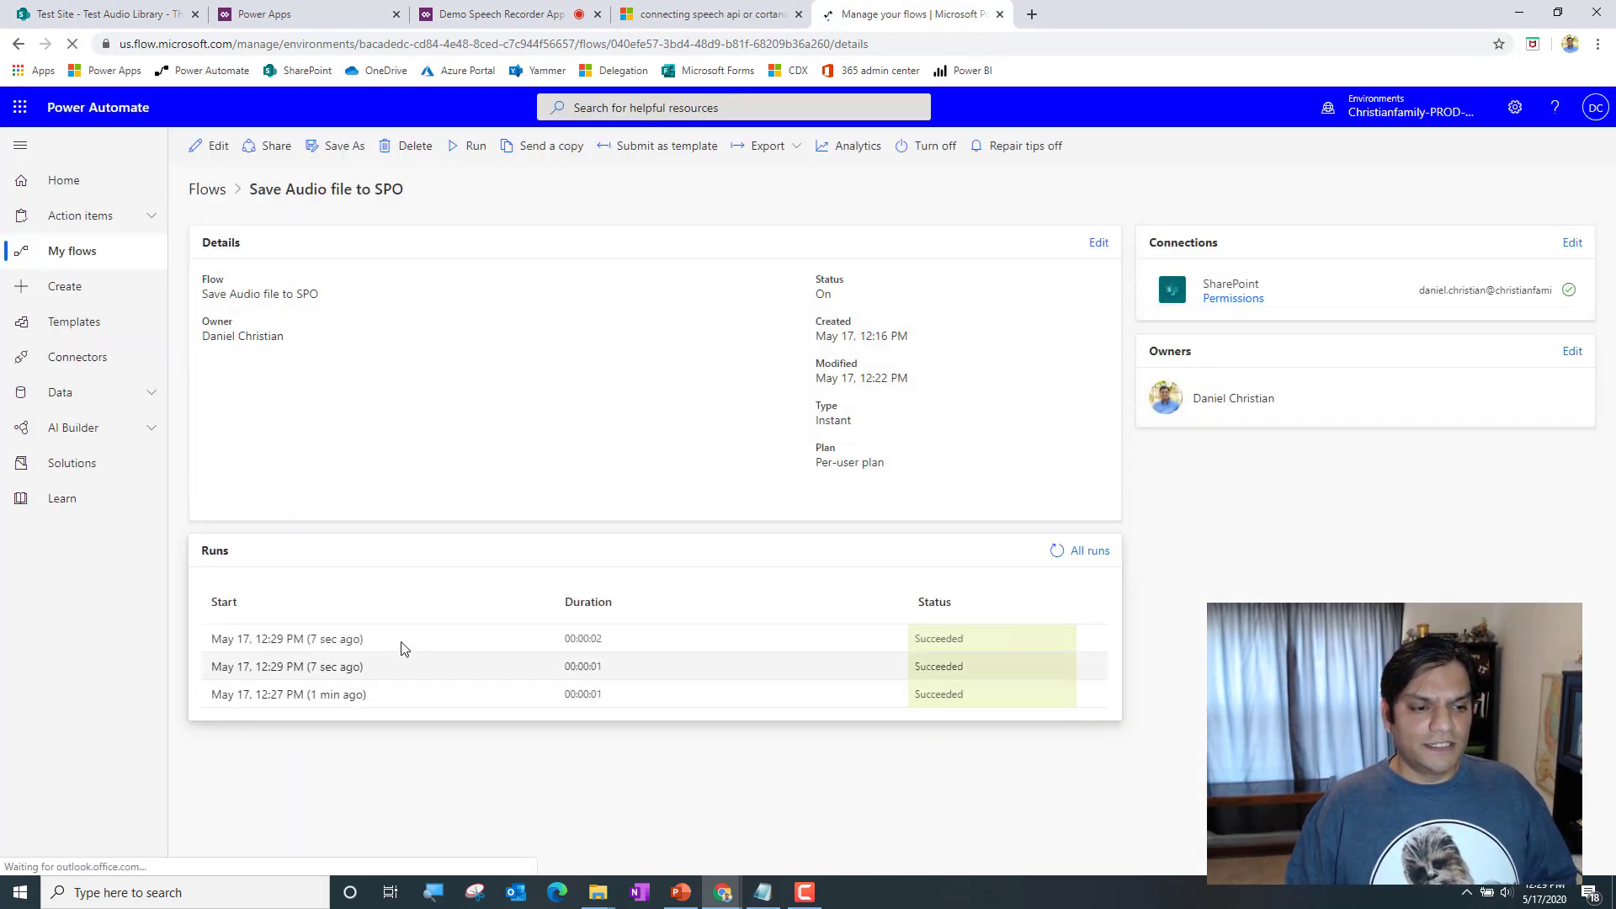
Refresh Test Audio Library to inspect the uploaded recordings, recheck the flow's run history, and return to the app preview
{"action": "left_click", "coordinate": [155, 10]}
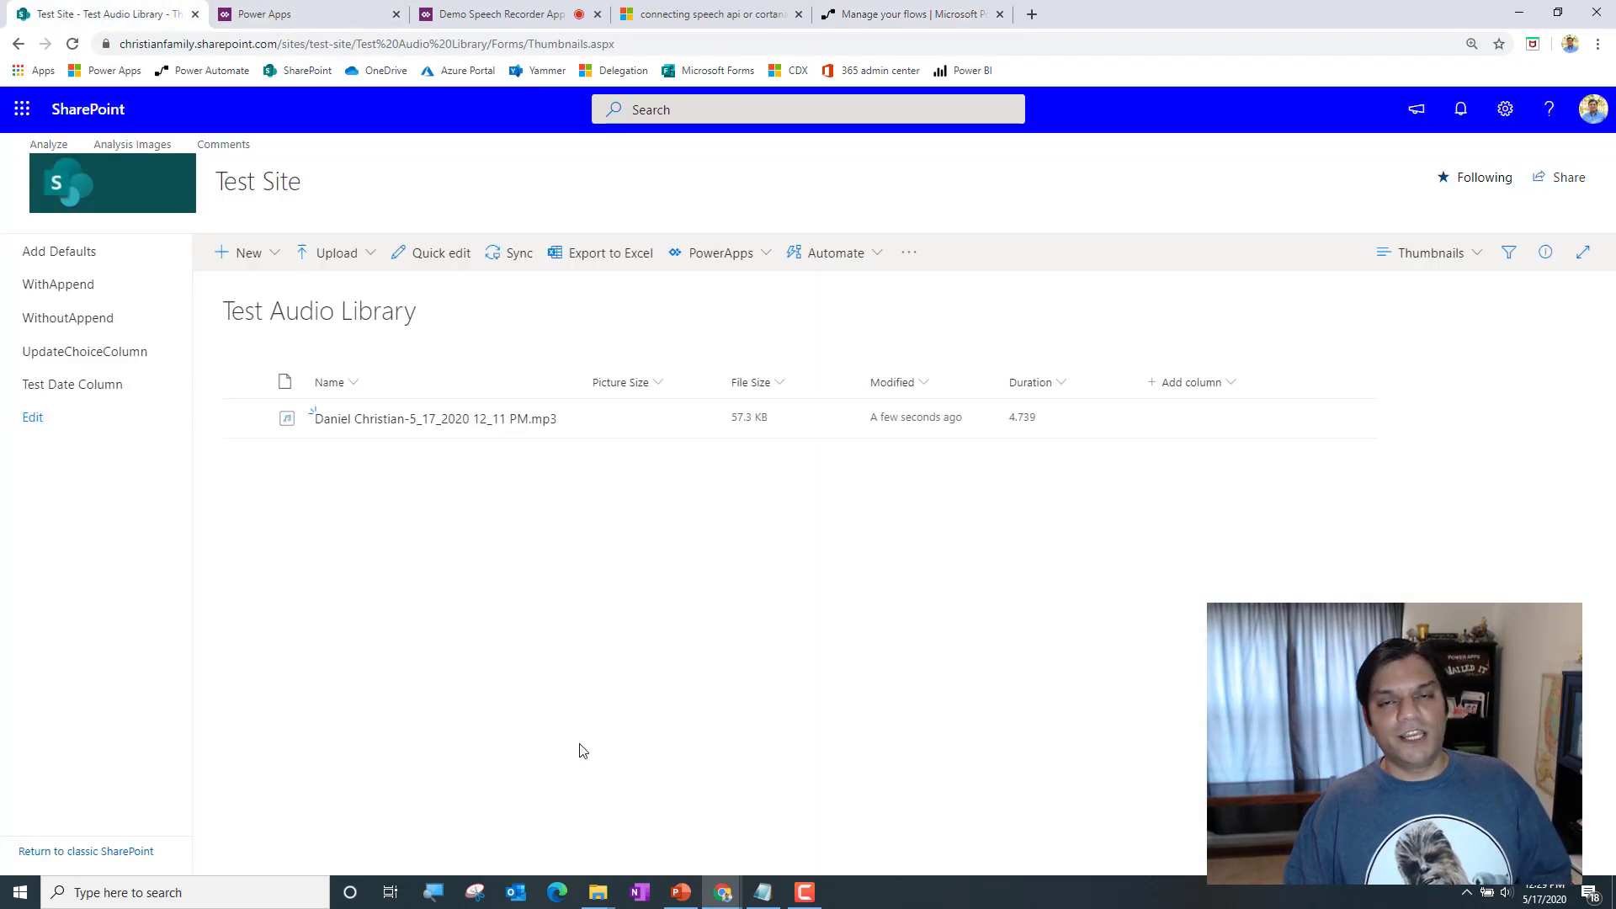
{"action": "left_click", "coordinate": [72, 44]}
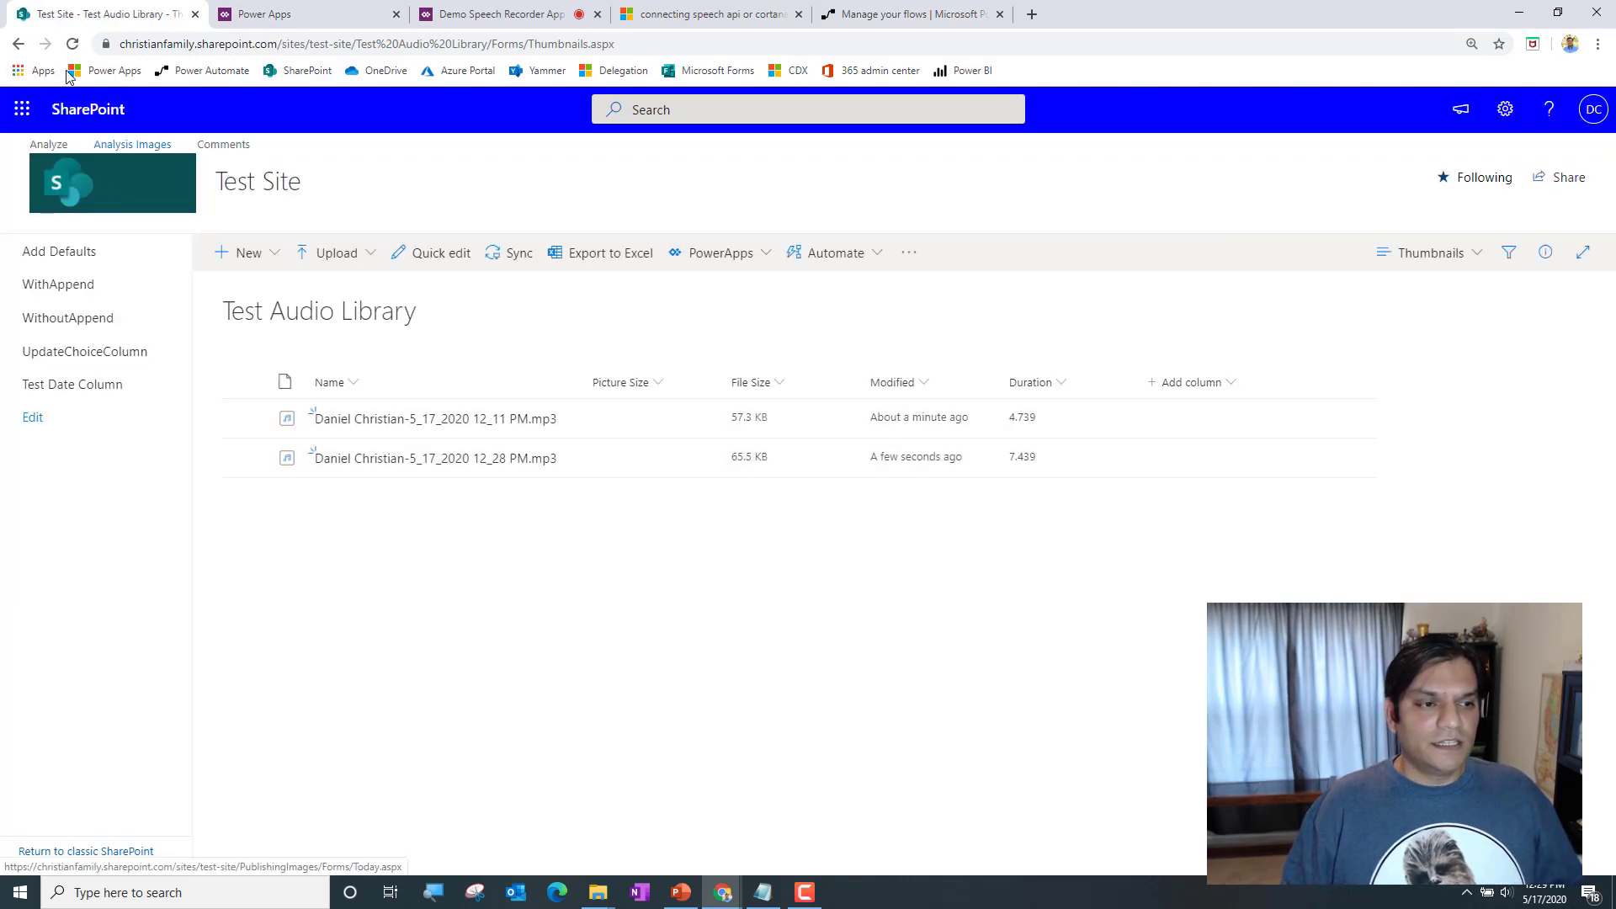
{"action": "left_click", "coordinate": [73, 45]}
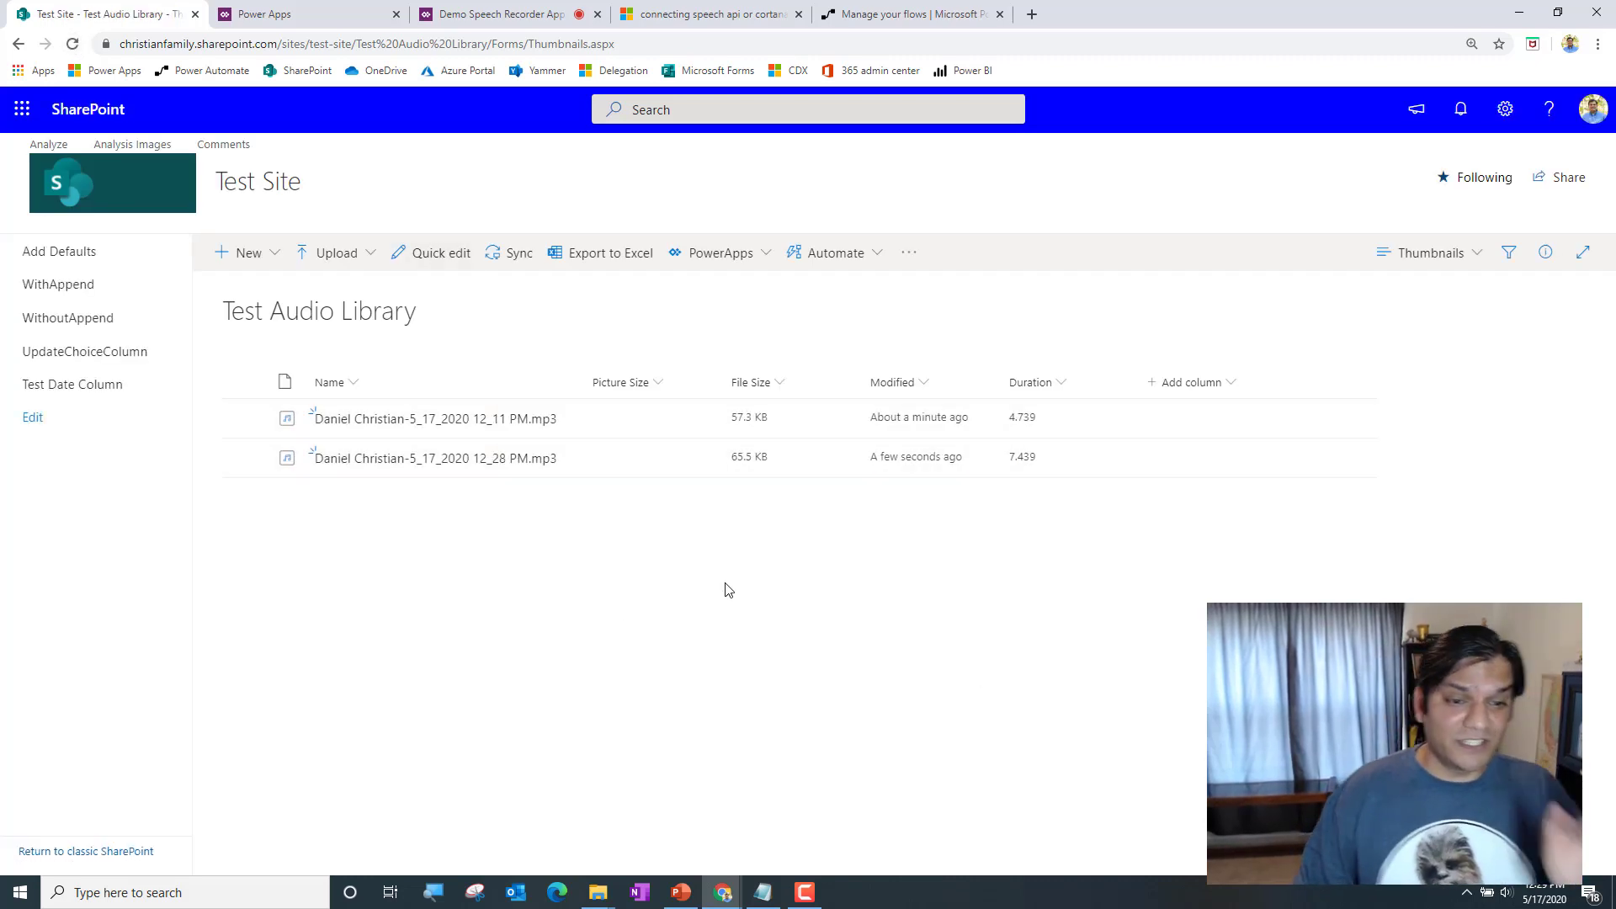
{"action": "left_click", "coordinate": [883, 17]}
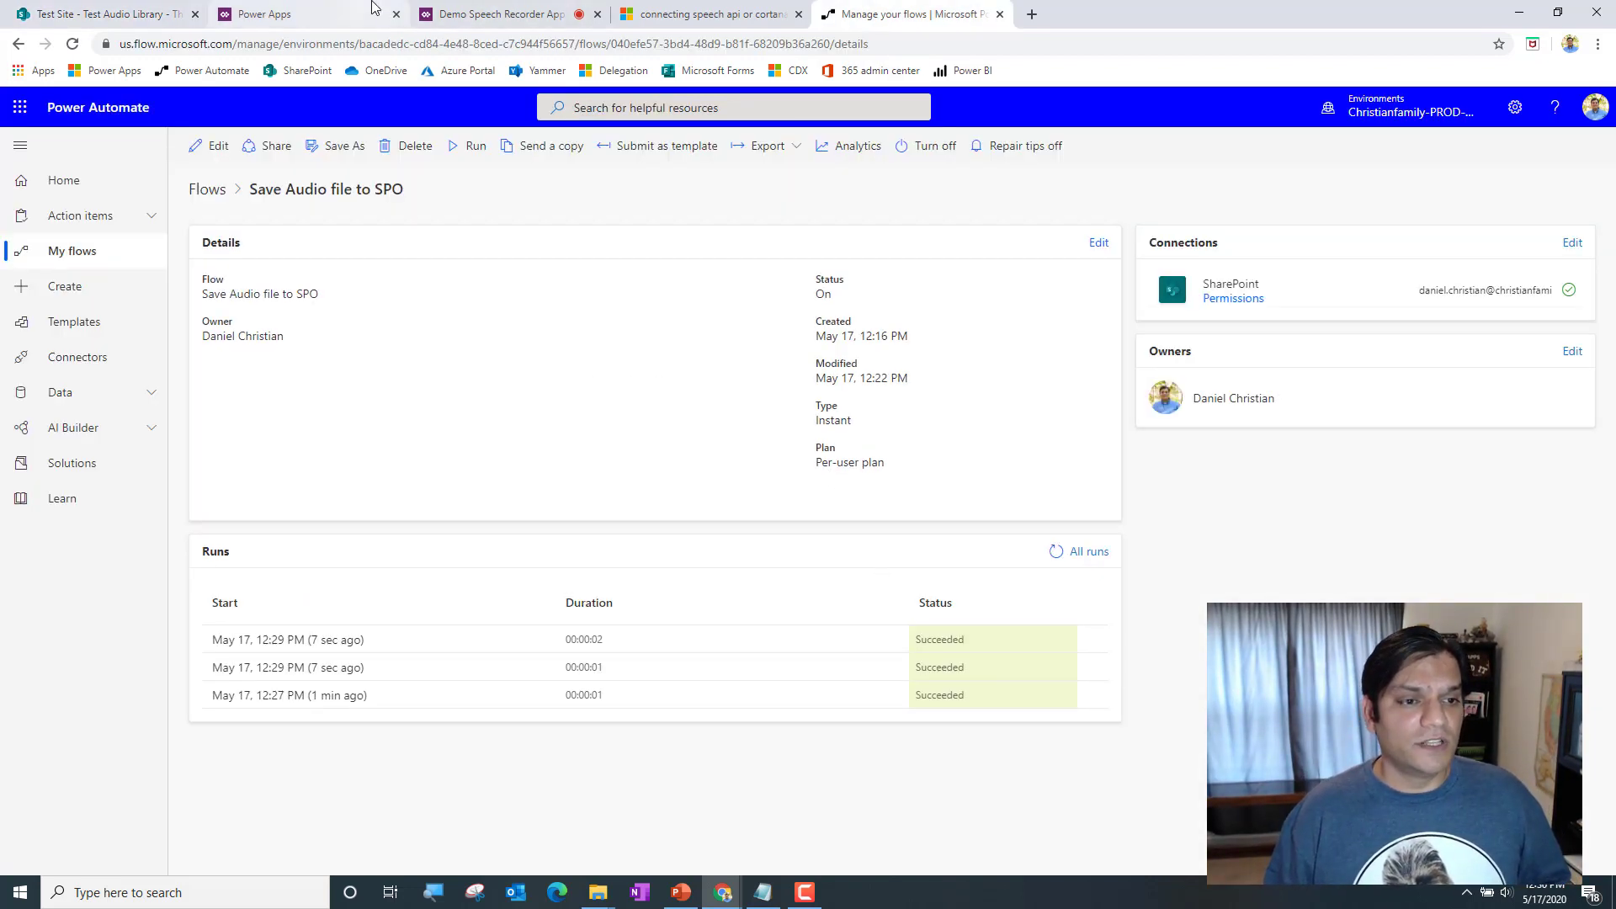
{"action": "left_click", "coordinate": [504, 14]}
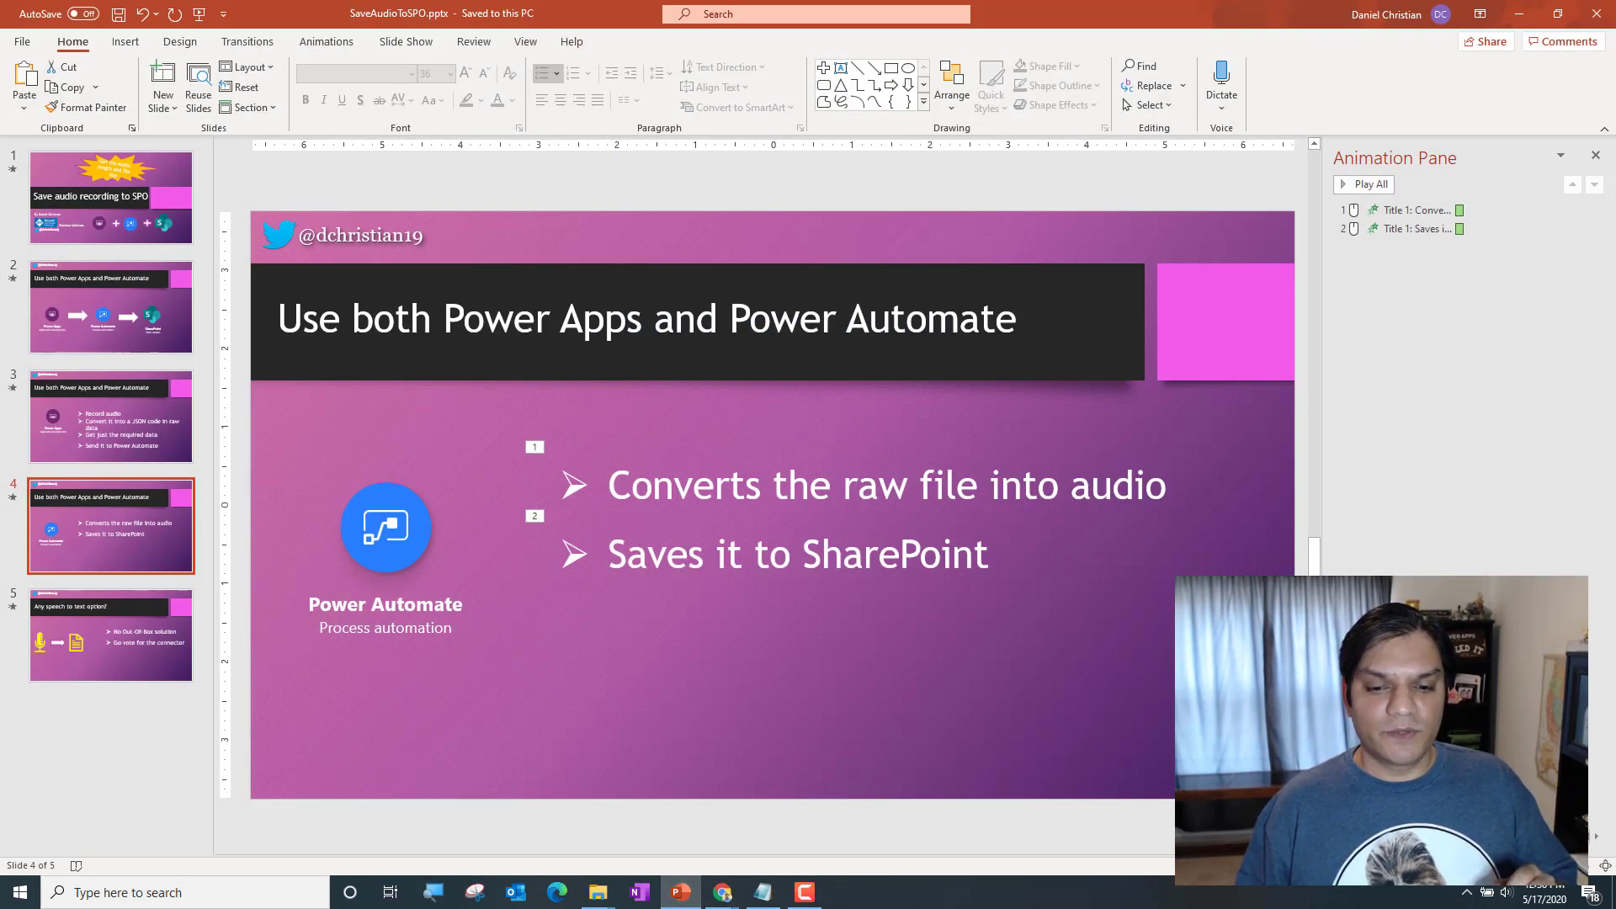
Present SaveAudioToSPO.pptx in PowerPoint from slide 4, swap presenter view for the full-screen slide, and reveal both Power Automate bullets
{"action": "key", "text": "shift+F5"}
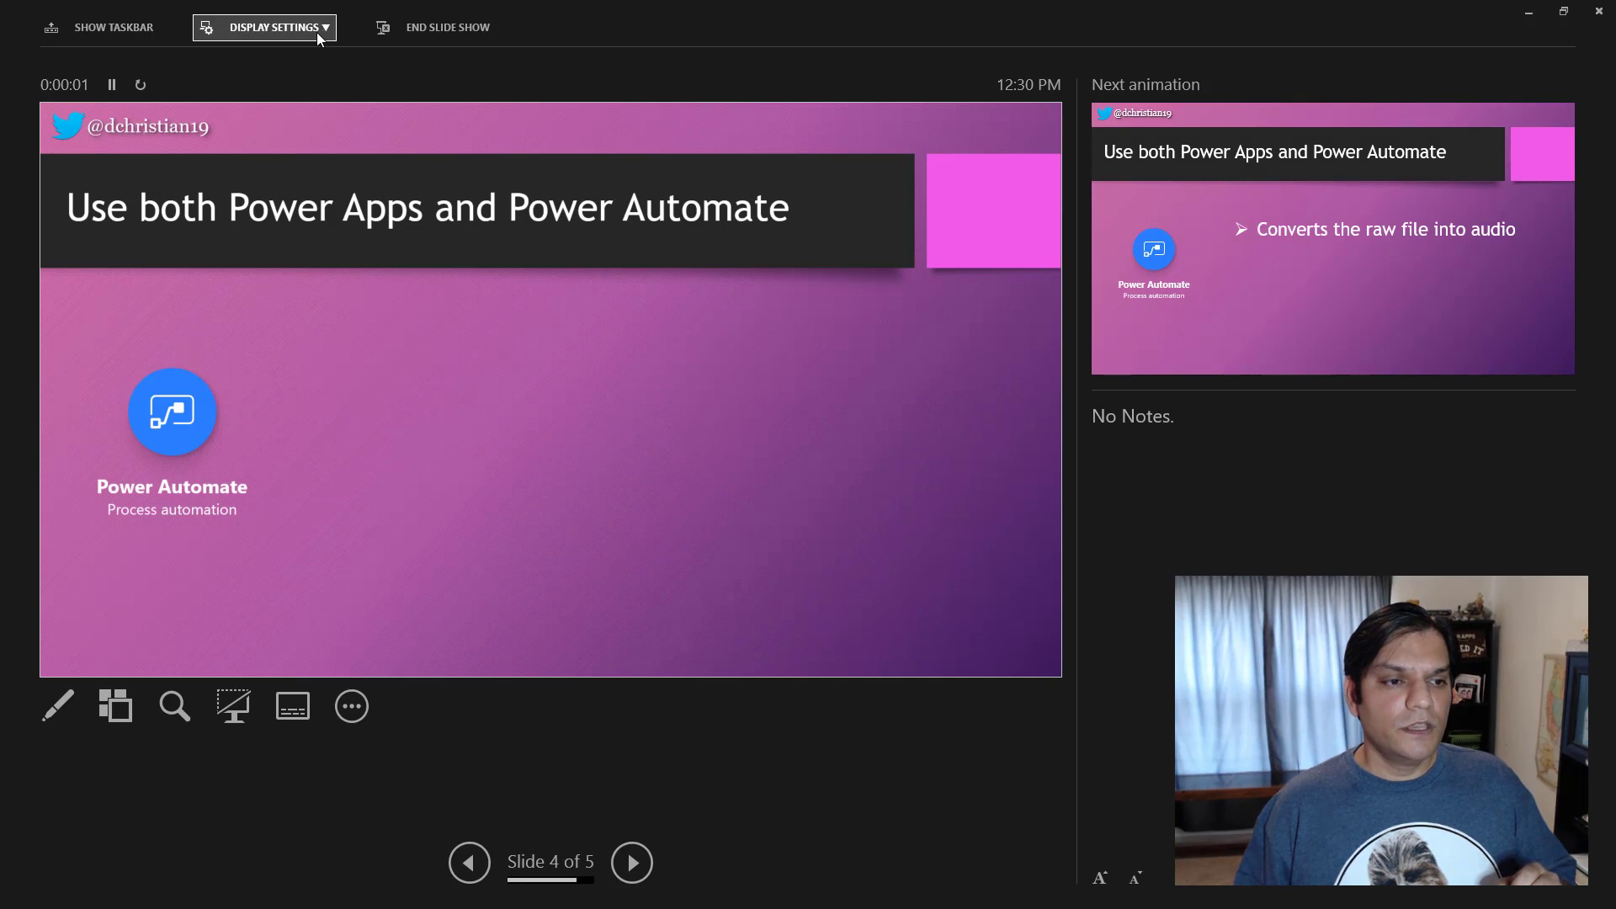
{"action": "left_click", "coordinate": [316, 33]}
{"action": "left_click", "coordinate": [315, 61]}
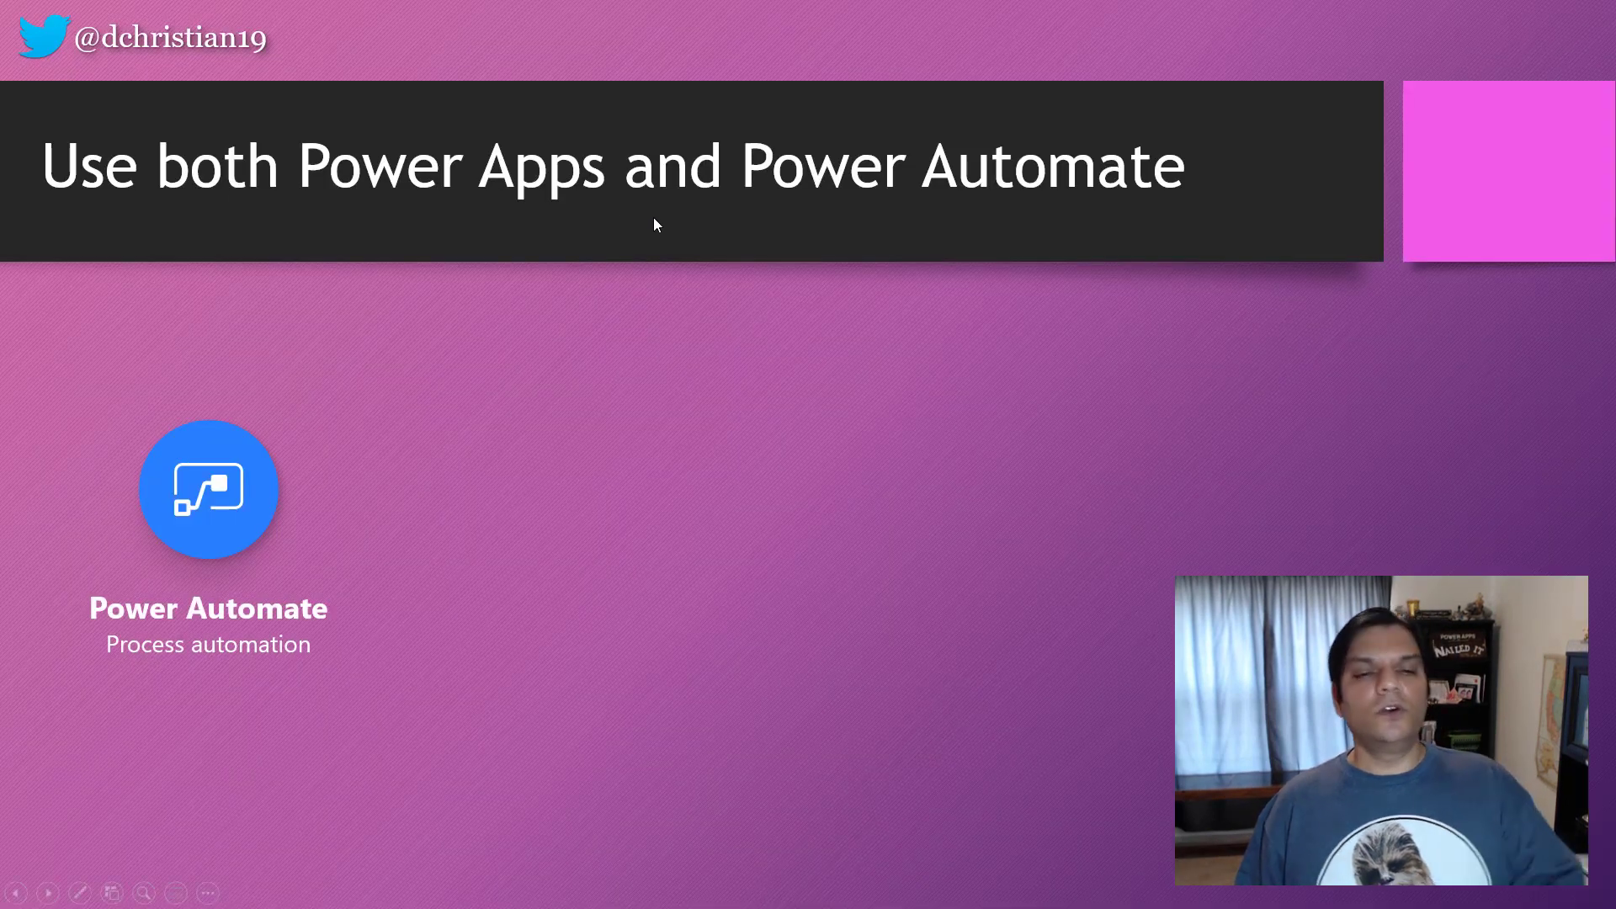
{"action": "key", "text": "Right"}
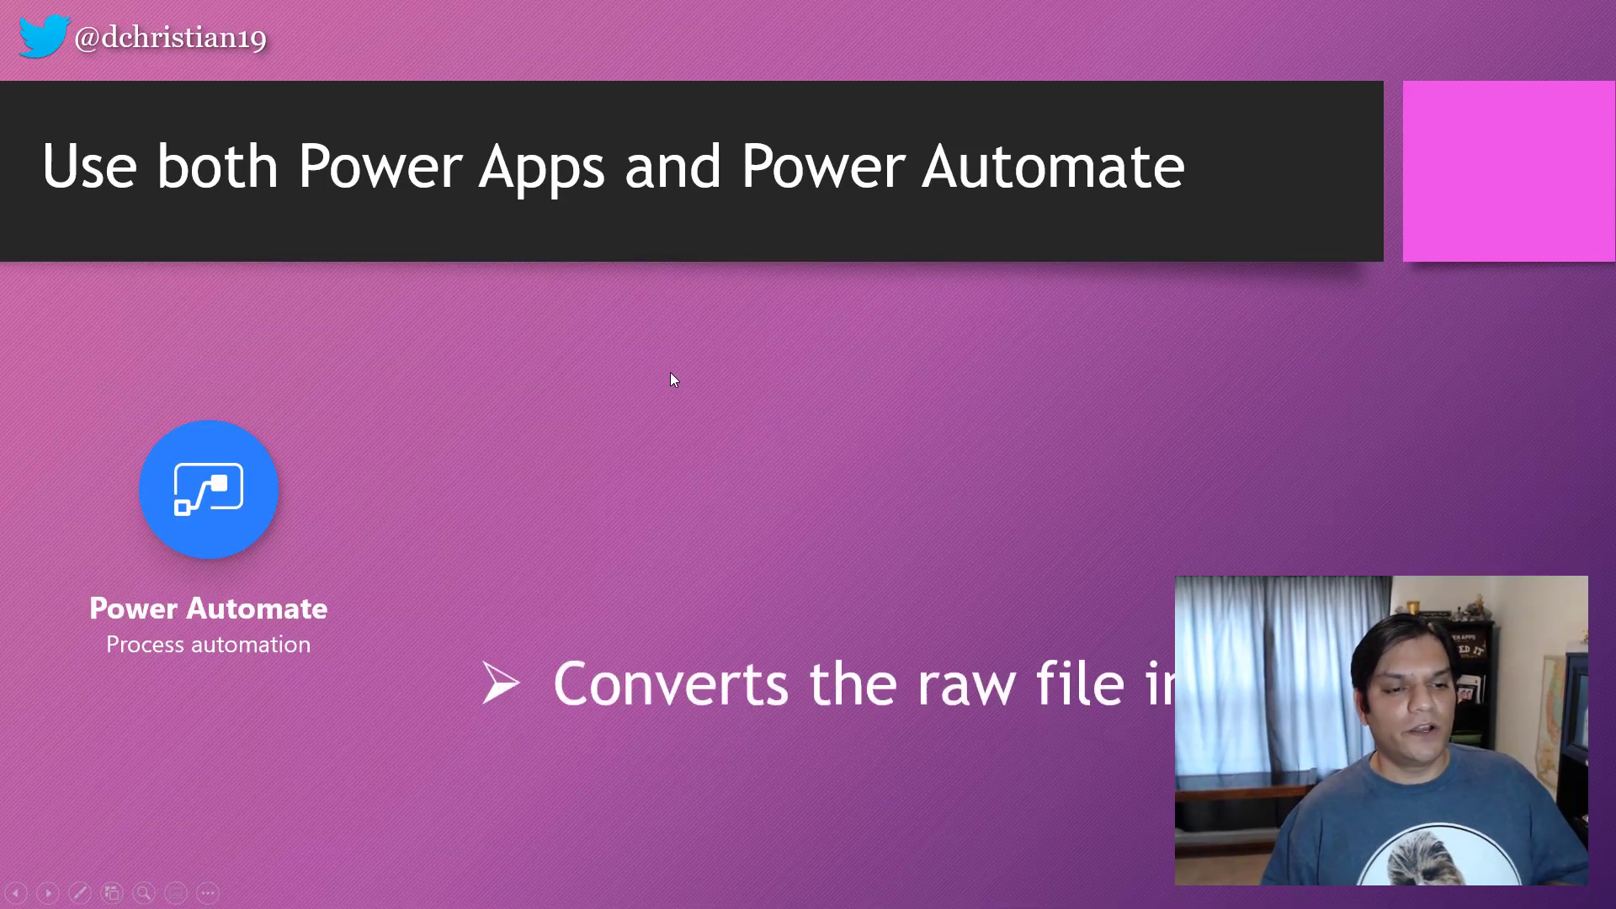
{"action": "key", "text": "Right"}
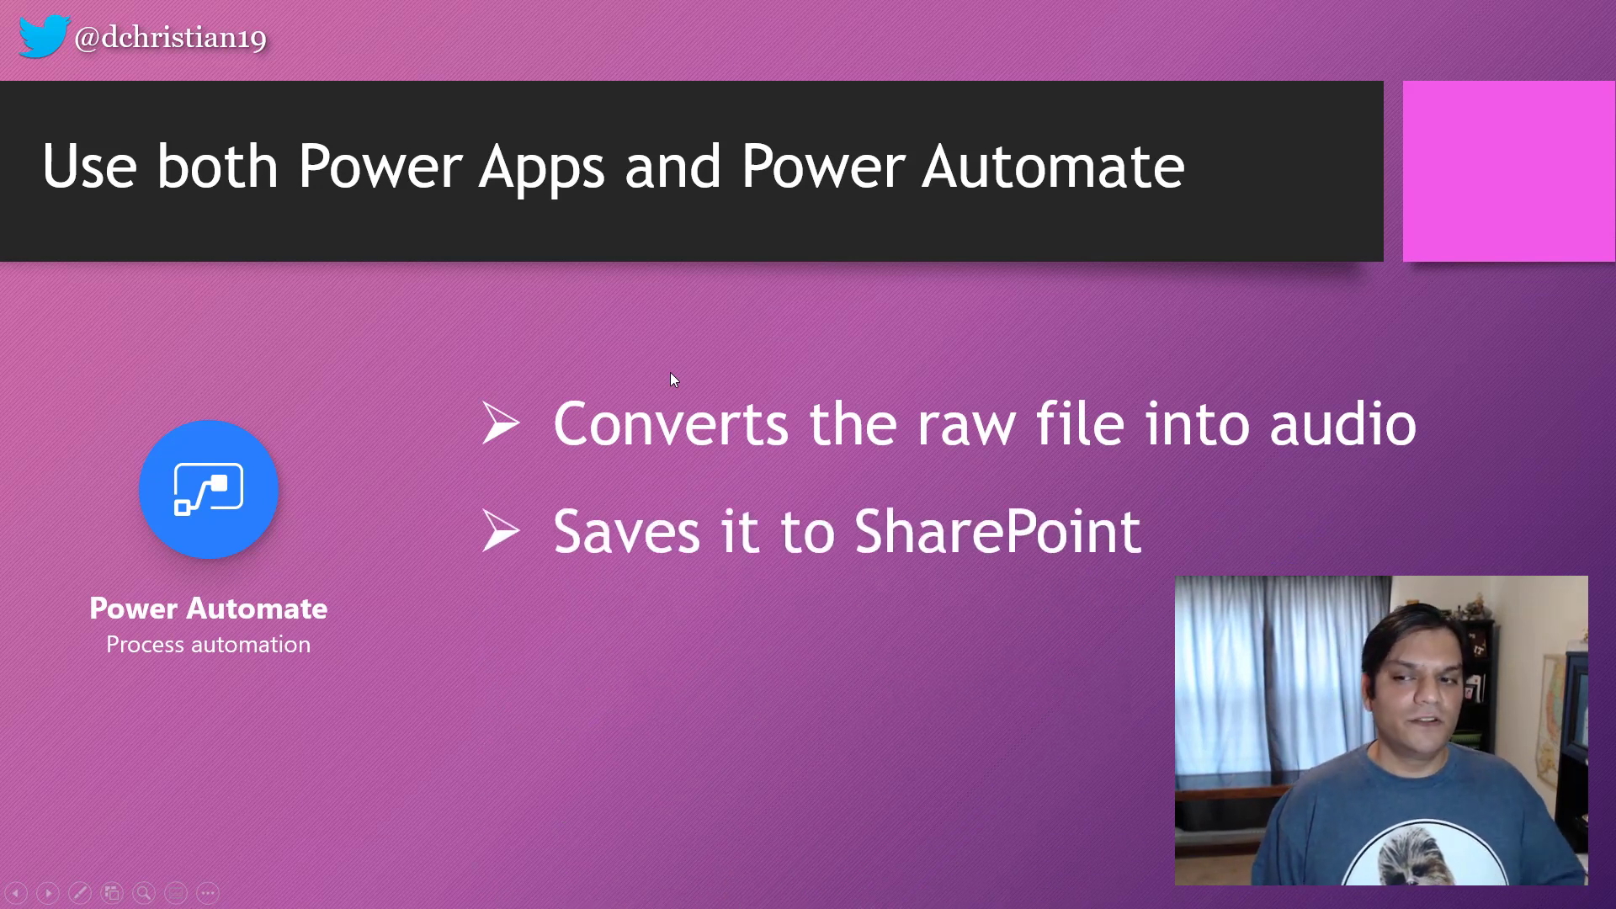
Advance to the "Any speech to text option?" slide, reveal its two bullets, and end the slide show
{"action": "key", "text": "Right"}
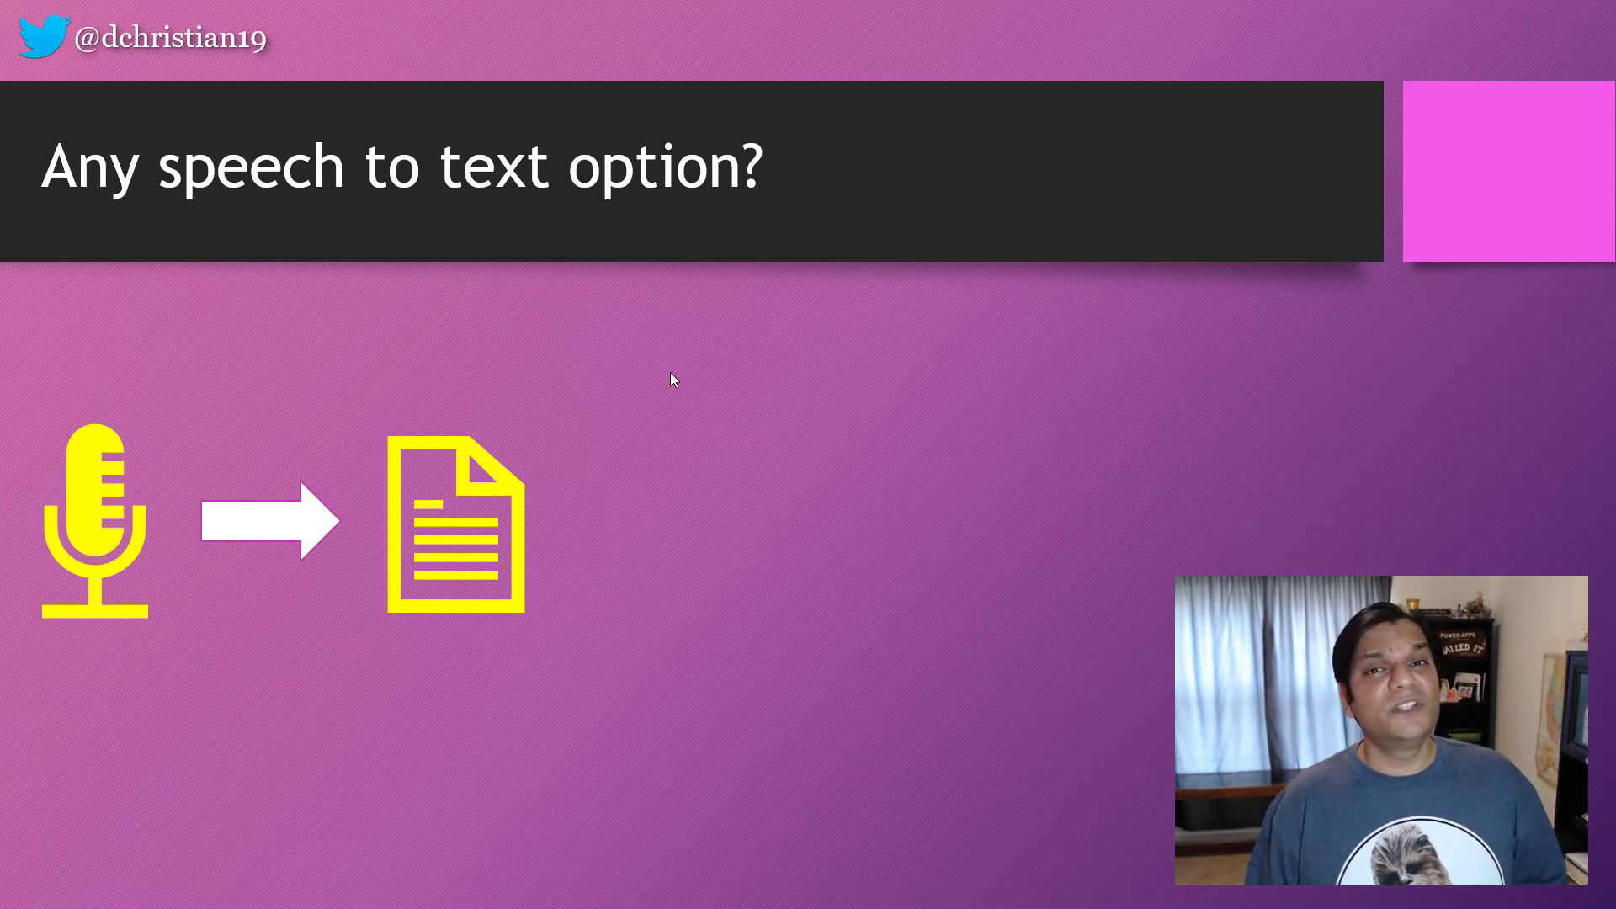
{"action": "key", "text": "Right"}
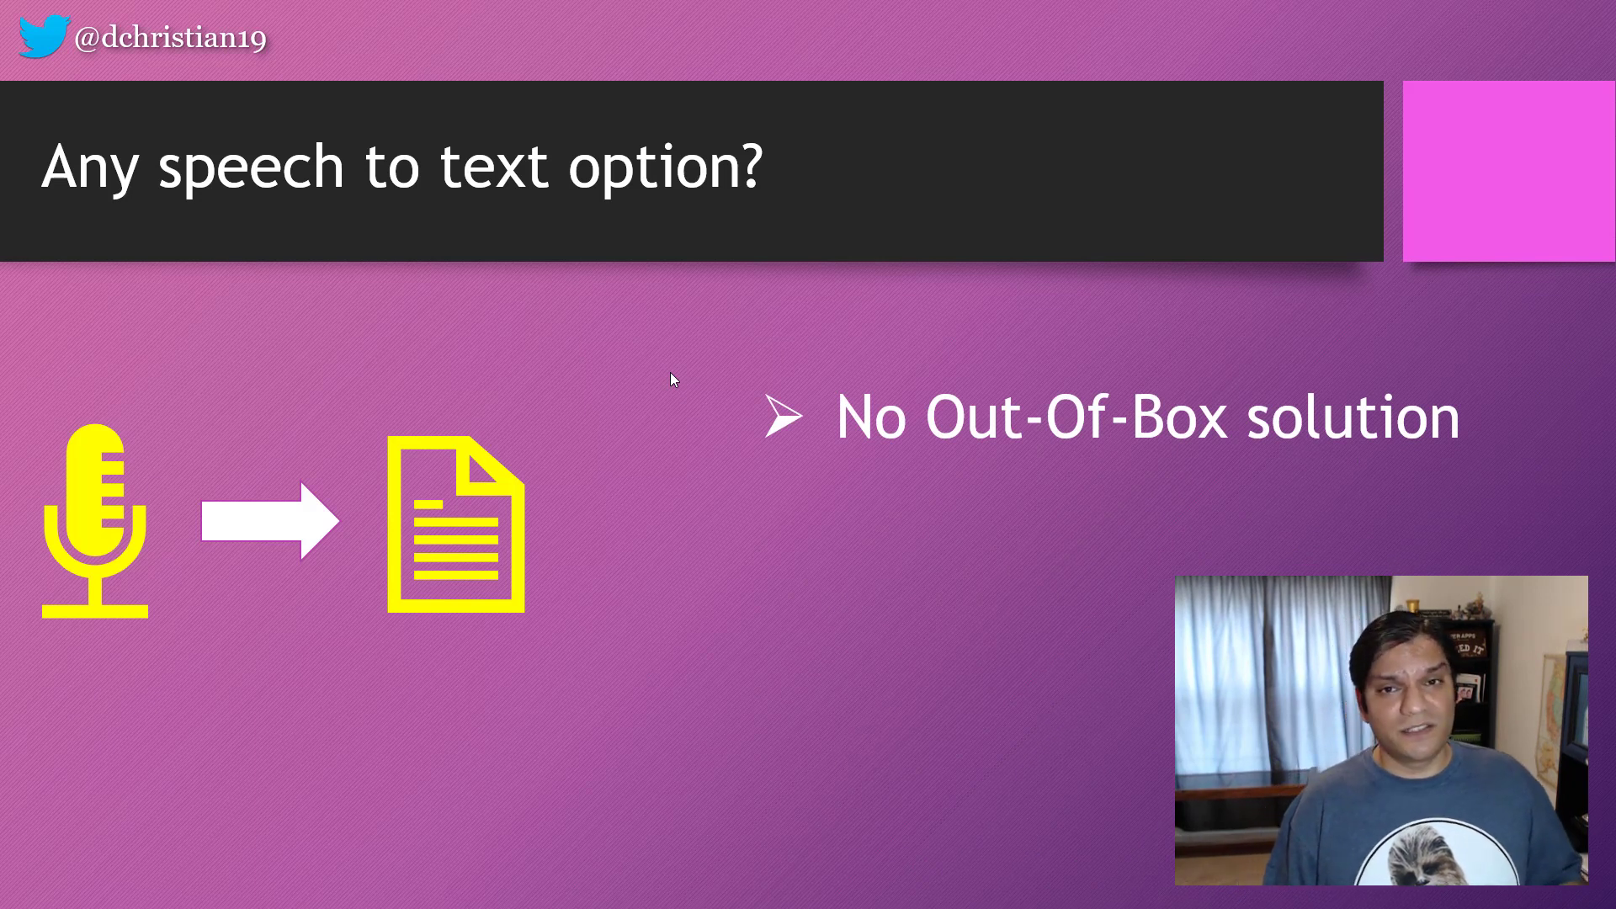
{"action": "key", "text": "Right"}
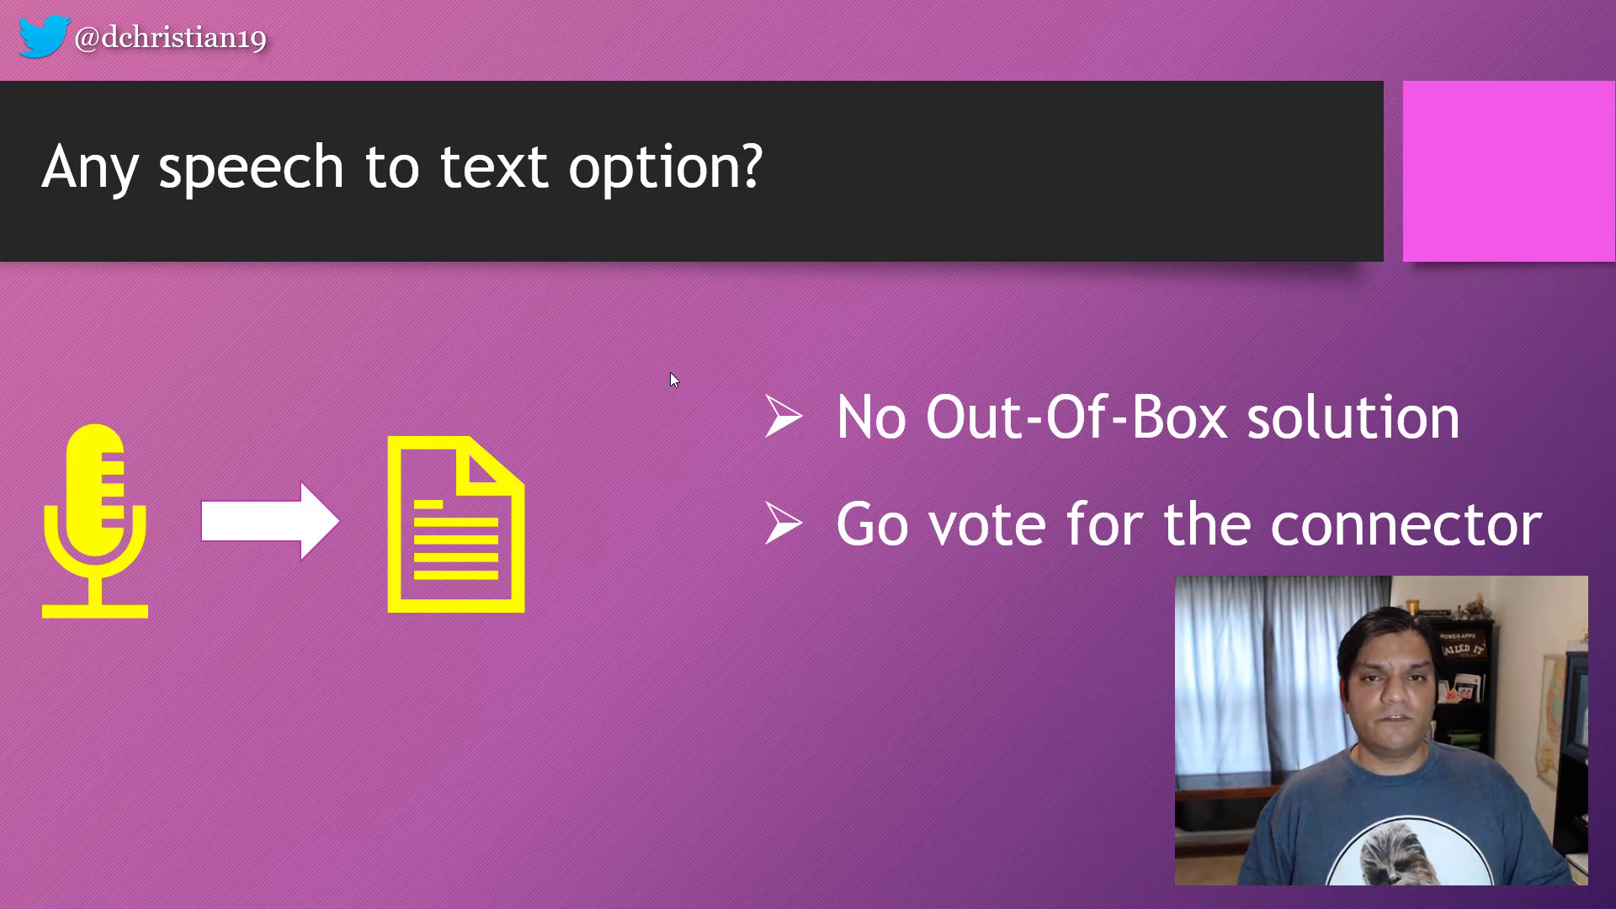
{"action": "key", "text": "Escape"}
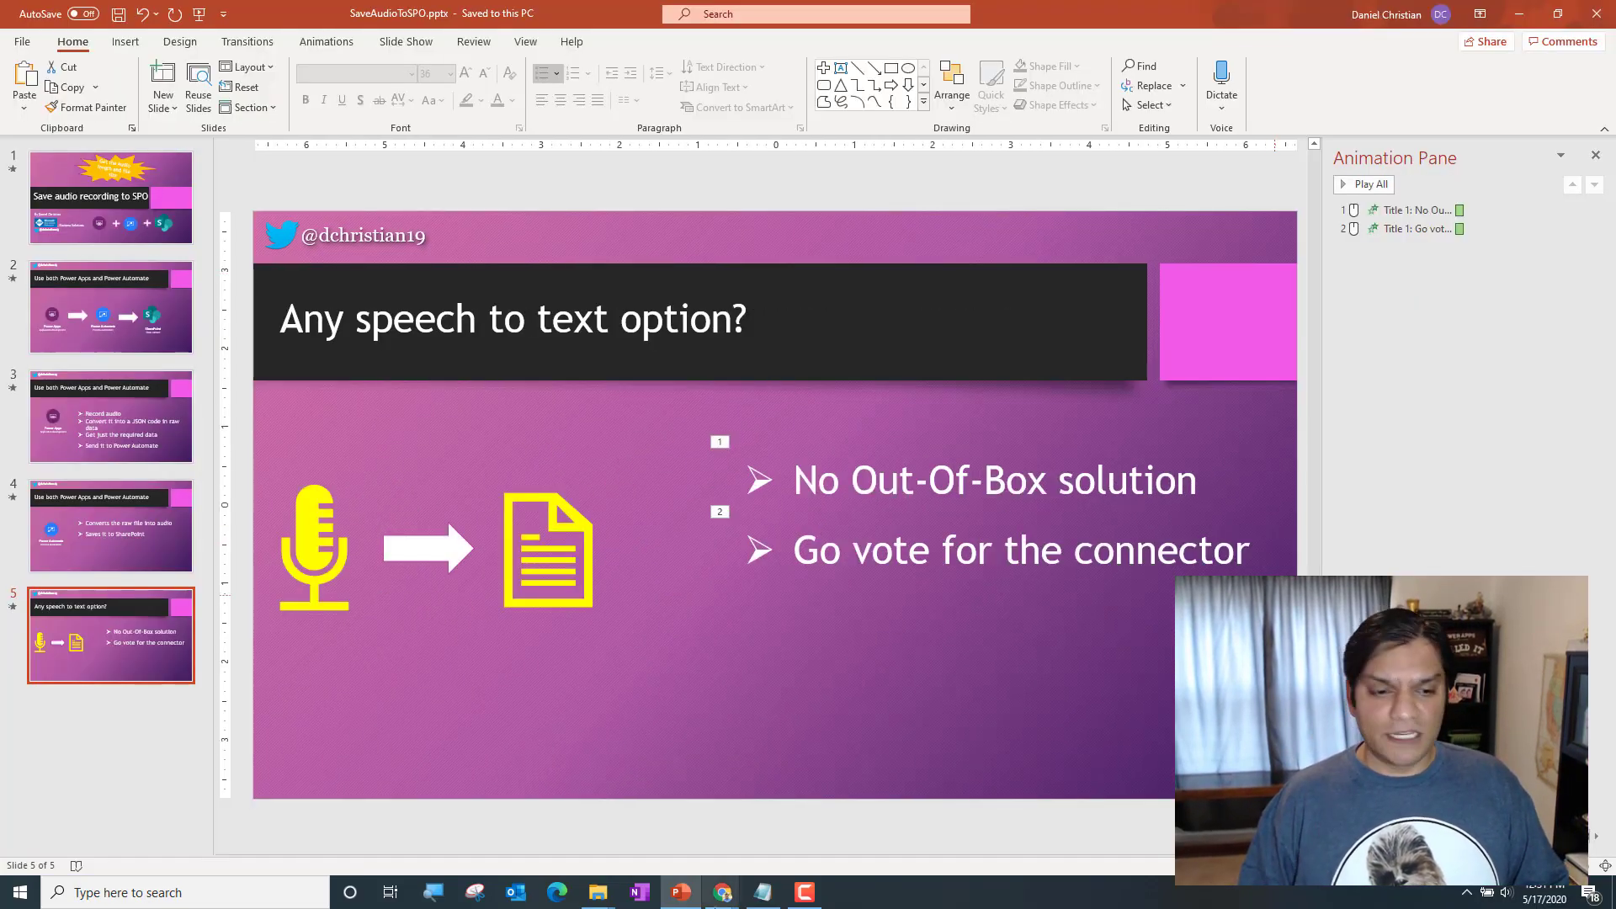
Switch to the Chrome window with the demo app and show the community idea "connecting speech api or cortana with powerapps"
{"action": "mouse_move", "coordinate": [719, 894]}
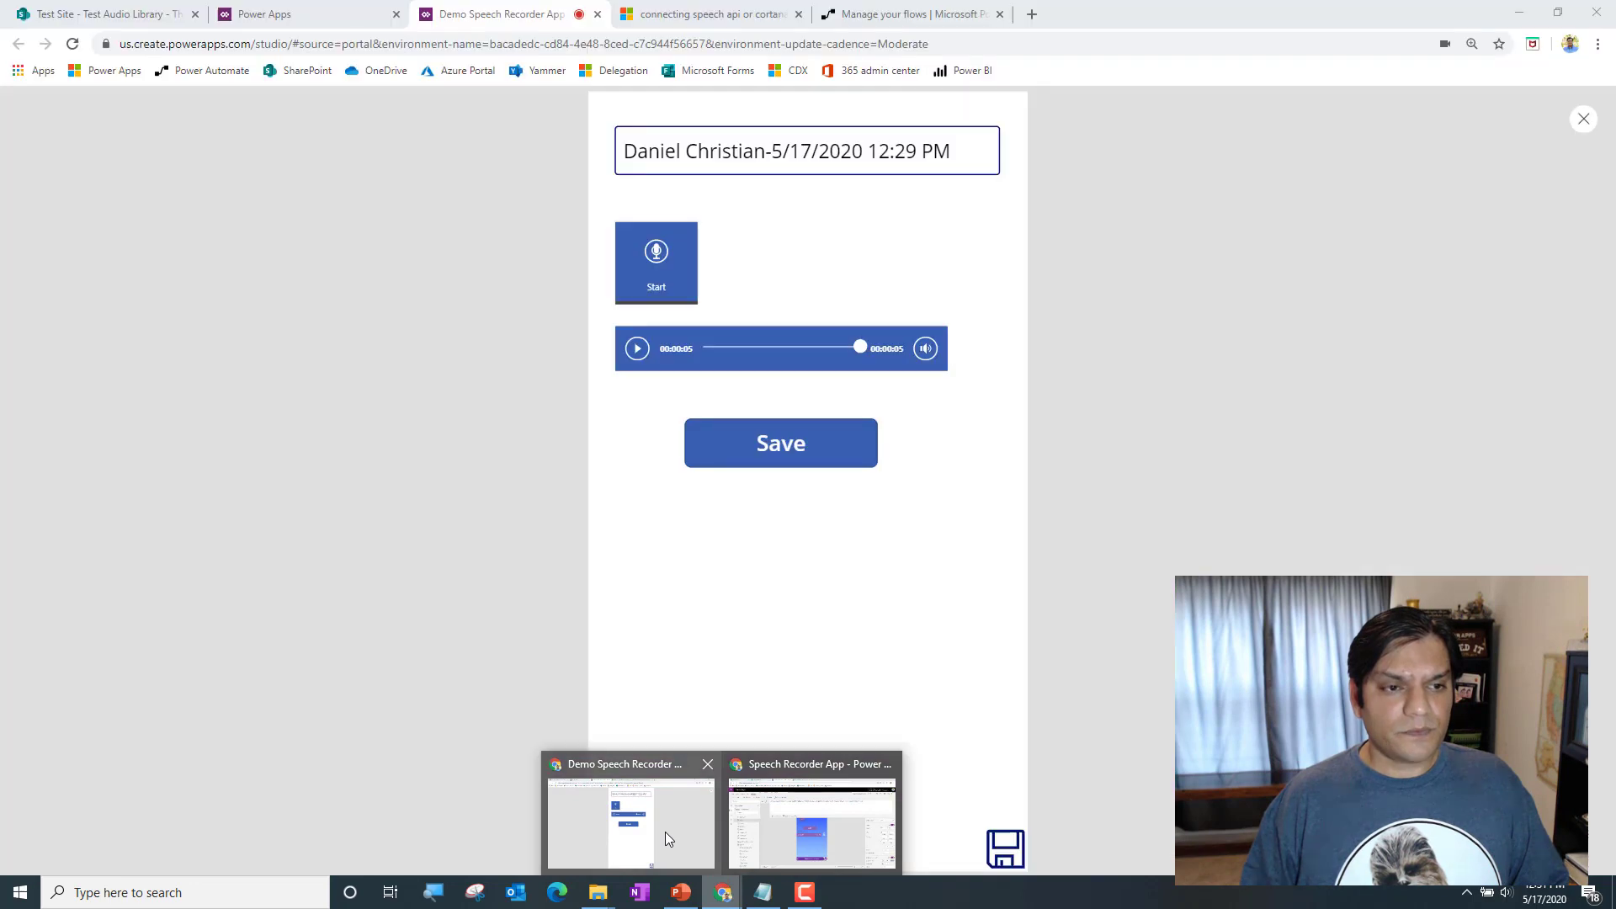
{"action": "left_click", "coordinate": [665, 832]}
{"action": "left_click", "coordinate": [709, 15]}
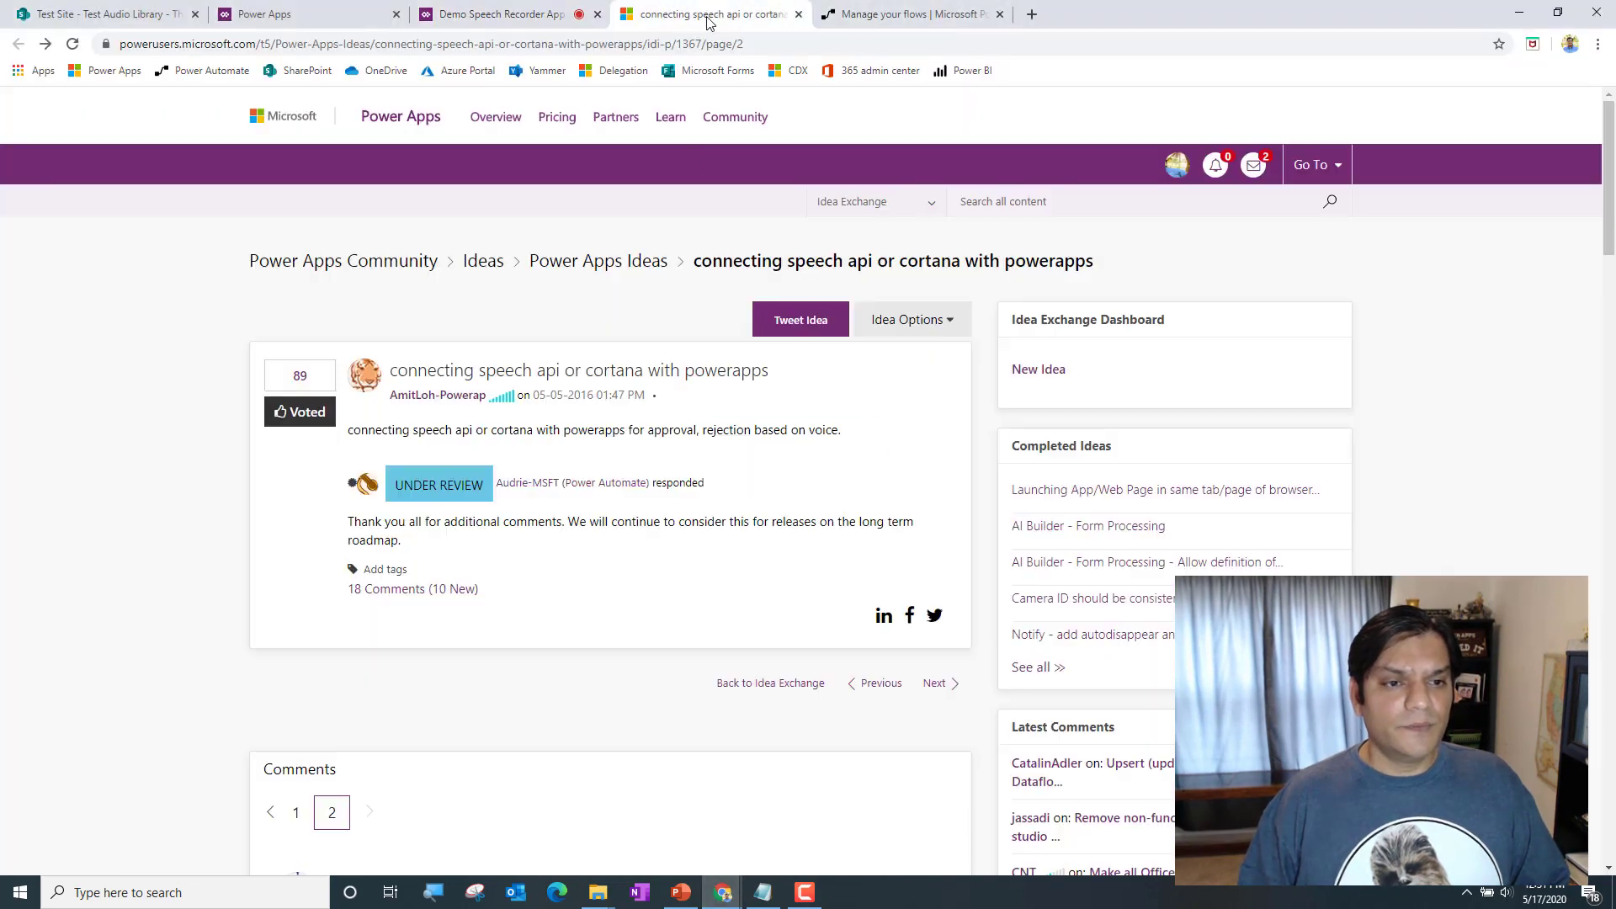